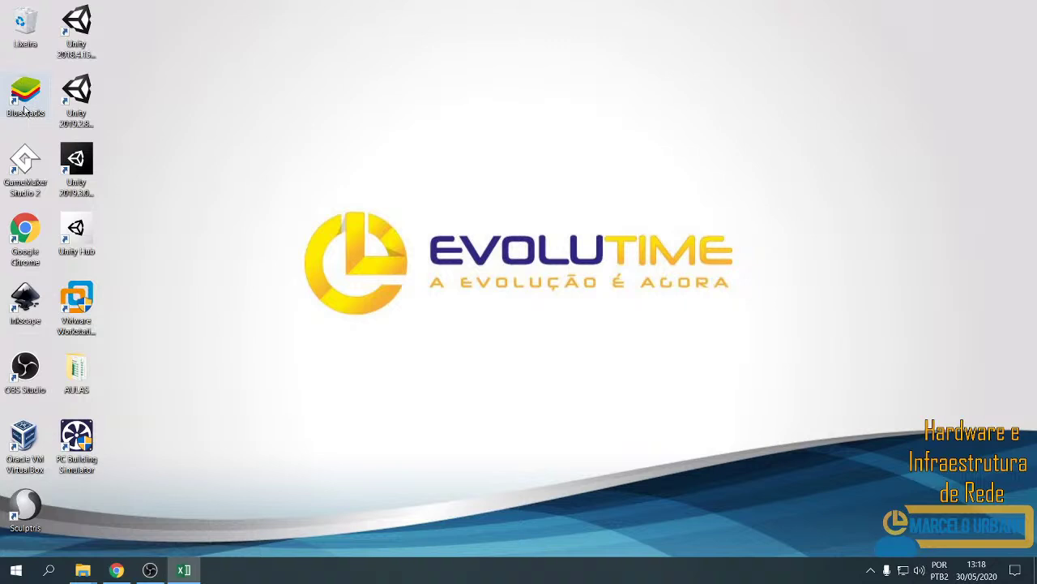
Step: Launch Task Manager from the taskbar menu and move its window aside
right_click(681, 569)
left_click(820, 498)
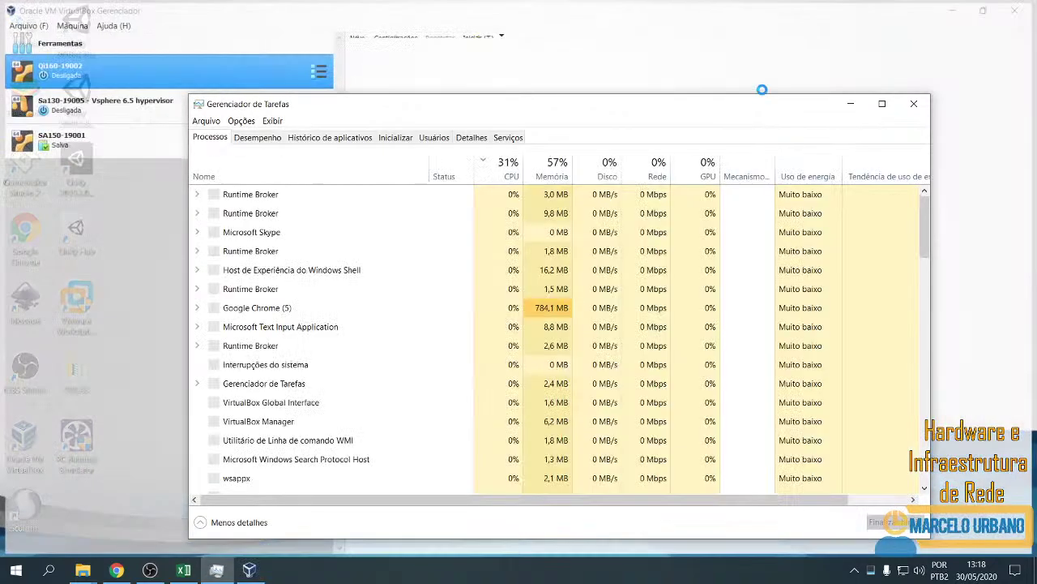
left_click_drag(755, 104, 1036, 122)
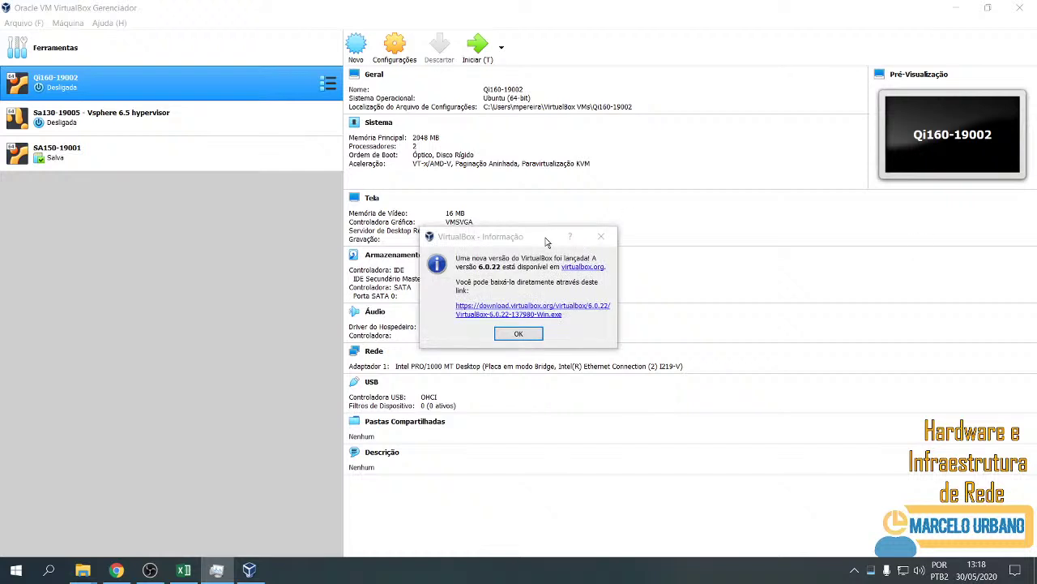
Step: Dismiss the 6.0.22 update notice and select the Sa130-19005 VM to view its details
left_click(520, 334)
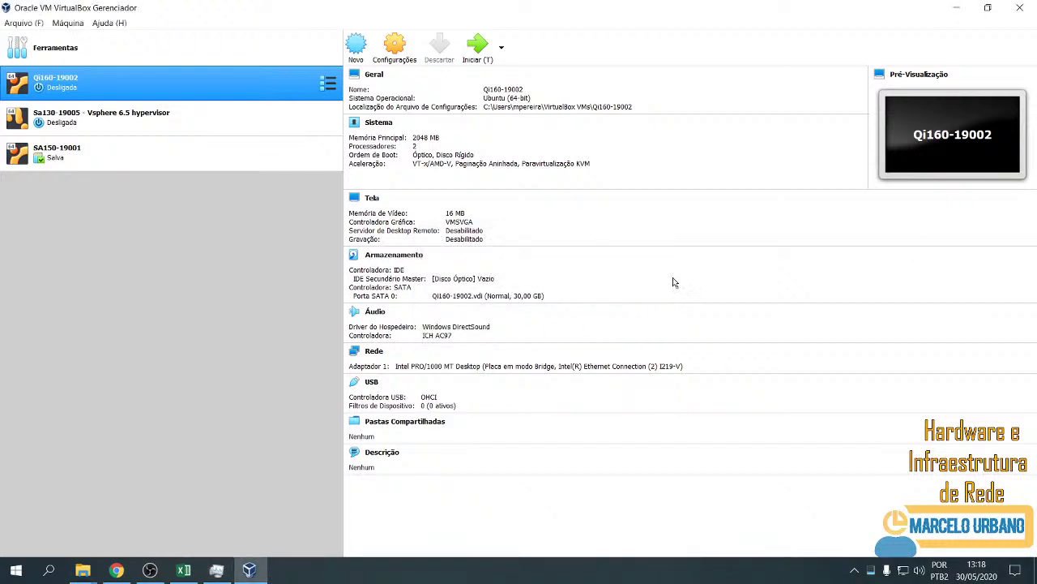
left_click(185, 162)
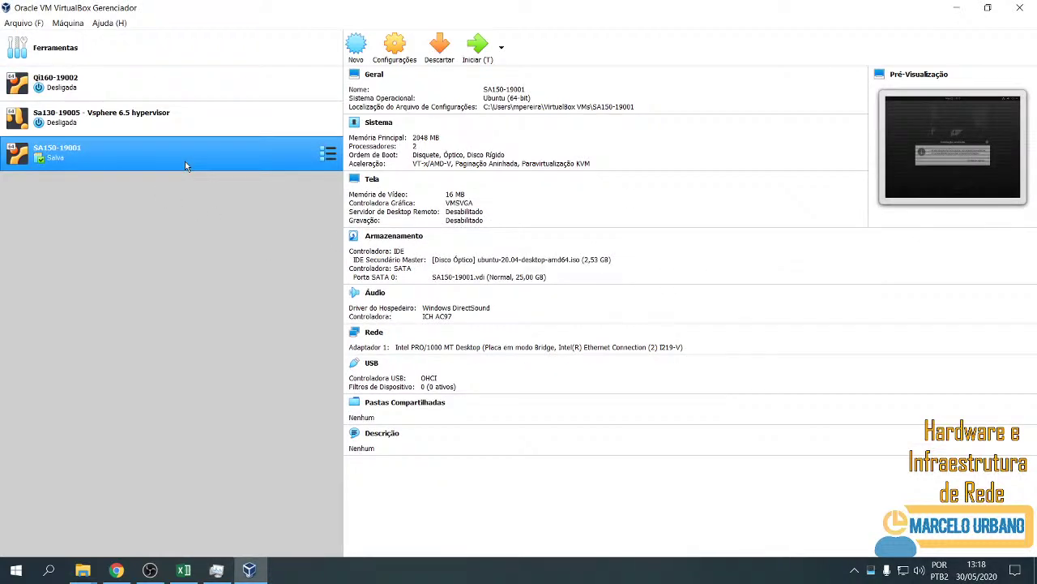
left_click(205, 119)
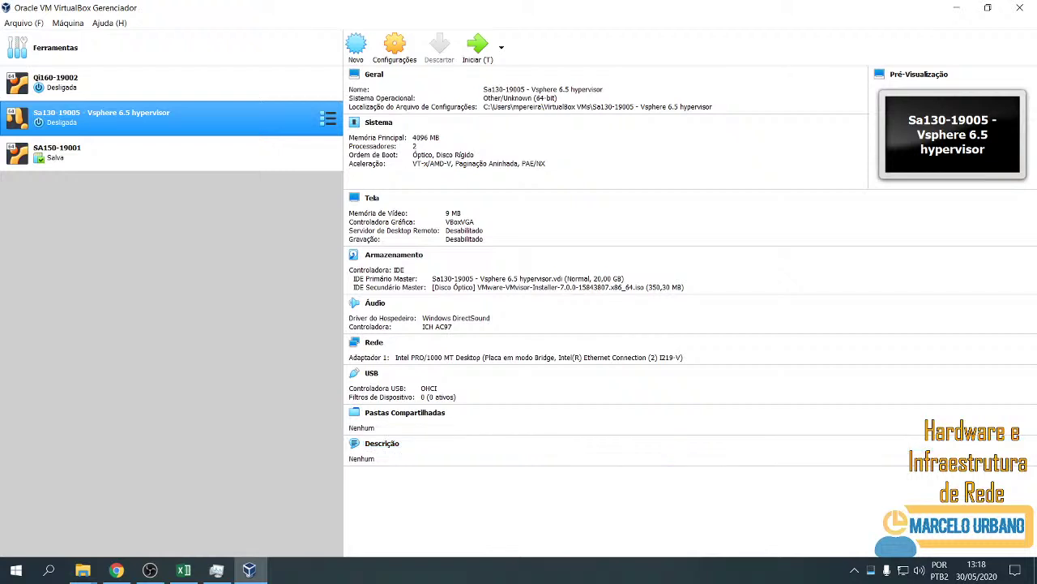
Step: Alt+Tab over to Excel and back away from it again
key("alt+Tab")
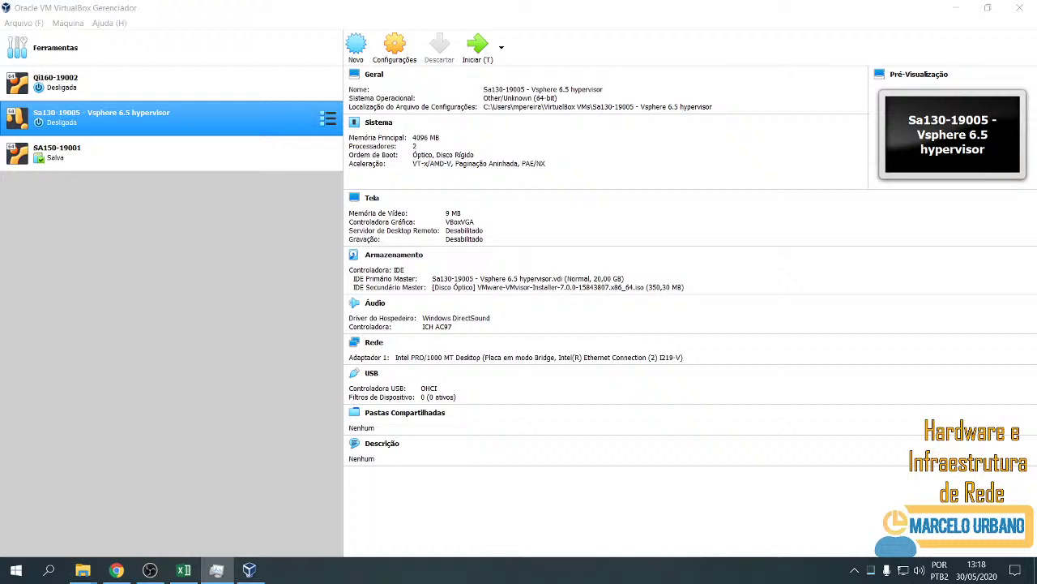
key("alt+Tab")
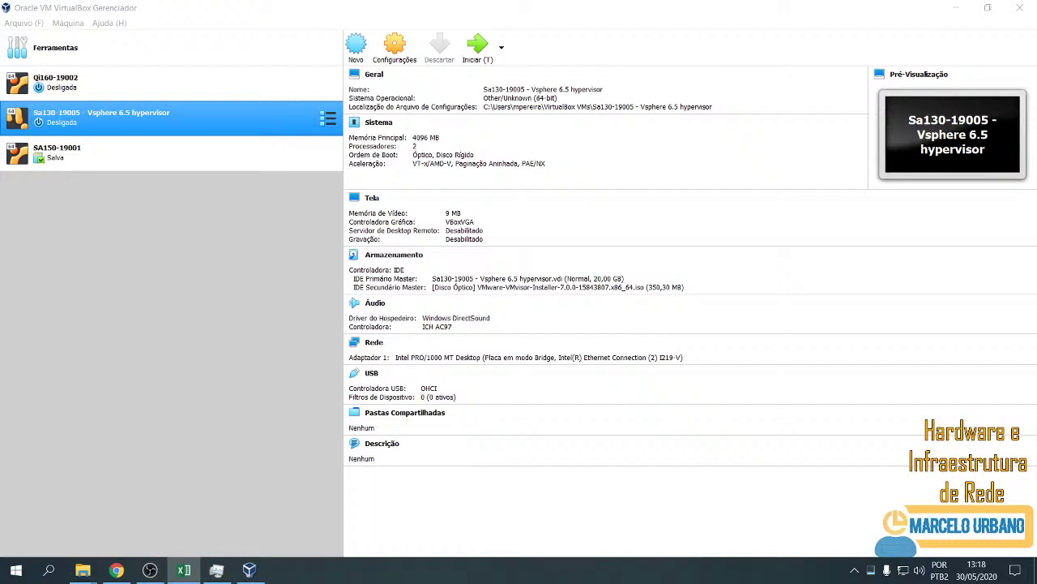
key("alt+Tab")
Step: Bring VirtualBox Manager forward and start Sa130-19005 to reach the ESXi-7.0.0-15843807 boot menu
left_click(247, 298)
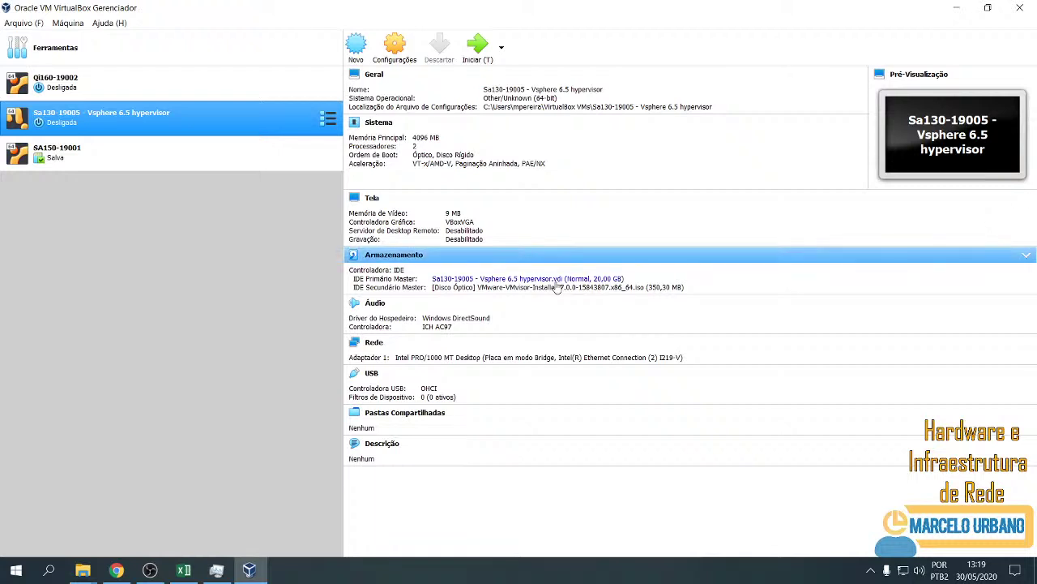
left_click(97, 121)
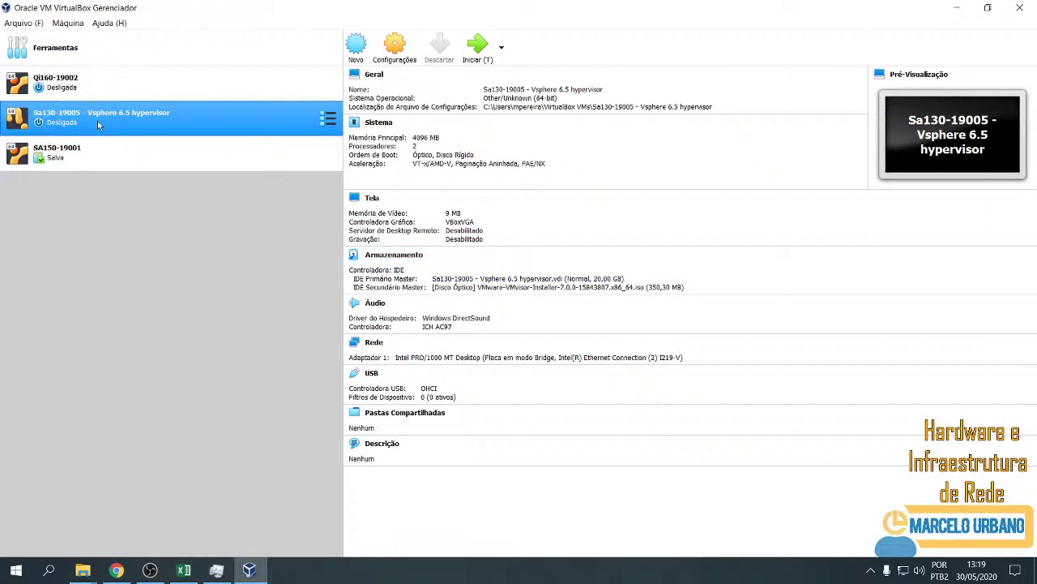
left_click(741, 251)
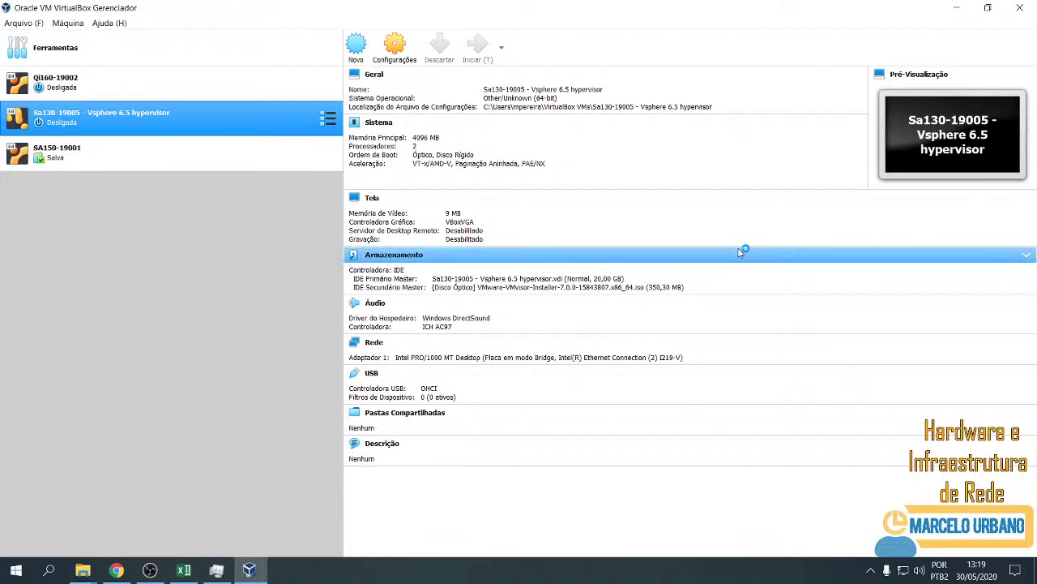
left_click(609, 374)
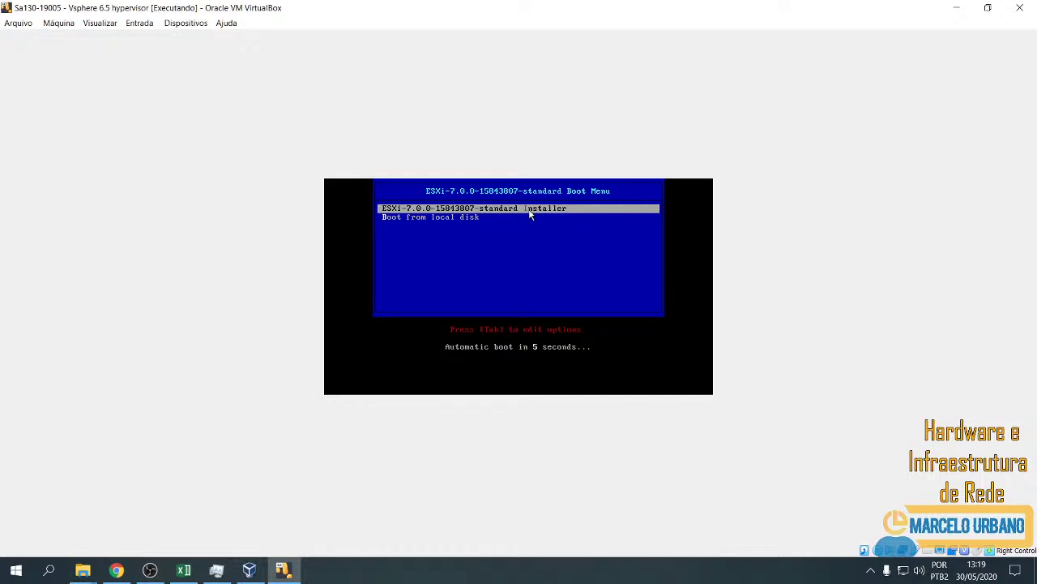
Step: Focus and minimize the running Sa130-19005 window, then return to it
left_click(531, 216)
left_click(957, 10)
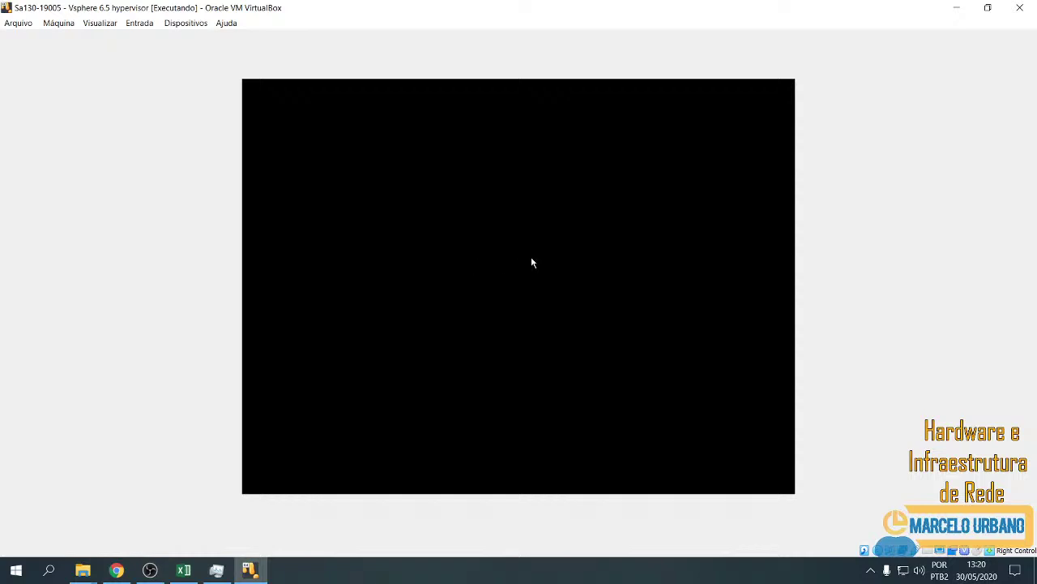
key("ctrl+p")
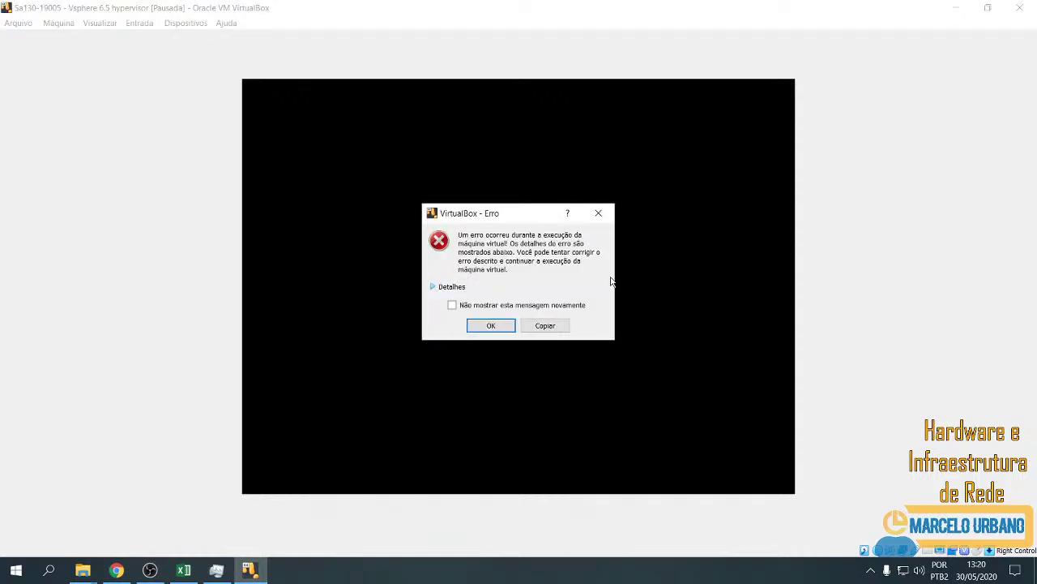
Step: Review the HostMemoryLow error details, dismiss the error, and power off Sa130-19005
left_click(439, 290)
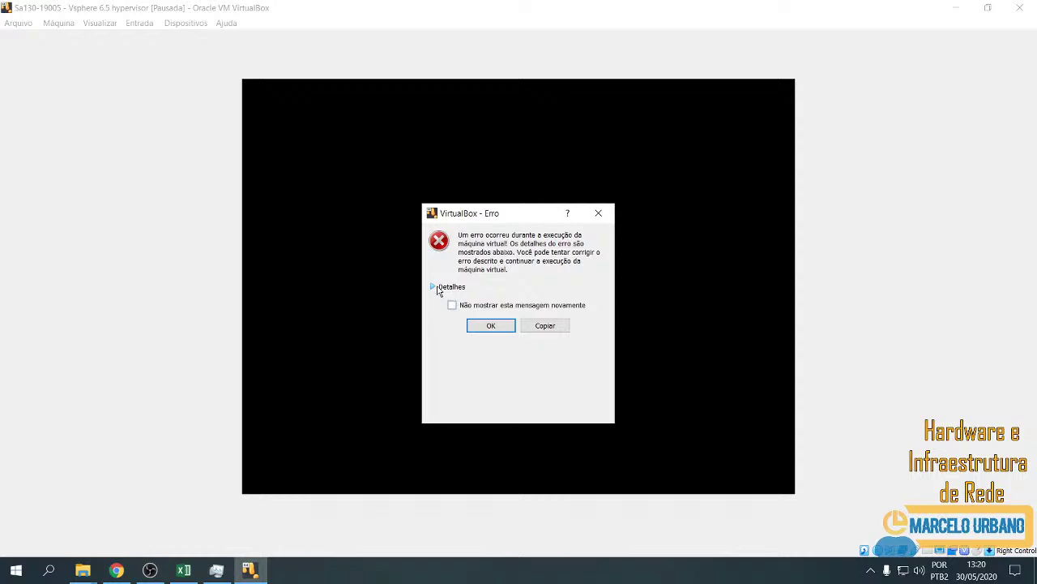
left_click(598, 213)
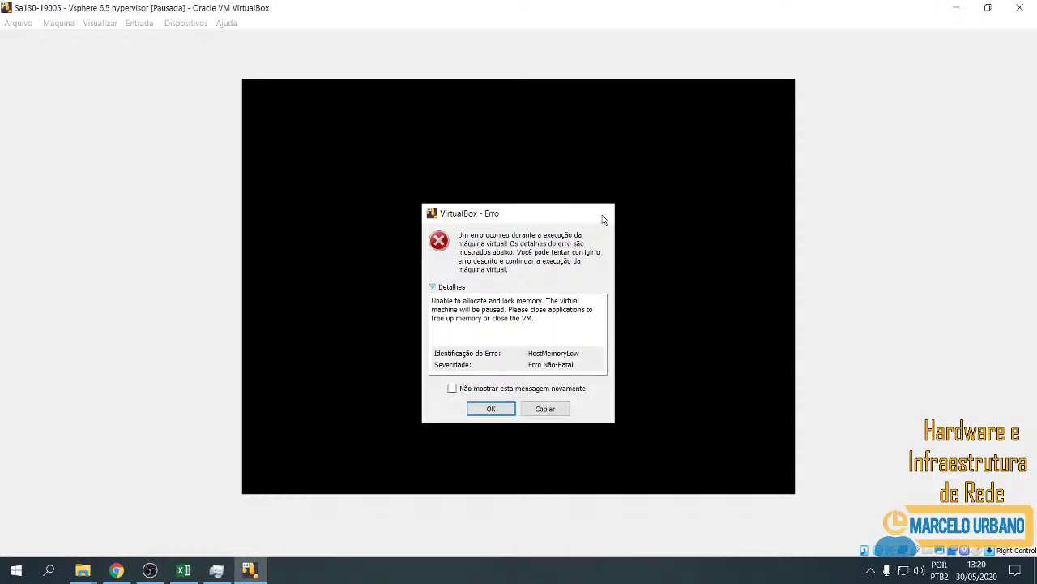
left_click(1014, 18)
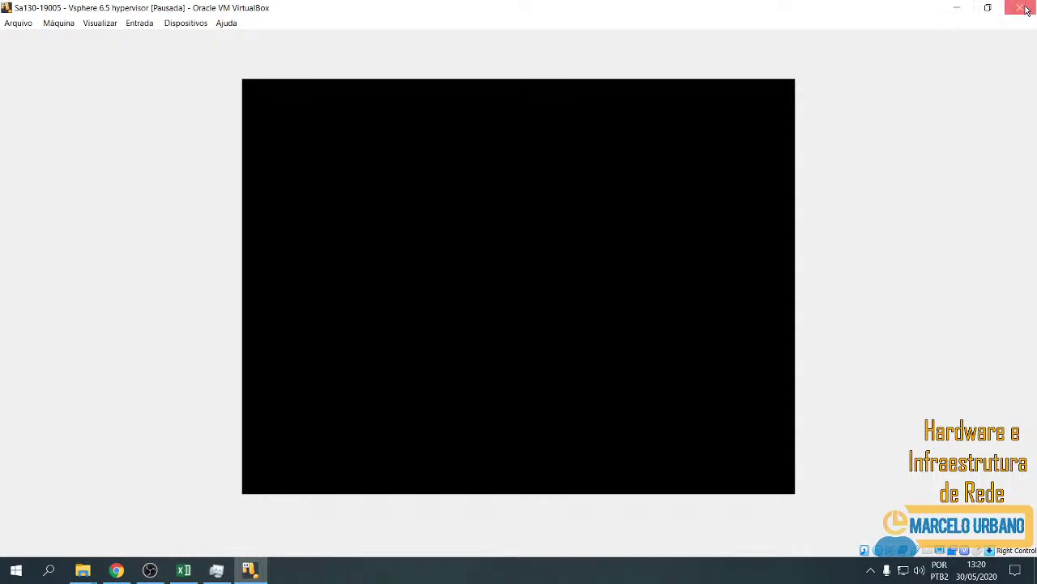
left_click(475, 318)
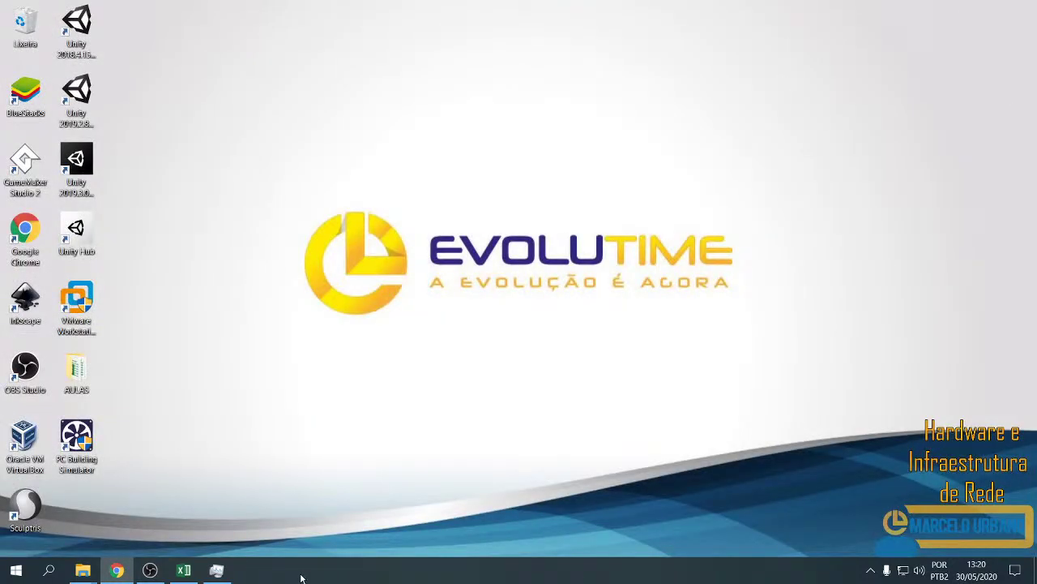
right_click(610, 570)
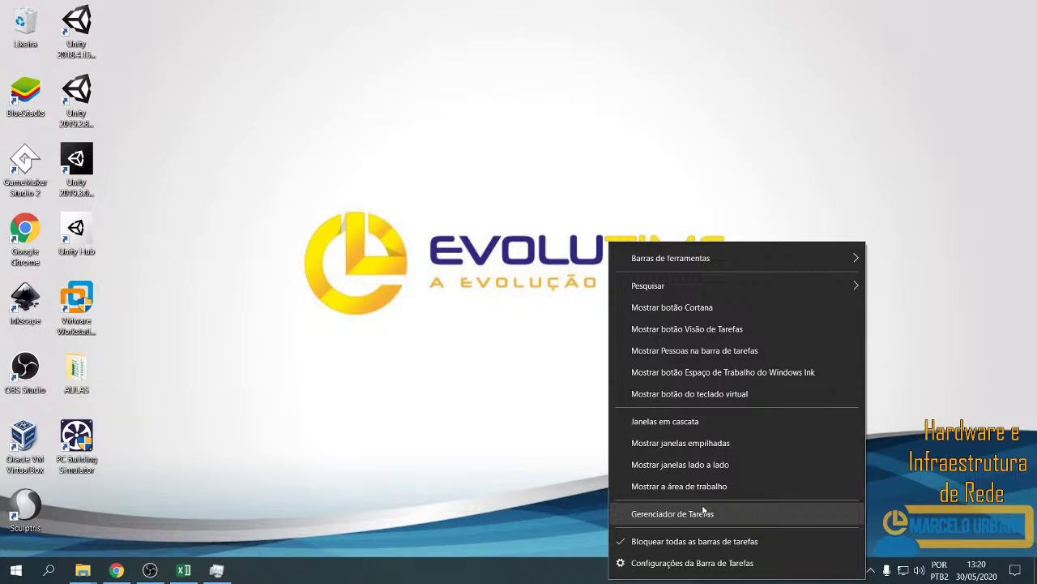
left_click(693, 506)
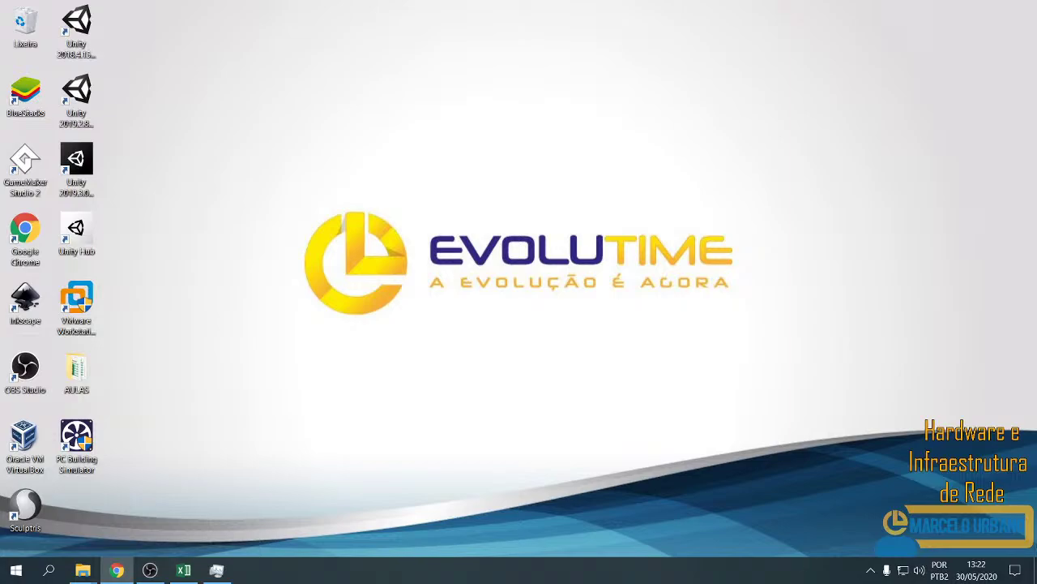
Step: End the BlueStacks Agent process in Task Manager
left_click(217, 569)
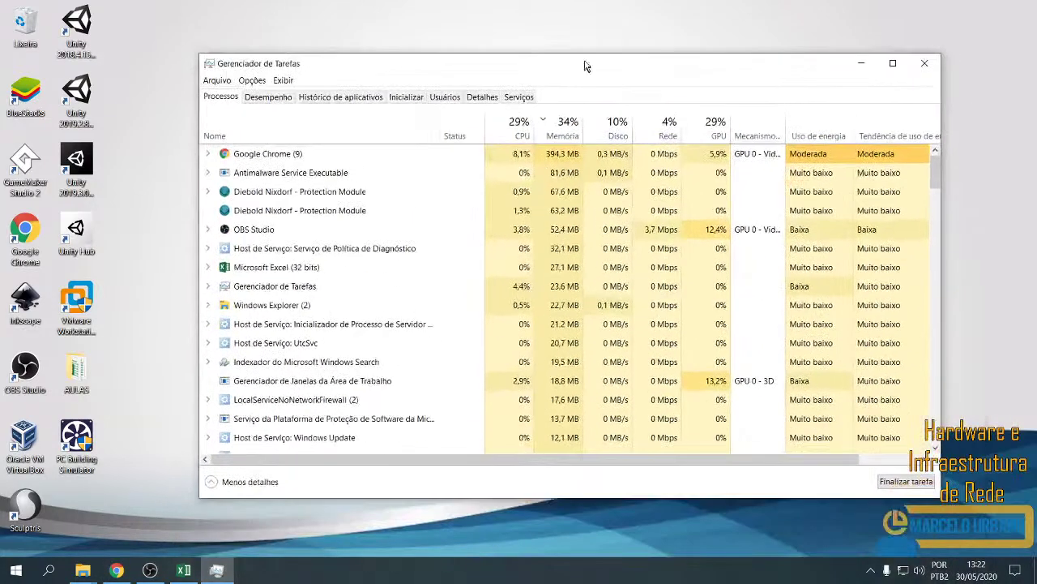
left_click(869, 570)
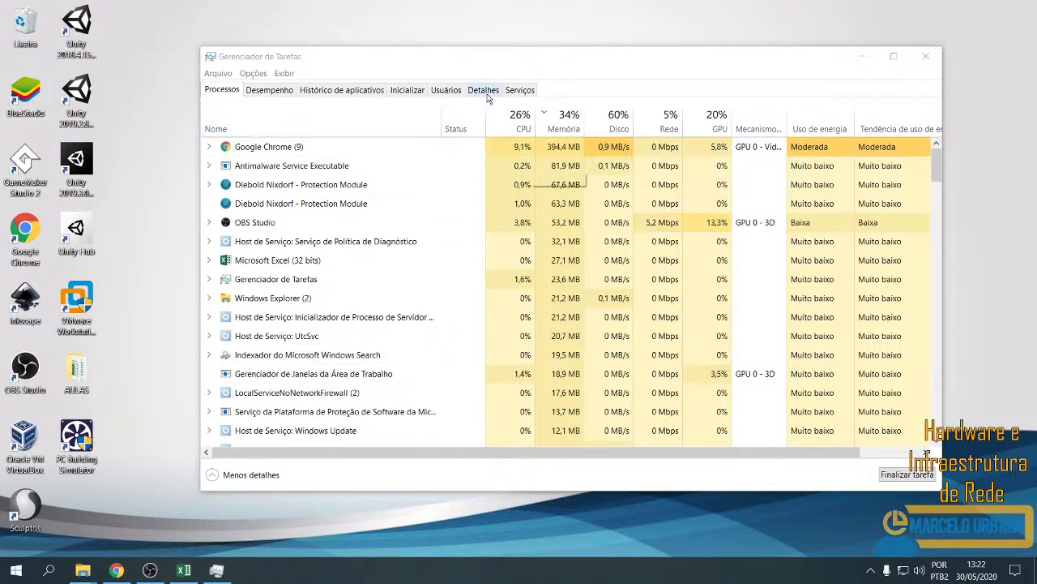
scroll(420, 283, "down", 1)
scroll(420, 283, "down", 10)
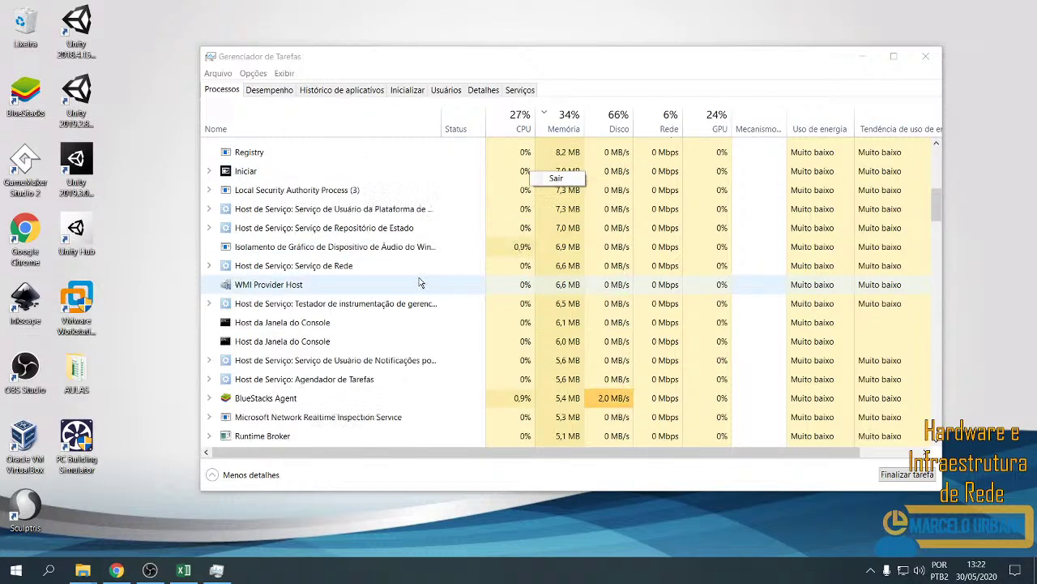
left_click(259, 288)
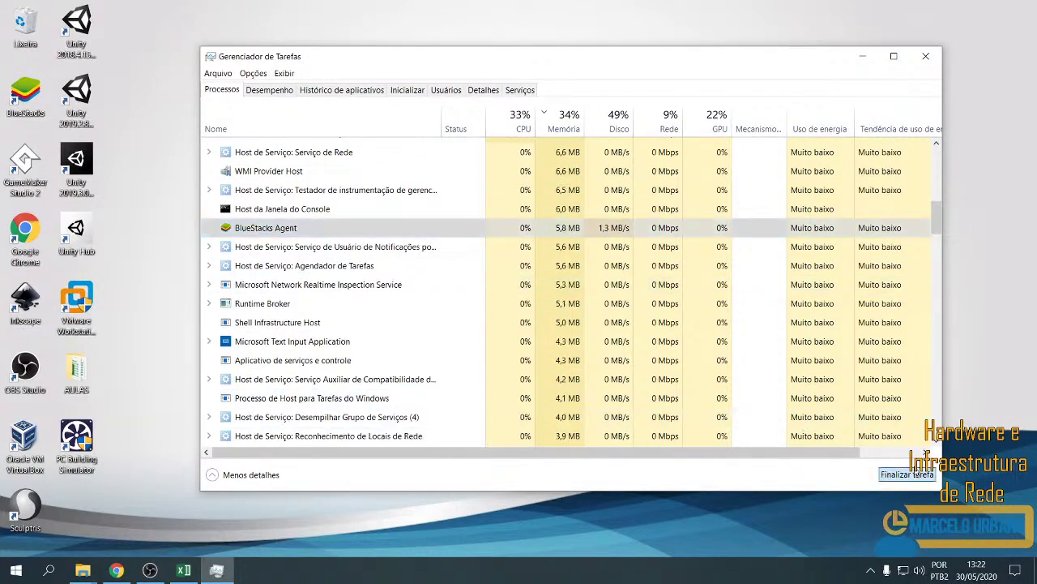
left_click(918, 477)
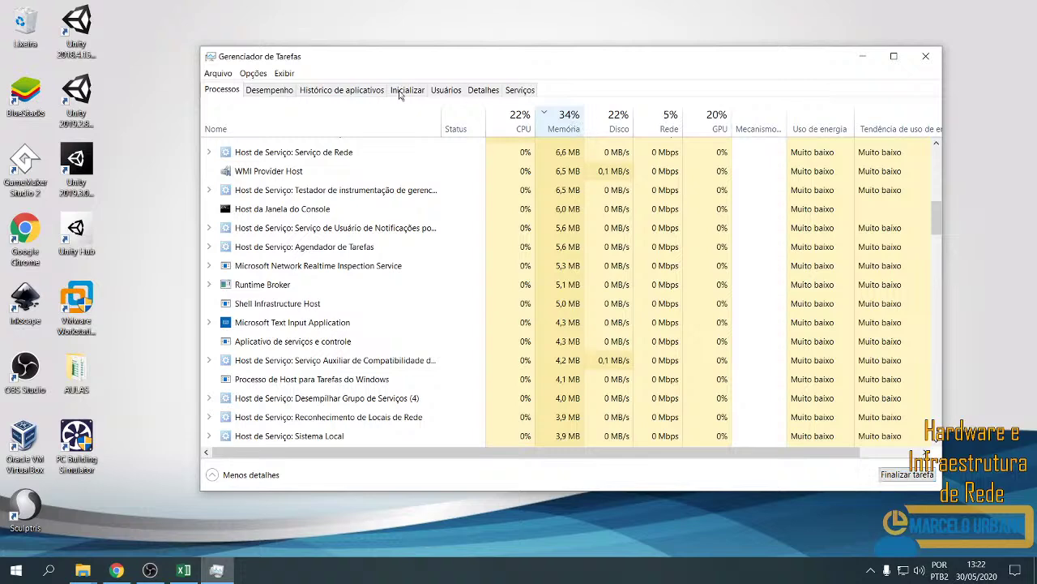
Step: Check the Desempenho graphs, close Task Manager, and reopen VirtualBox Manager
left_click(269, 90)
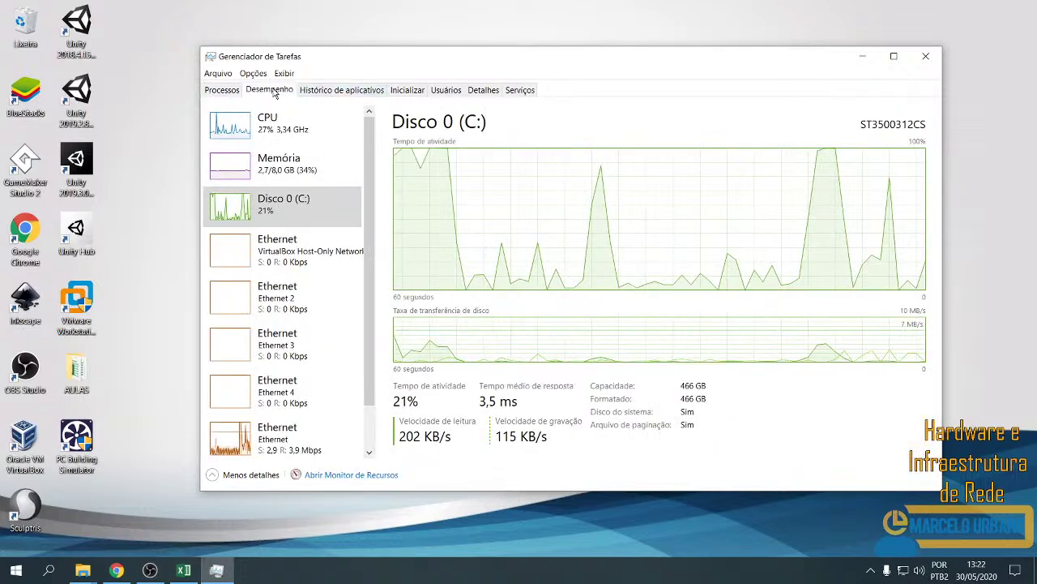
left_click(926, 56)
double_click(32, 434)
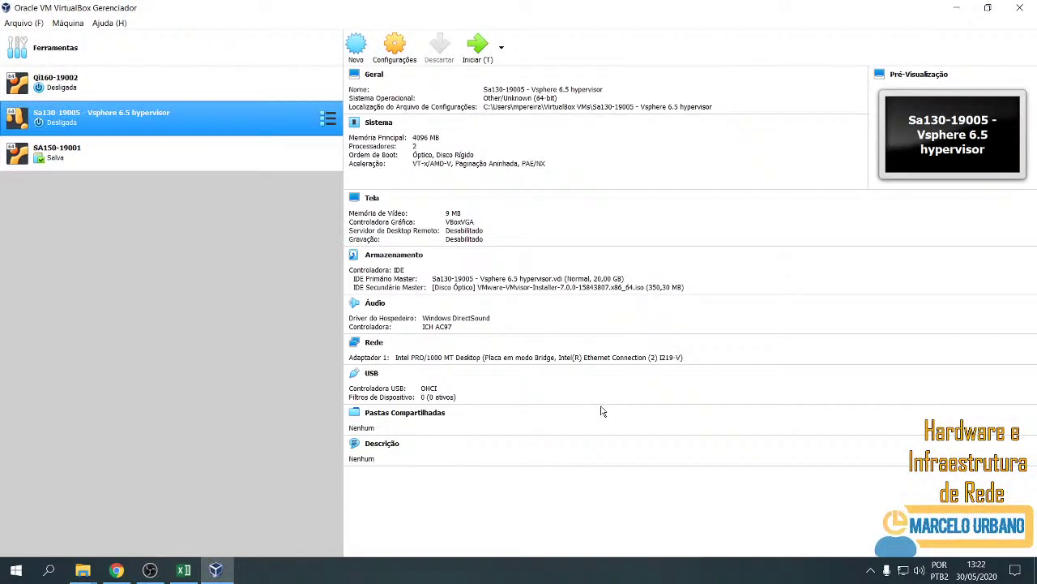
Step: Start Sa130-19005, close the Manager window, and boot the ESXi standard installer entry
double_click(70, 126)
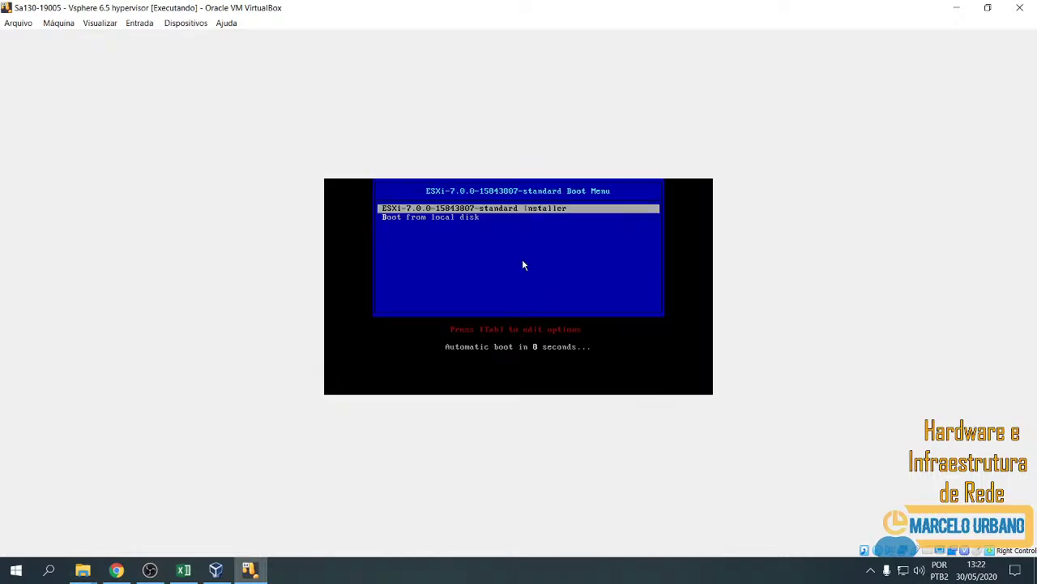
left_click(215, 569)
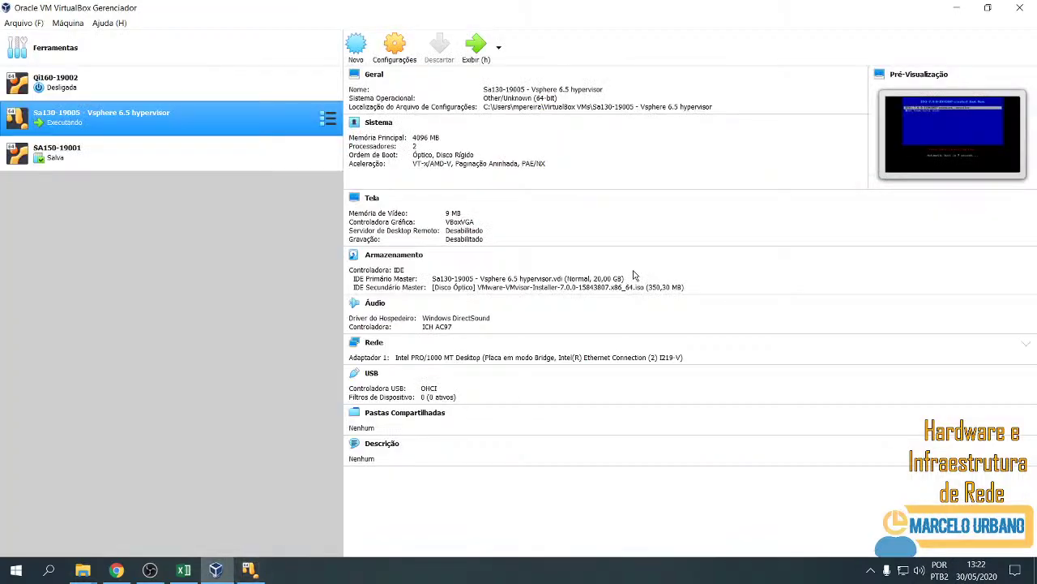
left_click(1019, 10)
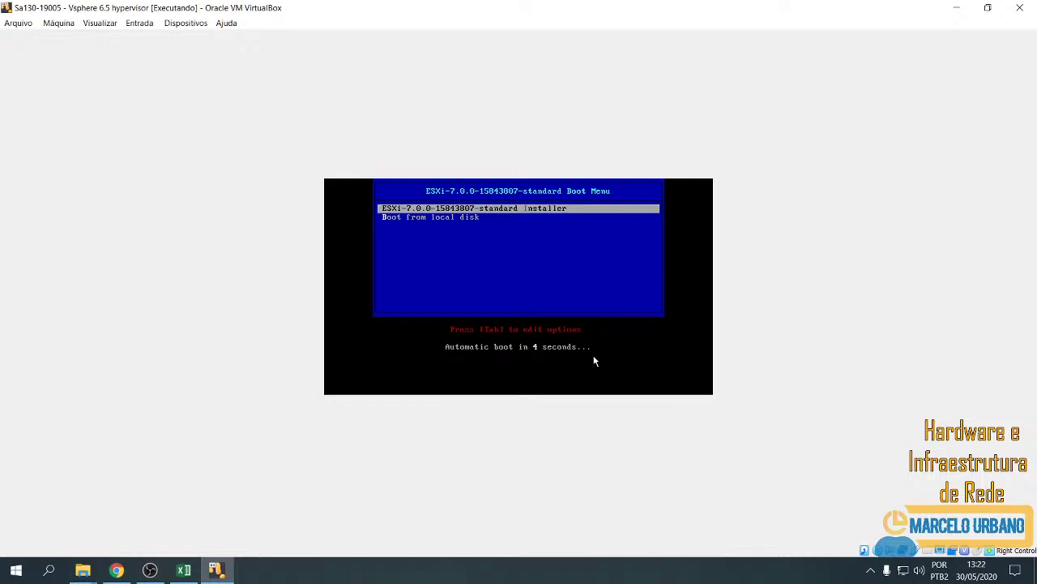
key("Return")
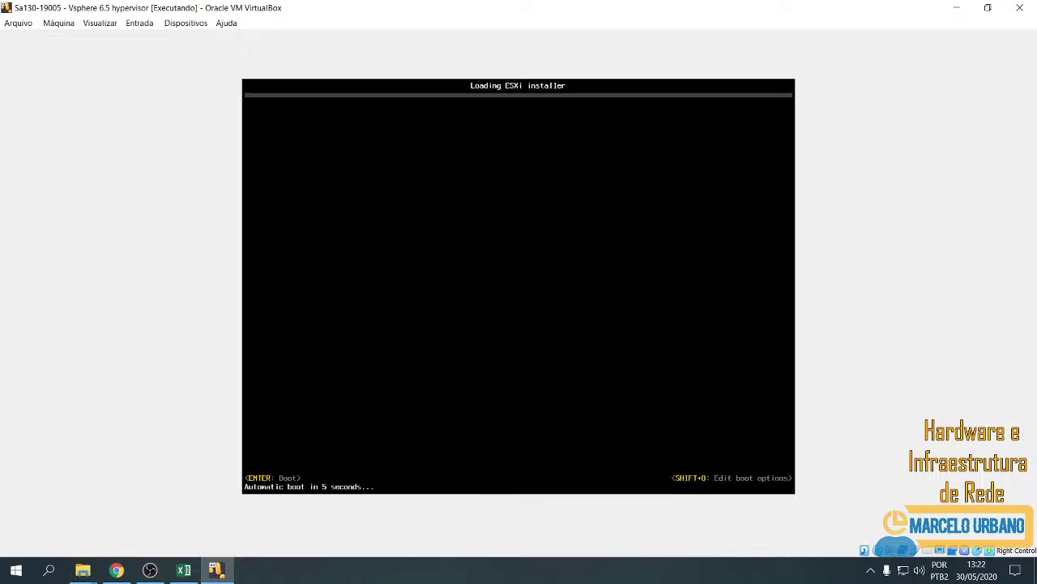
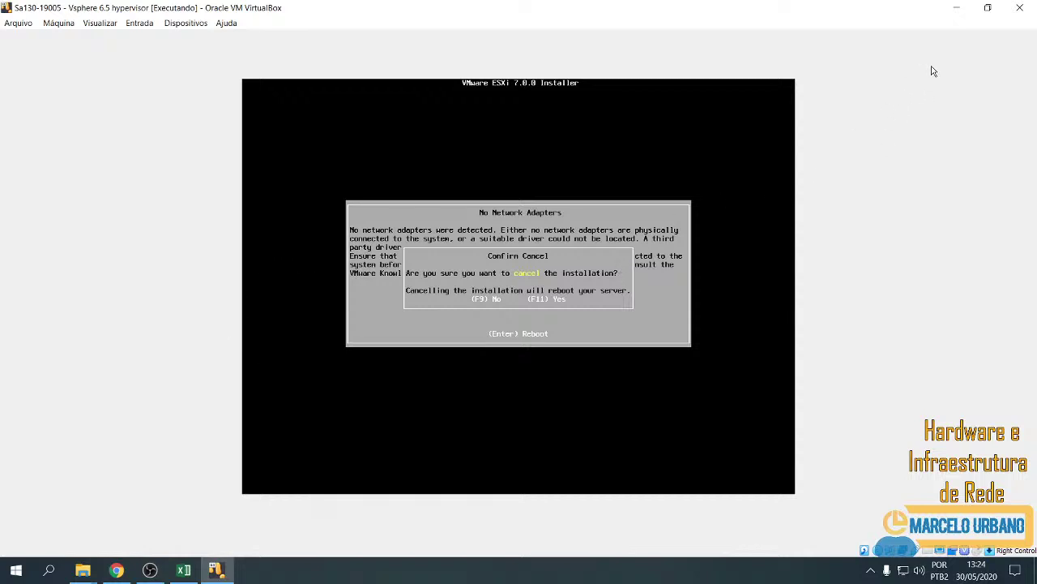
Step: Power off the stuck ESXi installer VM and open the Oracle VM VirtualBox Manager
left_click(1019, 8)
left_click(473, 319)
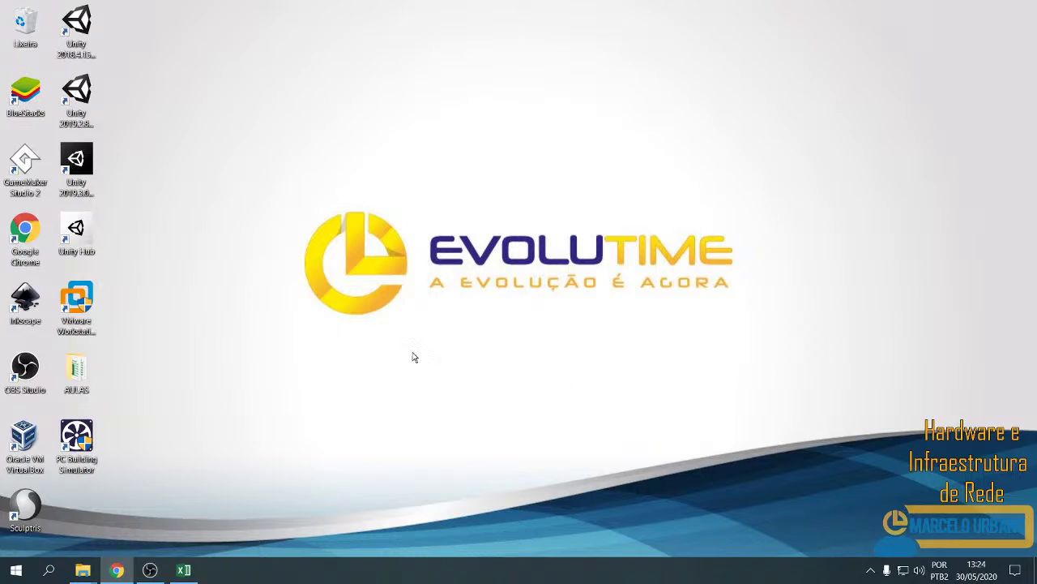
double_click(39, 438)
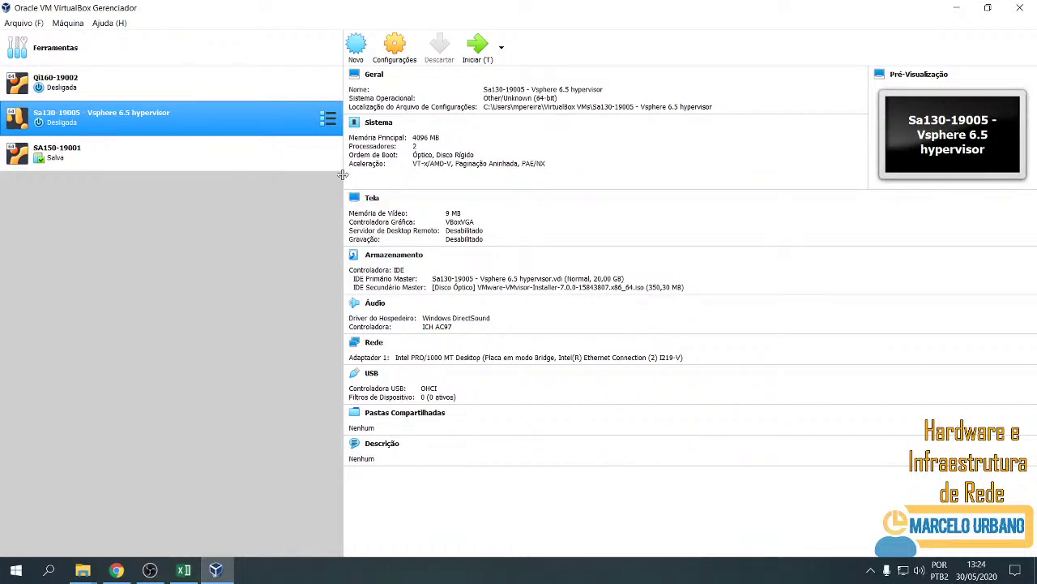
Step: Open the Sa130-19005 VM's storage settings and browse the installer ISO drive's disc options without changing them
right_click(238, 115)
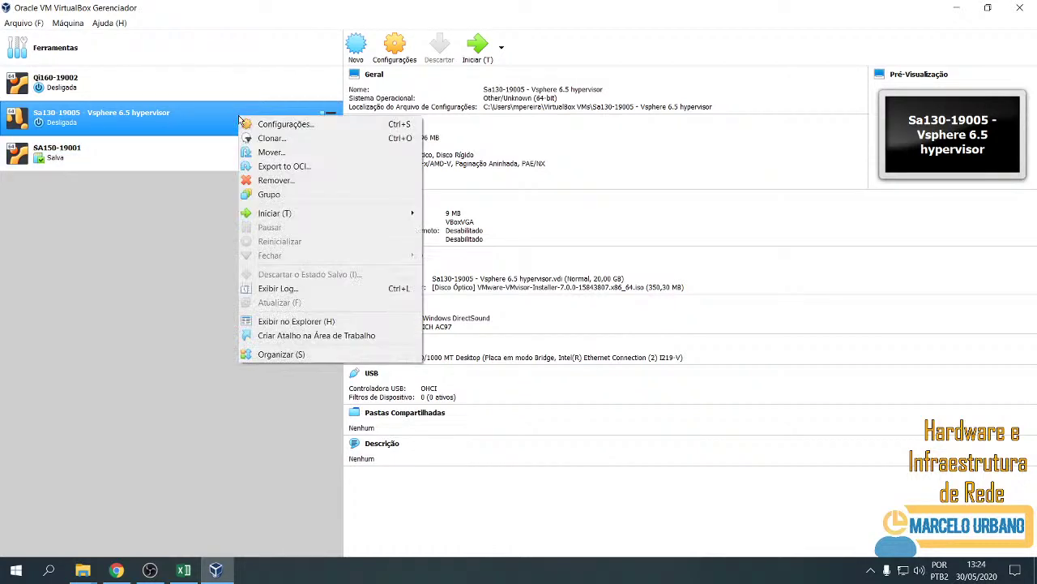
left_click(298, 128)
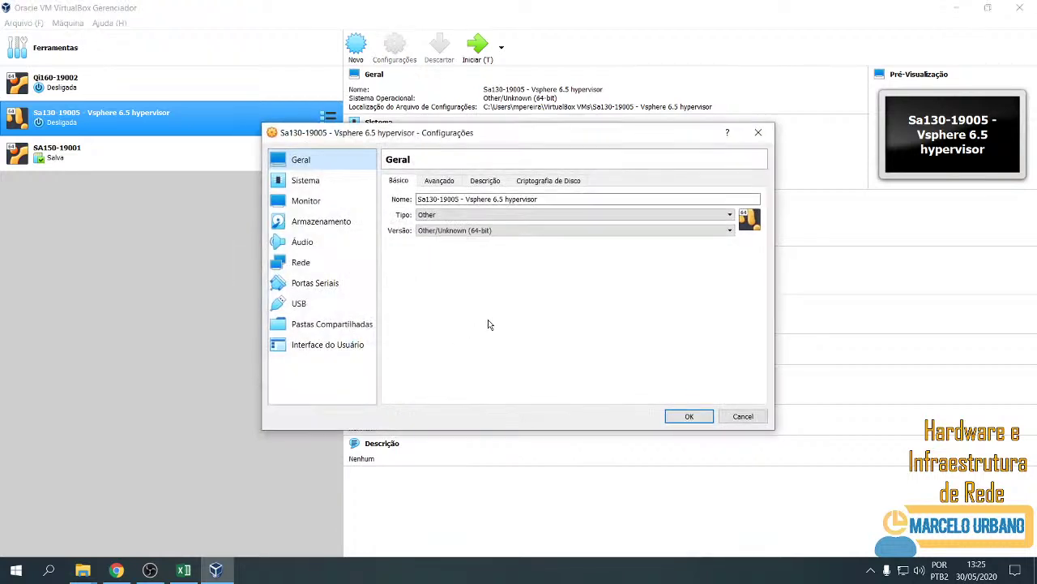
left_click(318, 222)
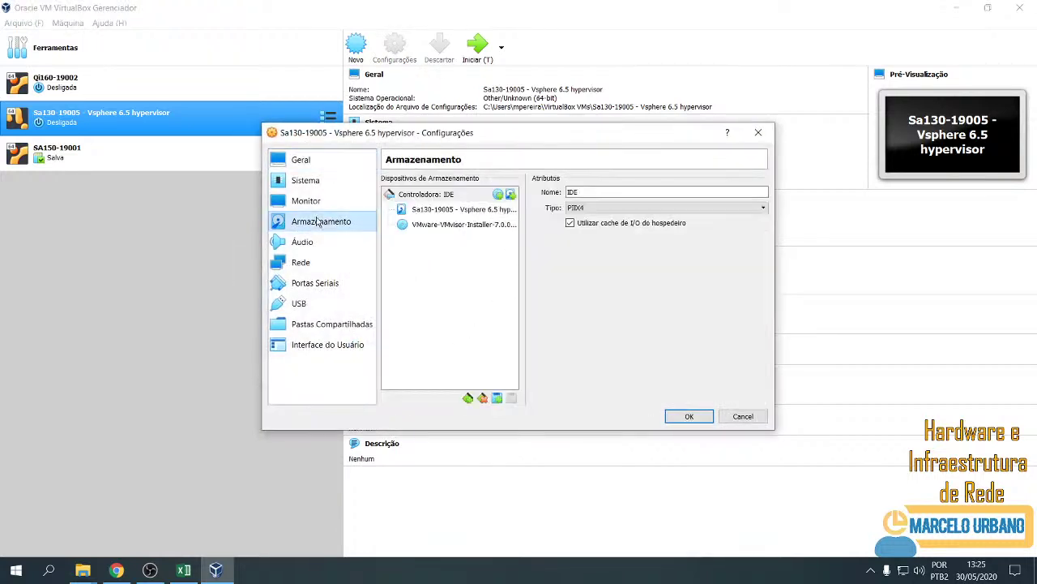
left_click(497, 225)
right_click(501, 231)
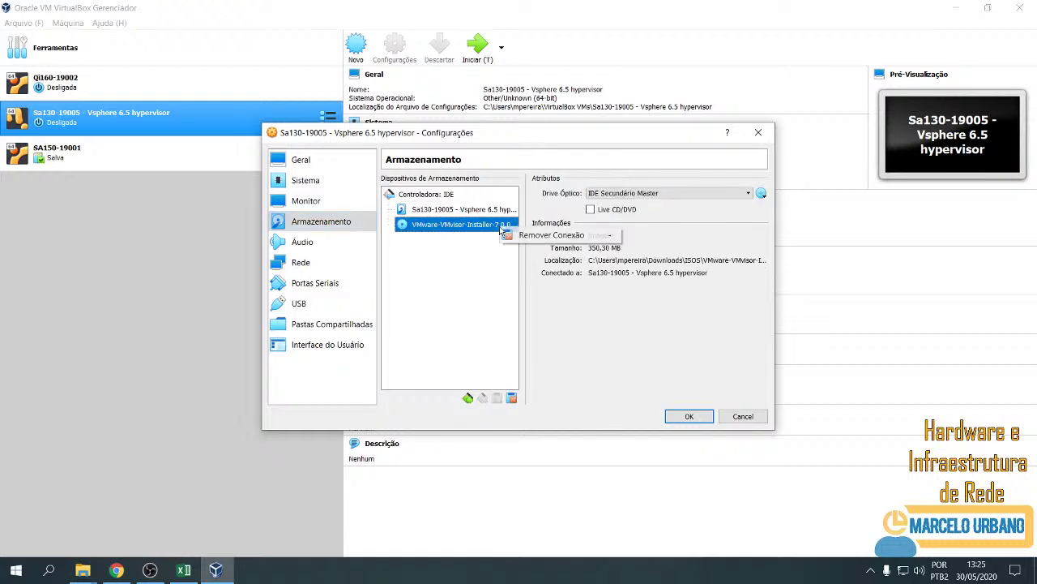
left_click(551, 235)
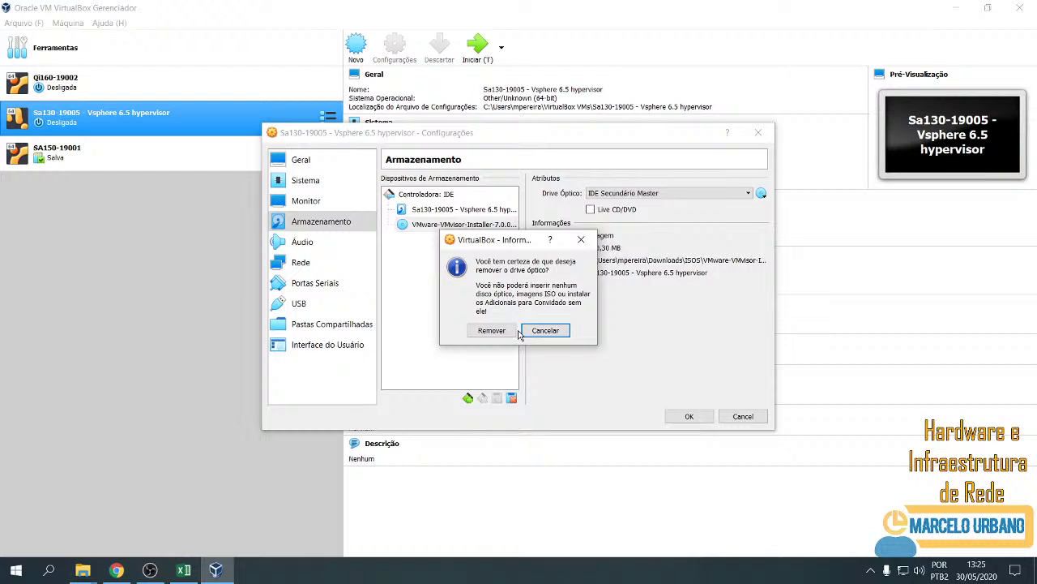
left_click(545, 331)
left_click(761, 194)
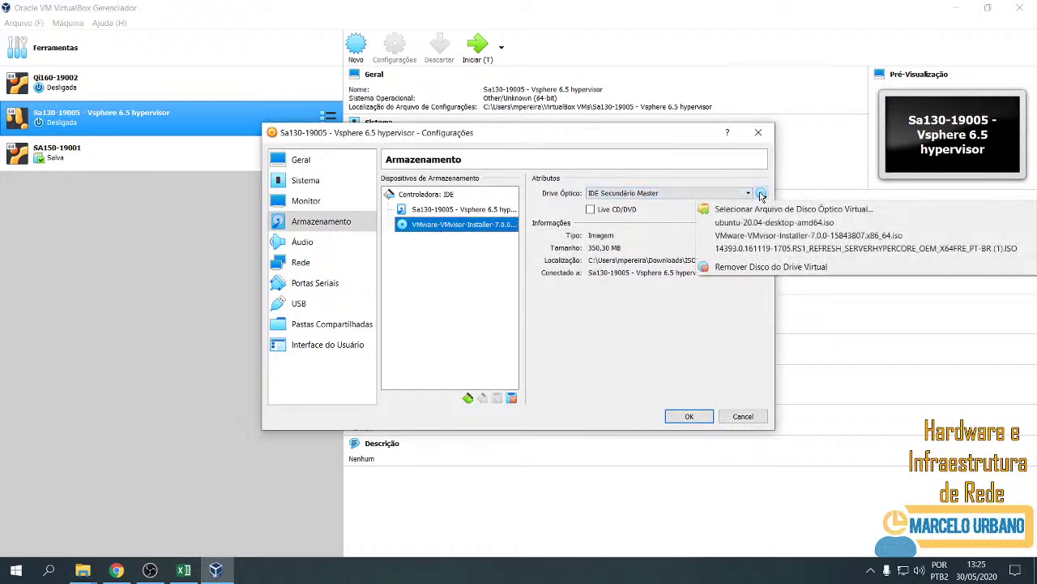
left_click(762, 210)
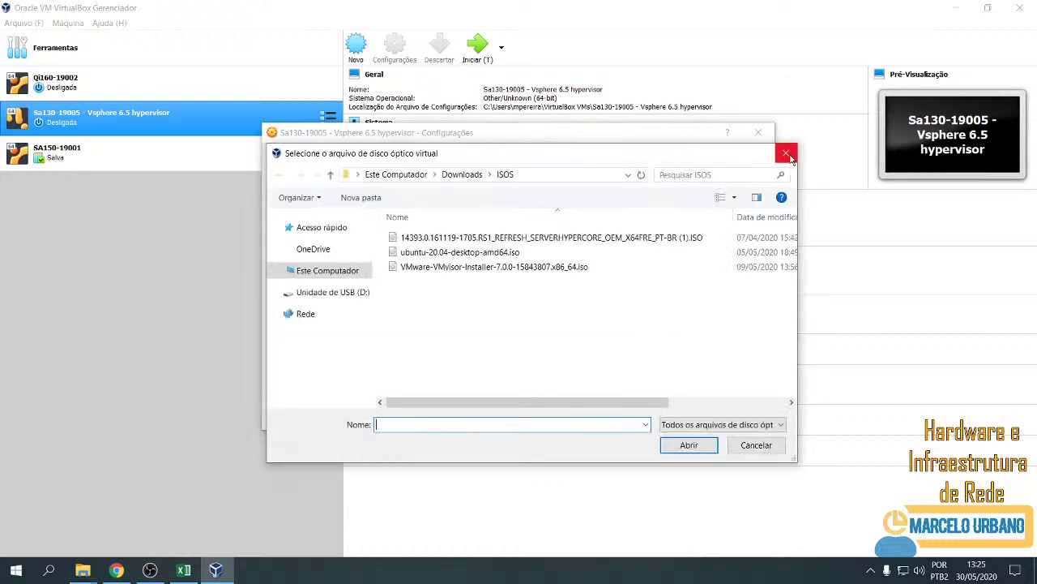
left_click(787, 154)
Step: Remove the VMware installer ISO optical drive, leaving only the VDI disk, and save
right_click(460, 232)
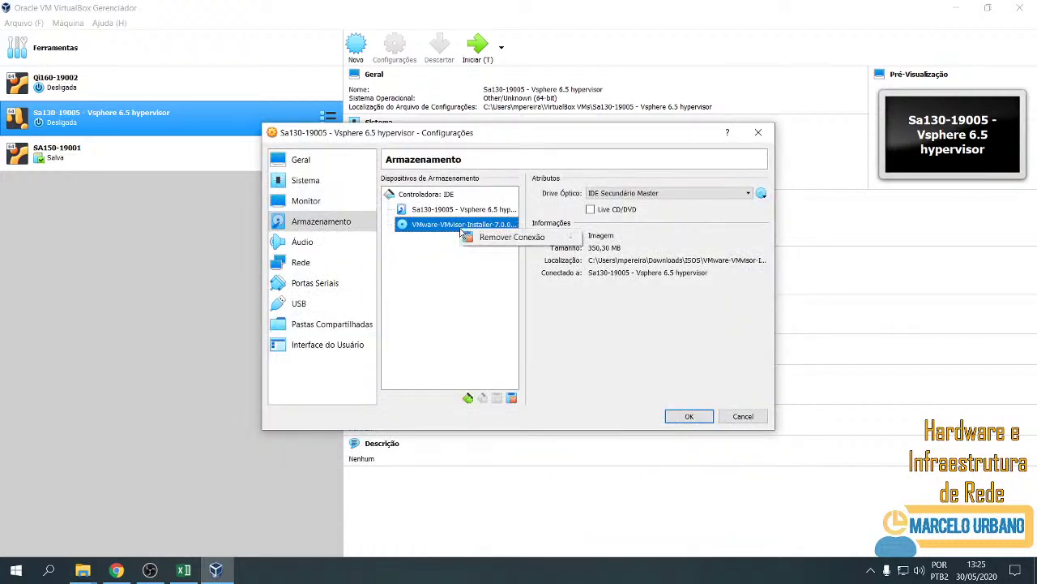
left_click(485, 240)
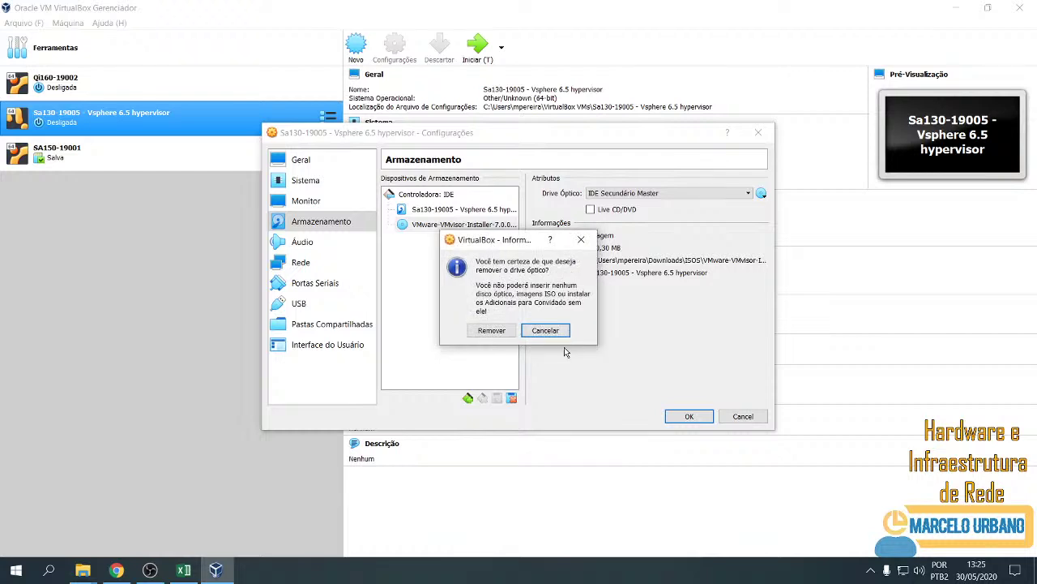
left_click(496, 331)
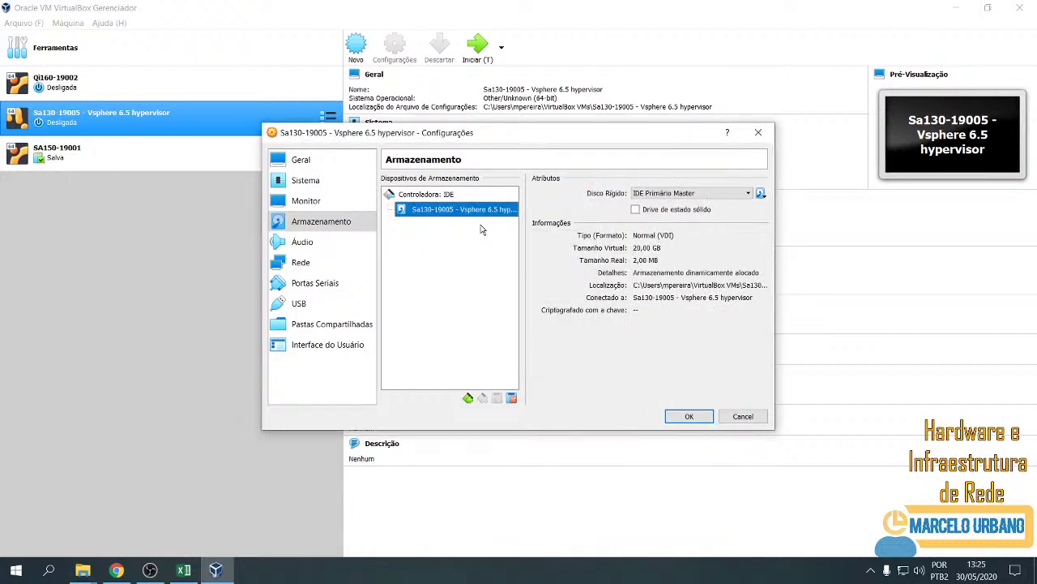
left_click(689, 416)
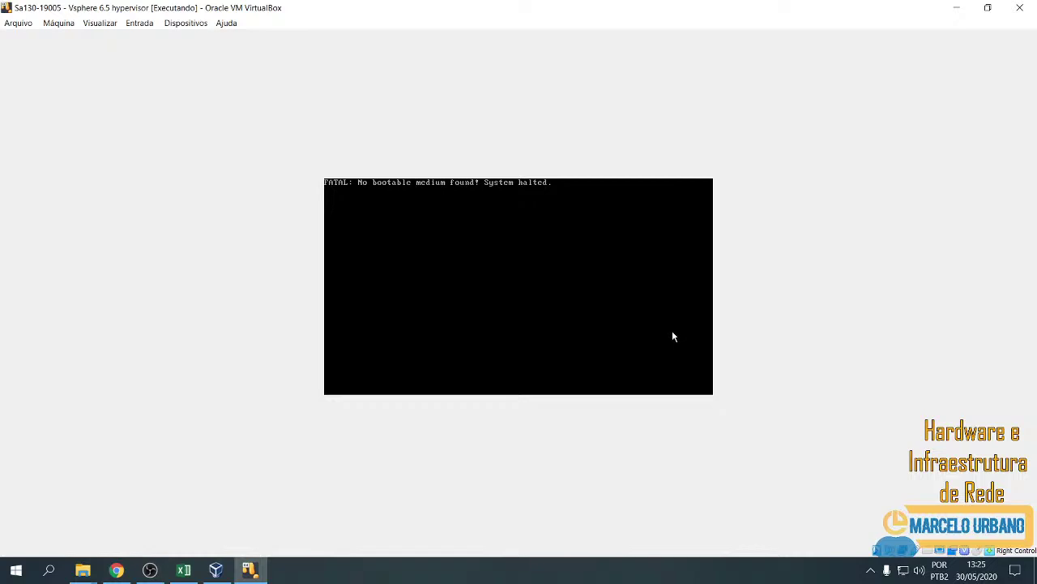
Step: Power off the VM halted at 'No bootable medium found'
left_click(1020, 7)
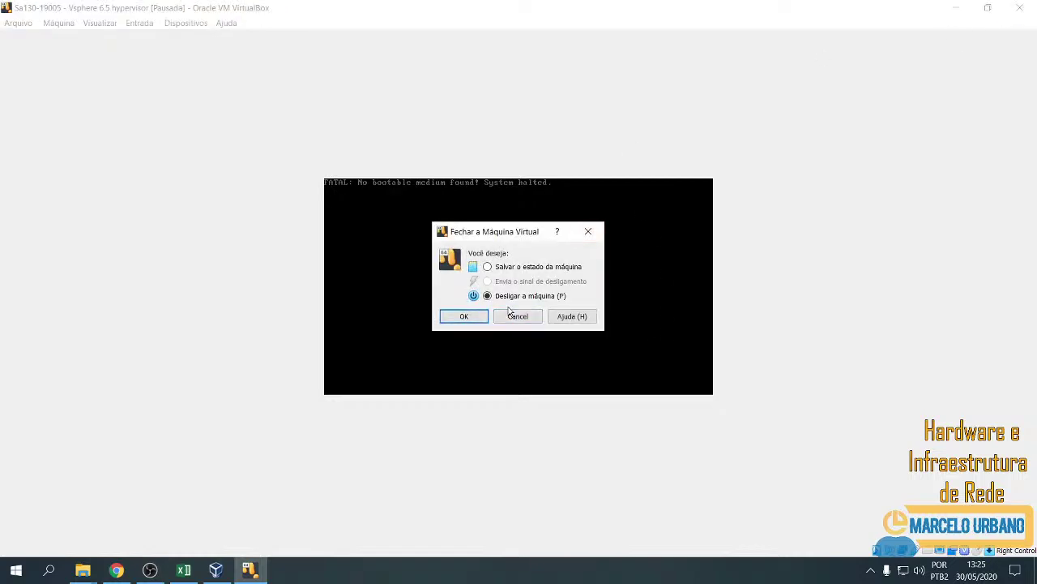
left_click(466, 317)
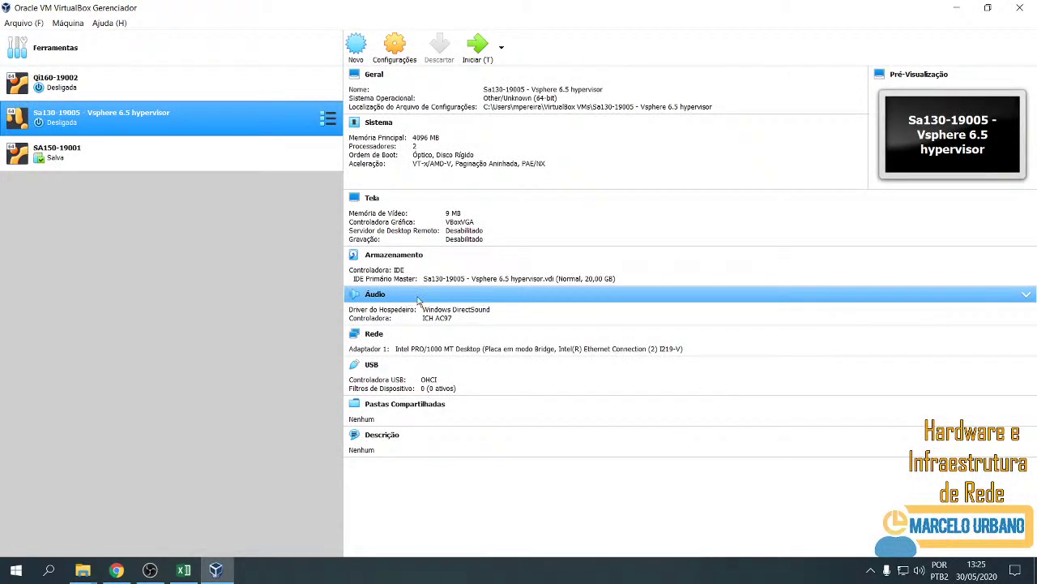
Step: Uncheck Óptico in the boot order so the VM boots from its hard disk, then power it off
right_click(129, 122)
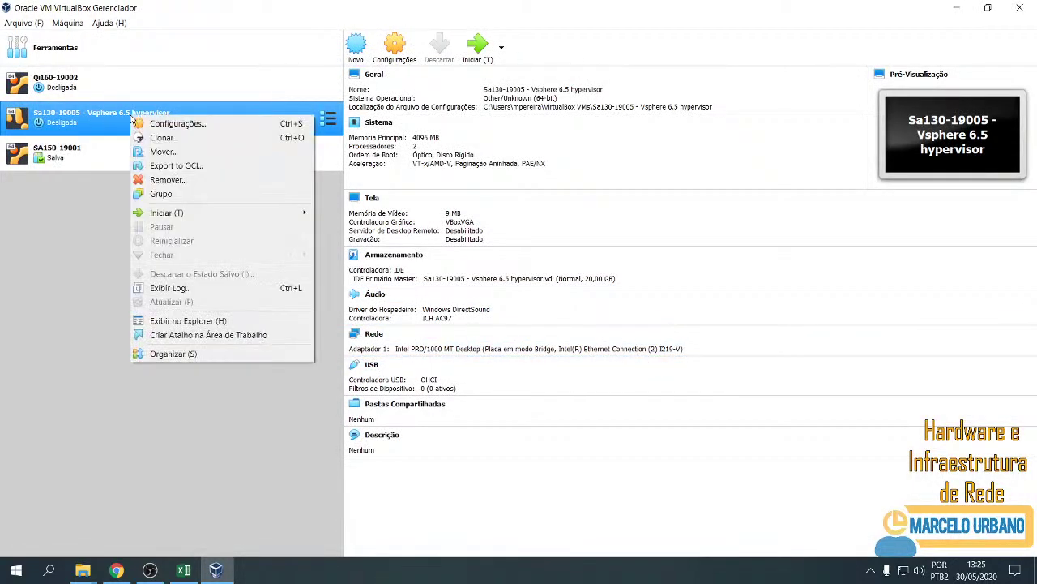
left_click(184, 120)
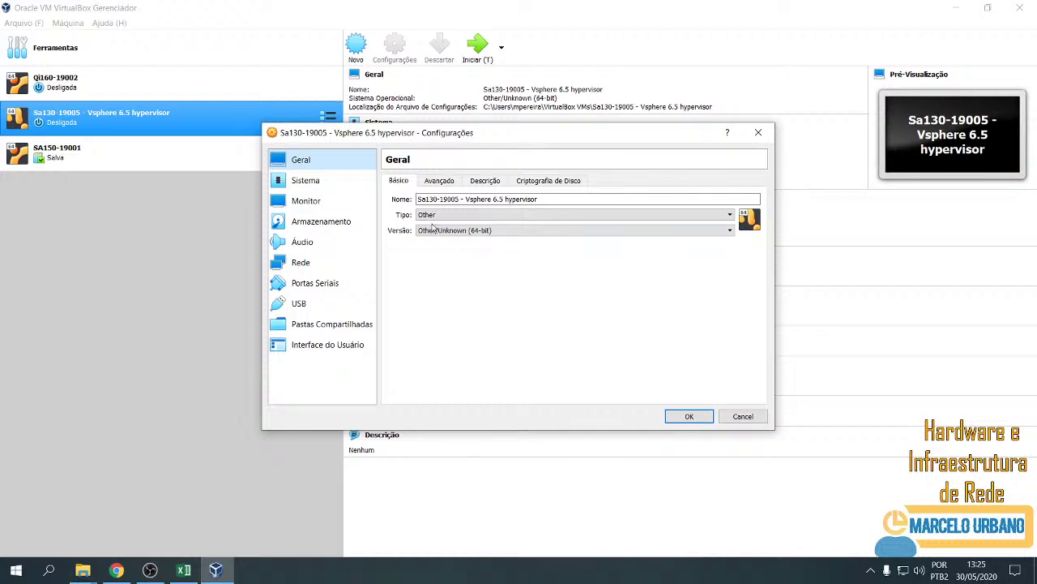
left_click(338, 228)
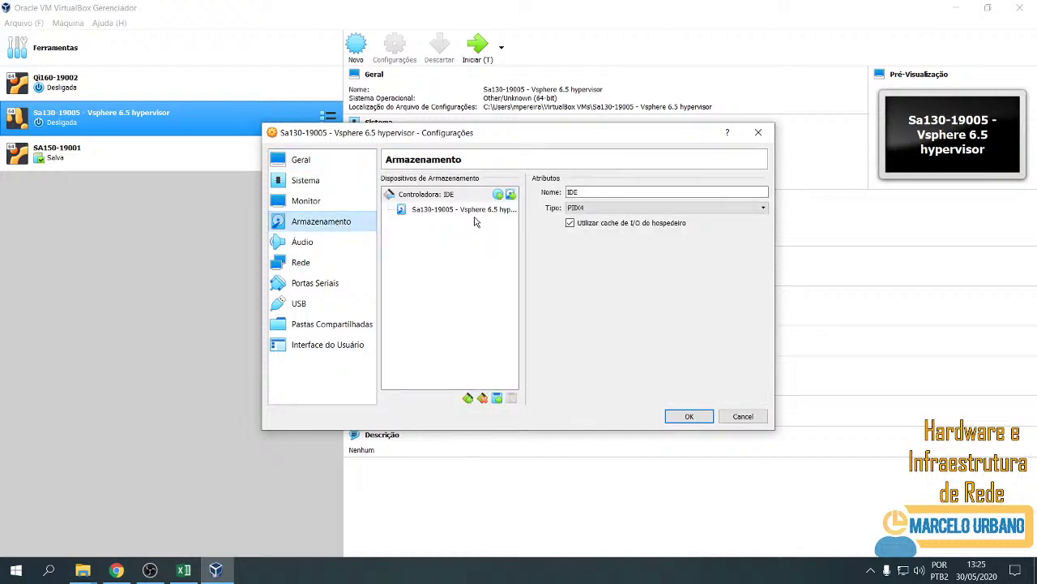
left_click(490, 212)
left_click(309, 210)
left_click(328, 180)
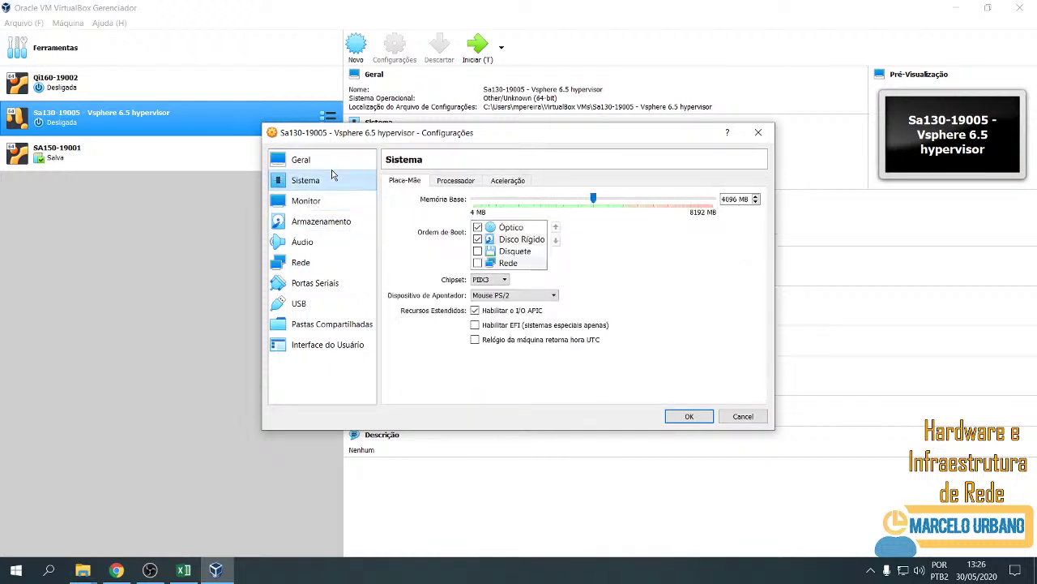
left_click(477, 228)
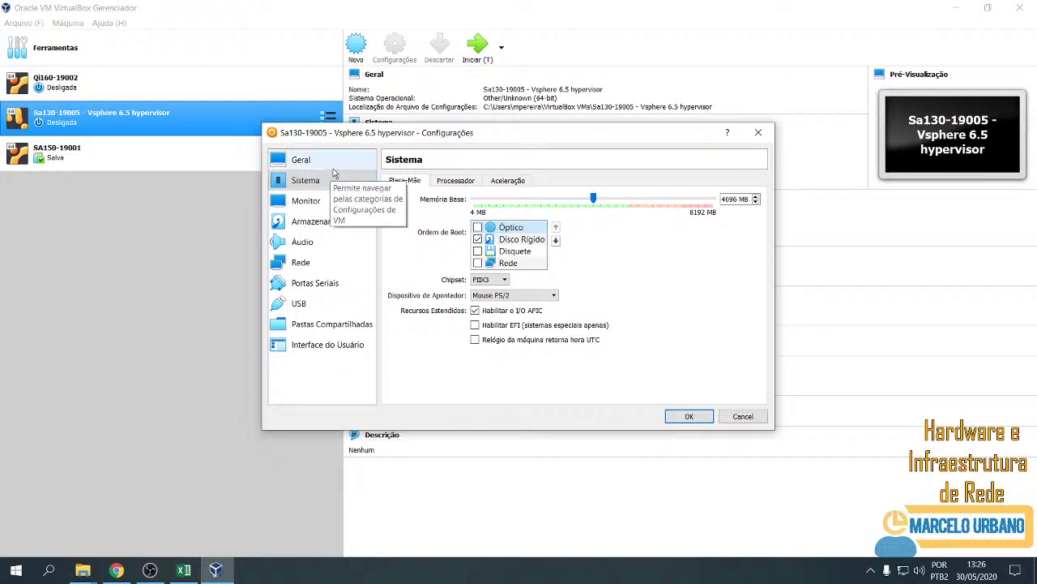
key("Return")
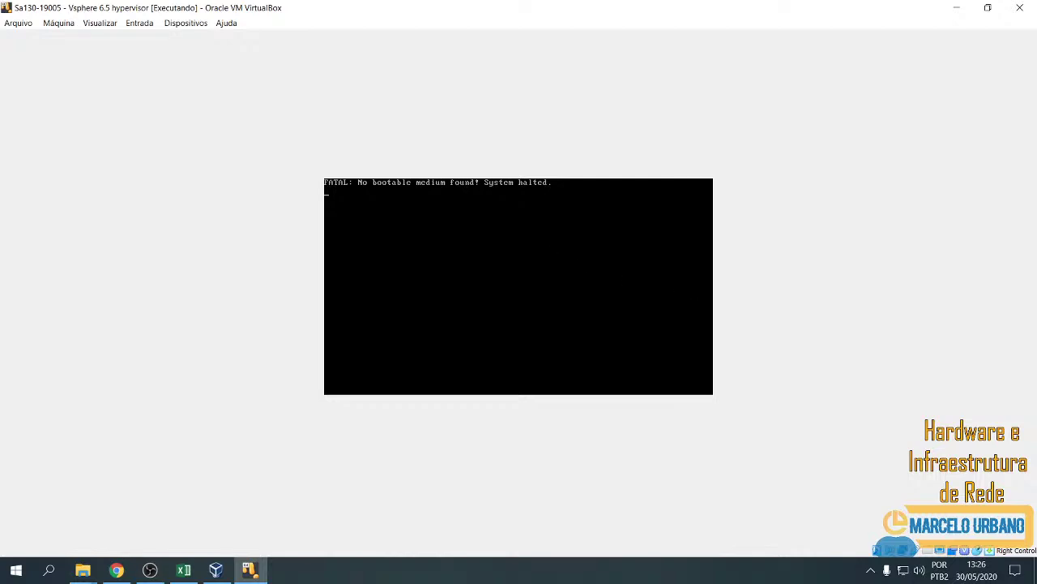
left_click(1020, 7)
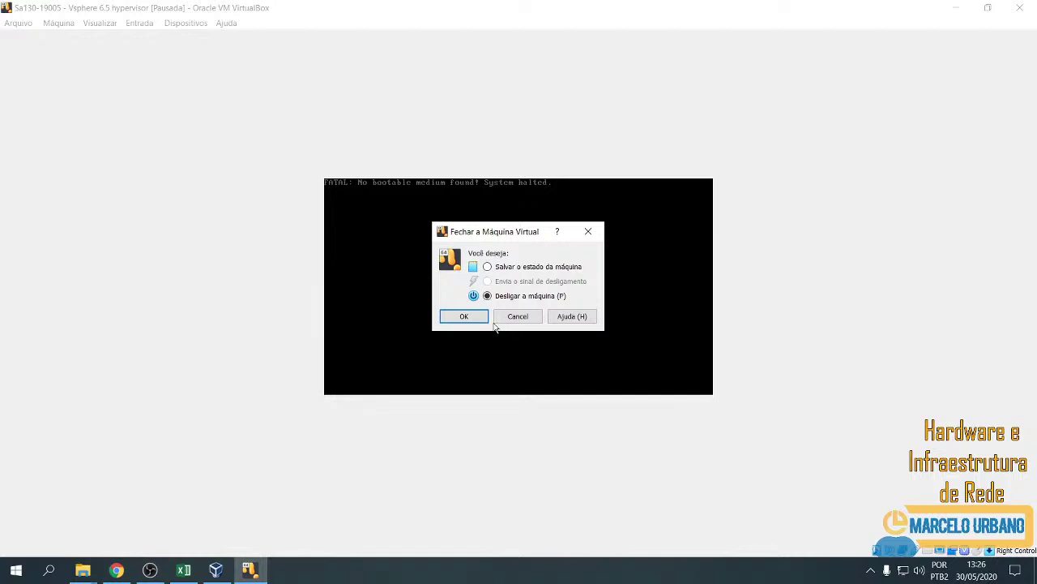
left_click(472, 315)
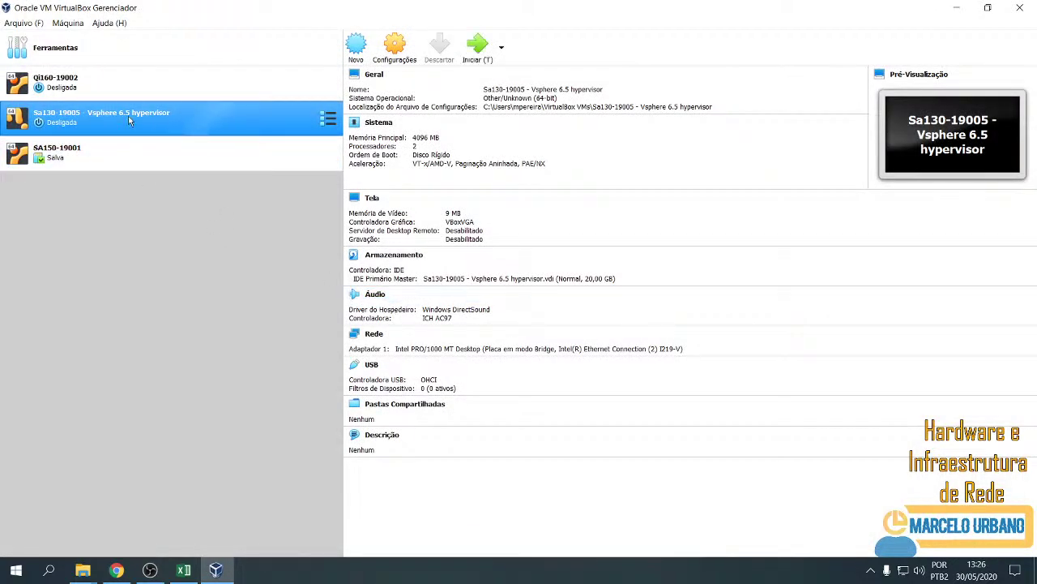
Step: Open the VM's storage settings and try adding optical and hard disk drives, cancelling both
right_click(130, 120)
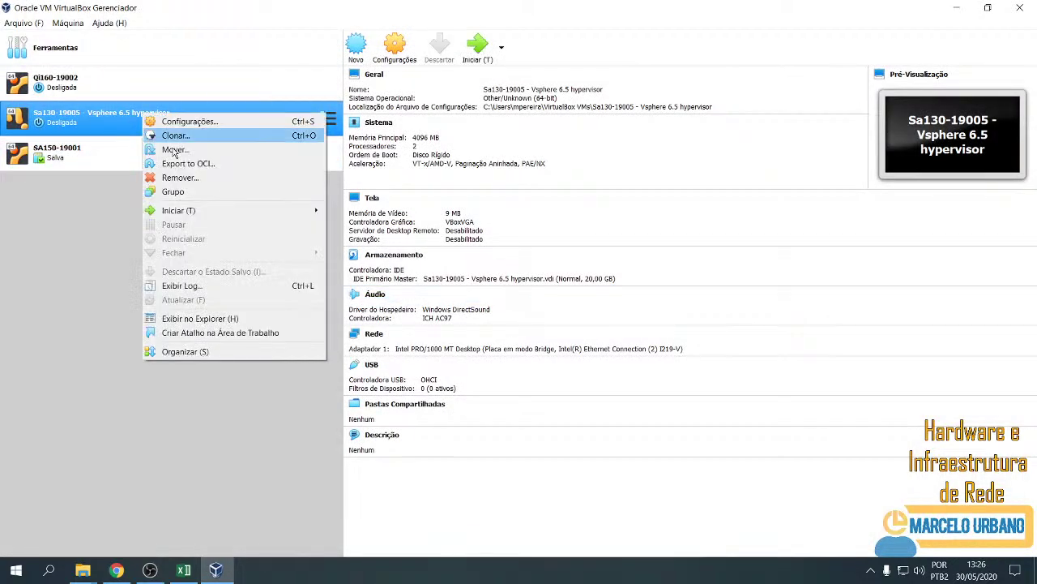
left_click(304, 122)
left_click(344, 226)
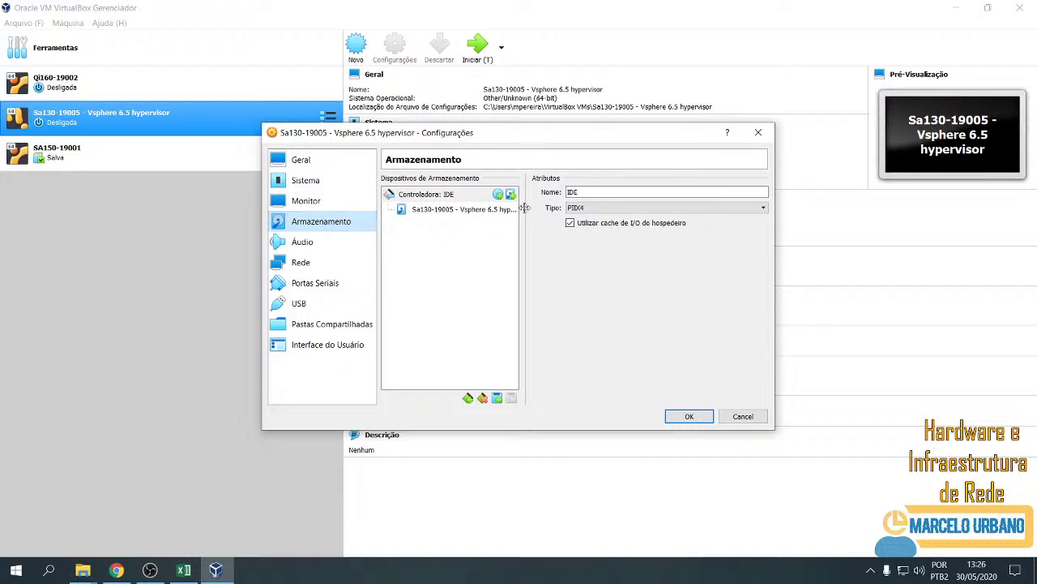
left_click(498, 195)
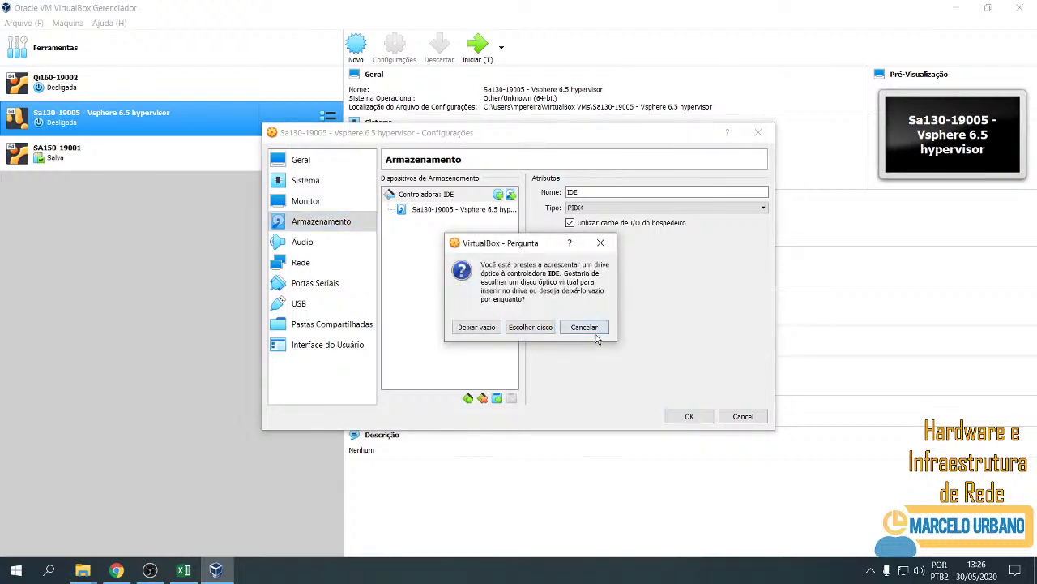
left_click(584, 327)
left_click(510, 195)
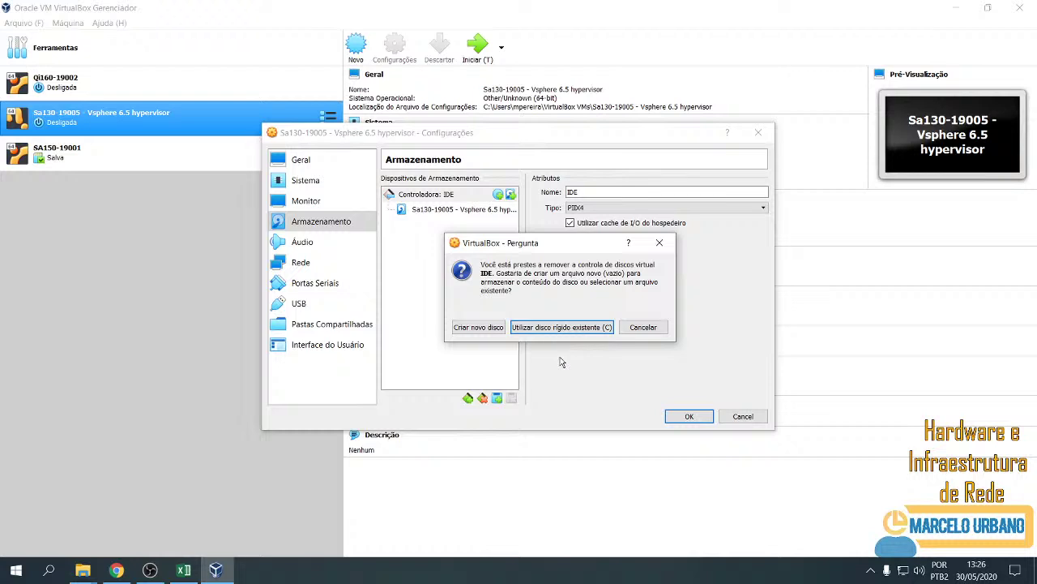
left_click(481, 327)
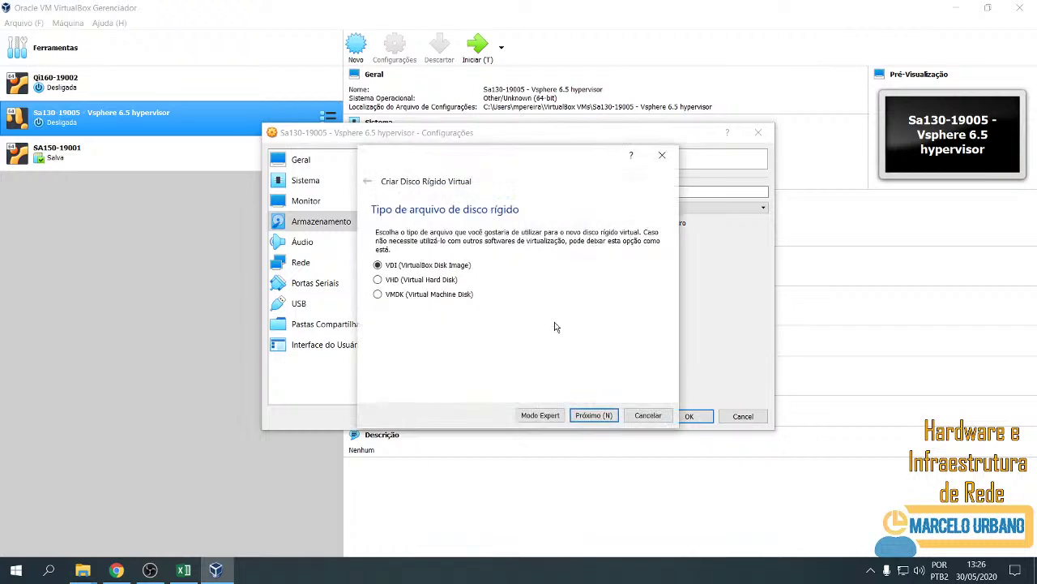
key("Escape")
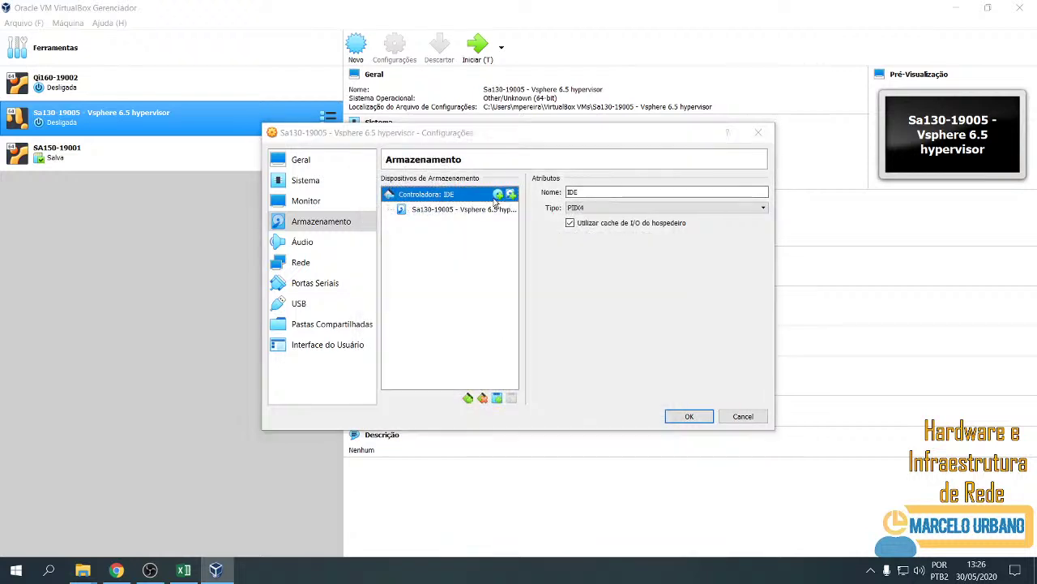
Step: Attach VMware-VMvisor-Installer-7.0.0-15843807.x86_64.iso as a new optical drive and save
left_click(498, 196)
left_click(531, 327)
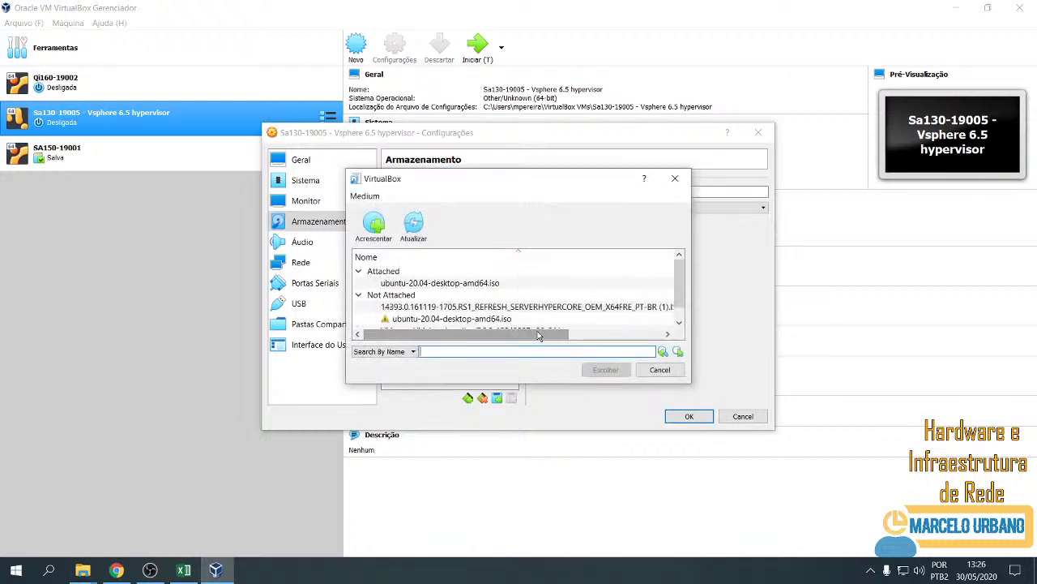
scroll(445, 280, "down", 1)
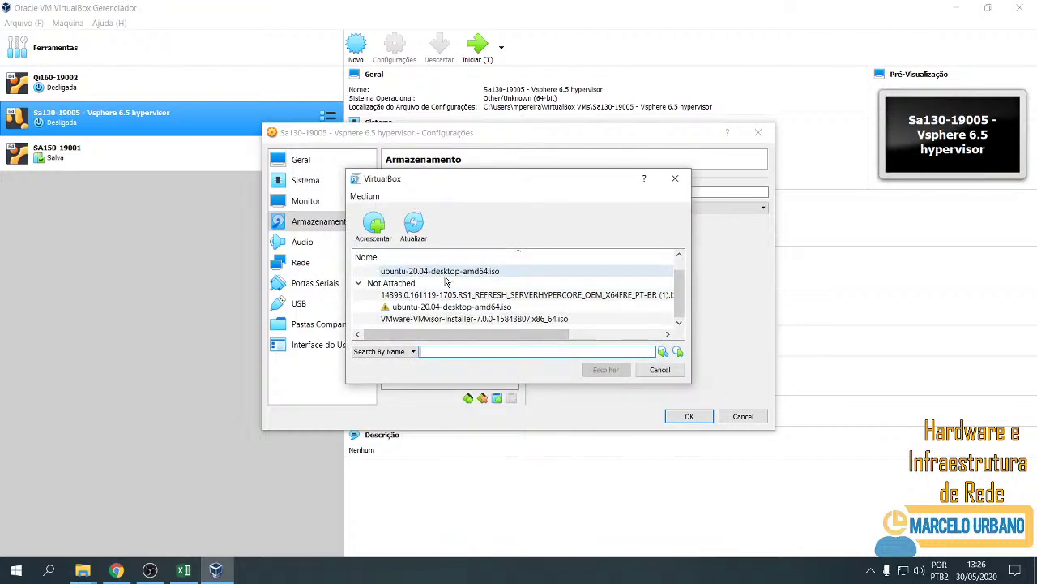
scroll(445, 280, "up", 1)
left_click(374, 225)
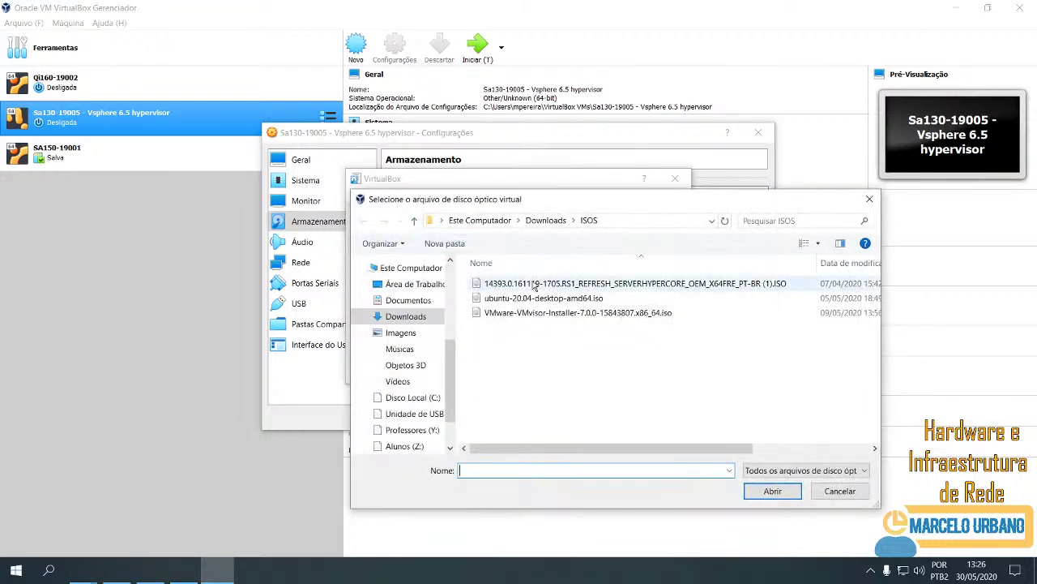
left_click(731, 319)
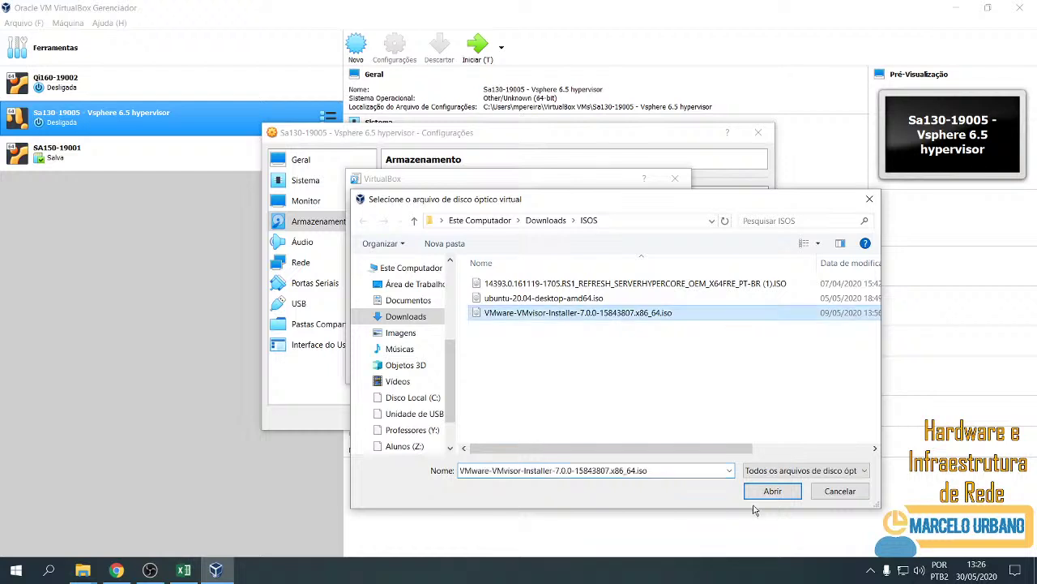
left_click(754, 492)
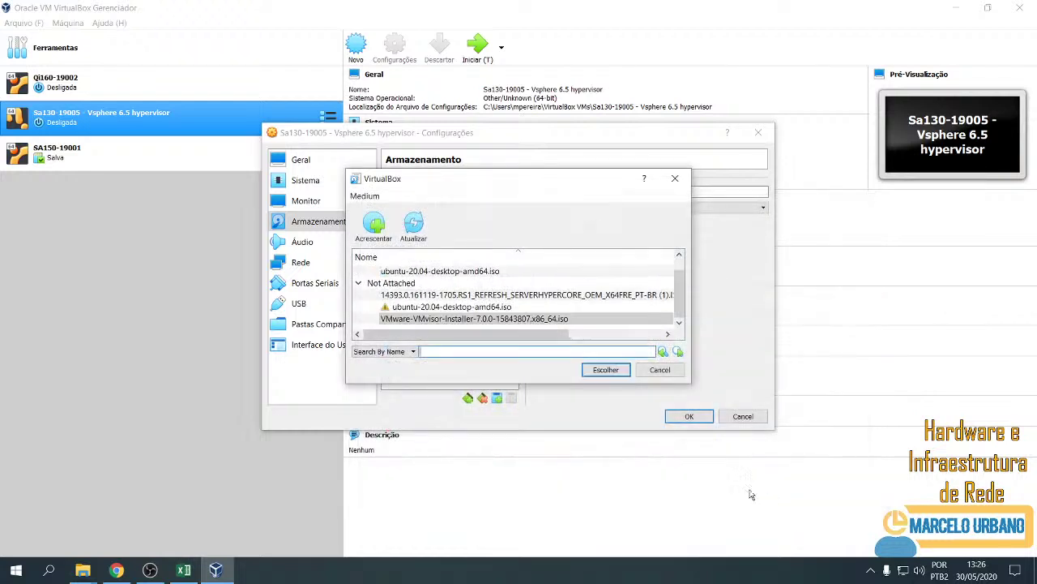
left_click(606, 369)
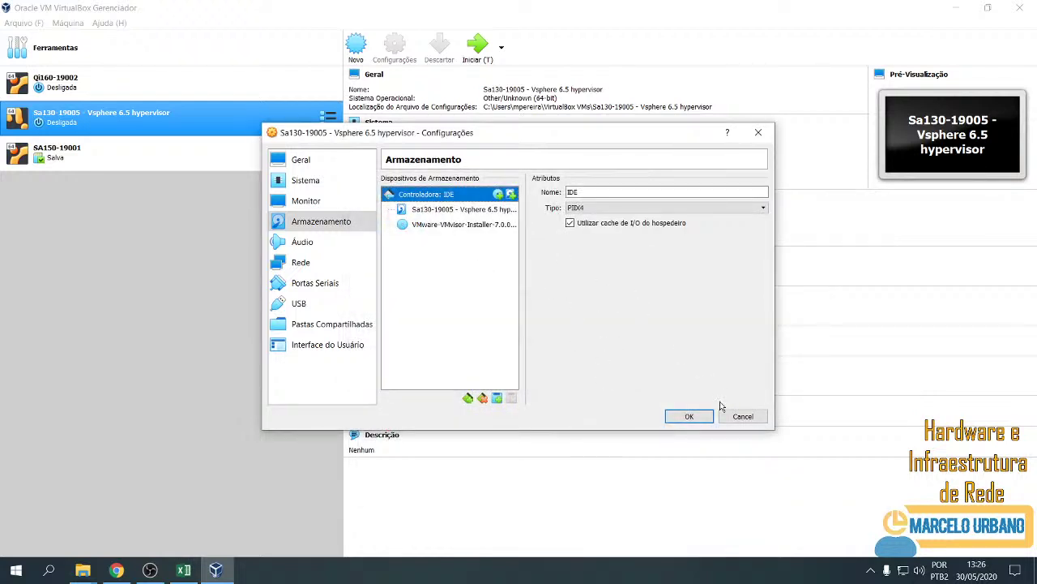
left_click(685, 417)
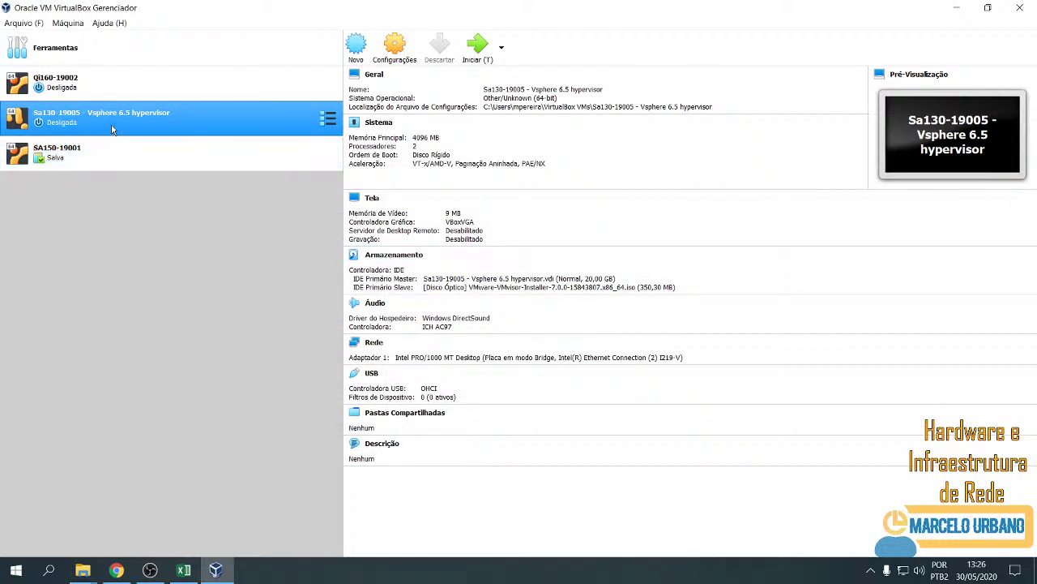
Step: Start the Sa130-19005 VM and reset it from the Máquina menu
double_click(111, 124)
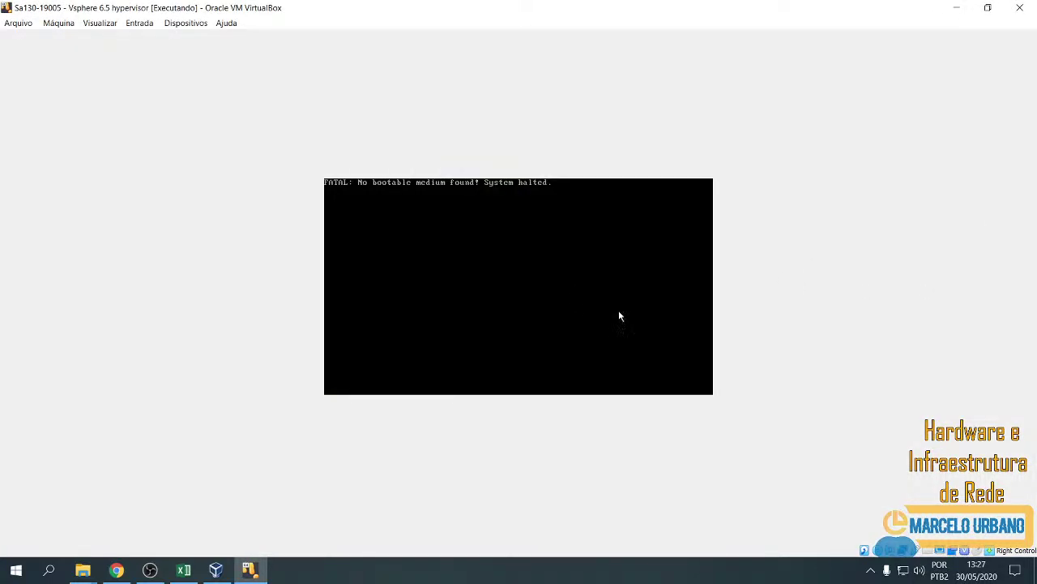
left_click(100, 26)
left_click(600, 346)
key("Control_R")
left_click(58, 24)
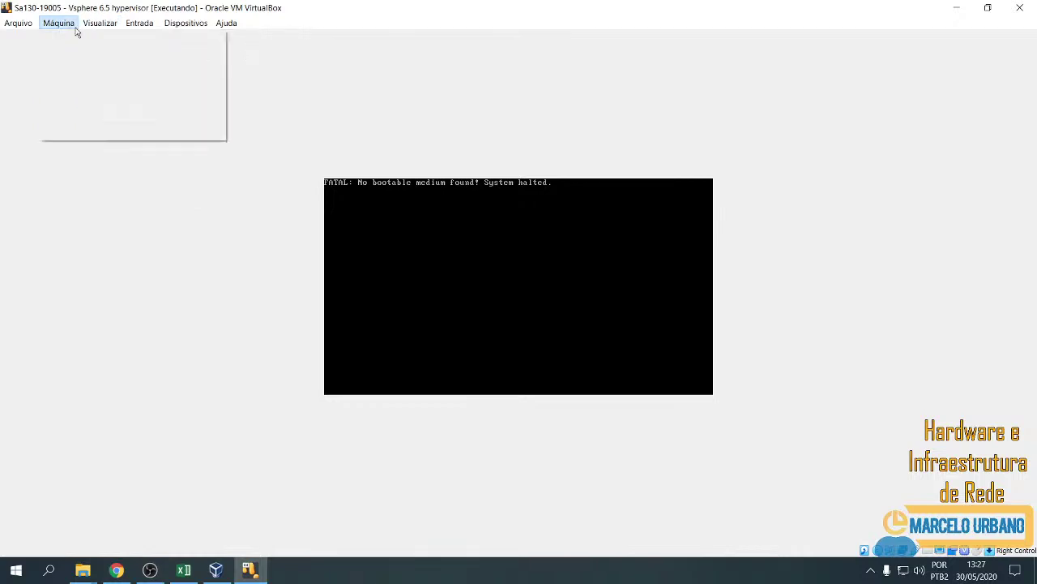
left_click(97, 118)
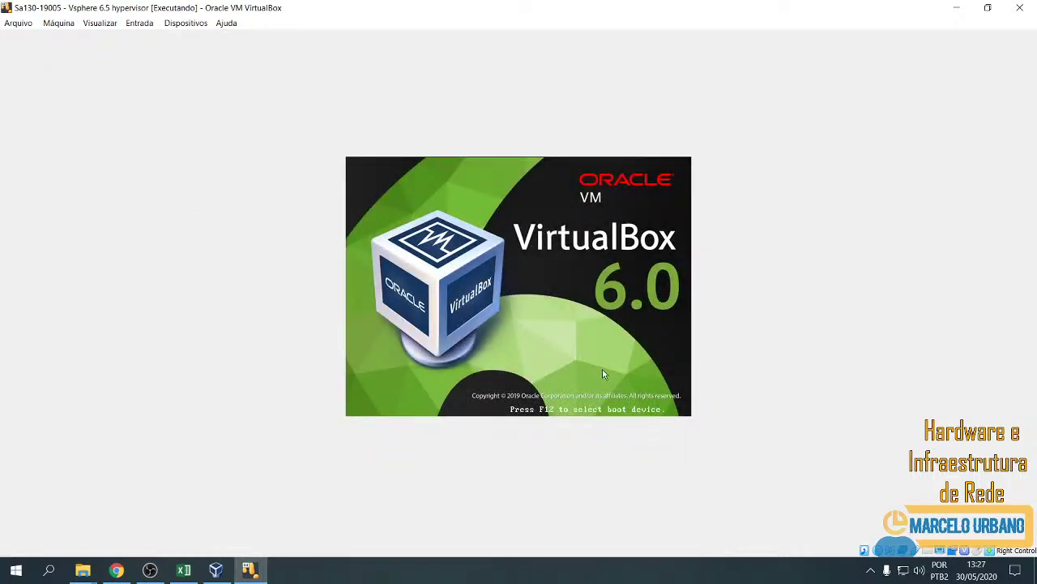
Step: Reset the VM again and use the F12 boot menu to pick a boot device
left_click(604, 373)
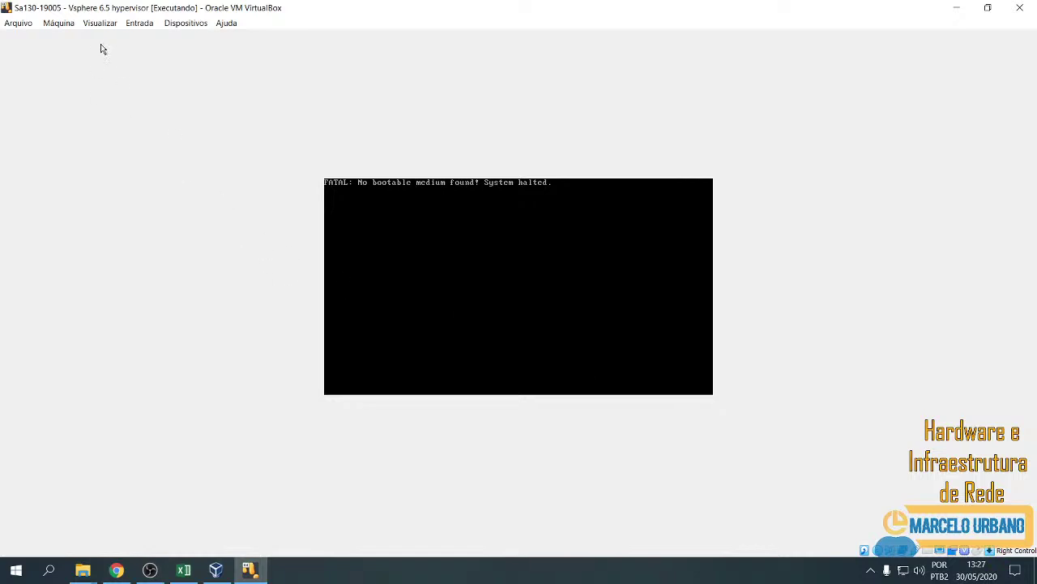
left_click(59, 23)
left_click(110, 121)
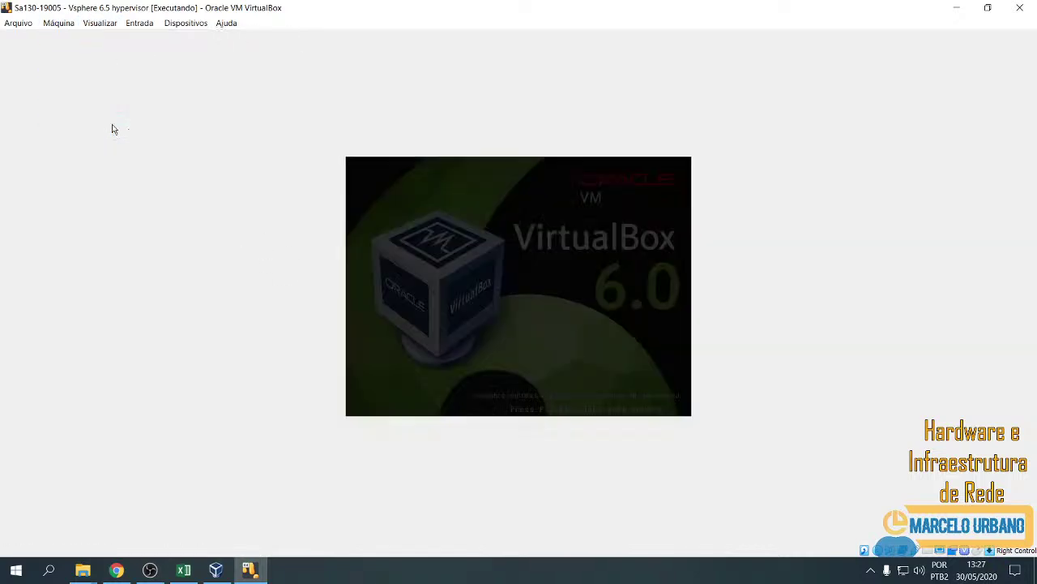
key("F12")
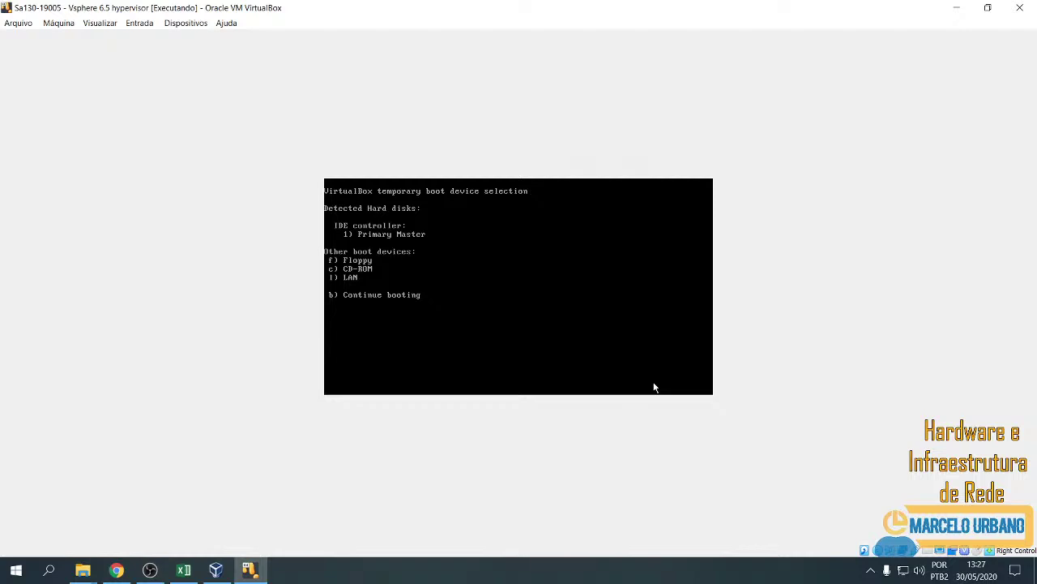
key("c")
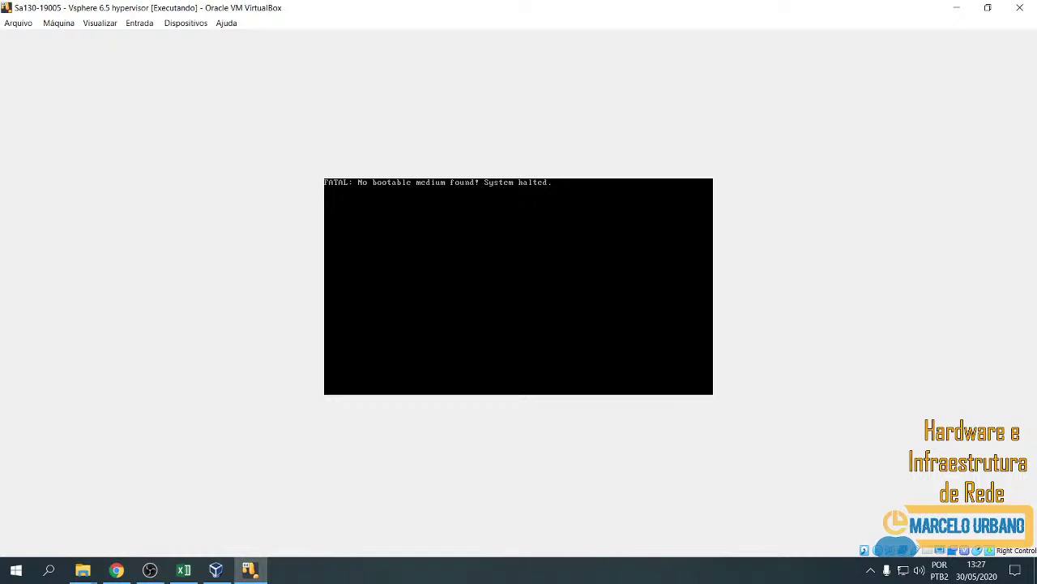
Step: Power off the Sa130-19005 VM and remove it, deleting all its files
left_click(1019, 8)
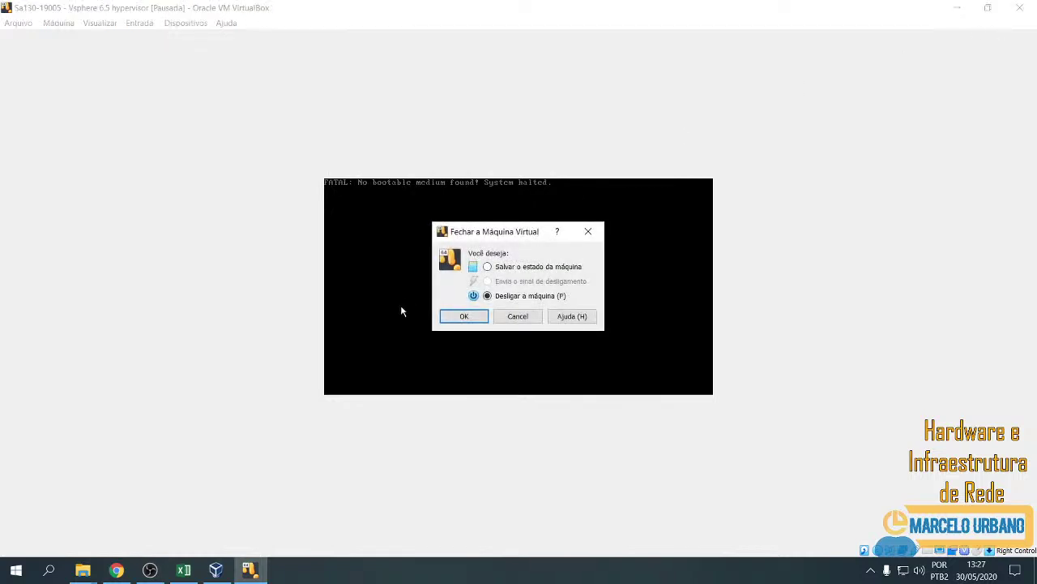
left_click(467, 317)
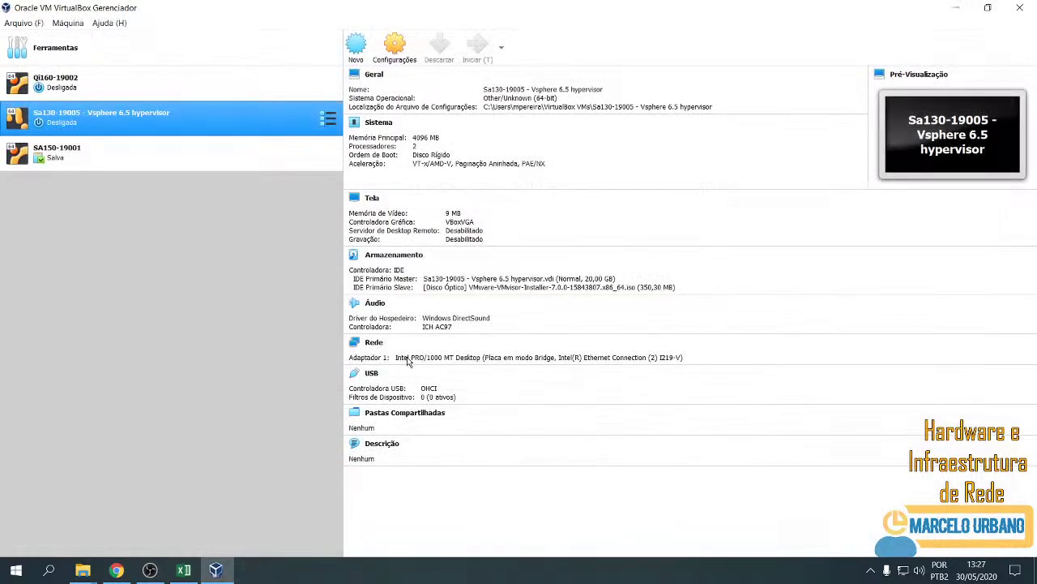
right_click(111, 111)
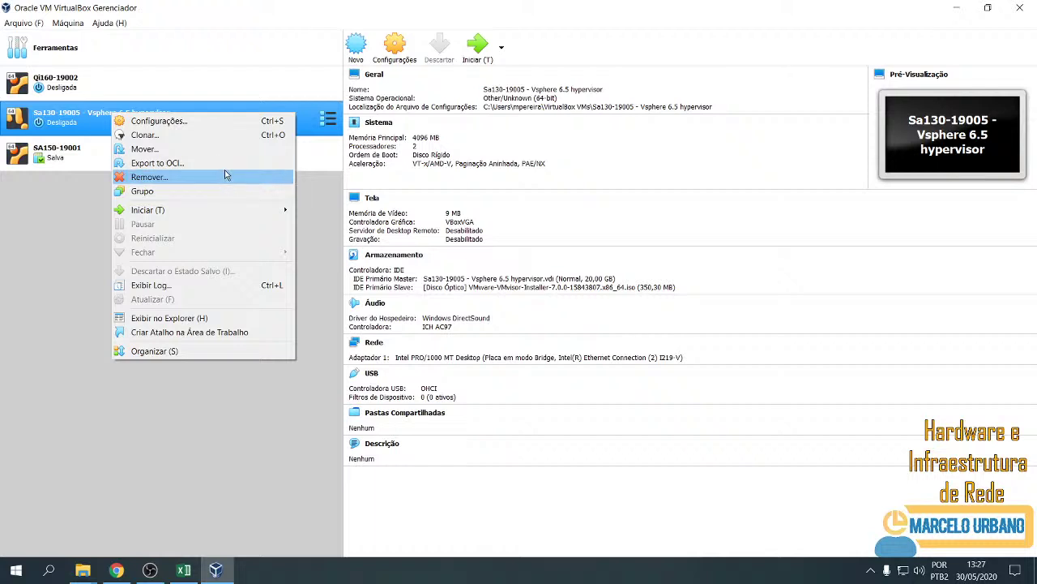
left_click(224, 177)
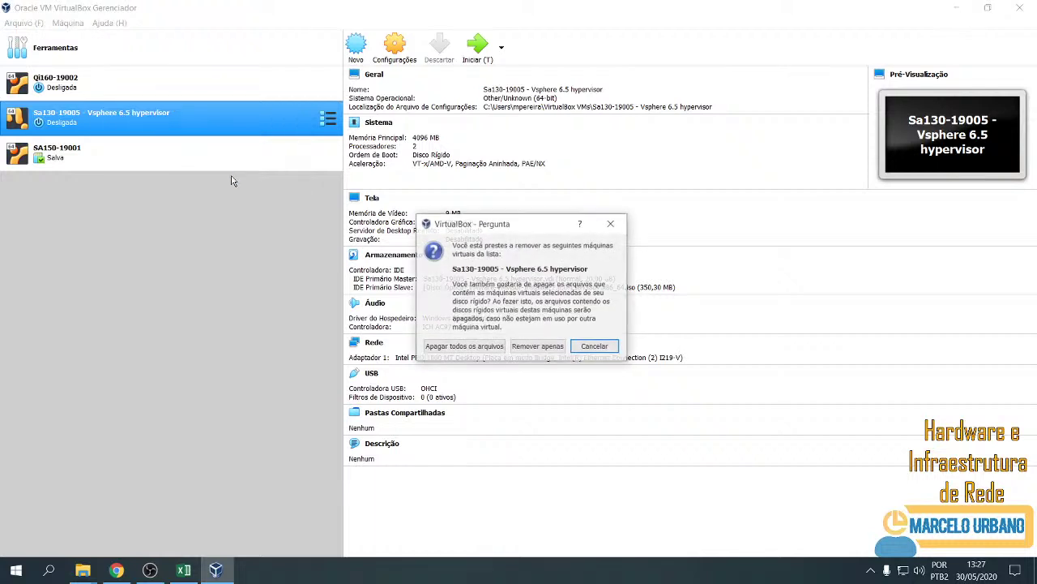
left_click(488, 347)
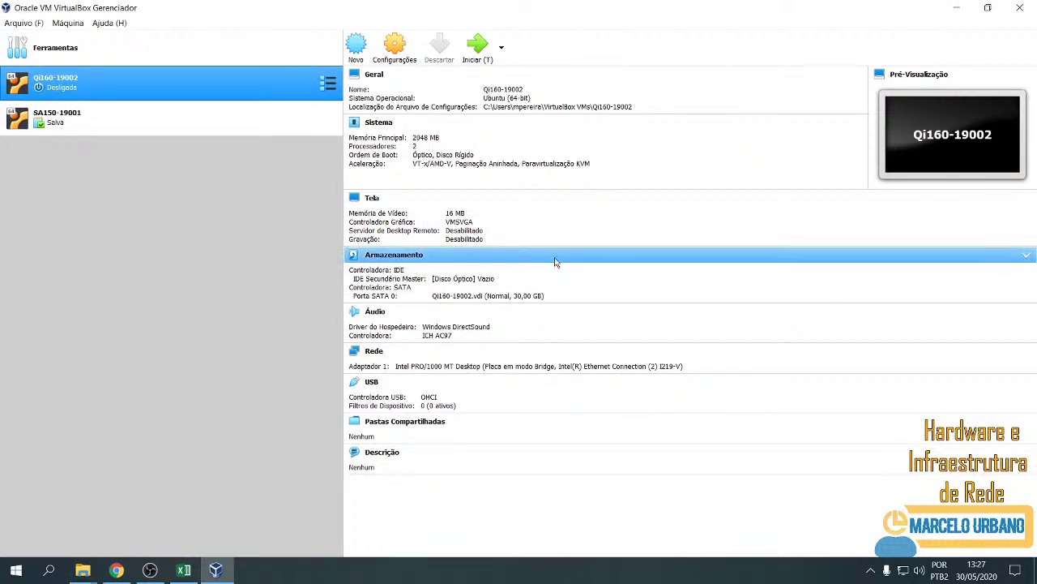
Step: Start a new VM named 'SA13019005 Vsphere Hypervisor', type Other, version Other/Unknown (64-bit)
left_click(24, 24)
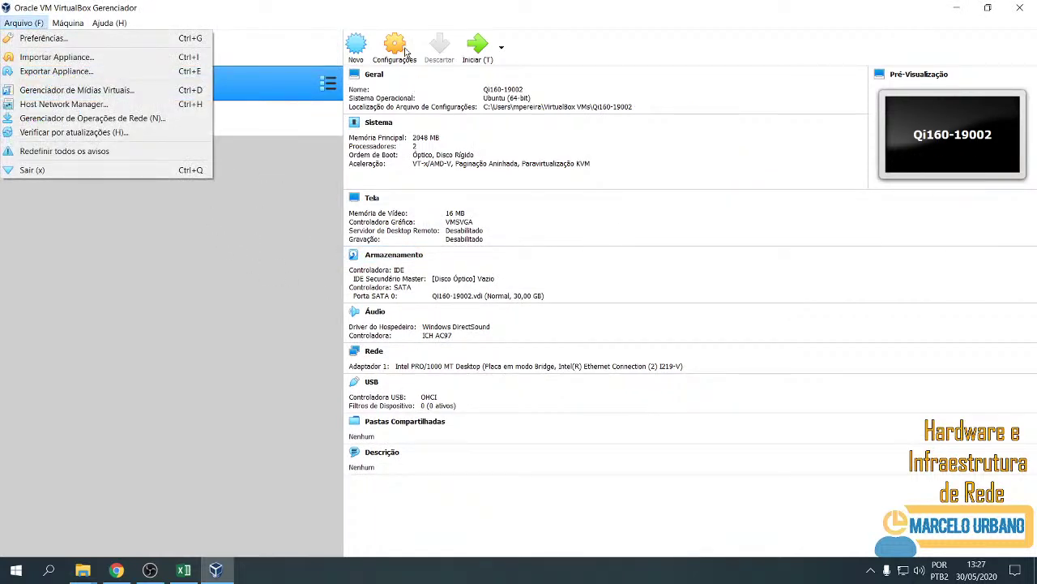
left_click(348, 44)
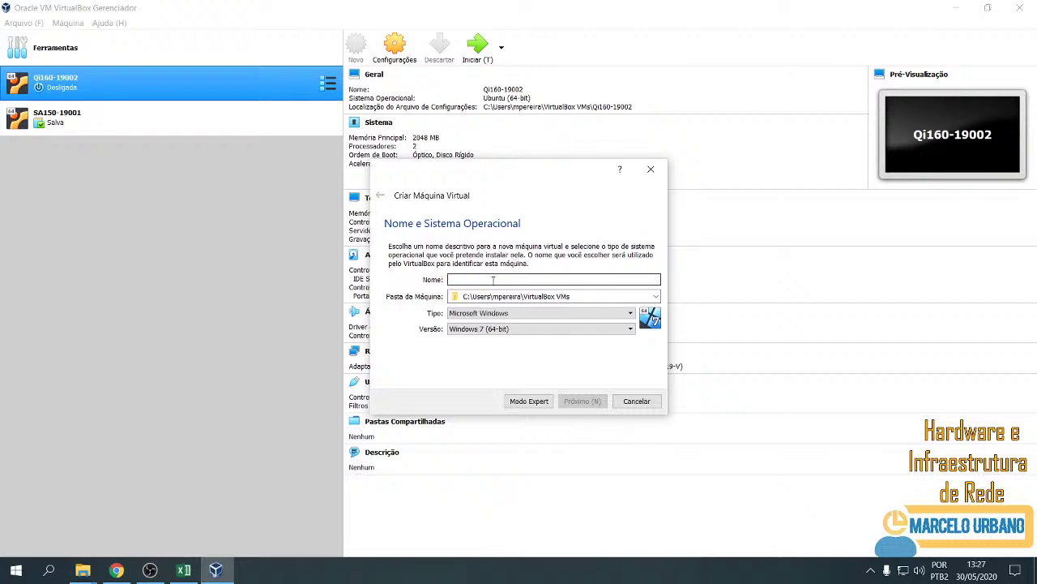
type("SA")
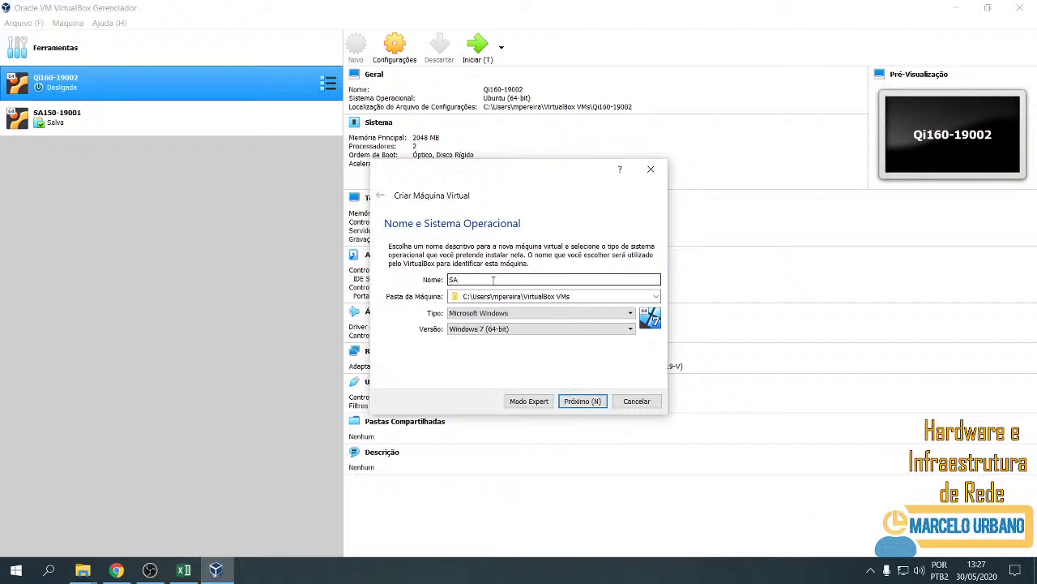
type("13019005- Vsphere Hypervisor")
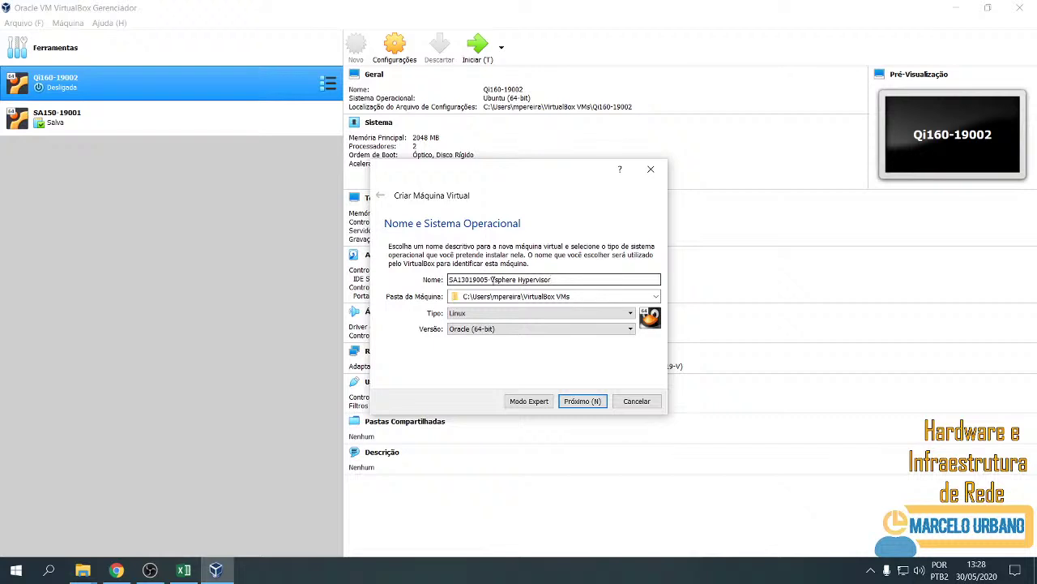
left_click(629, 313)
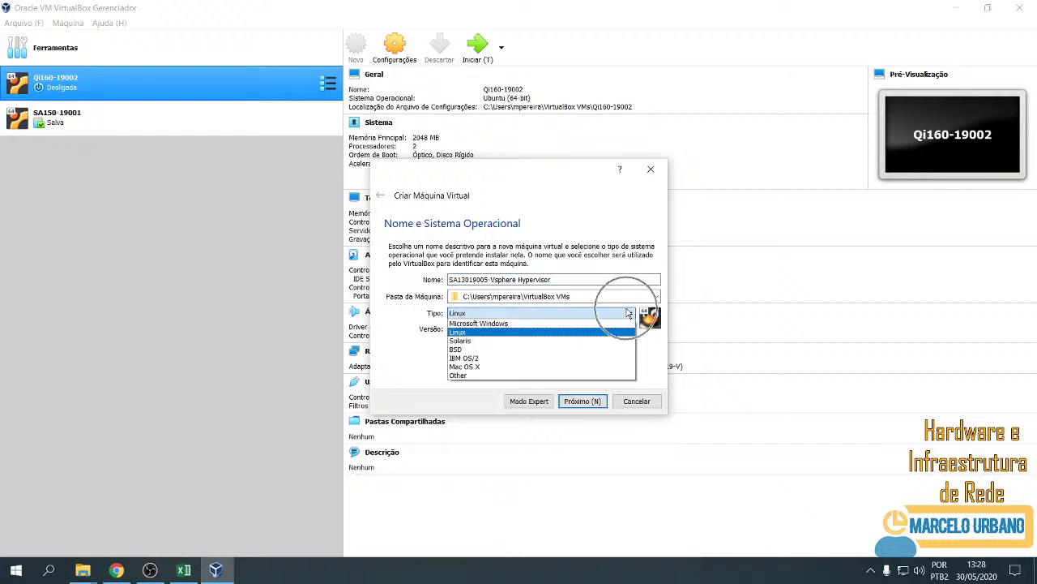
left_click(468, 376)
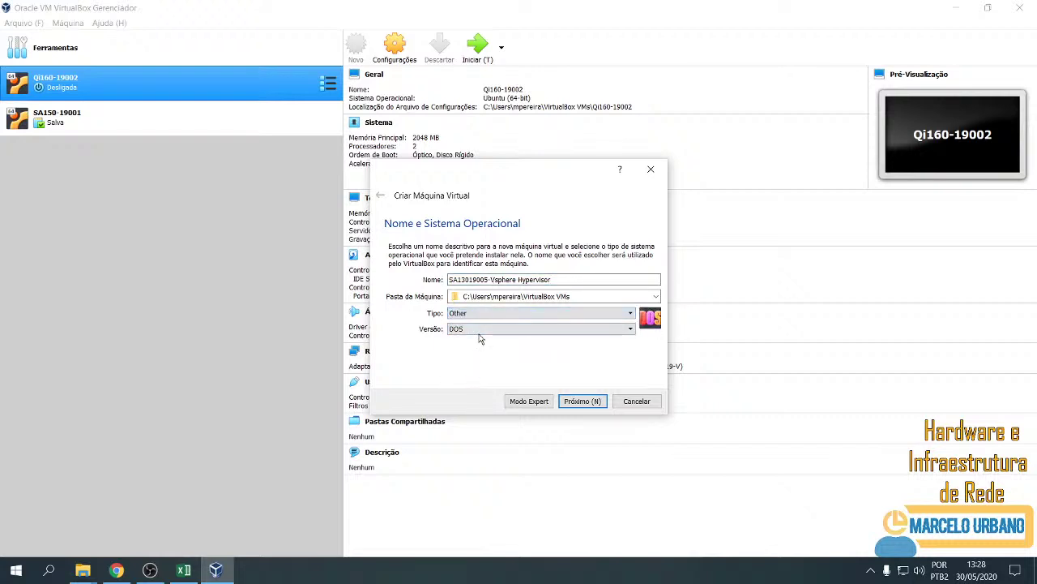
left_click(479, 329)
left_click(498, 400)
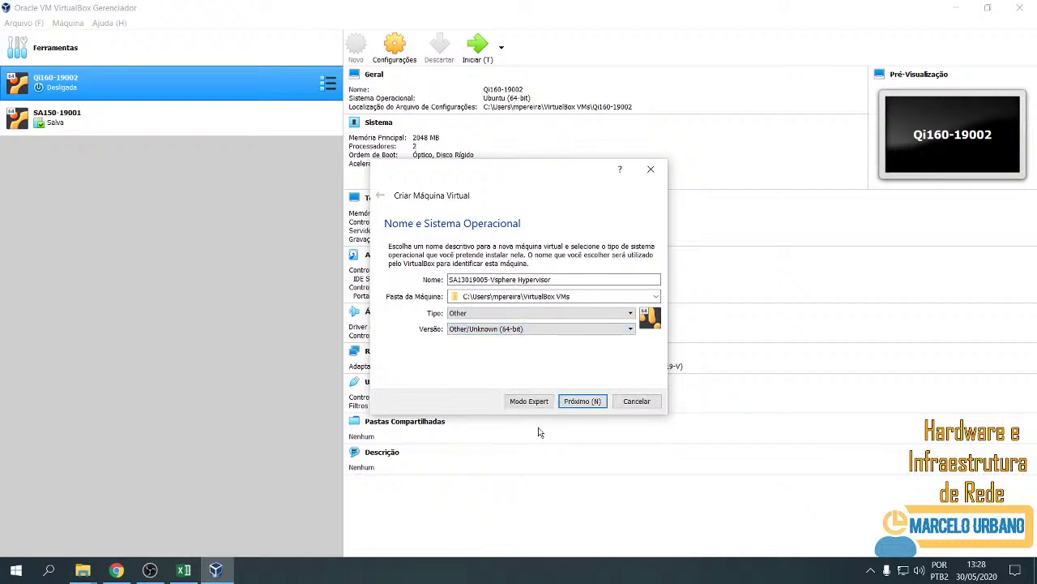
Step: Give the new VM 4096 MB of memory
left_click(582, 401)
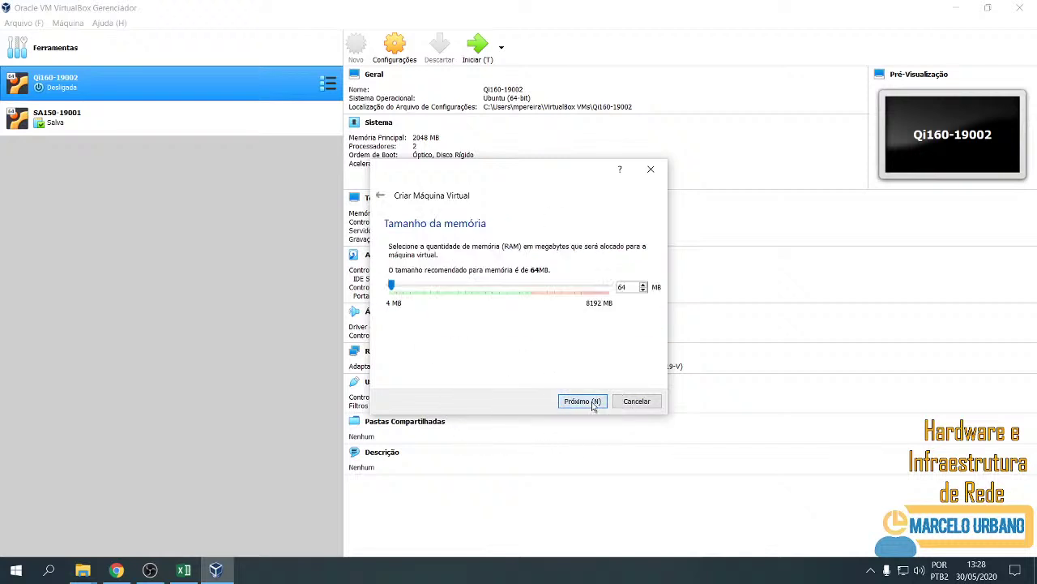
left_click_drag(391, 286, 502, 327)
left_click(641, 292)
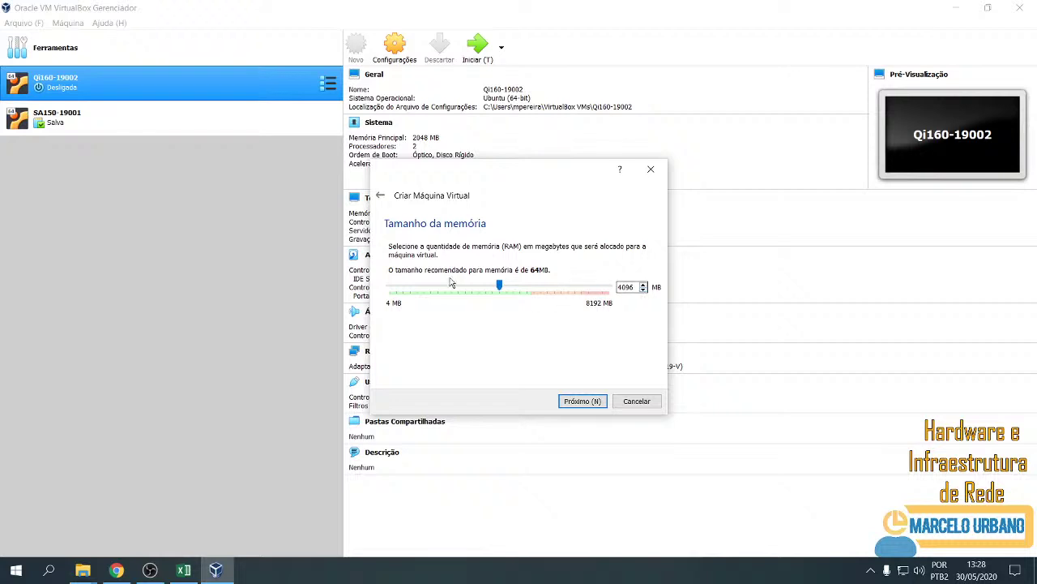
left_click(584, 404)
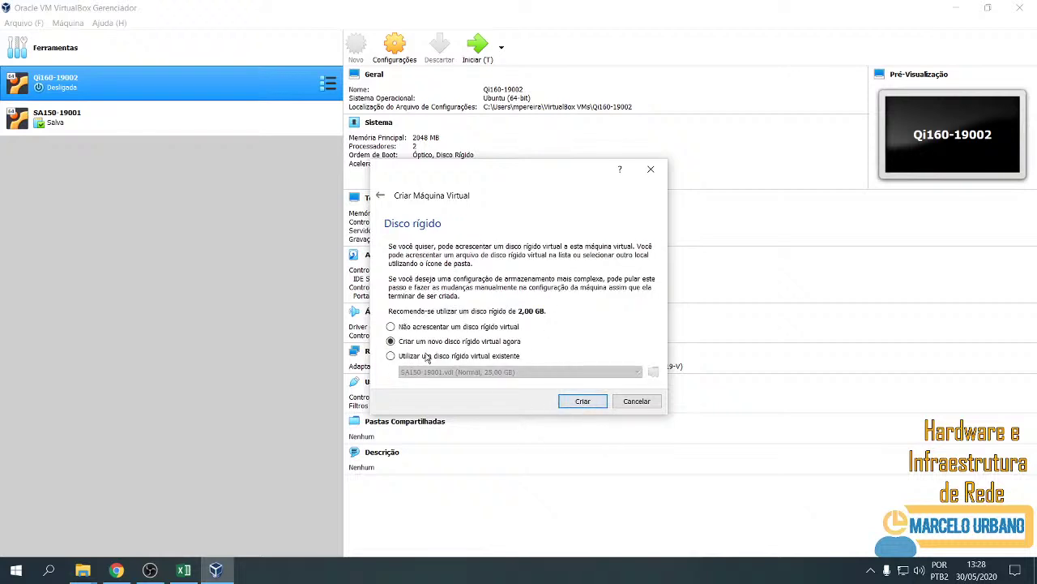
Step: Create a dynamically allocated 25 GB VDI hard disk and finish the VM
left_click(584, 405)
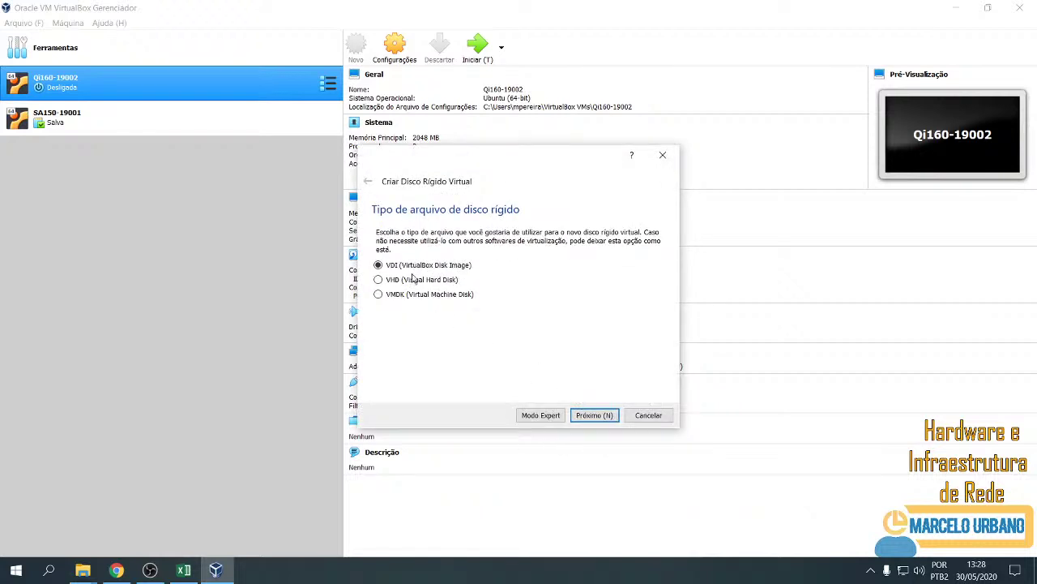
left_click(594, 415)
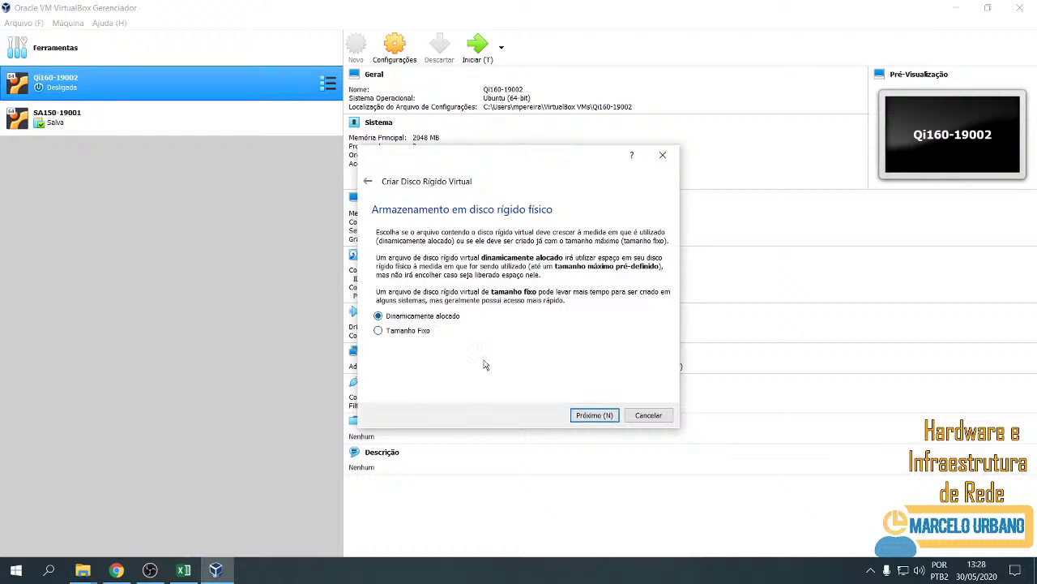
left_click(594, 415)
left_click(650, 299)
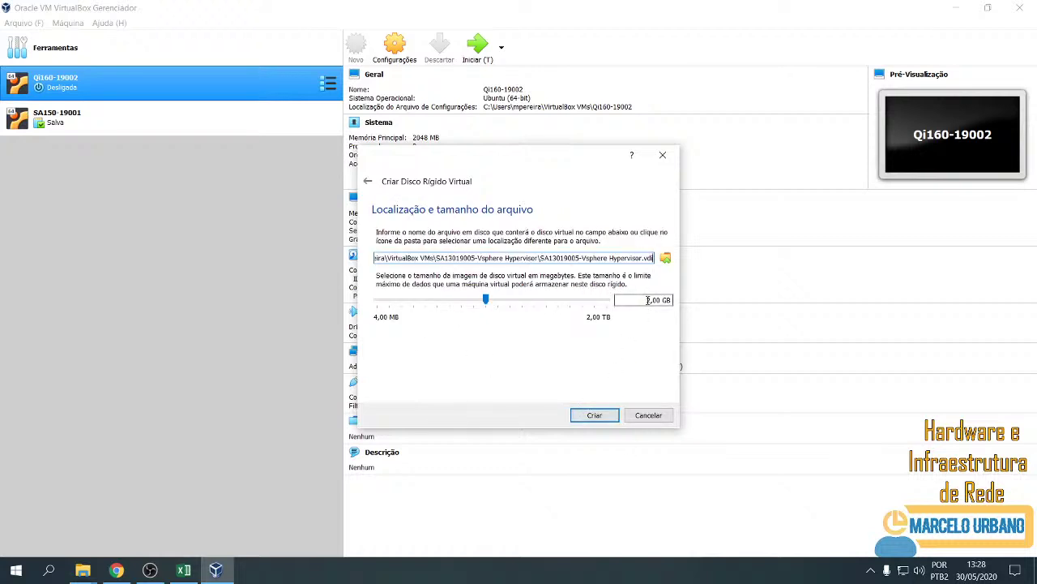
key("BackSpace")
type("25")
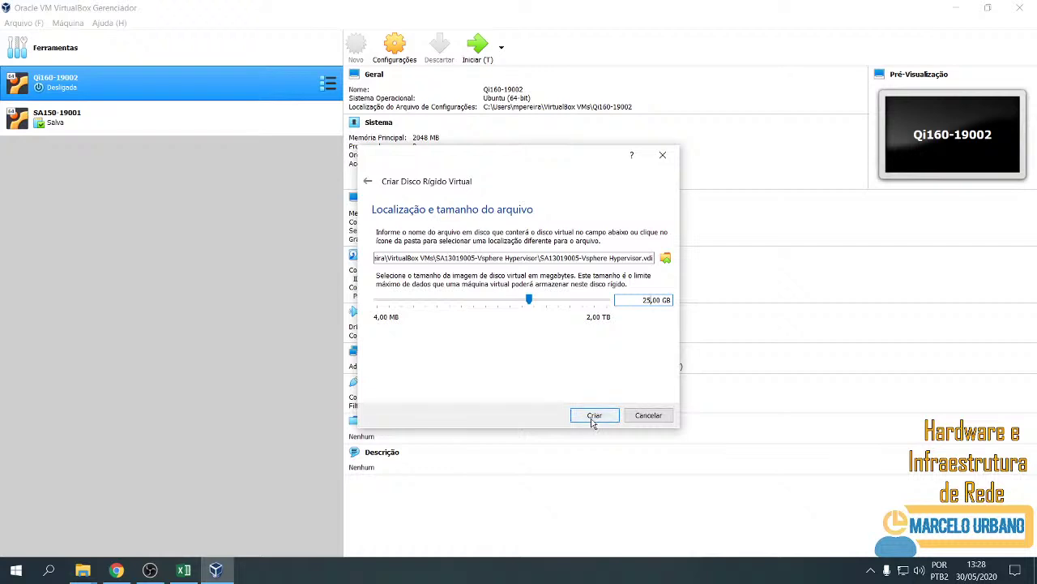
left_click(593, 416)
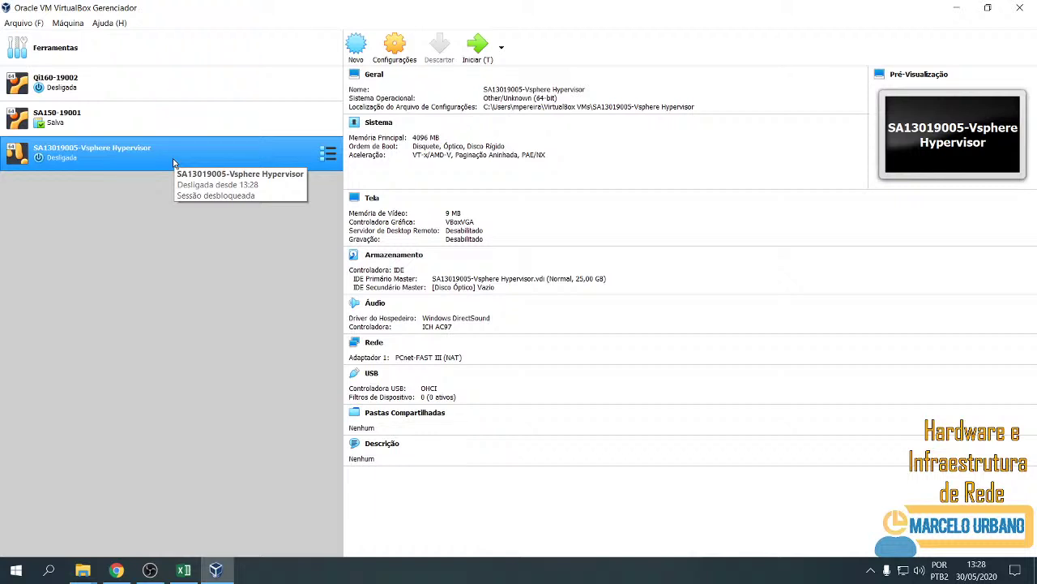
Step: Close VirtualBox, launch VMware Workstation and open the VMware ESXi 7.x VM's tab
left_click(1020, 7)
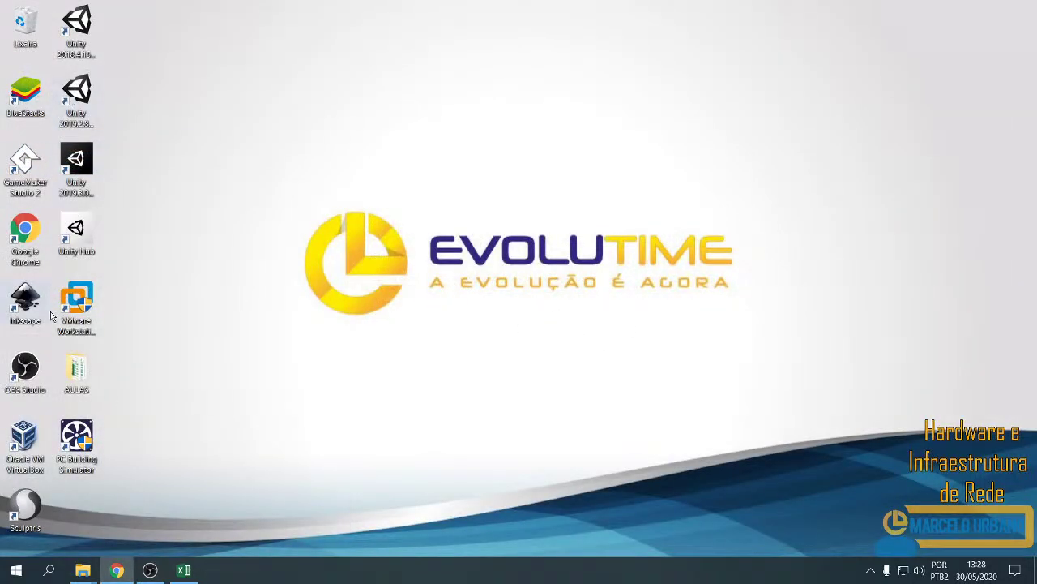
double_click(77, 302)
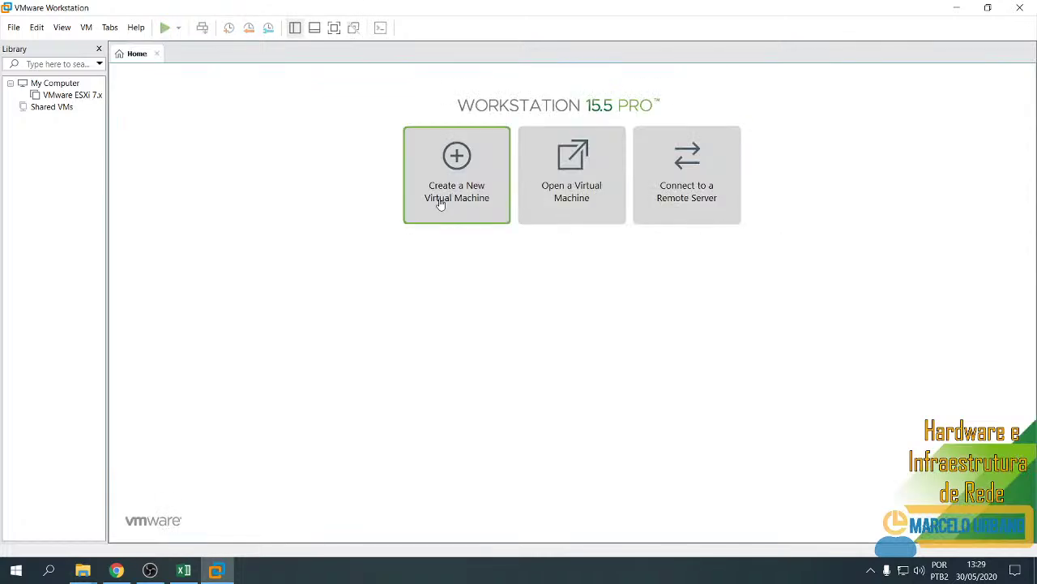
left_click(85, 99)
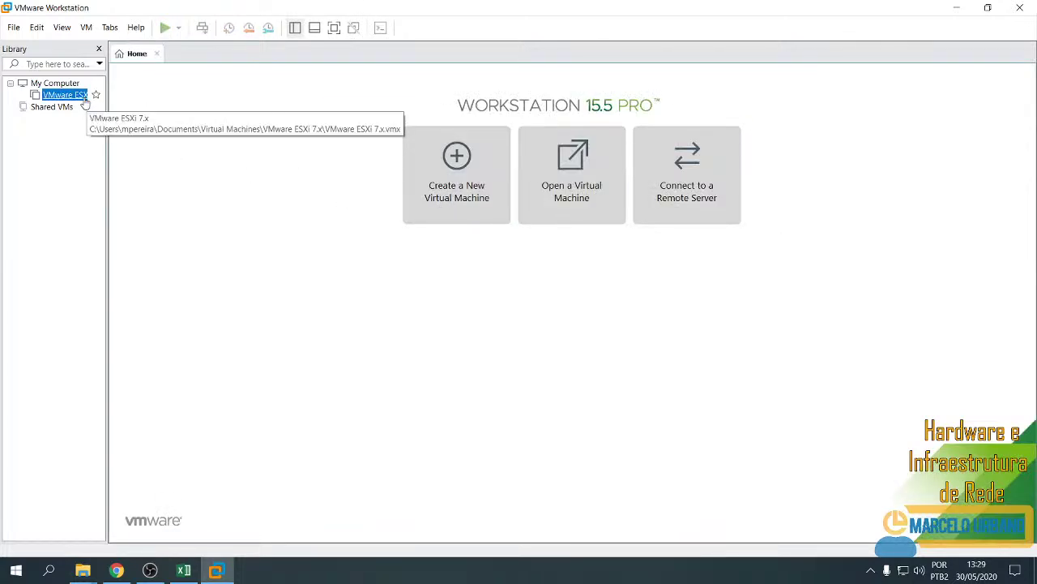
double_click(55, 96)
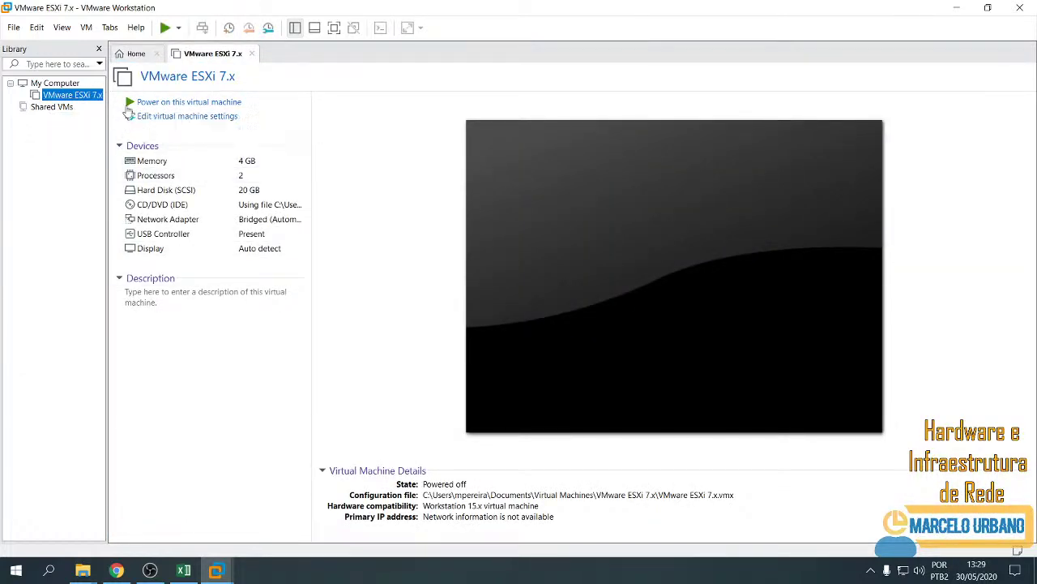
left_click(180, 102)
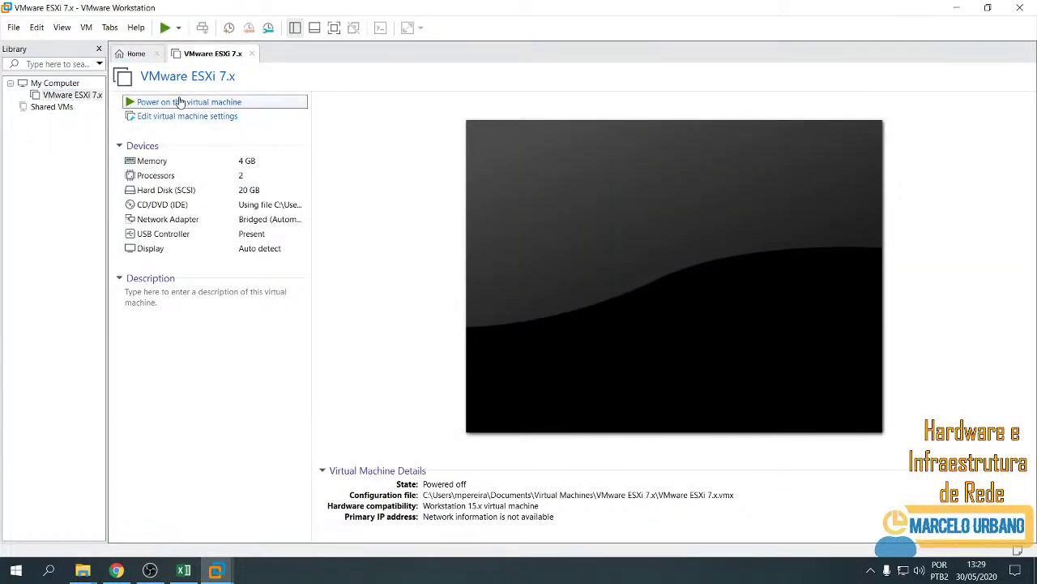
Step: Power on the ESXi 7.x VM, skipping the offered Workstation update
left_click(650, 339)
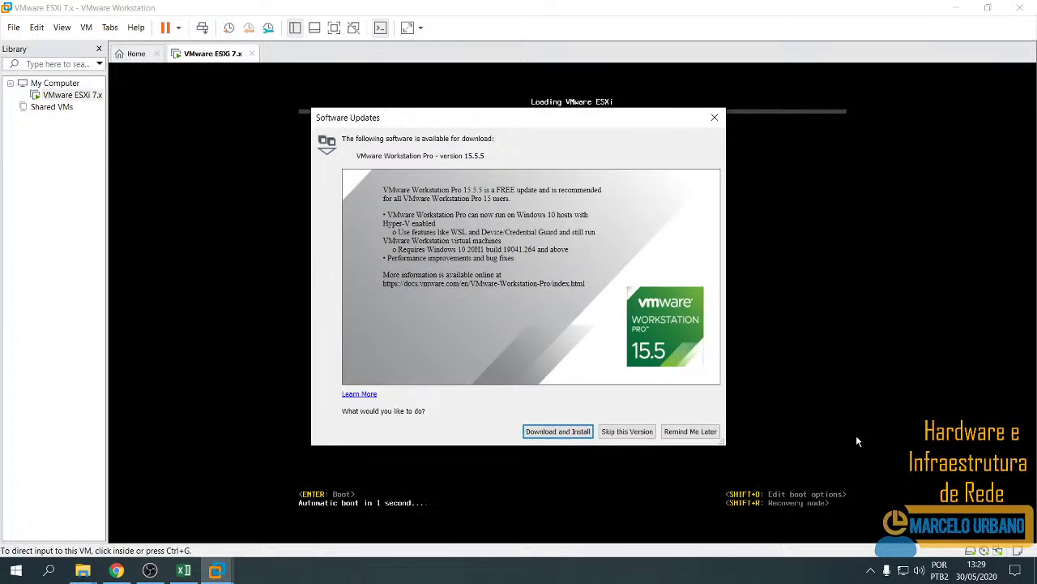
left_click(640, 433)
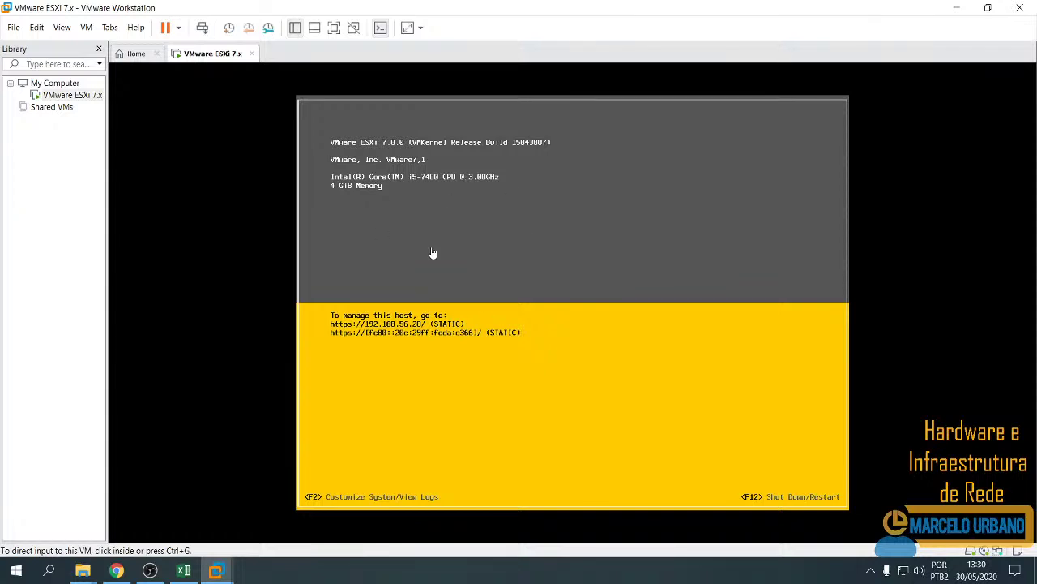
Step: Switch back to the ESXi console and bring up the Authentication Required prompt with root as the login name
key("alt+Tab")
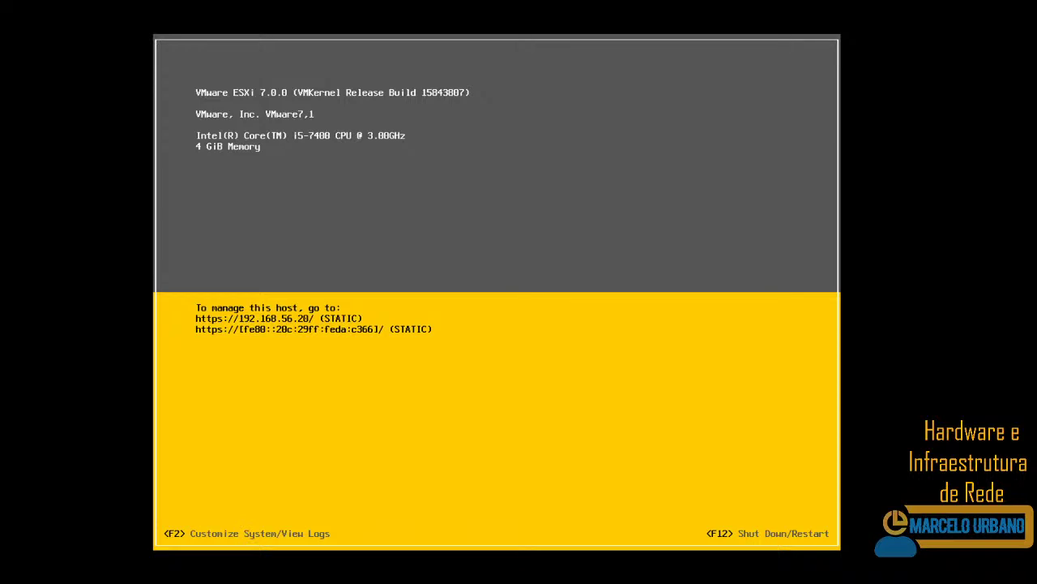
key("F2")
key("F2")
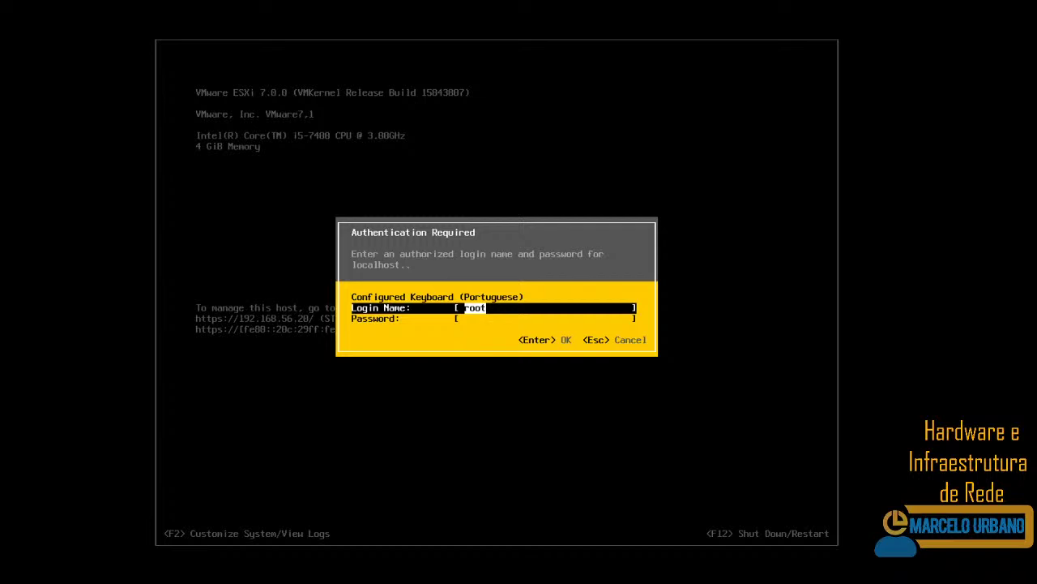
key("Tab")
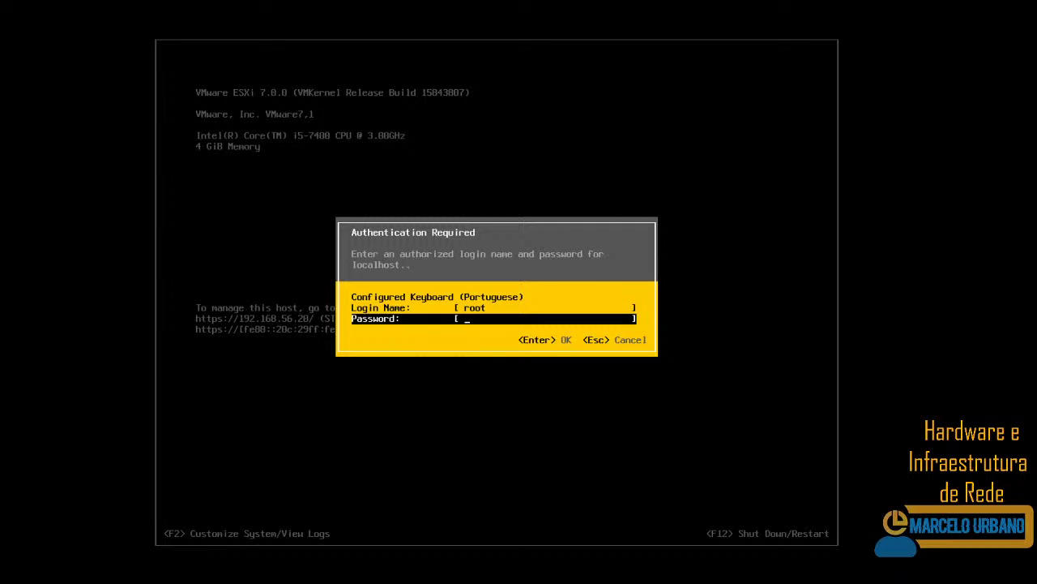
key("super+alt+d")
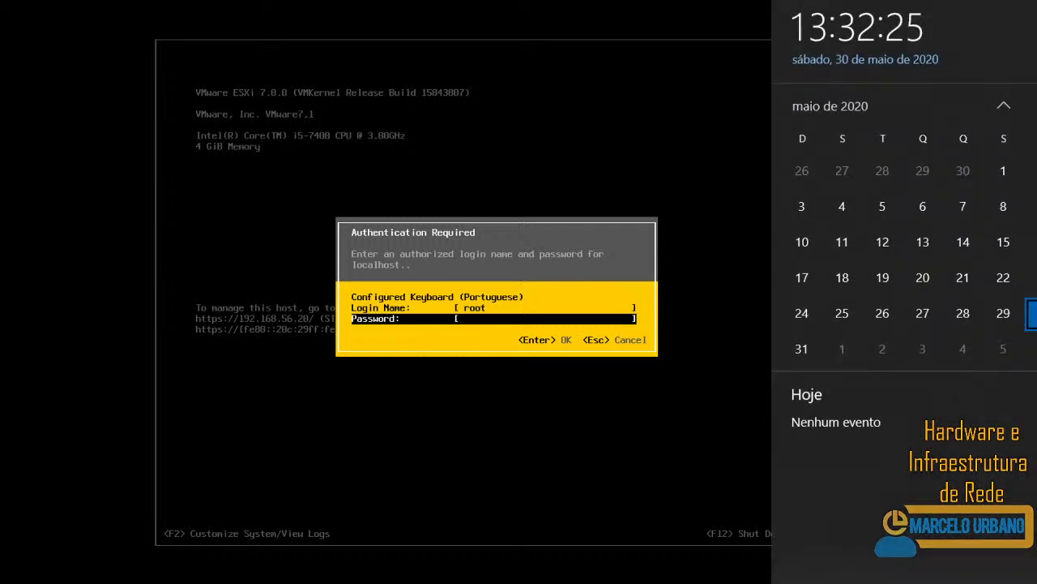
key("Escape")
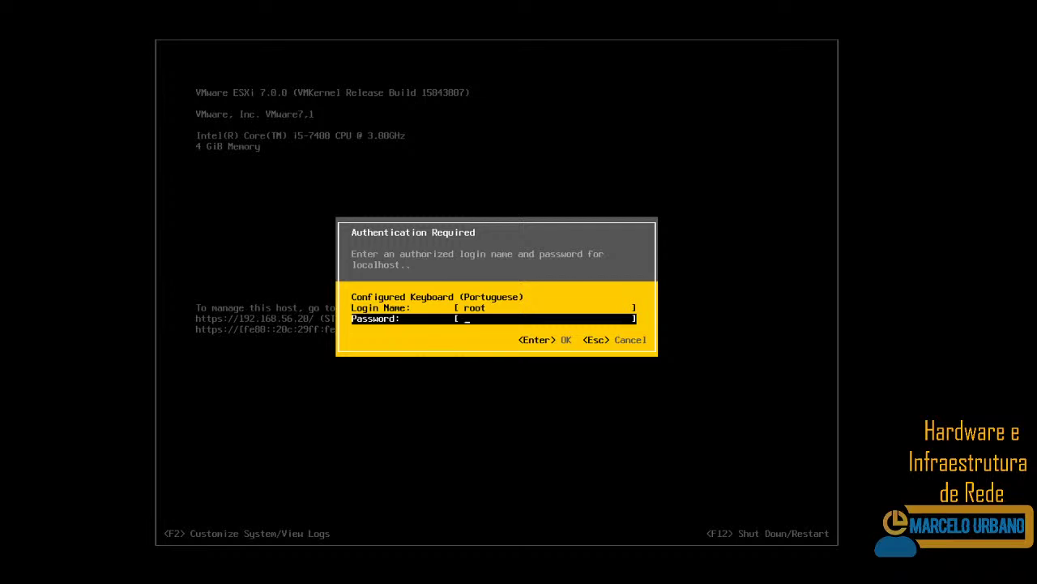
Step: Find the aula 23-05.txt lesson notes, then return and submit the ESXi login
key("alt+Tab")
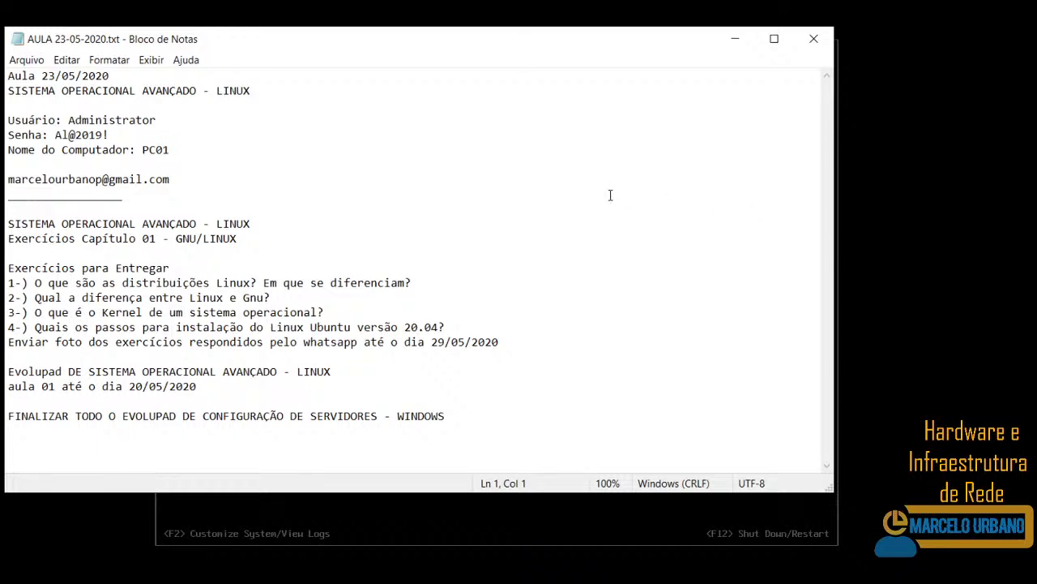
left_click(813, 38)
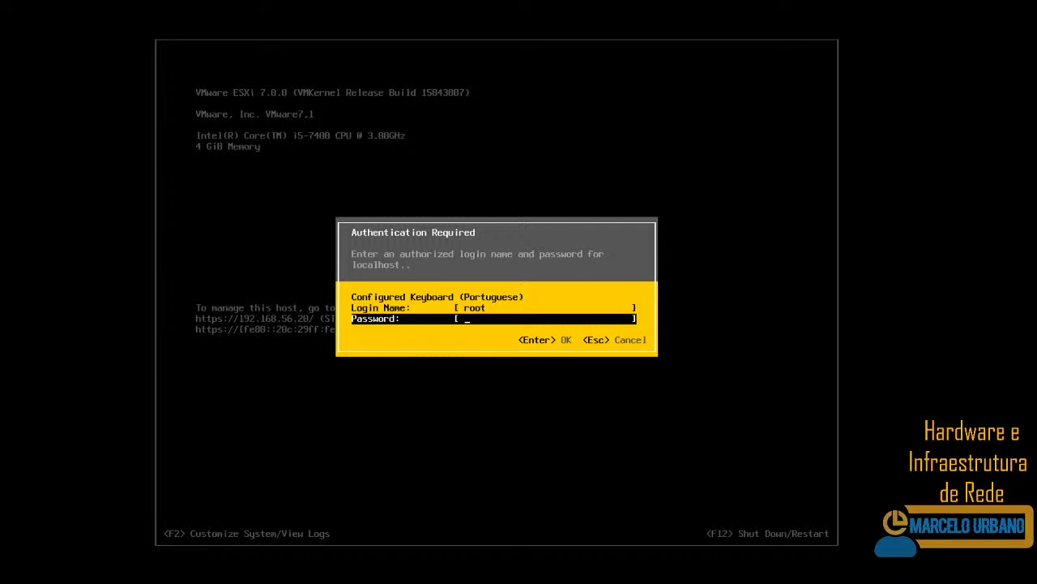
key("alt+Tab")
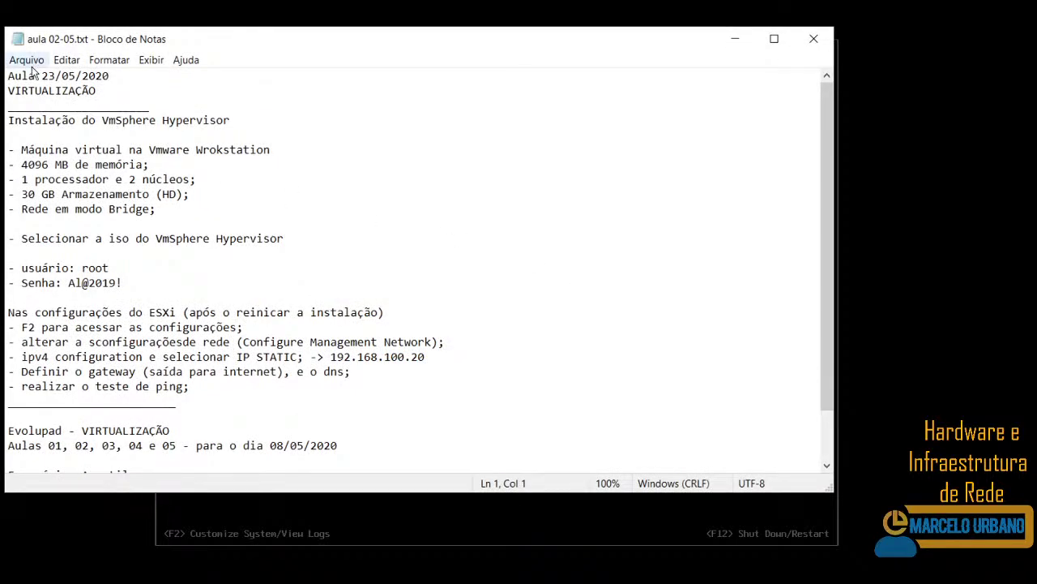
left_click(31, 65)
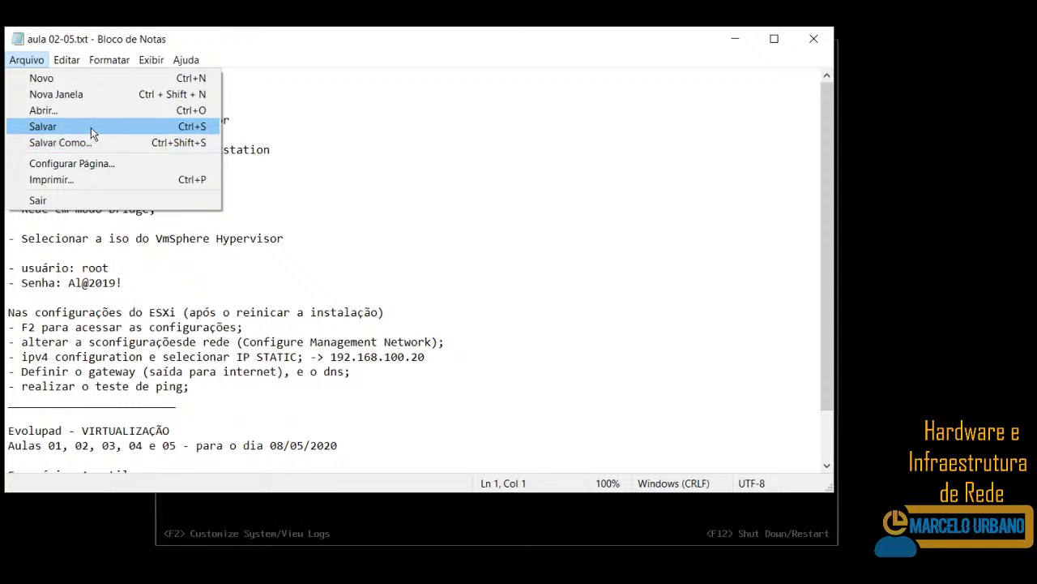
left_click(893, 33)
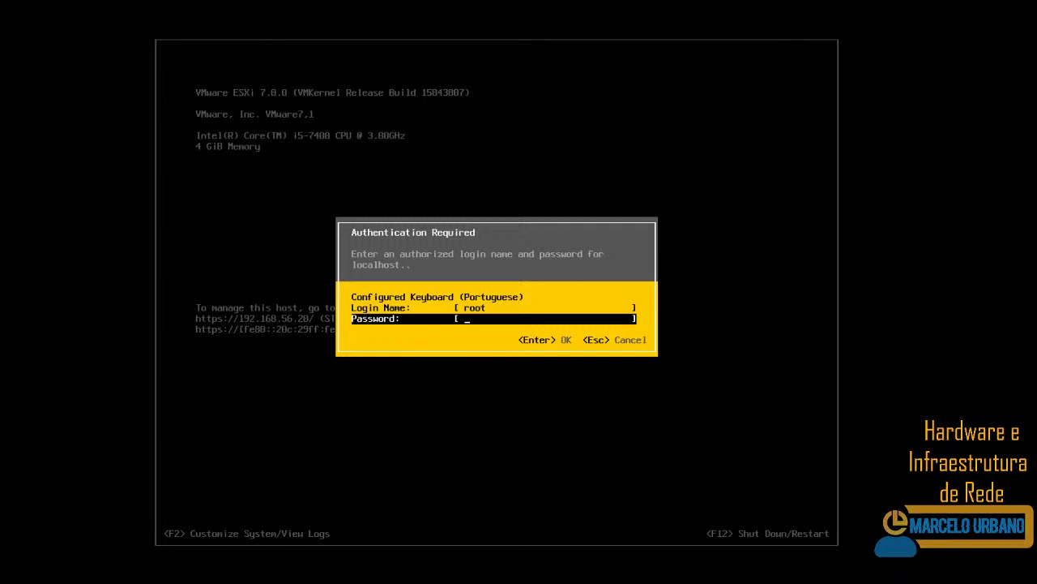
key("Return")
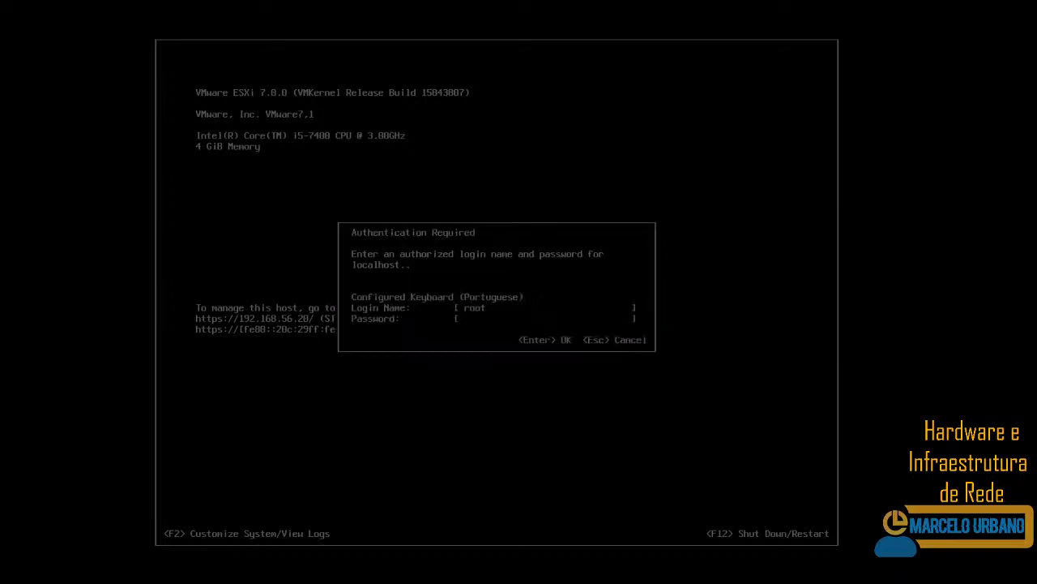
Step: Select the root password on the notes' Senha line, dismiss the failed login and retype the password
key("alt+Tab")
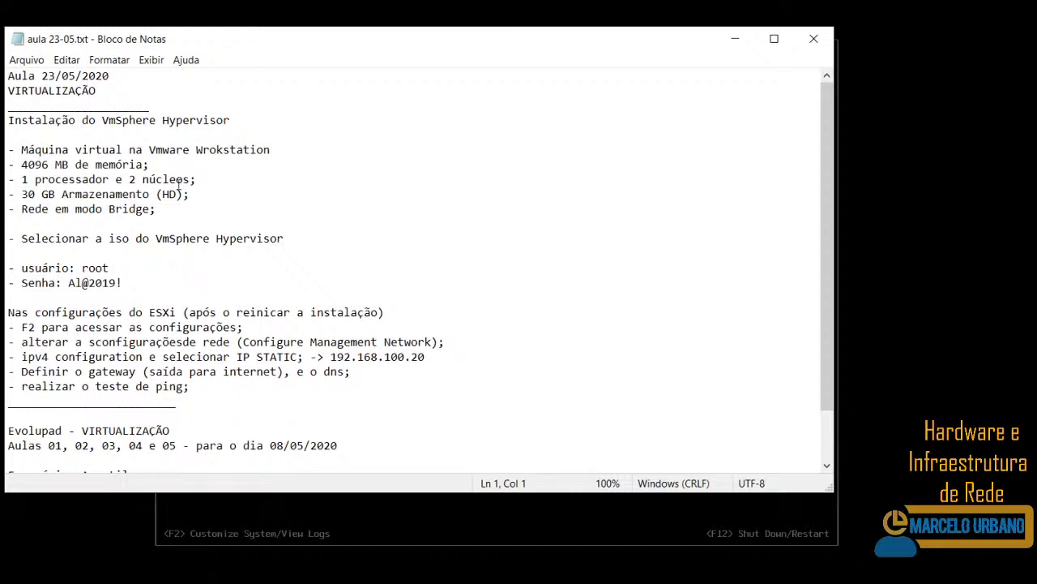
scroll(231, 203, "down", 1)
left_click_drag(149, 238, 68, 238)
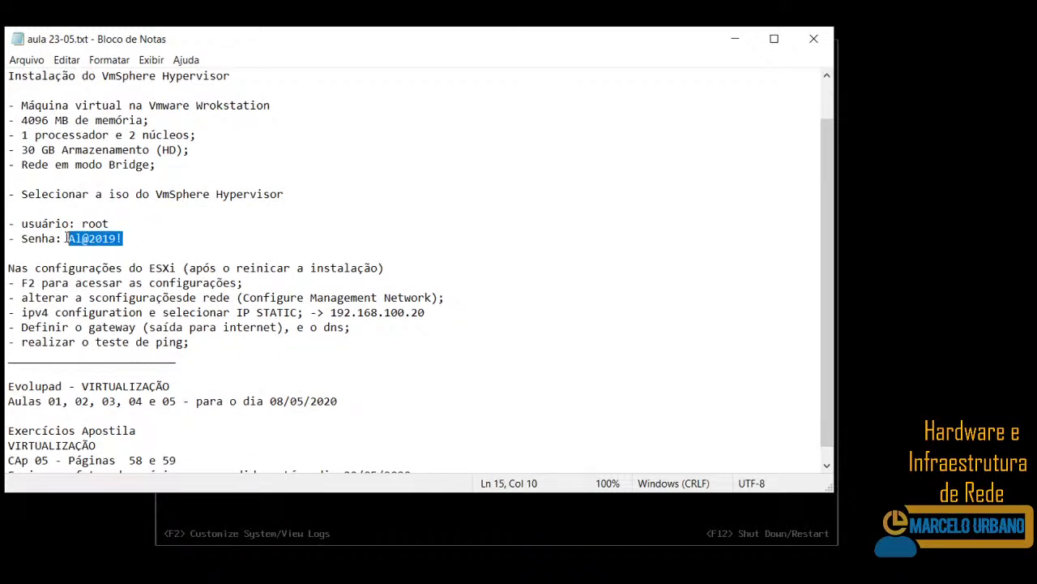
left_click(814, 39)
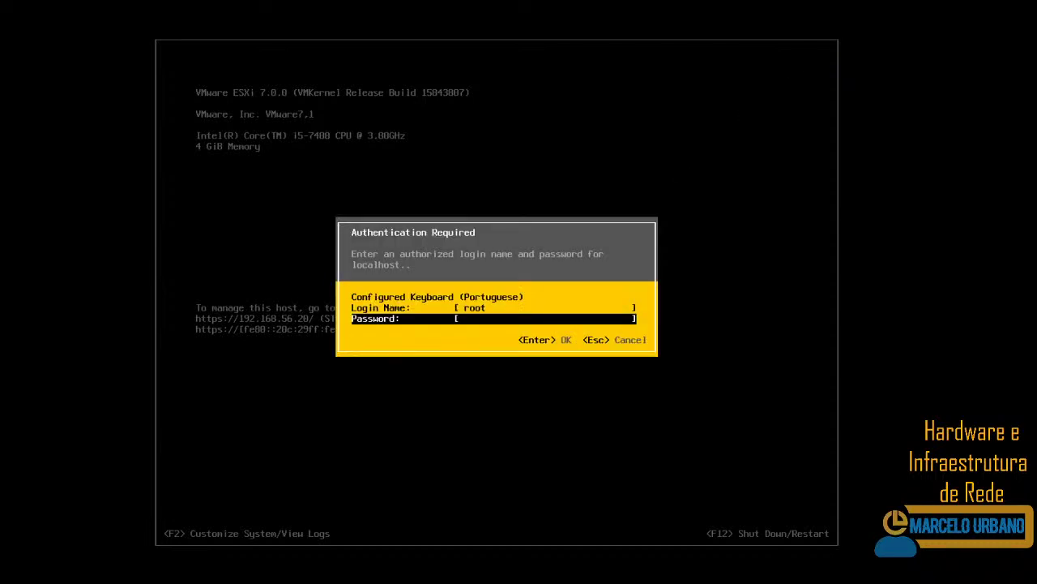
key("Return")
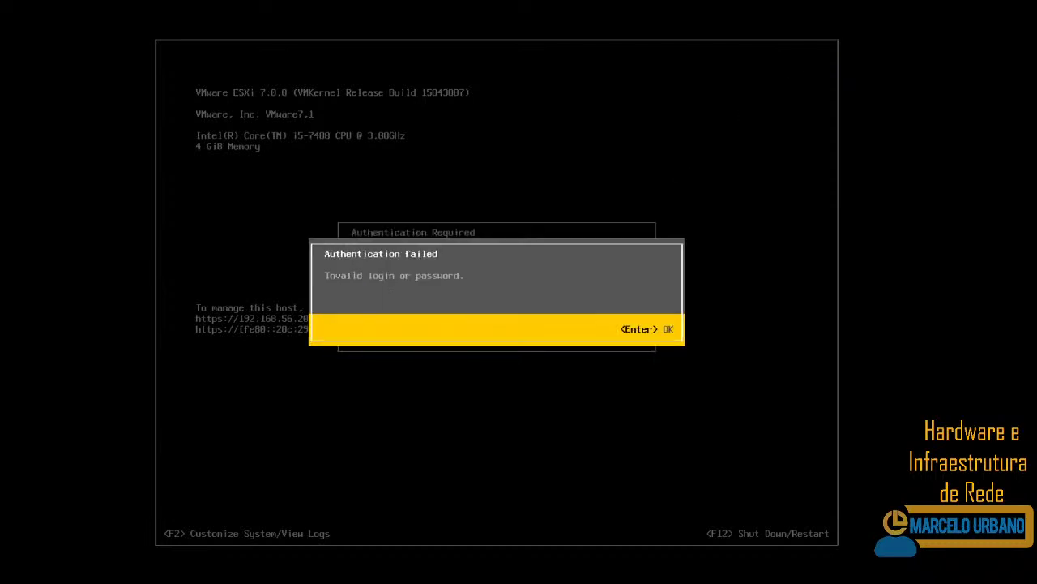
key("Return")
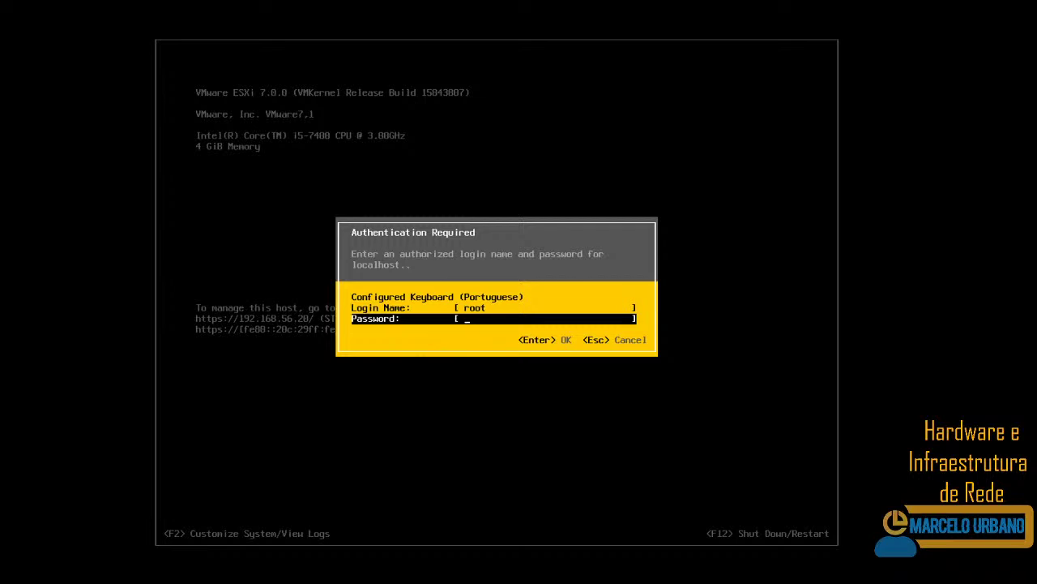
type("********")
key("Return")
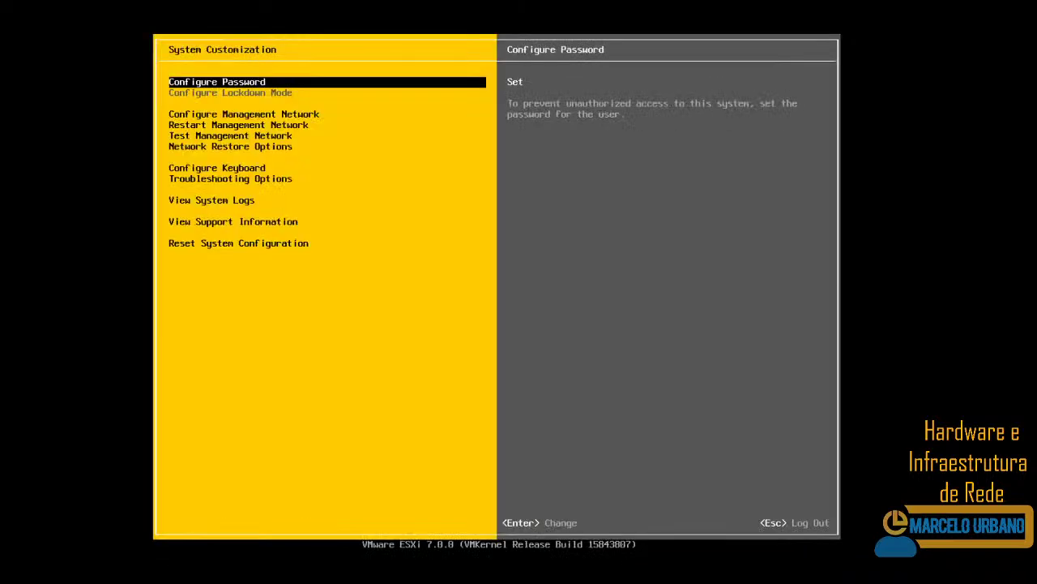
key("Down")
key("Down")
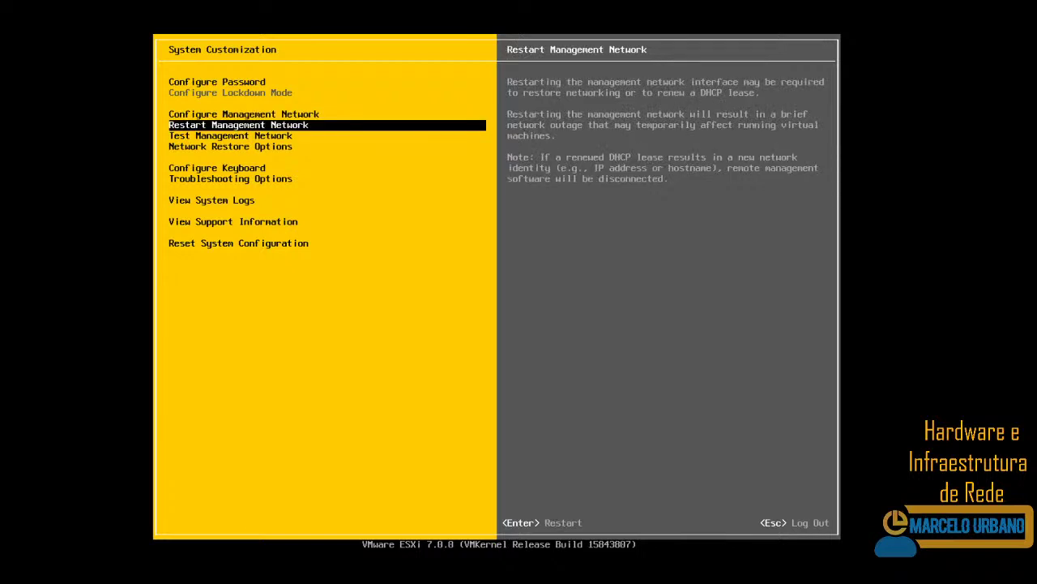
key("Up")
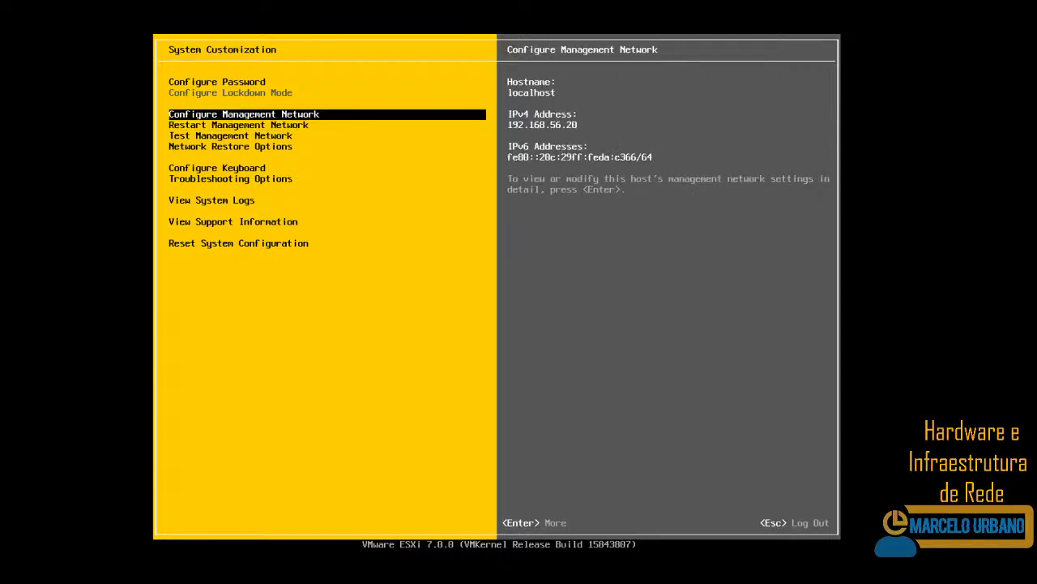
key("Return")
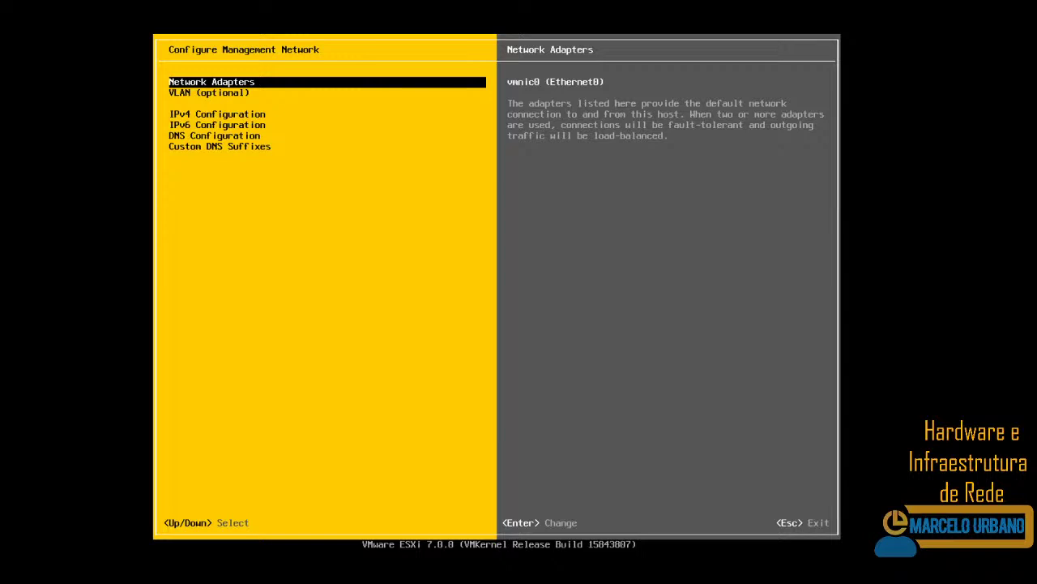
key("Escape")
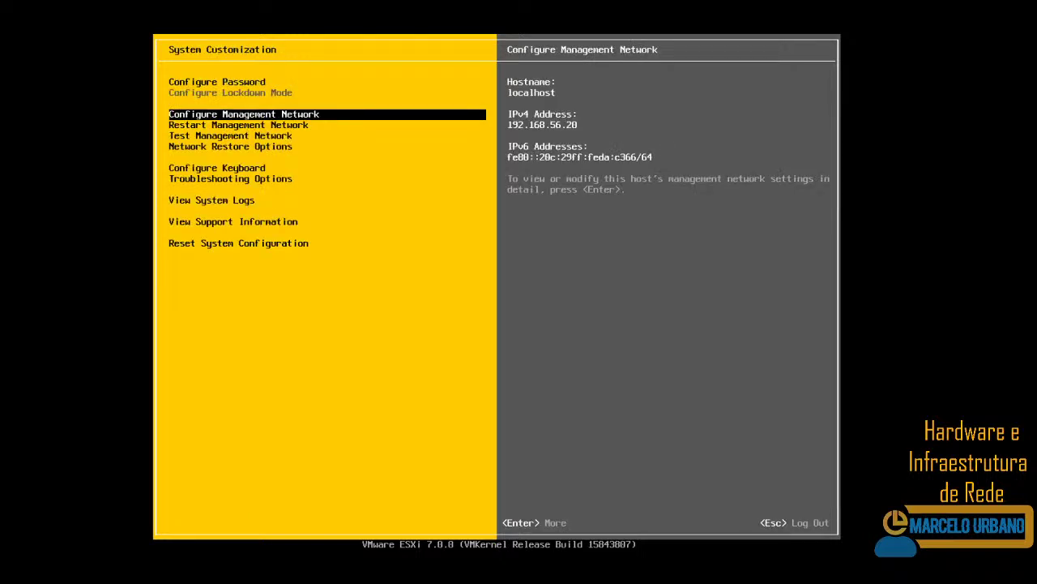
key("Escape")
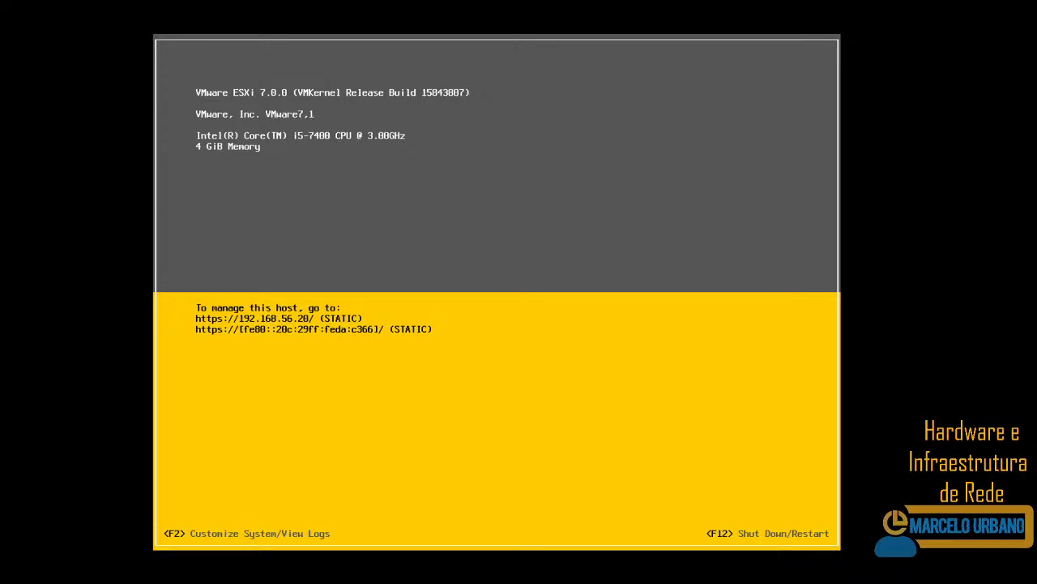
key("F2")
key("Tab")
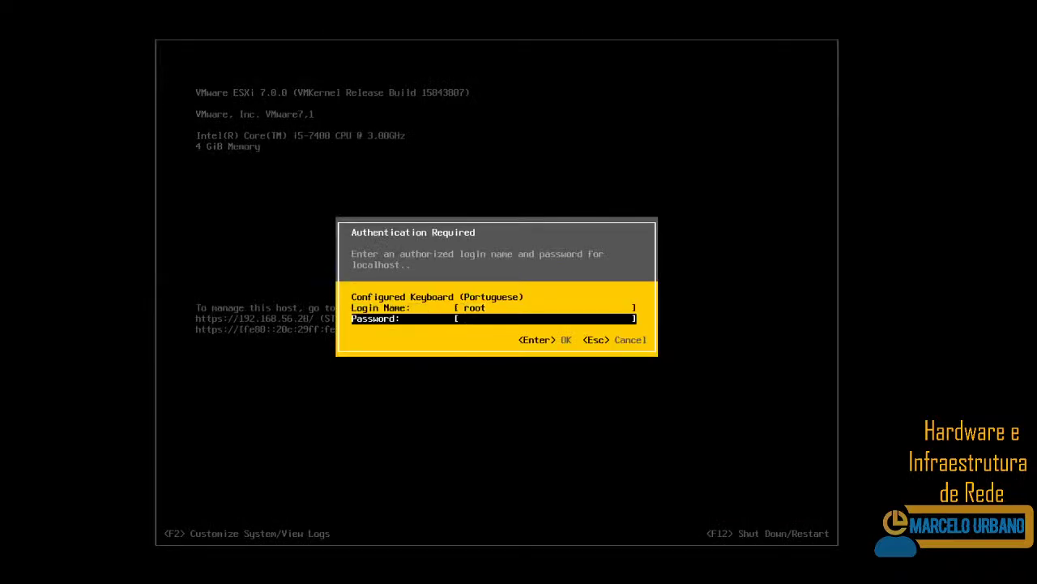
Step: Enter the root password to log into the ESXi System Customization menu
type("*********")
key("Return")
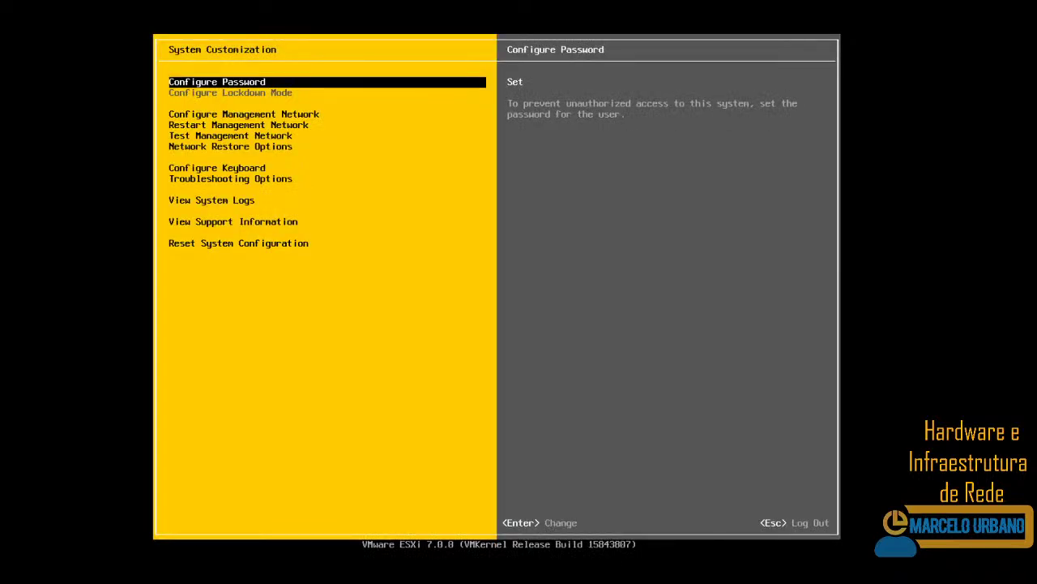
key("Down")
key("Down")
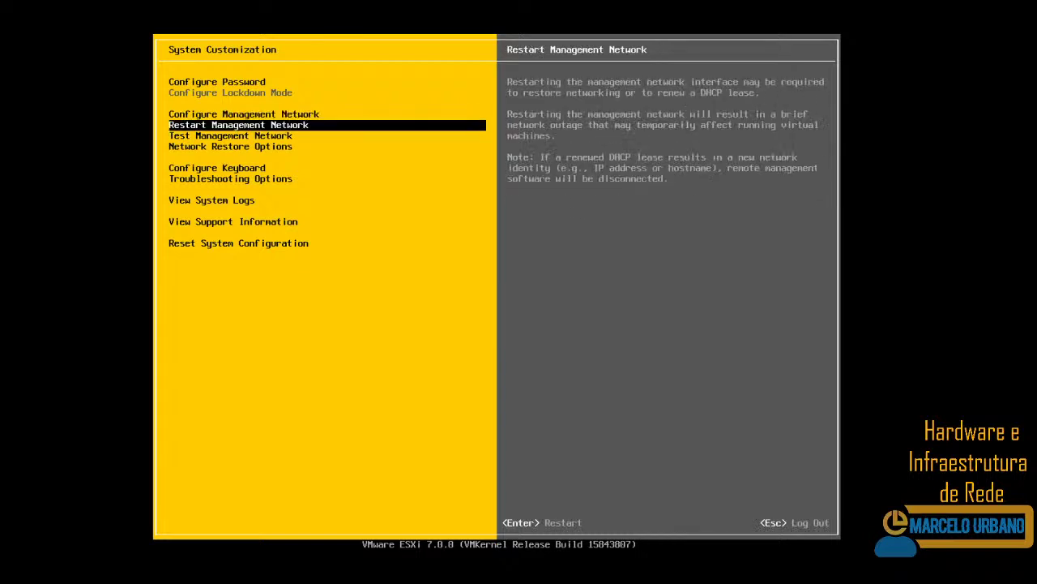
key("Up")
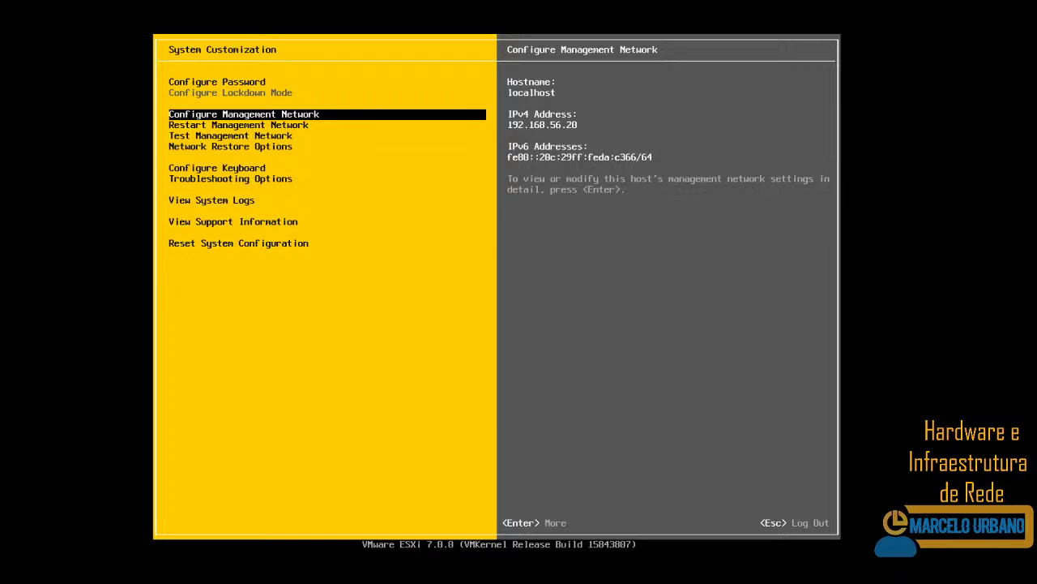
Step: Open Configure Management Network and select IPv4 Configuration, static 192.168.56.20 / 255.255.255.0
key("Return")
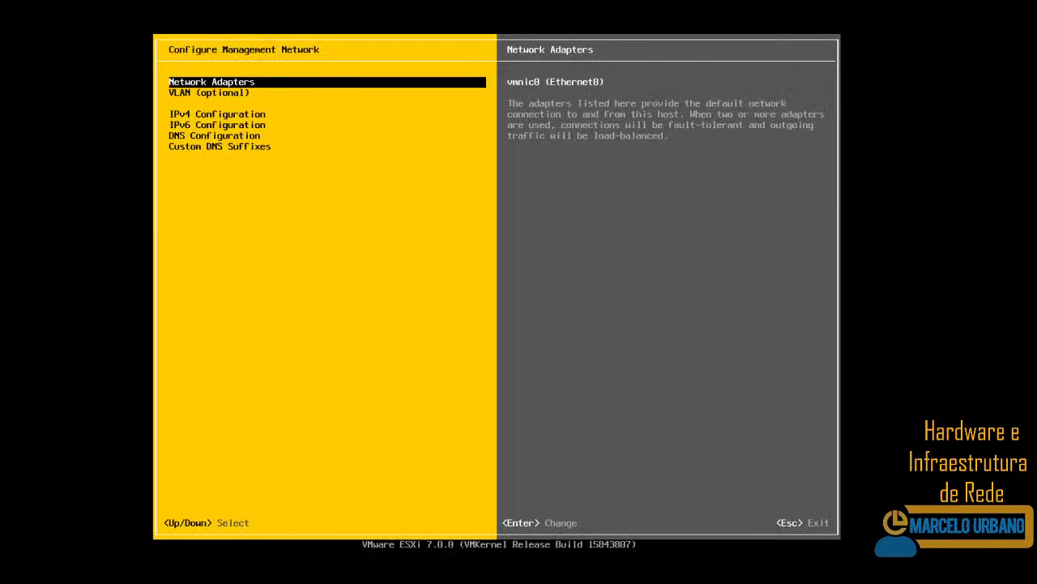
key("Down")
key("Down")
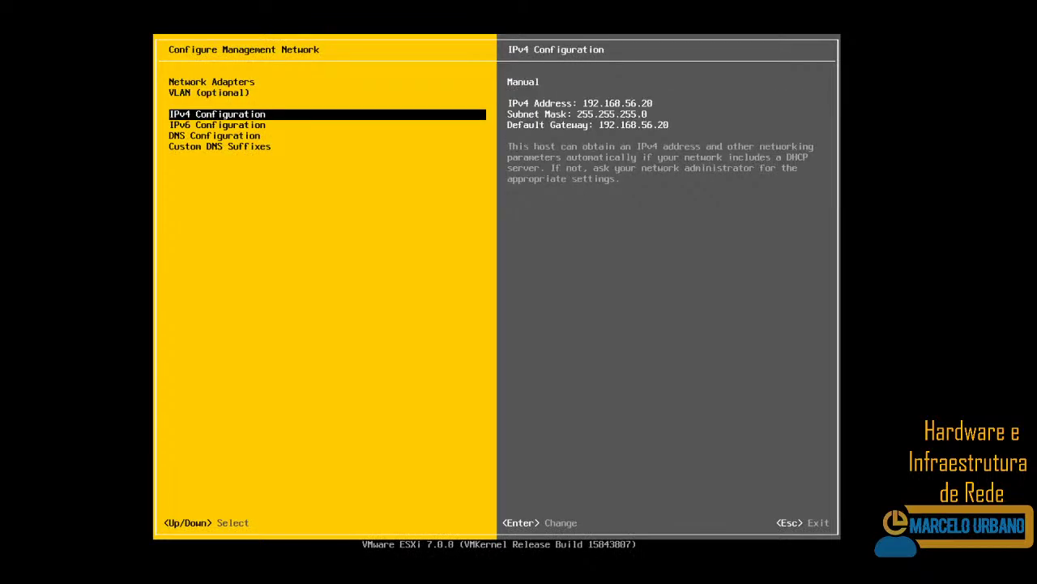
left_click(562, 354)
Step: Review the static IPv4 fields: address 192.168.56.20, mask 255.255.255.0, gateway 192.168.56.20
key("Return")
key("Down")
key("Down")
key("Down")
key("Down")
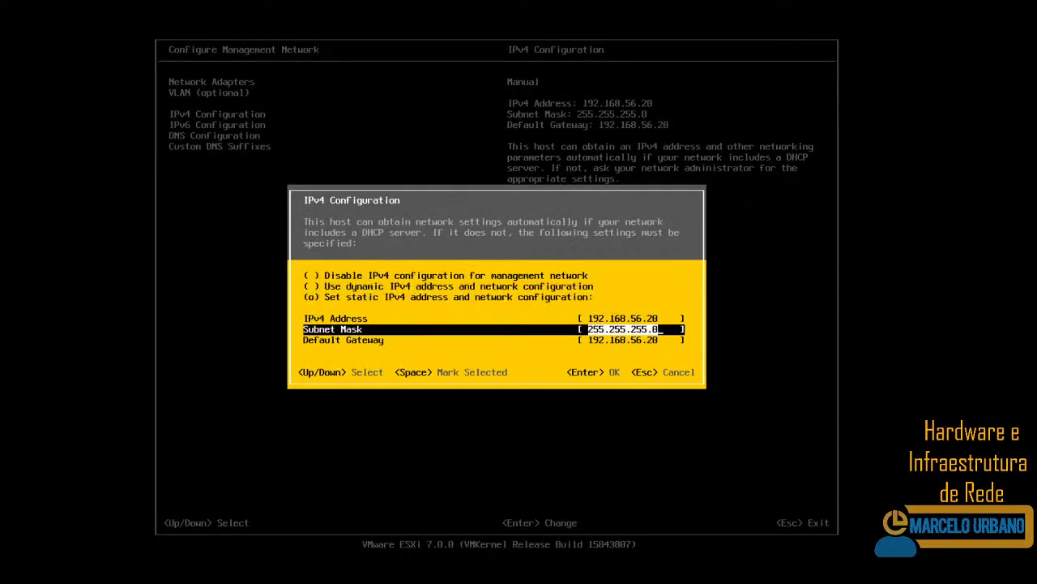
key("Down")
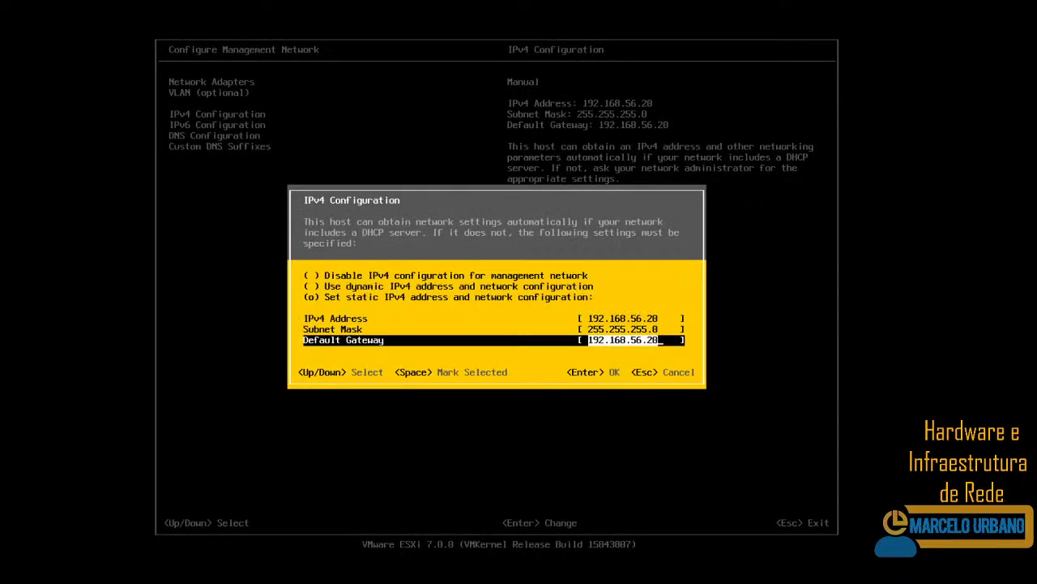
key("Up")
key("Up")
key("Up")
key("Down")
key("Down")
key("Down")
key("Up")
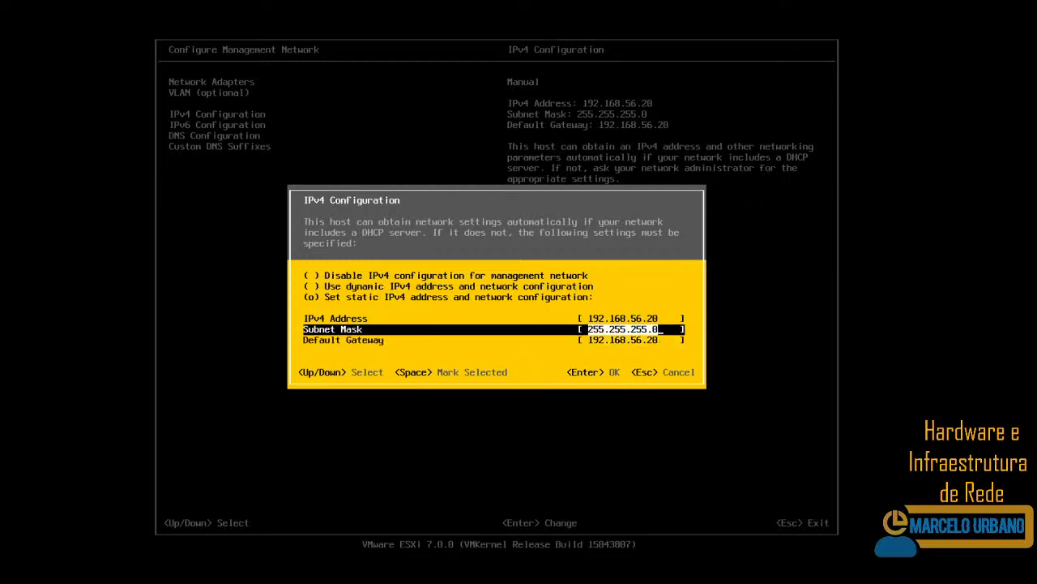
key("Up")
key("Down")
key("Down")
key("Up")
key("Up")
key("Up")
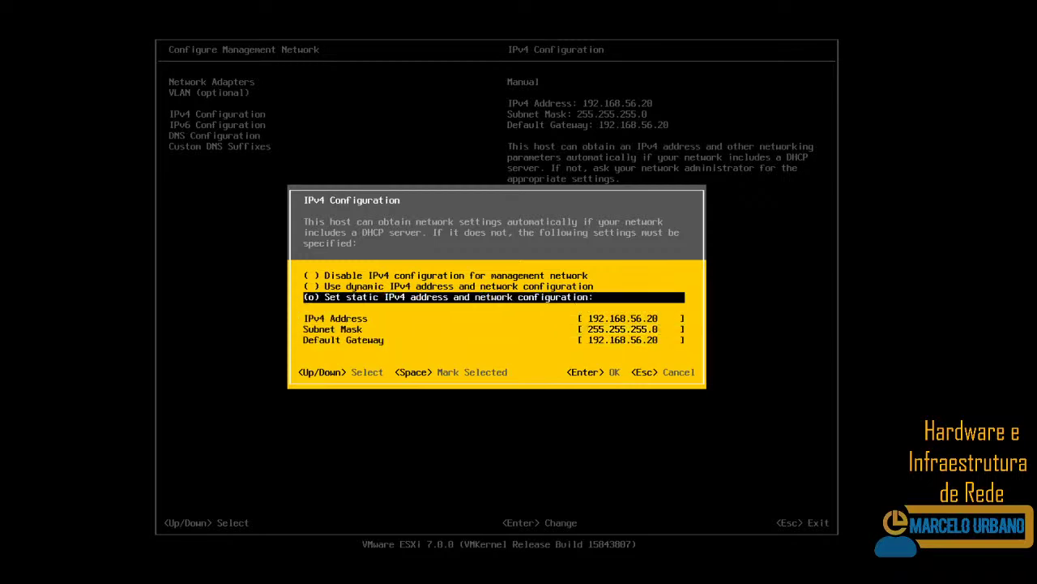
key("Down")
key("Down")
key("Down")
key("Up")
key("Up")
key("Up")
left_click(543, 300)
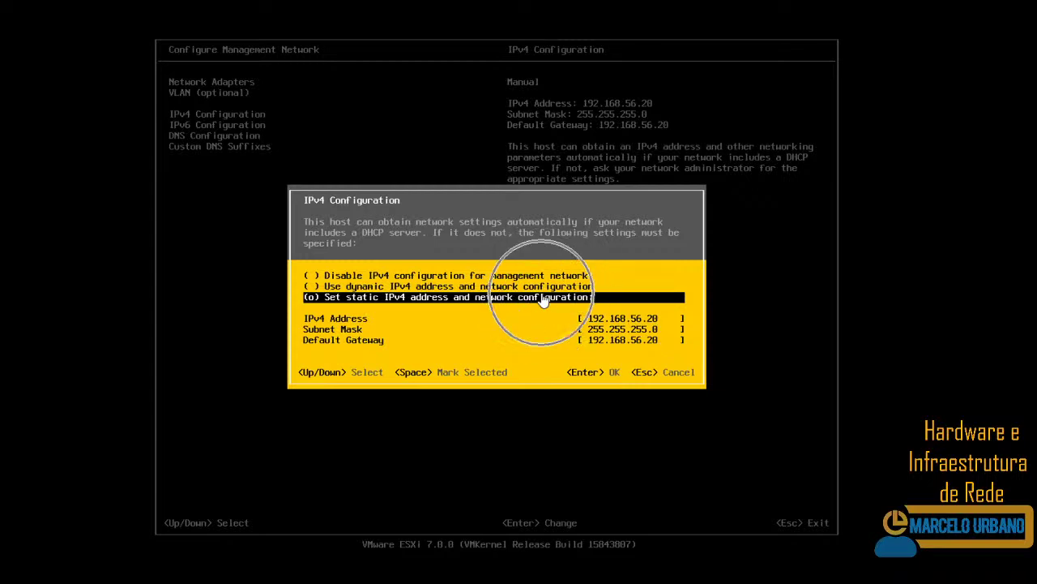
left_click(665, 325)
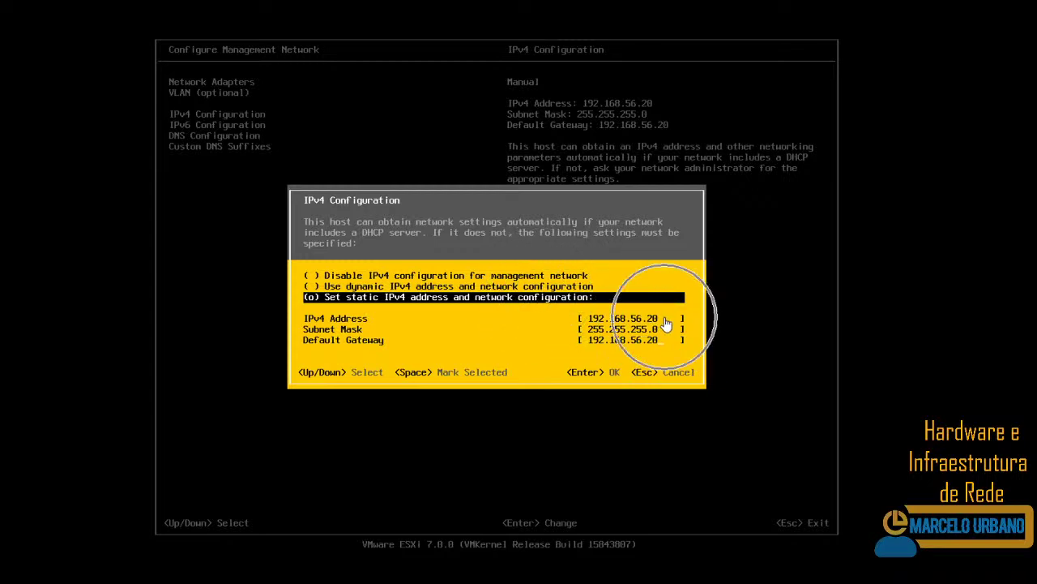
left_click(665, 324)
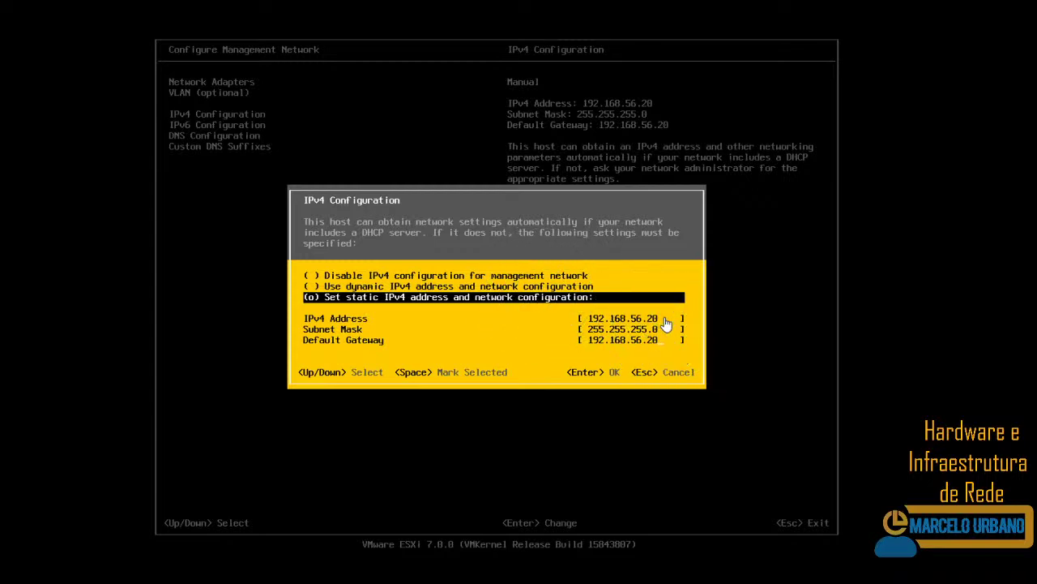
left_click(665, 324)
Step: Open Command Prompt and run ipconfig to list the host's adapters
key("super")
key("super")
key("super")
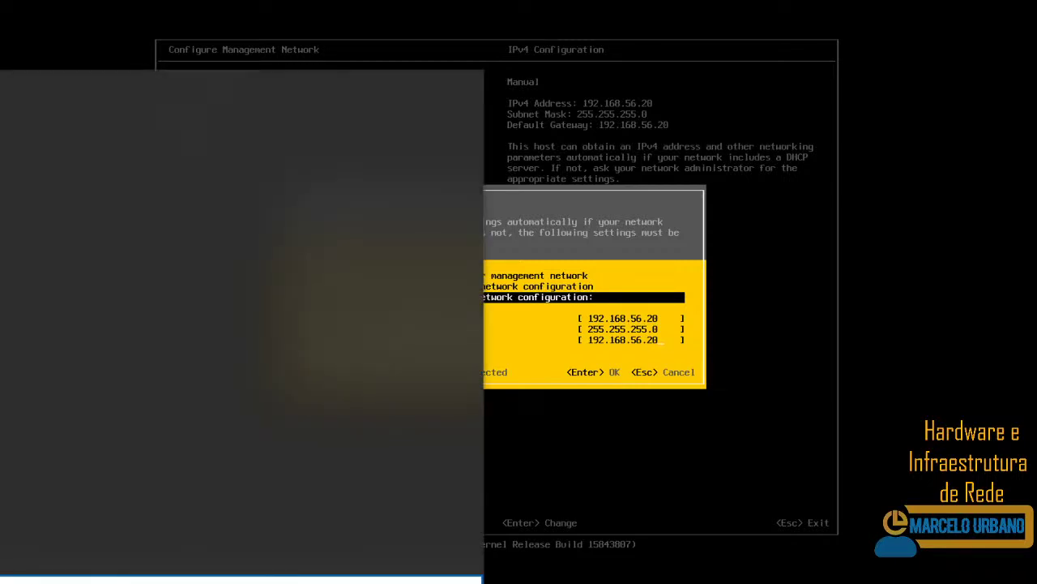
key("super")
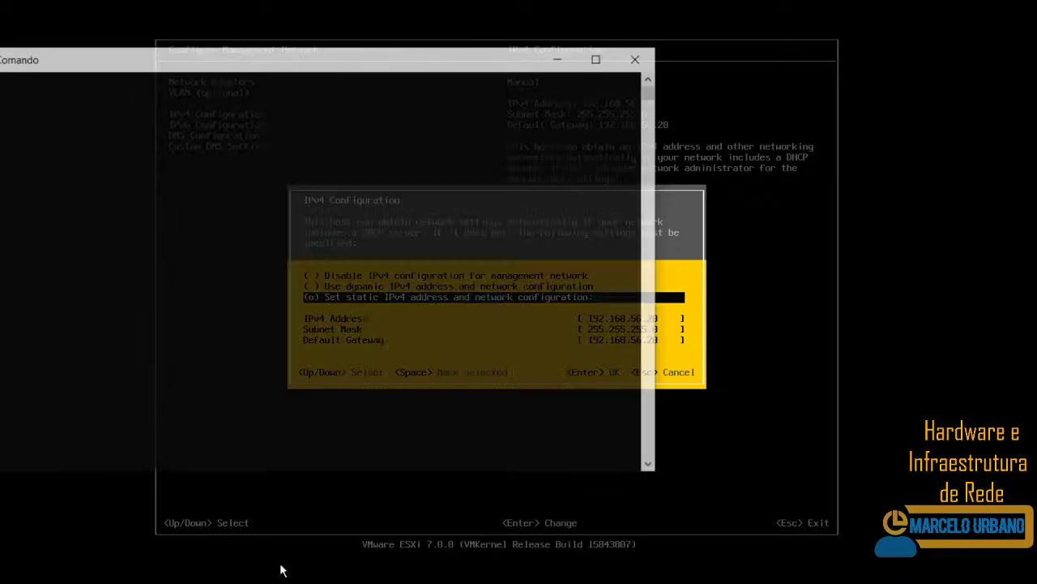
type("ipcond")
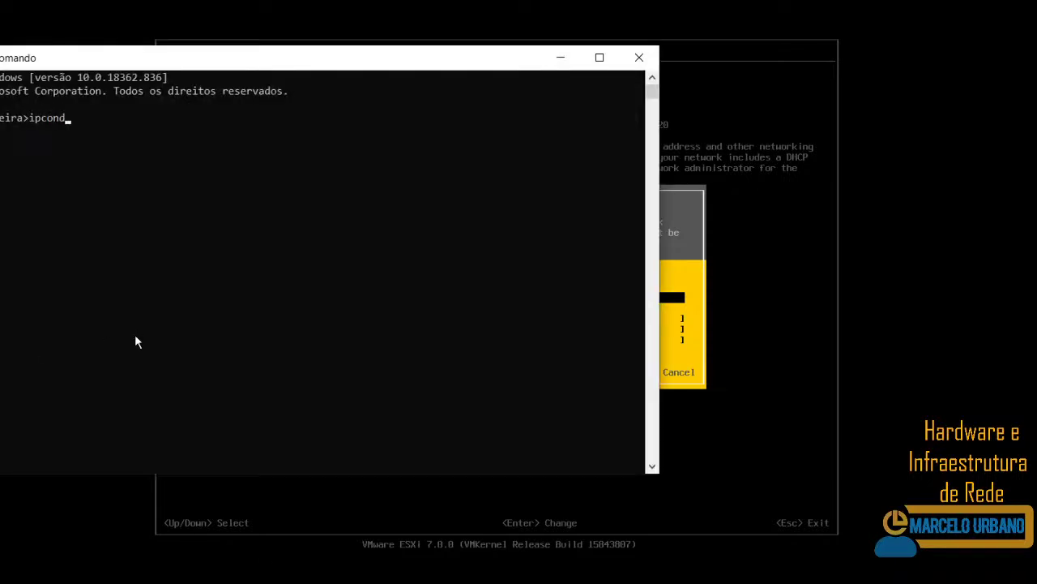
key("BackSpace")
type("fig")
key("Return")
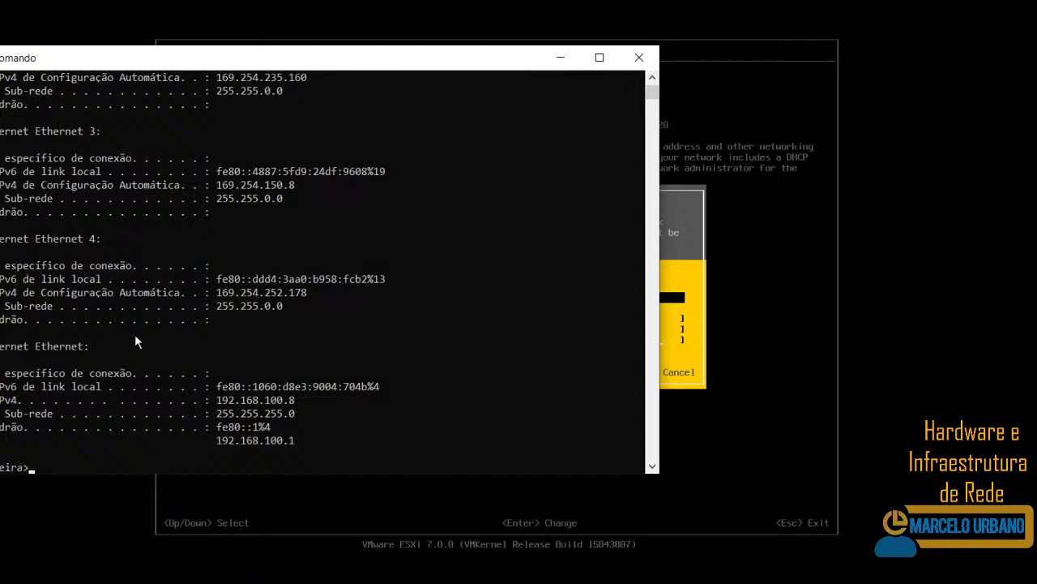
Step: Scroll the ipconfig output to the host-only adapter at 192.168.56.1, then close Command Prompt
scroll(386, 274, "down", 2)
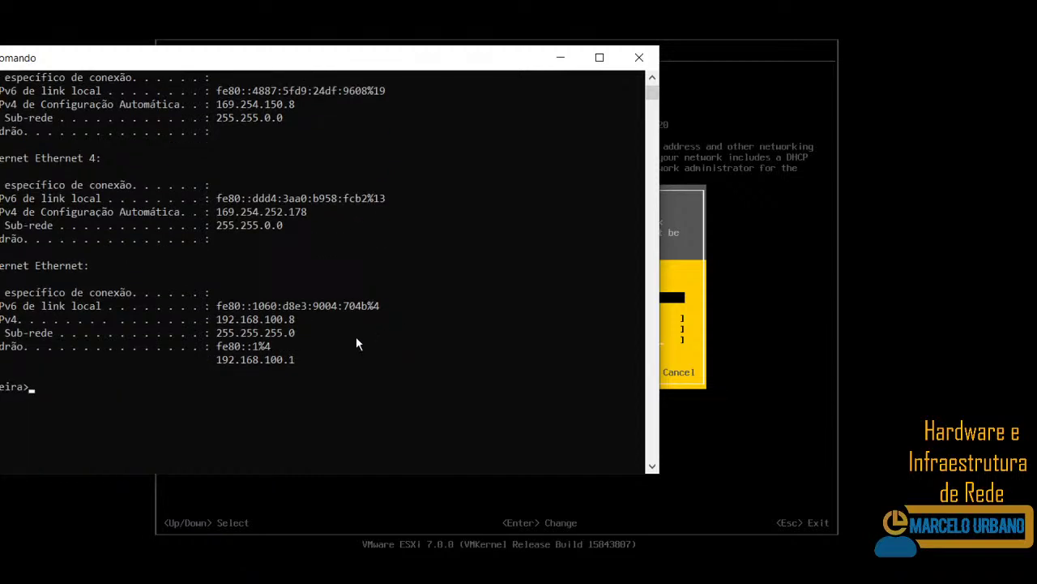
scroll(355, 337, "up", 5)
scroll(356, 336, "up", 5)
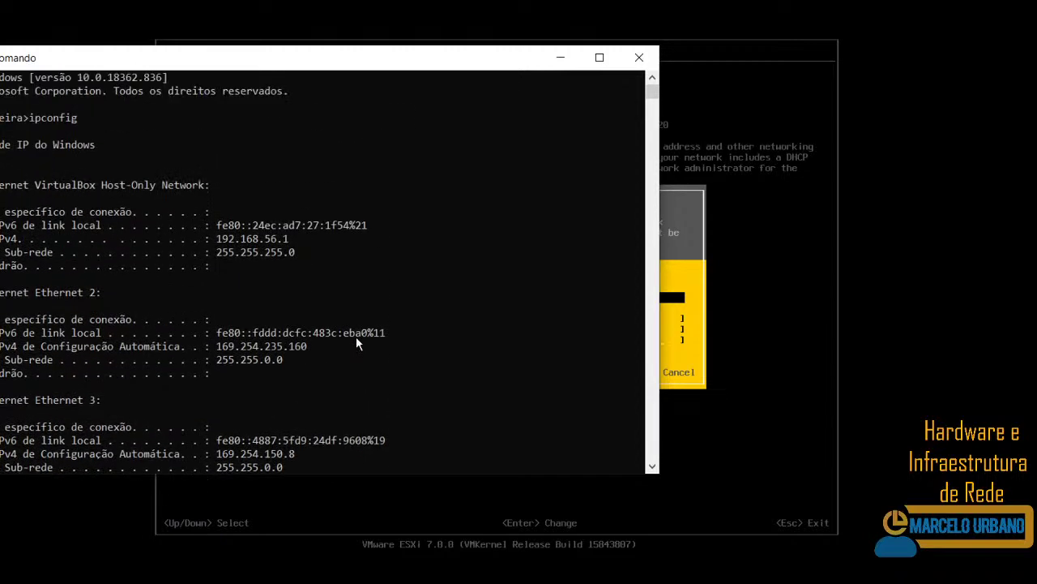
scroll(412, 329, "down", 2)
scroll(412, 328, "down", 3)
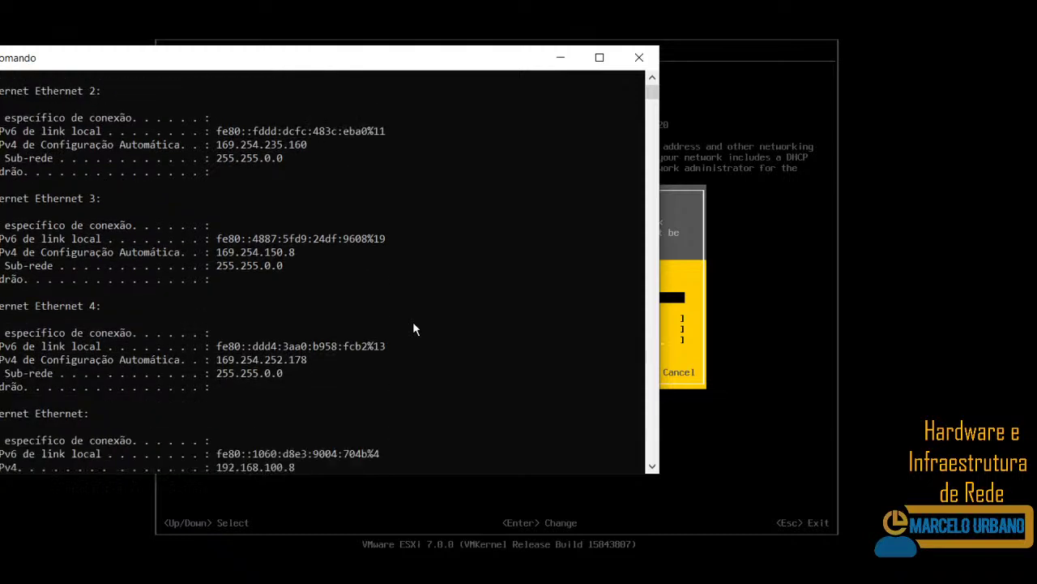
scroll(412, 328, "down", 3)
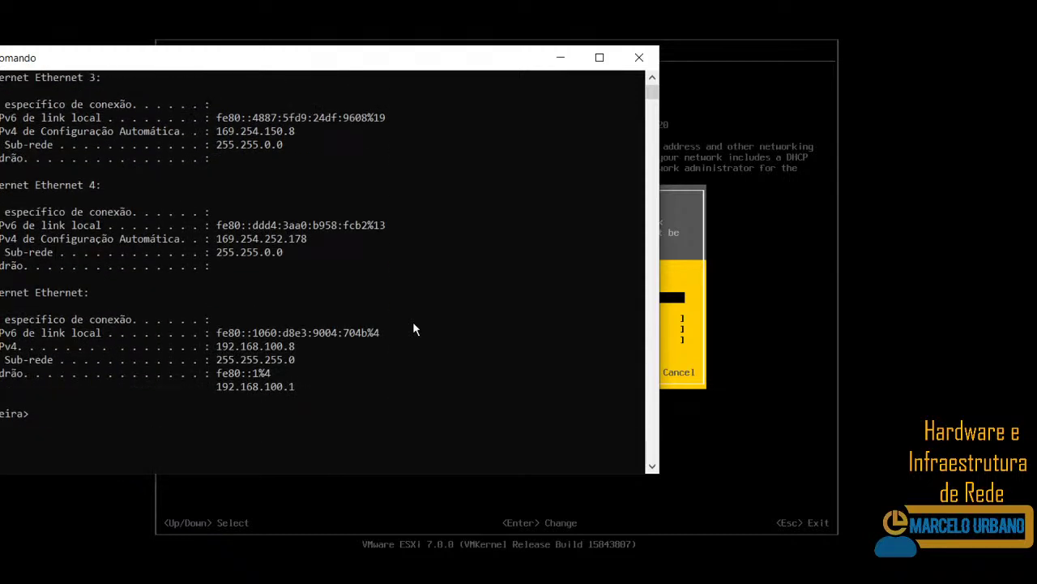
scroll(413, 324, "up", 2)
left_click_drag(523, 68, 631, 77)
scroll(459, 373, "up", 3)
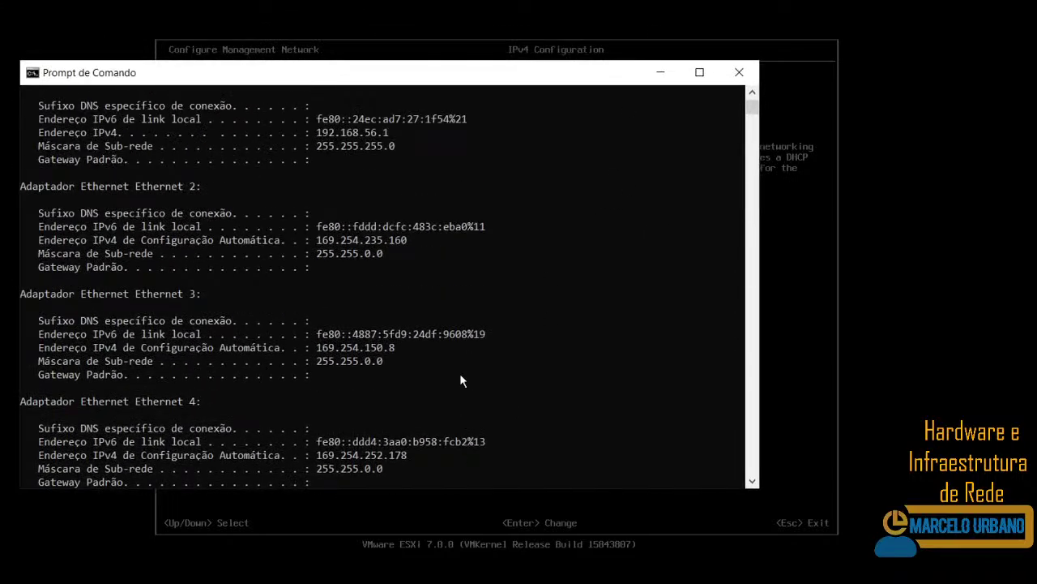
left_click(746, 77)
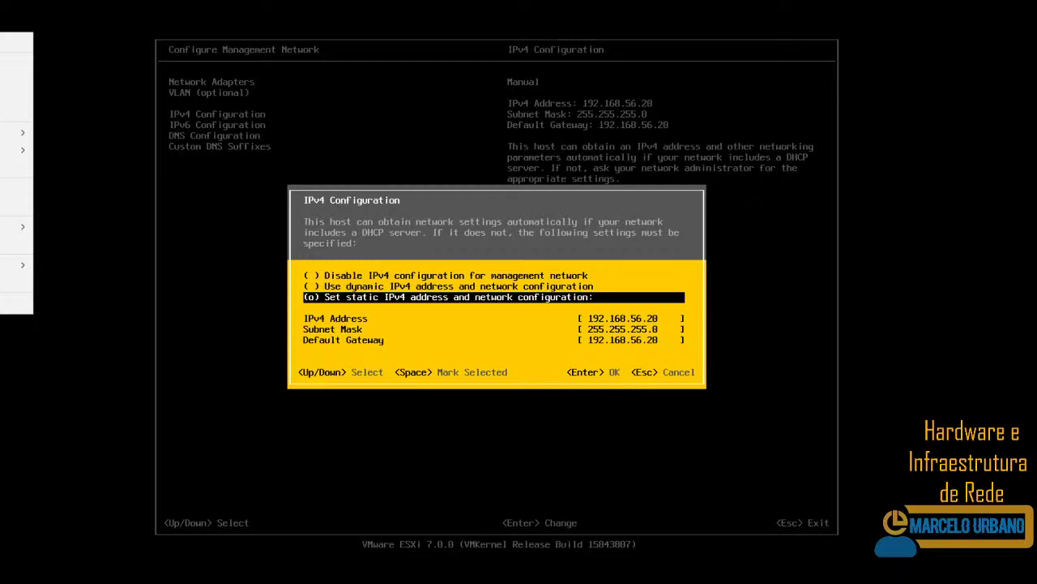
mouse_move(22, 265)
key("Escape")
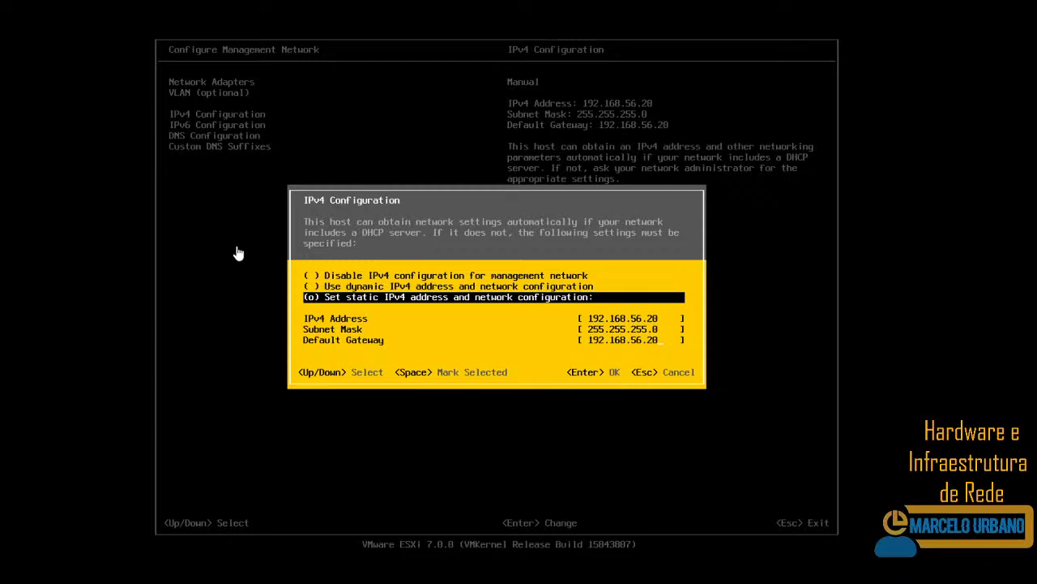
key("ctrl+d")
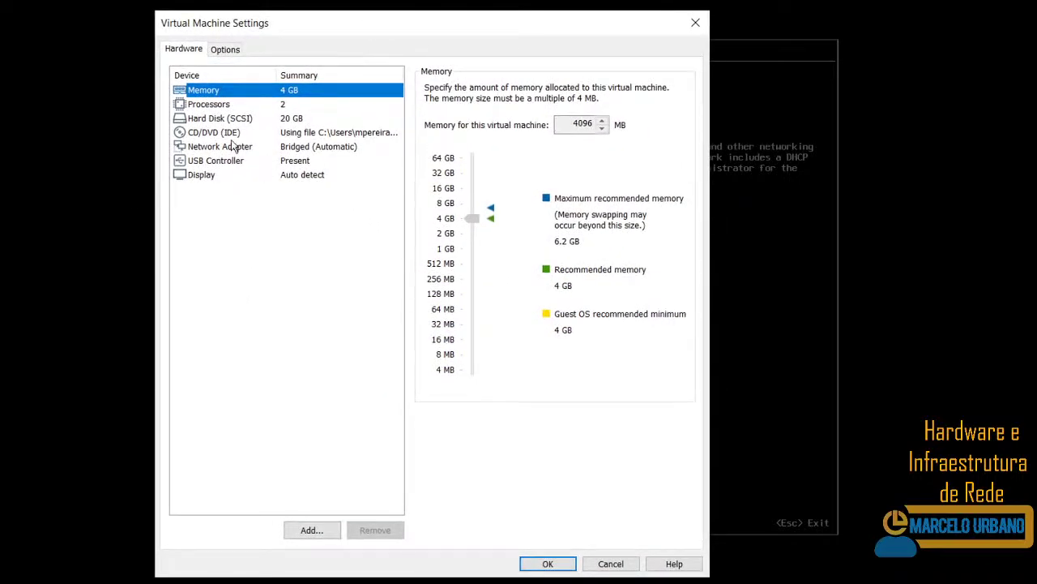
left_click(233, 149)
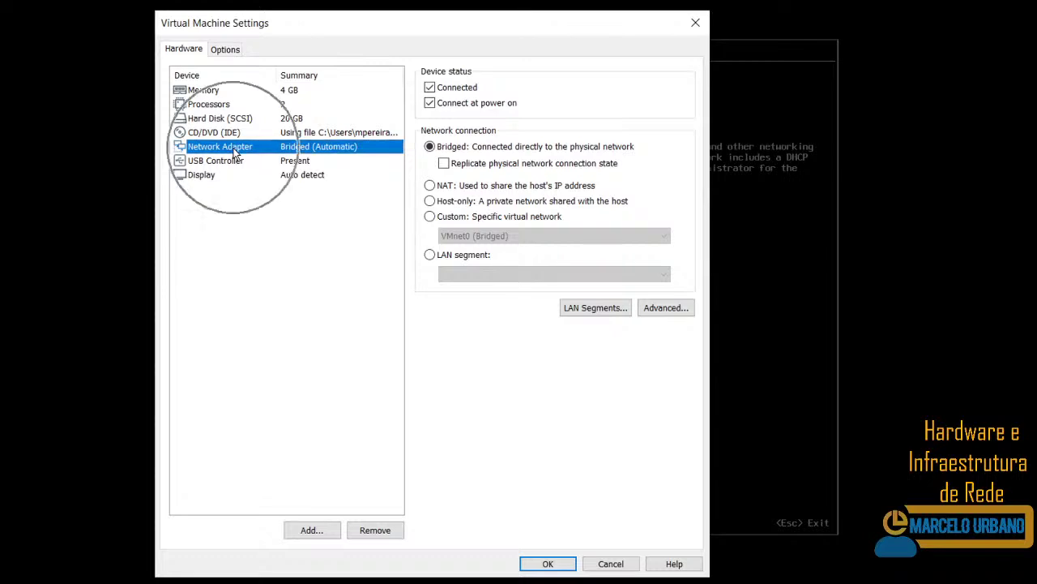
left_click(471, 151)
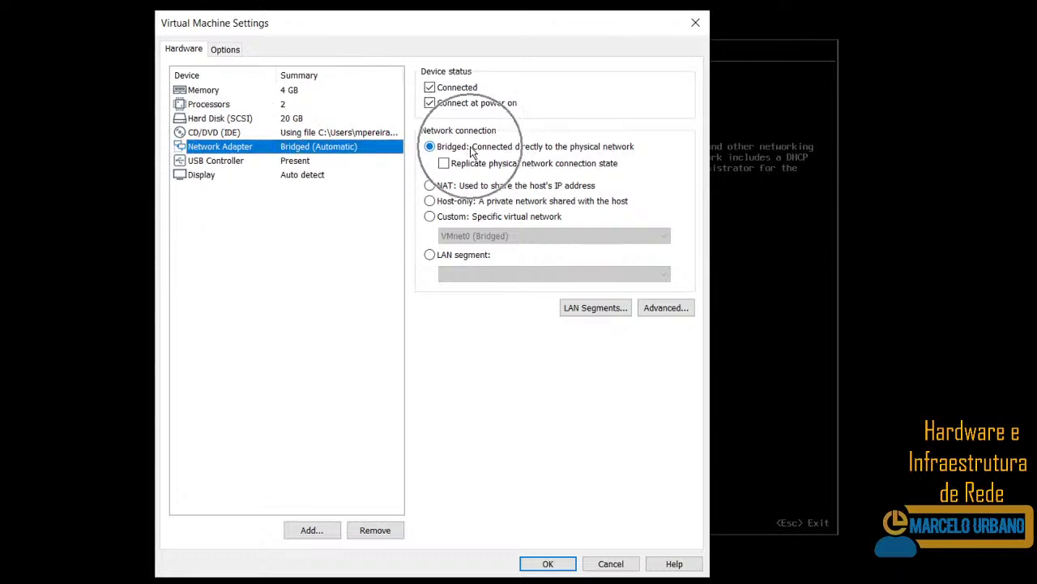
left_click(672, 308)
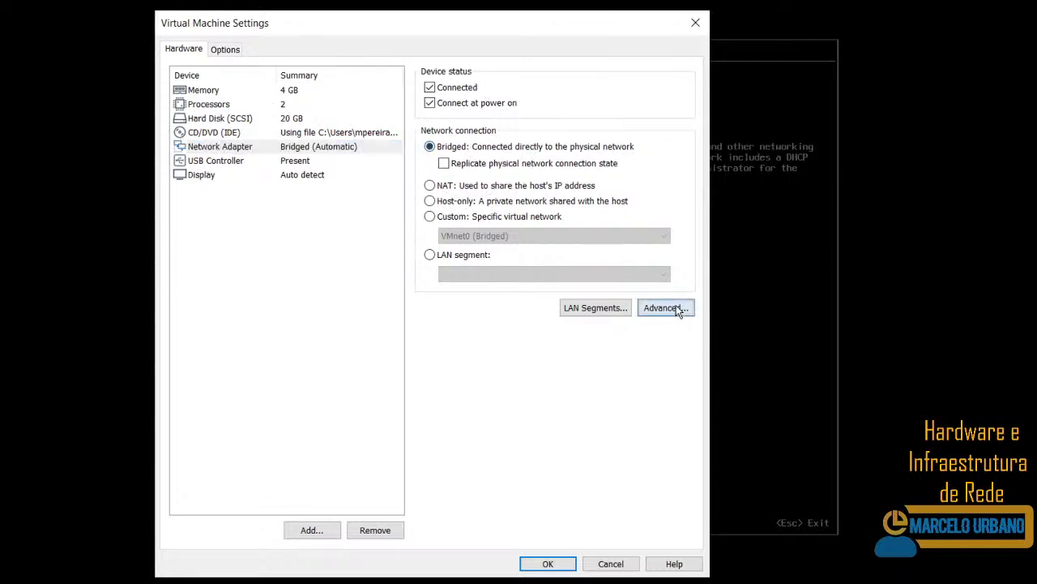
left_click(528, 132)
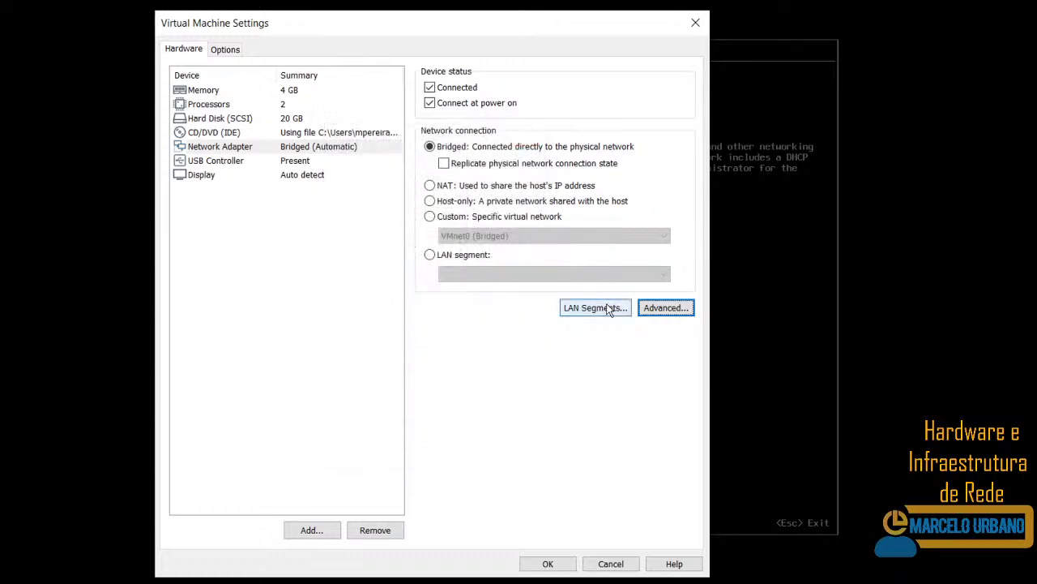
left_click(607, 308)
left_click(543, 187)
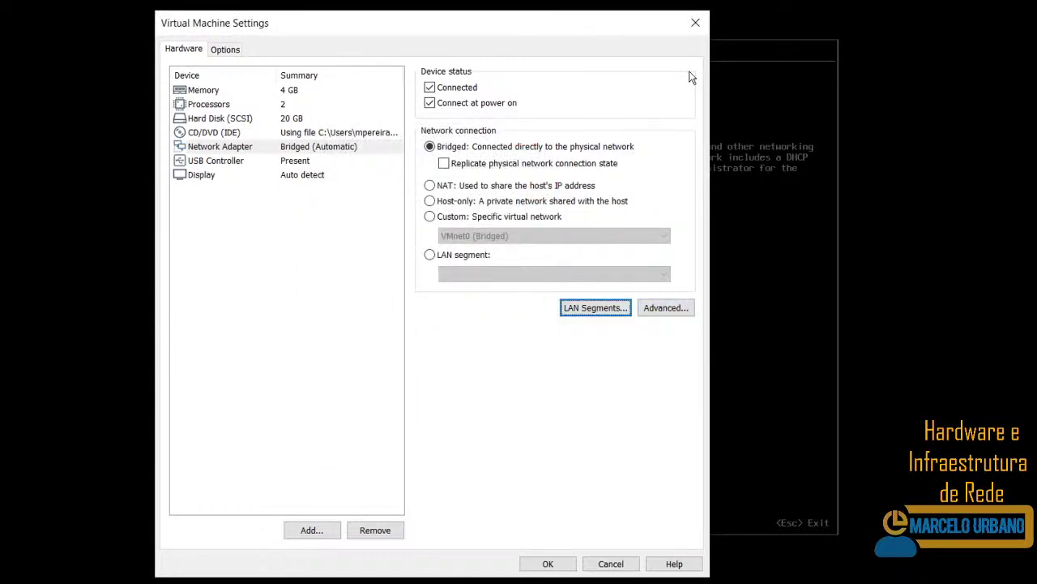
left_click(696, 23)
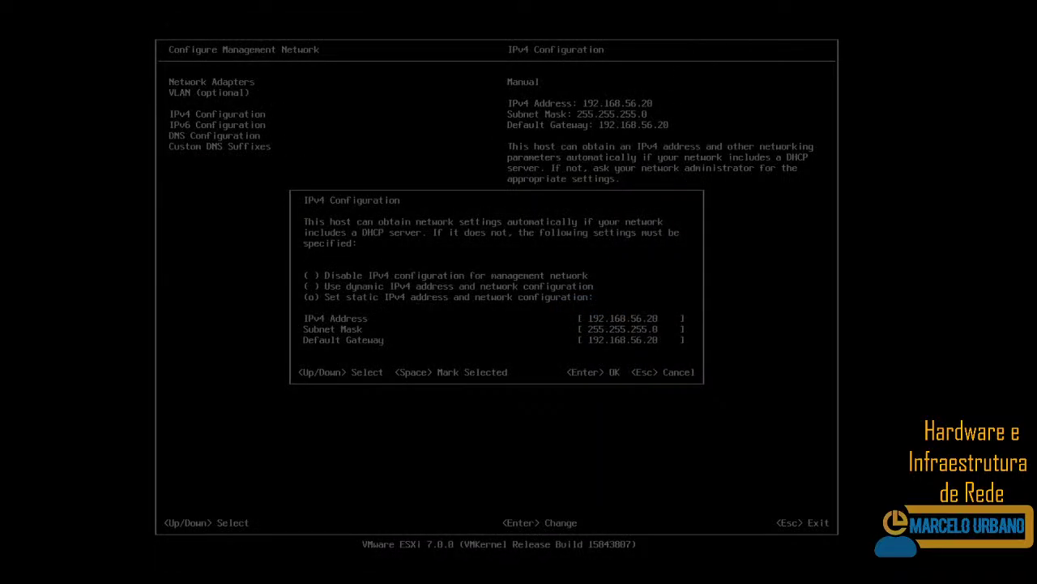
Step: Reopen the IPv4 Configuration dialog and leave it with its values unchanged
key("Return")
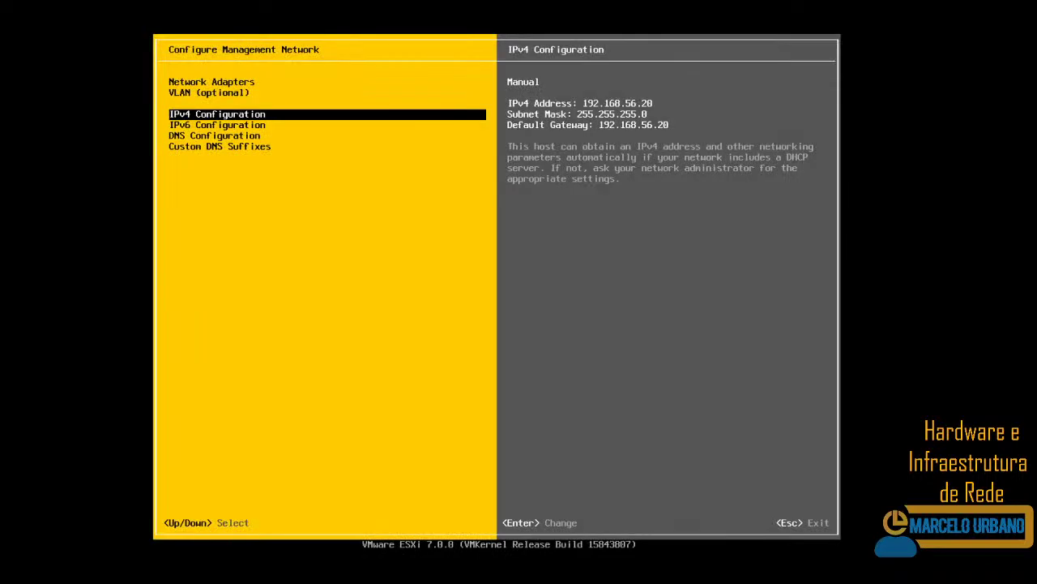
key("Return")
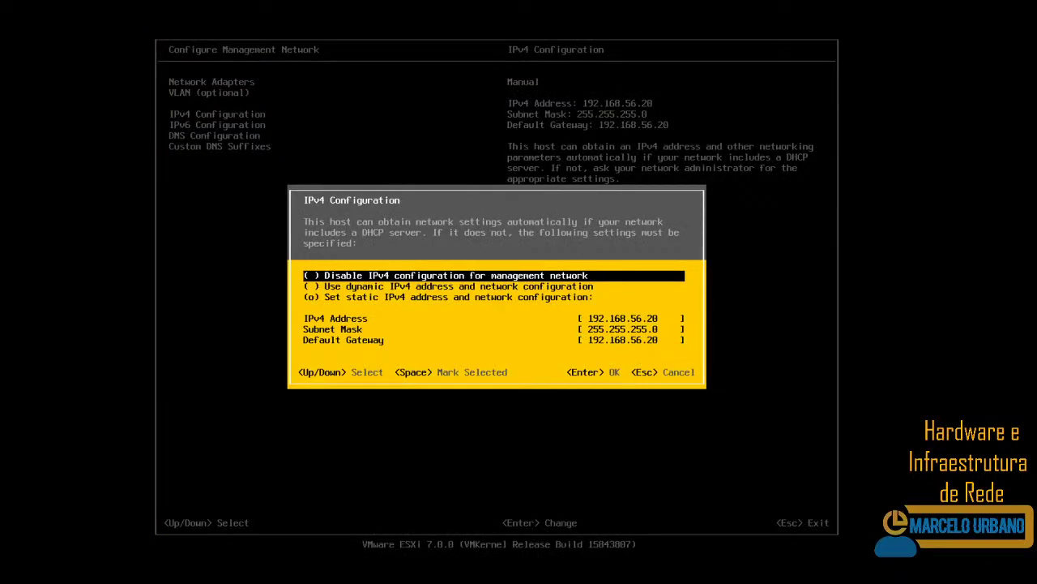
key("Down")
key("Down")
key("Down")
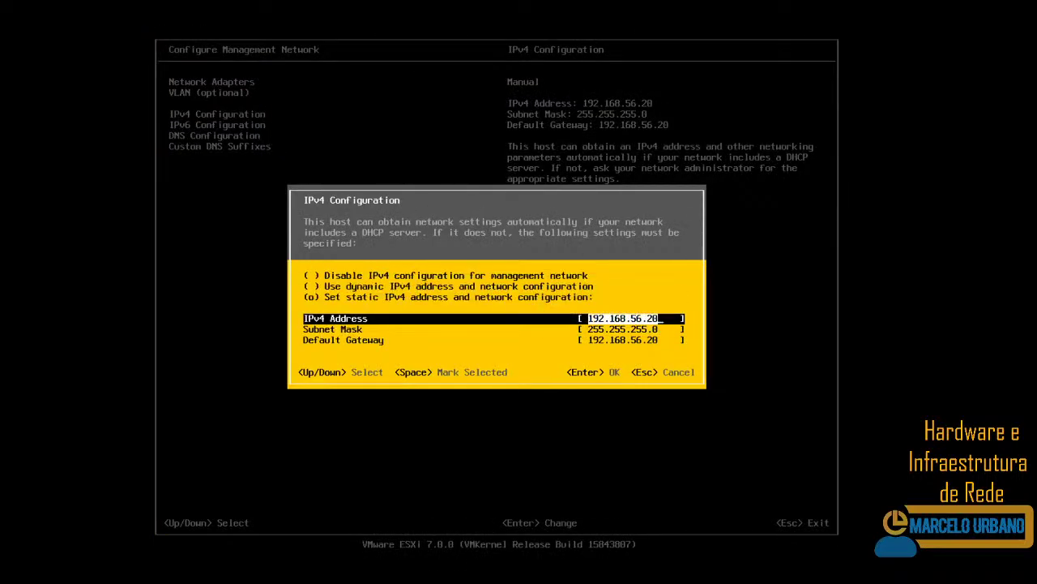
key("Left")
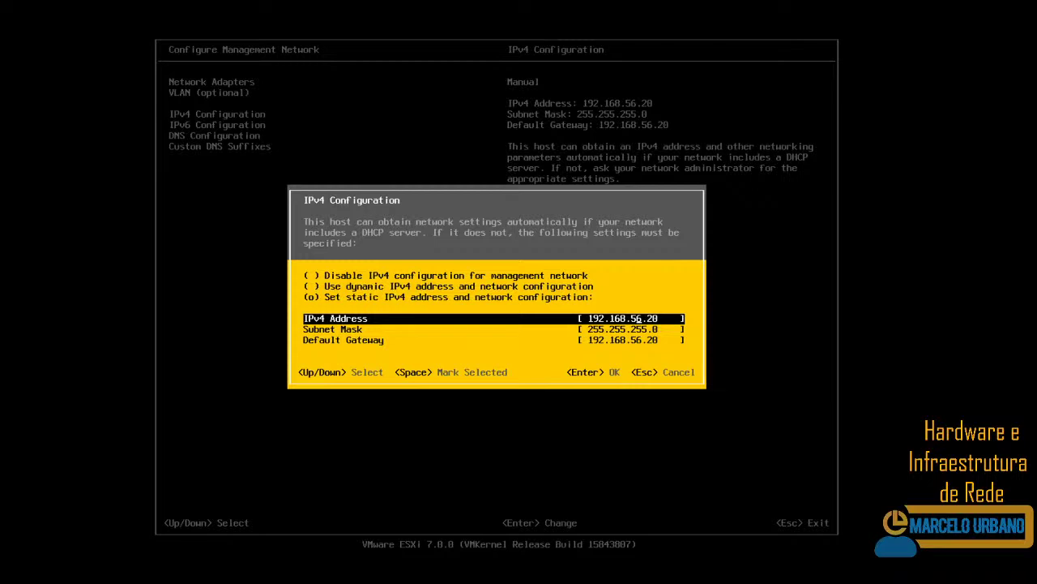
key("Return")
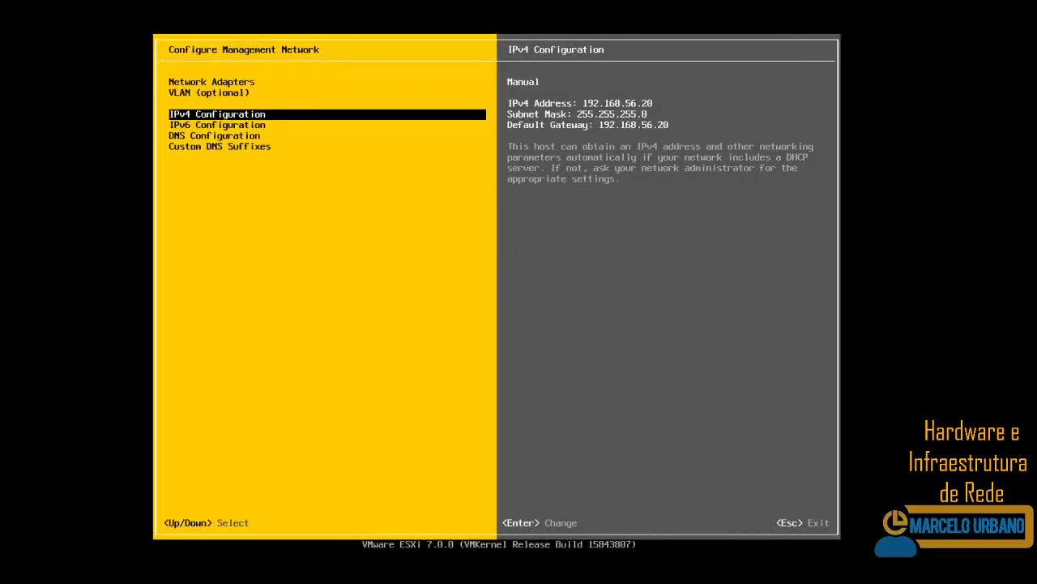
Step: Return to System Customization and select Test Management Network
key("Escape")
key("Down")
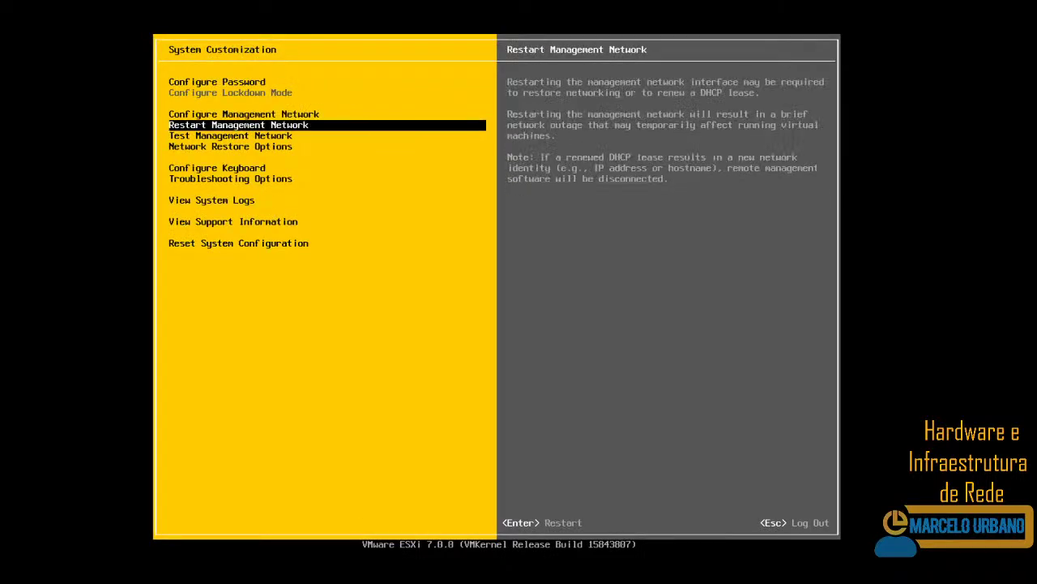
key("Up")
key("Down")
key("Down")
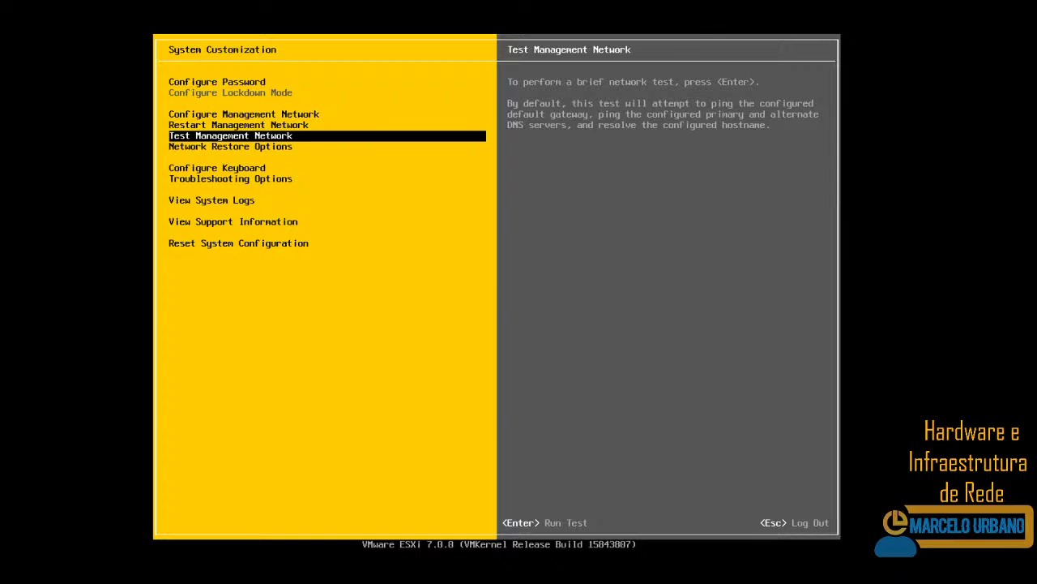
Step: Run the management network test pinging 192.168.56.20 and fe80::1 and resolving localhost
key("Return")
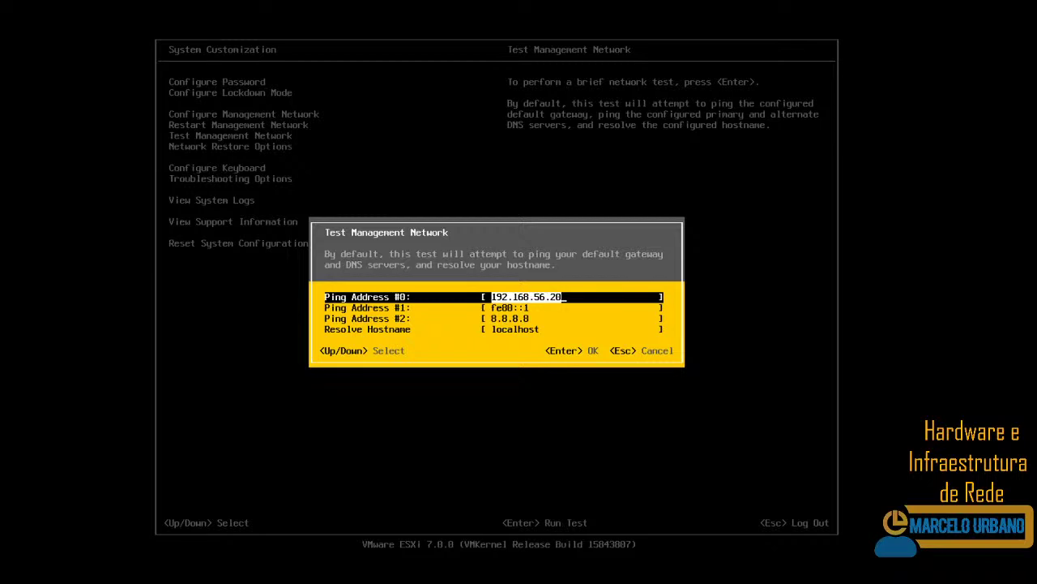
key("Down")
key("Down")
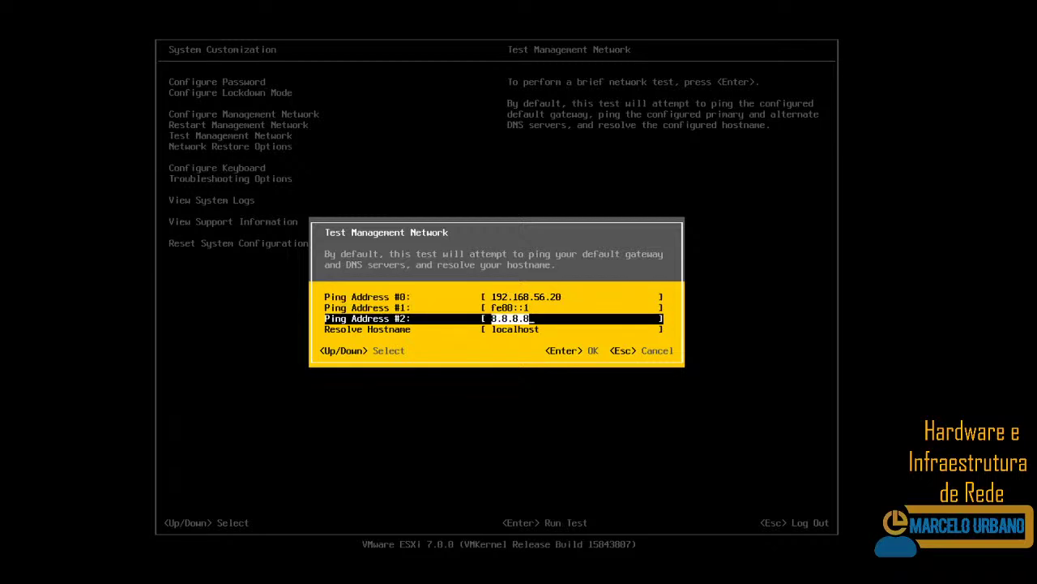
key("Down")
key("Return")
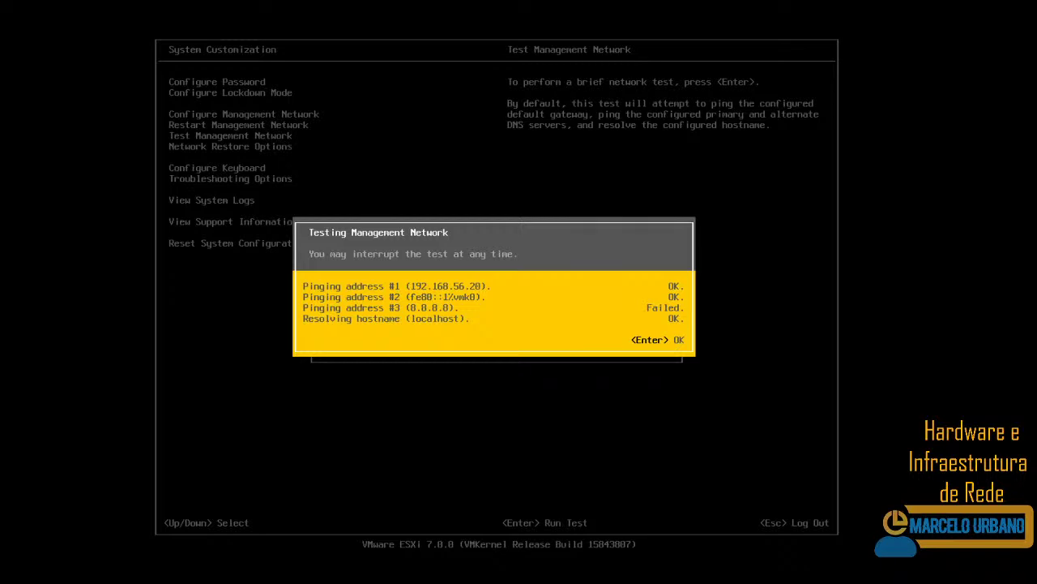
Step: Dismiss the test results and check the DNS Configuration under Configure Management Network
key("Return")
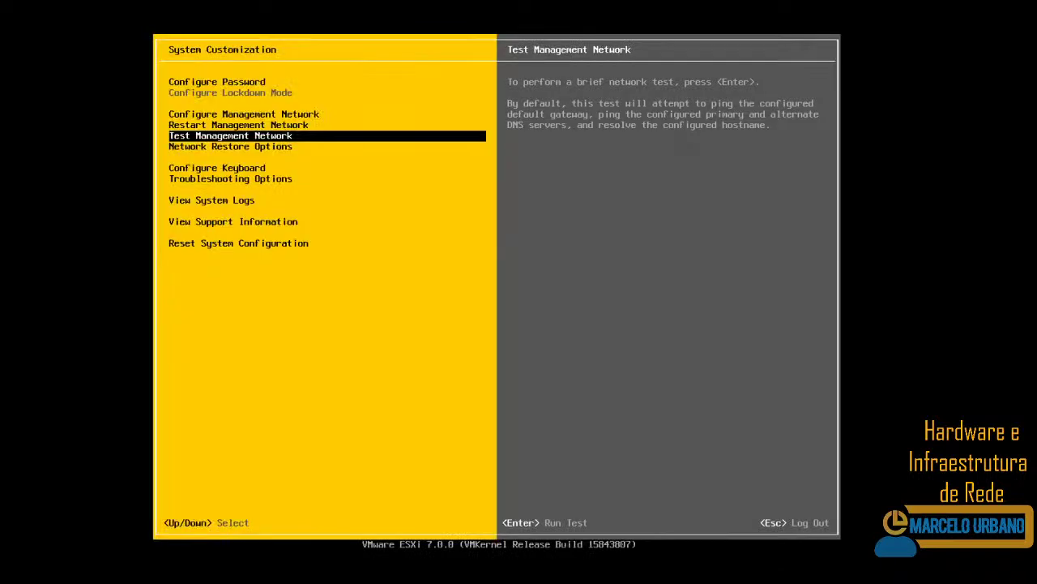
key("Up")
key("Up")
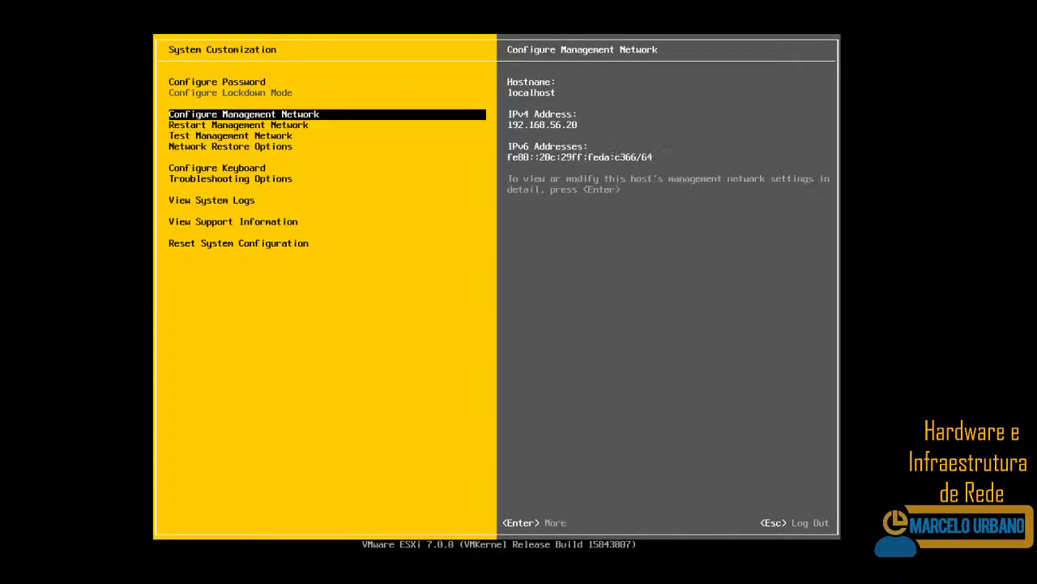
key("Return")
key("Down")
key("Down")
key("Down")
key("Down")
key("Return")
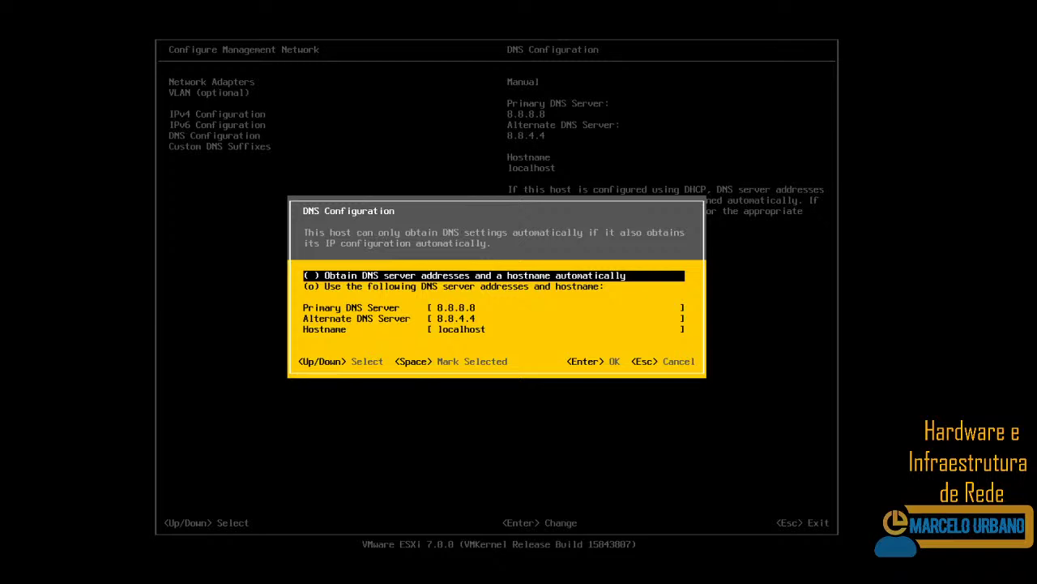
key("Escape")
Step: Review the IPv4 Configuration and VLAN settings, then leave network configuration
key("Up")
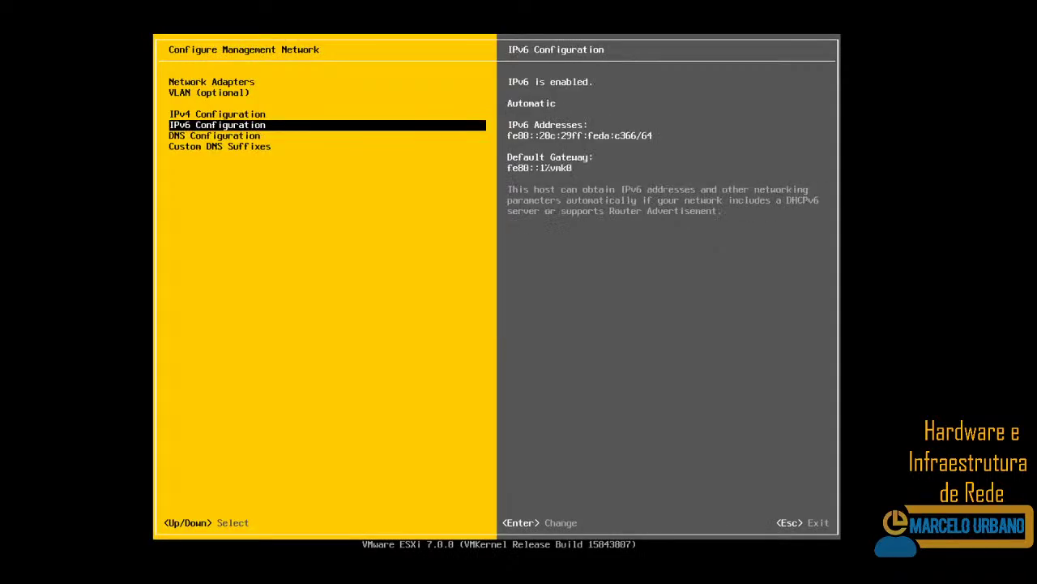
key("Down")
key("Down")
key("Up")
key("Up")
key("Up")
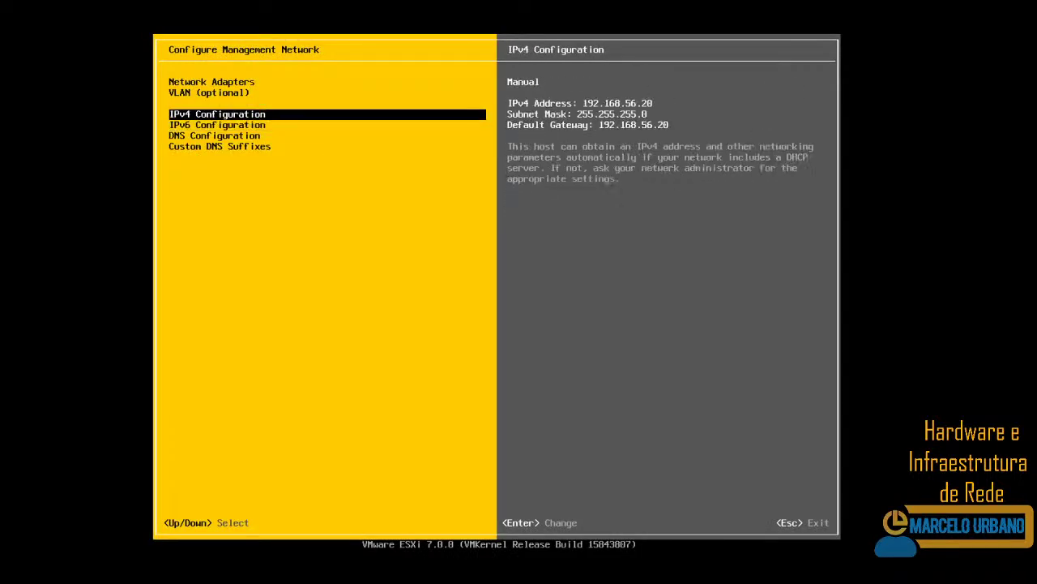
key("Return")
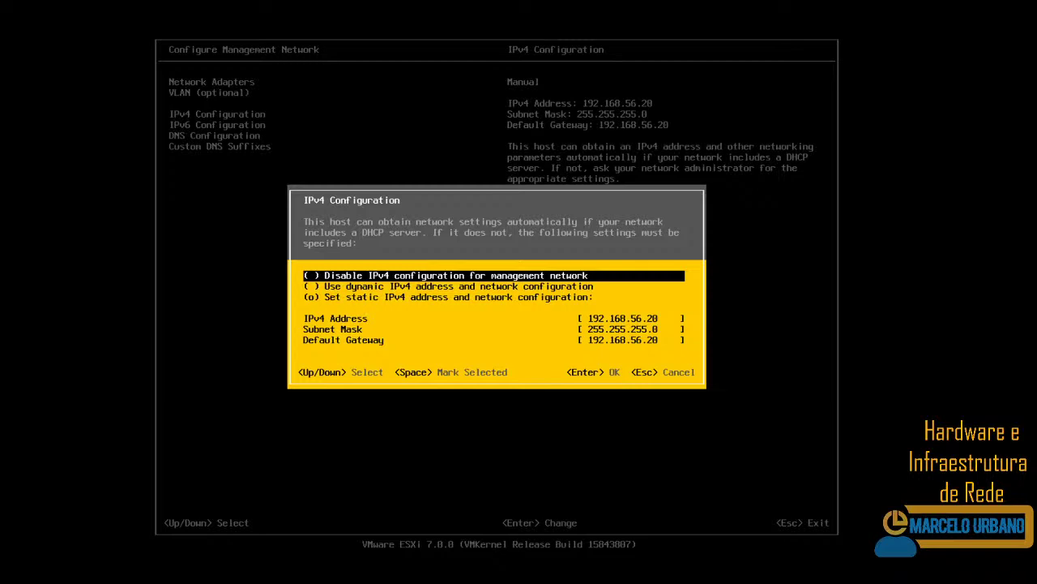
key("Escape")
key("Up")
key("Up")
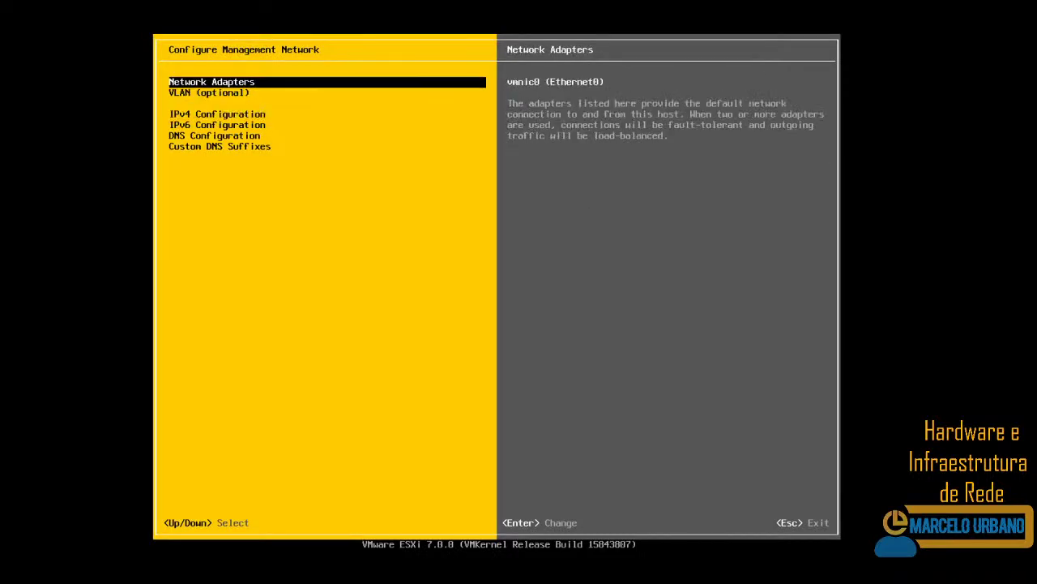
key("Down")
key("Return")
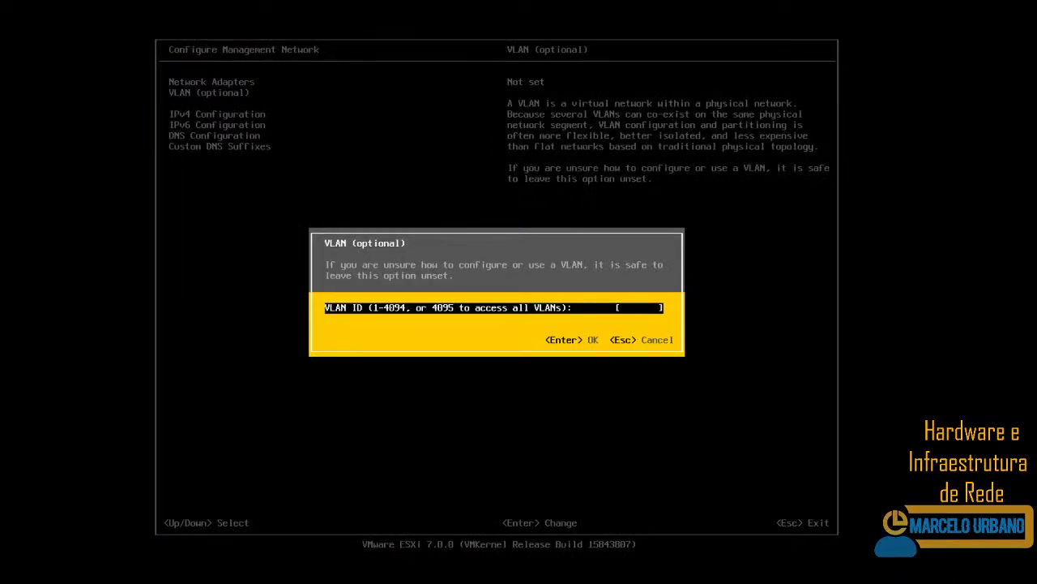
key("Escape")
key("Escape")
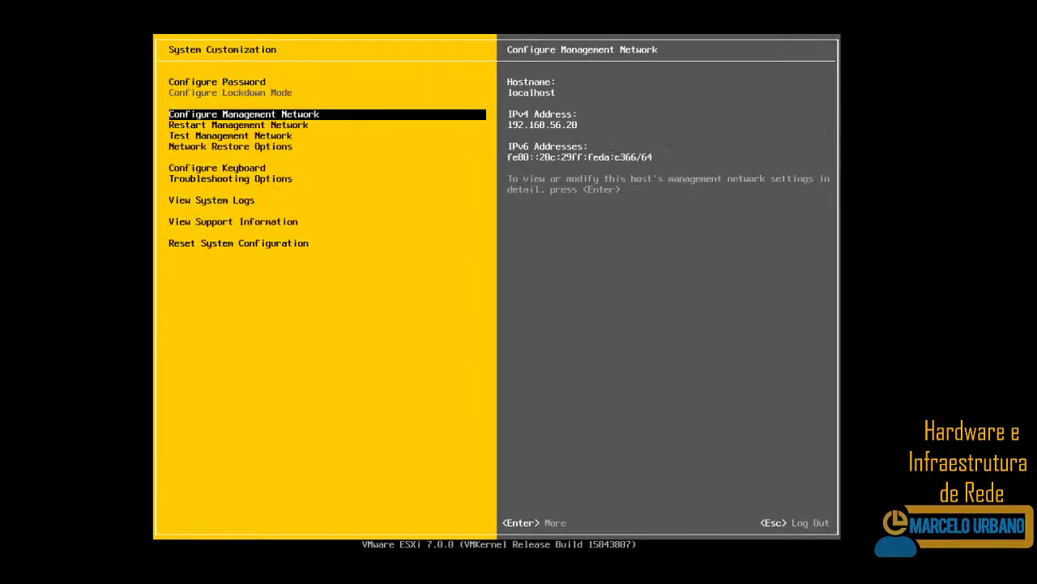
Step: Reopen the static IPv4 Configuration and move down to the Subnet Mask field
key("Return")
key("Down")
key("Down")
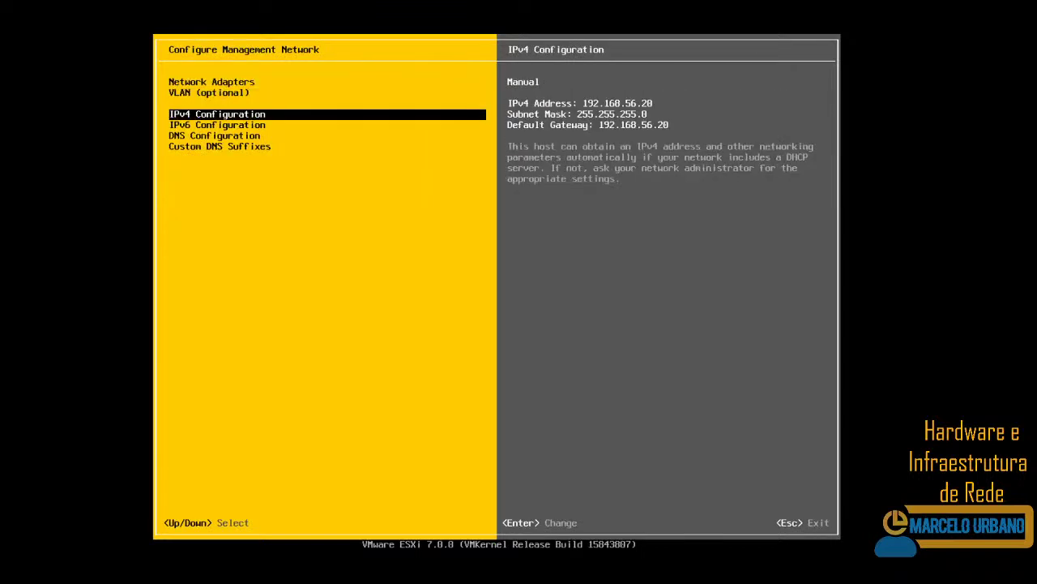
key("Return")
key("Down")
key("Down")
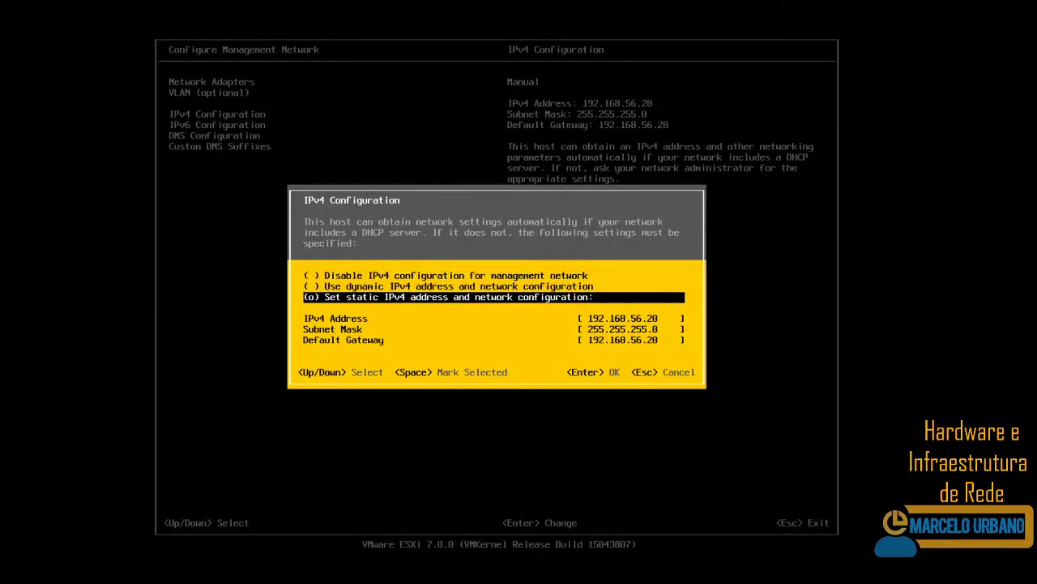
key("Down")
key("Down")
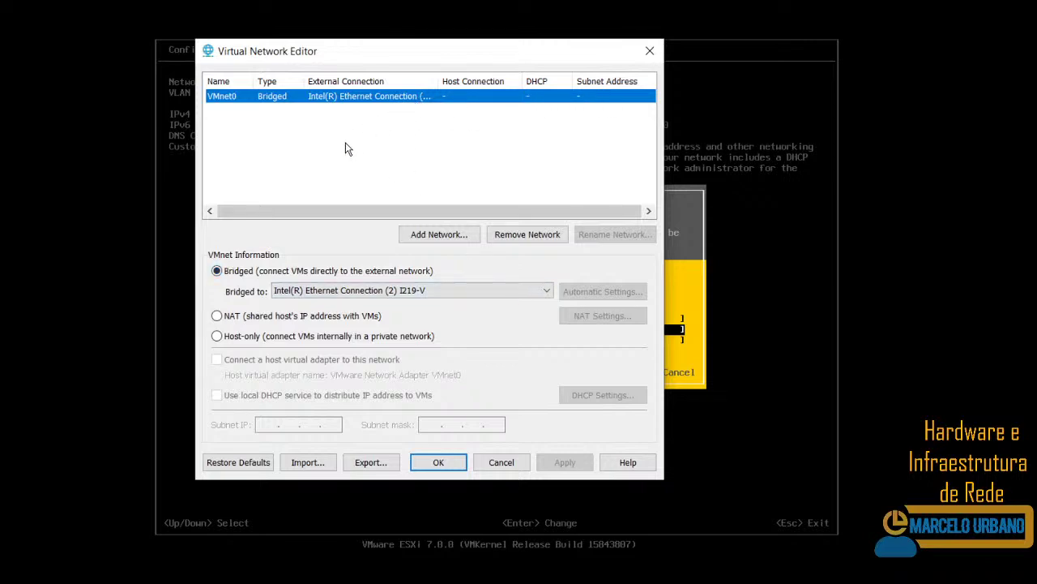
left_click(425, 291)
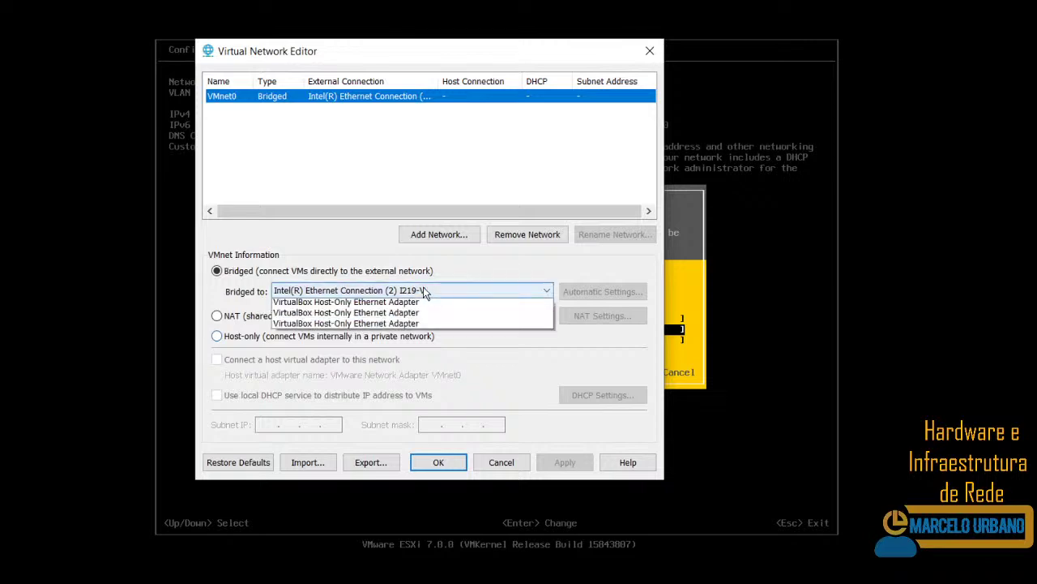
left_click(360, 314)
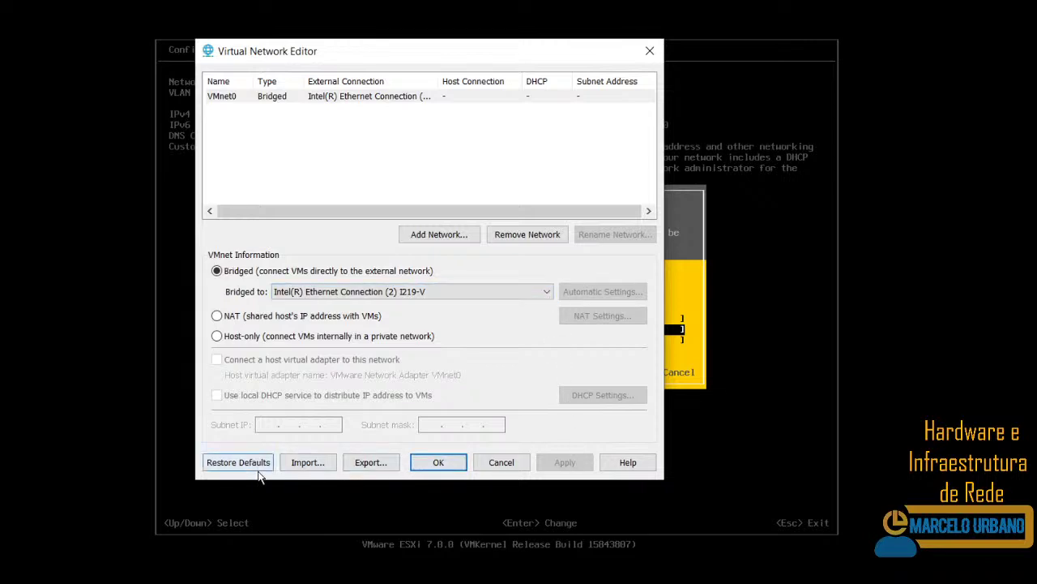
left_click(642, 51)
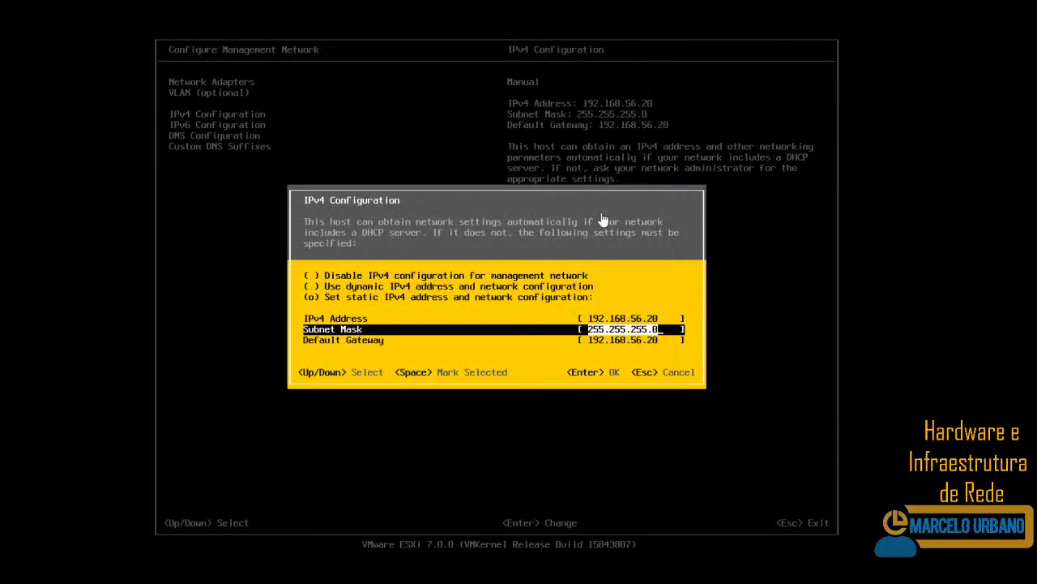
Step: Launch Command Prompt by searching cmd from the Start menu
left_click(642, 454)
key("super")
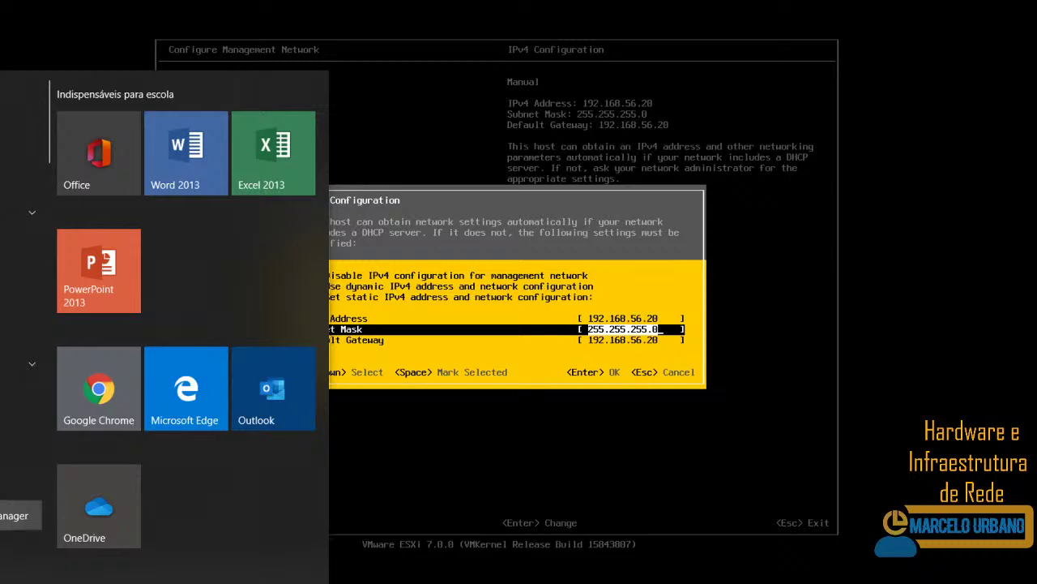
type("cmd")
key("Return")
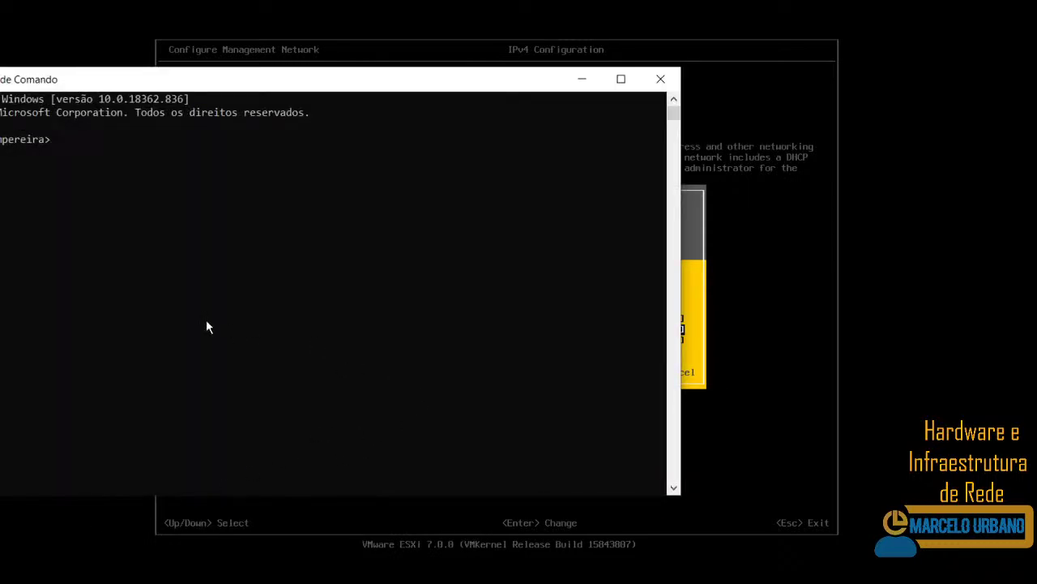
Step: Run ipconfig and check the Ethernet adapter at 192.168.100.8 with gateway 192.168.100.1
type("ipcondif")
key("BackSpace")
key("BackSpace")
key("BackSpace")
type("fig")
key("Return")
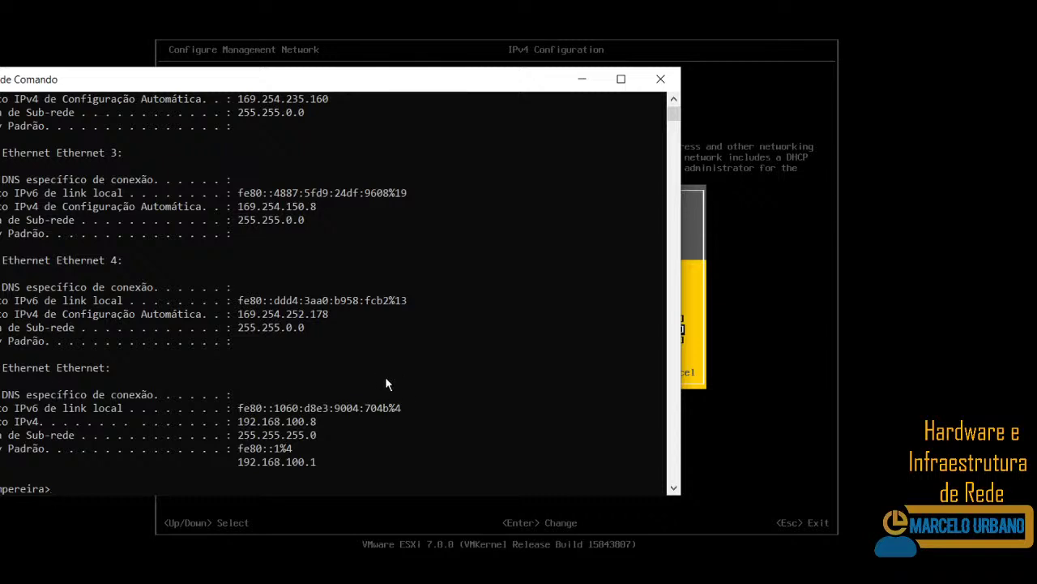
scroll(397, 385, "down", 1)
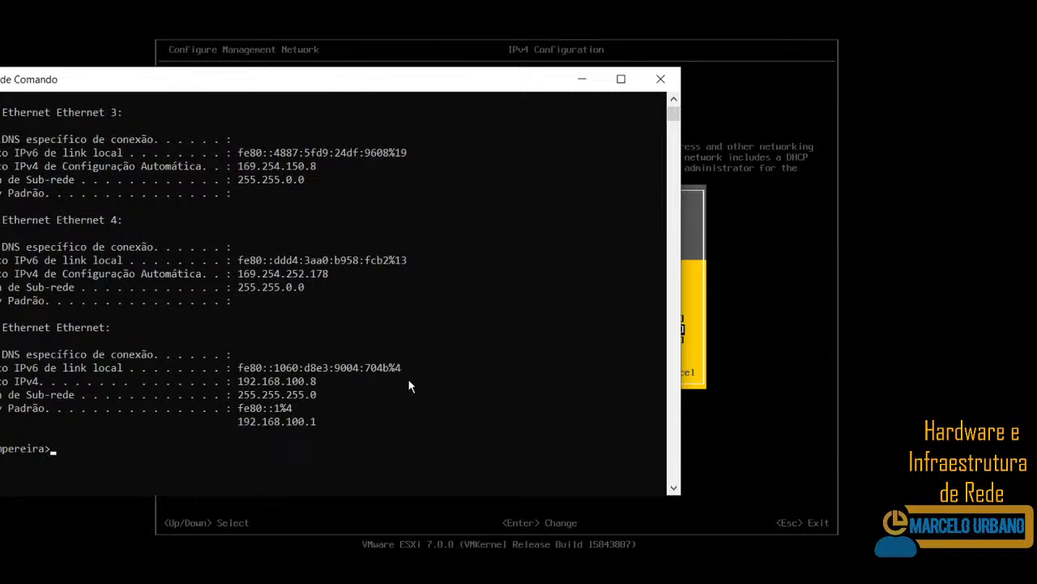
scroll(409, 386, "up", 3)
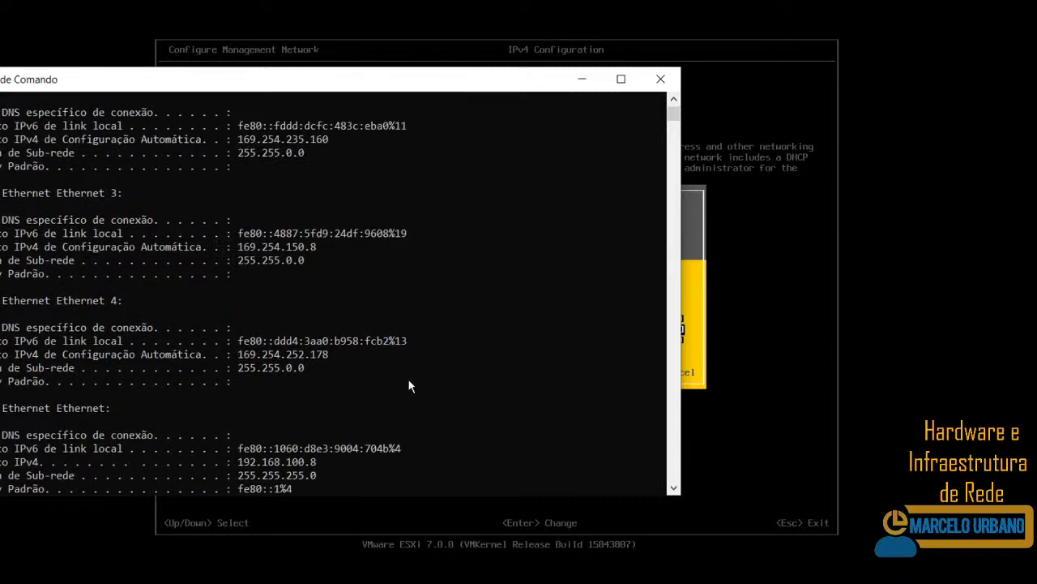
scroll(410, 387, "up", 5)
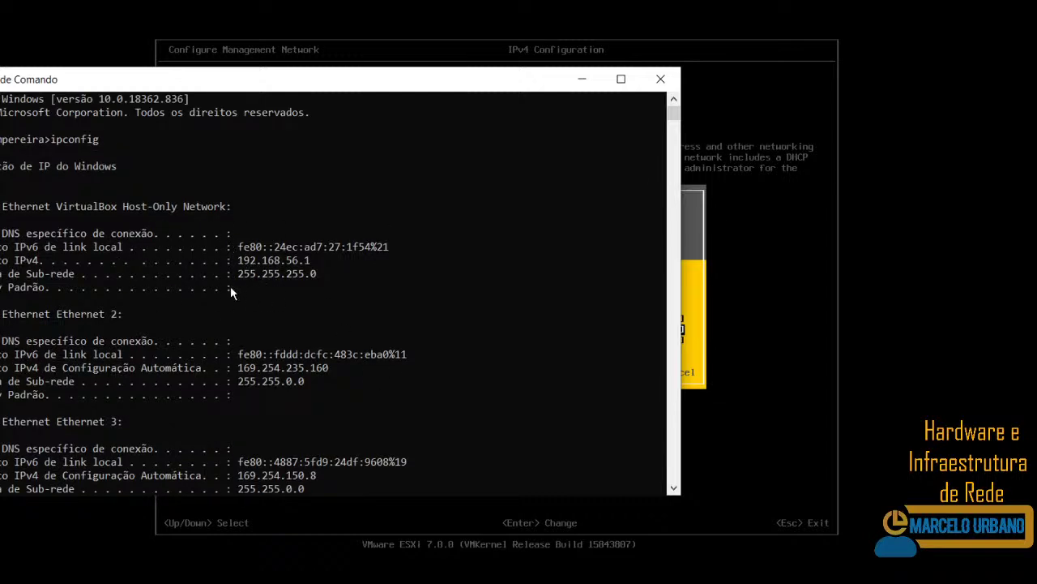
Step: Close Command Prompt and move to the IPv4 Address field of the ESXi IPv4 Configuration
left_click(660, 79)
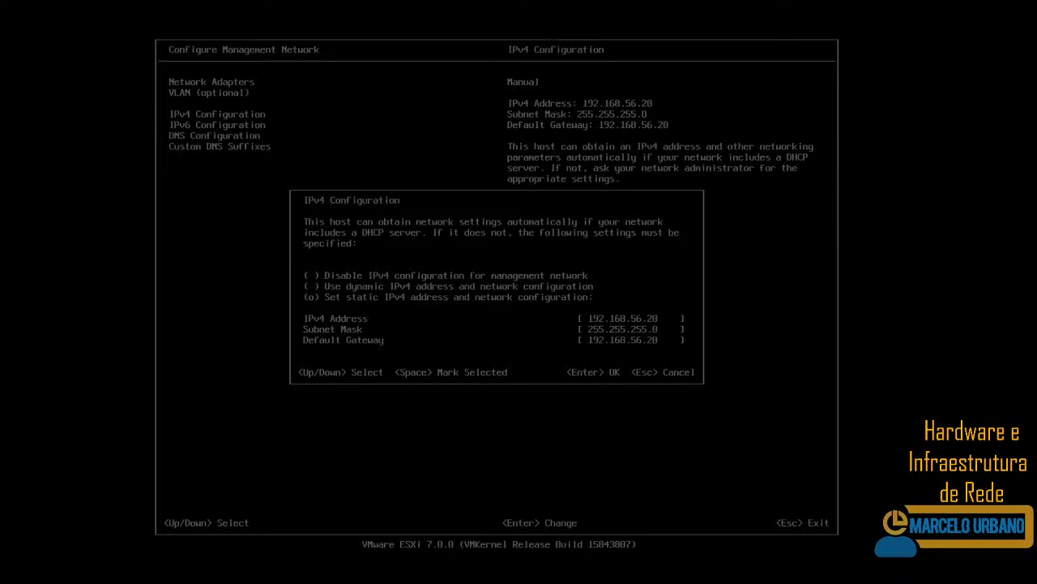
key("Return")
key("Return")
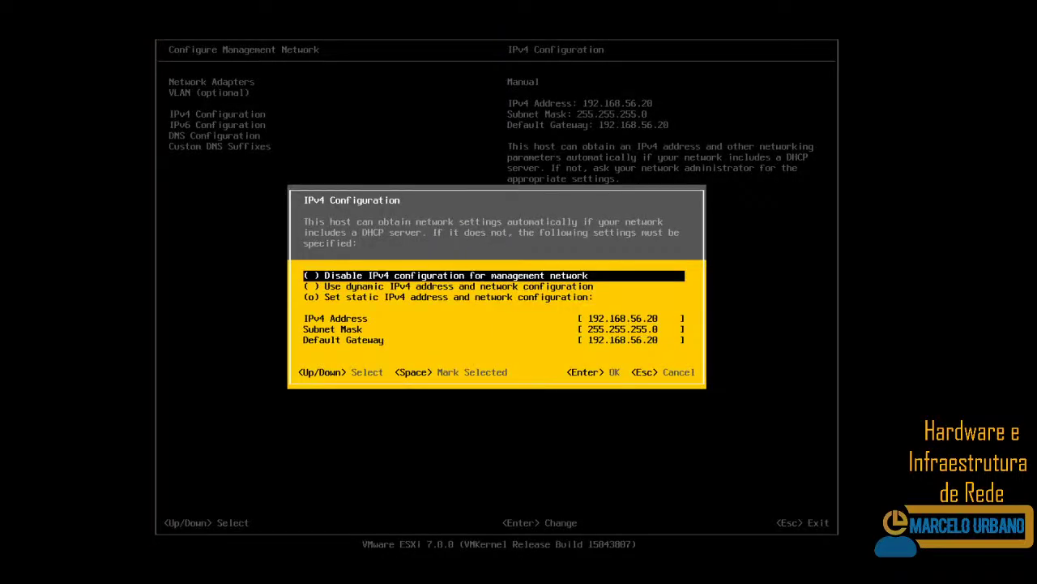
key("Down")
key("Down")
key("Down")
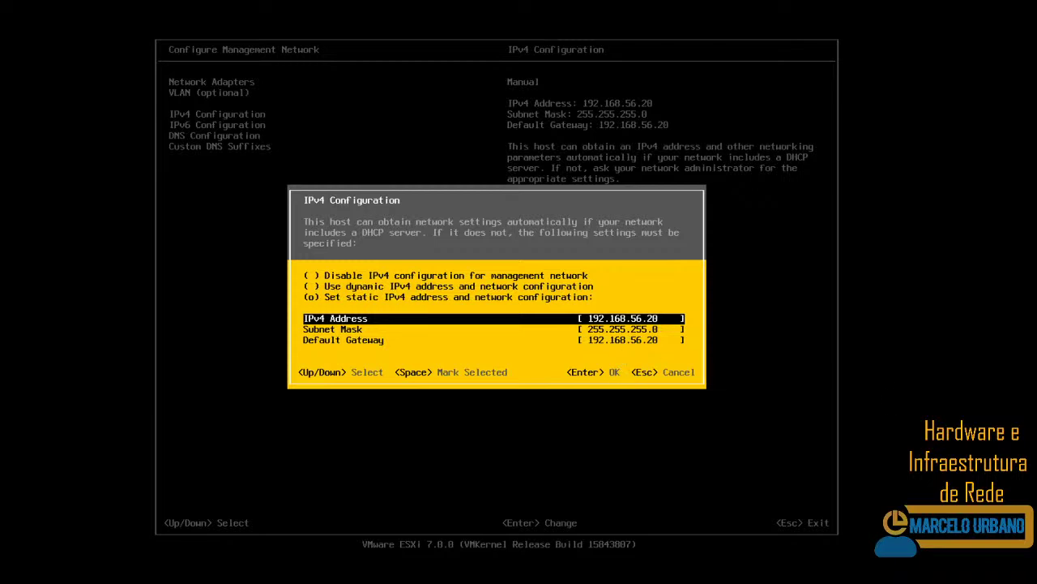
Step: Correct the ESXi static IPv4 address to 192.168.100.20
key("Down")
key("Up")
key("Return")
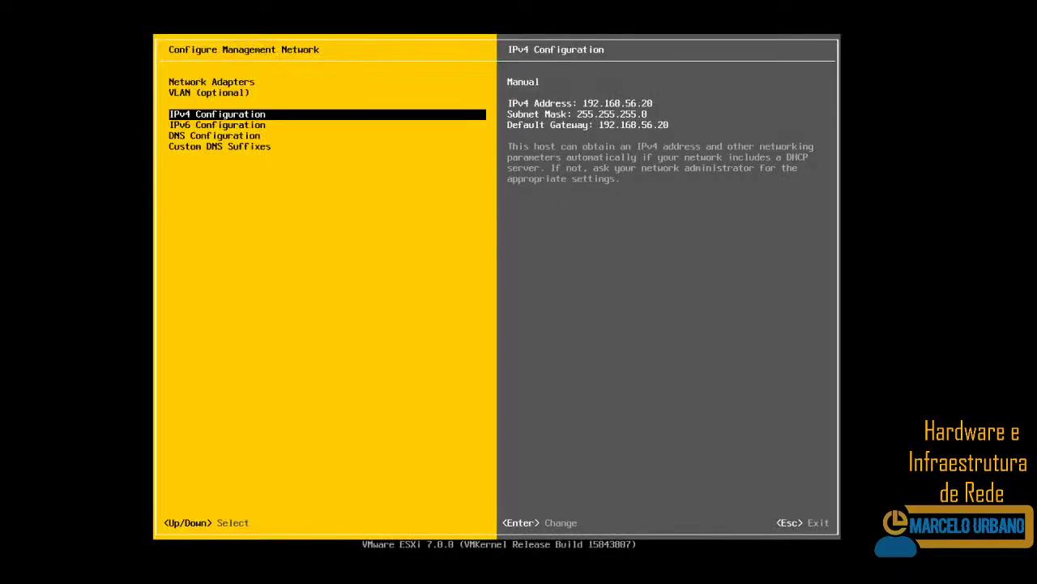
key("Return")
key("Down")
key("Down")
key("Down")
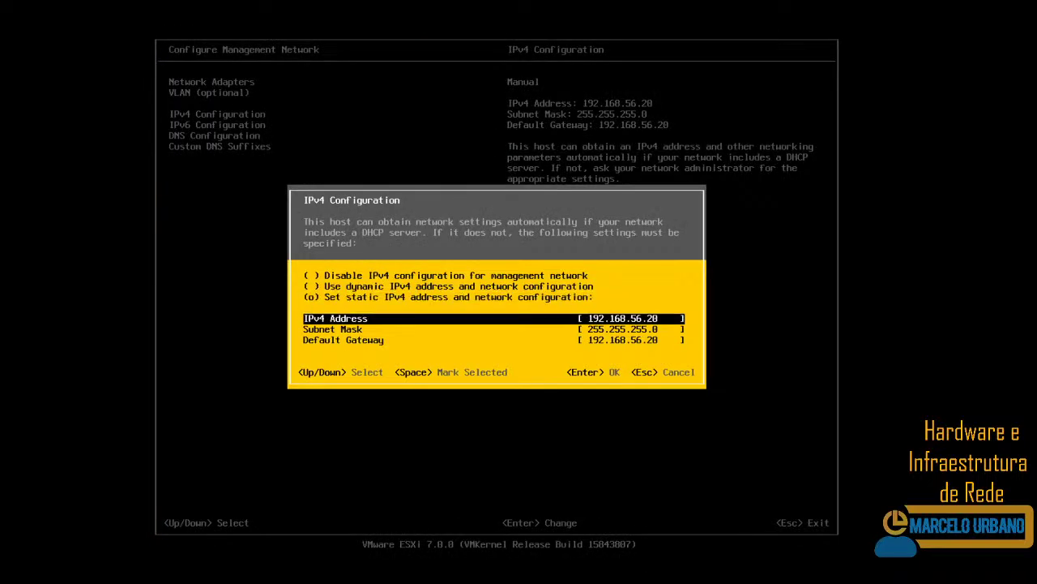
key("BackSpace")
type("10")
key("BackSpace")
key("BackSpace")
key("BackSpace")
key("BackSpace")
key("BackSpace")
type("0")
key("BackSpace")
key("BackSpace")
type("100.20")
Step: Set the default gateway to 192.168.100.20 and confirm the static IPv4 settings
key("Down")
key("Down")
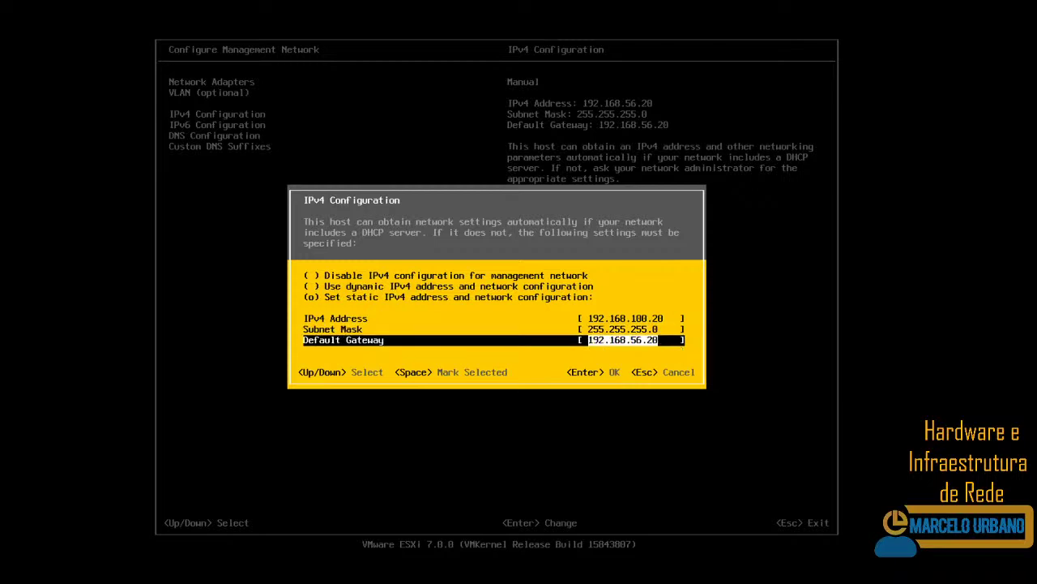
key("BackSpace")
type("192168")
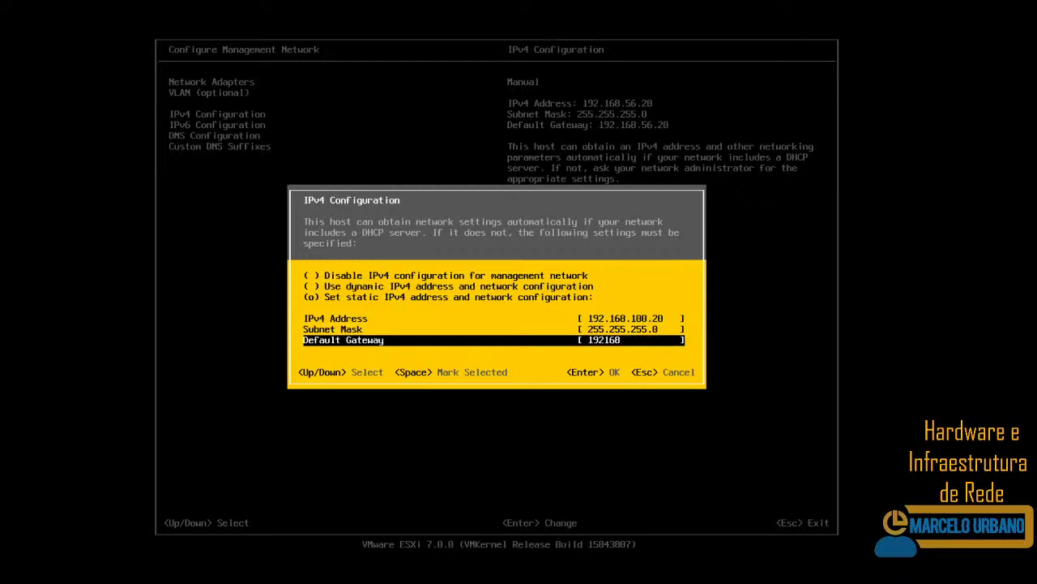
type(".")
type(".100.20")
key("Return")
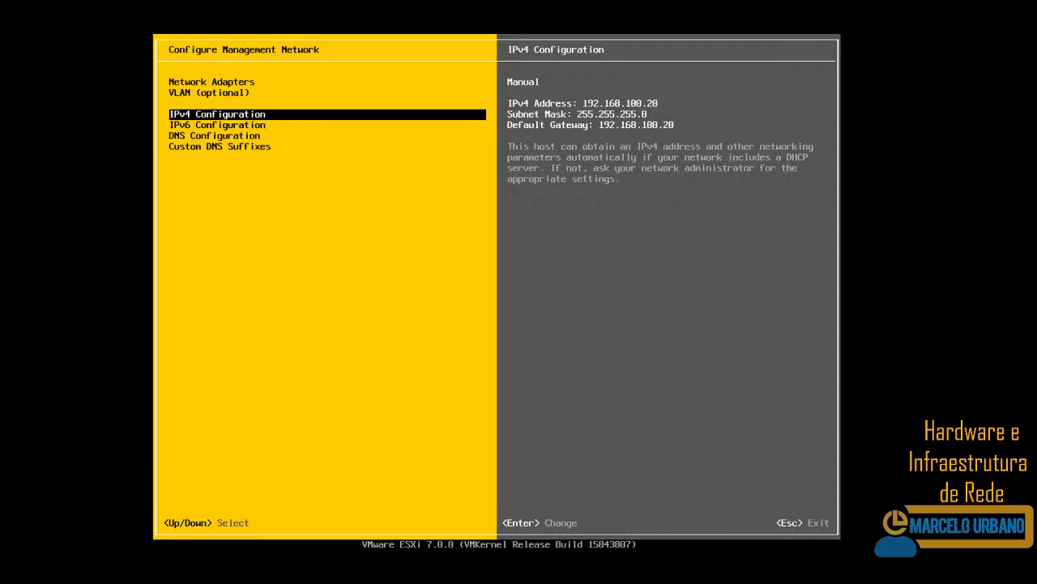
Step: Review the Network Adapters and VLAN settings unchanged, then leave the management network settings
key("Up")
key("Up")
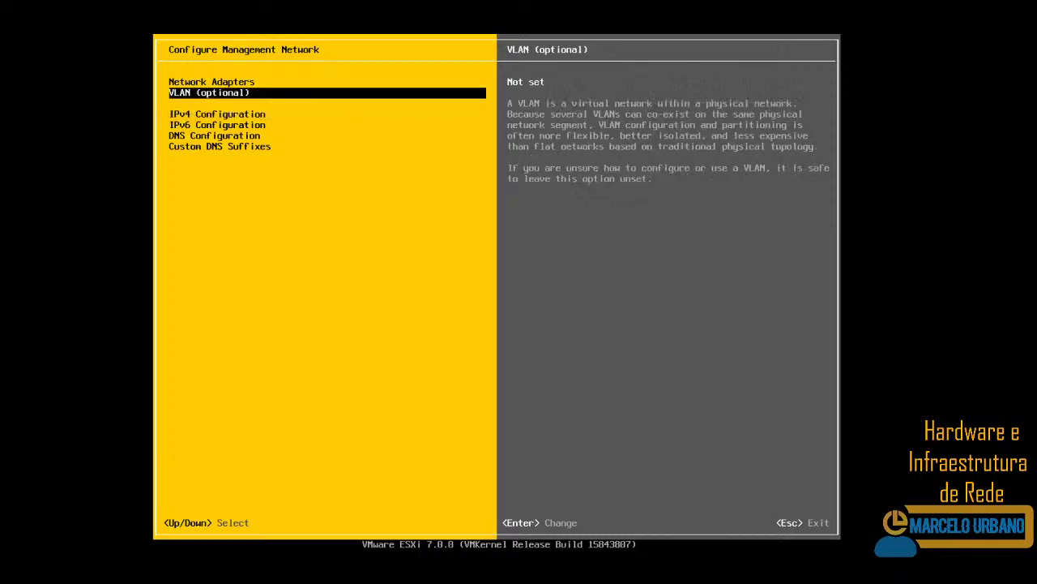
key("Return")
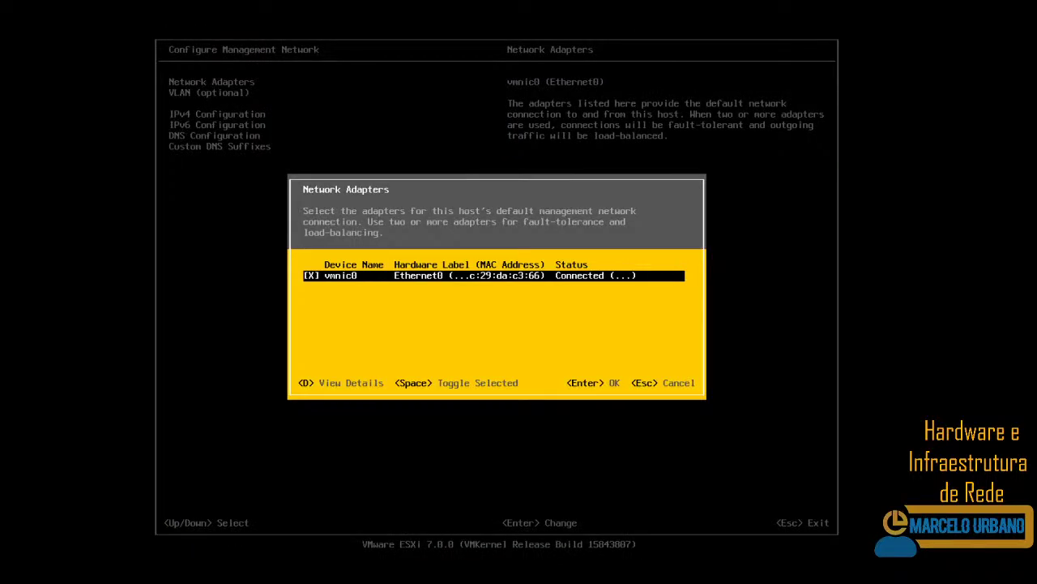
key("Escape")
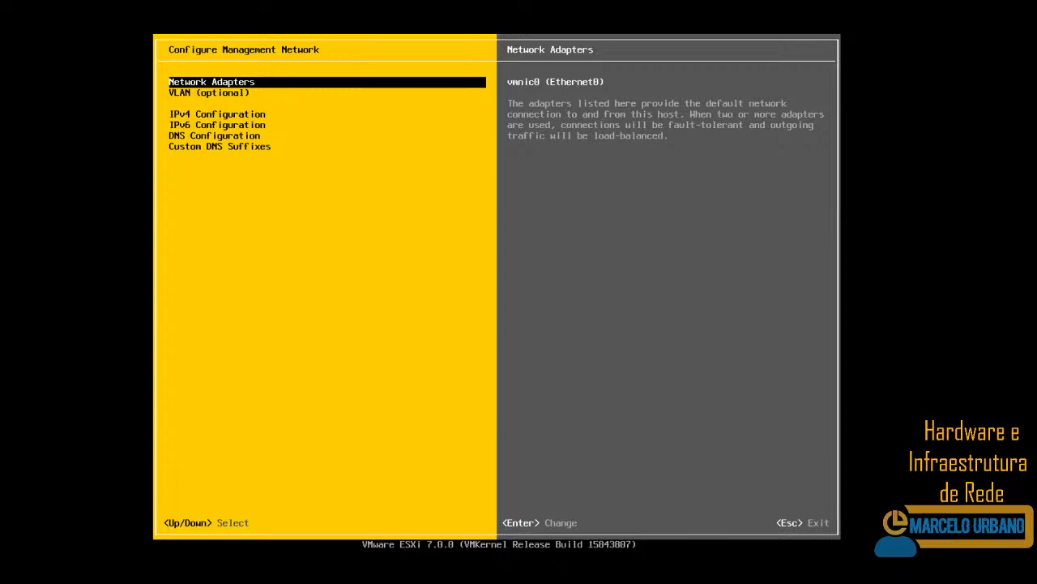
key("Down")
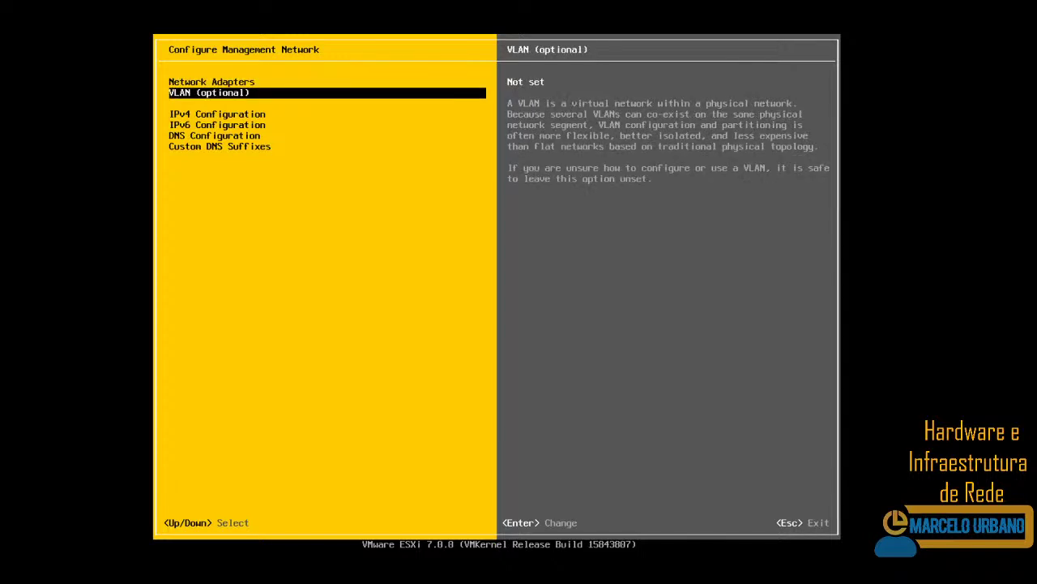
key("Escape")
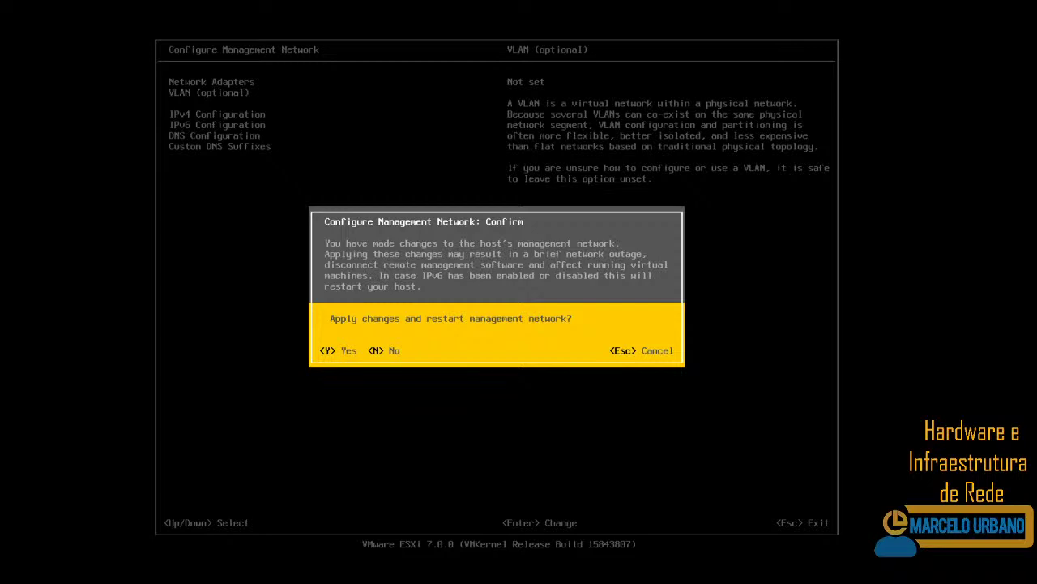
Step: Apply and restart the management network, then ping 192.168.100.20, fe80 and 8.8.8.8 in the network test
key("y")
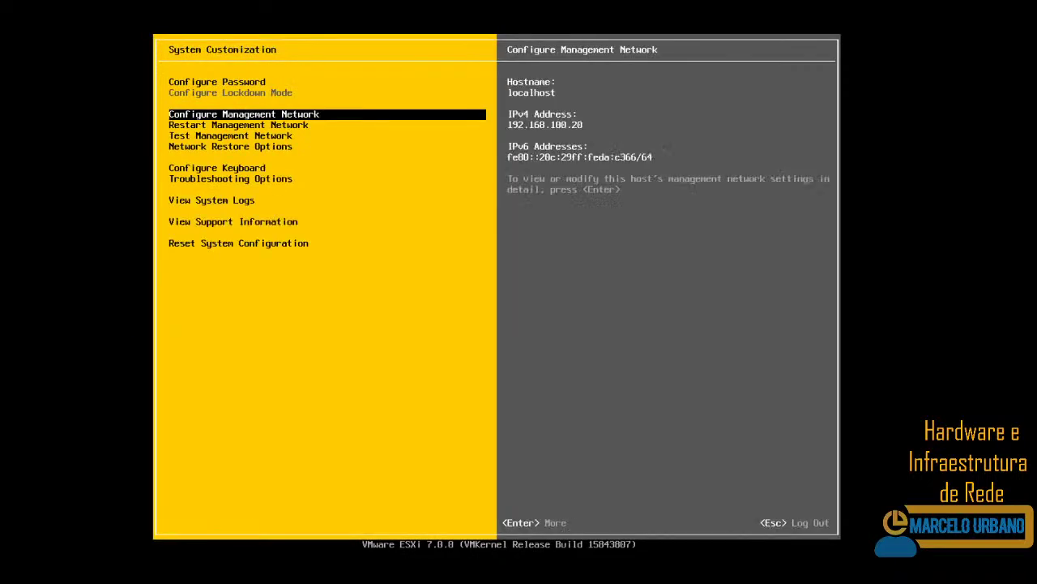
key("Down")
key("Down")
key("Return")
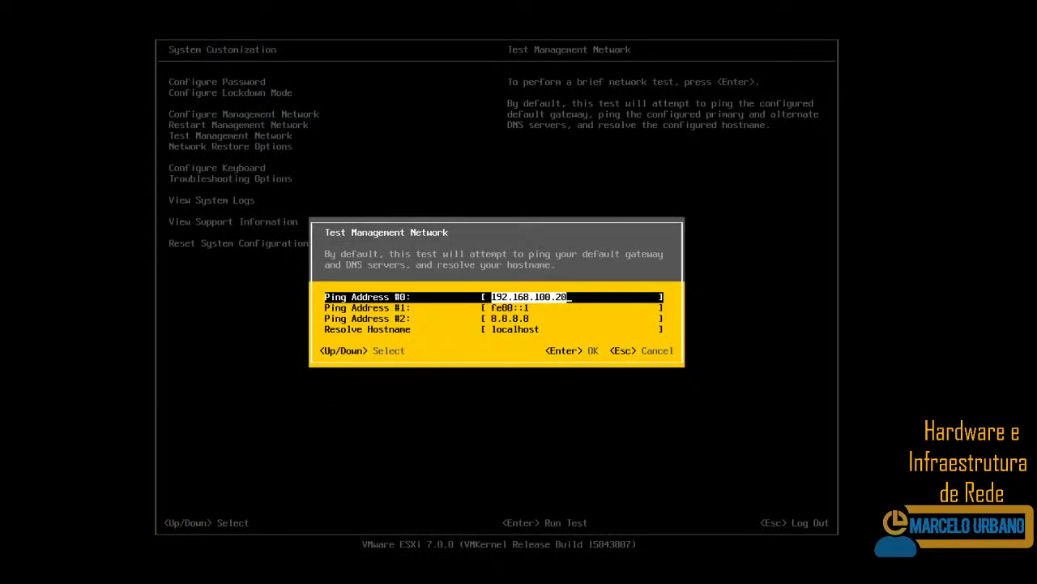
key("Return")
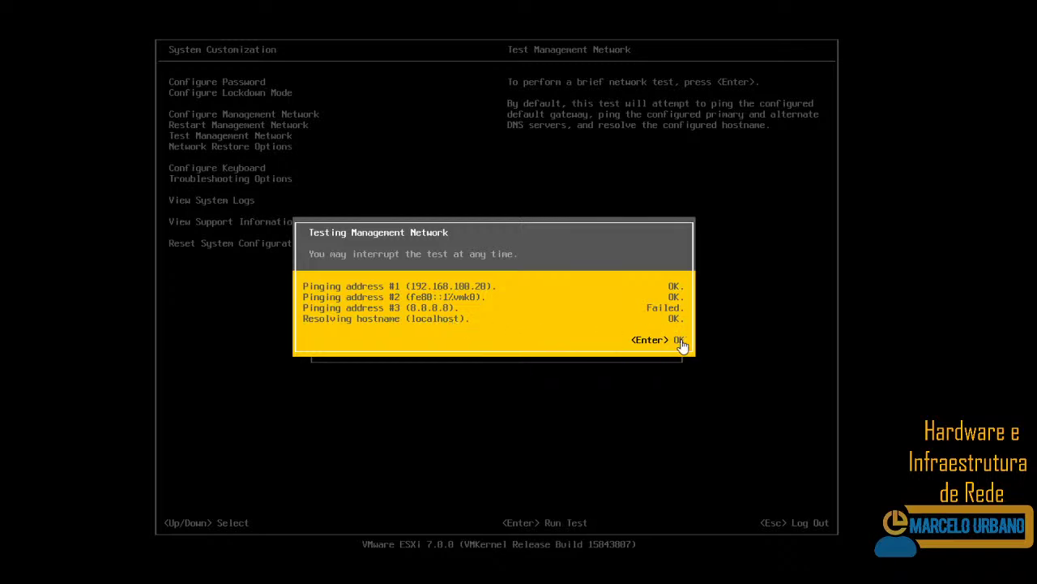
key("Return")
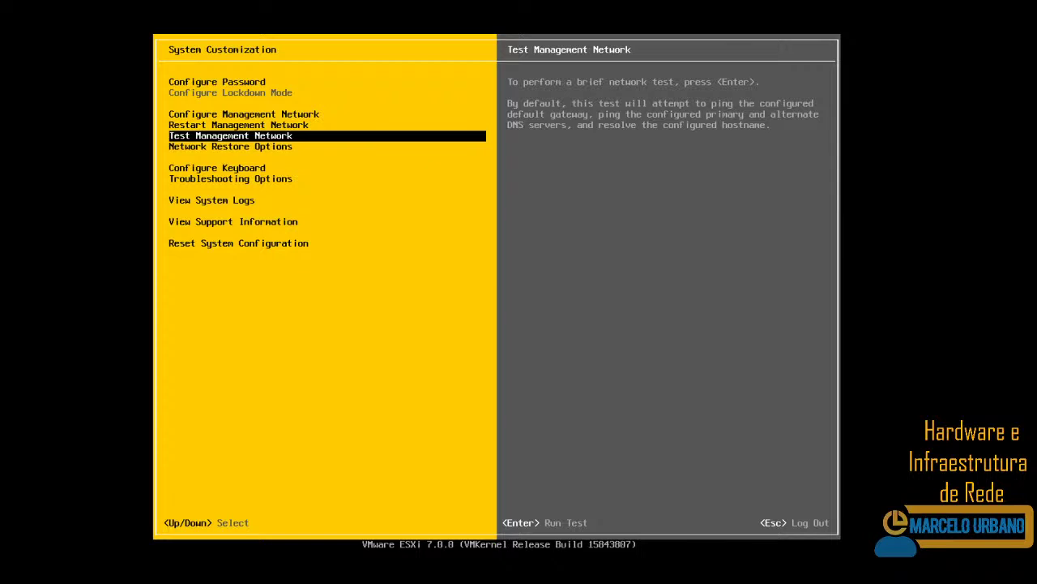
key("Return")
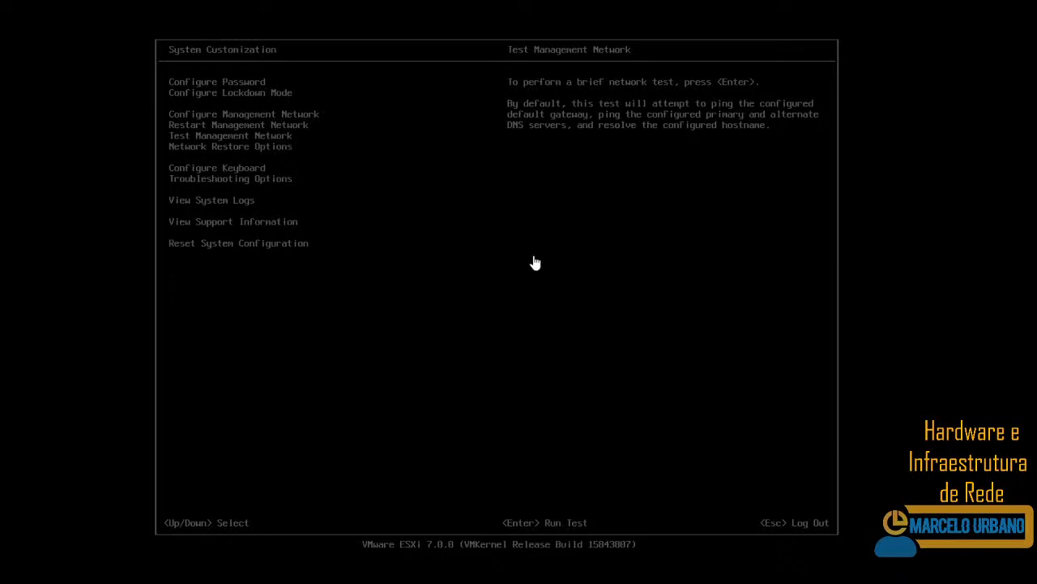
key("Return")
key("Down")
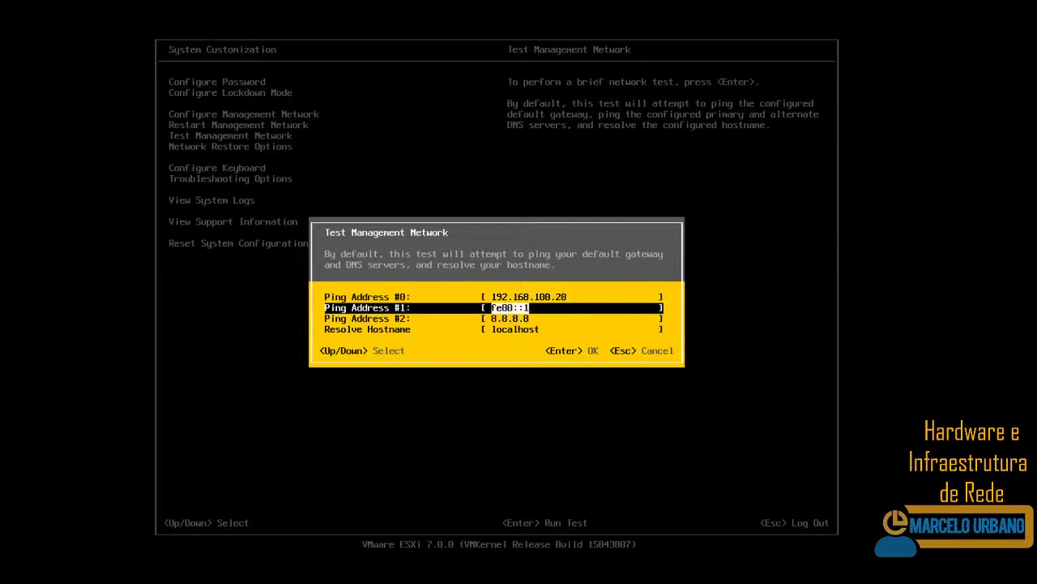
key("Escape")
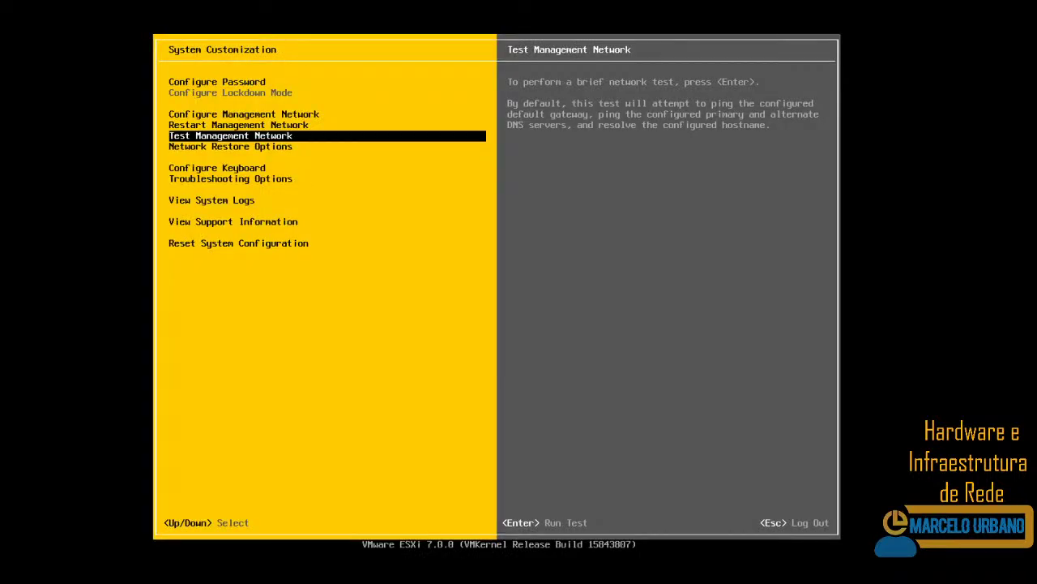
key("Up")
key("Down")
Step: Reopen Configure Management Network and look over the IPv4 settings without changing them
key("Up")
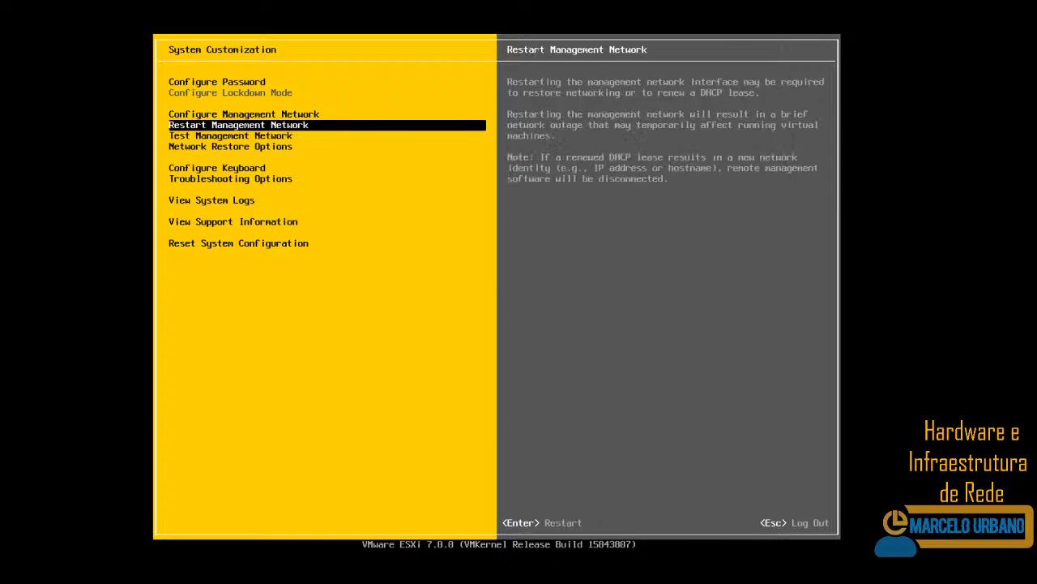
key("Up")
key("Return")
key("Down")
key("Down")
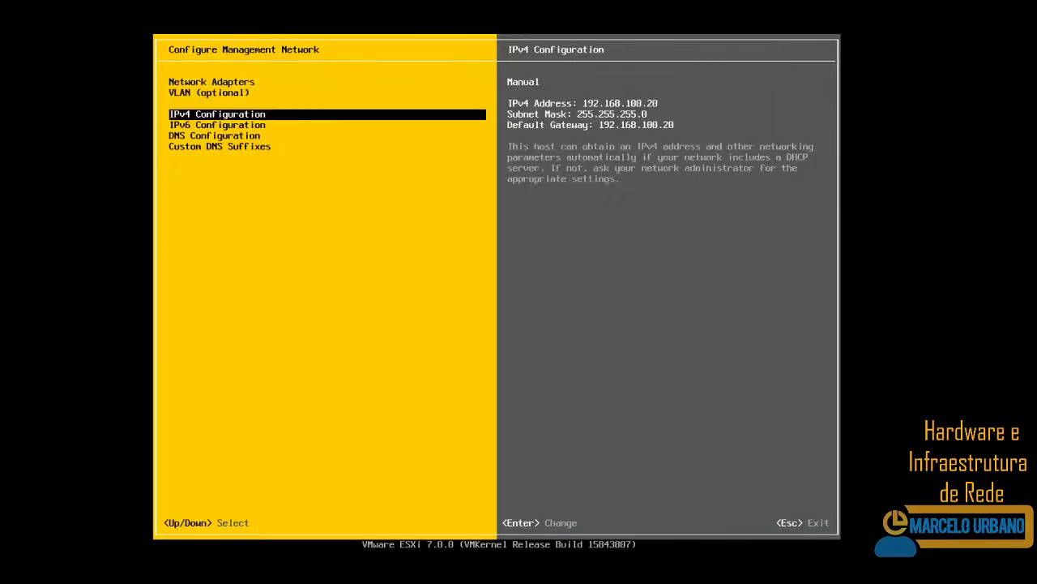
key("Return")
key("Down")
key("Down")
key("Down")
key("Down")
key("Down")
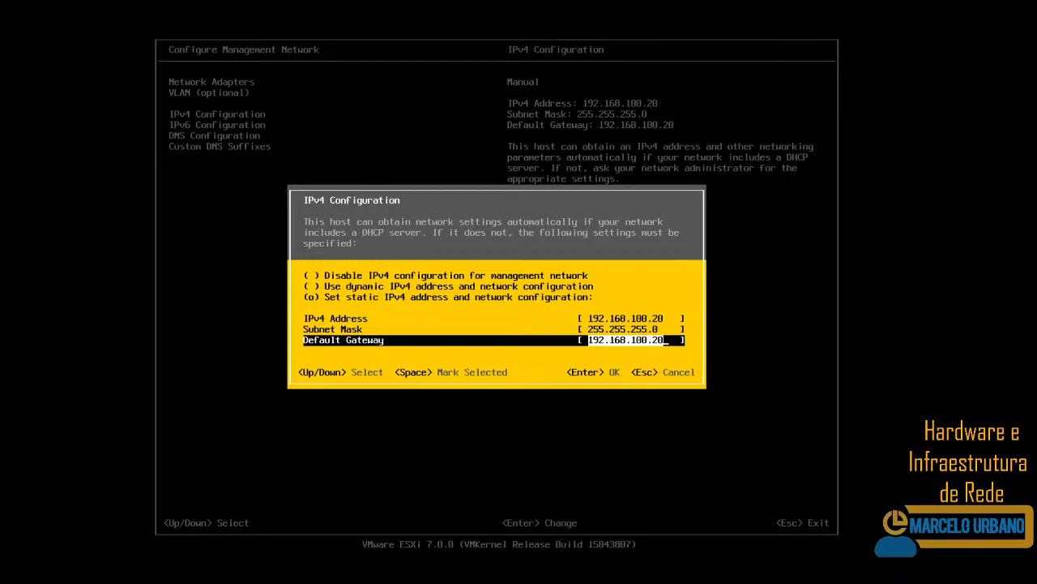
key("Escape")
Step: Inspect the DNS Configuration fields and close them unchanged
key("Down")
key("Down")
key("Return")
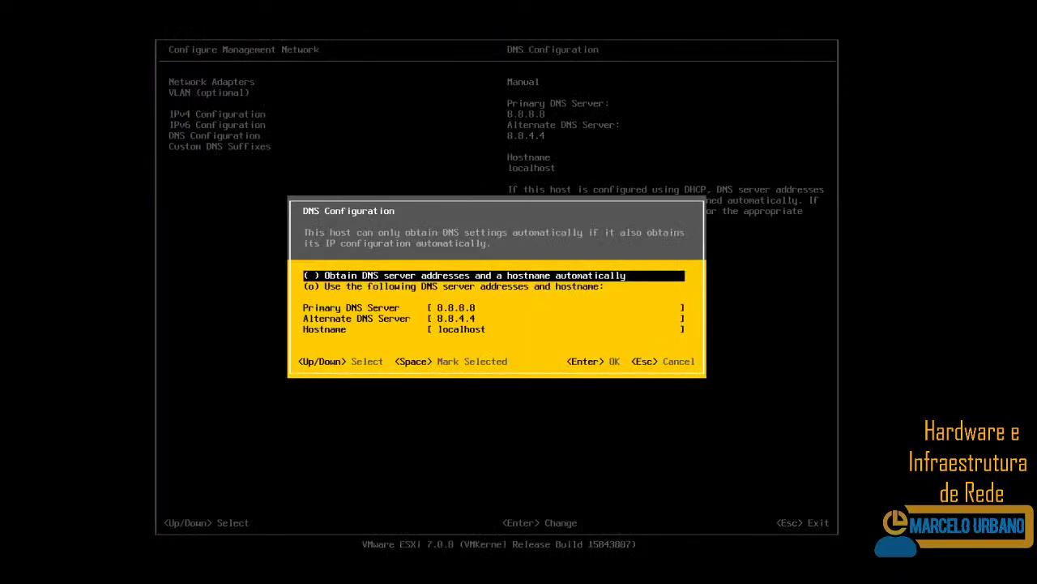
key("Down")
key("Down")
key("Down")
key("Up")
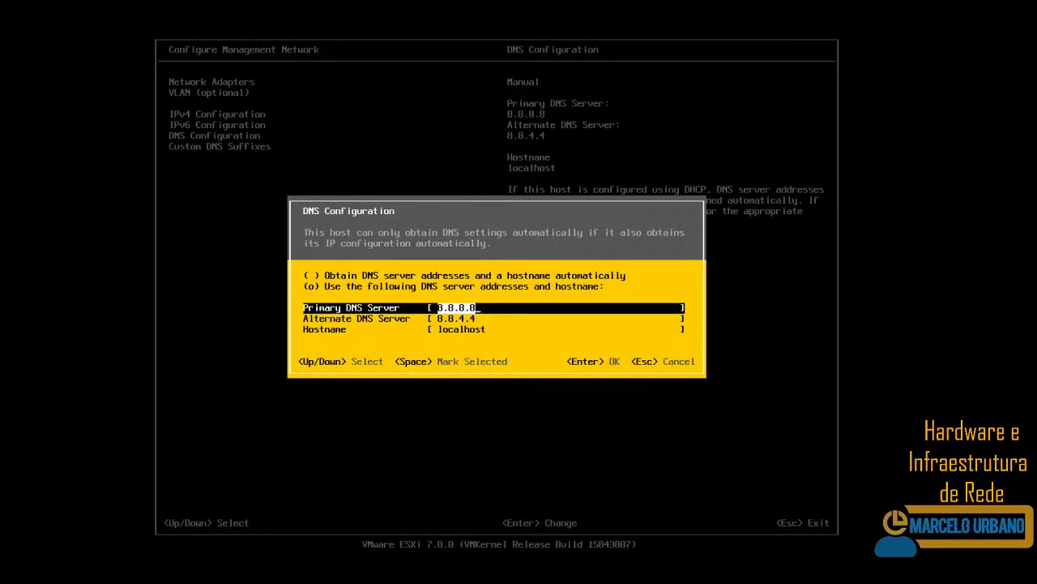
key("Up")
key("Up")
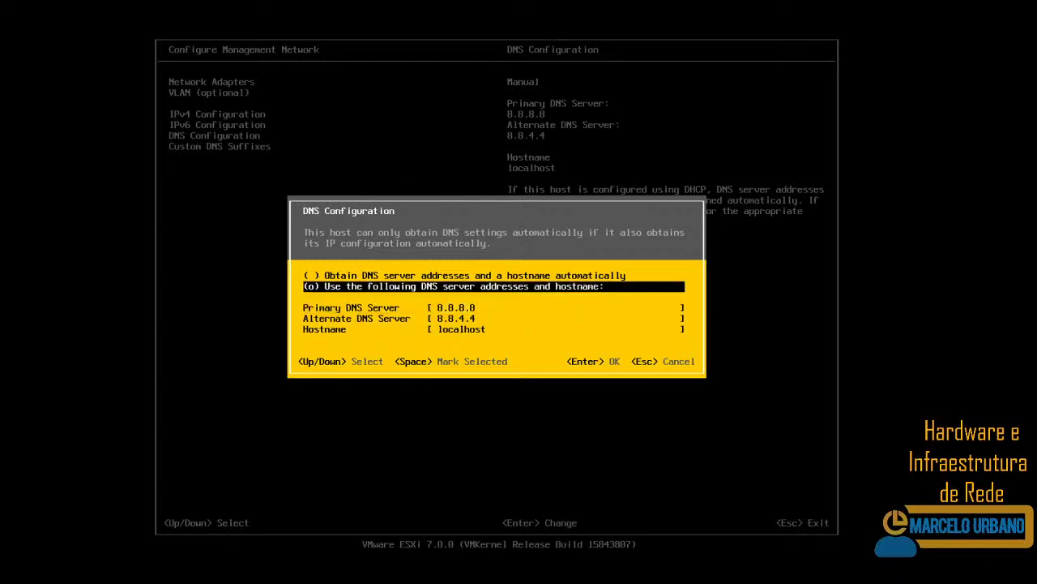
key("Escape")
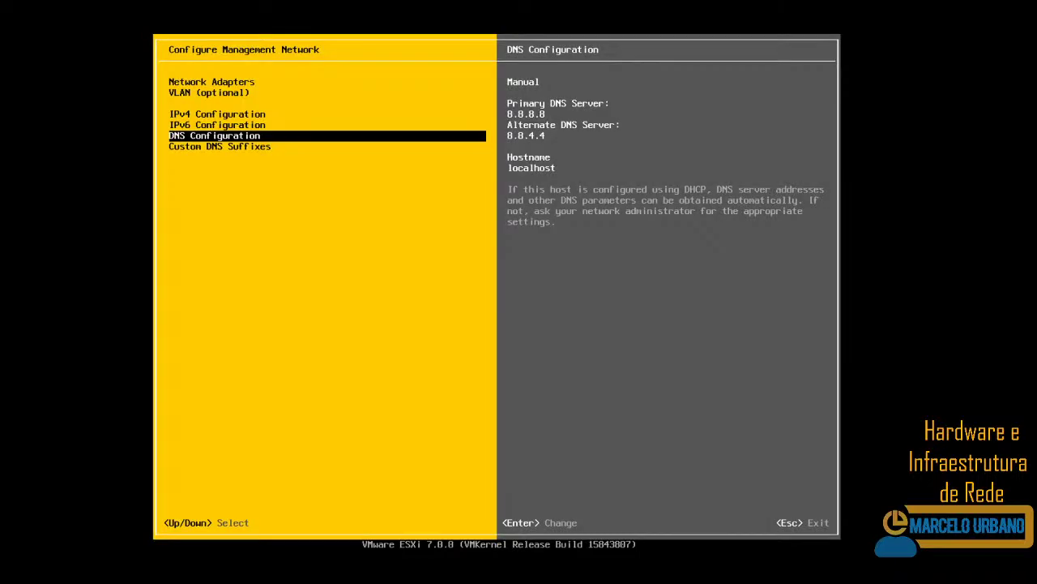
Step: Switch DNS Configuration to obtain DNS server addresses automatically and verify it
key("Return")
key("space")
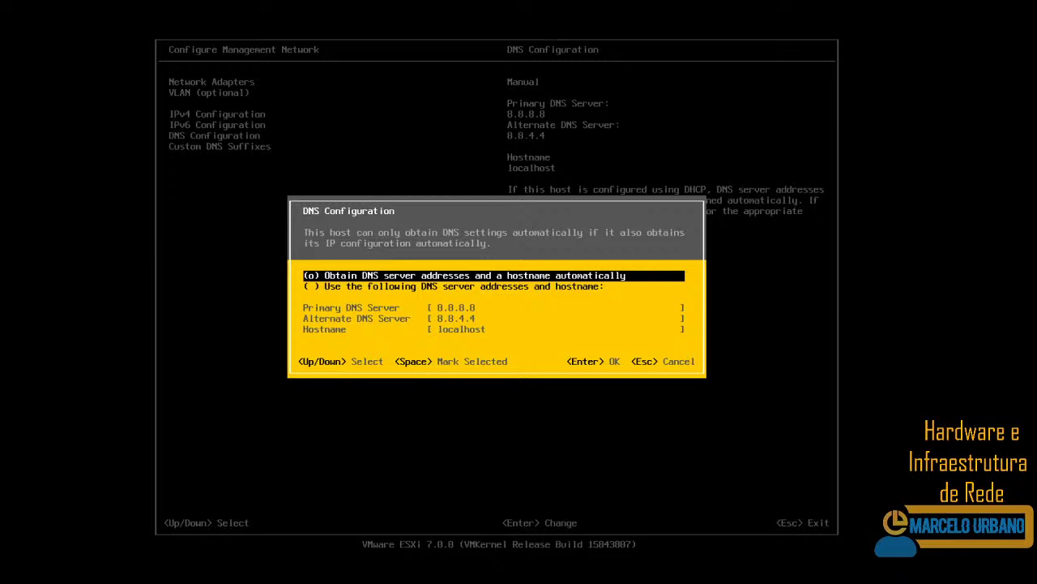
key("Return")
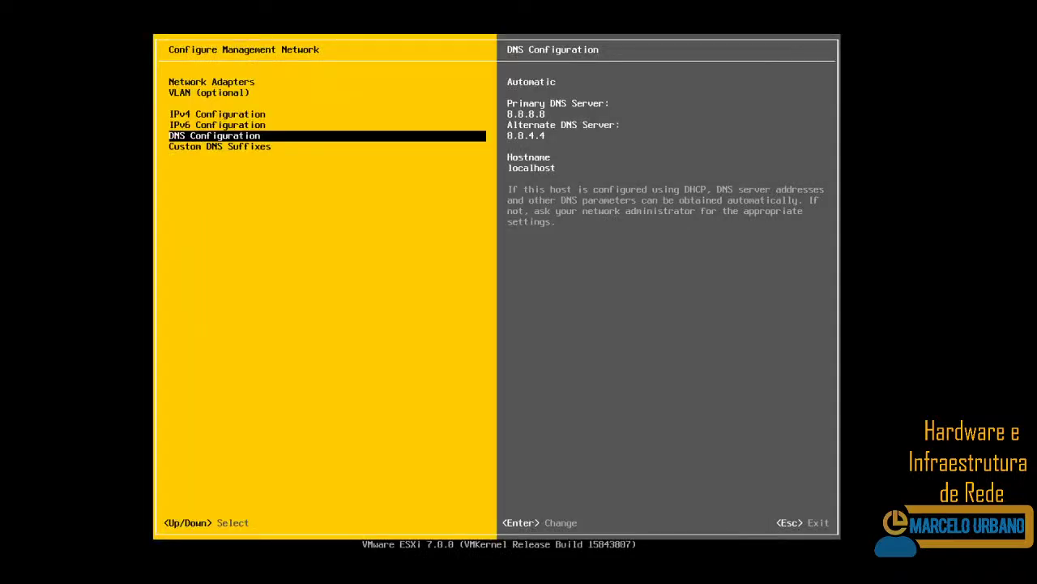
key("Return")
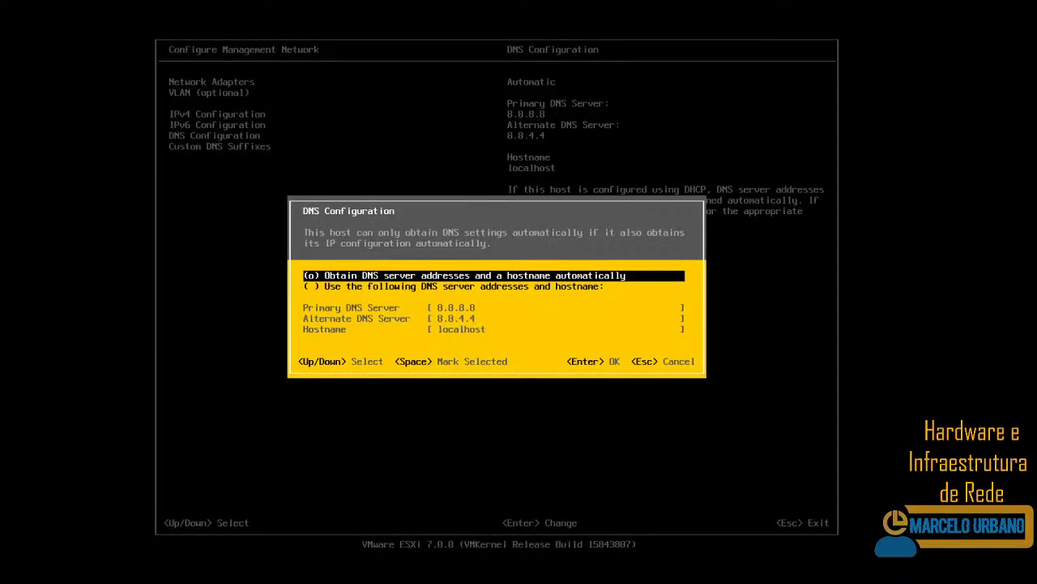
key("Escape")
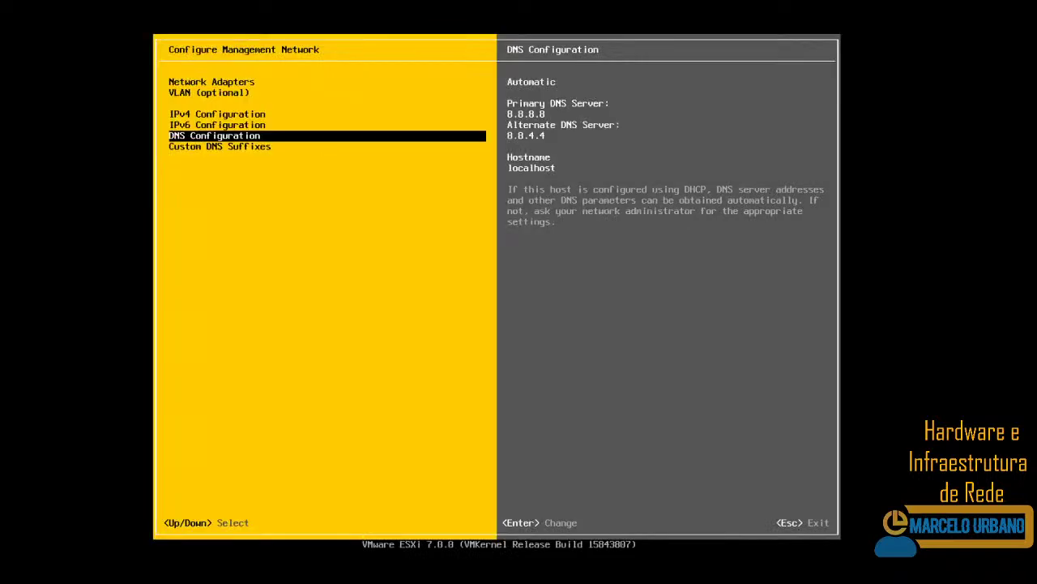
Step: Leave the management network settings and apply the changes with Y, restarting the network
key("Escape")
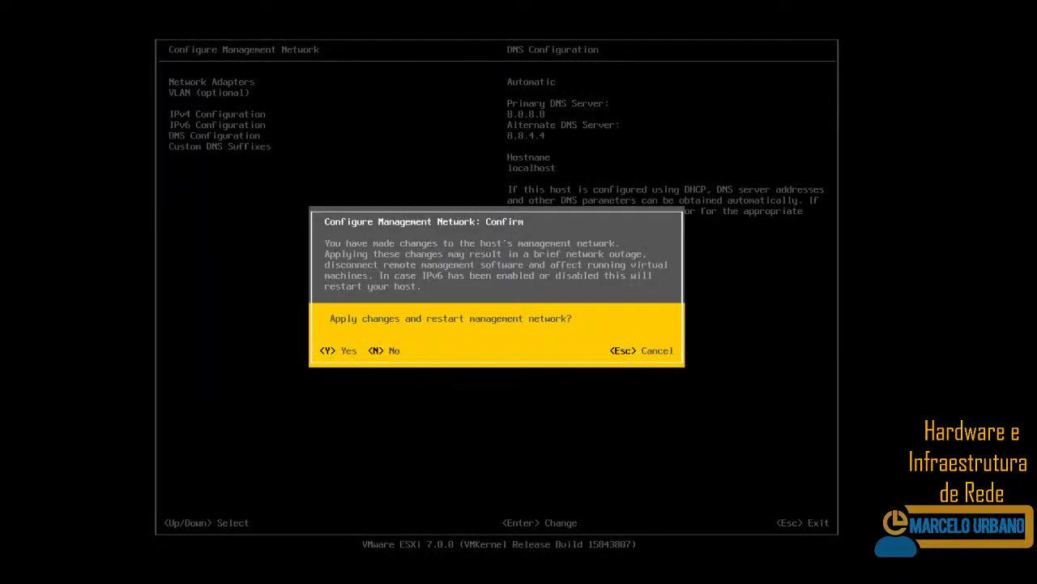
key("Escape")
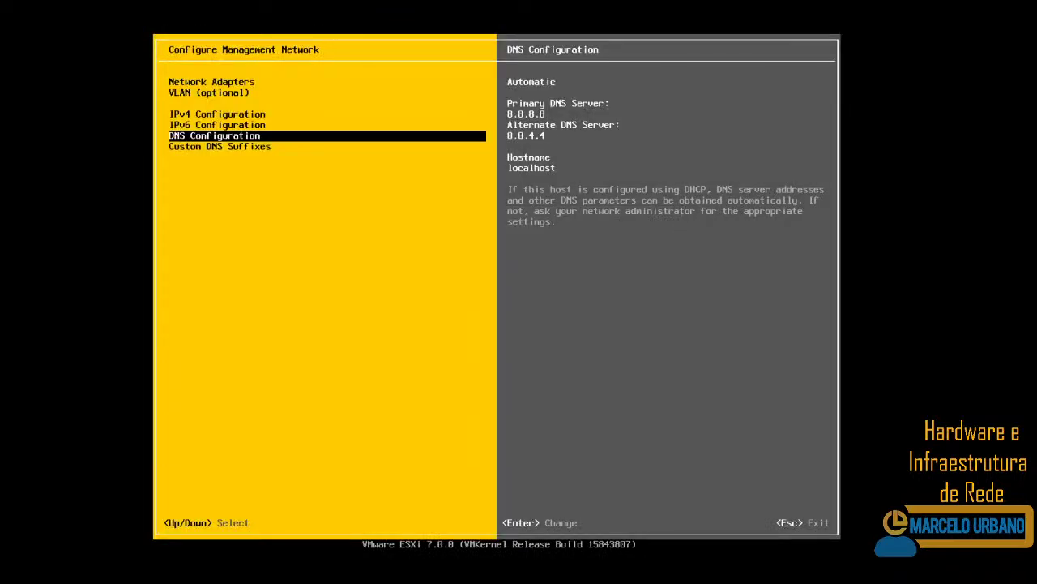
key("Escape")
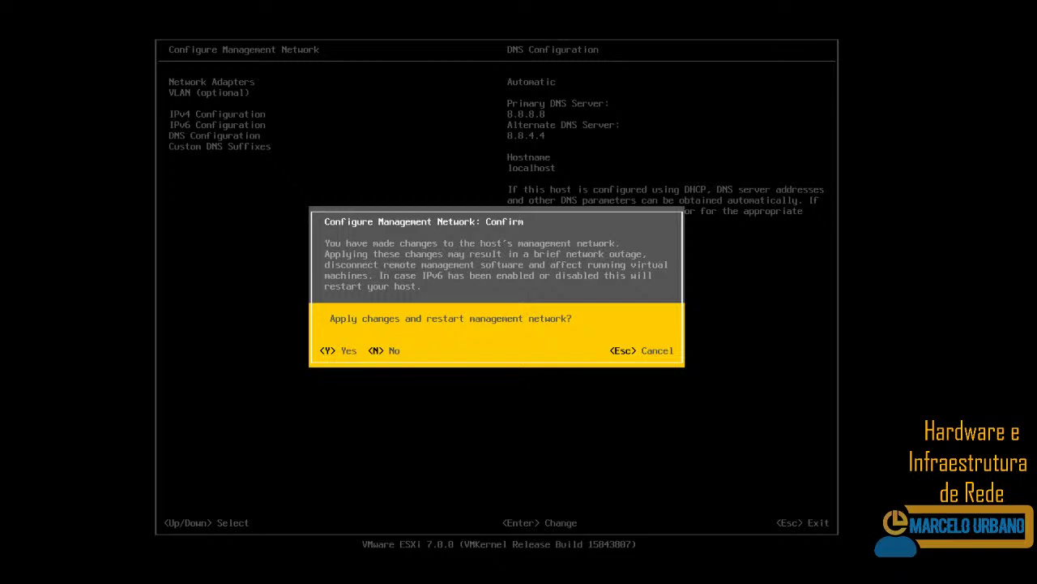
key("y")
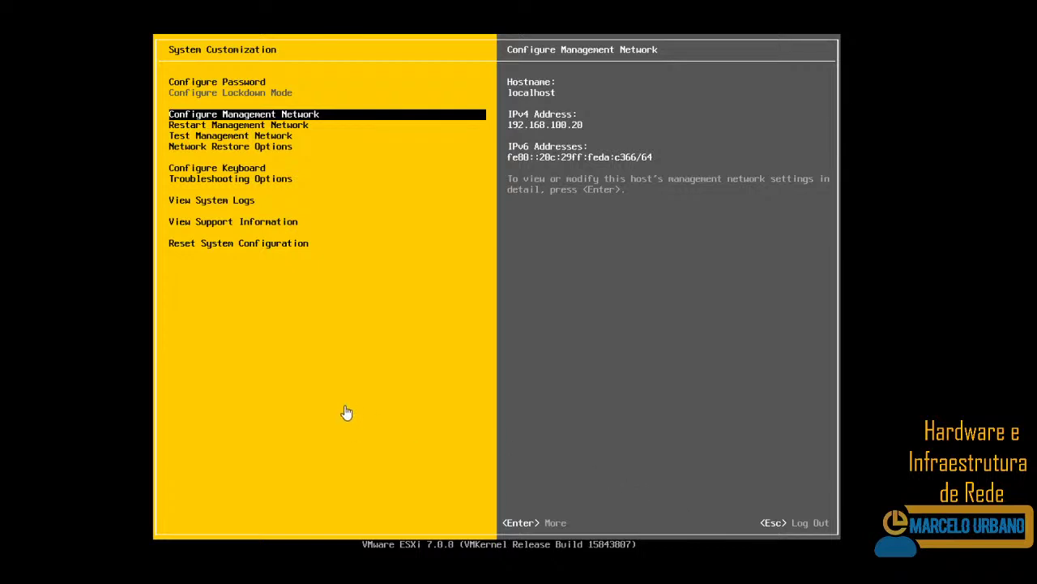
Step: Run Test Management Network again and close its ping results
key("Down")
key("Down")
key("Down")
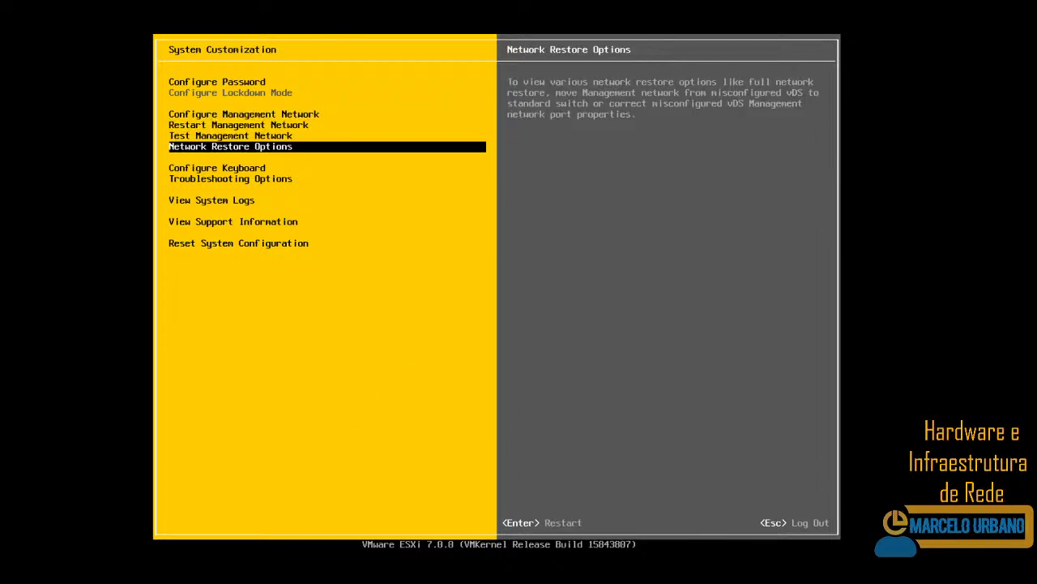
key("Up")
key("Return")
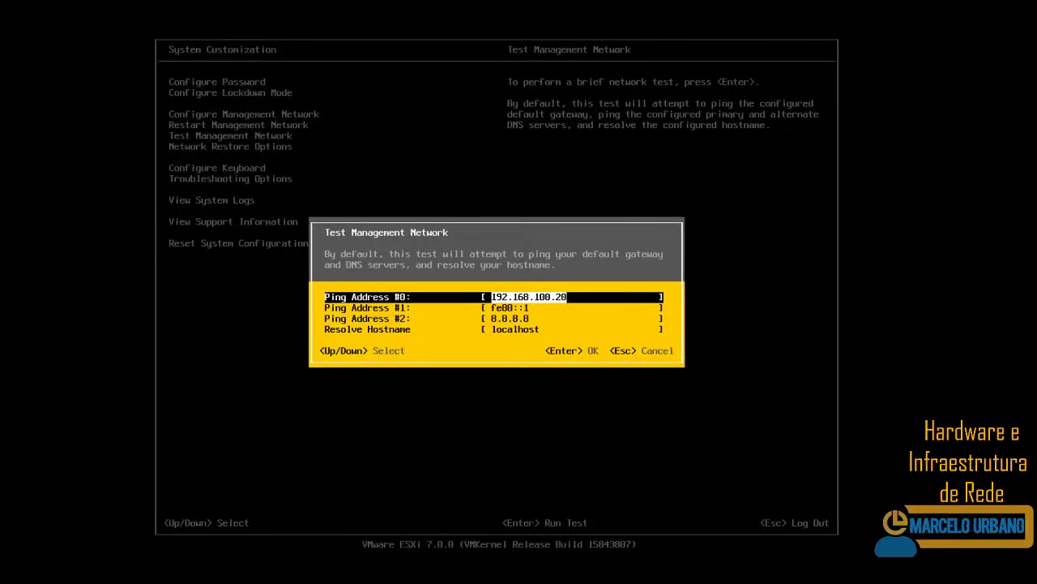
key("Return")
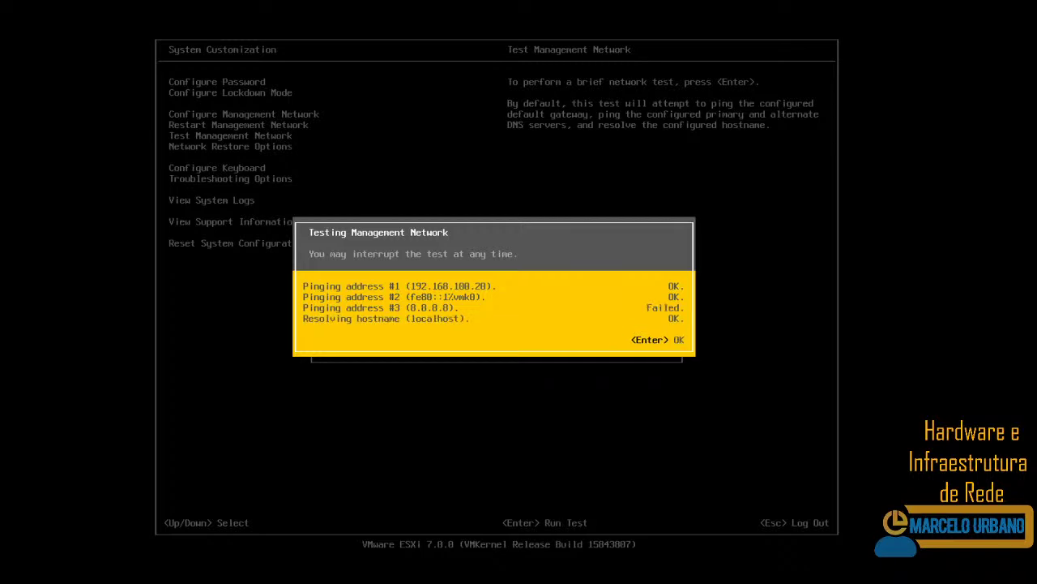
key("Return")
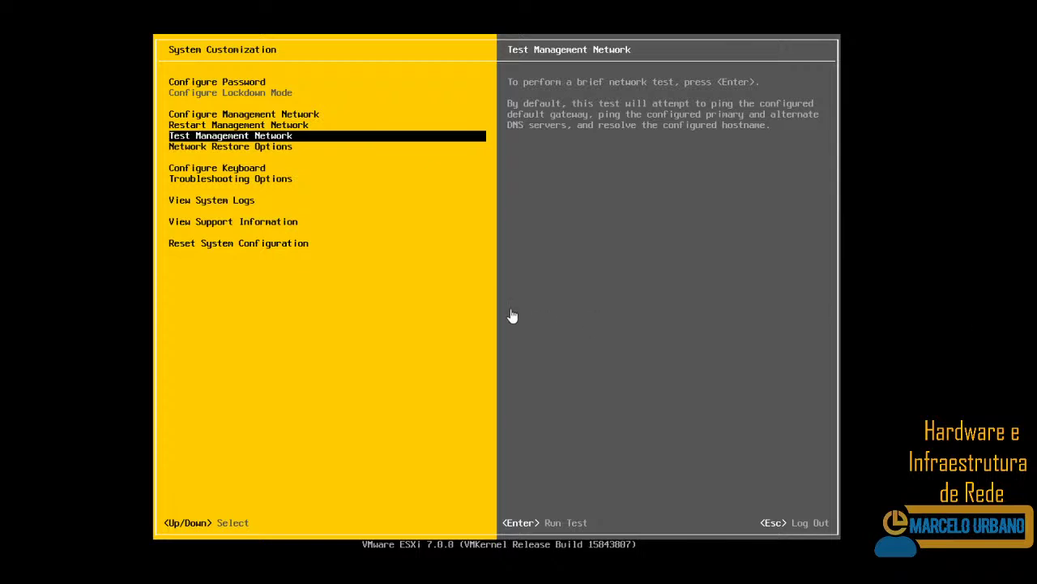
Step: Check IPv4 Configuration shows 192.168.100.20, mask 255.255.255.0, gateway 192.168.100.20, keeping them
key("Up")
key("Up")
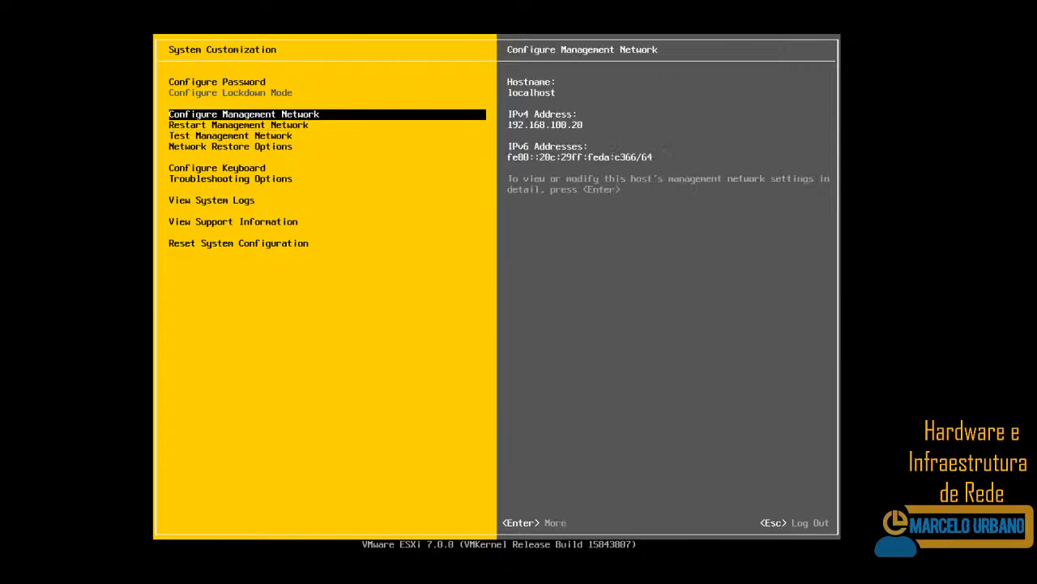
key("Return")
key("Down")
key("Down")
key("Return")
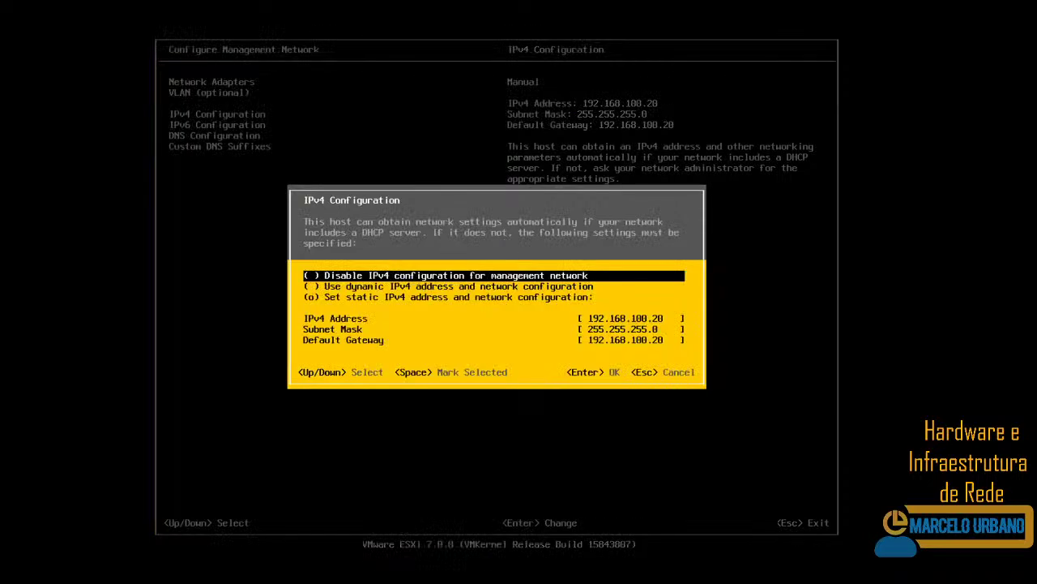
key("Down")
key("Down")
key("Down")
key("Down")
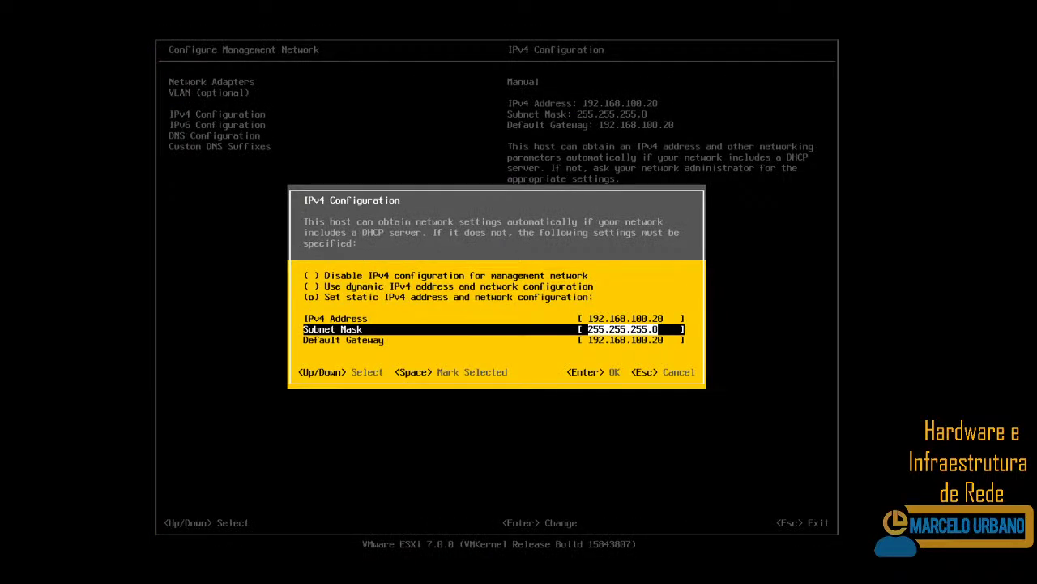
key("Down")
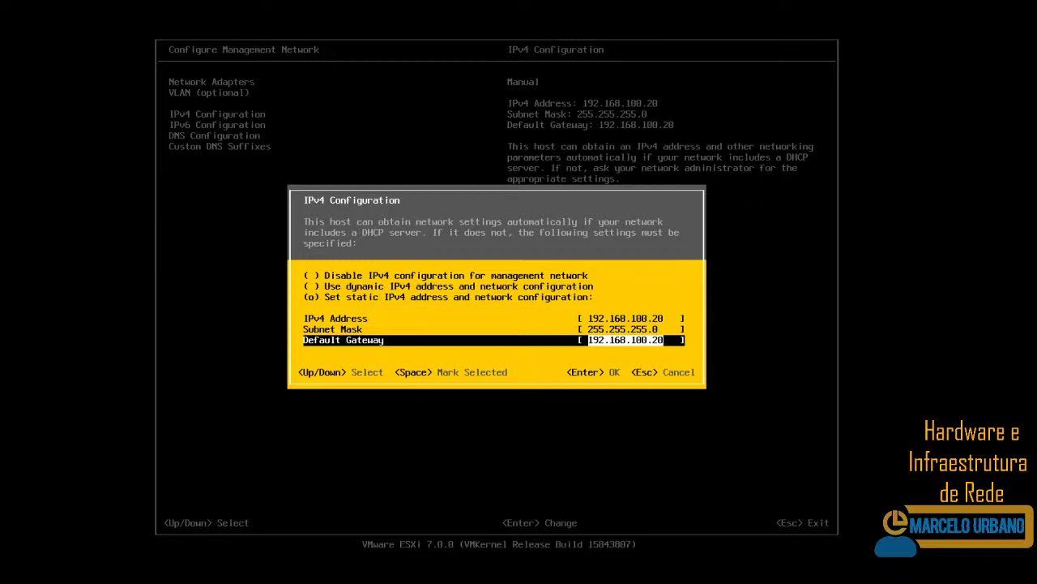
key("Return")
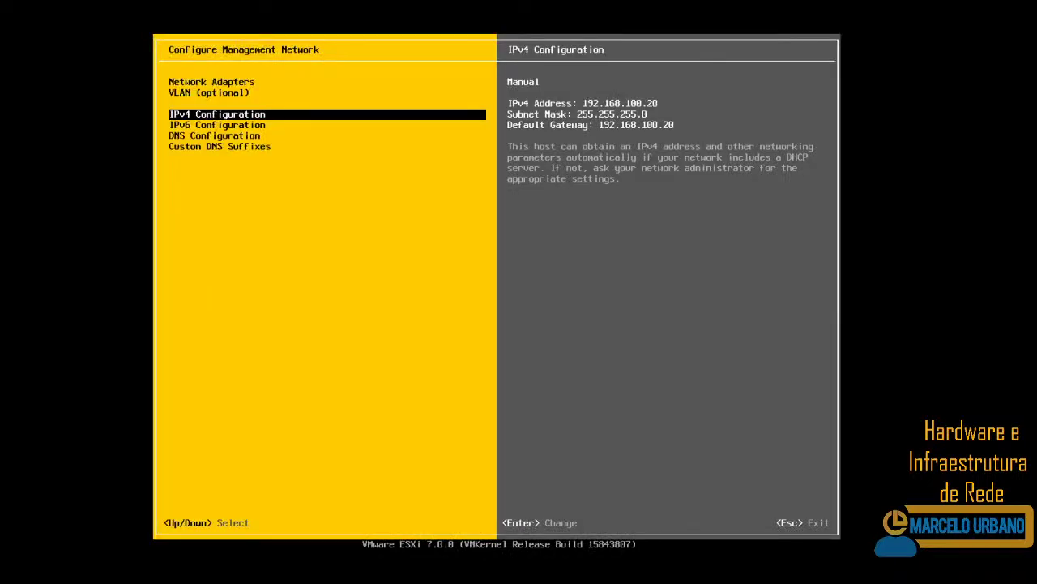
Step: Open Network Connections and select, then deselect, the Ethernet 2–4 and VirtualBox Host-Only adapters
left_click(553, 261)
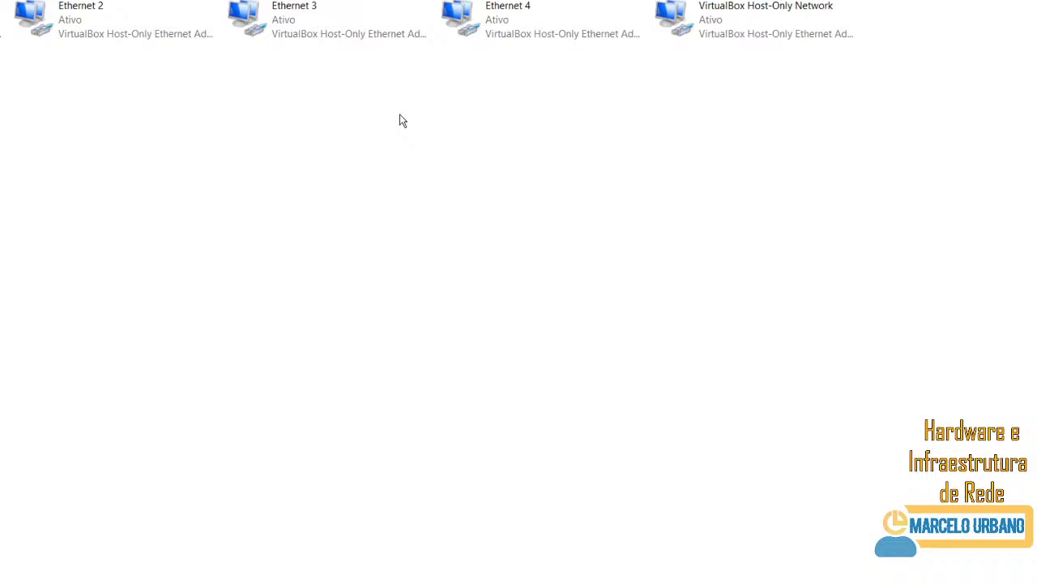
left_click_drag(901, 97, 74, 34)
left_click(419, 207)
left_click(235, 579)
left_click_drag(35, 107, 948, 12)
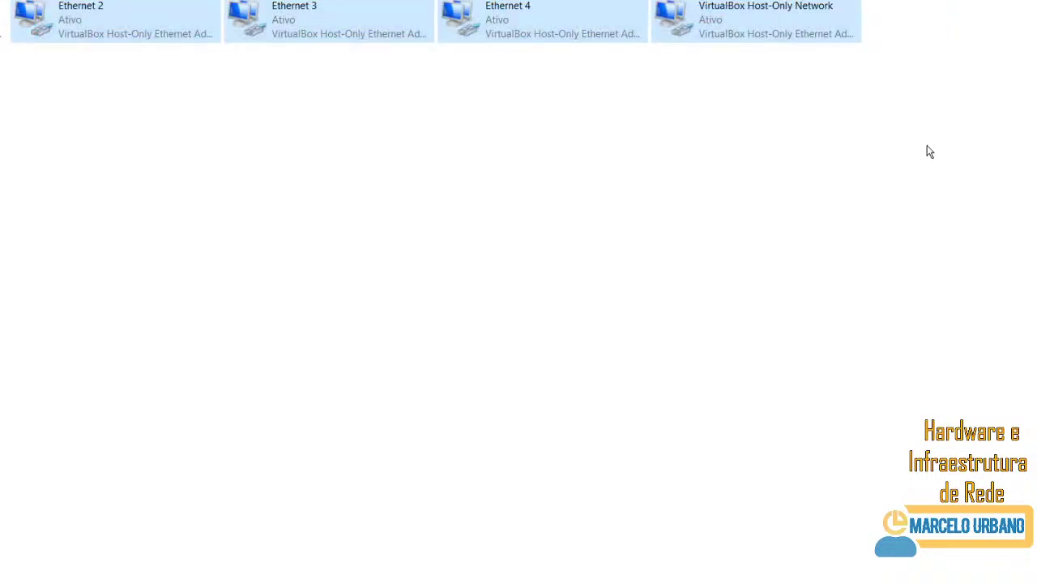
left_click_drag(966, 112, 22, 10)
left_click(204, 220)
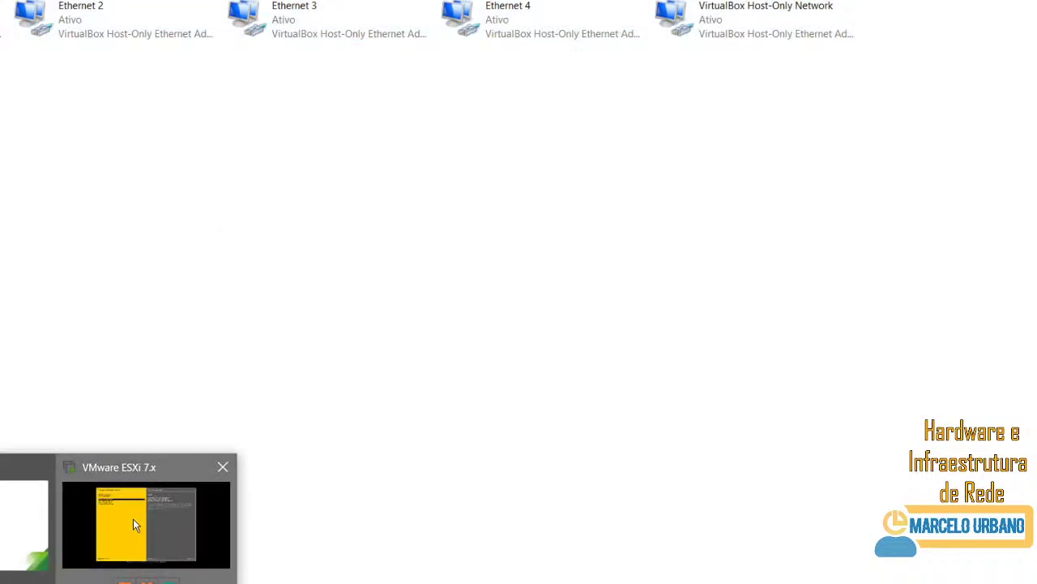
Step: Check VMnet0's bridged adapter list, keep the Intel Ethernet adapter, then switch VMnet0 to NAT
left_click(133, 519)
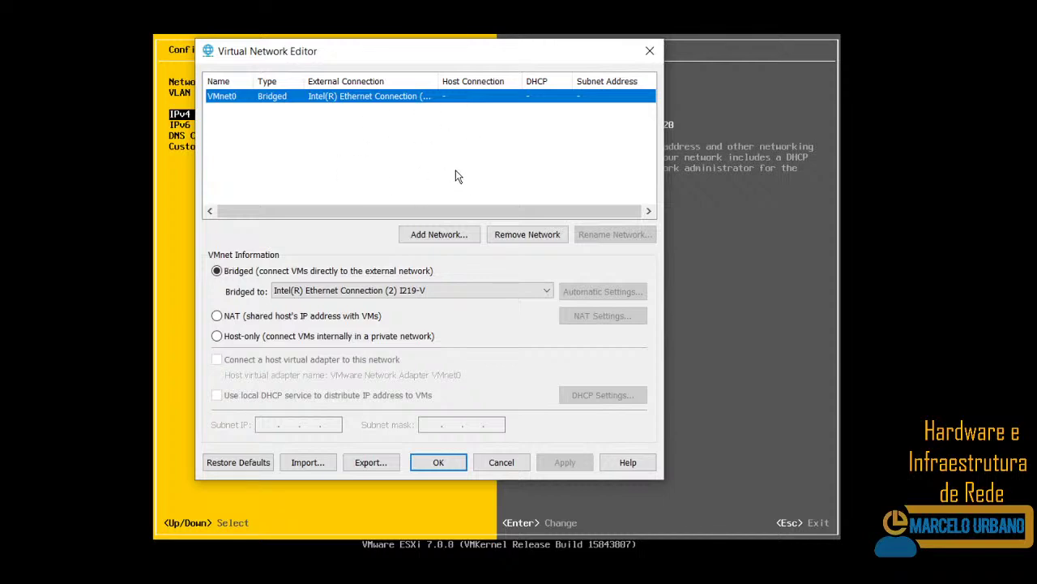
left_click(388, 292)
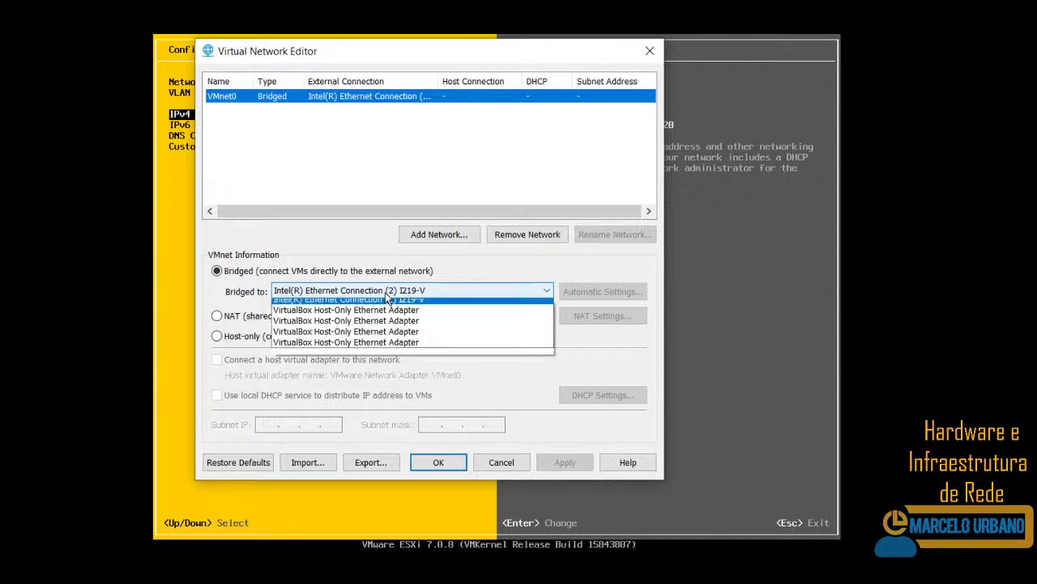
left_click(387, 295)
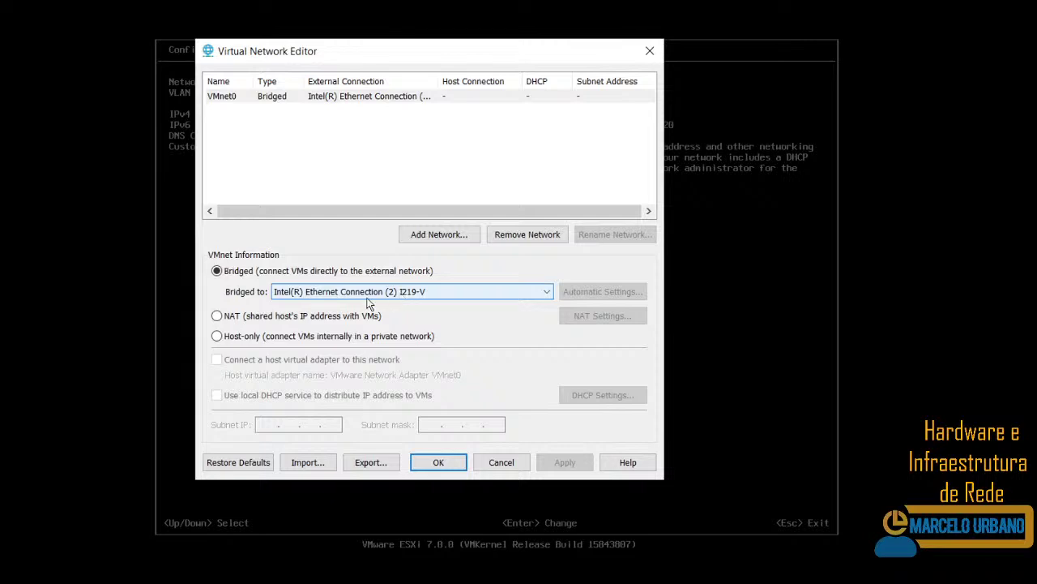
left_click(270, 318)
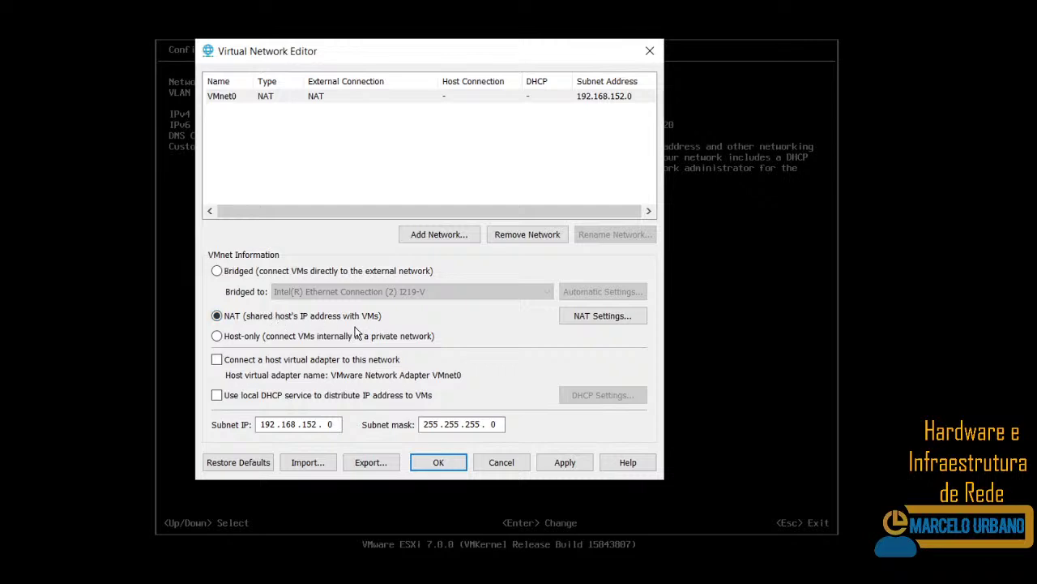
Step: Try editing the NAT gateway to 100.20 and close NAT Settings without saving
left_click(621, 319)
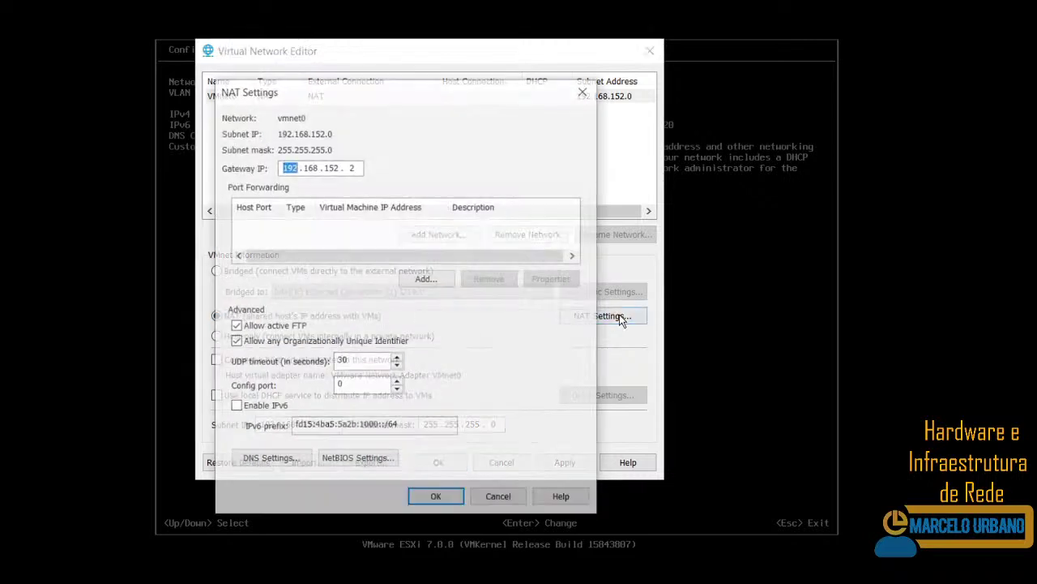
left_click(330, 166)
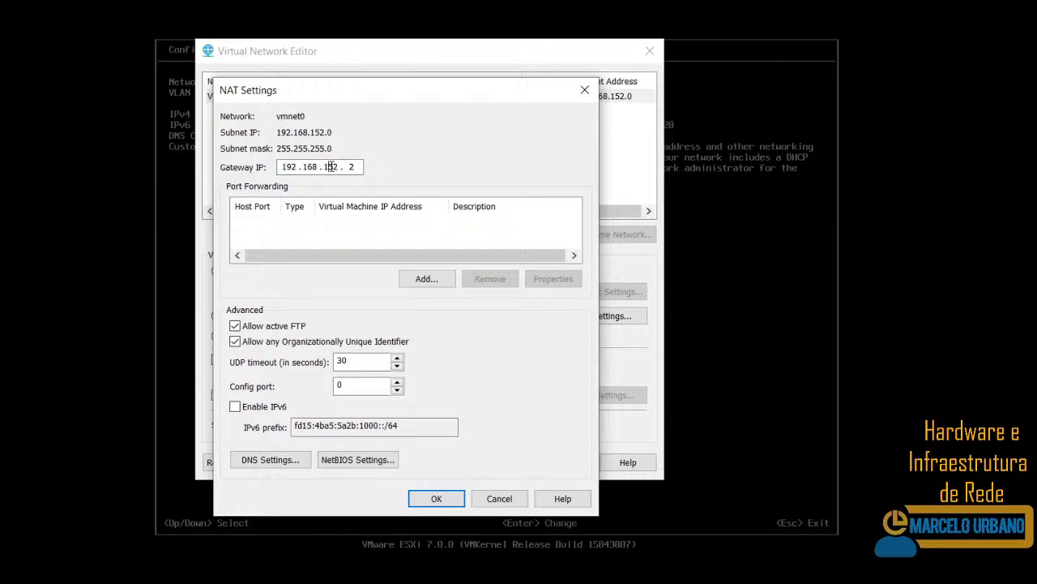
key("BackSpace")
key("BackSpace")
key("BackSpace")
type("100 . 20")
left_click(426, 278)
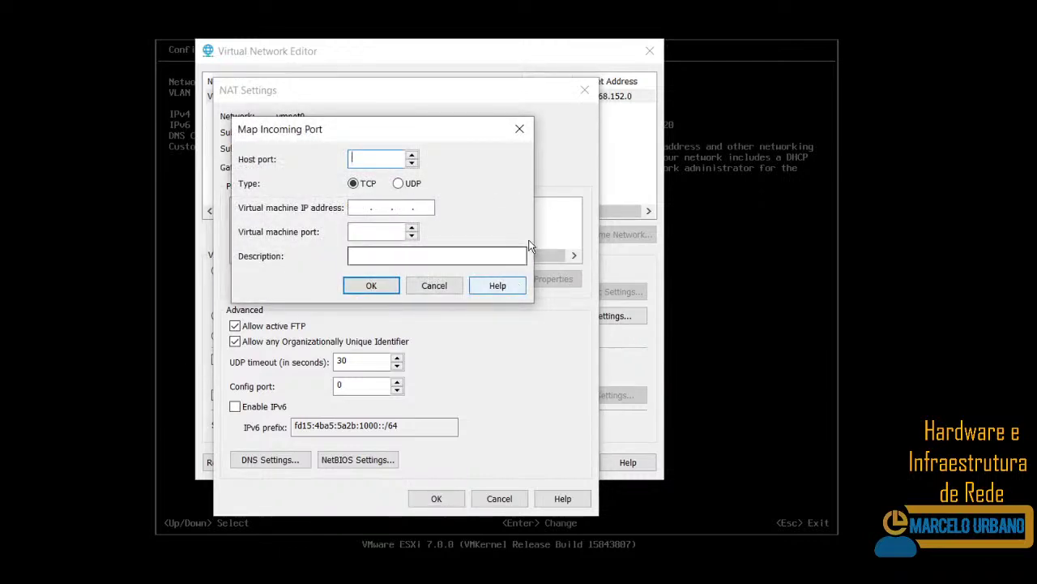
left_click(520, 129)
left_click(583, 90)
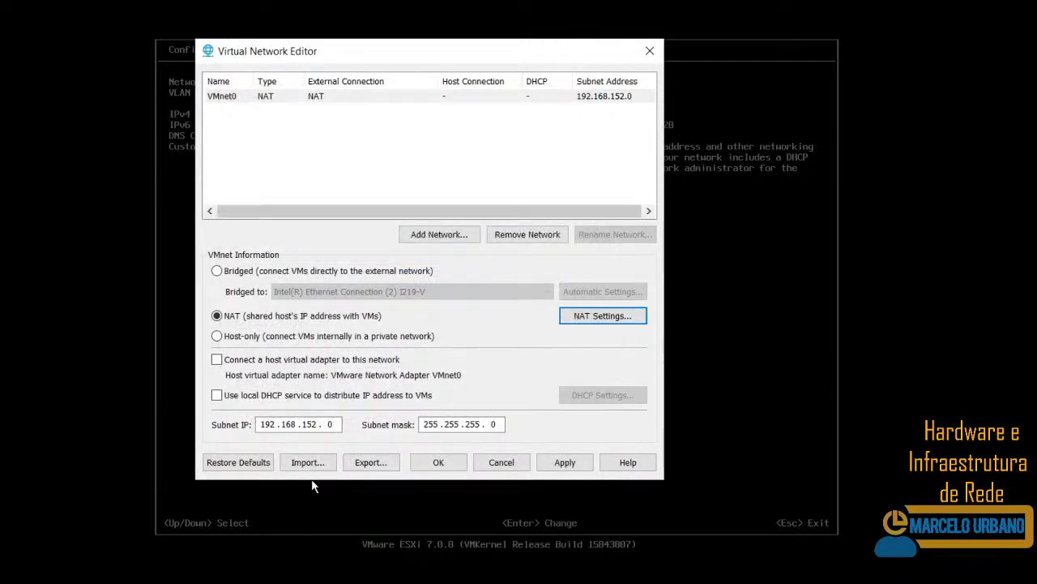
Step: Set the VMnet0 subnet IP to 192.168.100.20
left_click(305, 424)
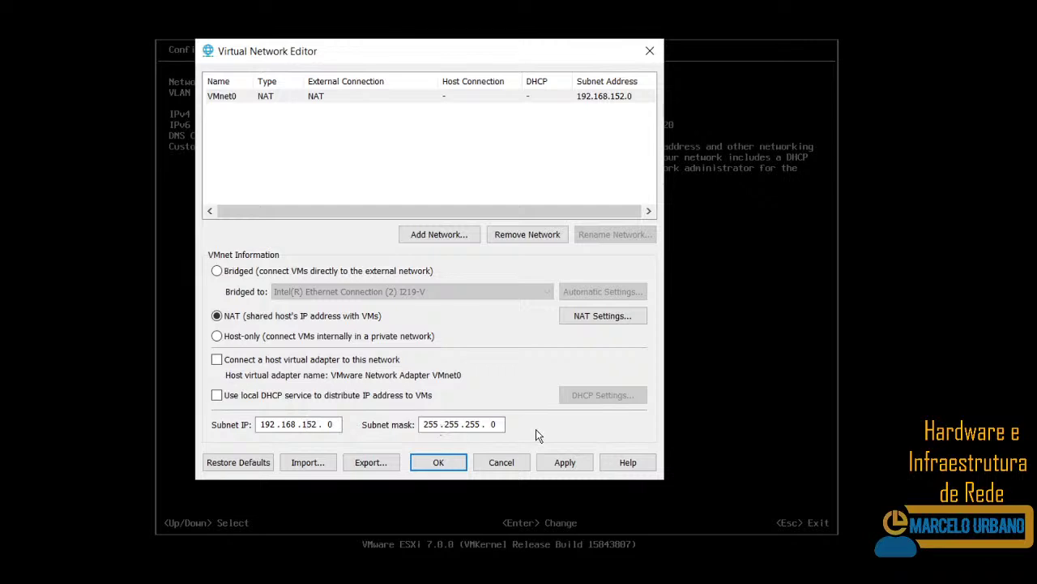
key("Delete")
key("Delete")
type("02")
key("BackSpace")
type("0")
key("Delete")
type("0")
key("BackSpace")
type("20")
key("super")
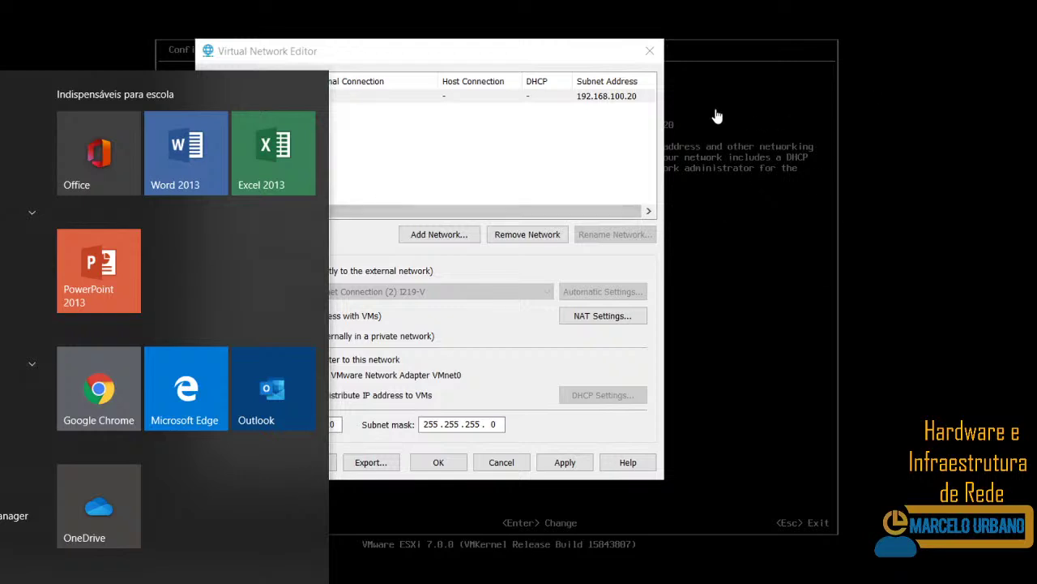
Step: Check host IPv4 192.168.100.8 via ipconfig, then apply VMnet0's subnet, triggering a mismatch error
left_click(532, 55)
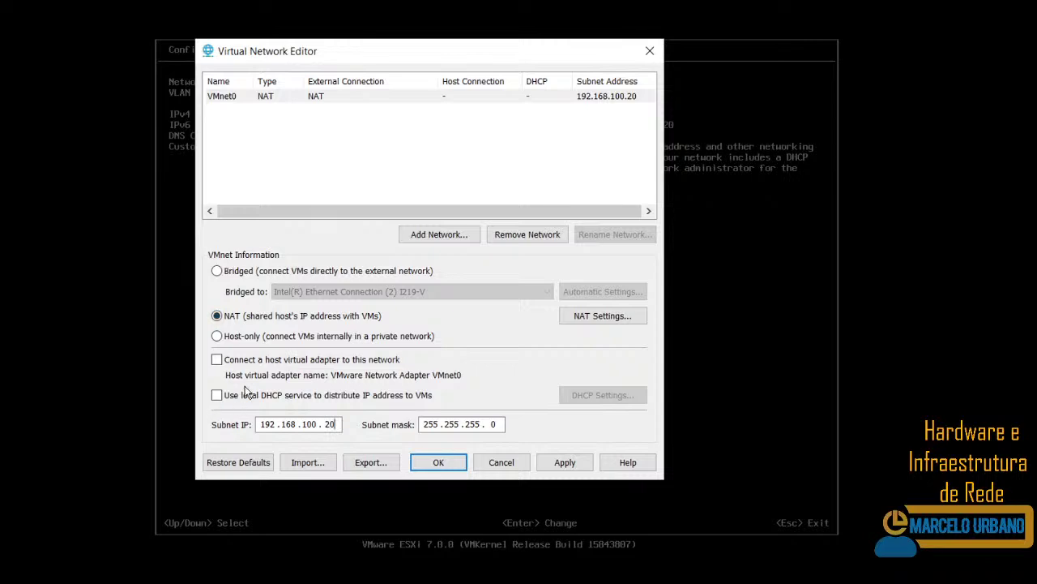
left_click(252, 324)
key("super")
type("cmd")
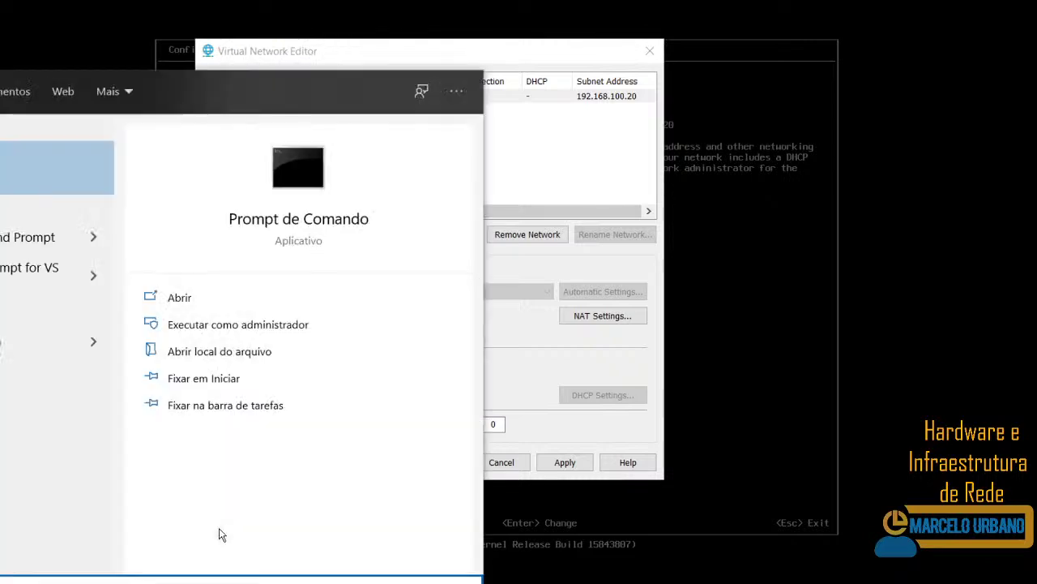
key("Return")
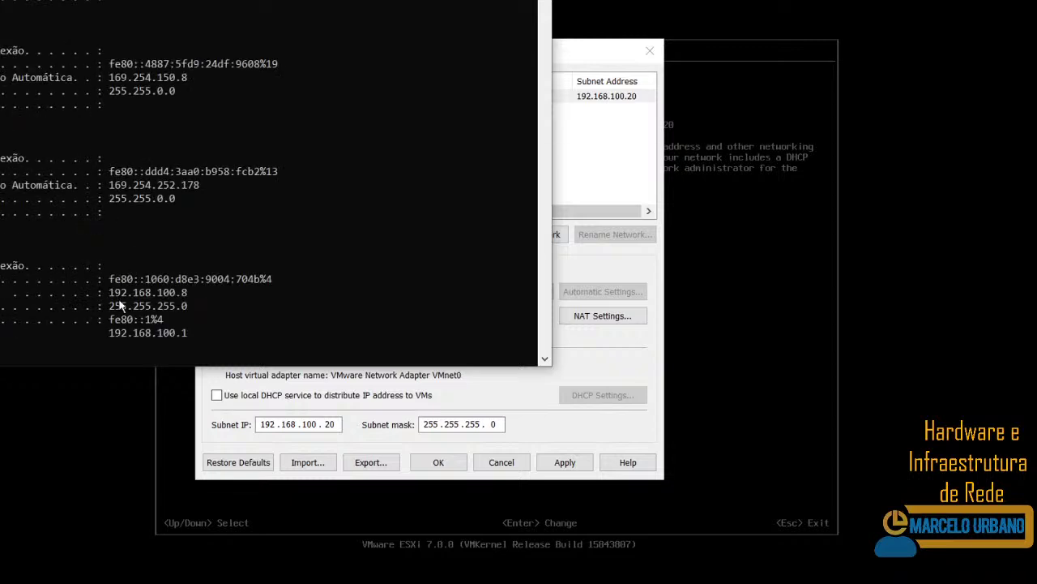
left_click_drag(191, 293, 134, 305)
left_click(296, 243)
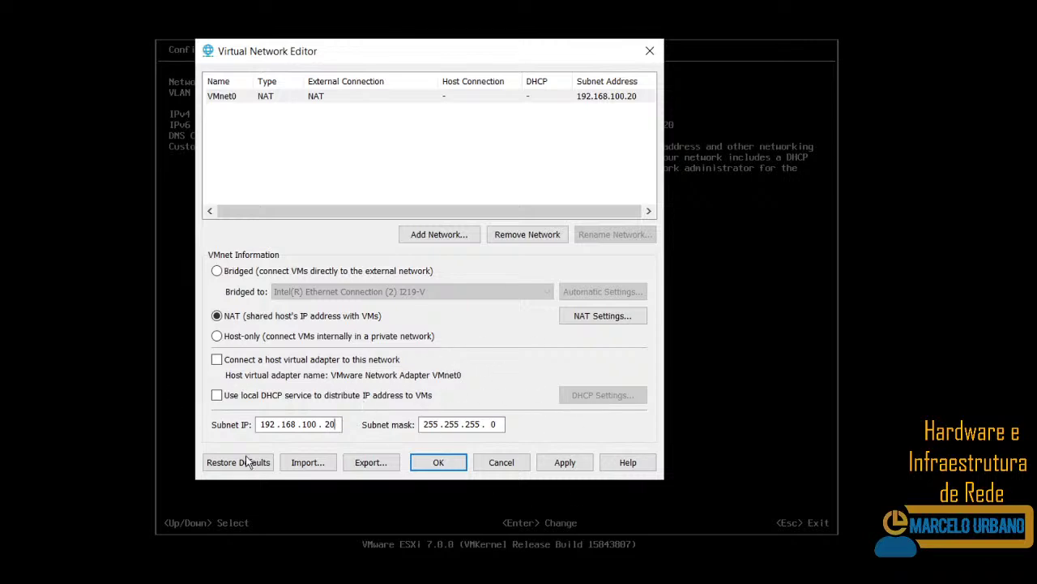
left_click(566, 463)
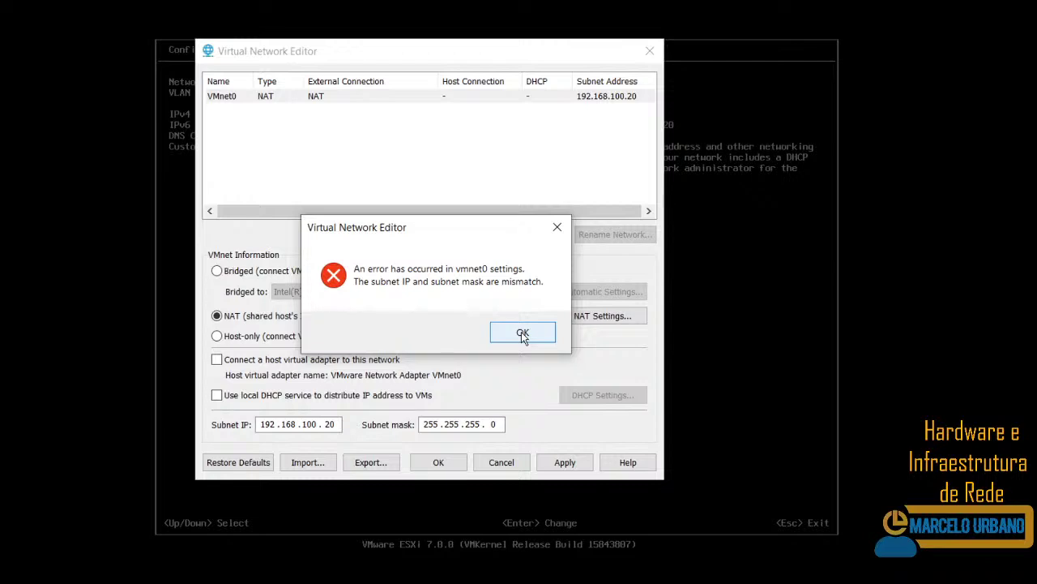
Step: Dismiss the subnet mismatch error and power off the running ESXi 7.x VM
left_click(523, 334)
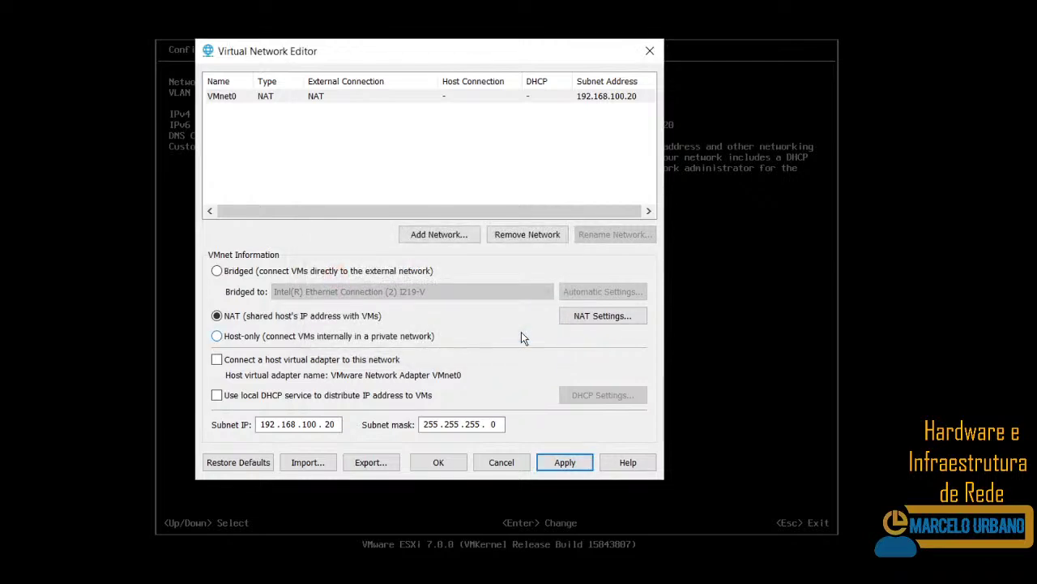
left_click(765, 332)
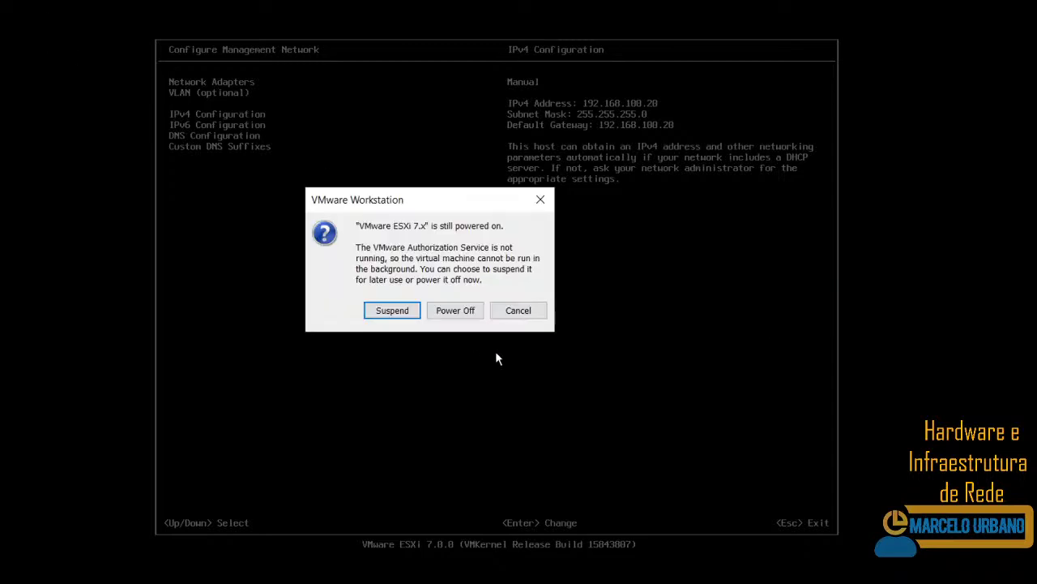
left_click(461, 312)
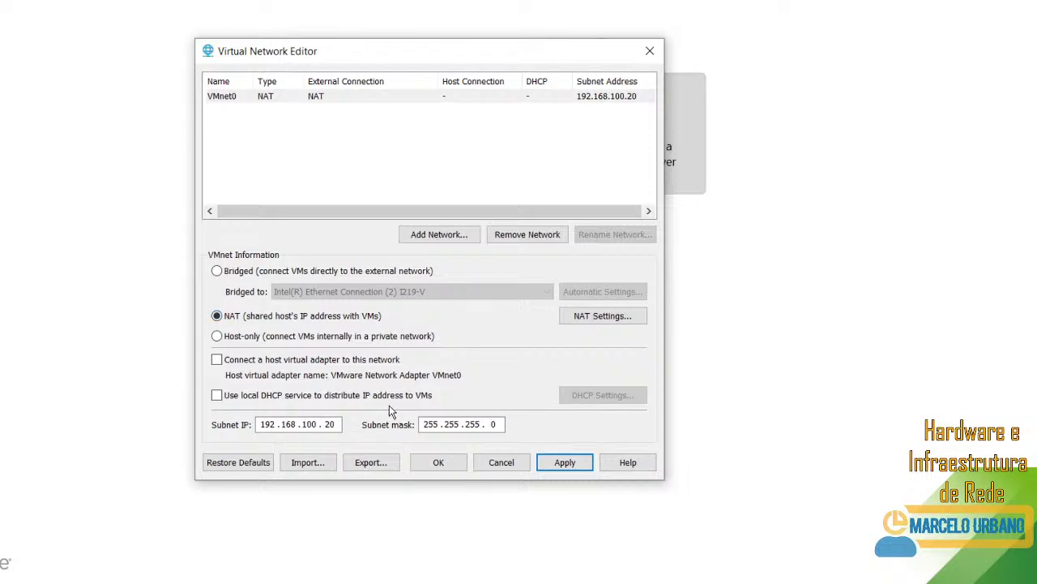
Step: Toggle VMnet0's host adapter and DHCP options, reapply, dismiss the mismatch error, and re-edit the subnet IP
left_click(311, 361)
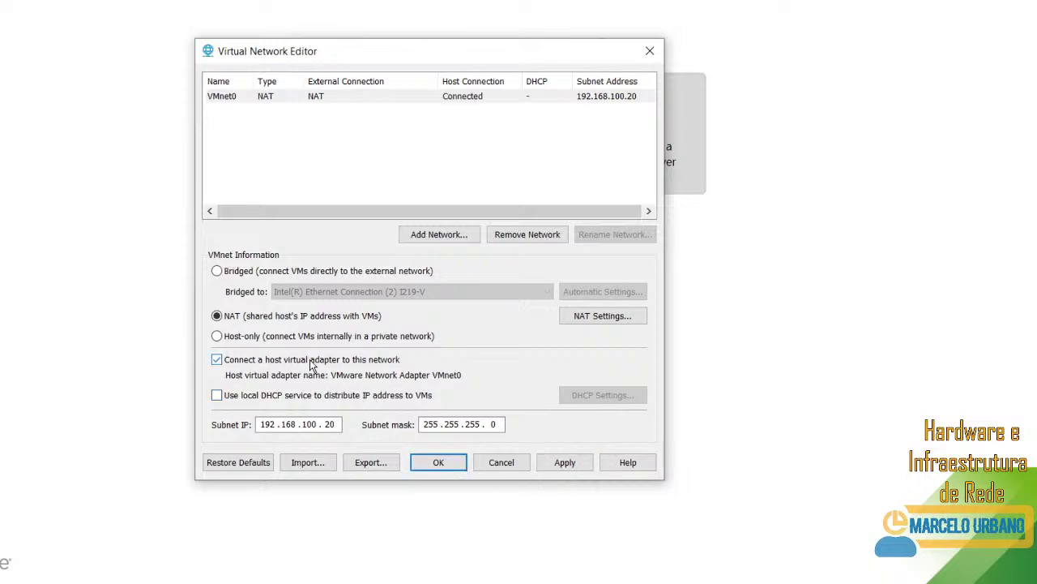
left_click(300, 397)
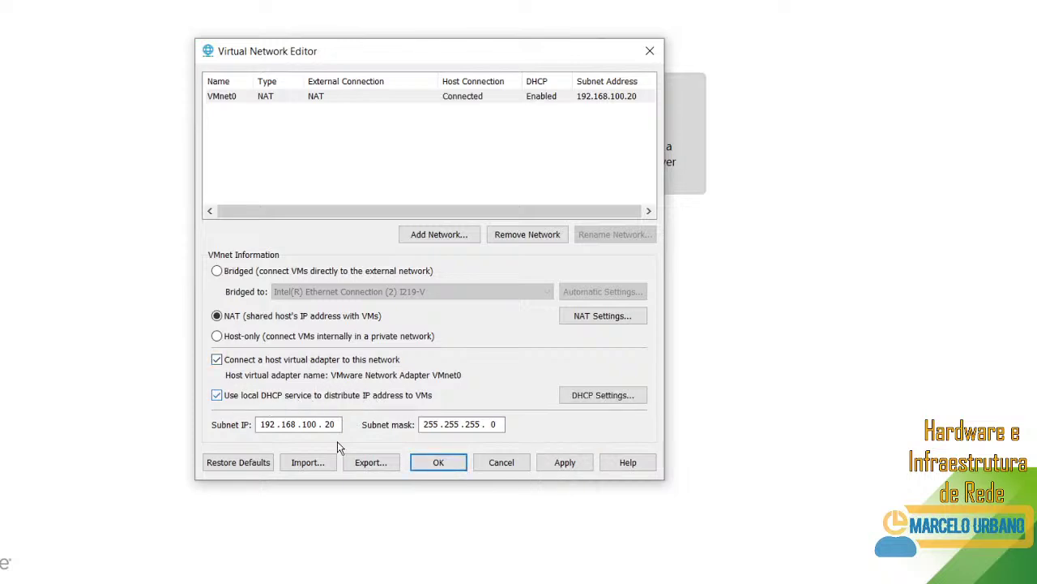
left_click(230, 398)
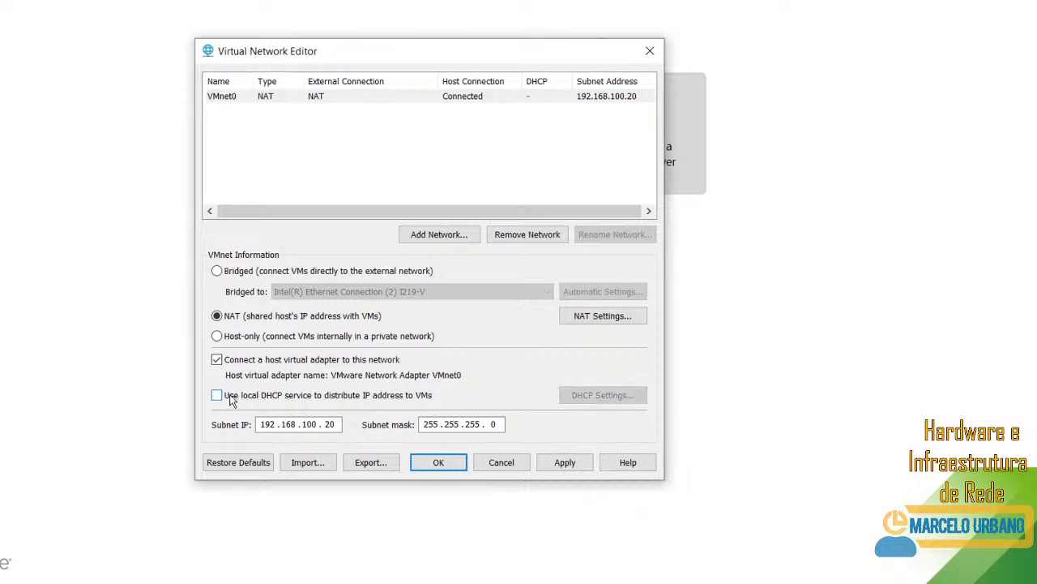
left_click(558, 462)
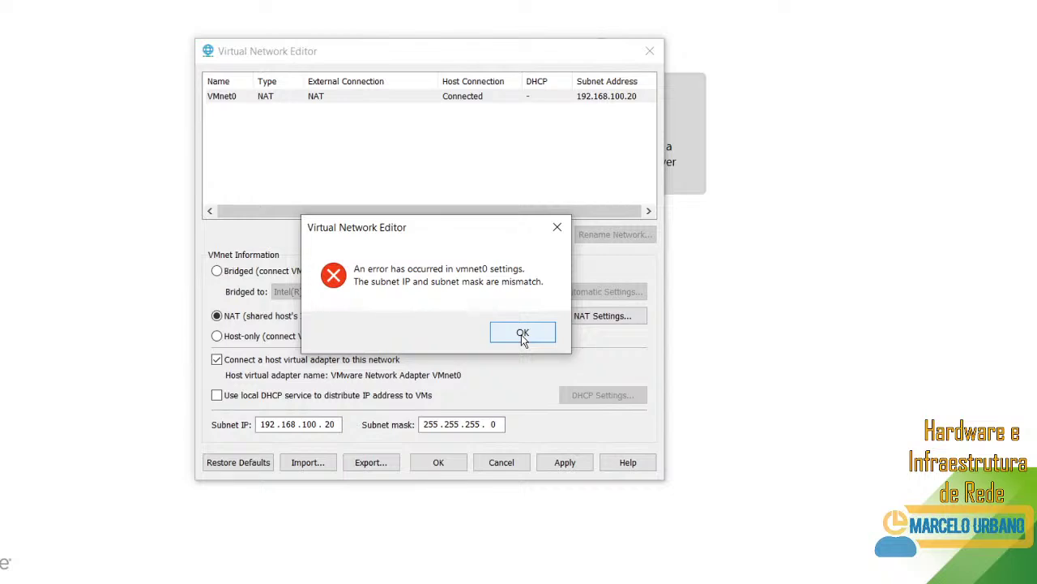
left_click(522, 333)
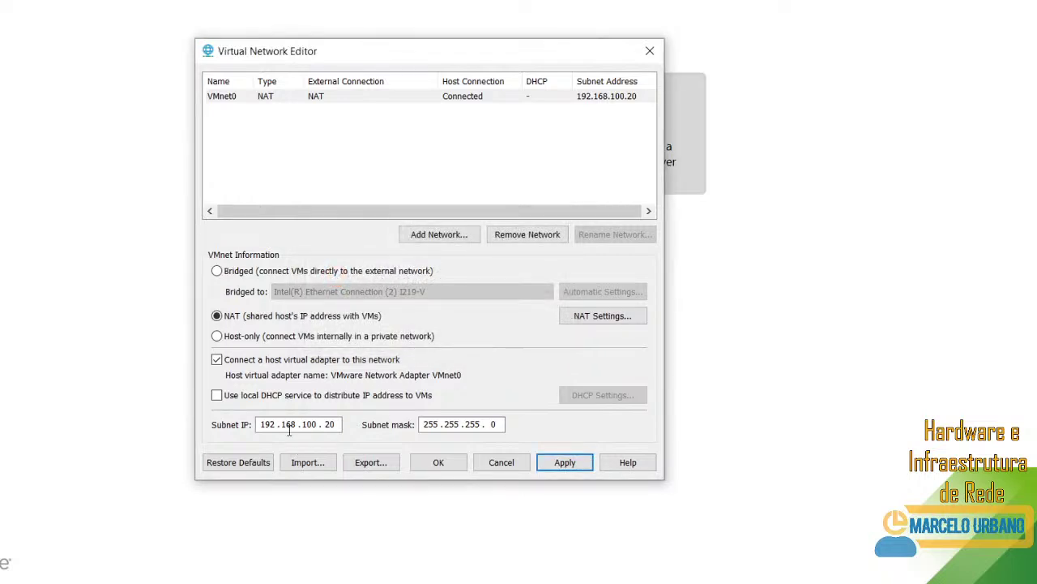
left_click(334, 423)
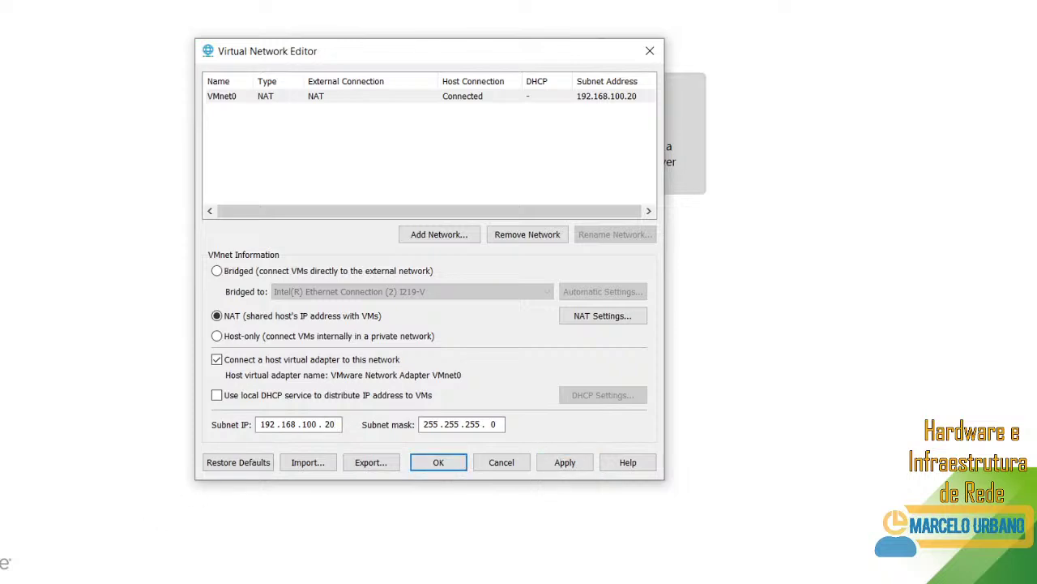
key("super")
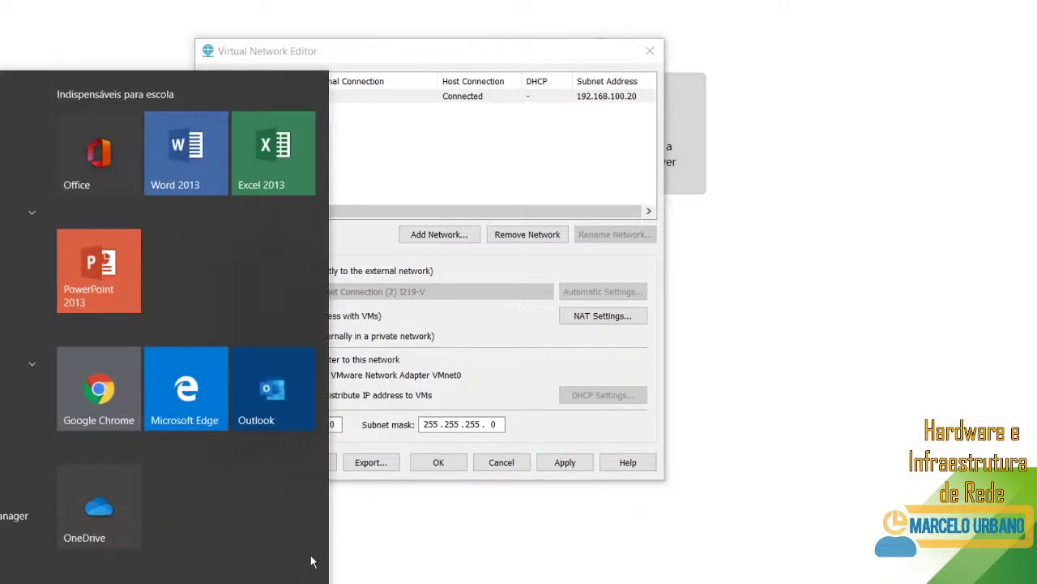
Step: Check the host's IP configuration with ipconfig (192.168.100.8, gateway 192.168.100.1), then return to the Virtual Network Editor
type("cmd")
key("Return")
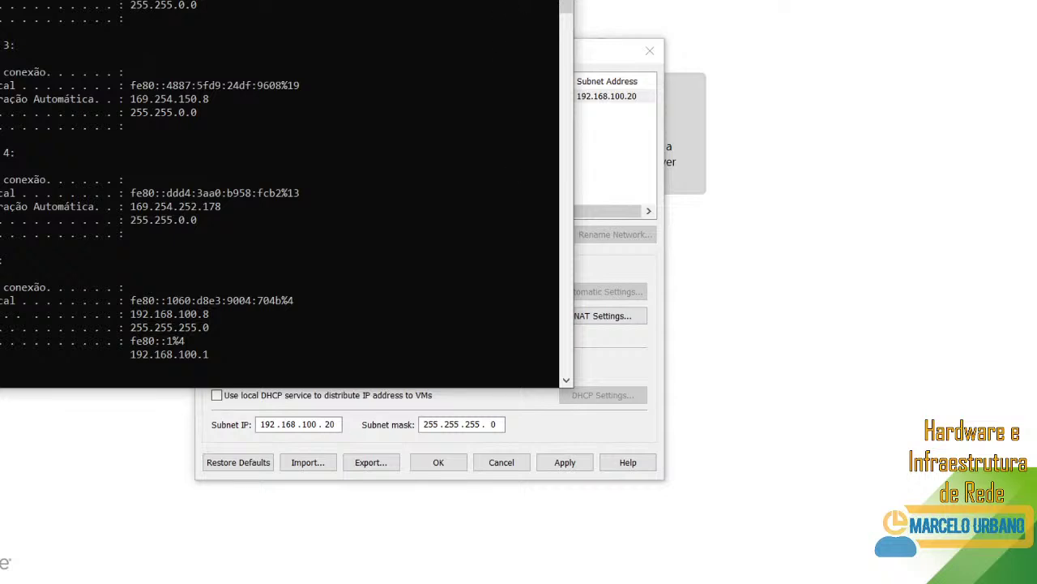
left_click(324, 423)
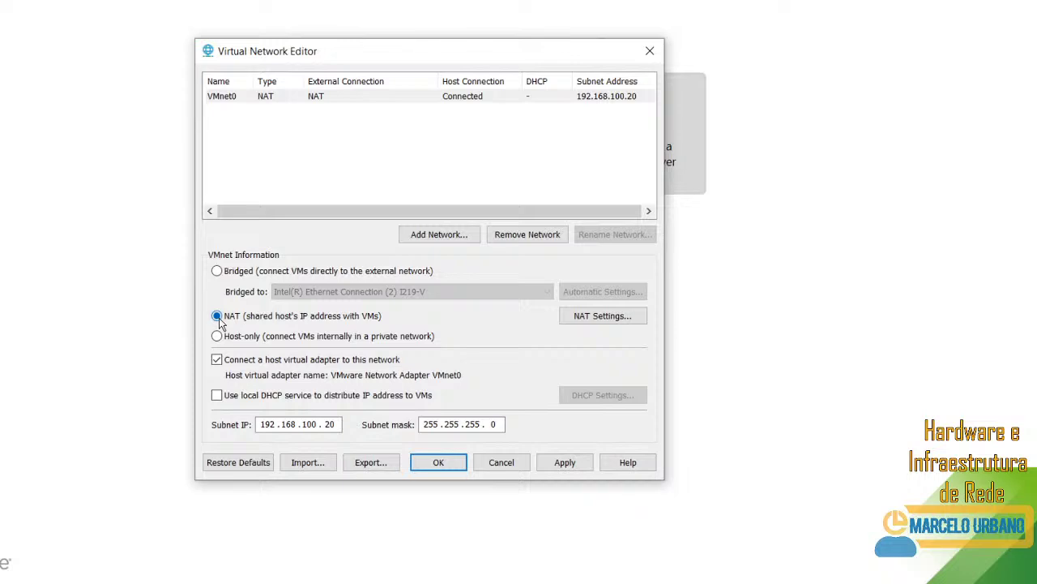
left_click(609, 317)
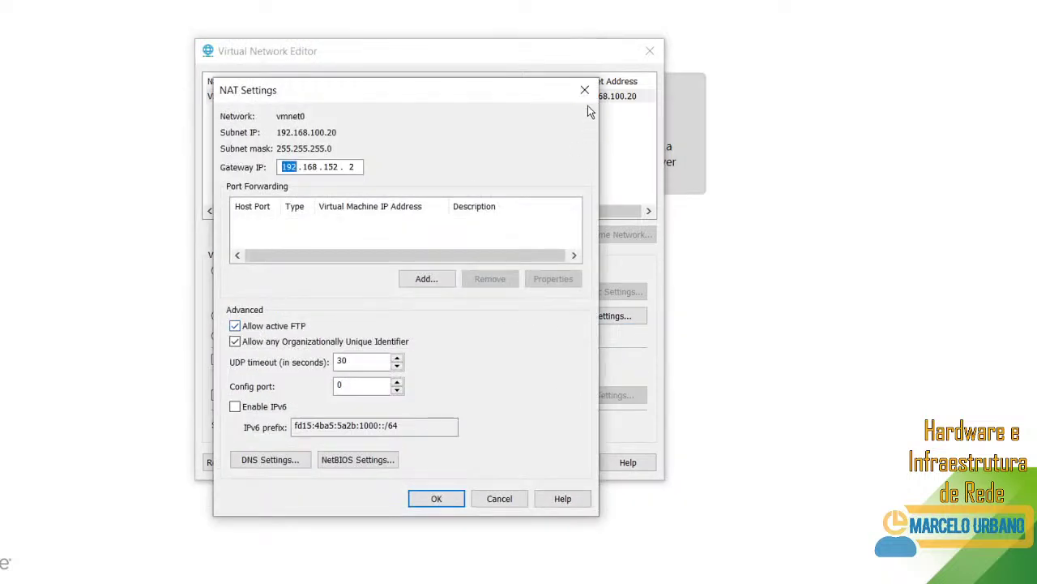
left_click(585, 90)
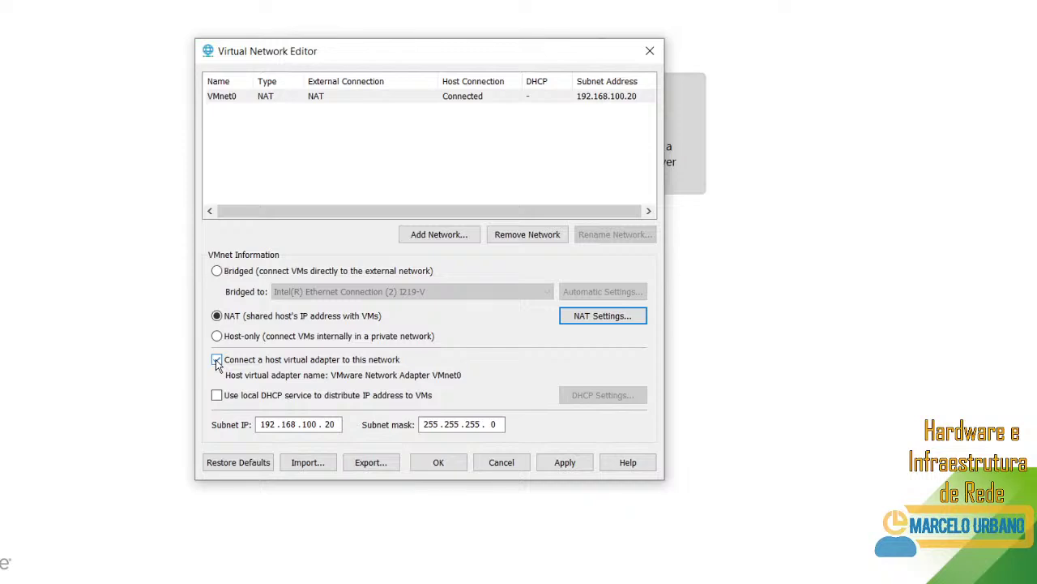
left_click(216, 271)
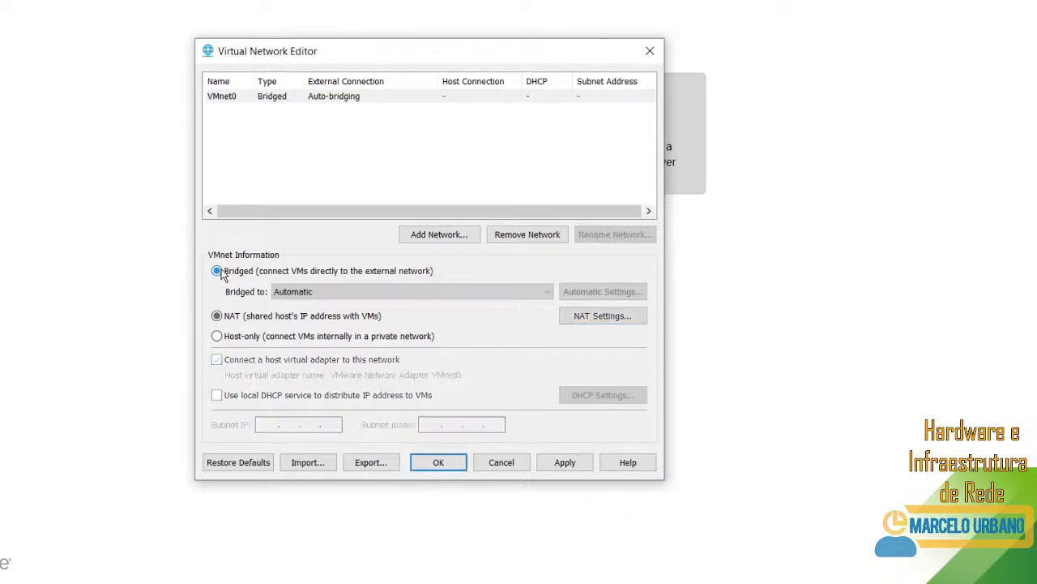
left_click(217, 316)
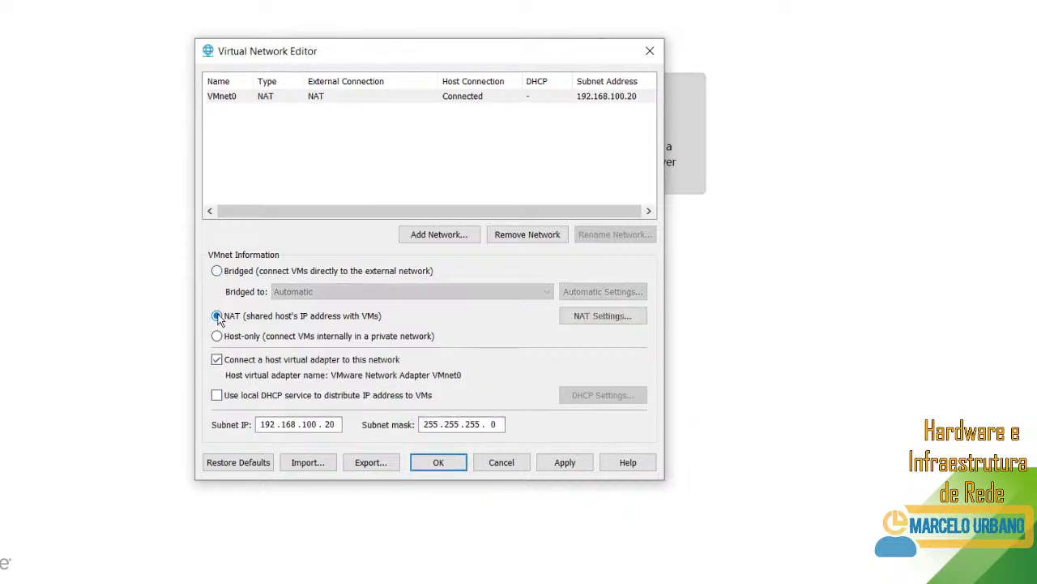
left_click(566, 463)
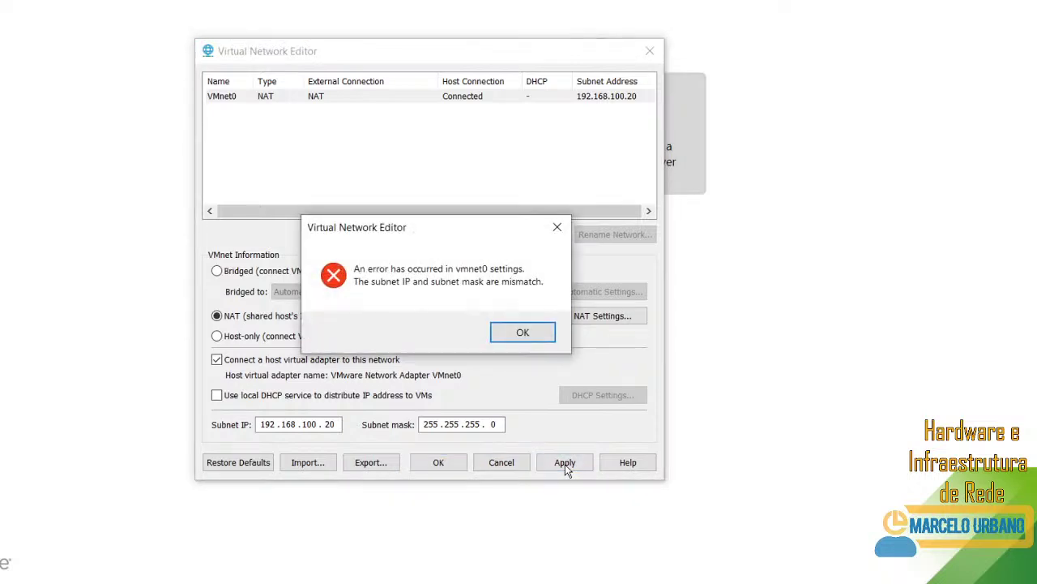
left_click(510, 334)
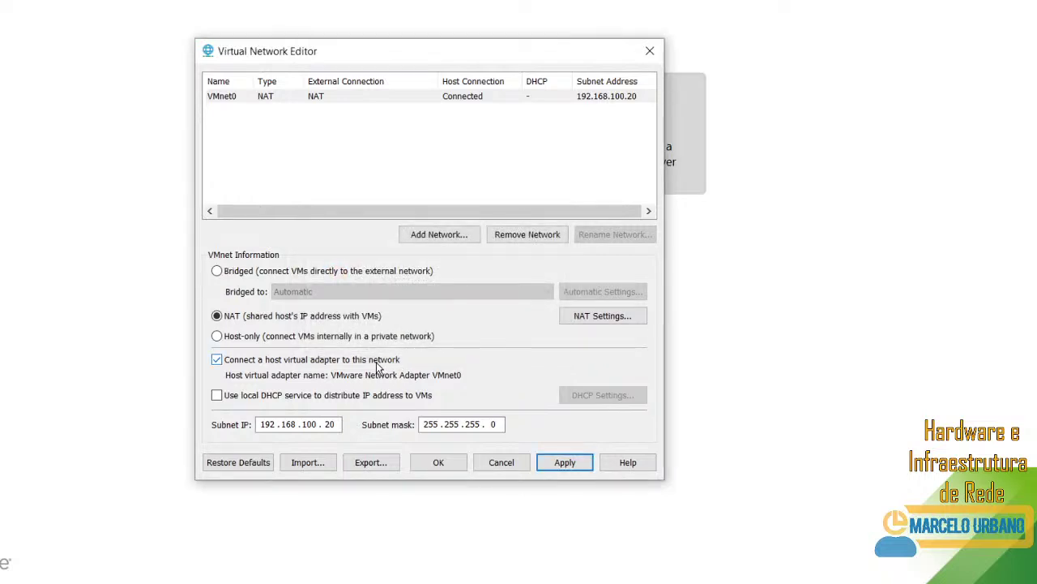
left_click(217, 395)
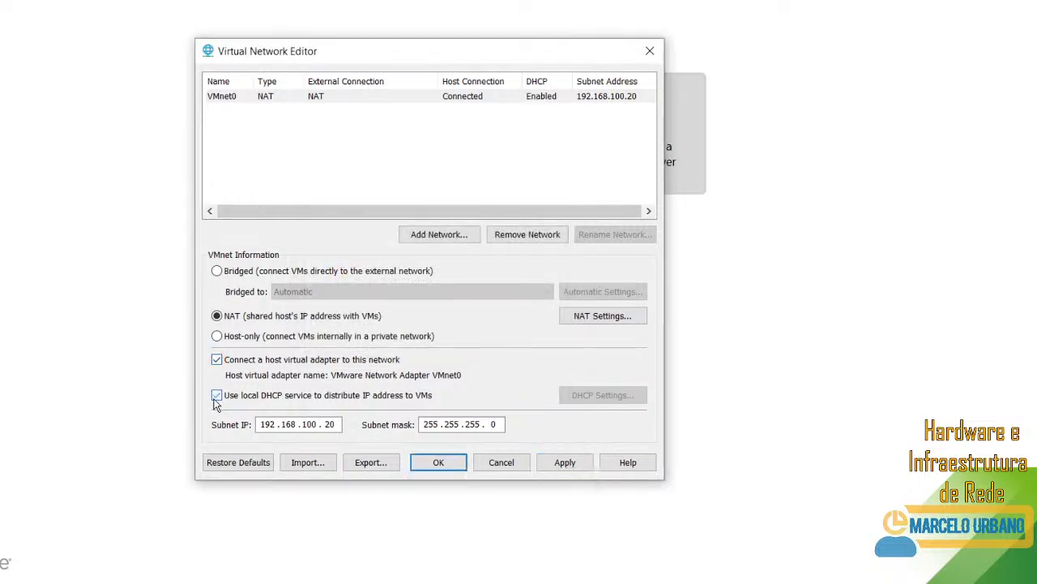
left_click(544, 463)
left_click(525, 333)
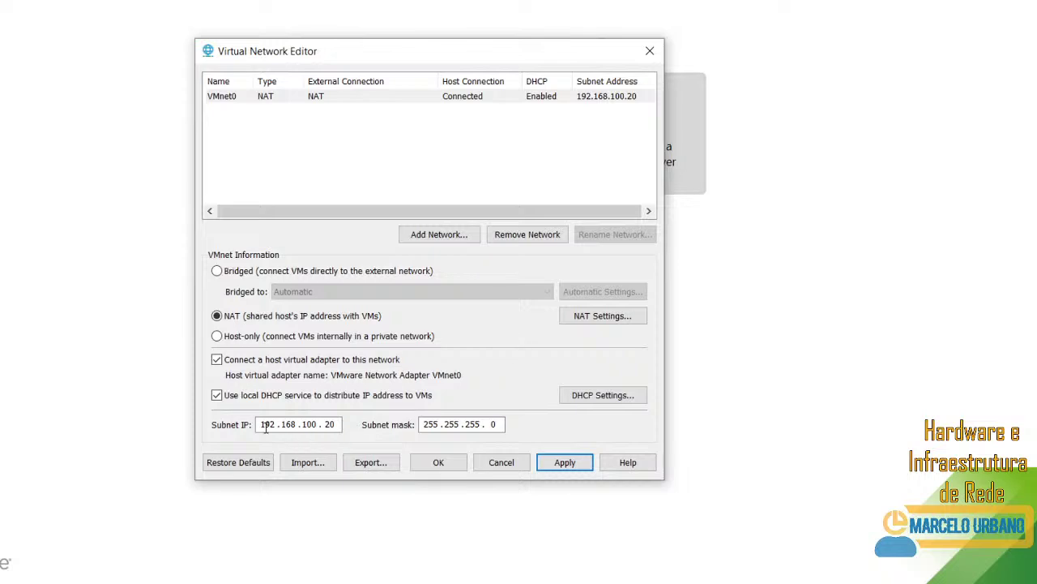
left_click(621, 397)
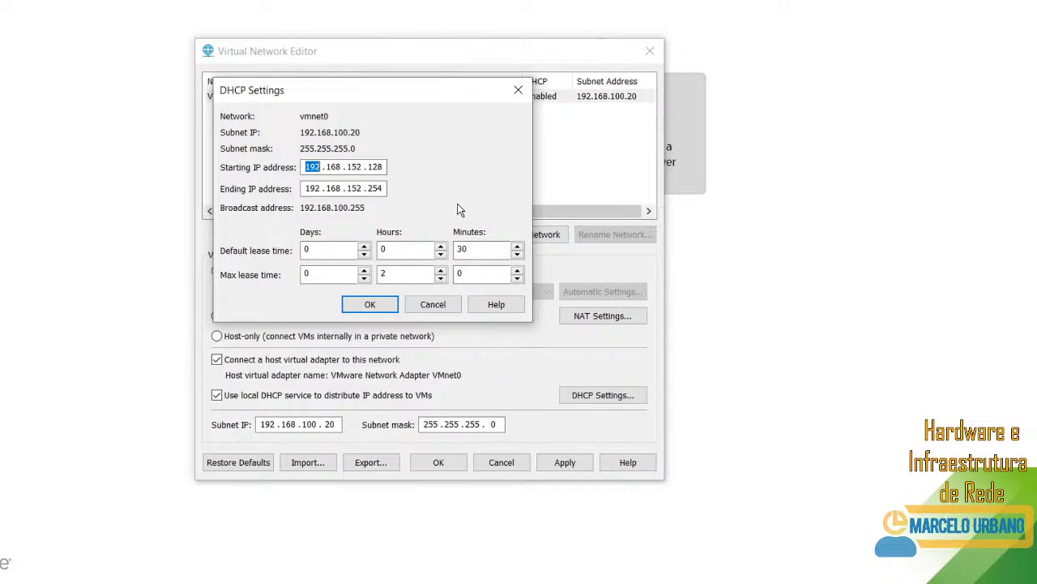
left_click(519, 90)
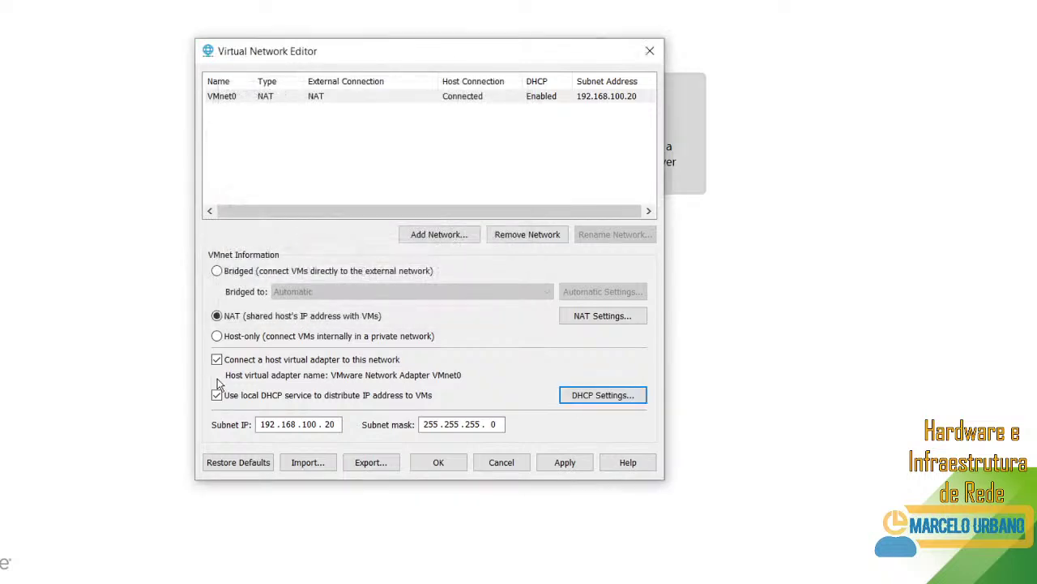
left_click(216, 395)
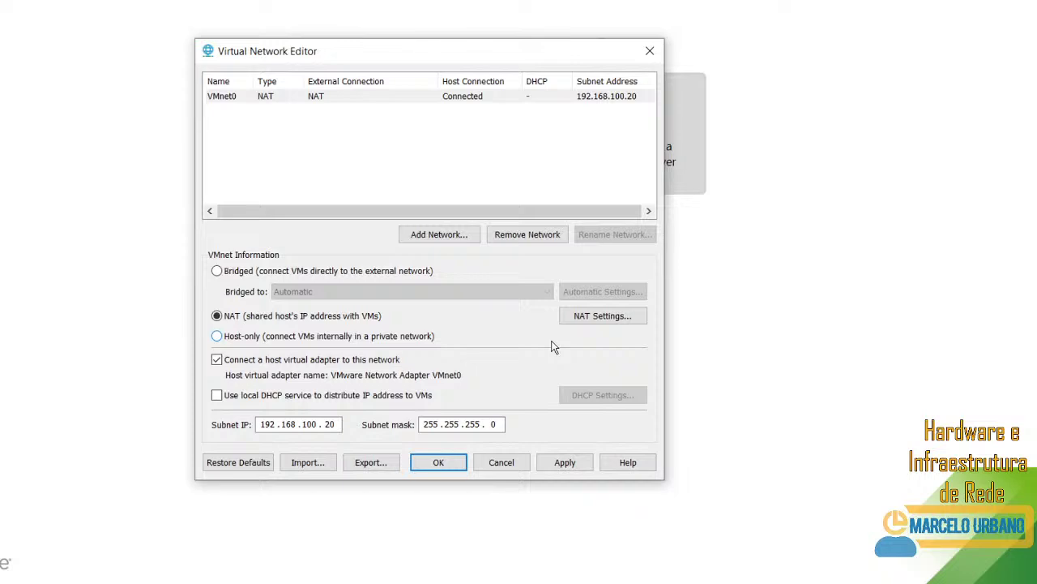
Step: Change VMnet0's subnet IP last octet to 9 (192.168.100.9), apply it and dismiss the mismatch error
left_click(332, 424)
key("BackSpace")
key("BackSpace")
type("9")
left_click(567, 465)
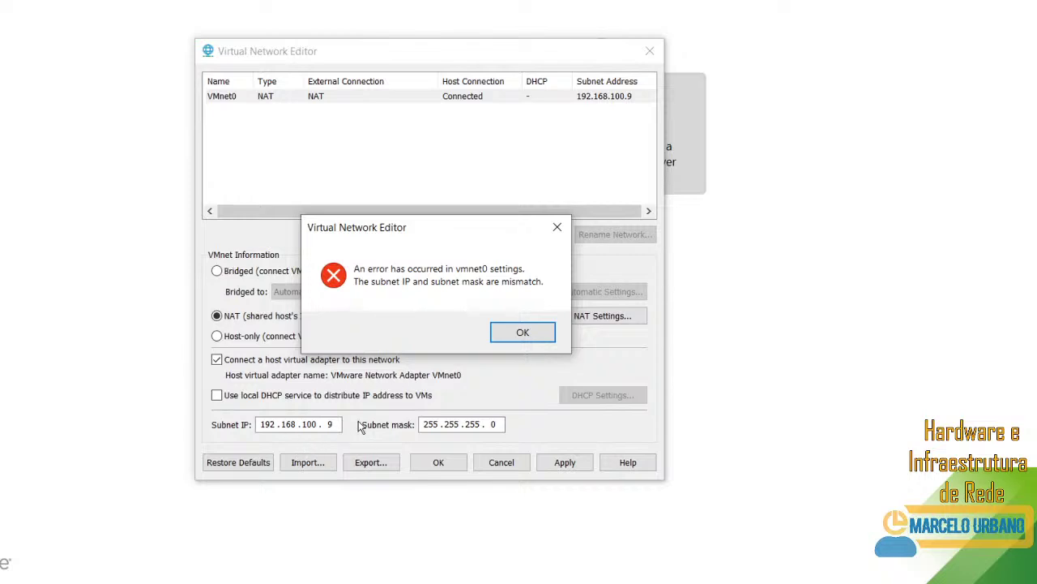
left_click(524, 333)
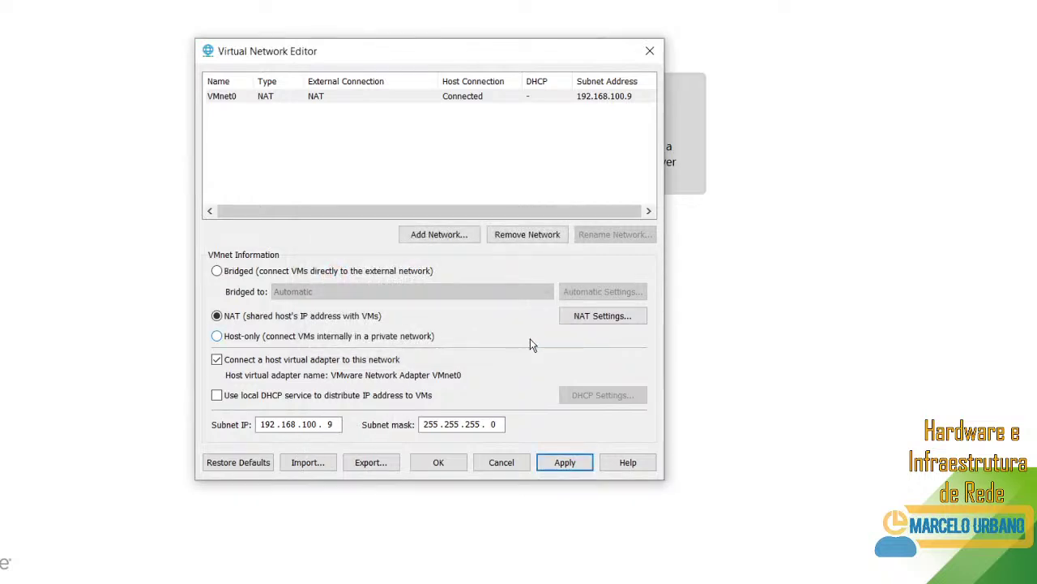
Step: Try VMnet0 as Bridged and Host-only, dismiss the mismatch error again, then revert to NAT
left_click(310, 271)
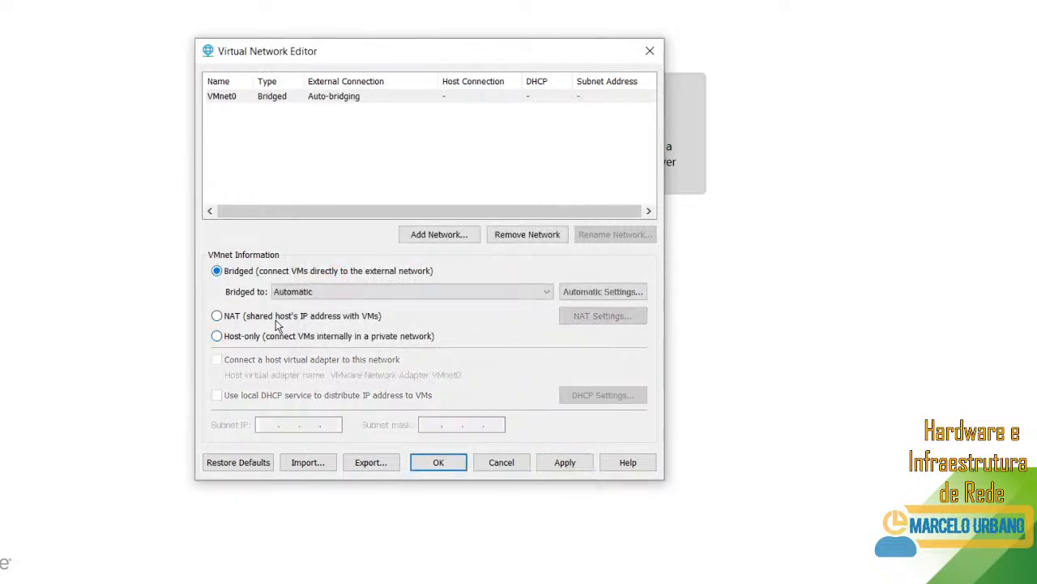
left_click(218, 336)
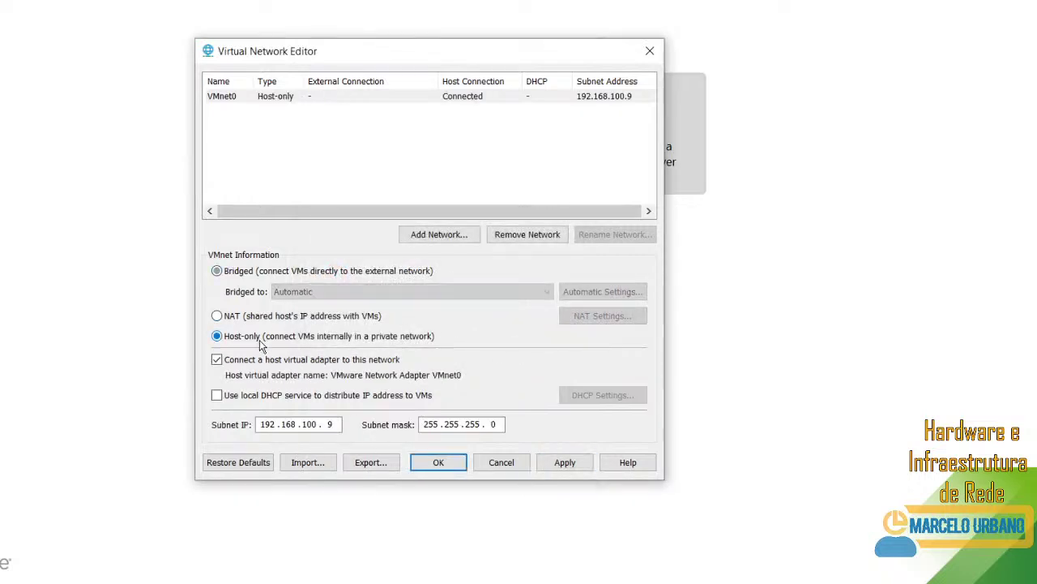
left_click(568, 465)
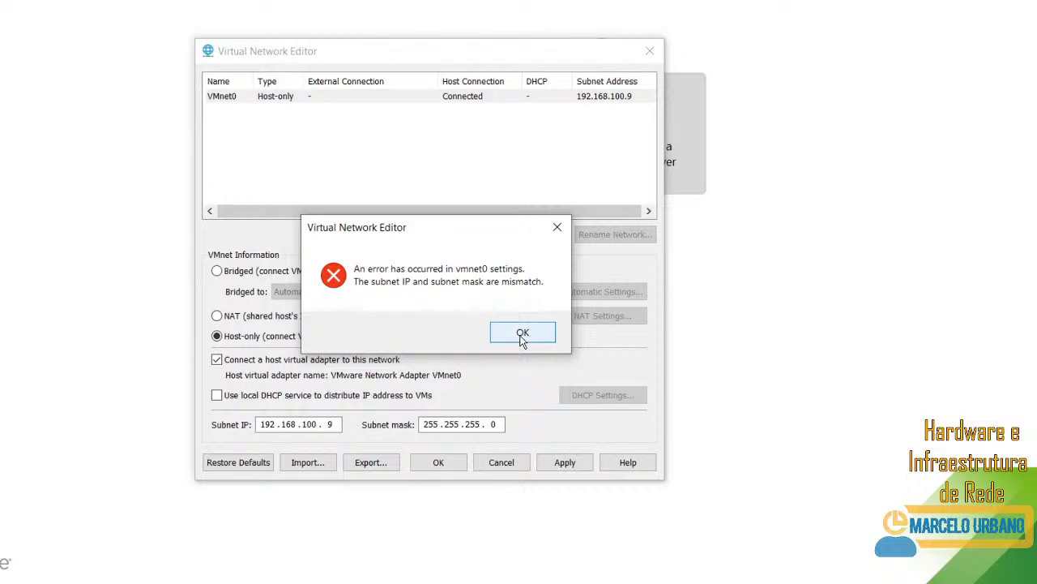
left_click(522, 335)
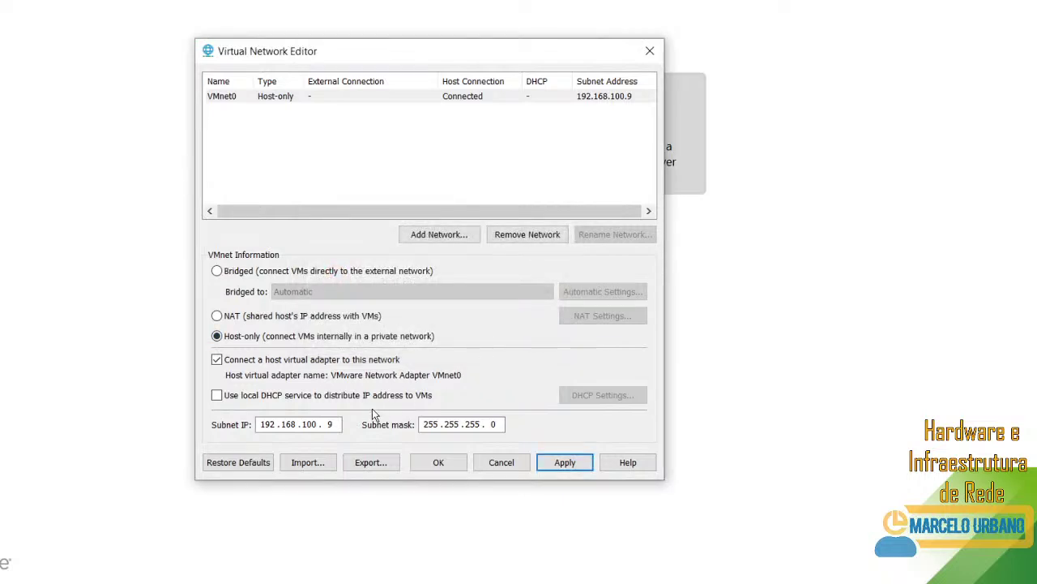
left_click(217, 316)
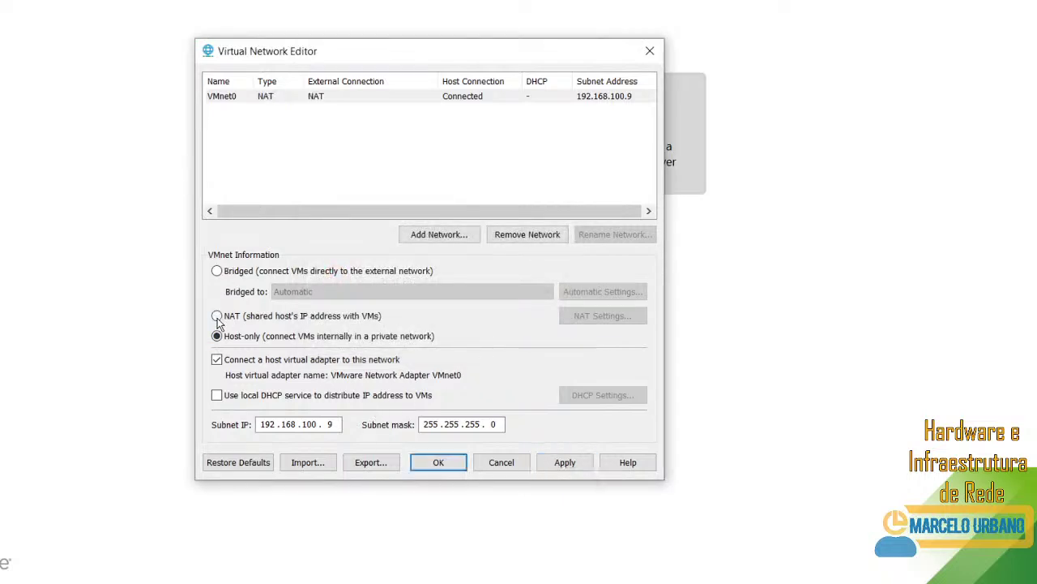
Step: Switch VMnet0 to Bridged and exclude the VirtualBox host-only adapters from automatic bridging
left_click(218, 272)
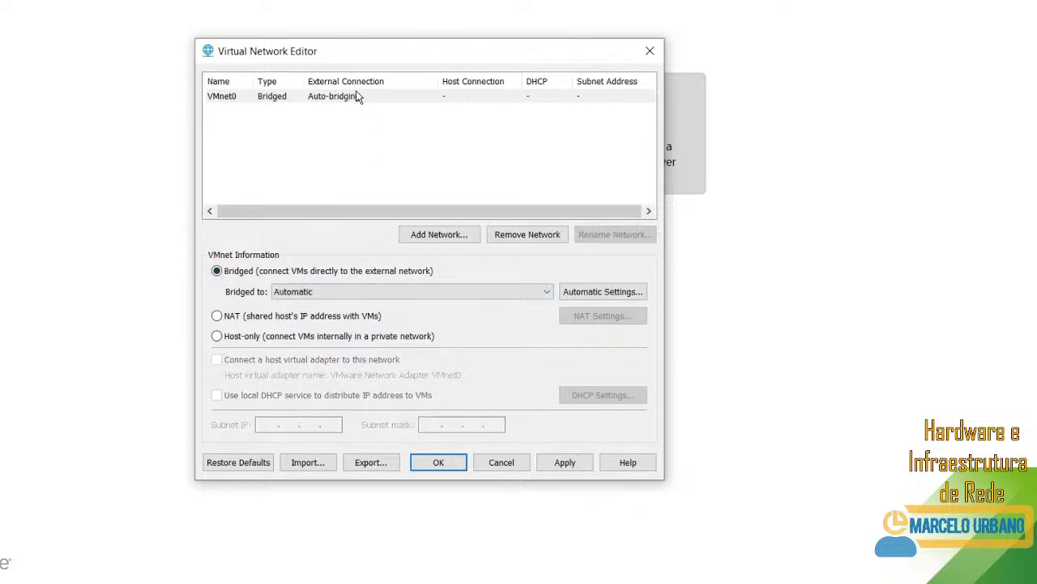
left_click(600, 294)
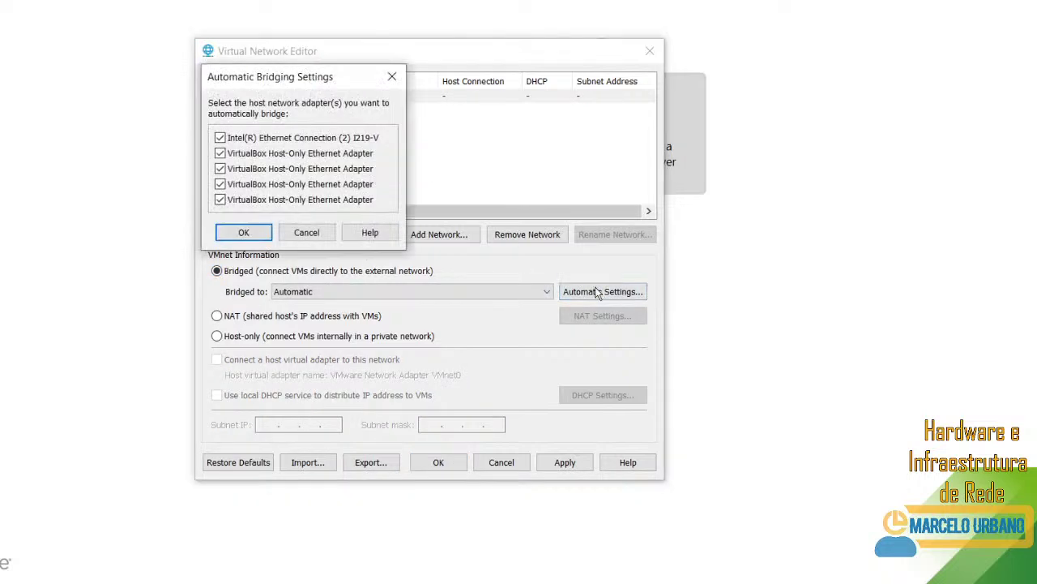
left_click(219, 153)
left_click(219, 168)
left_click(220, 185)
left_click(220, 200)
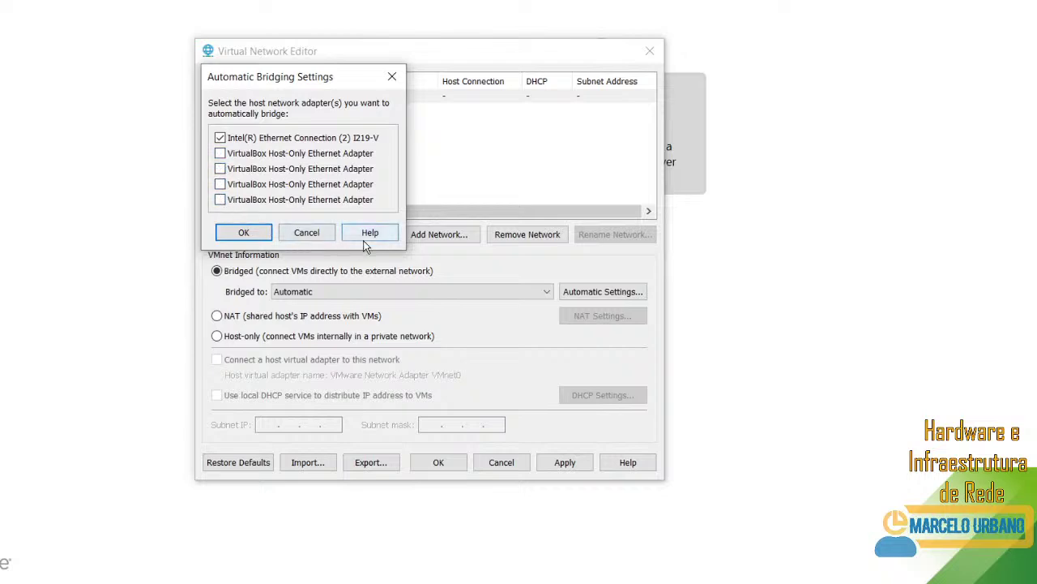
left_click(397, 81)
Step: Bridge VMnet0 to the Intel(R) Ethernet Connection (2) I219-V adapter, apply, and close the editor with OK
left_click(331, 293)
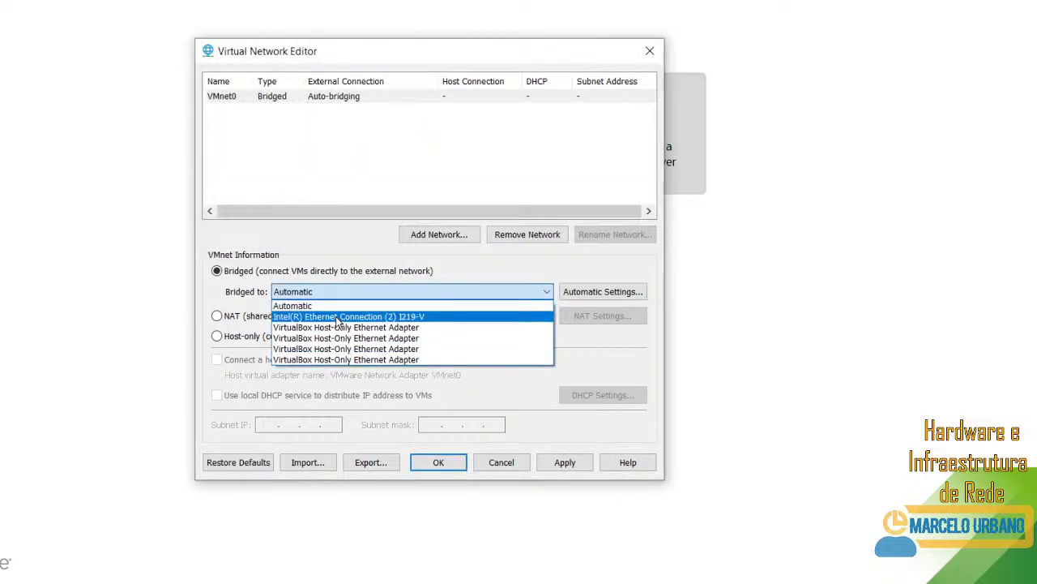
left_click(342, 314)
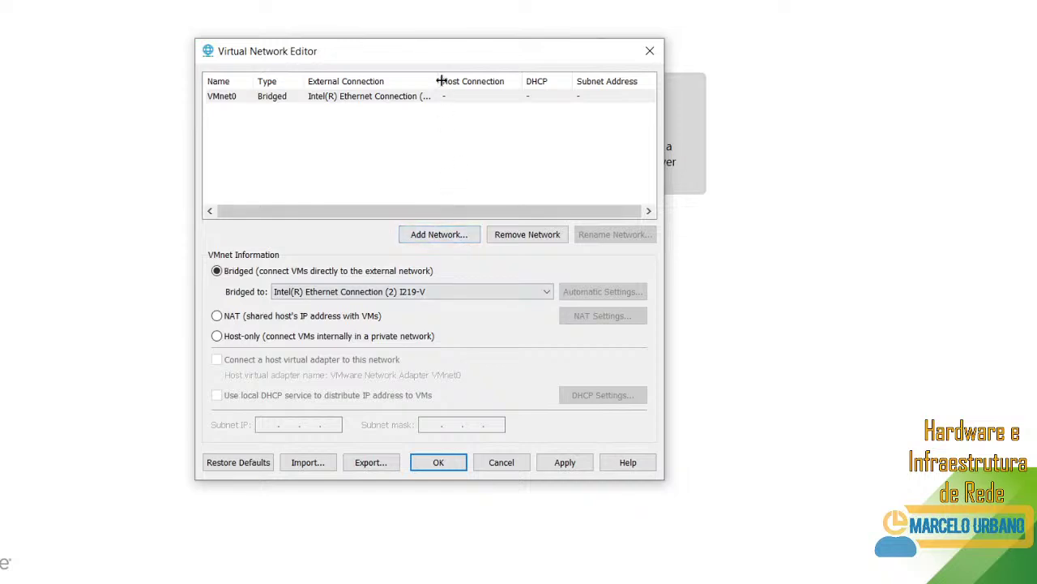
left_click_drag(441, 81, 474, 96)
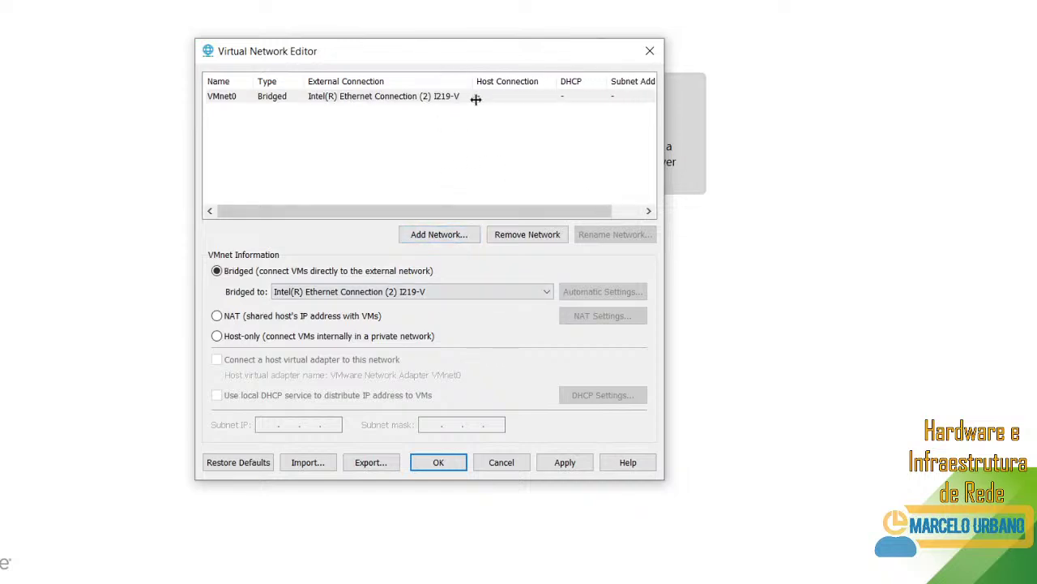
left_click(476, 98)
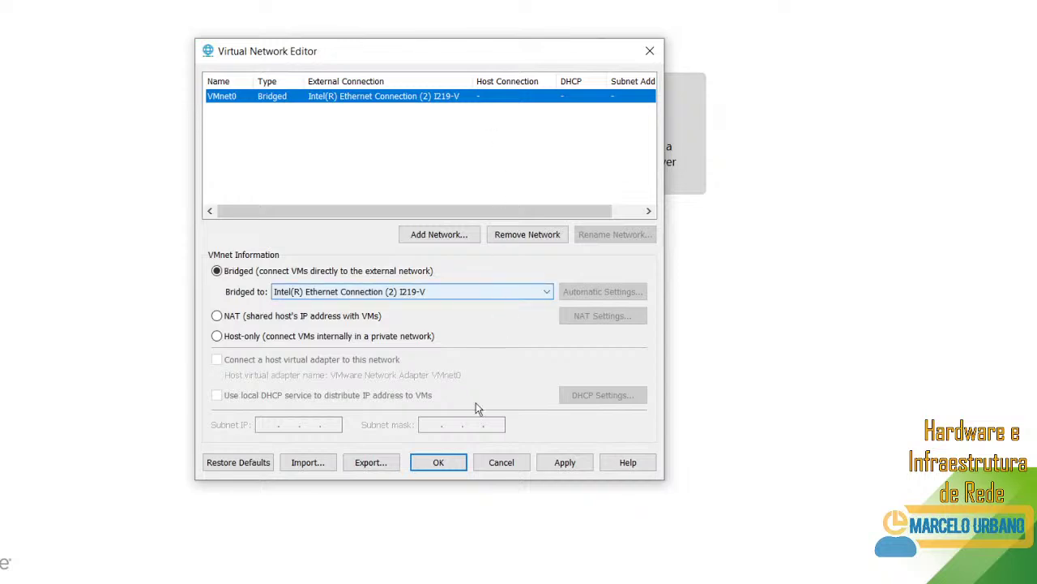
left_click(548, 466)
left_click(560, 462)
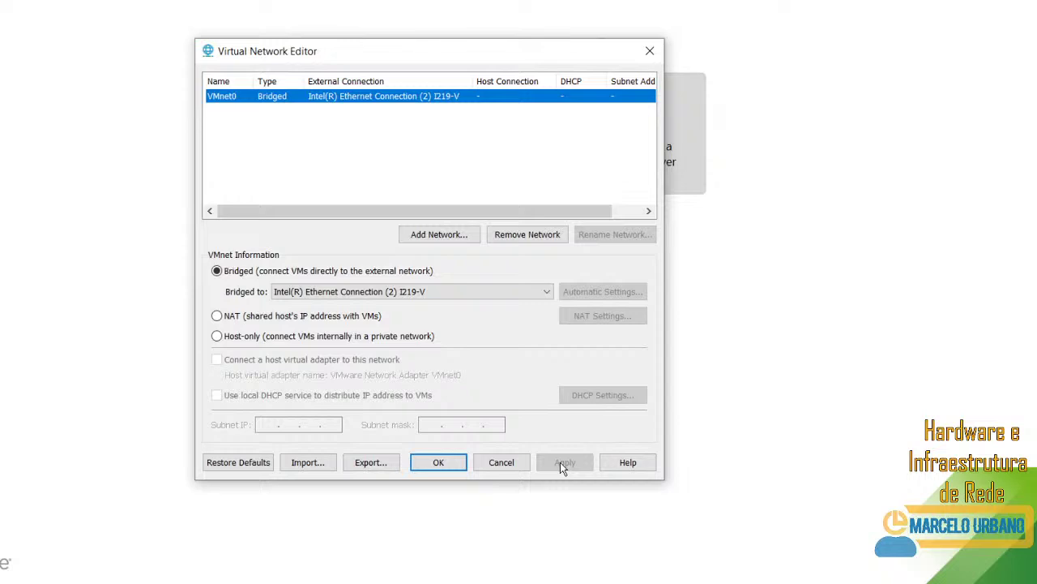
left_click(438, 462)
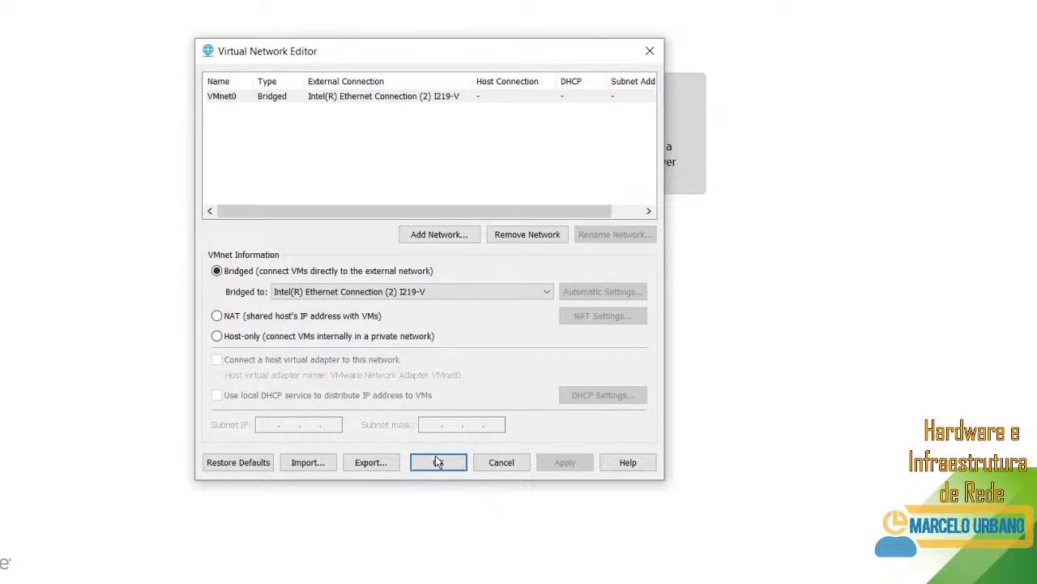
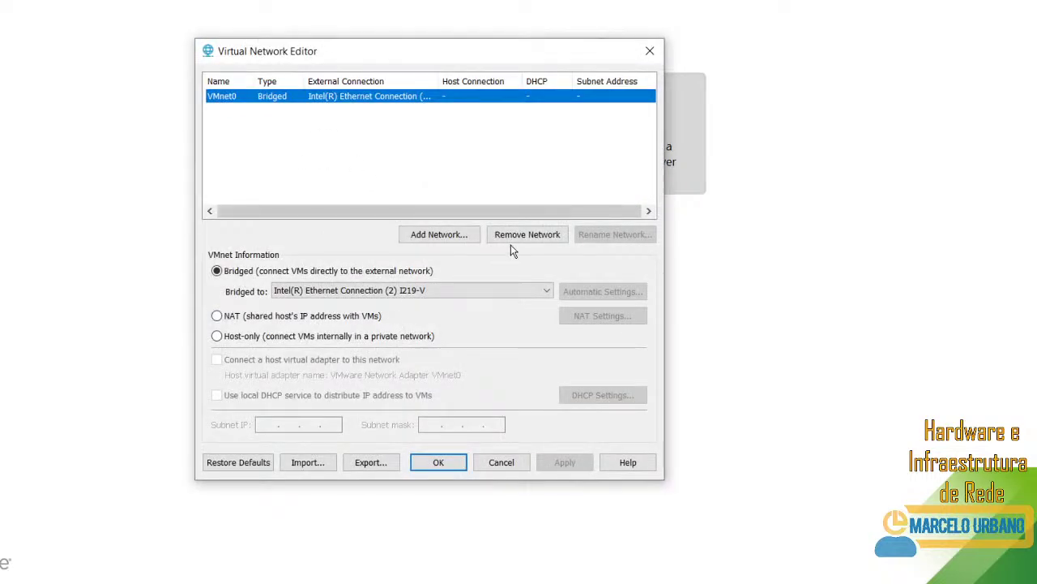
Step: Keep VMnet0 bridged to the Intel I219-V adapter, then start restoring the default network settings
left_click(416, 291)
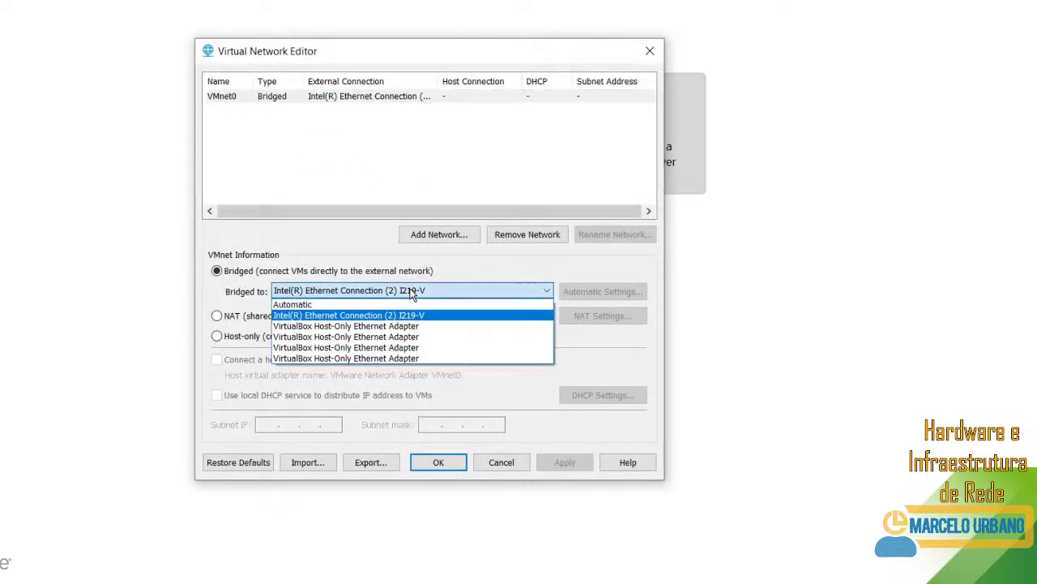
left_click(380, 318)
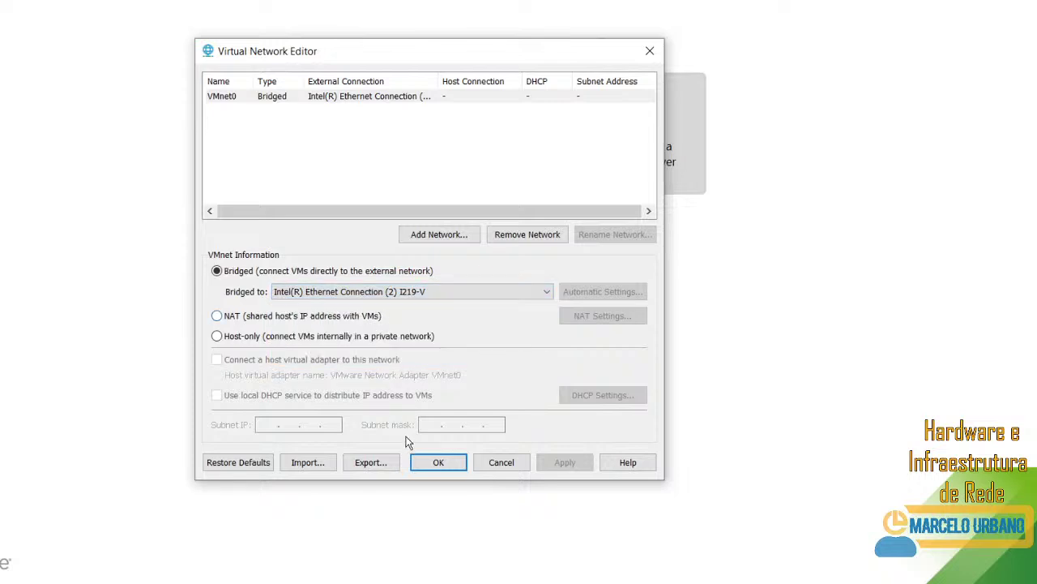
left_click(256, 467)
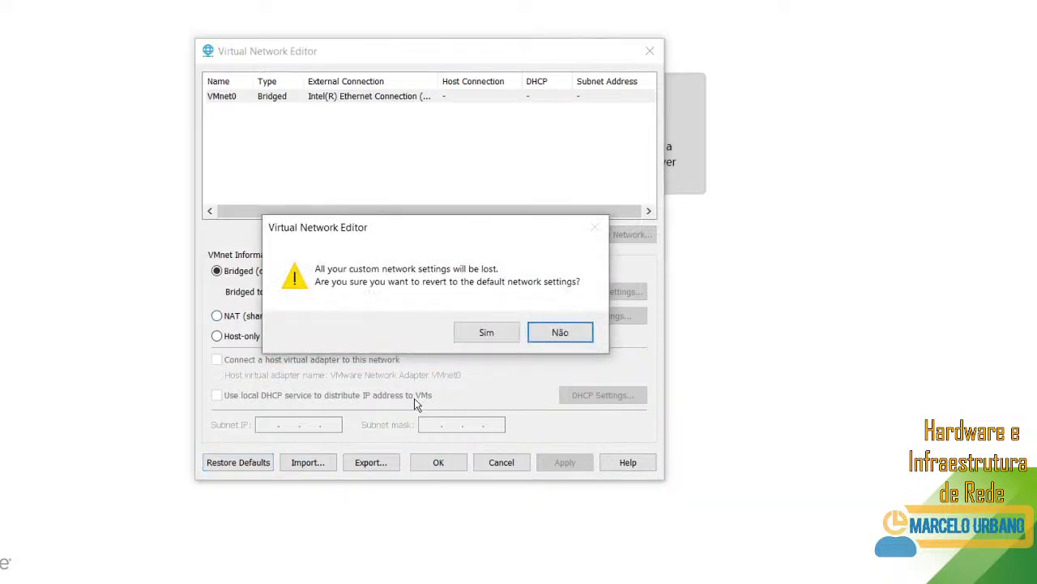
Step: Confirm the revert to defaults and wait while the network configuration is rebuilt
left_click(491, 332)
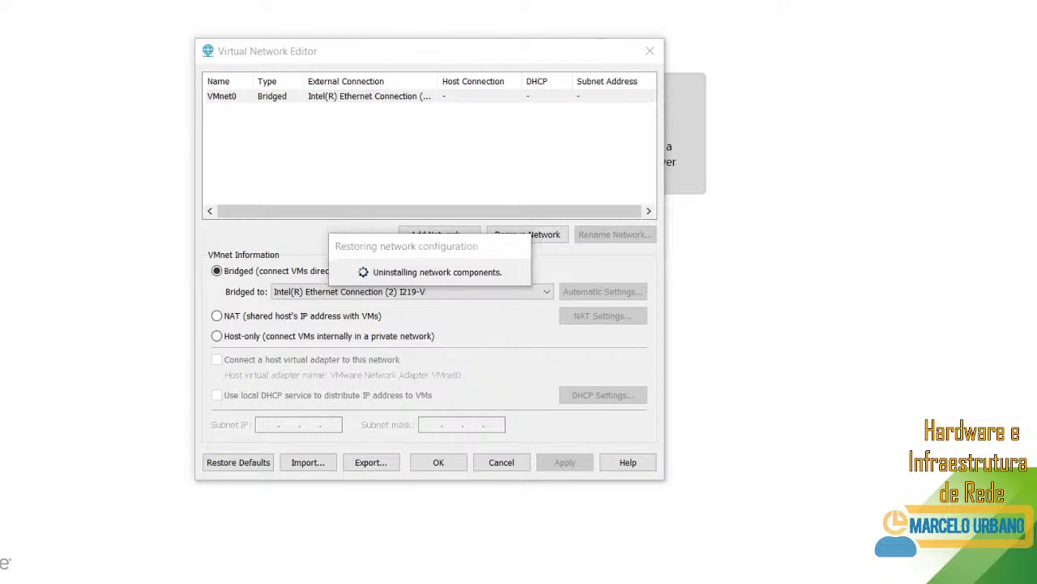
left_click_drag(490, 246, 498, 234)
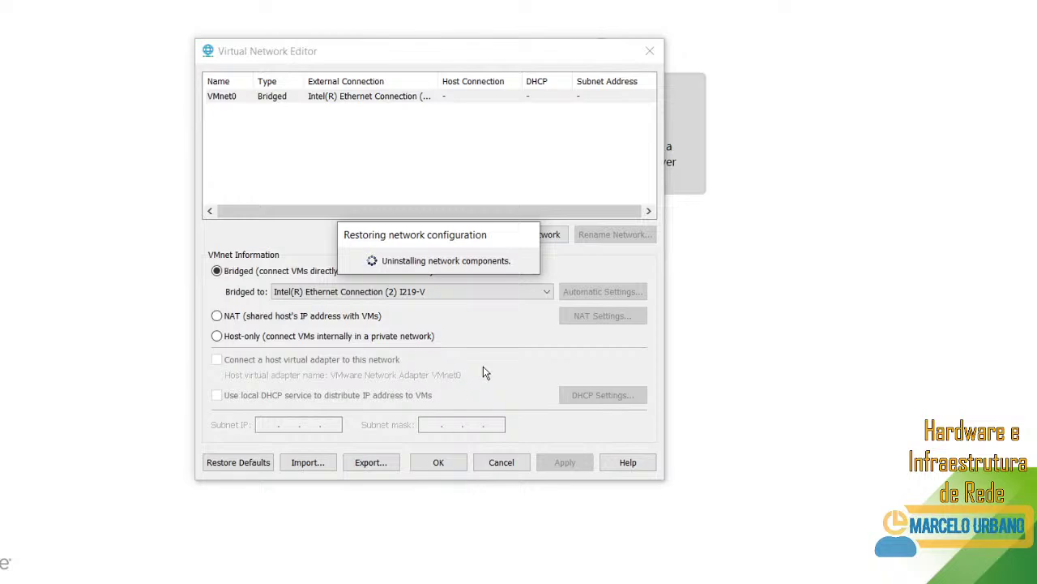
left_click_drag(443, 244, 441, 328)
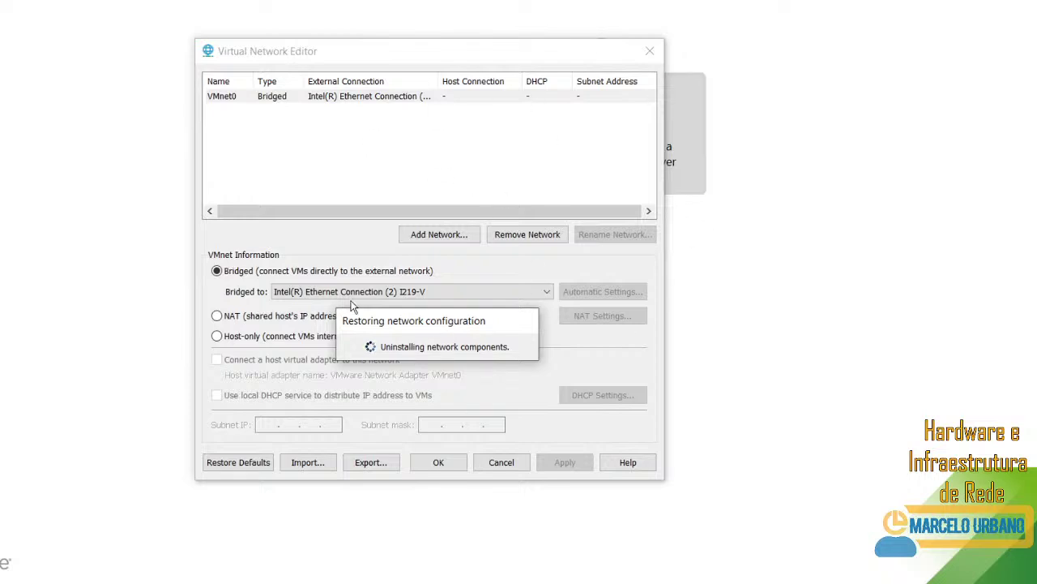
key("ctrl")
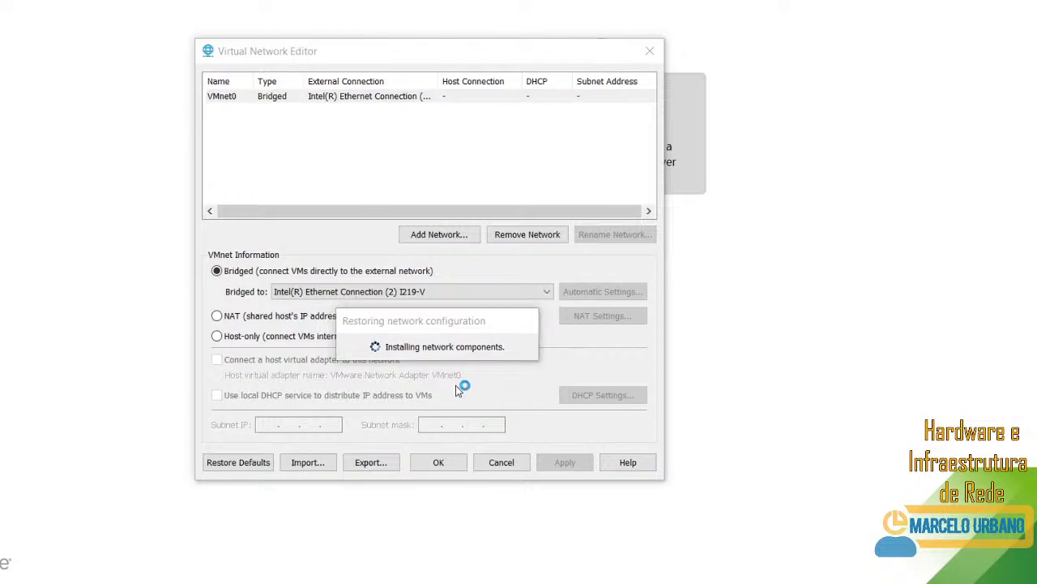
left_click_drag(436, 321, 456, 288)
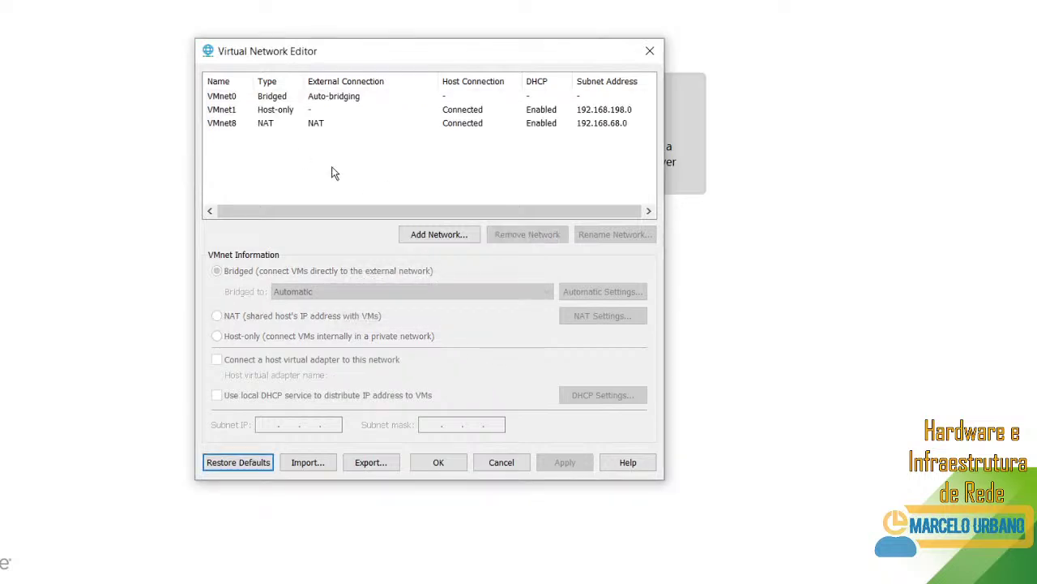
Step: Bridge VMnet0 to the Intel(R) Ethernet Connection (2) I219-V adapter
left_click(340, 101)
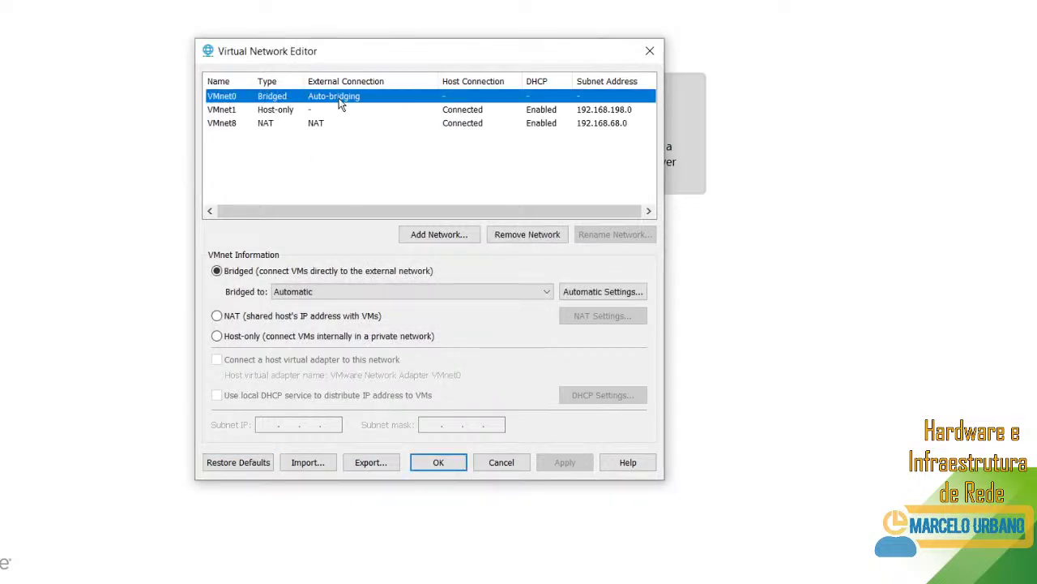
left_click(338, 292)
left_click(357, 316)
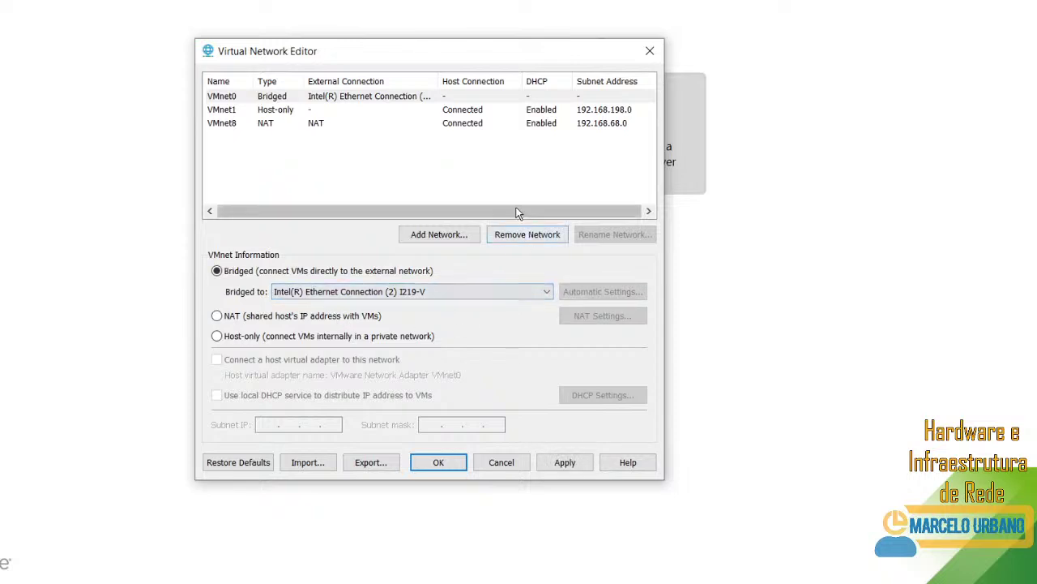
Step: Review the VMnet8 NAT settings, then widen the External Connection column
left_click(487, 124)
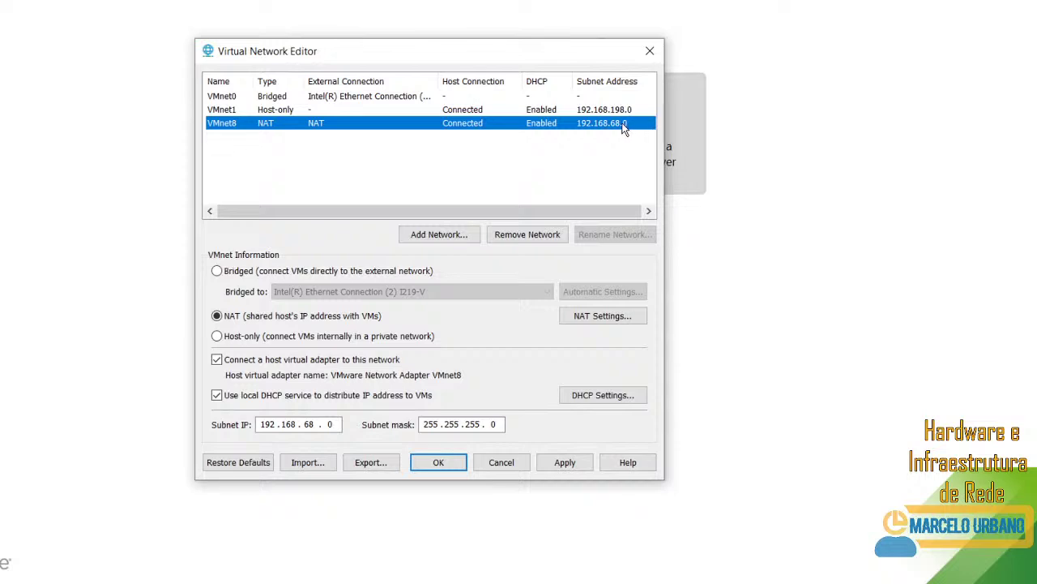
left_click(521, 99)
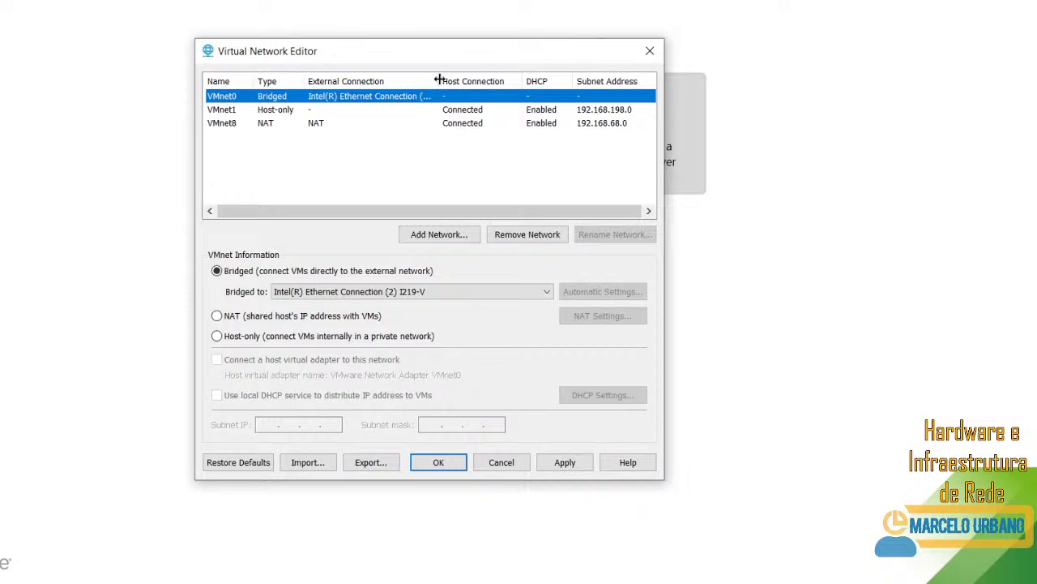
mouse_move(441, 81)
left_mouse_down()
mouse_move(486, 77)
mouse_move(434, 79)
left_mouse_up()
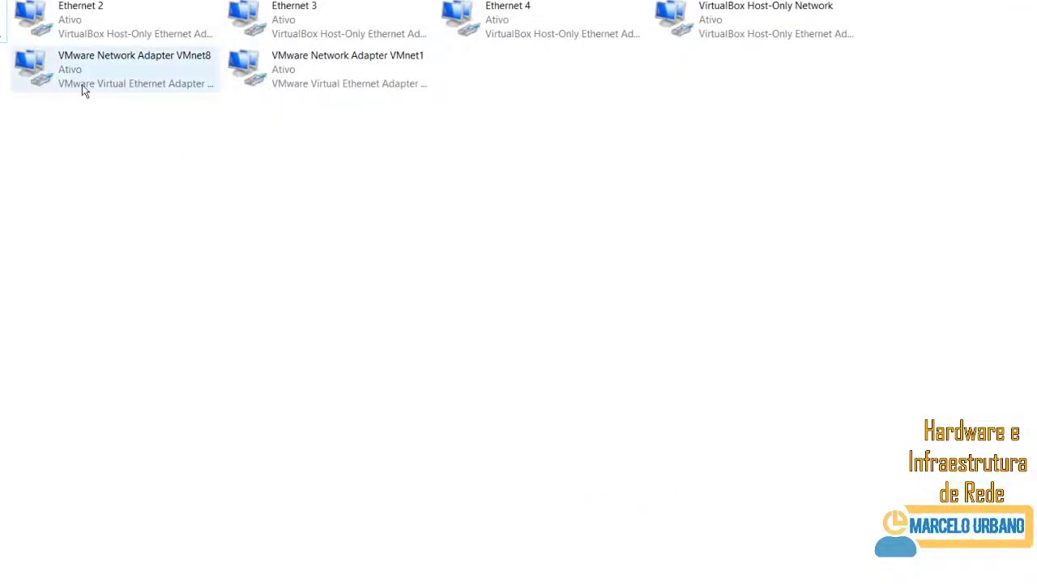
left_click_drag(609, 162, 0, 73)
left_click_drag(511, 301, 522, 306)
left_click_drag(530, 164, 0, 57)
left_click_drag(515, 122, 71, 119)
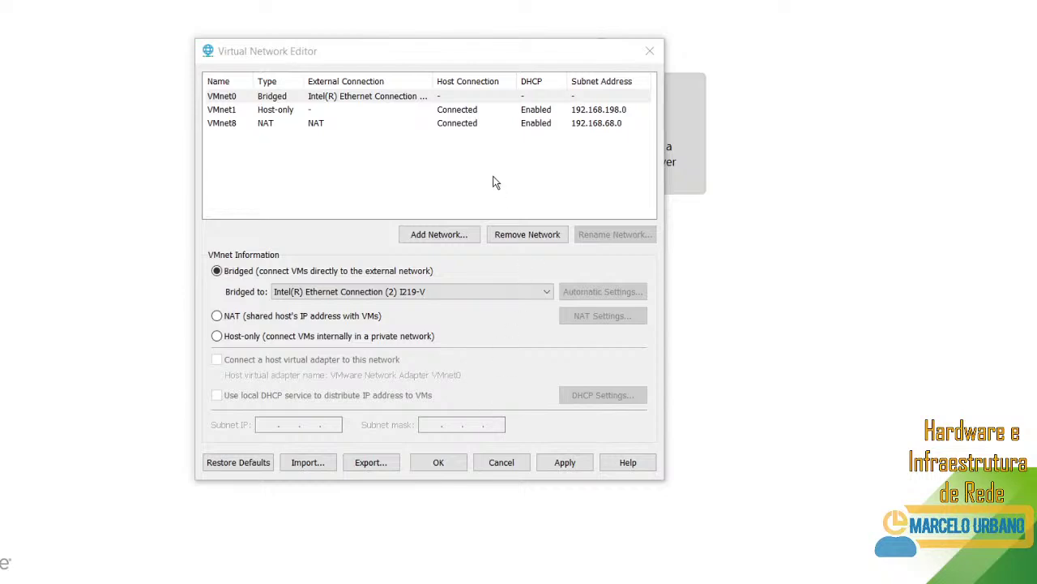
Step: Compare the VMnet0, VMnet1 host-only and VMnet8 NAT settings, then close the Virtual Network Editor
left_click(470, 100)
left_click(468, 113)
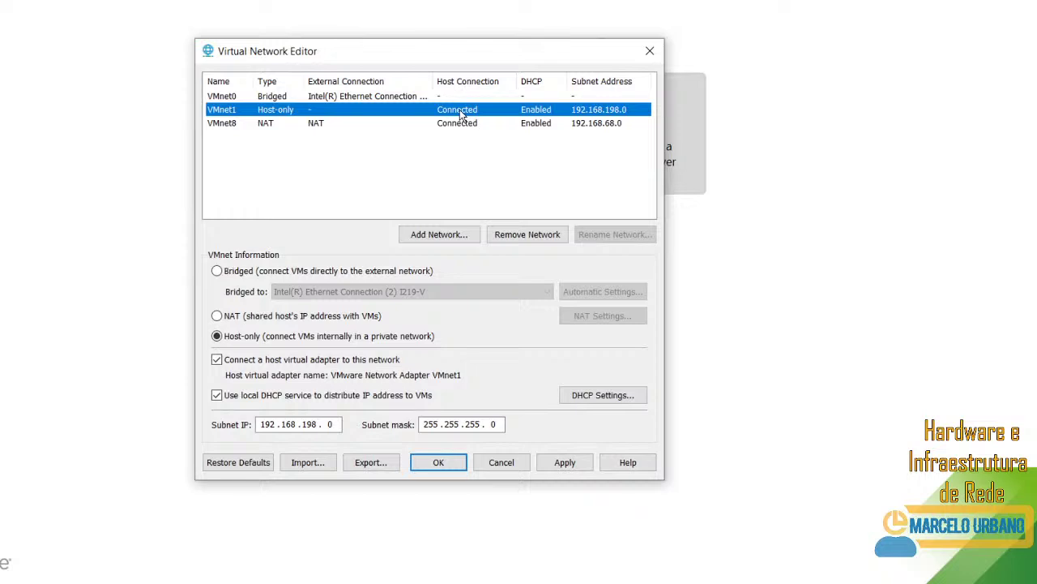
left_click(462, 126)
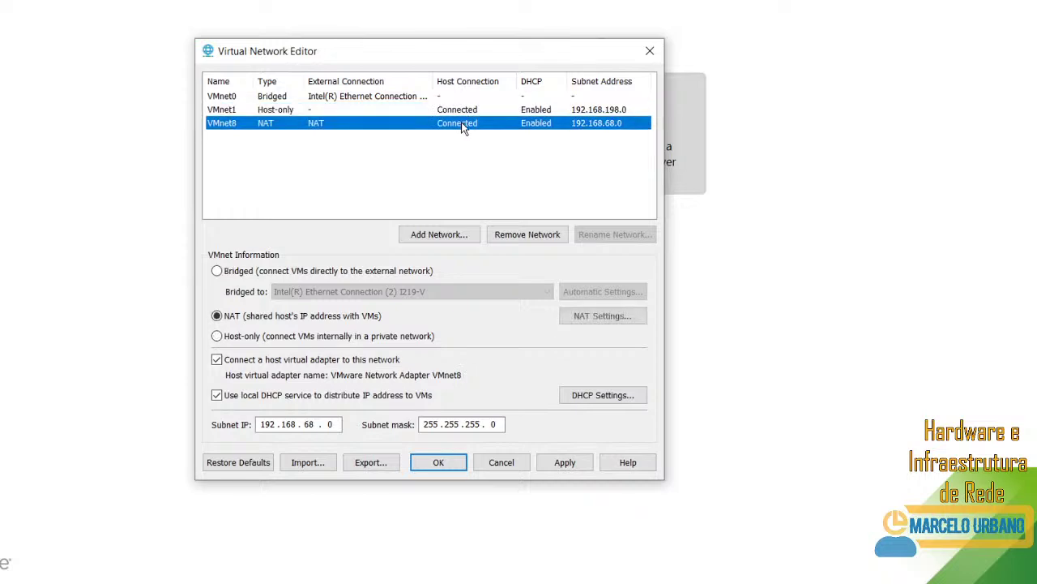
left_click(468, 113)
left_click(463, 124)
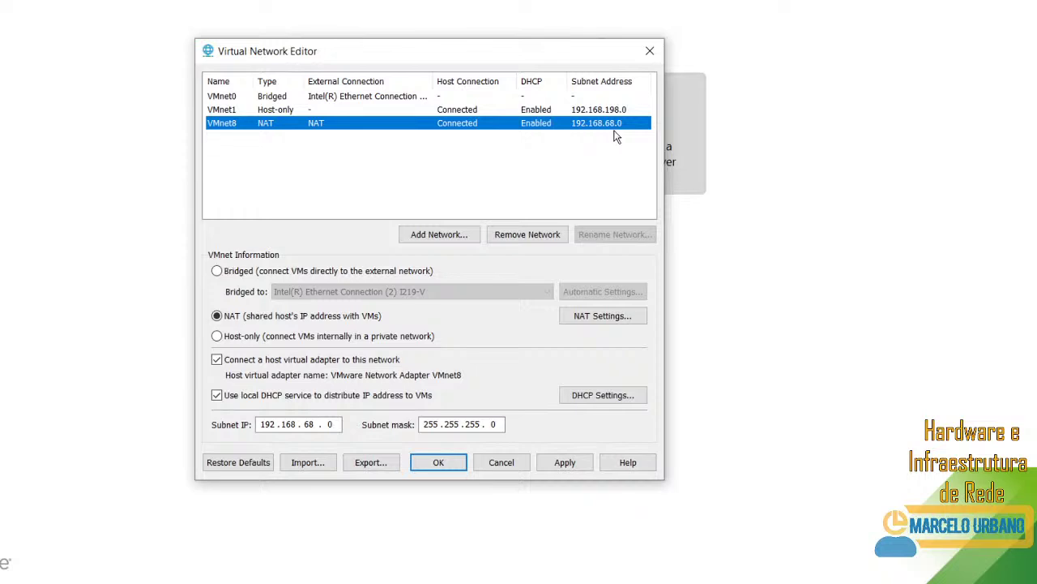
left_click(650, 52)
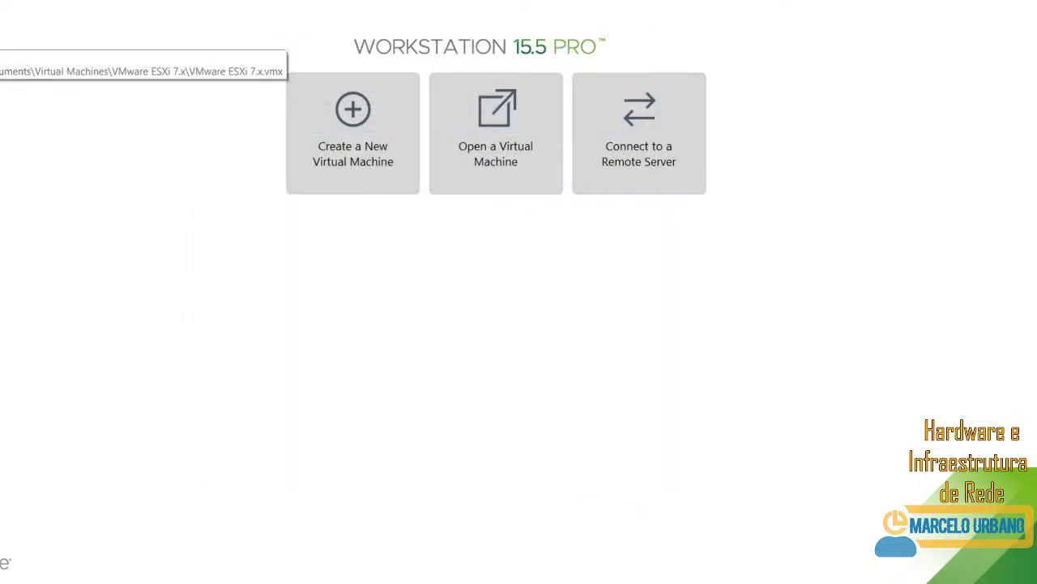
Step: Open the VMware ESXi 7.x VM from the library and power it on
left_click(0, 41)
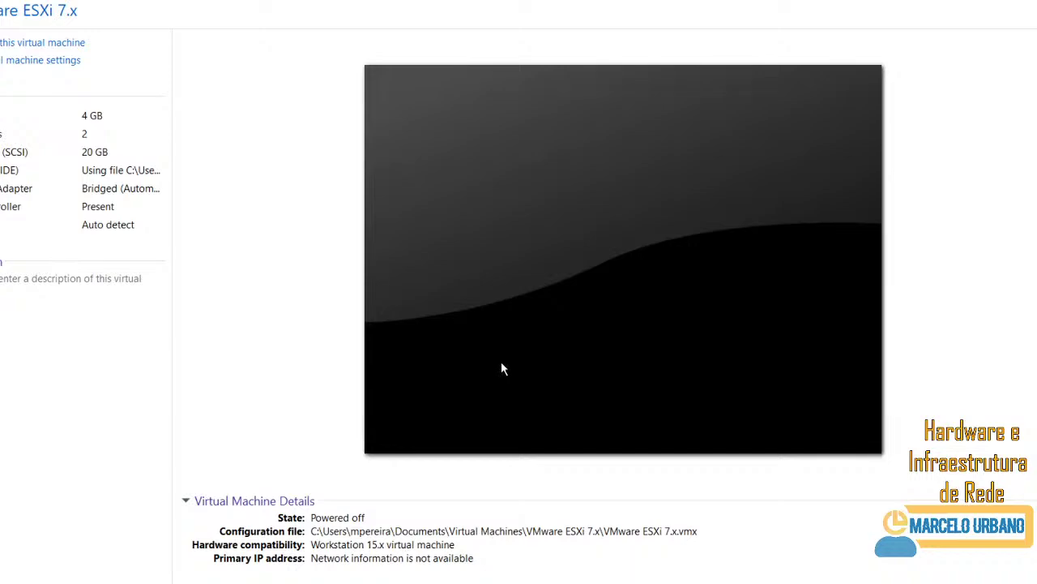
left_click(69, 45)
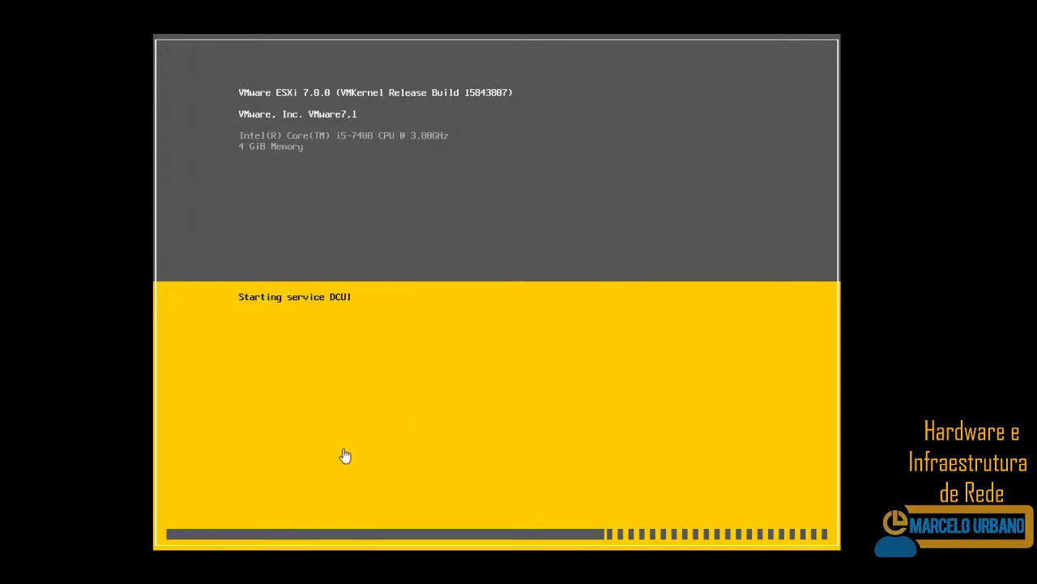
mouse_move(146, 579)
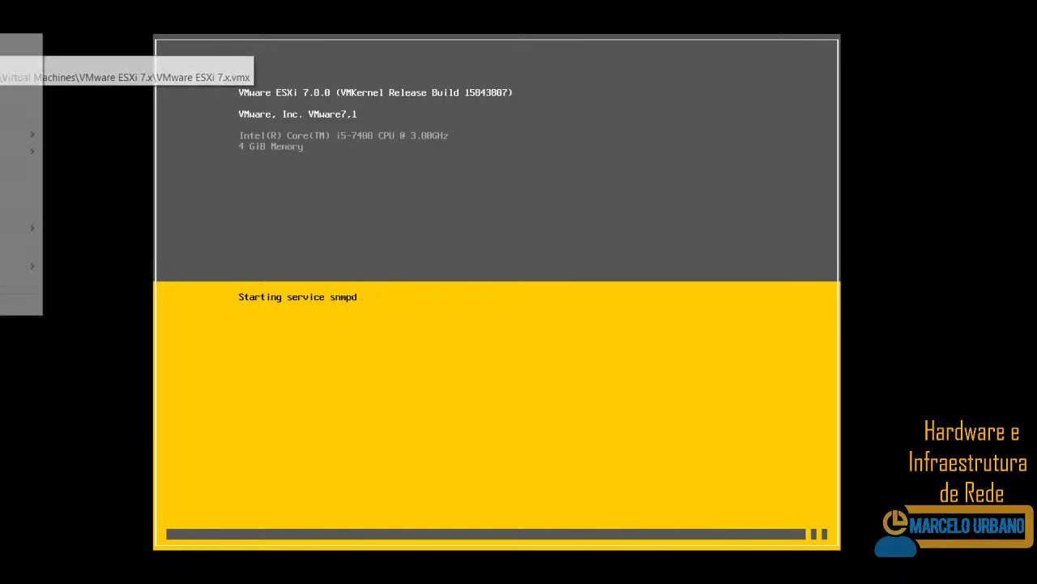
Step: Switch the ESXi VM's network adapter from Bridged to NAT in VM Settings and save
left_click(9, 304)
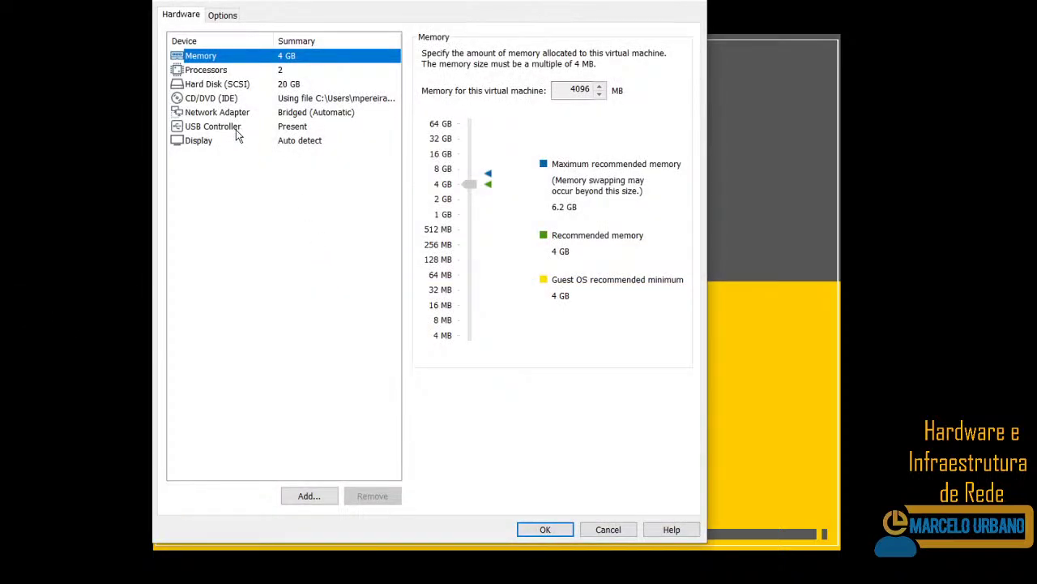
left_click(292, 113)
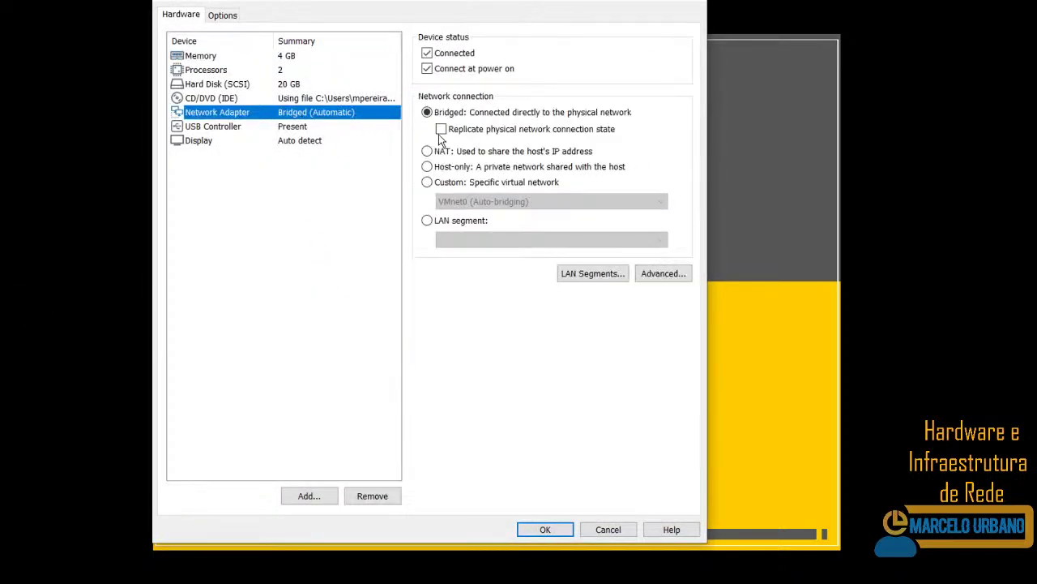
left_click(429, 151)
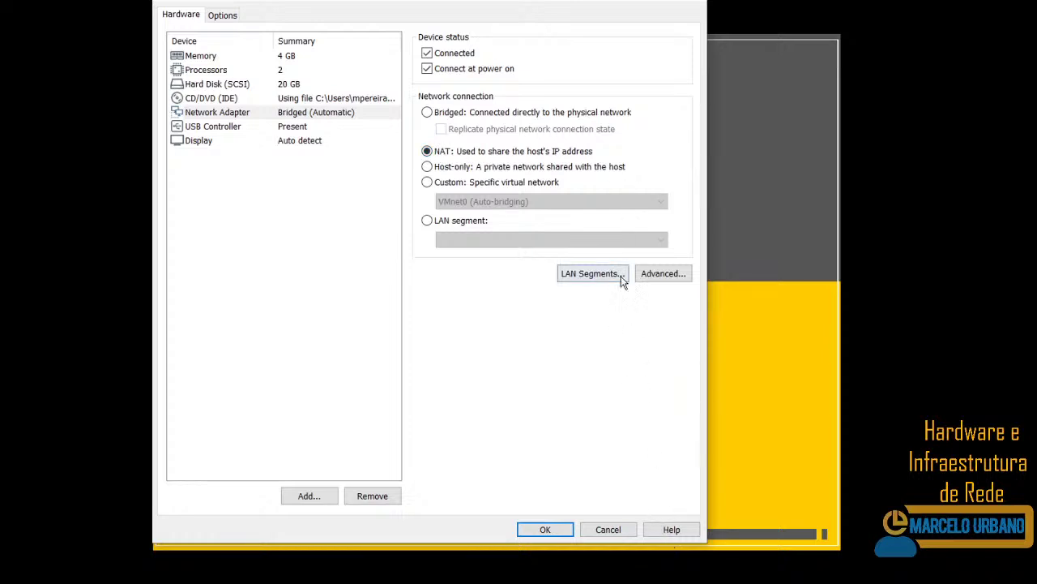
left_click(548, 530)
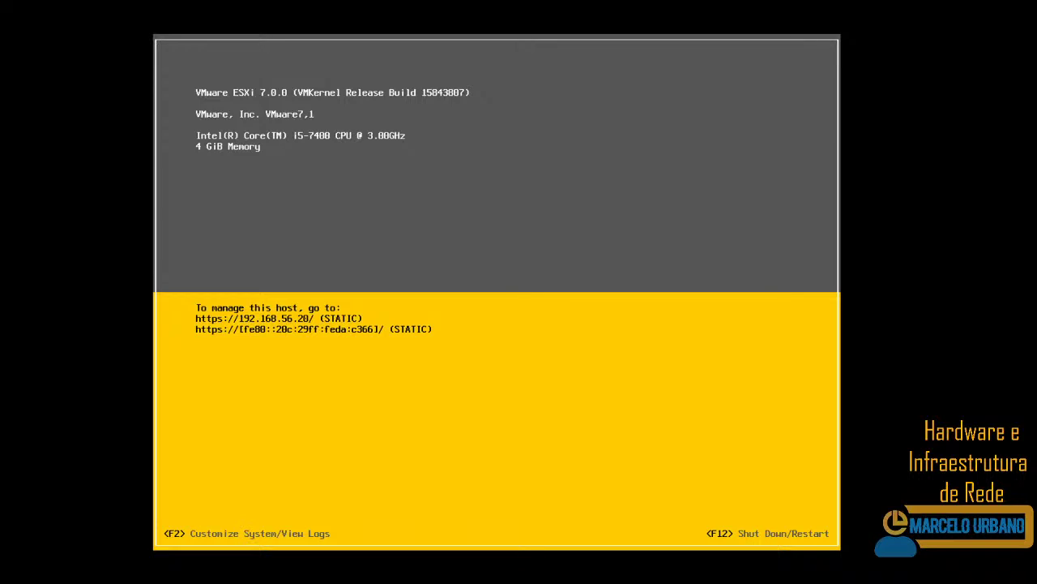
Step: Log in to the ESXi DCUI as root with the account password
key("F2")
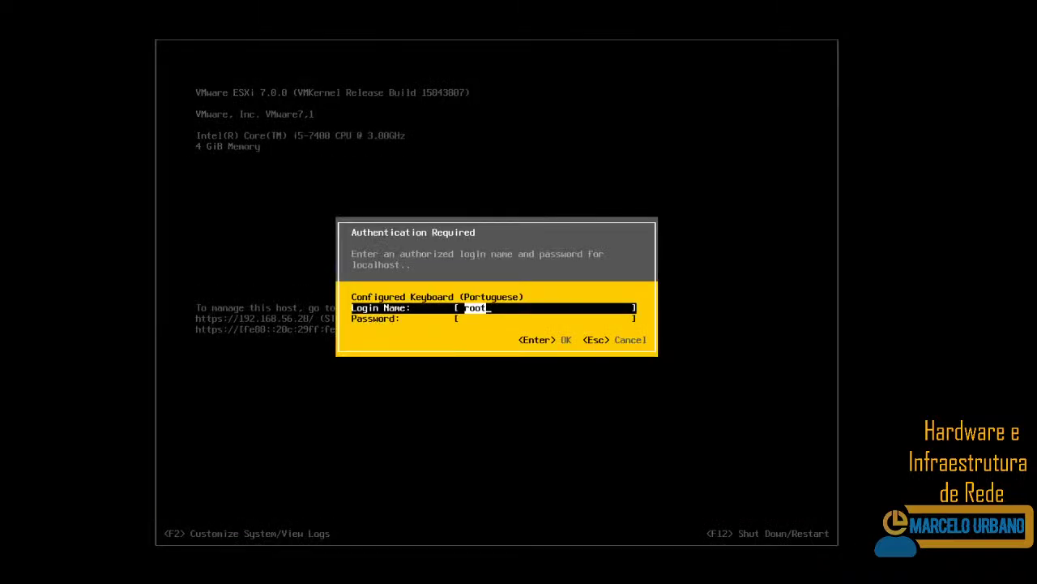
key("Tab")
type("**")
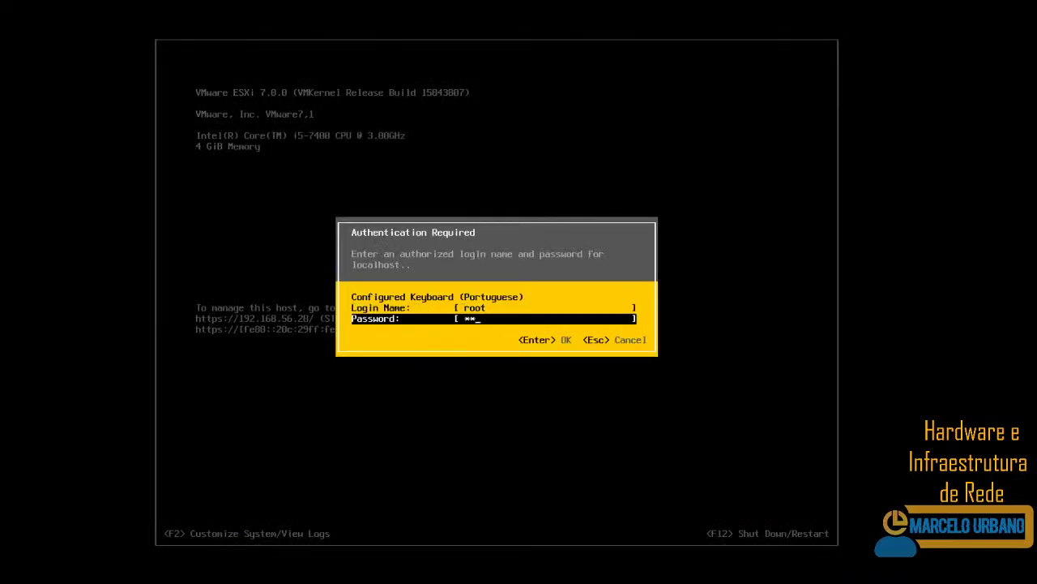
type("******")
key("Return")
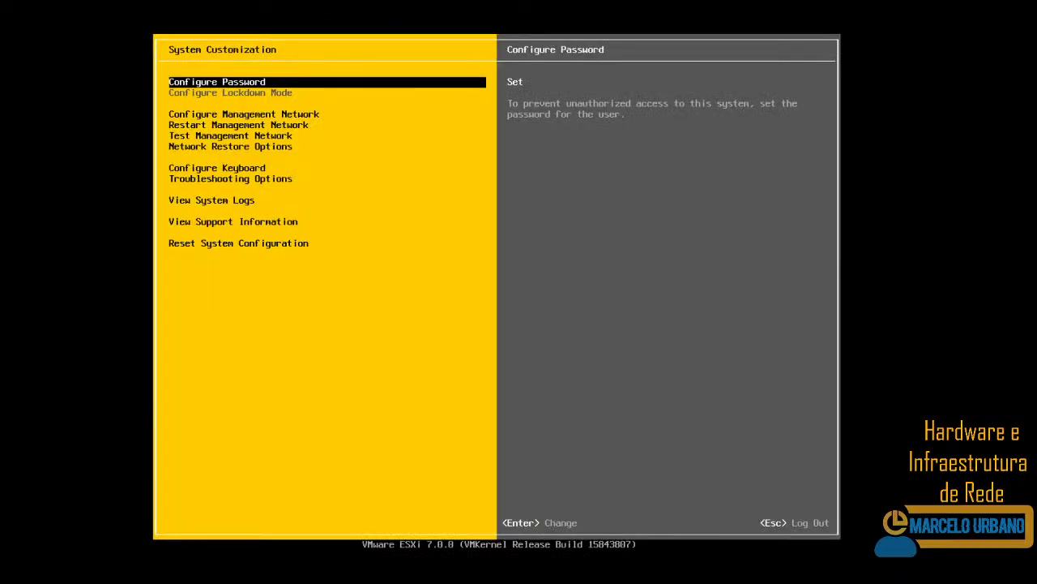
Step: Navigate to Configure Management Network > IPv4 Configuration
key("Down")
key("Down")
key("Up")
key("Return")
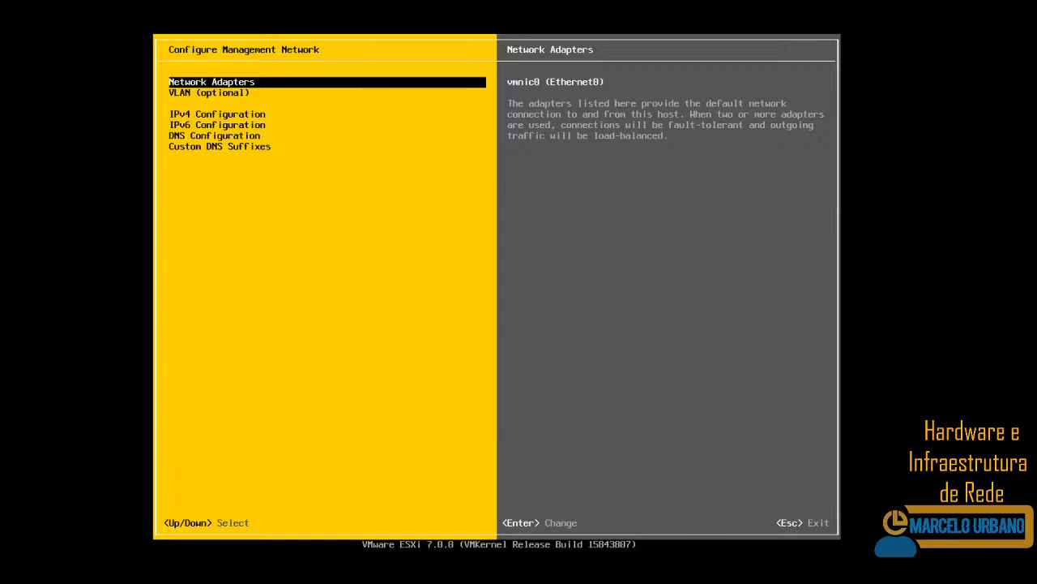
key("Down")
key("Down")
key("Return")
key("Down")
key("Down")
key("Down")
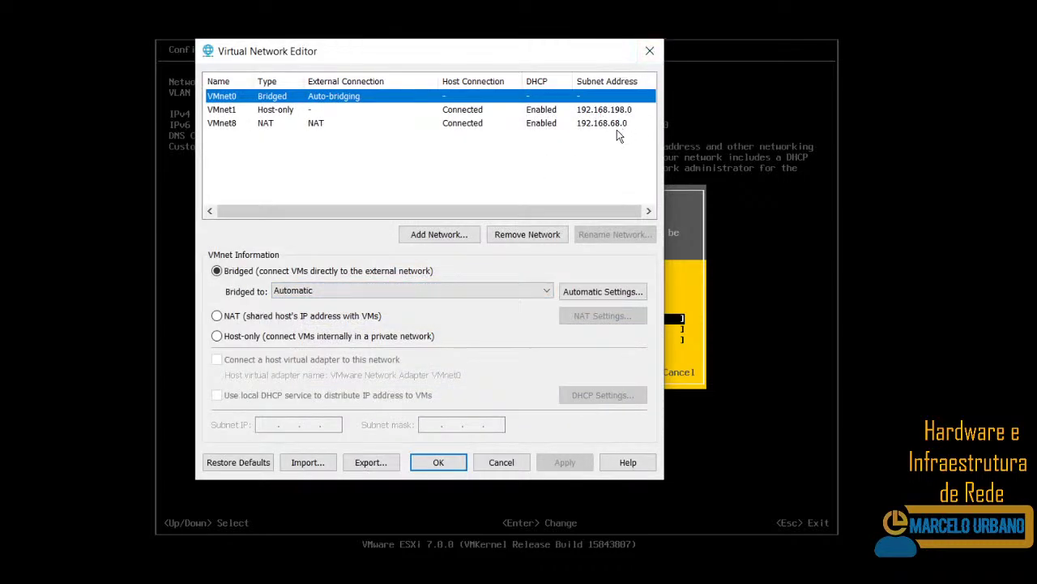
Step: Change the static IPv4 address and default gateway to 192.168.68.0 and save
left_click(653, 63)
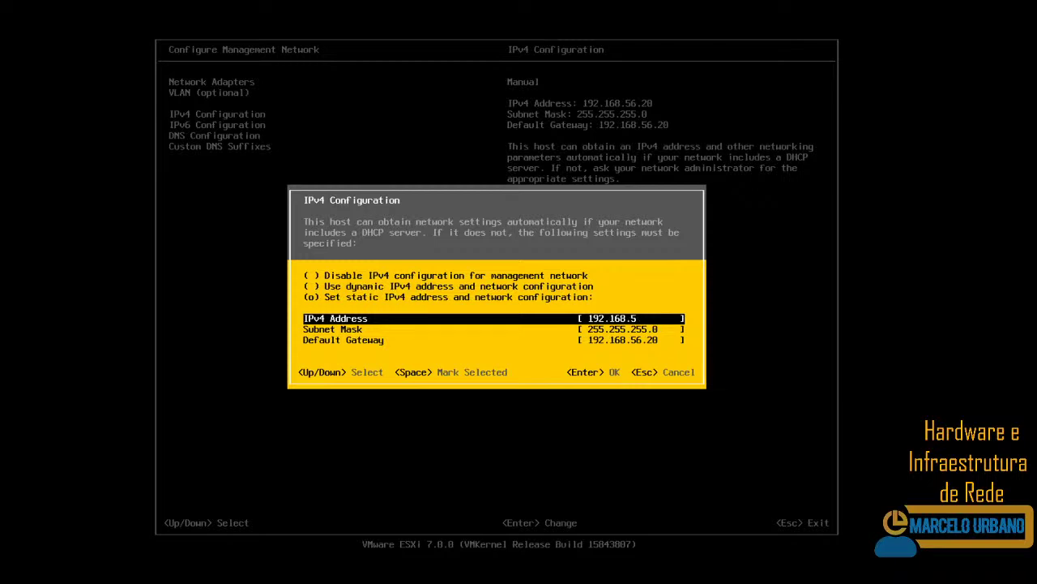
key("BackSpace")
type("68.0")
key("Down")
key("Down")
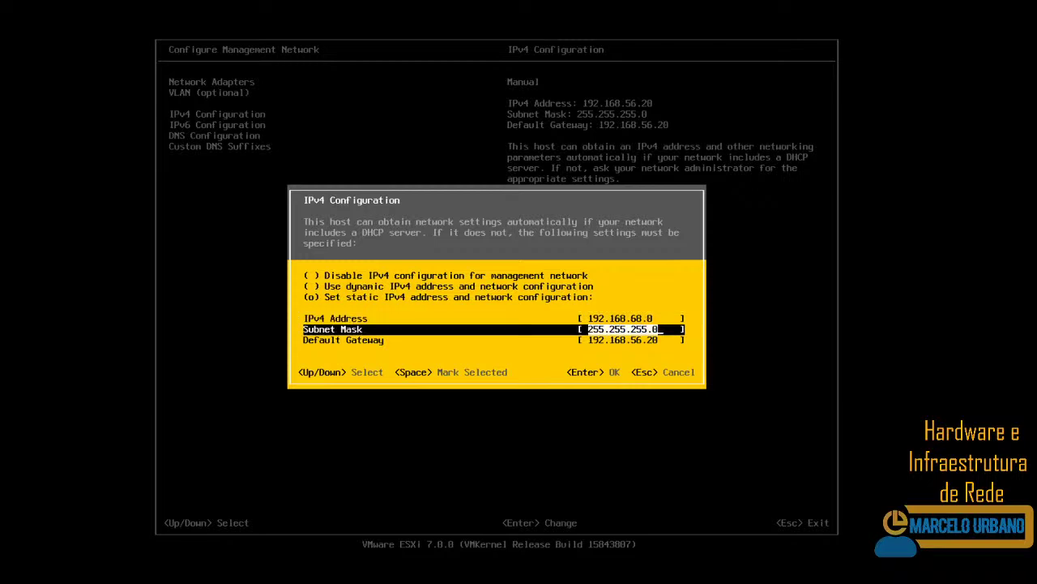
key("BackSpace")
key("BackSpace")
key("BackSpace")
key("BackSpace")
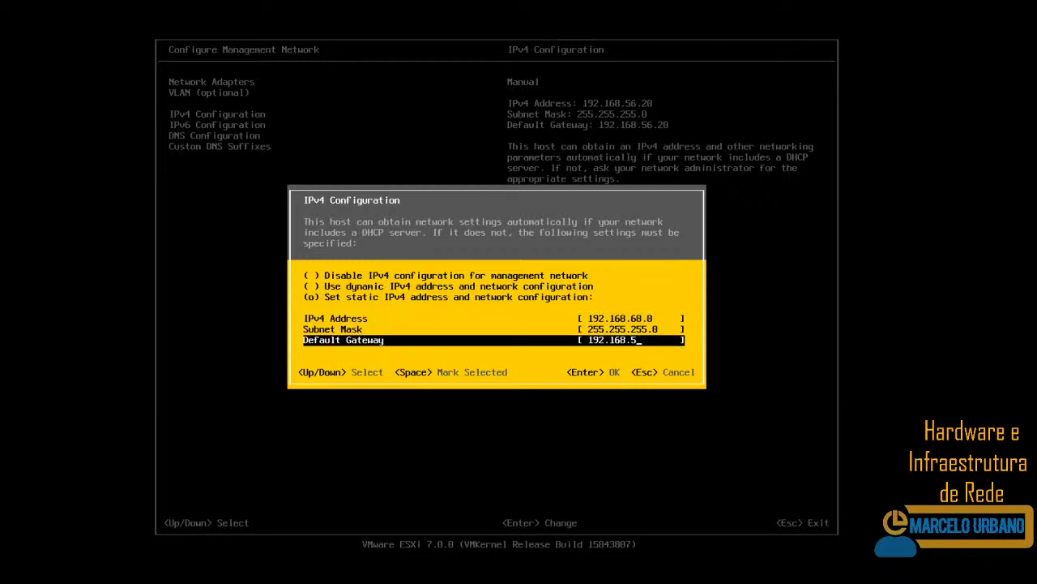
type("68")
type("0")
key("Return")
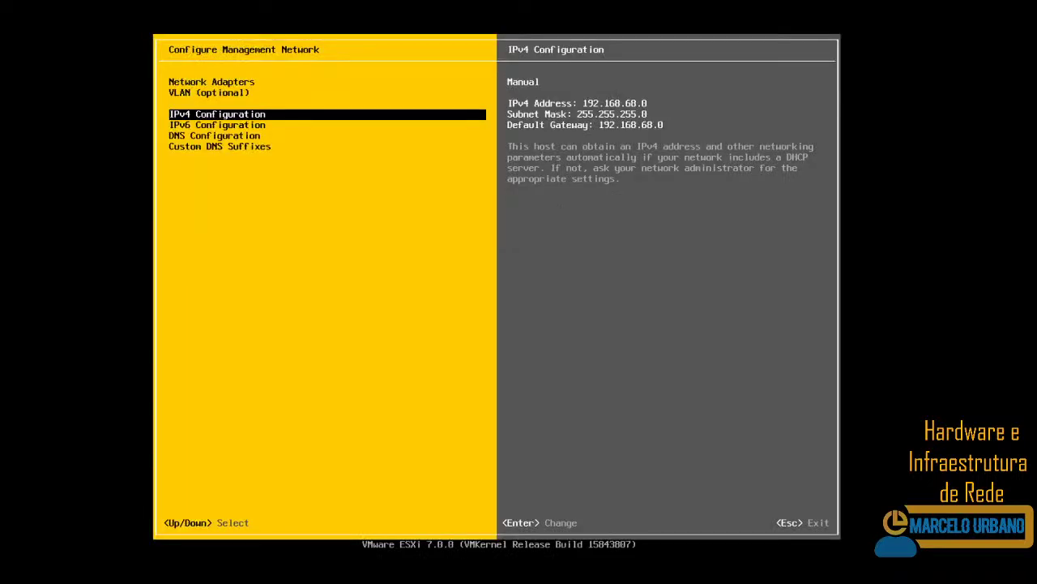
Step: Apply the changes and restart the management network
key("Escape")
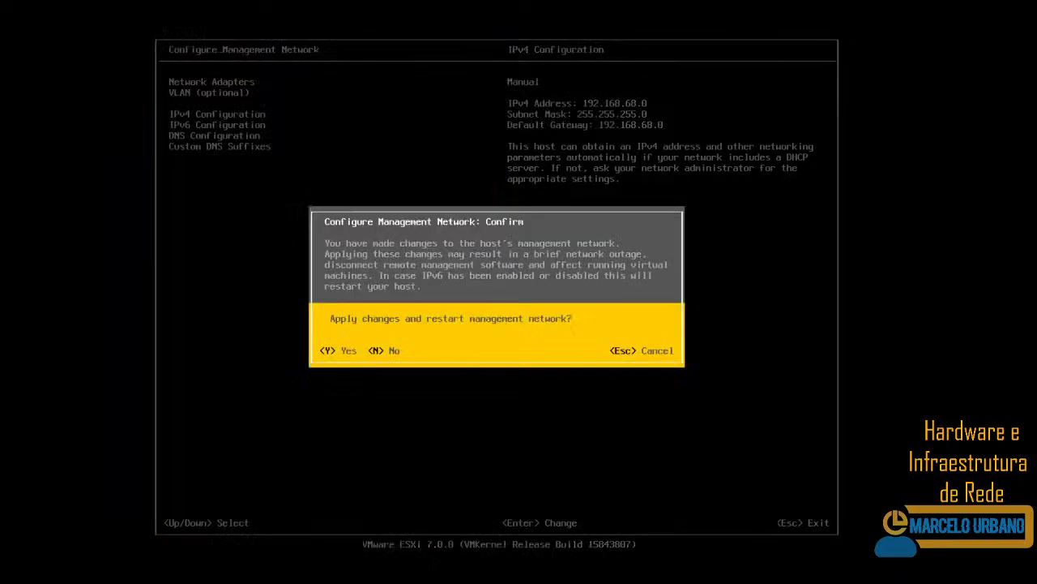
key("y")
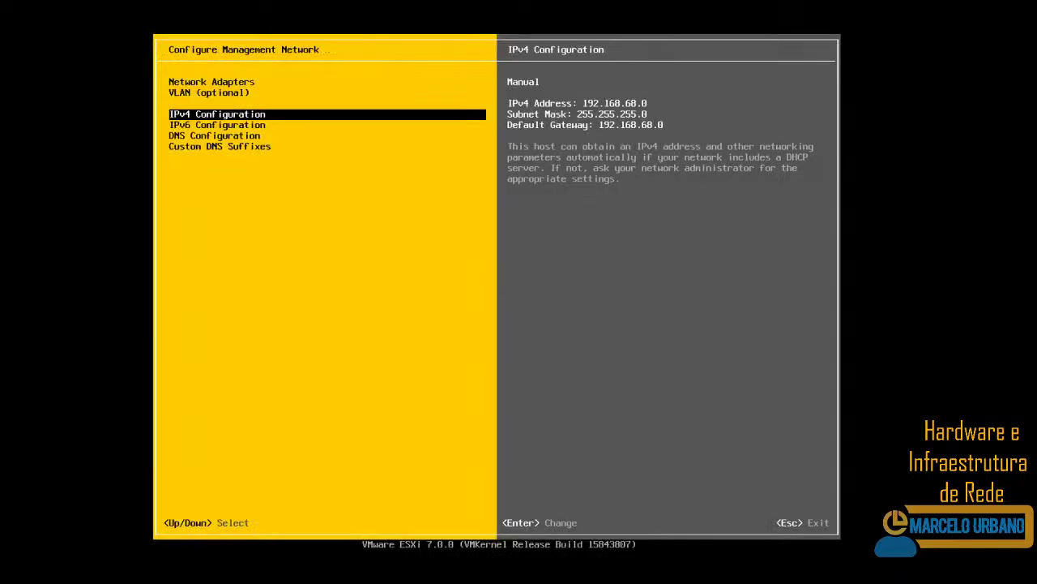
key("Down")
key("Down")
Step: Run Test Management Network, dismiss the OK results, and return to Configure Management Network
key("Return")
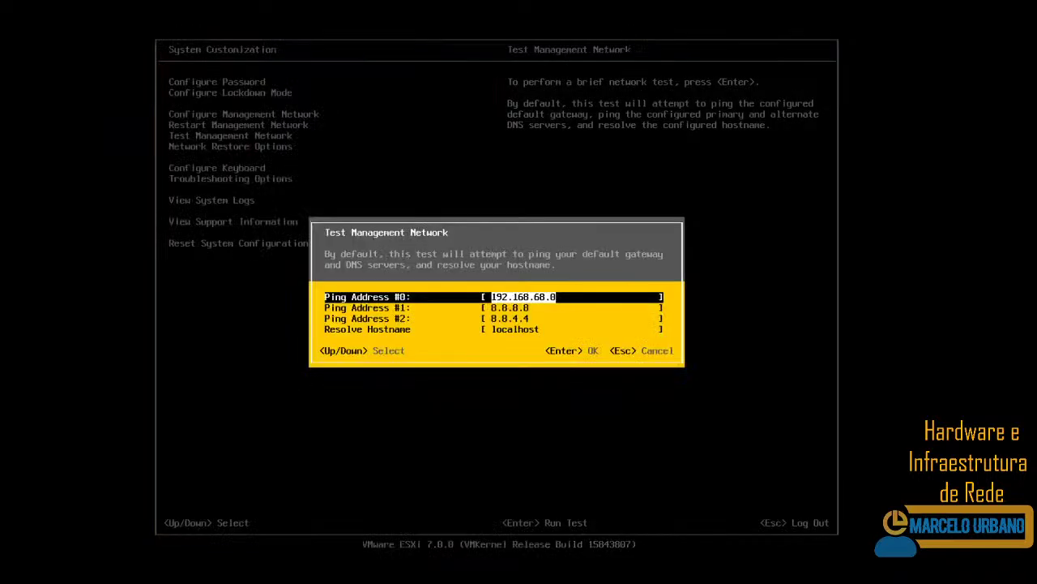
key("Return")
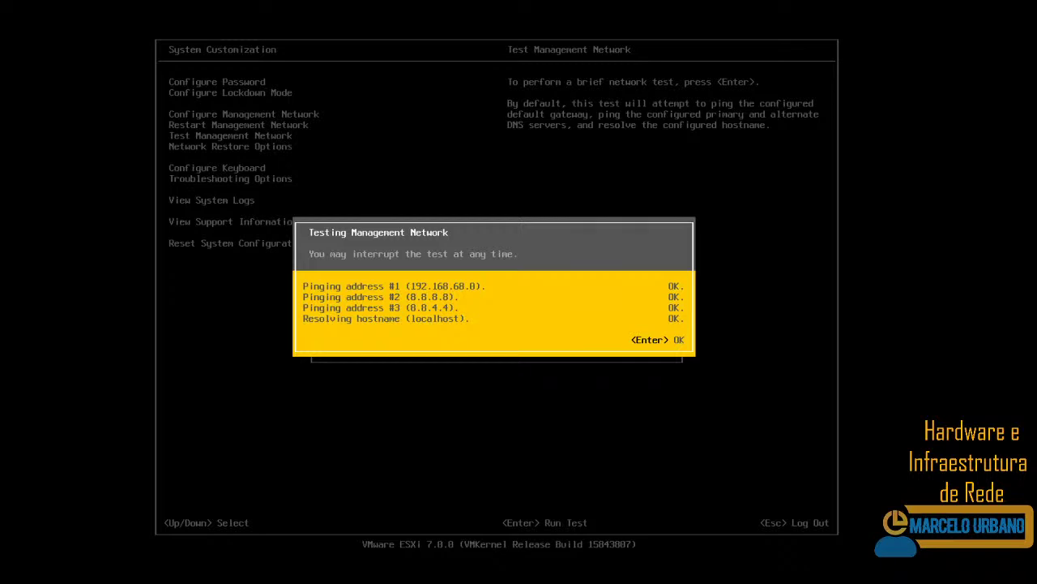
key("Return")
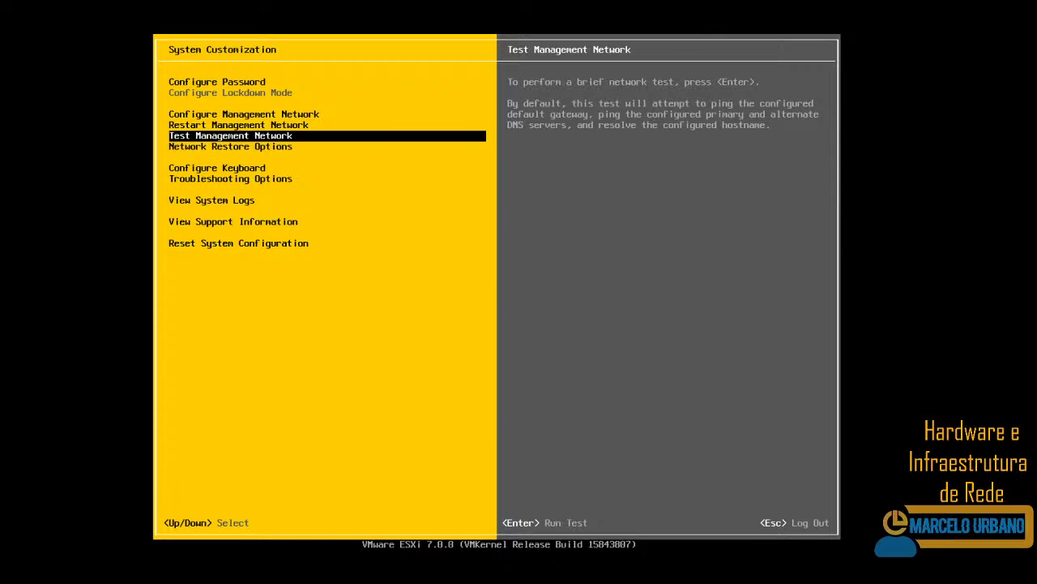
left_click(490, 551)
key("Up")
key("Up")
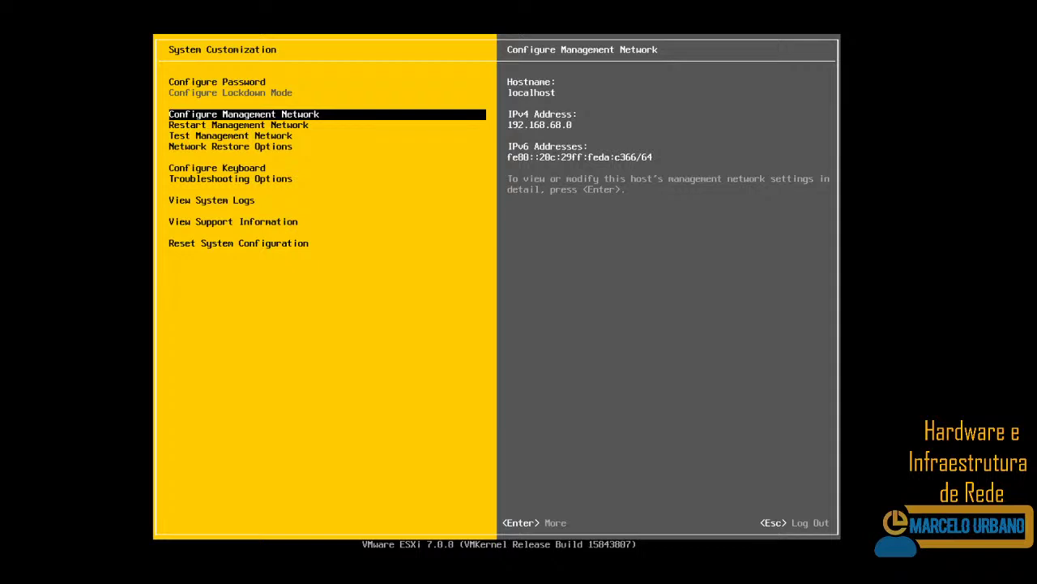
Step: Check the IPv4 Configuration and keep the static 192.168.68.0 settings unchanged
key("Return")
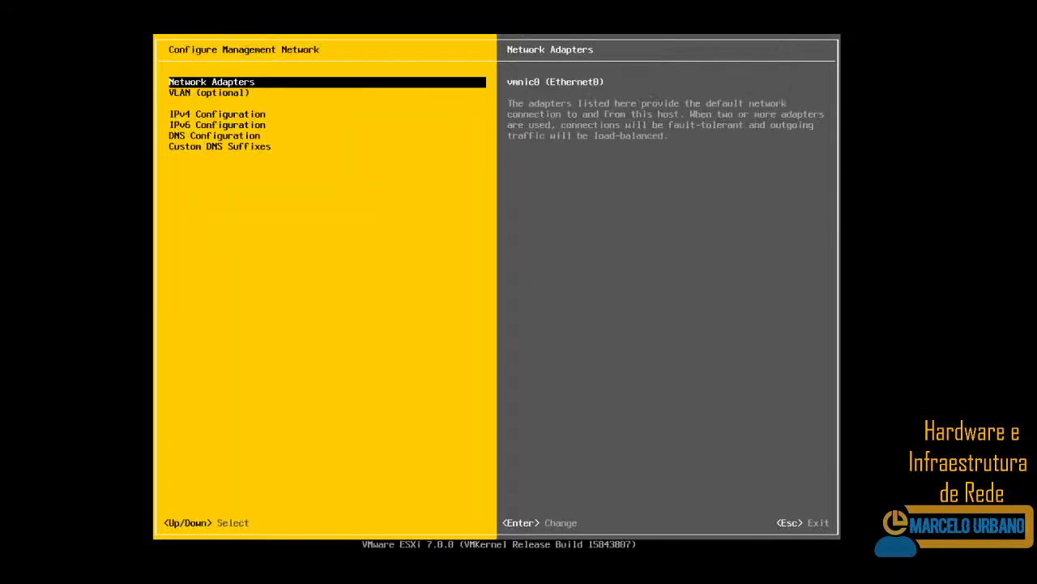
key("Down")
key("Down")
key("Return")
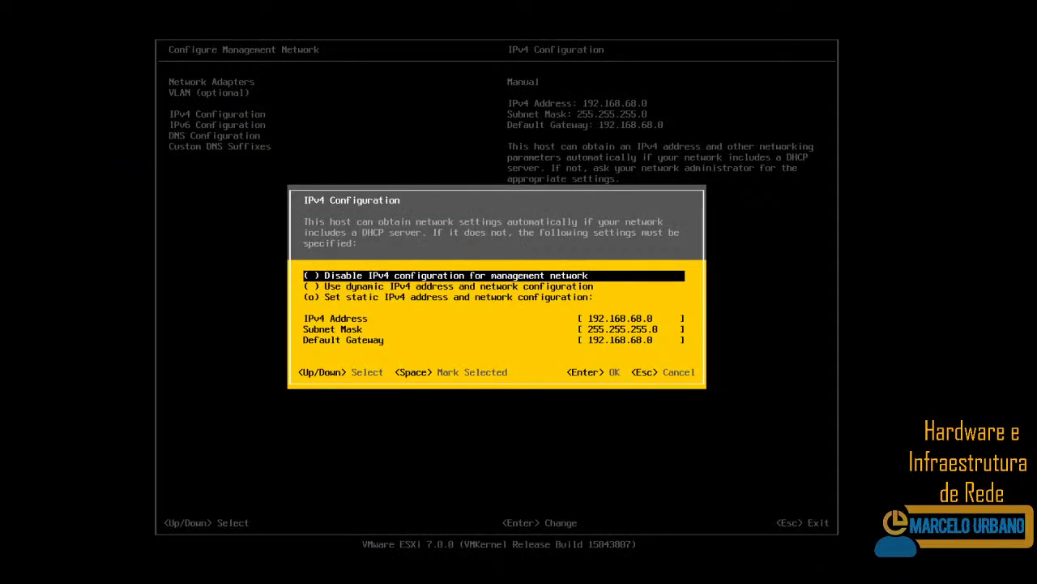
key("Down")
key("Down")
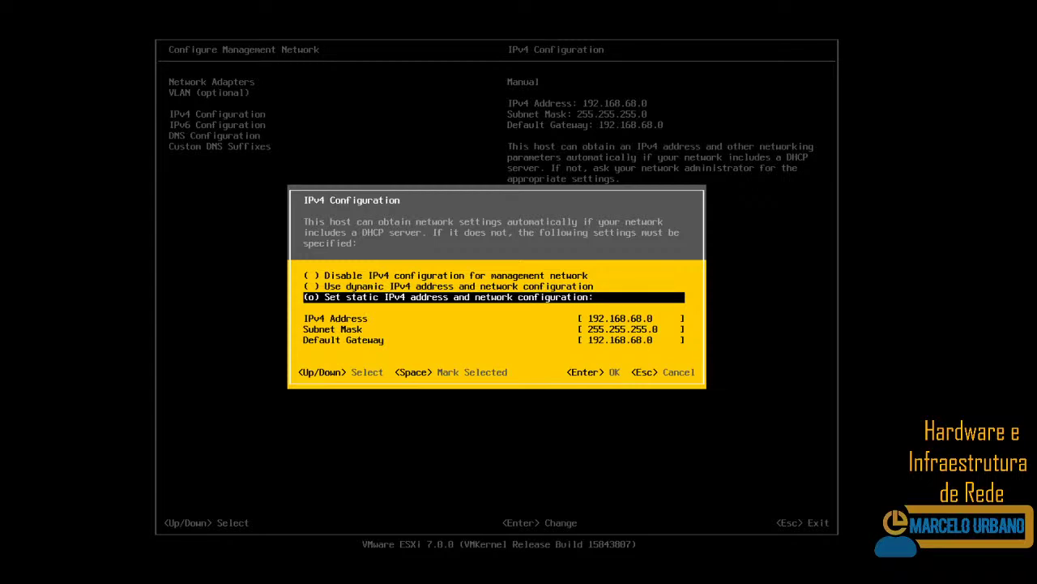
left_click(540, 306)
left_click(540, 305)
key("Return")
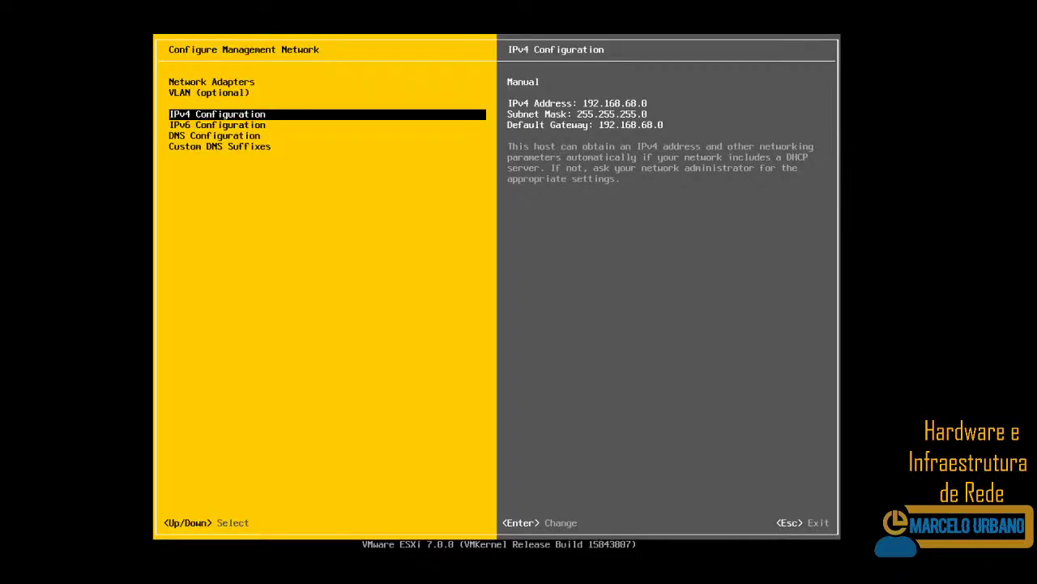
Step: Check the DNS servers 8.8.8.8 and 8.8.4.4, keep them, and return to System Customization
key("Down")
key("Down")
key("Return")
key("Down")
key("Down")
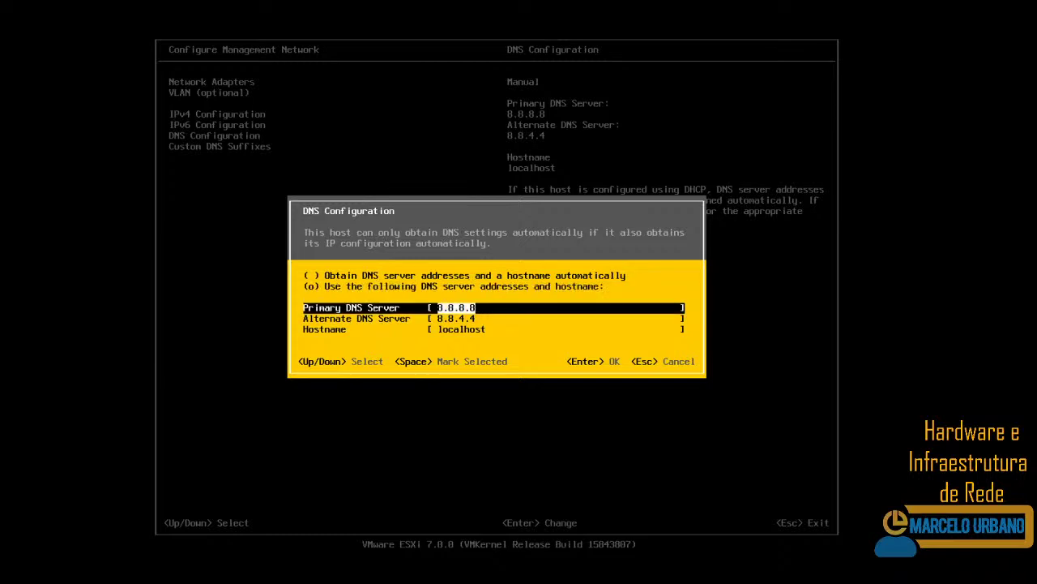
key("Up")
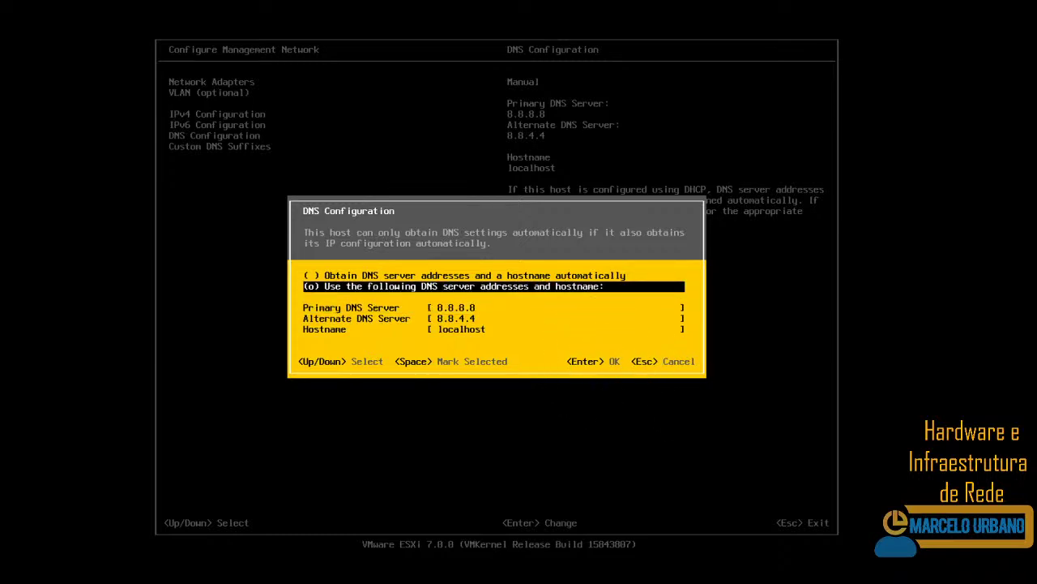
key("Down")
key("Down")
key("Up")
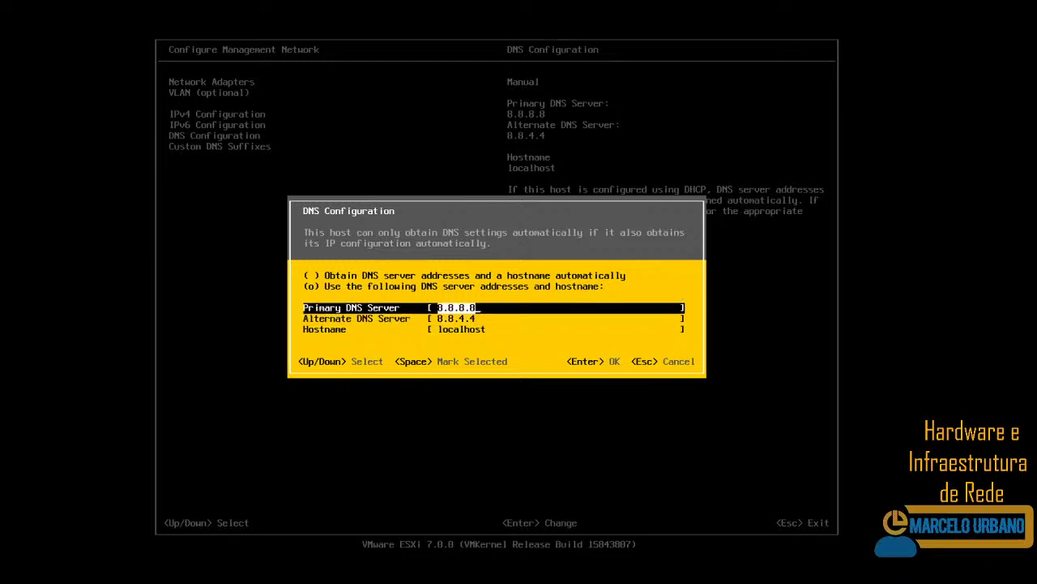
key("Down")
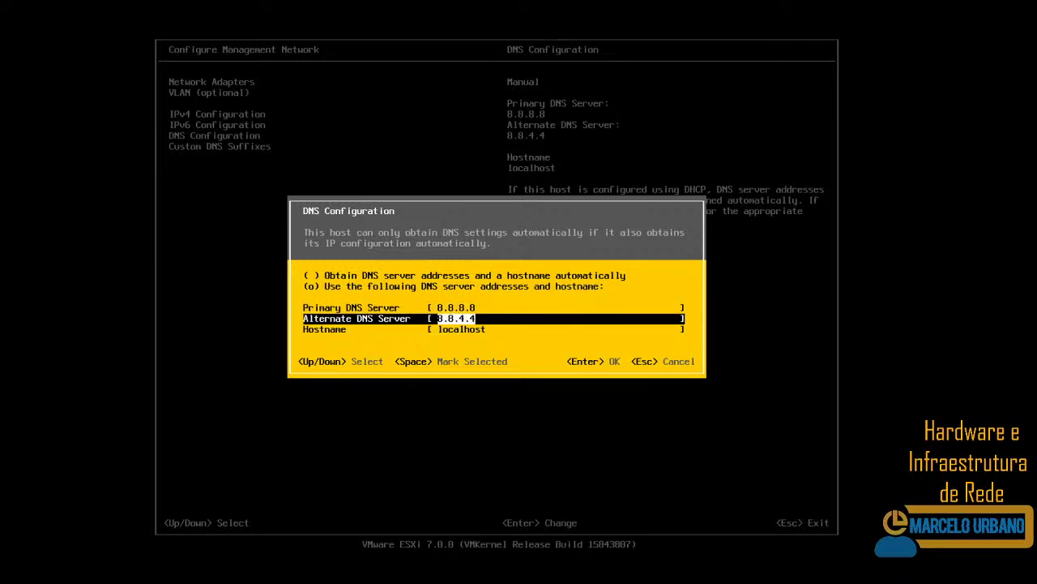
key("Return")
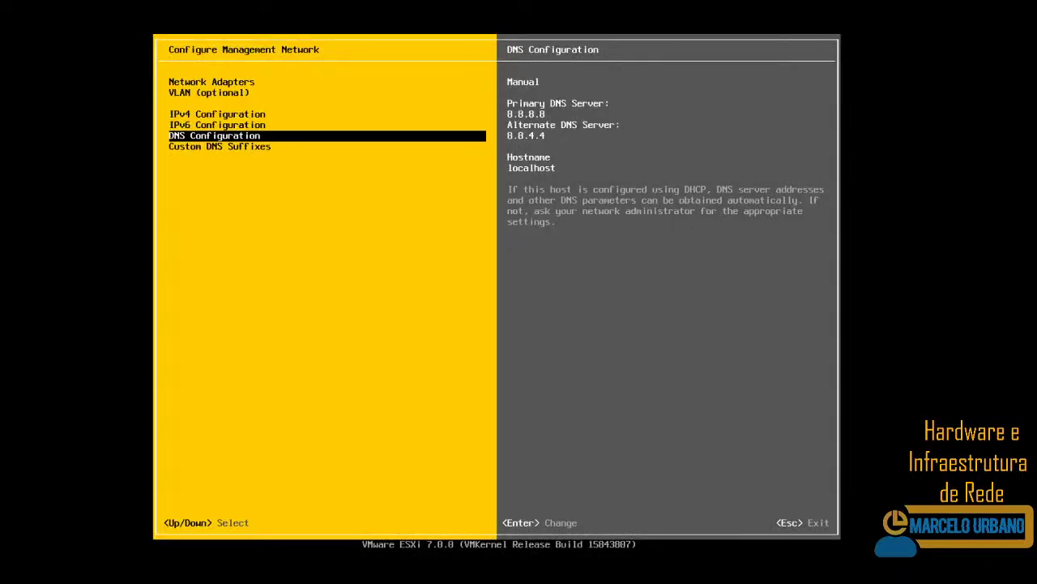
key("Escape")
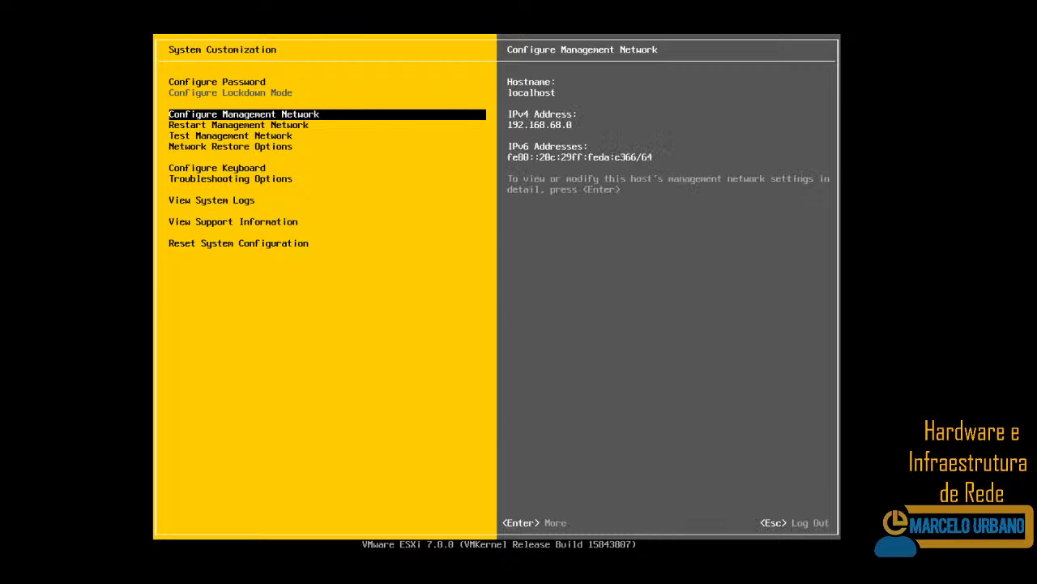
key("Down")
key("Down")
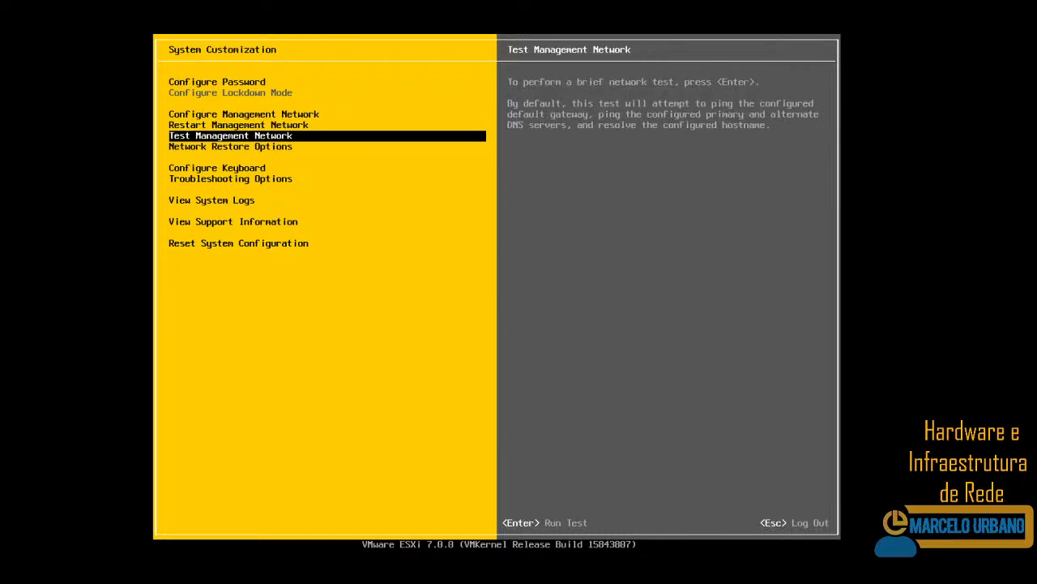
Step: Run the management network test and confirm OK for 192.168.68.0, 8.8.8.8, 8.8.4.4 and localhost
key("Return")
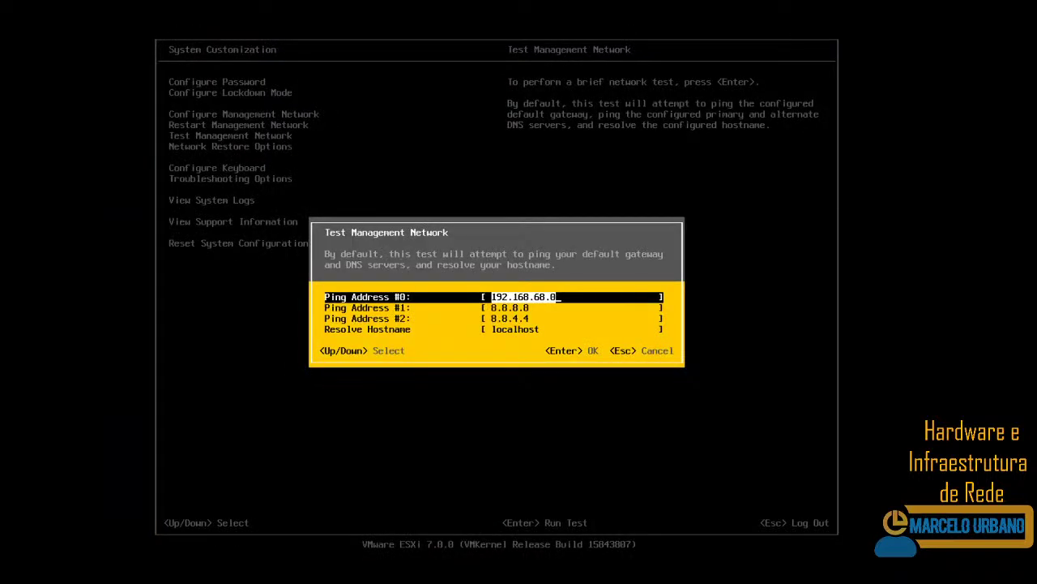
left_click(610, 363)
key("Down")
key("Down")
key("Down")
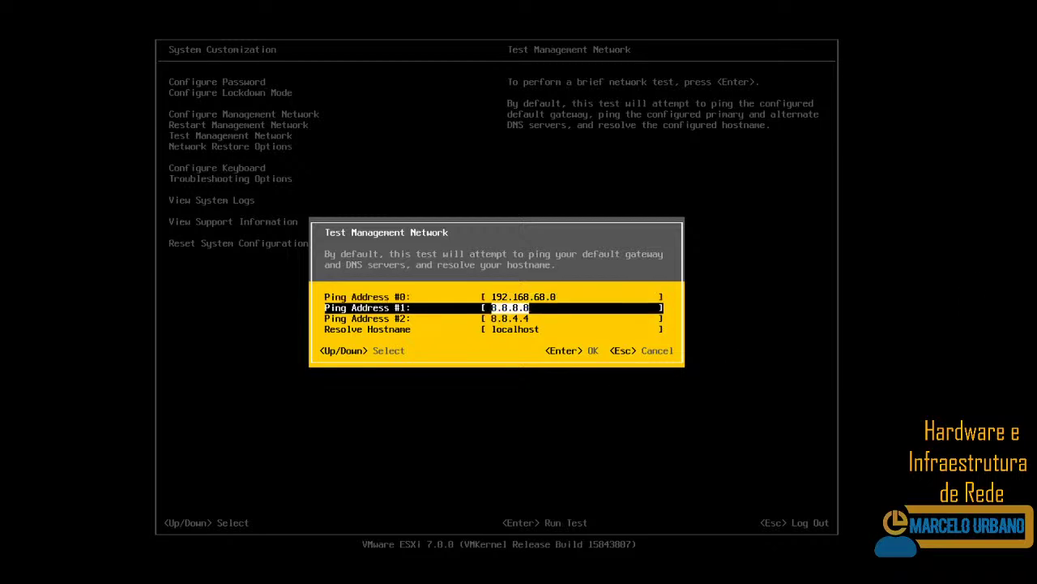
key("Up")
key("Up")
key("Up")
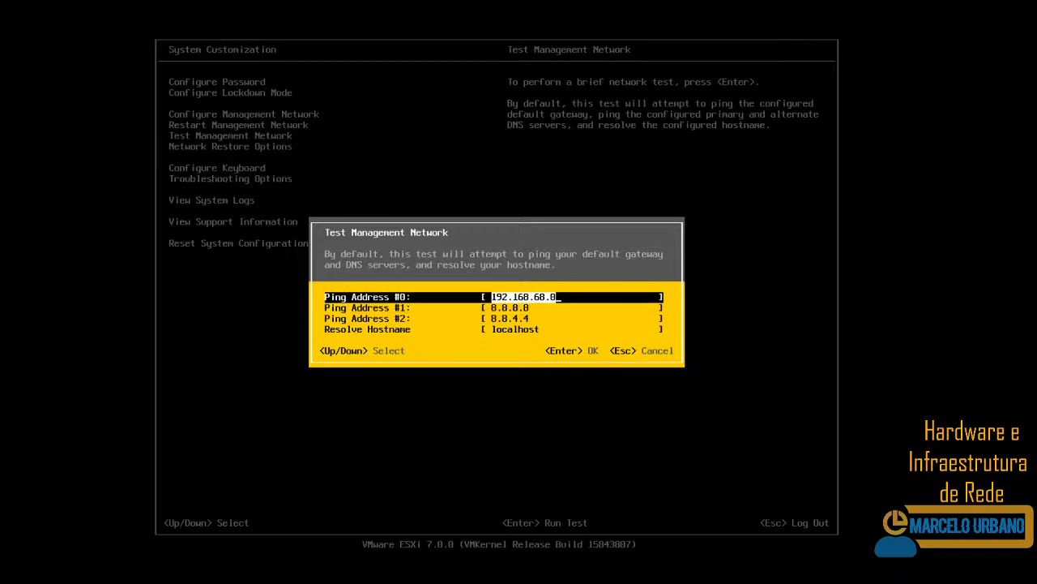
key("Down")
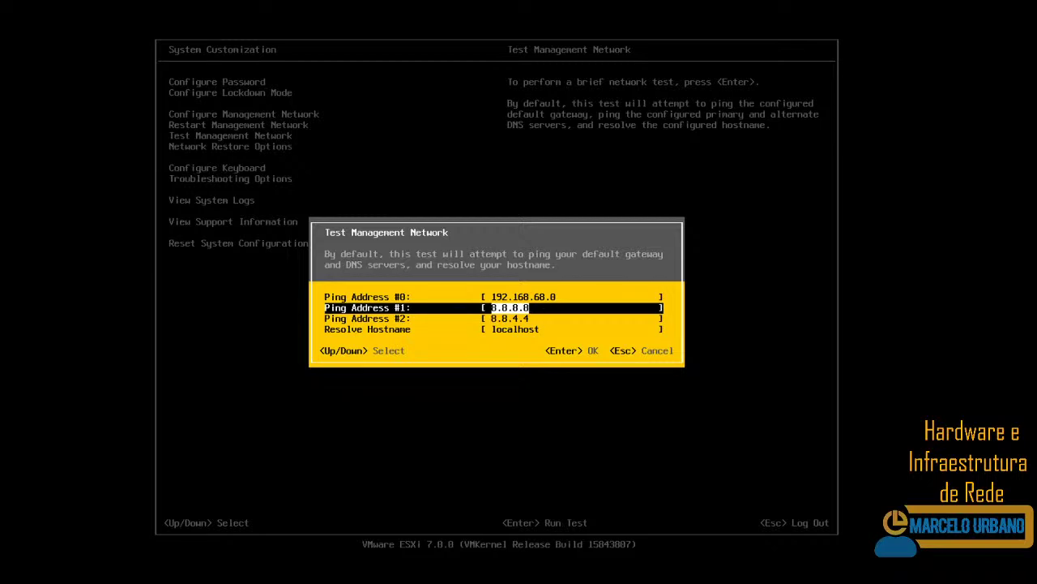
key("Down")
key("Down")
key("Return")
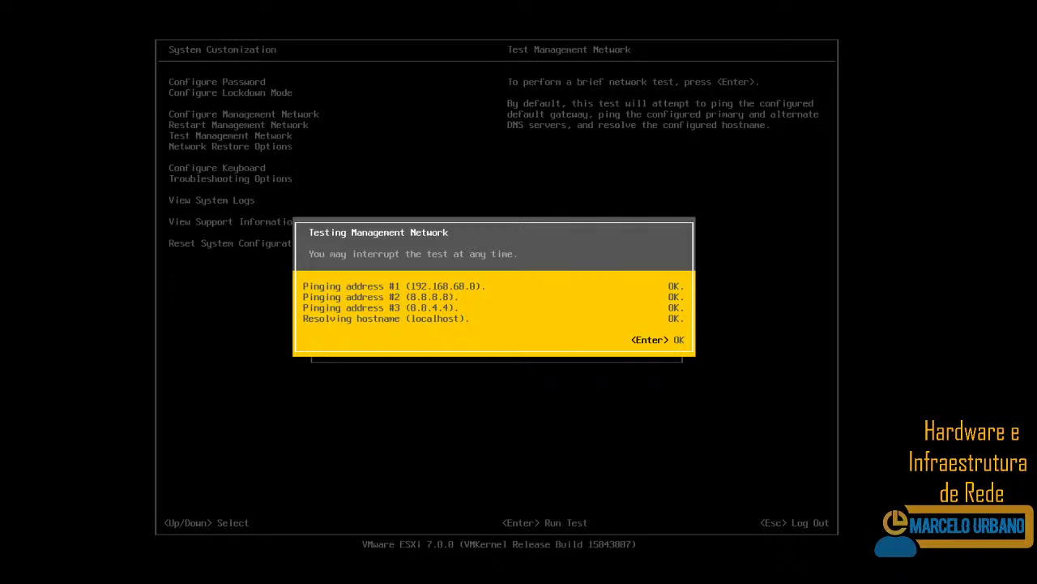
key("Return")
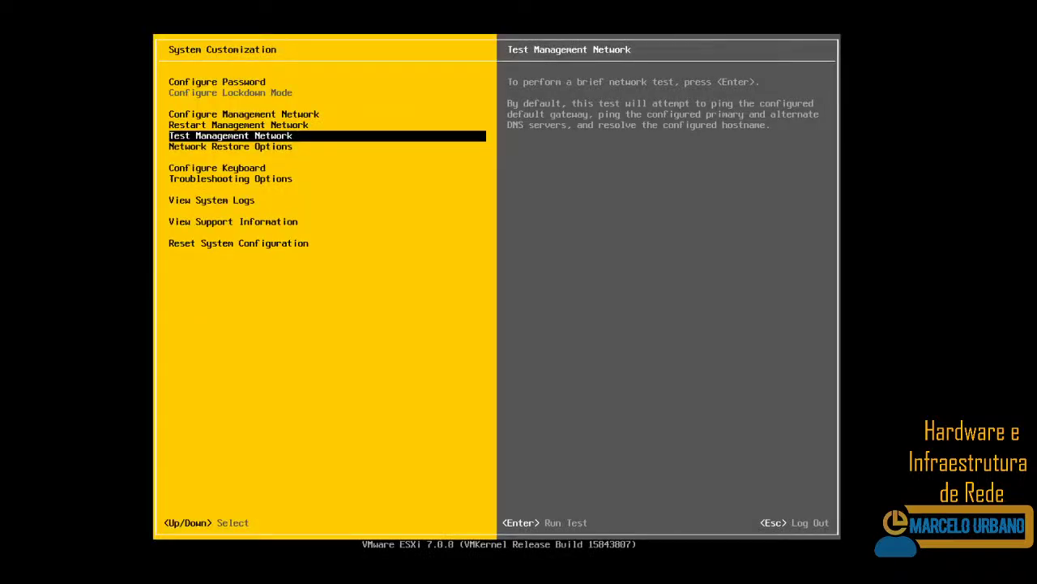
Step: Log out of System Customization, then sign back in as root with the root password
key("Down")
key("Down")
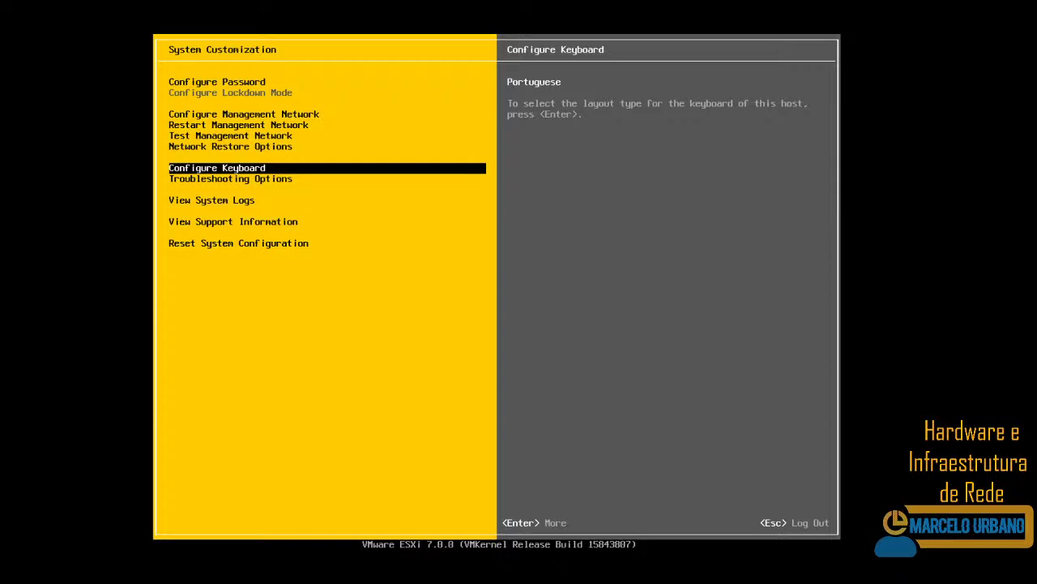
key("Escape")
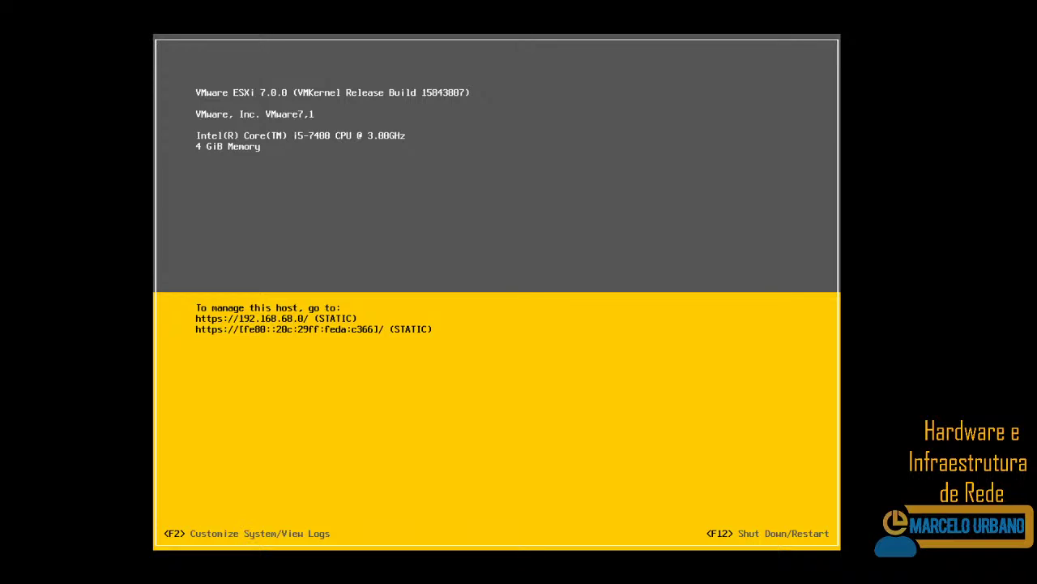
key("F2")
key("Tab")
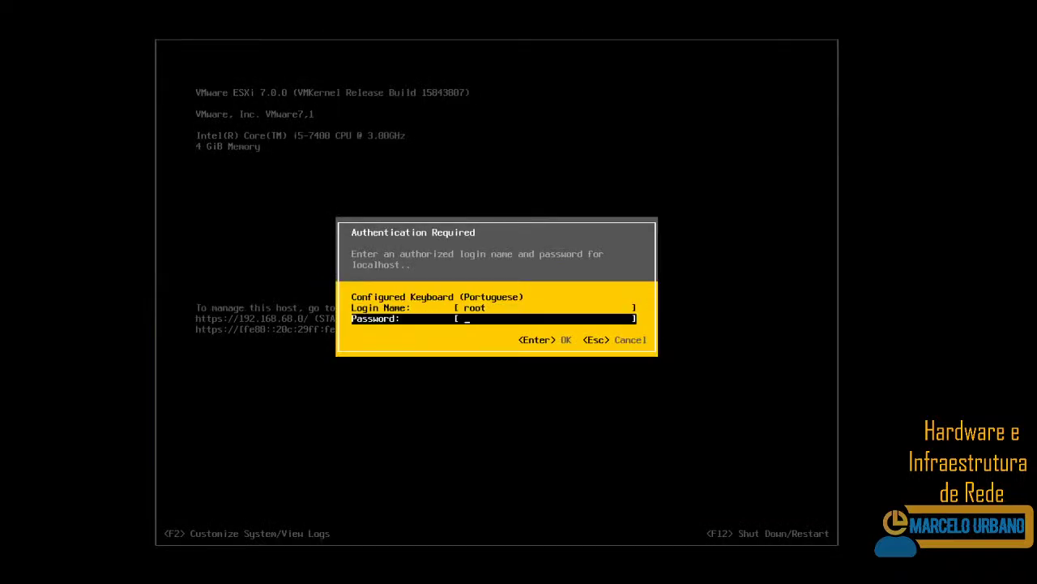
type("*********")
key("Return")
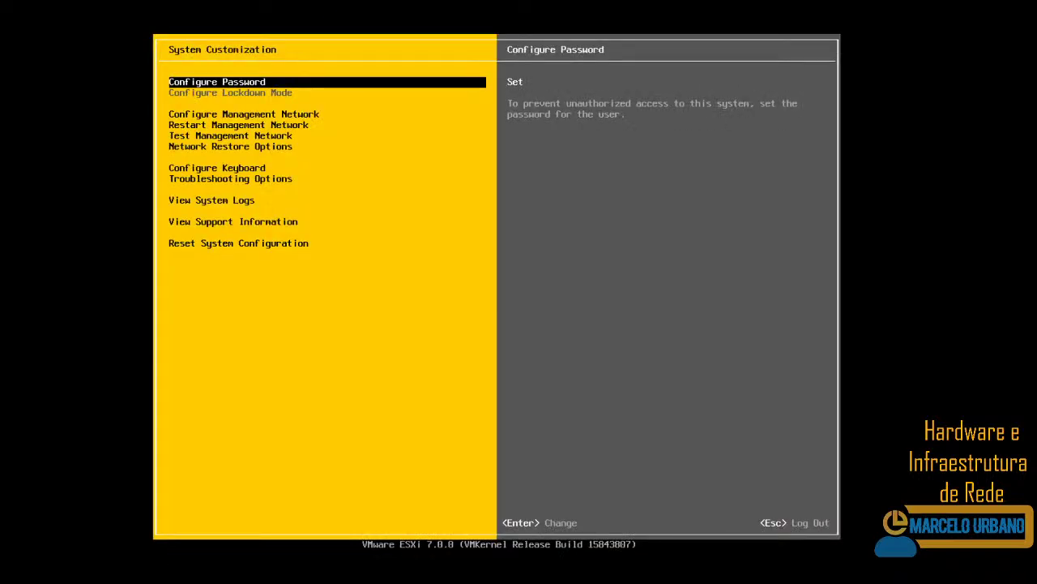
Step: Browse the customization menu through keyboard, troubleshooting, reset and support options to View System Logs
key("Down")
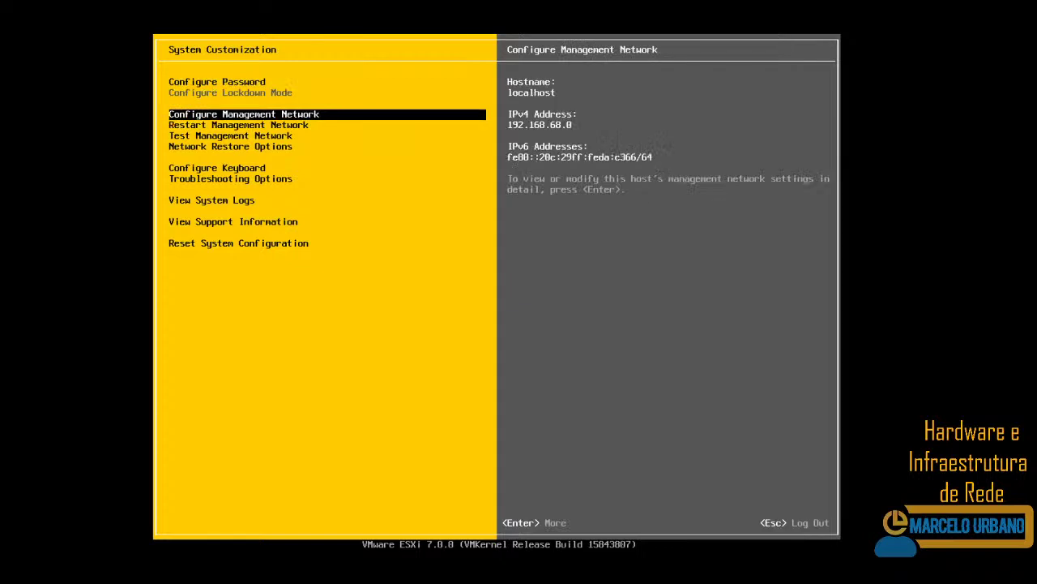
key("Up")
key("Down")
key("Down")
key("Down")
key("Down")
key("Down")
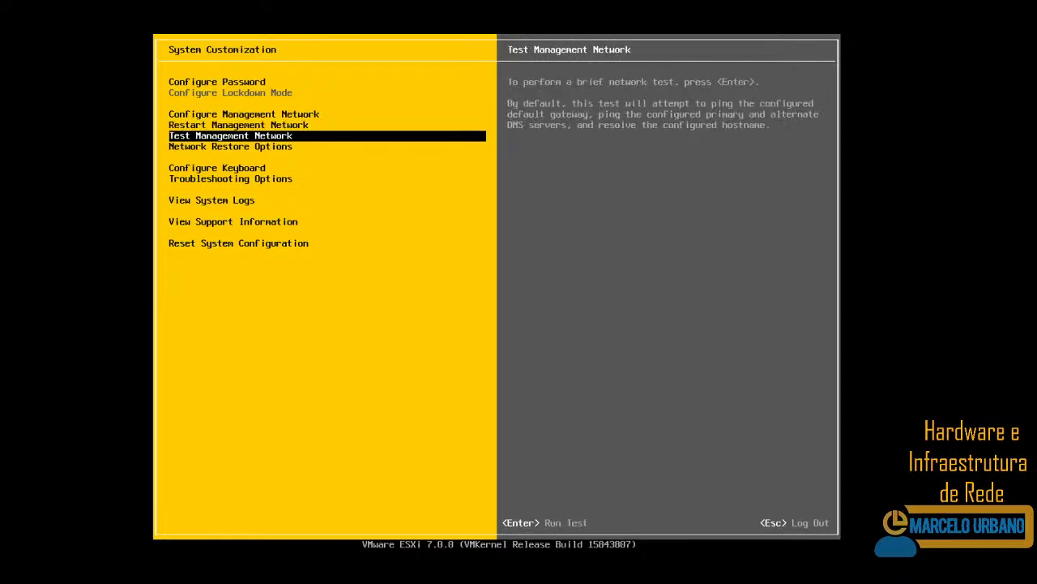
key("Down")
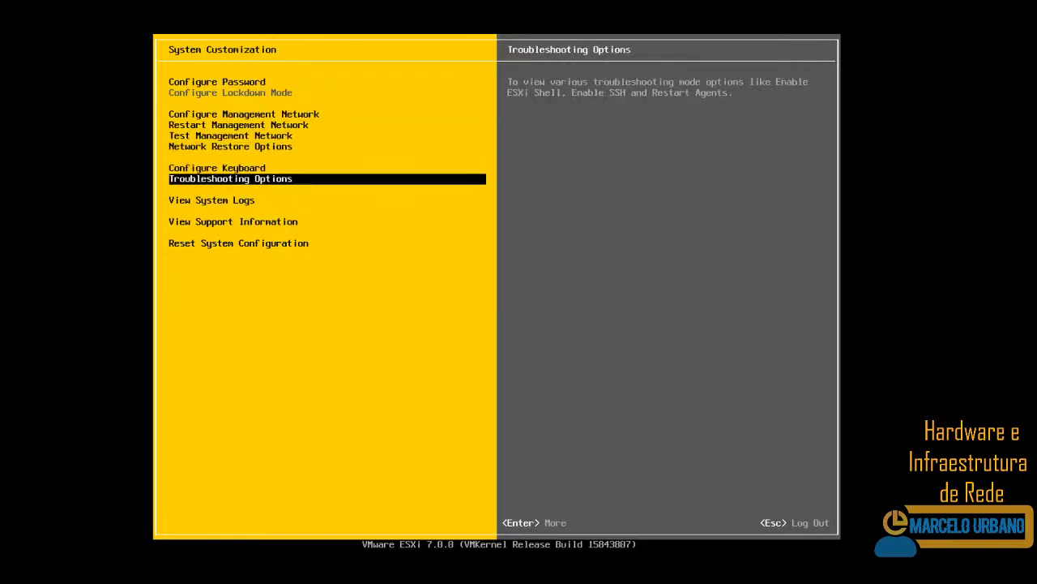
key("Down")
key("Down")
key("Down")
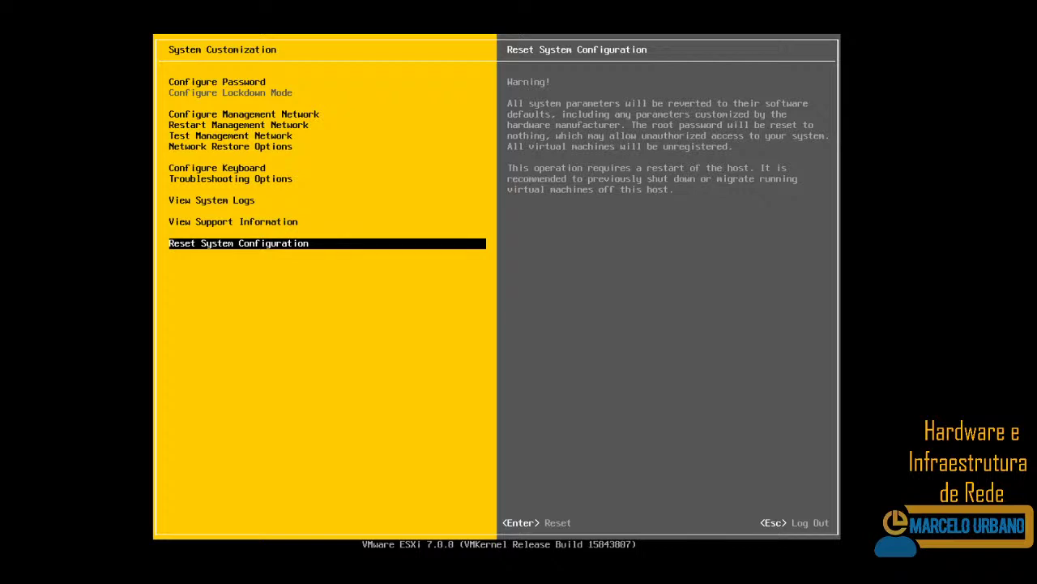
key("Up")
key("Up")
key("Down")
key("Down")
key("Up")
key("Up")
key("Up")
key("Down")
key("Down")
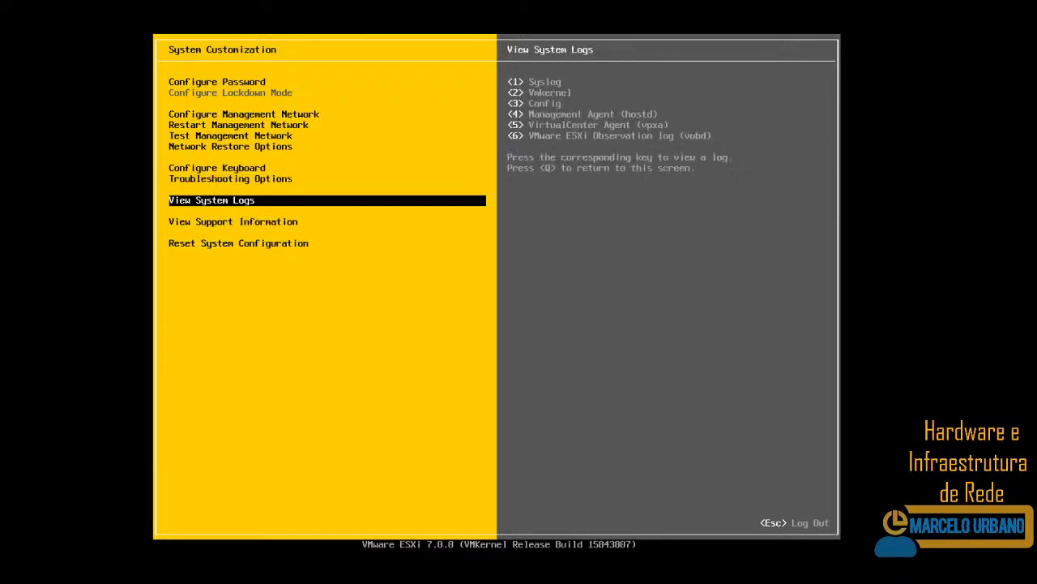
key("Up")
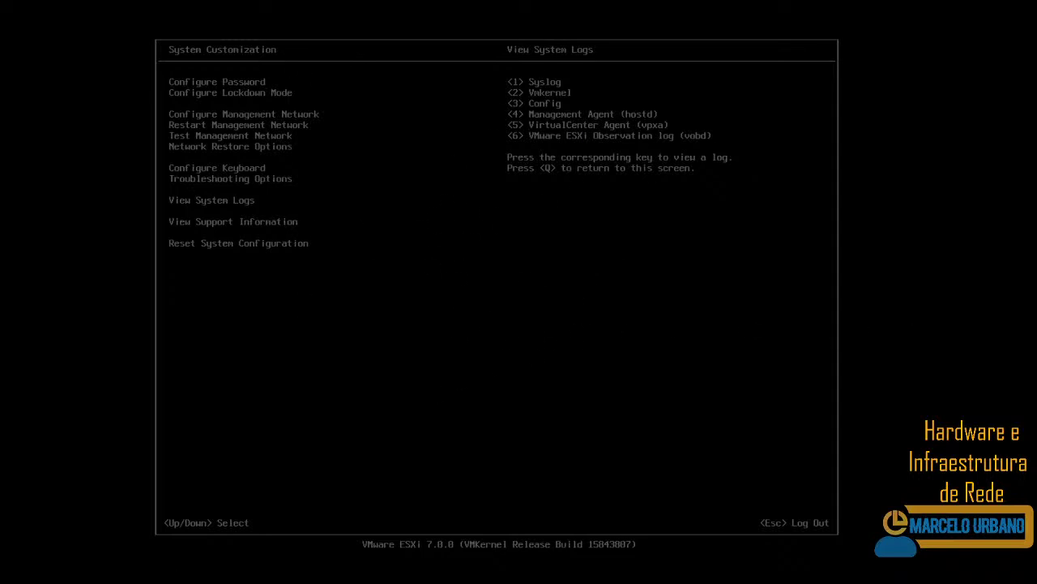
mouse_move(146, 580)
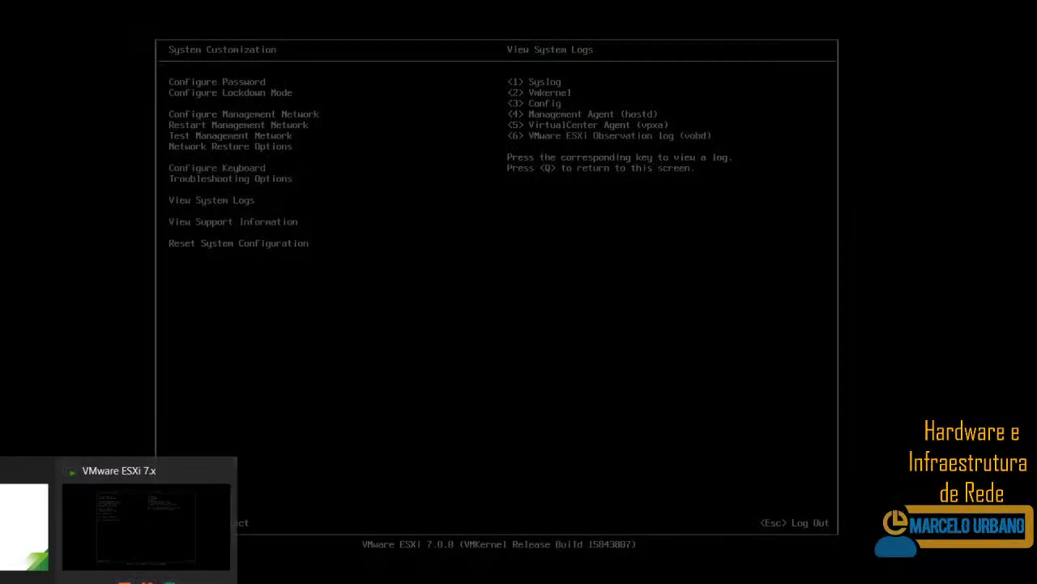
Step: Search Google for 'VMware' in Chrome and open the first result, the My VMware portal
left_click(65, 543)
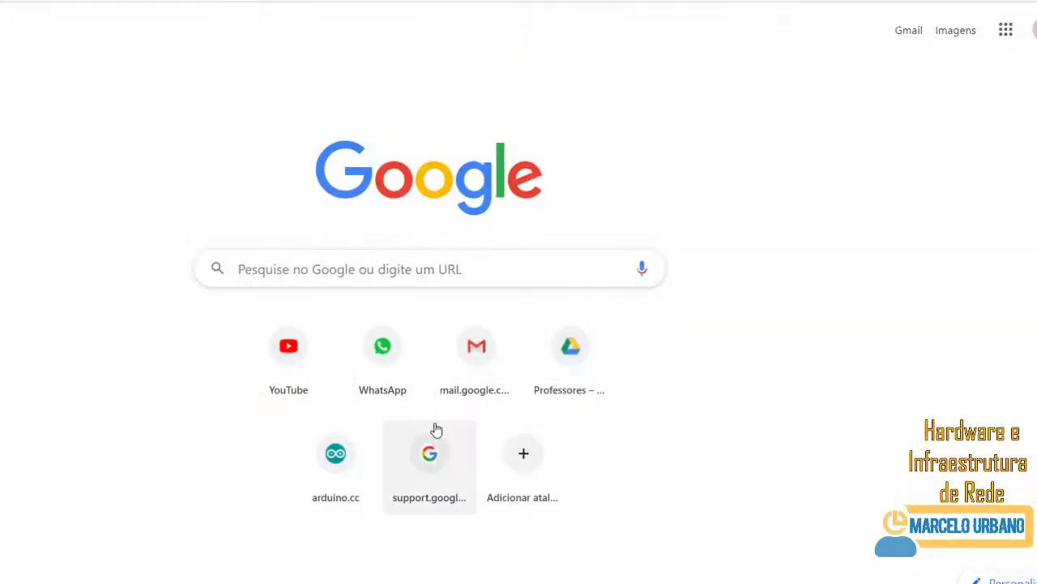
left_click(483, 269)
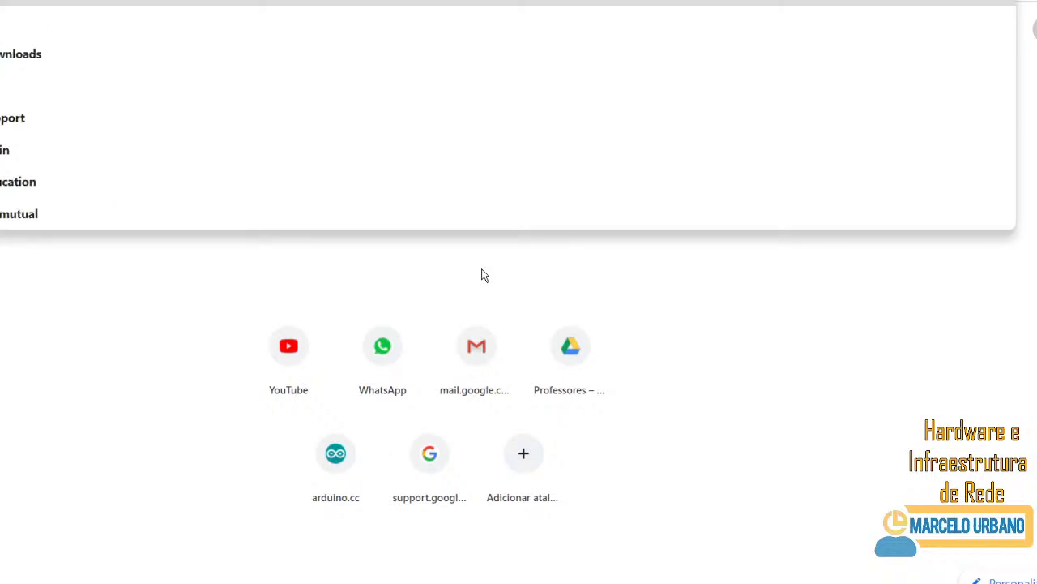
key("Return")
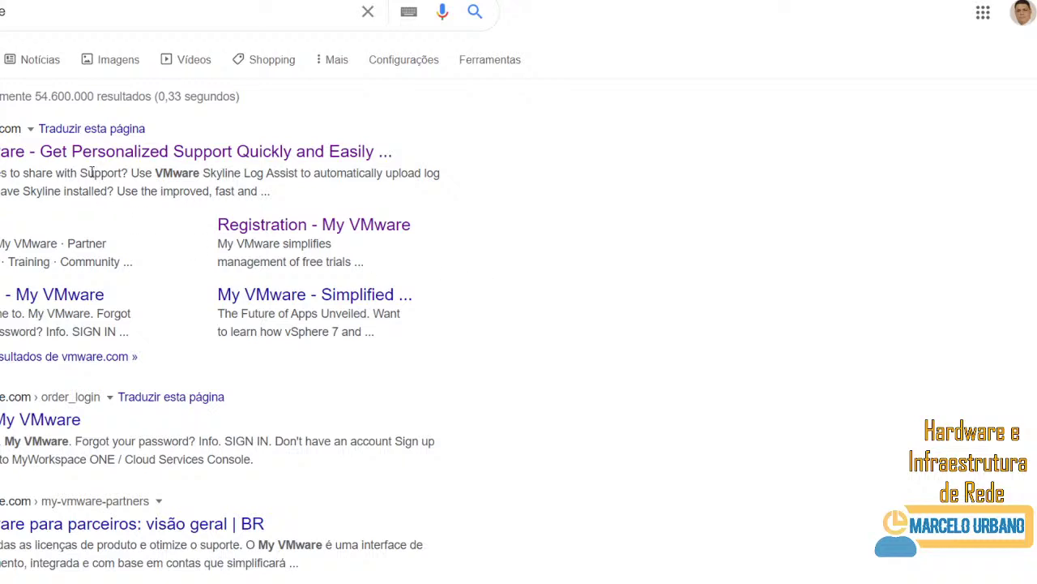
left_click(94, 153)
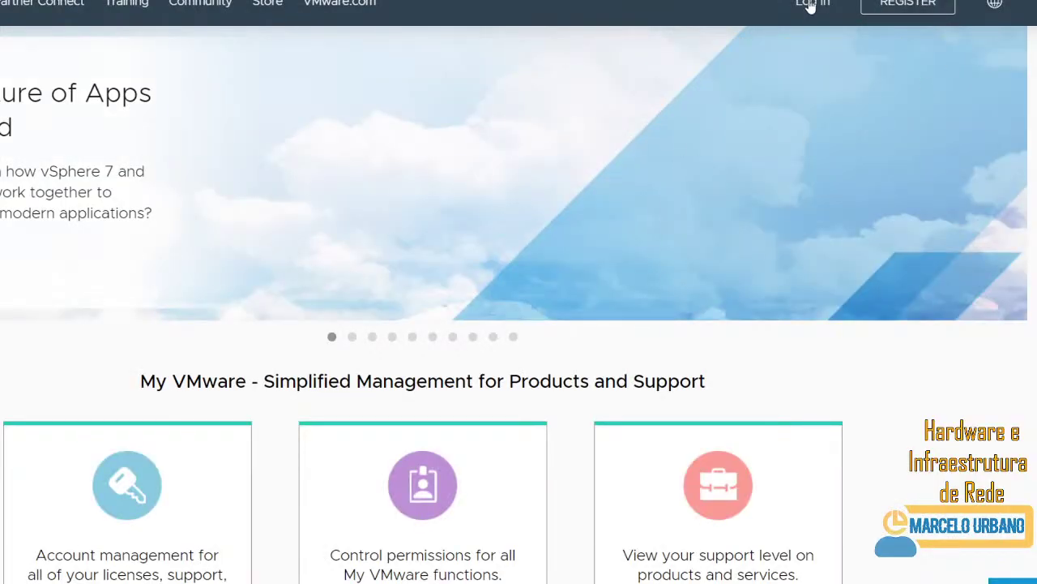
Step: Log in to My VMware using the browser's saved account credentials
left_click(810, 5)
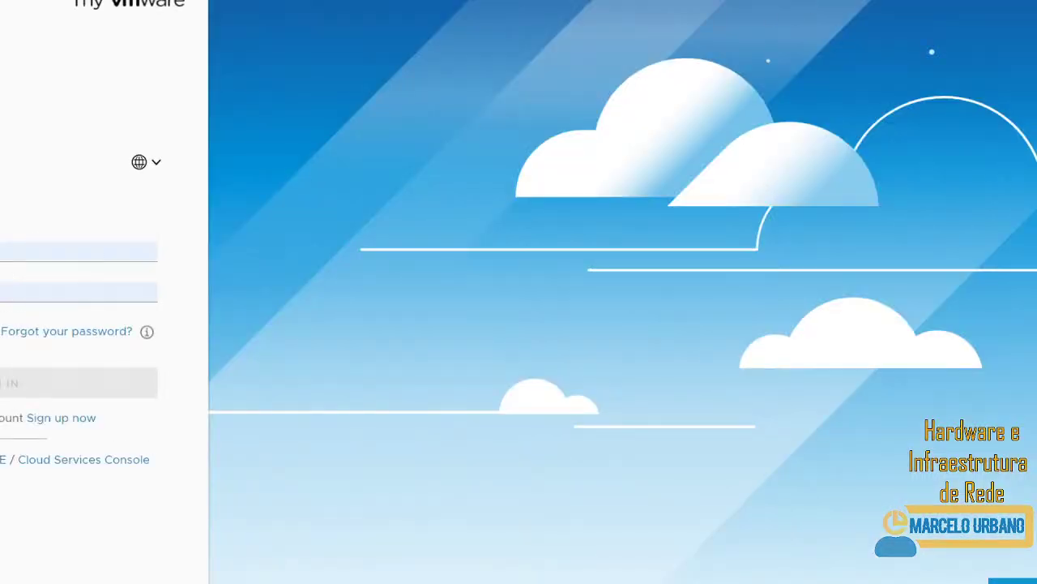
left_click(36, 245)
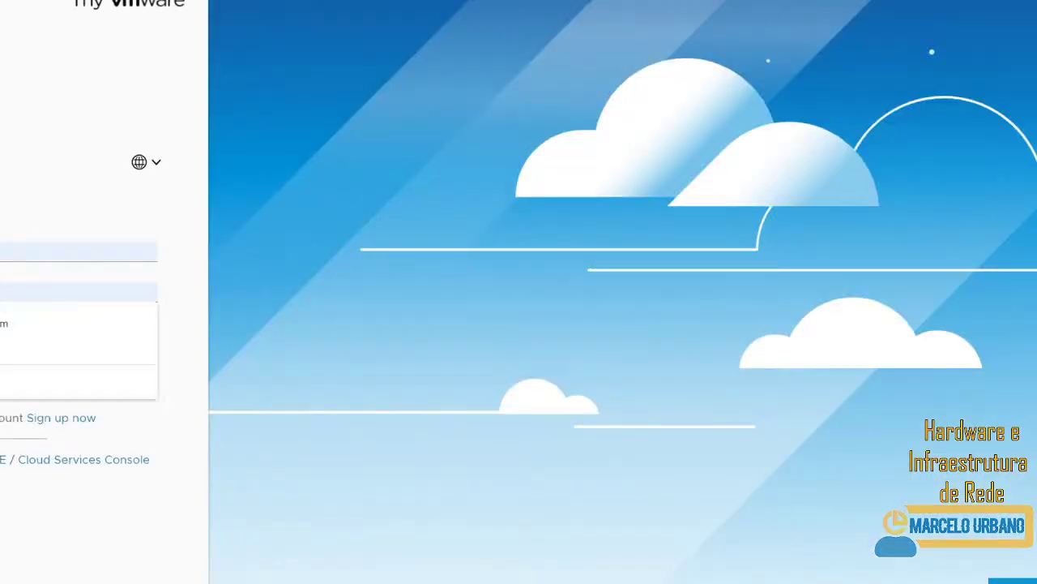
left_click(268, 249)
left_click(89, 383)
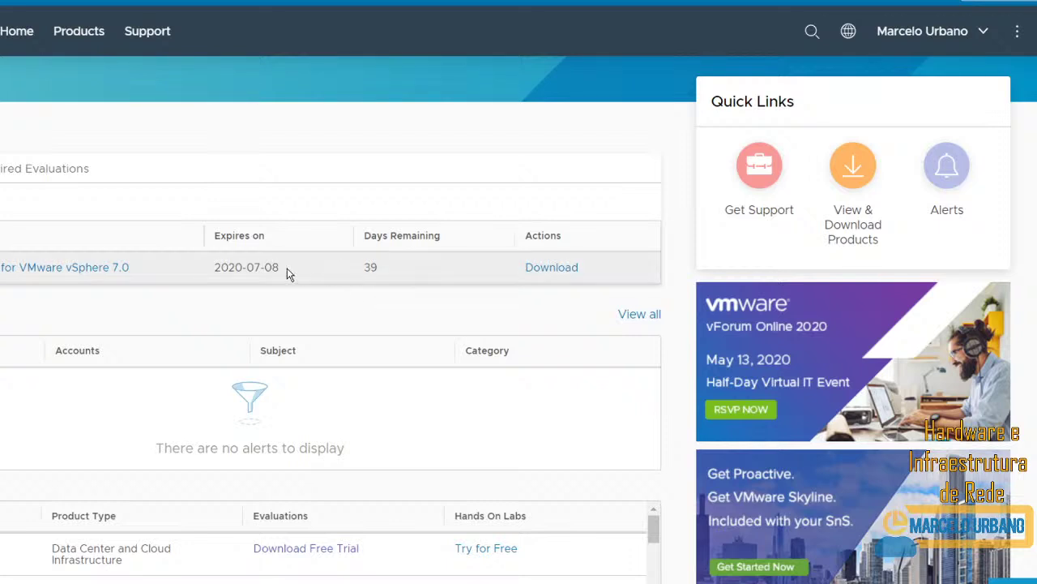
Step: Open the vSphere 7.0 evaluation page, review its ESXi download packages, and go back
left_click(45, 280)
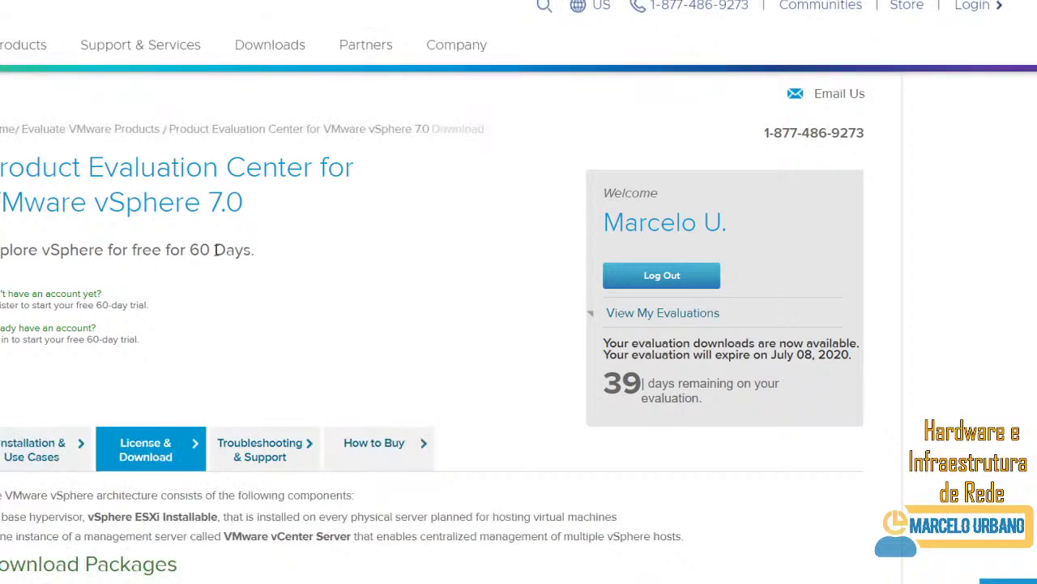
scroll(496, 289, "down", 5)
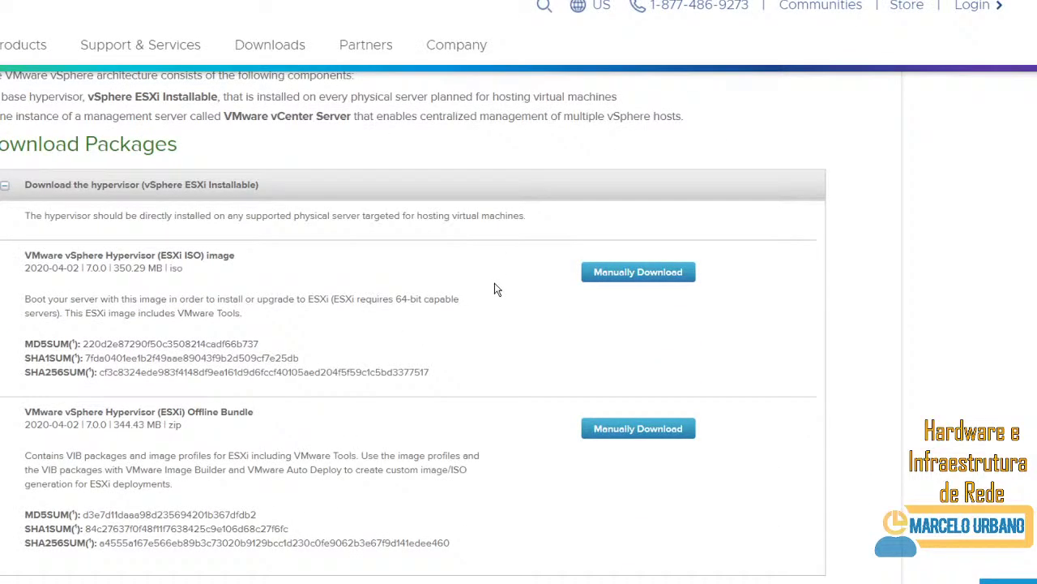
key("alt+Left")
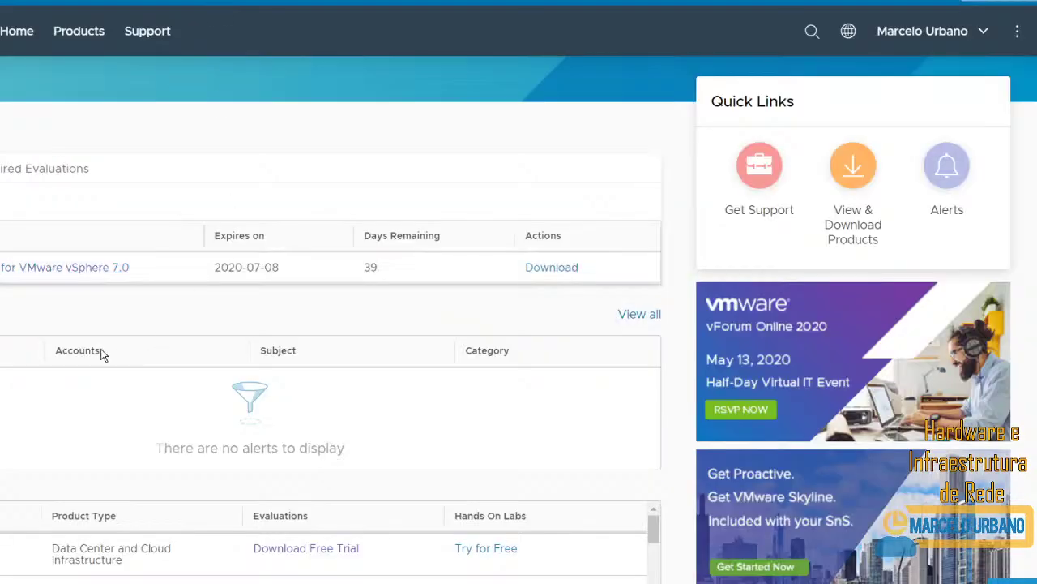
Step: Look over the account dashboard and its user menu, showing the evaluation's 39 days remaining
scroll(119, 325, "down", 1)
scroll(119, 326, "up", 1)
scroll(240, 377, "down", 3)
scroll(240, 377, "up", 3)
left_click(984, 33)
scroll(671, 316, "down", 1)
scroll(672, 315, "down", 2)
scroll(567, 300, "up", 2)
scroll(372, 372, "down", 5)
scroll(319, 390, "up", 5)
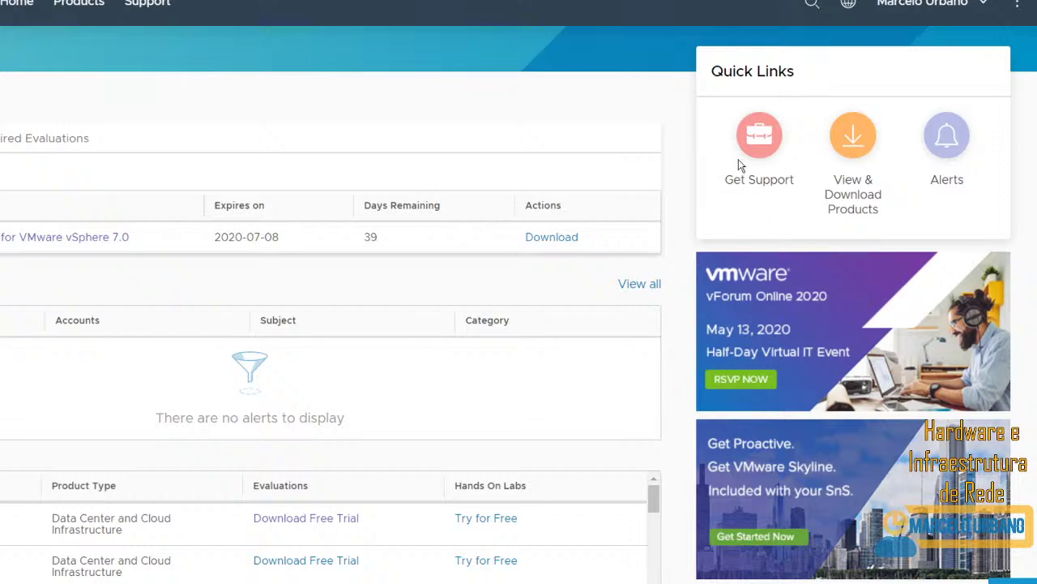
mouse_move(78, 6)
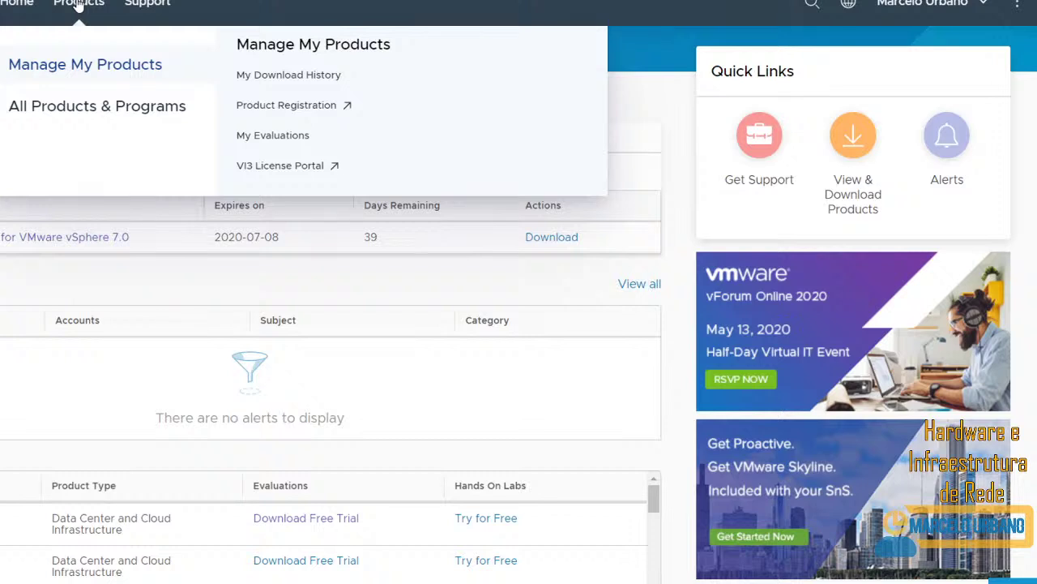
Step: Bring up the Products > All Products & Programs menu in the My VMware top bar
mouse_move(162, 106)
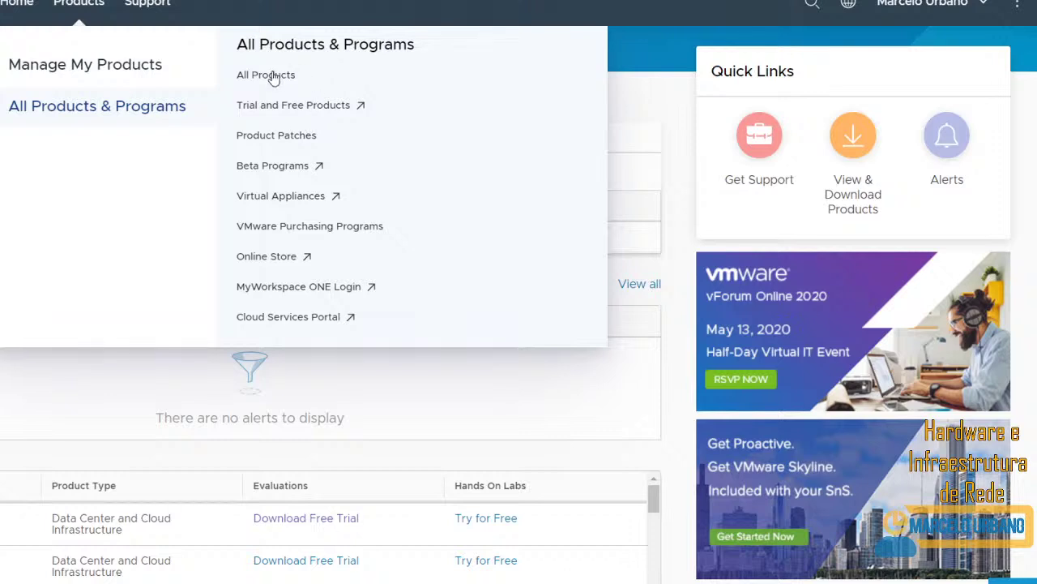
left_click(817, 7)
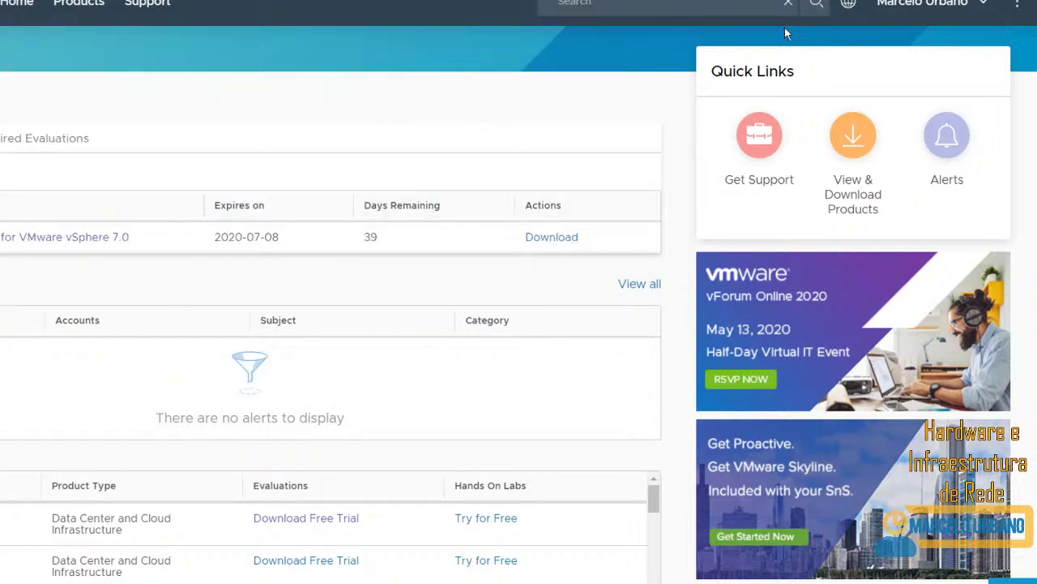
type("virtual machines")
key("Return")
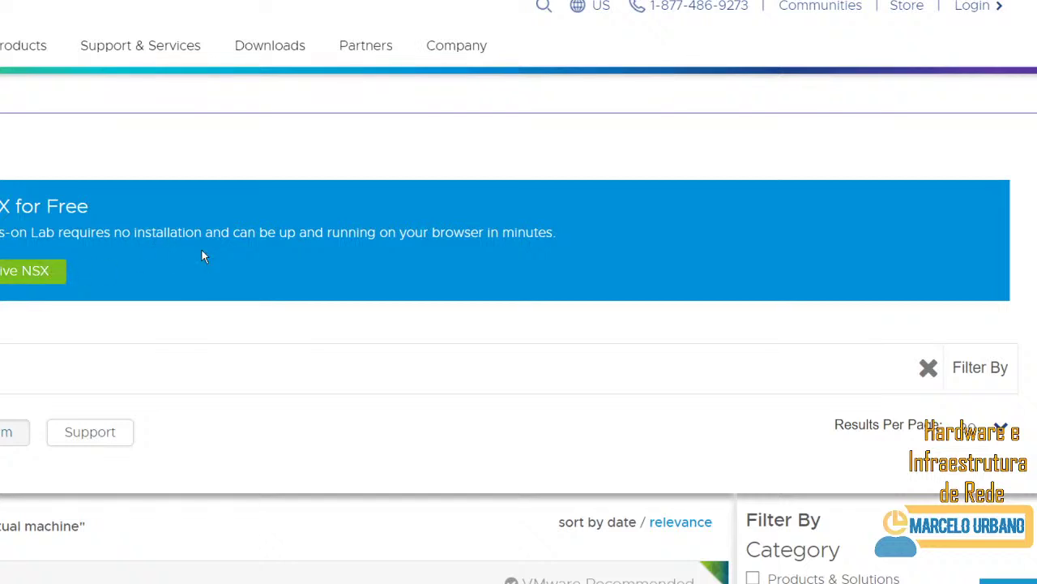
scroll(202, 256, "down", 5)
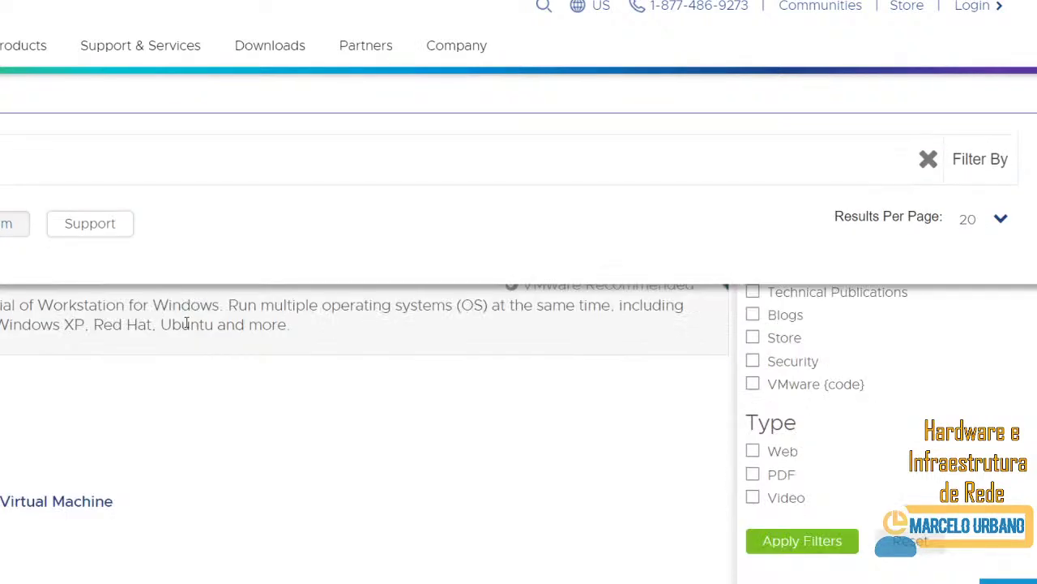
scroll(227, 334, "up", 3)
scroll(222, 371, "down", 6)
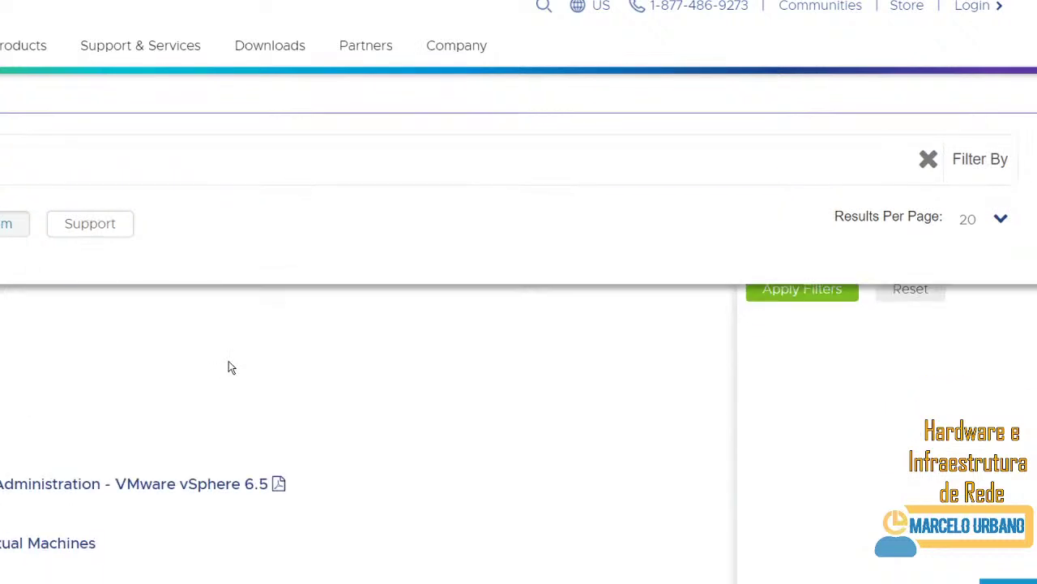
scroll(229, 367, "up", 5)
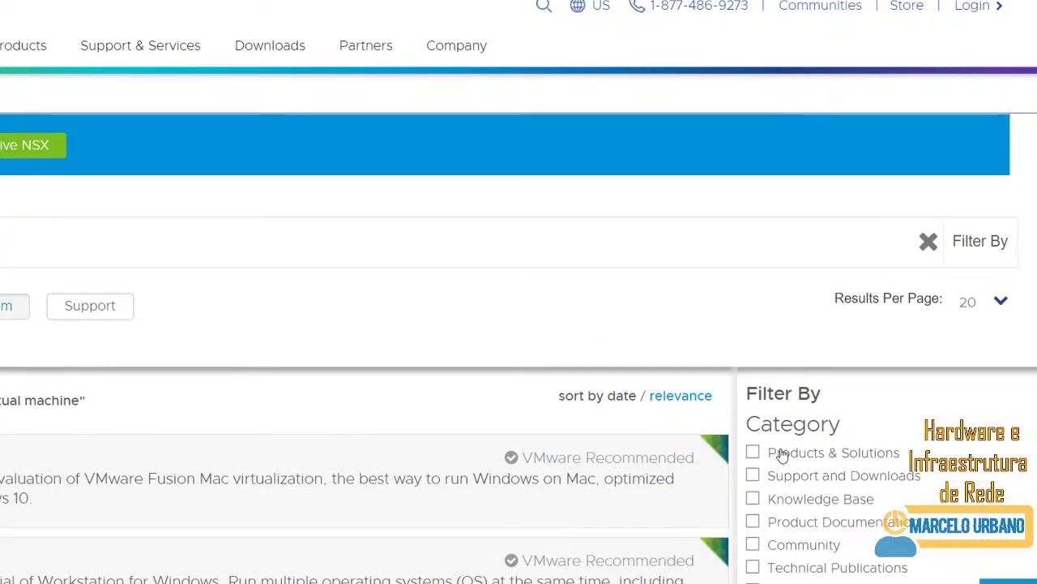
scroll(757, 451, "down", 4)
scroll(758, 451, "up", 4)
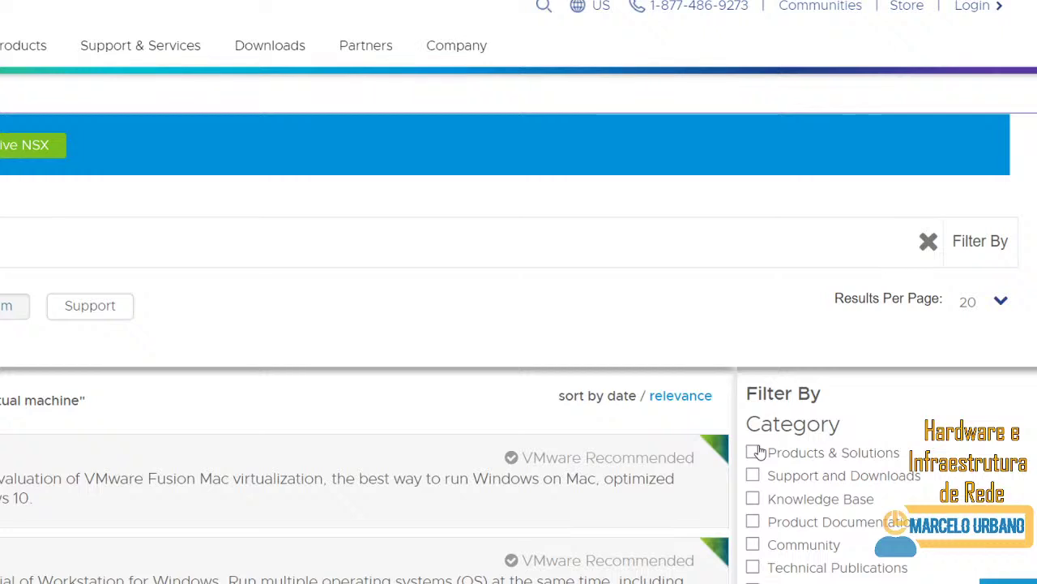
scroll(758, 451, "down", 4)
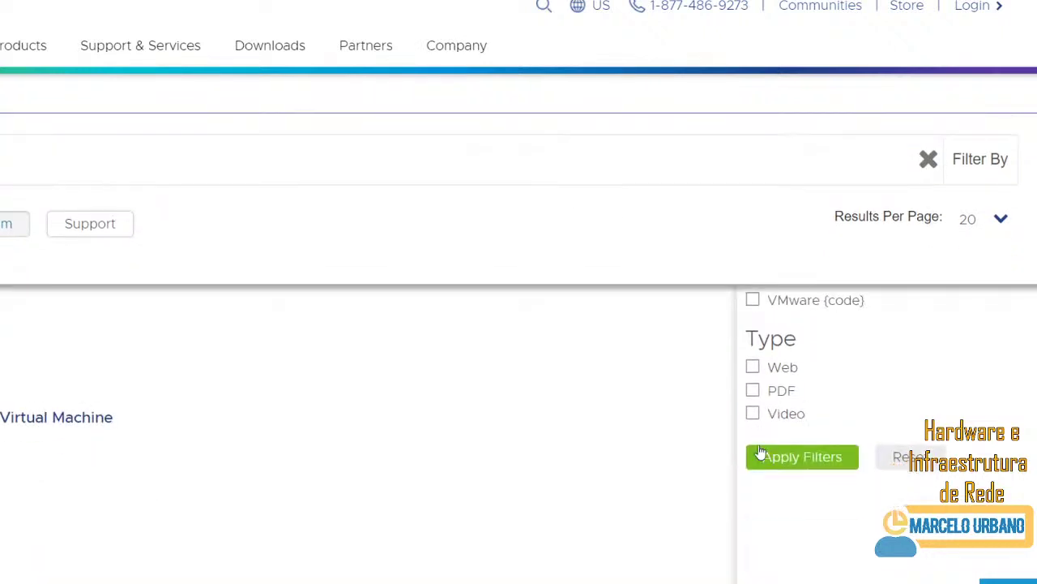
scroll(759, 451, "up", 4)
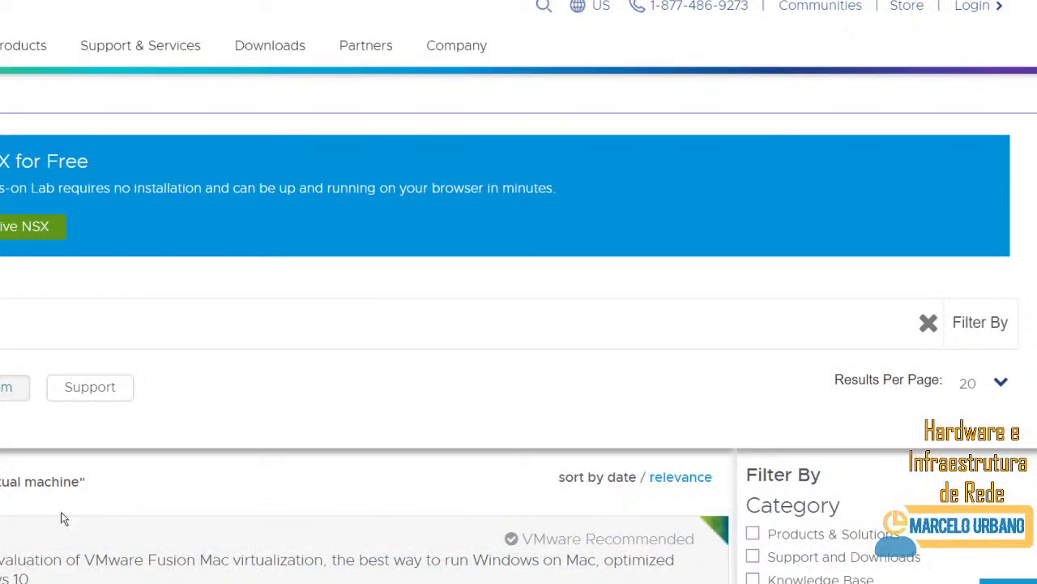
Step: Briefly check the VMware ESXi 7.x console, then return to the My VMware search
mouse_move(300, 530)
left_click(219, 506)
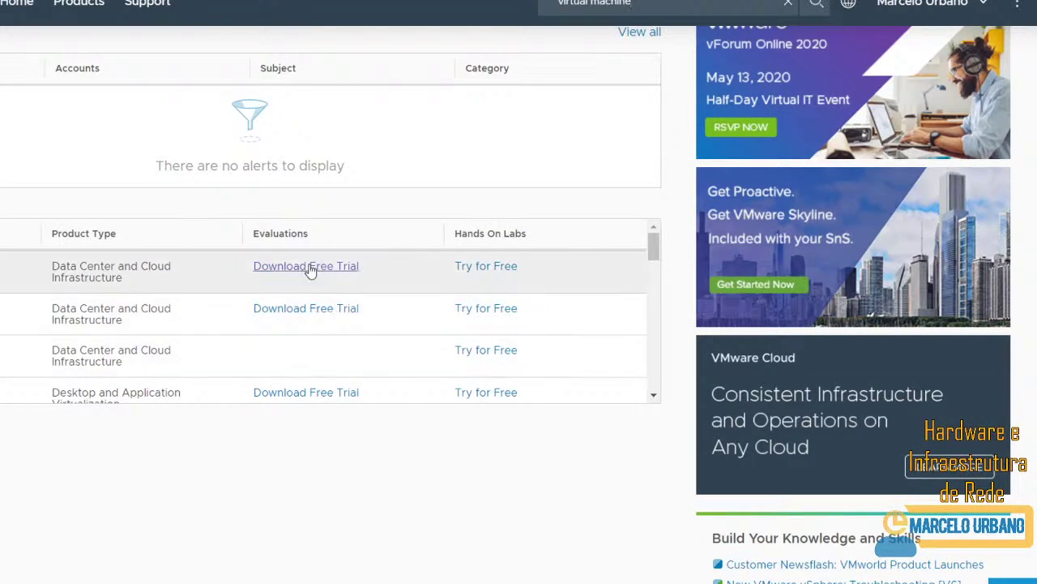
scroll(308, 346, "down", 5)
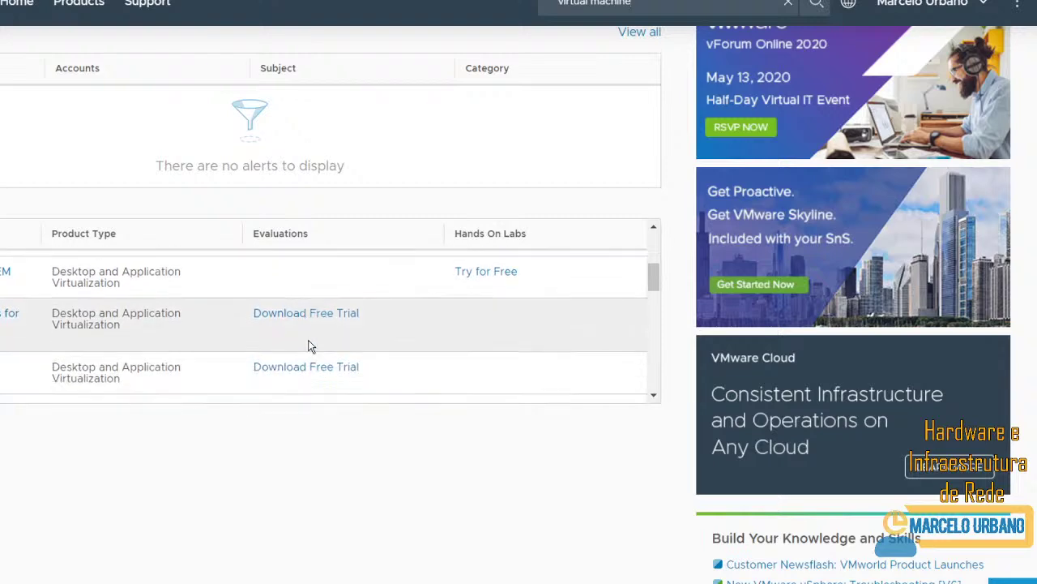
scroll(308, 346, "up", 8)
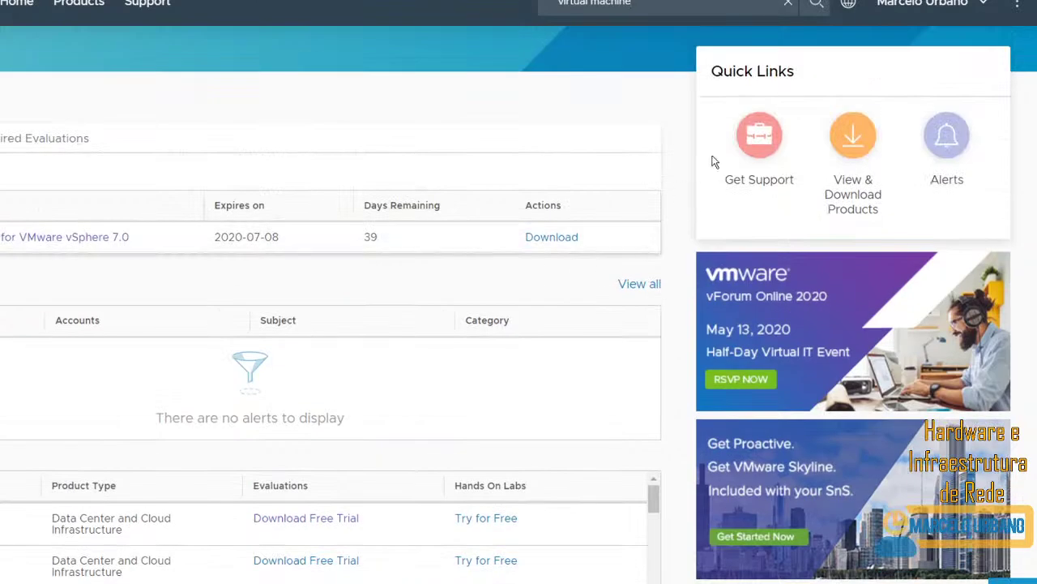
Step: Replace the earlier virtual machine search with 'vsphere client' and submit it
key("BackSpace")
key("BackSpace")
key("BackSpace")
key("BackSpace")
key("BackSpace")
key("BackSpace")
key("BackSpace")
key("BackSpace")
key("BackSpace")
key("BackSpace")
key("BackSpace")
key("BackSpace")
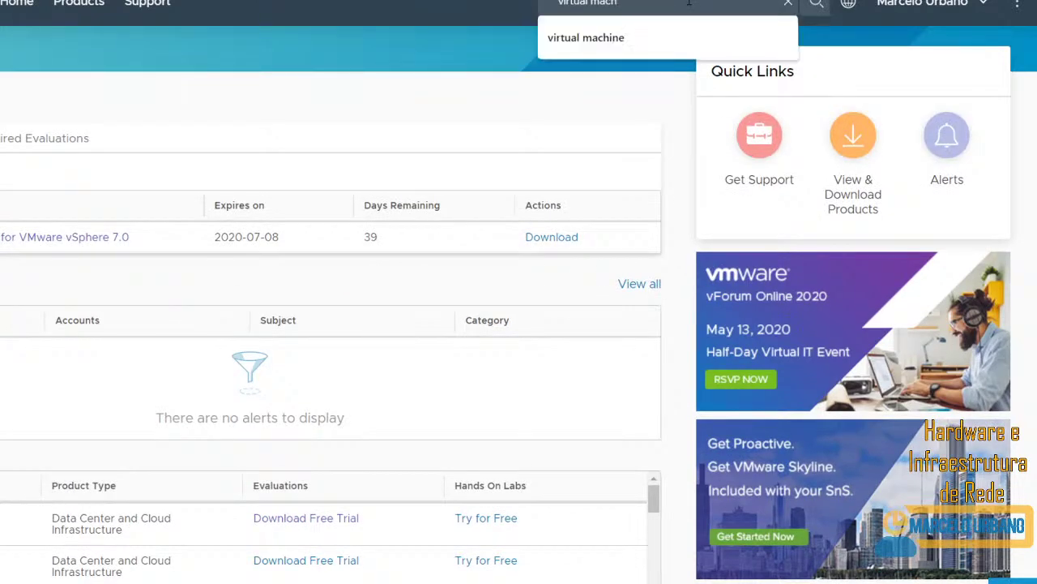
key("BackSpace")
key("BackSpace")
key("BackSpace")
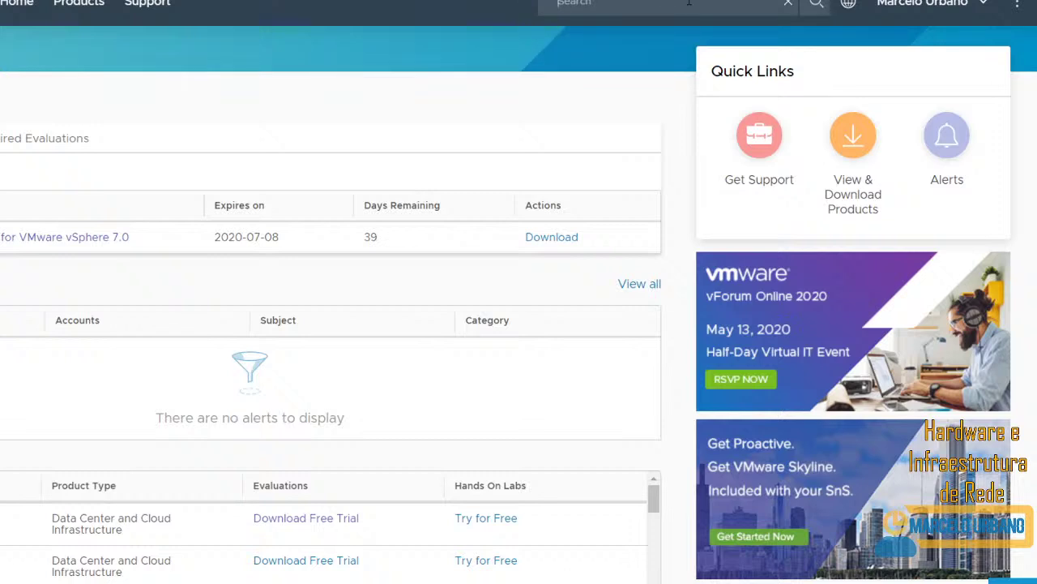
type("vpehre")
key("BackSpace")
key("BackSpace")
key("BackSpace")
key("BackSpace")
type("here clsente")
key("Return")
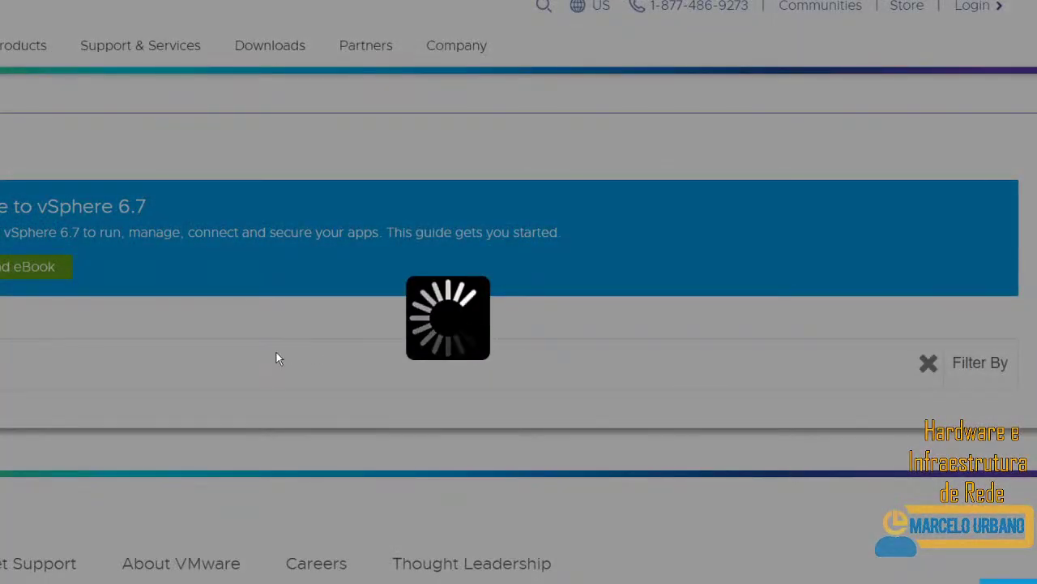
Step: Scan the search results and open the 'Download the vSphere Client' article
scroll(300, 361, "down", 2)
scroll(335, 354, "down", 3)
scroll(334, 350, "up", 5)
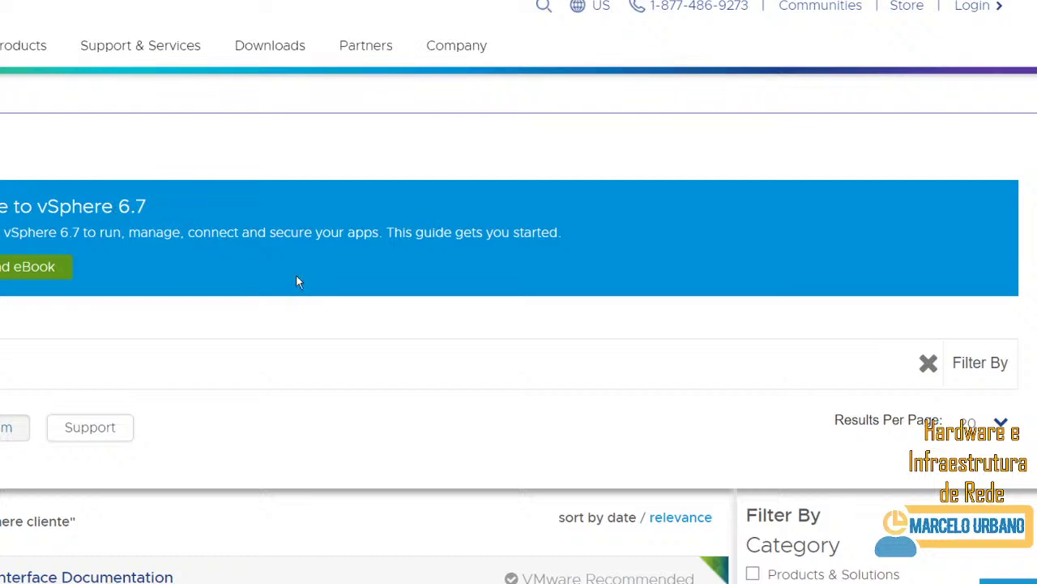
scroll(330, 367, "down", 3)
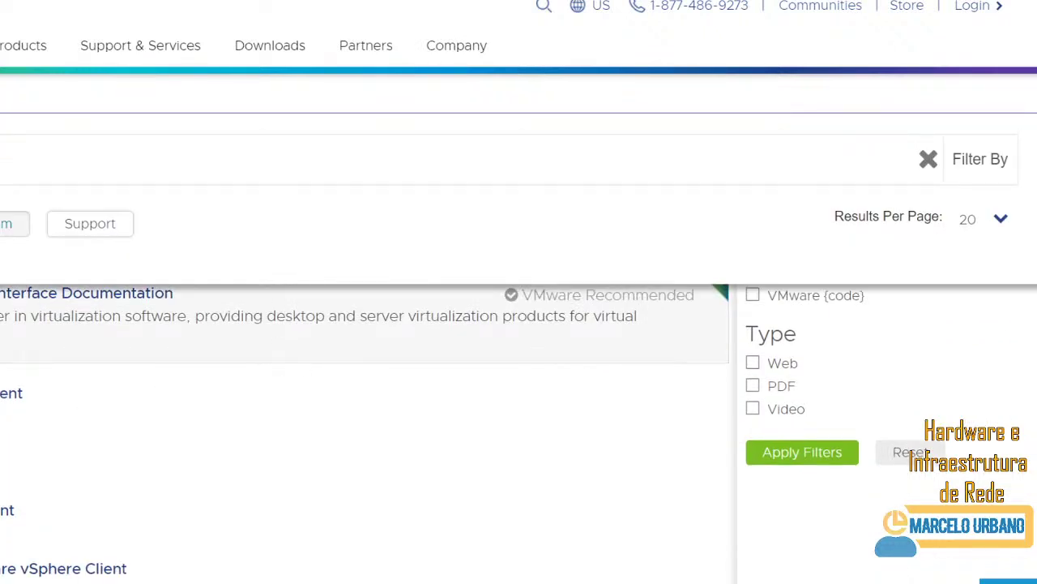
scroll(85, 429, "up", 1)
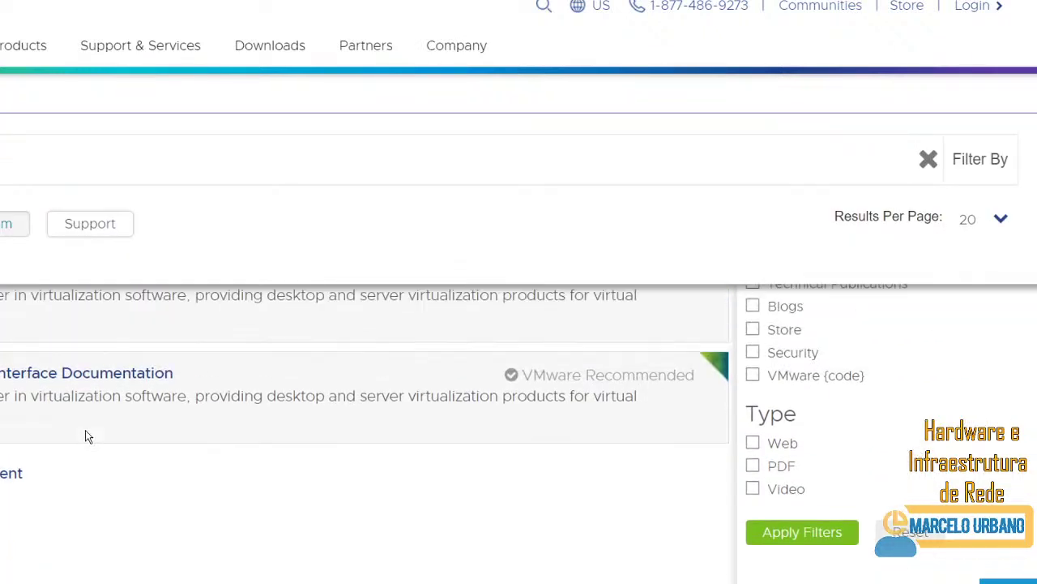
left_click(244, 489)
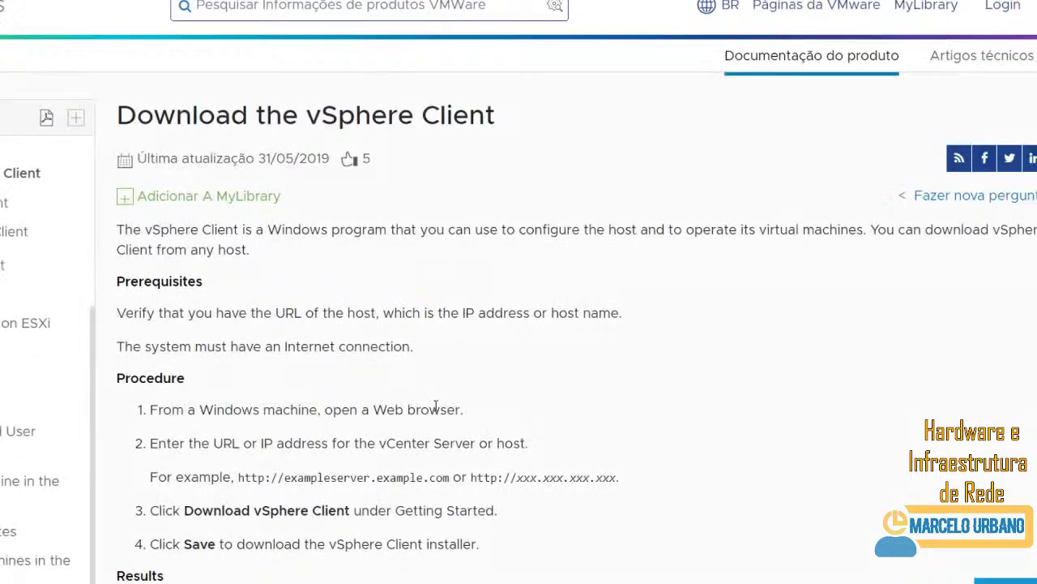
Step: Read through the article's Prerequisites, Procedure and Results sections
scroll(726, 318, "down", 3)
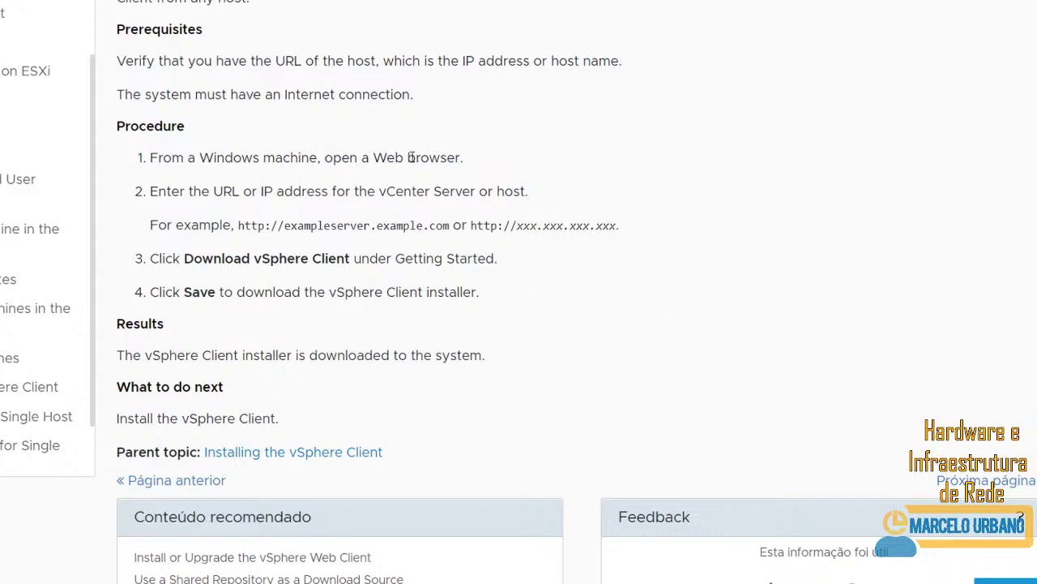
scroll(560, 284, "down", 2)
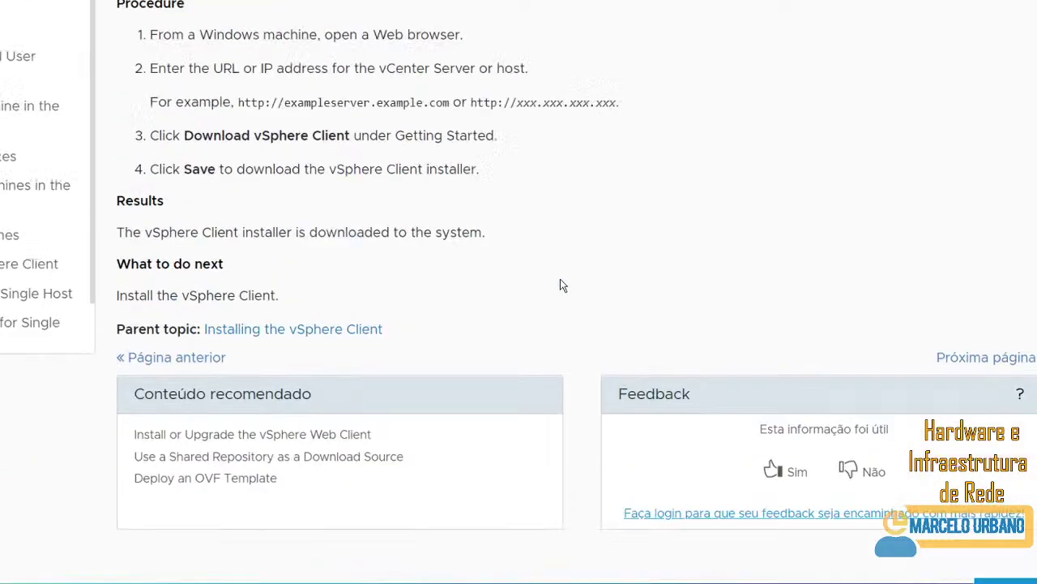
scroll(560, 285, "up", 2)
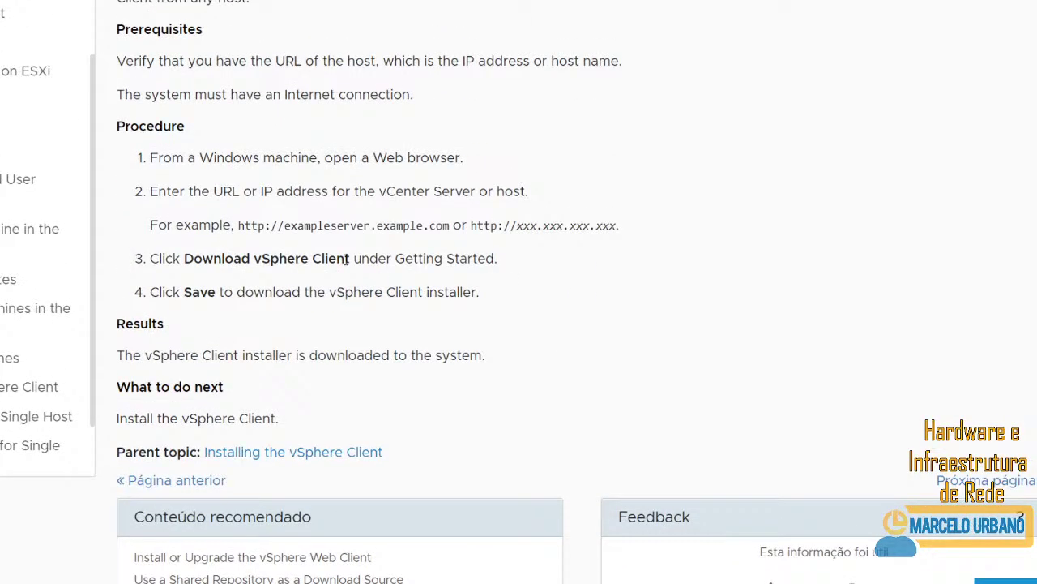
scroll(596, 345, "up", 4)
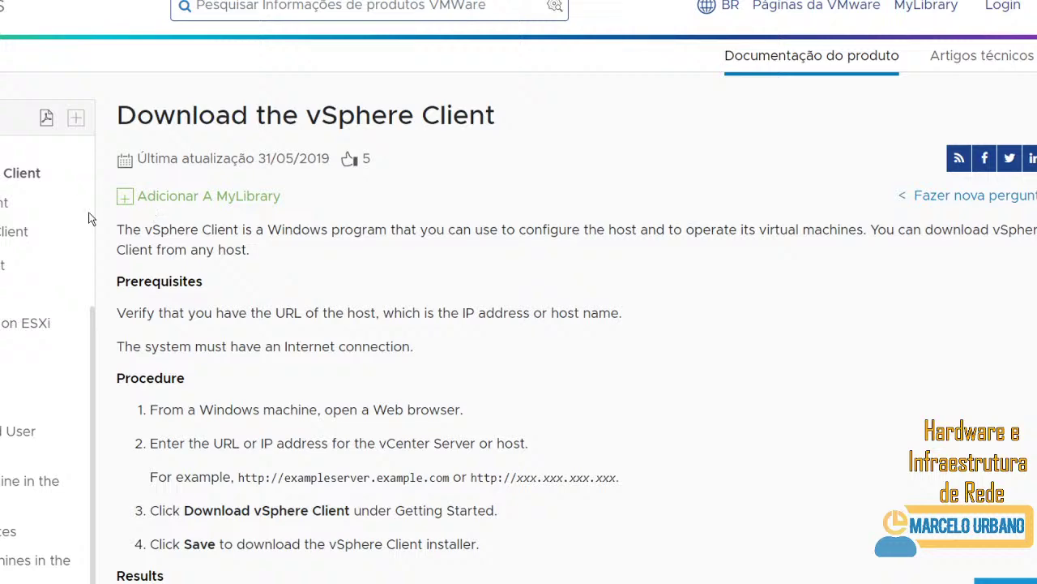
scroll(490, 294, "down", 3)
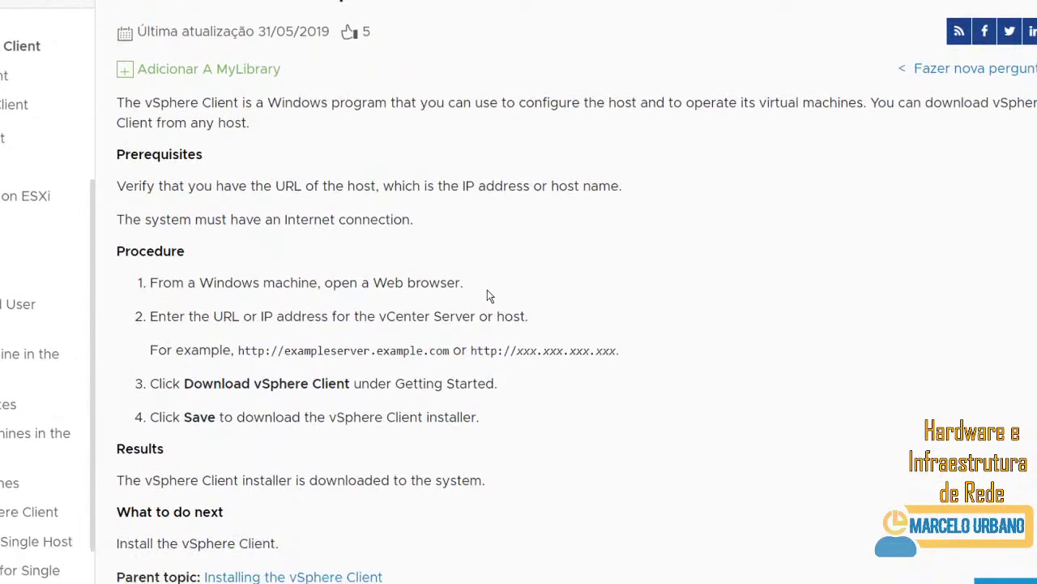
scroll(506, 363, "down", 5)
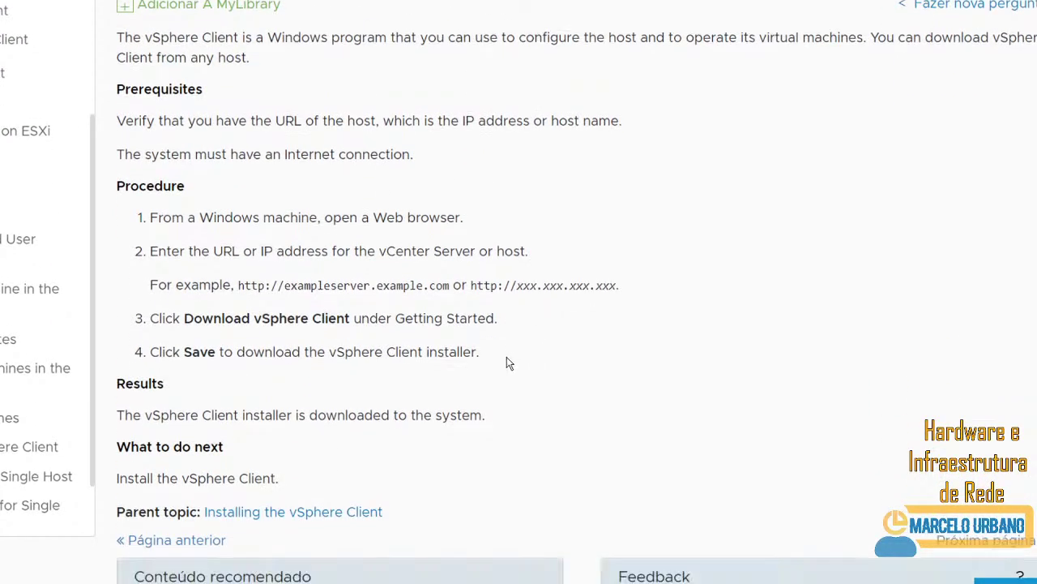
scroll(507, 363, "up", 8)
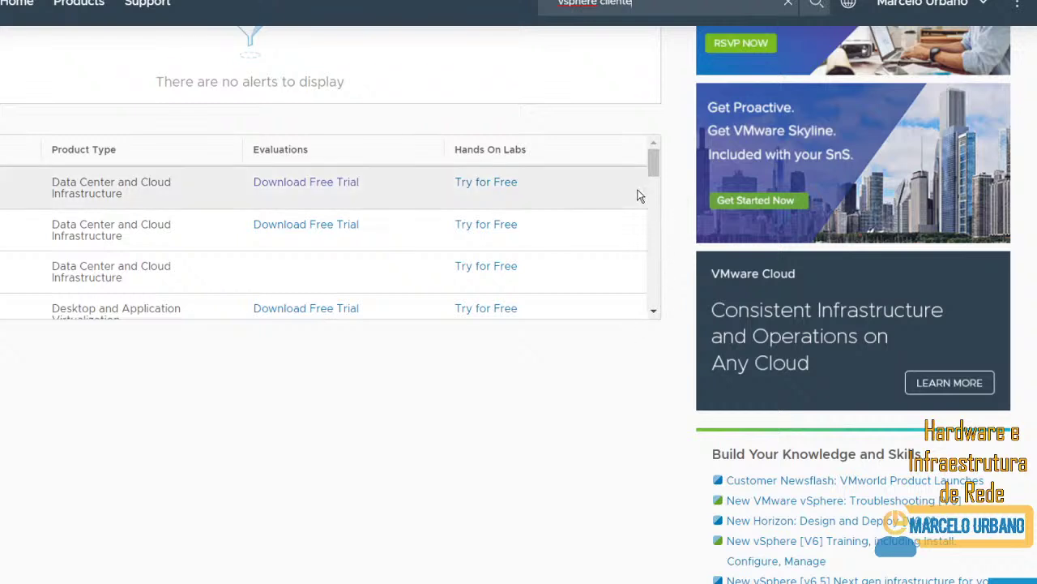
Step: Go to the vSphere product downloads page from the product downloads list
left_click_drag(647, 163, 646, 150)
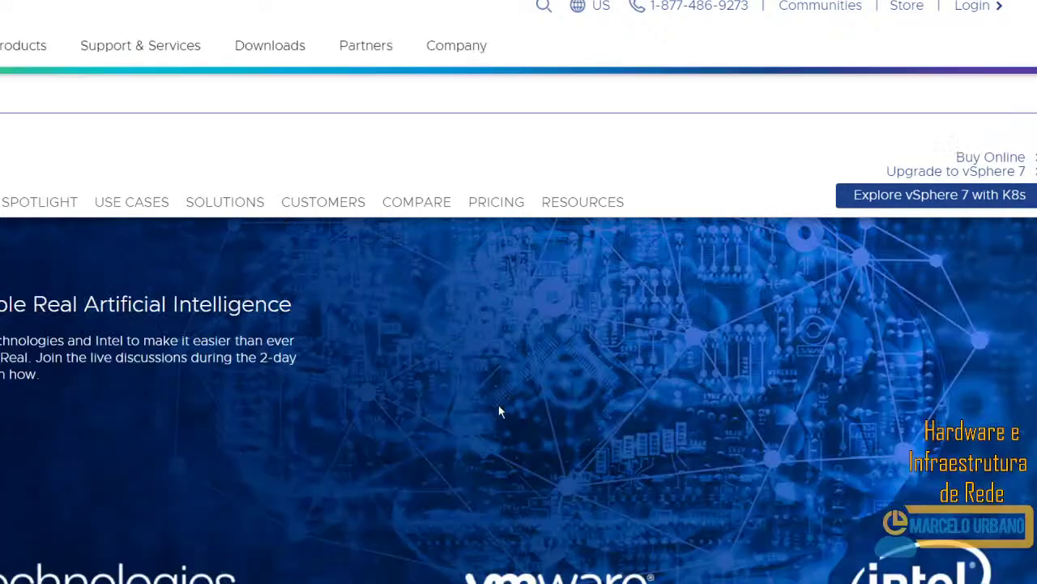
scroll(499, 411, "down", 10)
scroll(495, 410, "up", 5)
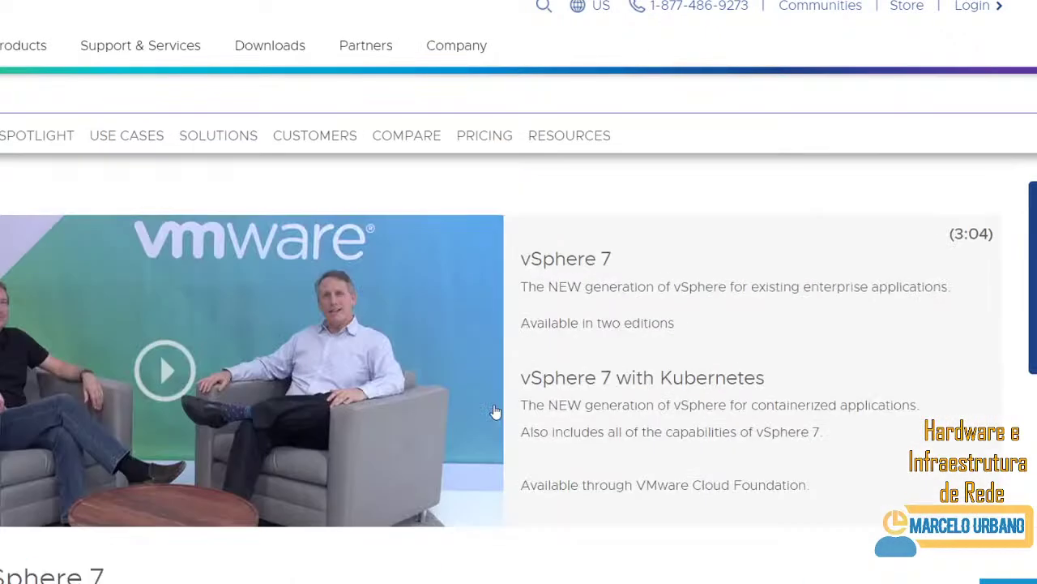
scroll(495, 411, "up", 1)
left_click(284, 46)
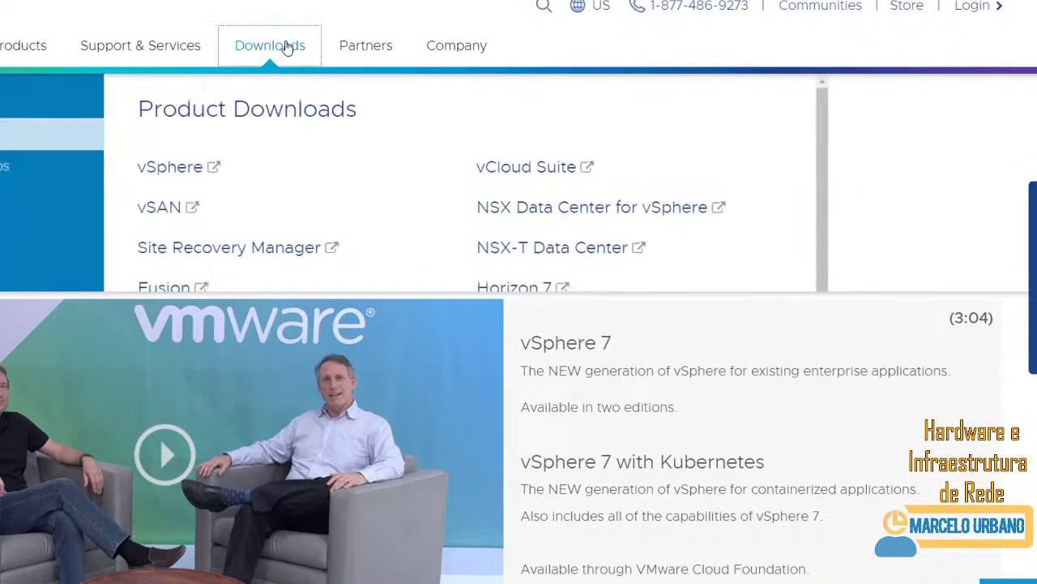
left_click(165, 170)
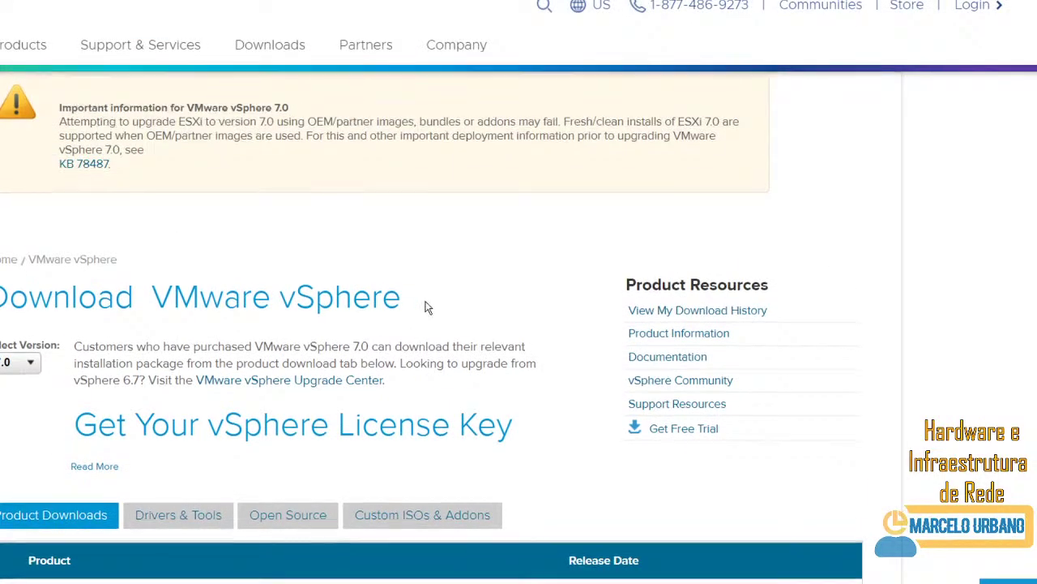
Step: Review the vSphere editions listed in the downloads table
scroll(424, 303, "down", 5)
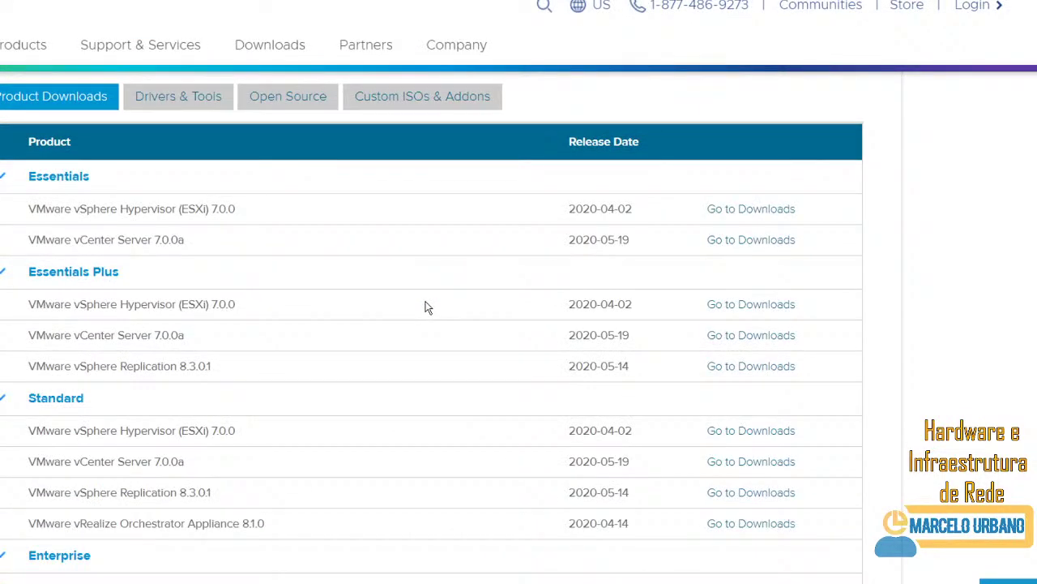
scroll(318, 294, "down", 1)
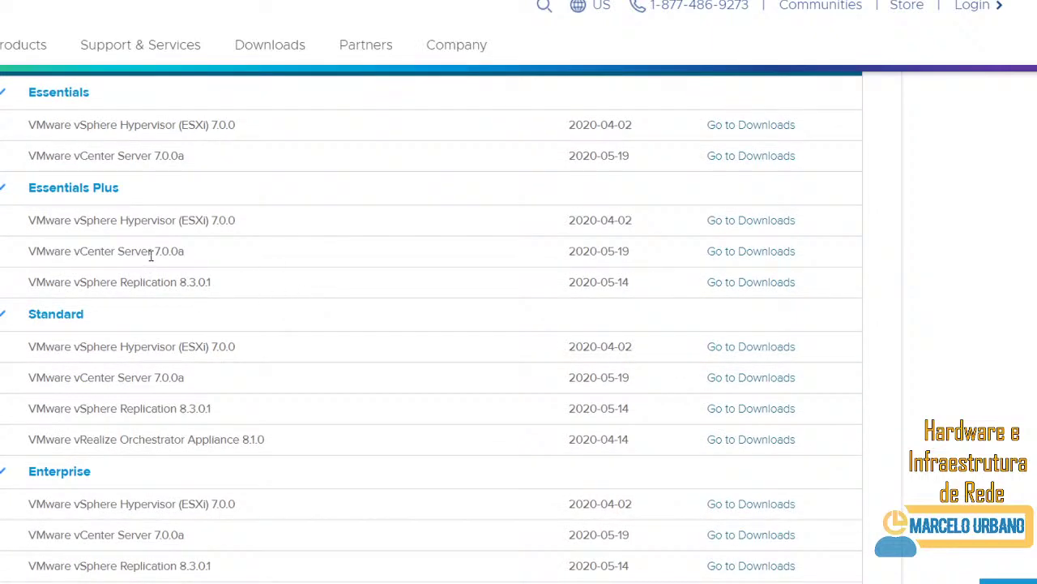
scroll(342, 340, "down", 1)
scroll(342, 341, "down", 8)
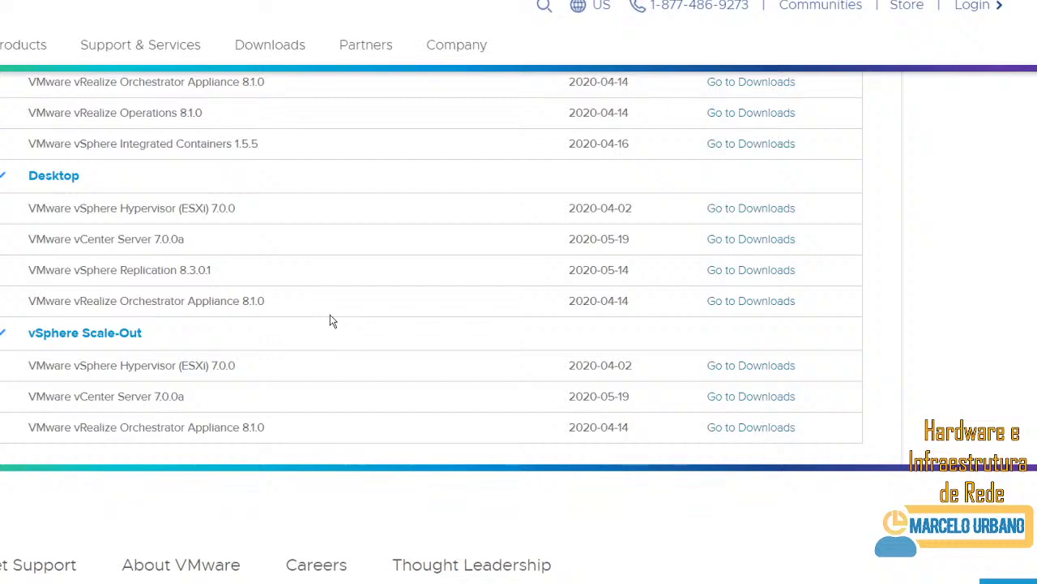
scroll(330, 320, "up", 3)
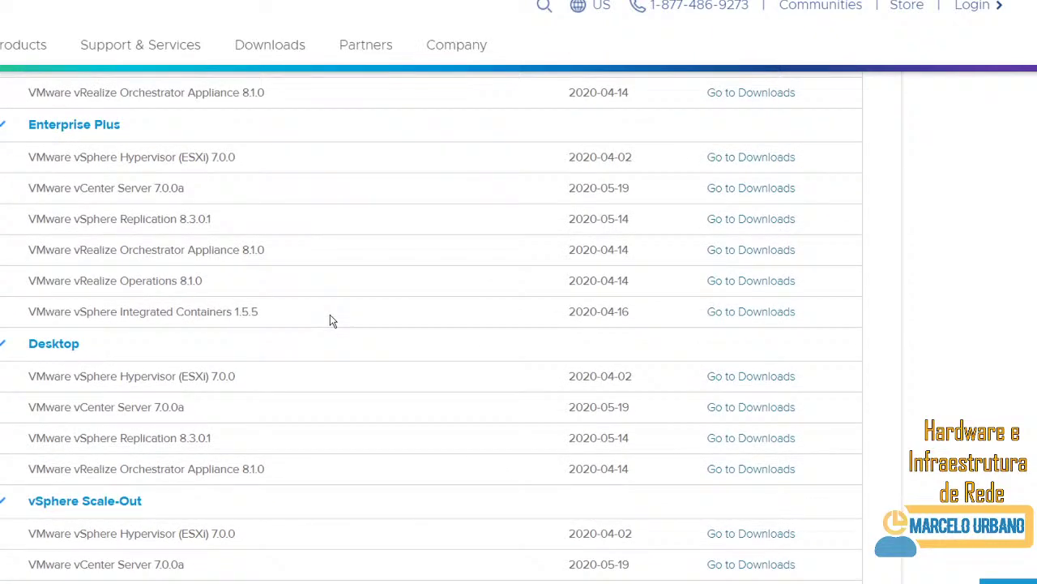
scroll(330, 321, "up", 1)
scroll(330, 320, "up", 1)
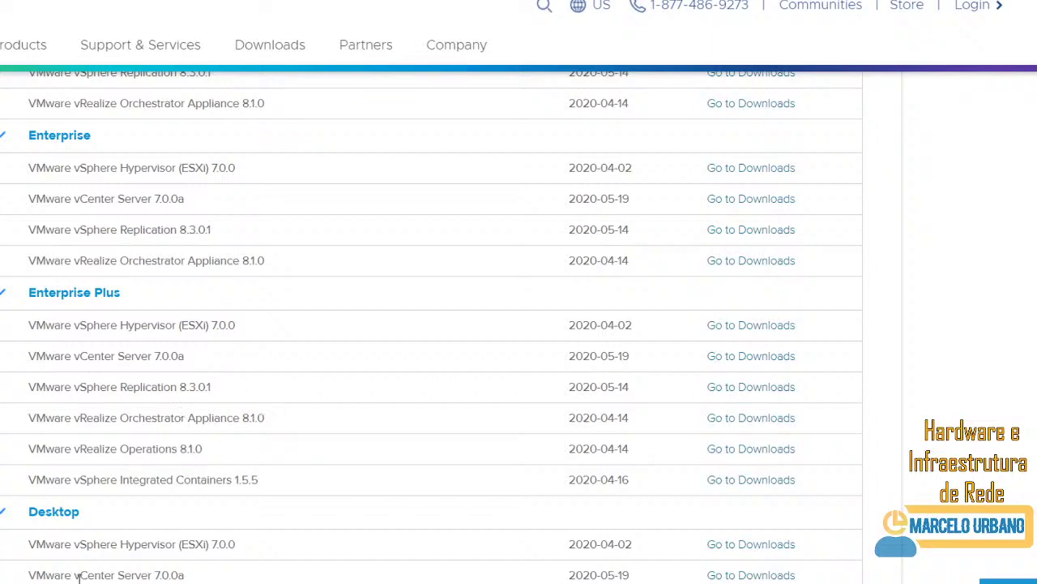
Step: View the ESXi 7.x VM console in Workstation, then return to the vSphere download page
mouse_move(48, 579)
left_click(150, 521)
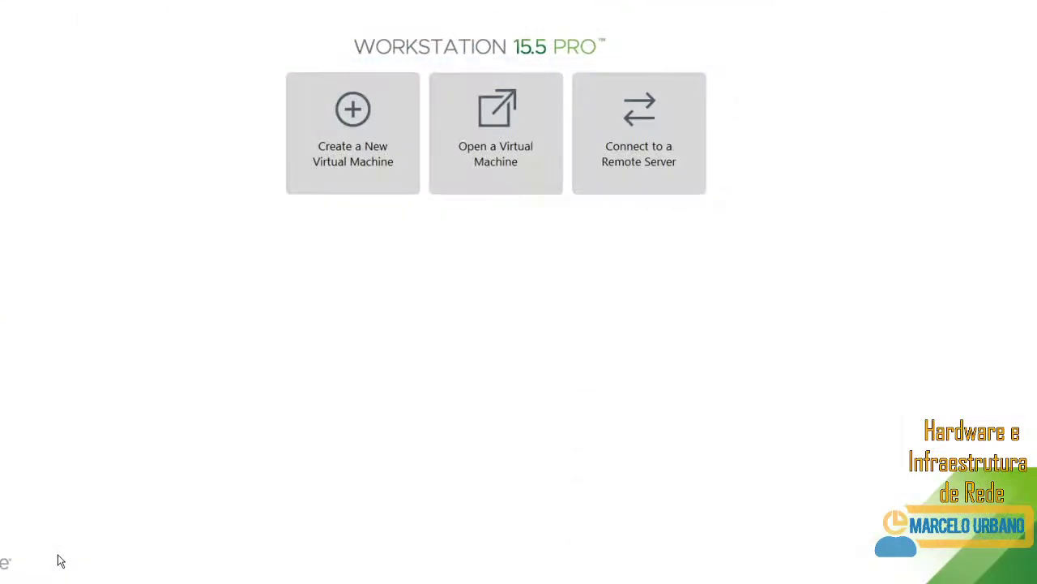
mouse_move(146, 580)
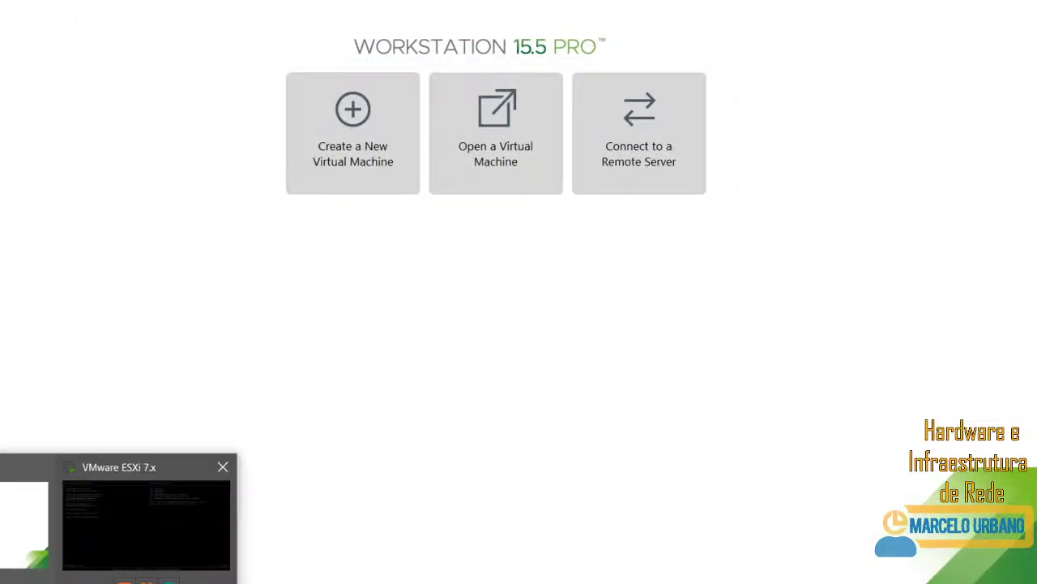
left_click(158, 546)
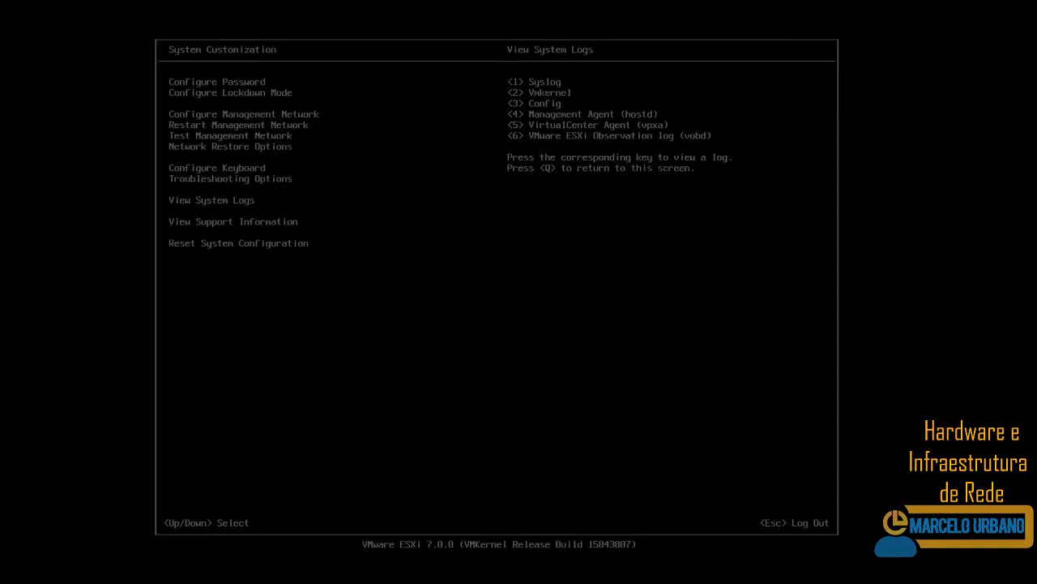
left_click(46, 568)
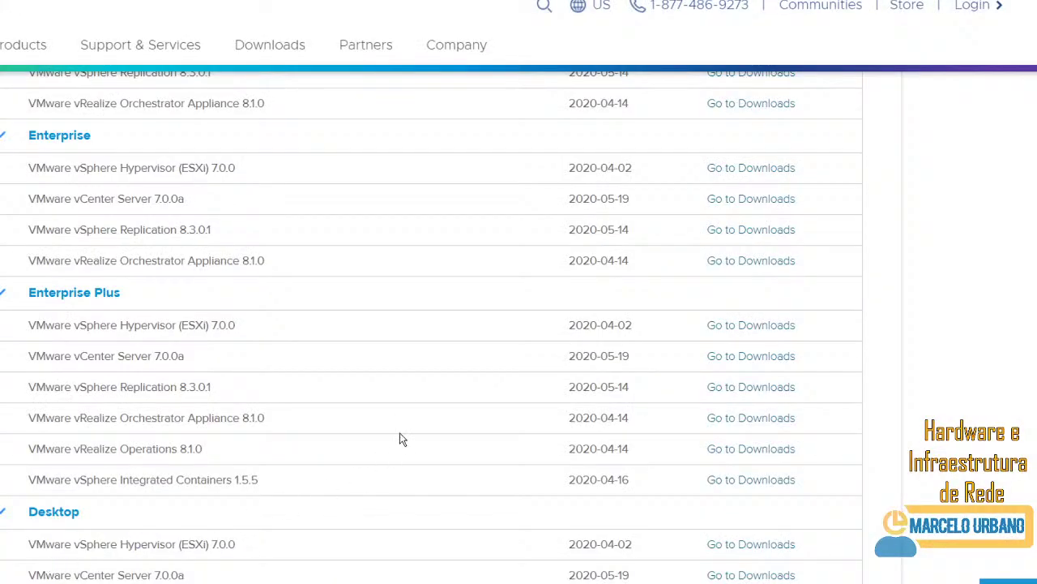
Step: Scroll back up to the header of the Download VMware vSphere page
scroll(403, 438, "down", 2)
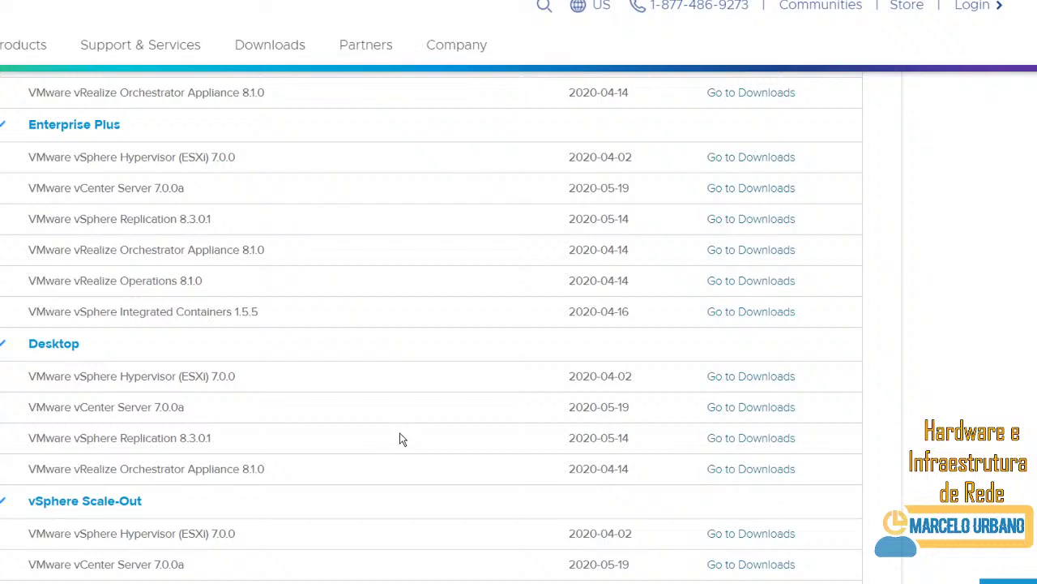
scroll(403, 438, "down", 1)
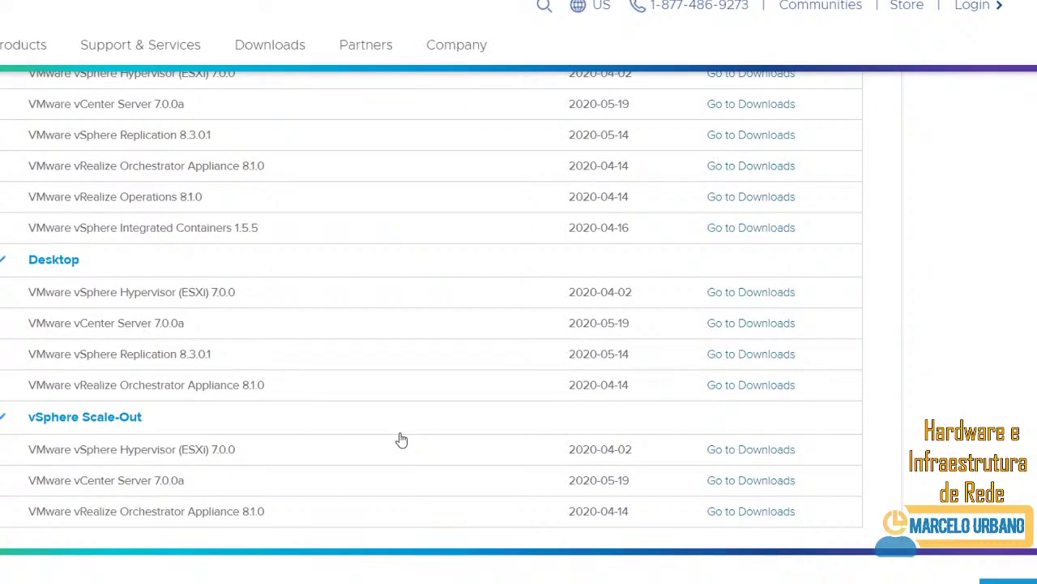
scroll(401, 439, "up", 5)
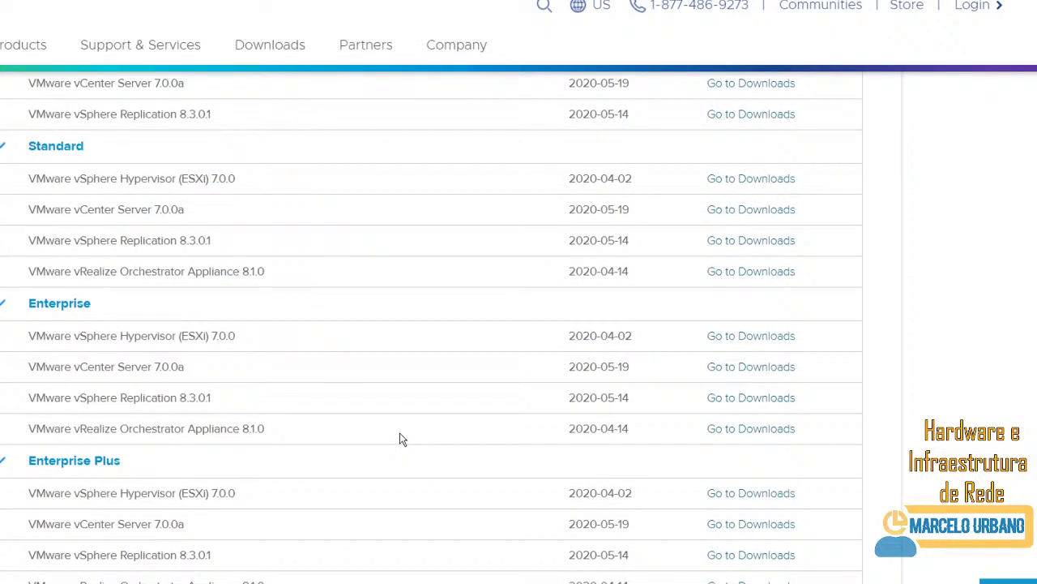
scroll(403, 438, "up", 2)
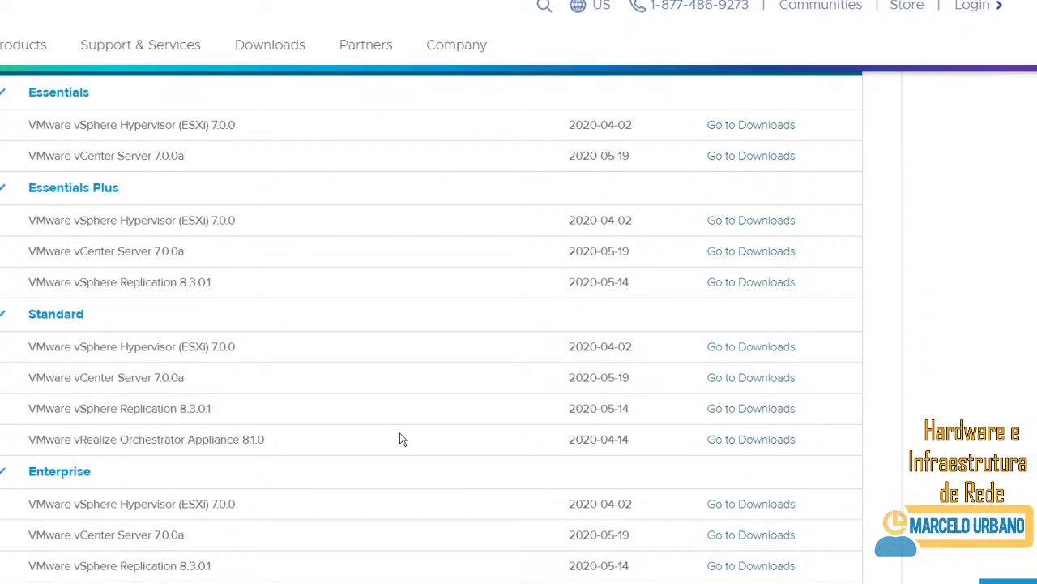
scroll(403, 438, "up", 1)
scroll(402, 439, "up", 5)
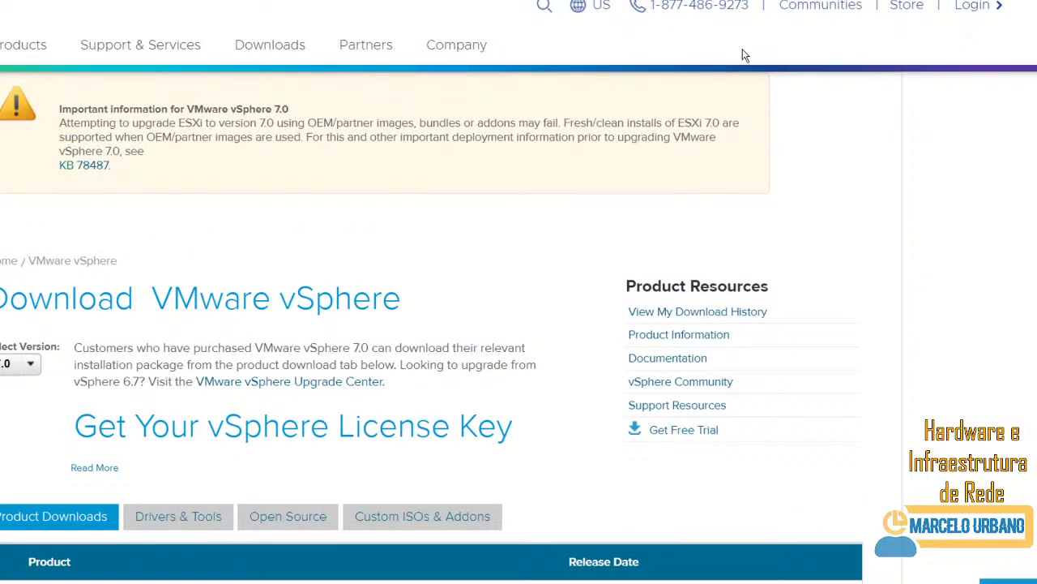
Step: In a new browser tab, run a Google search for vSphere Client 7.0 downloads
key("ctrl+t")
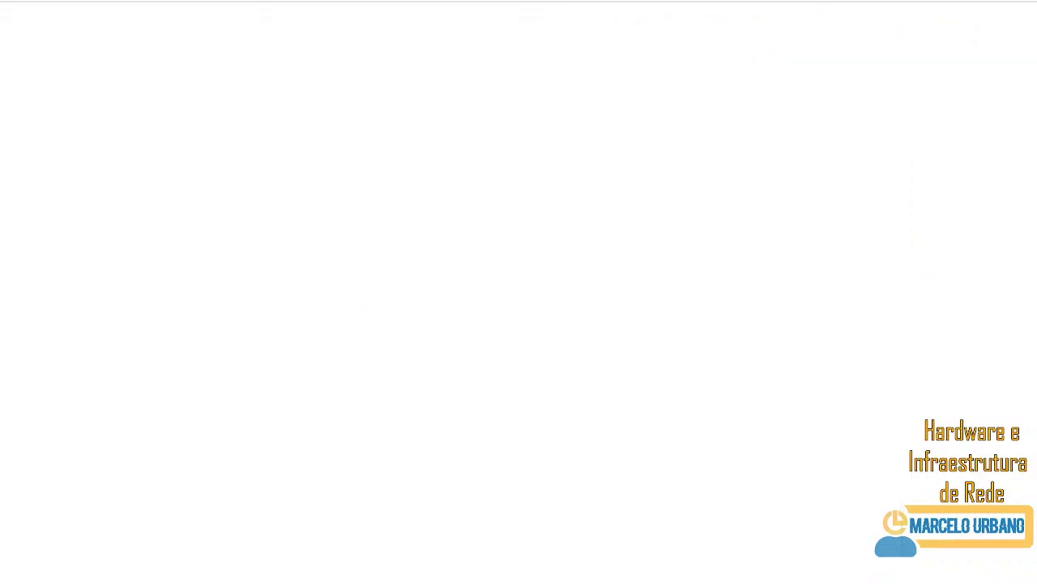
left_click(344, 271)
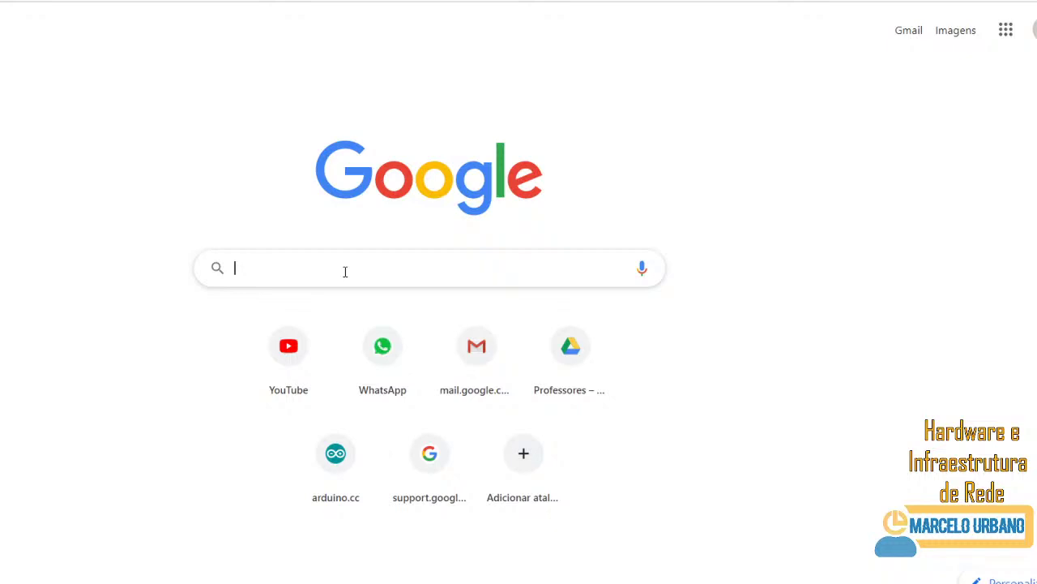
type("h")
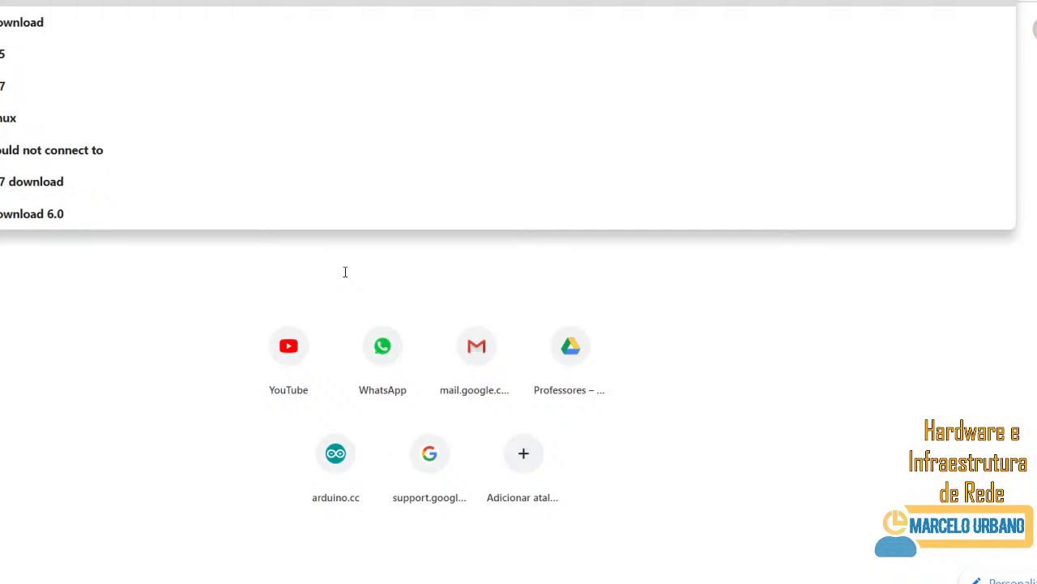
key("Return")
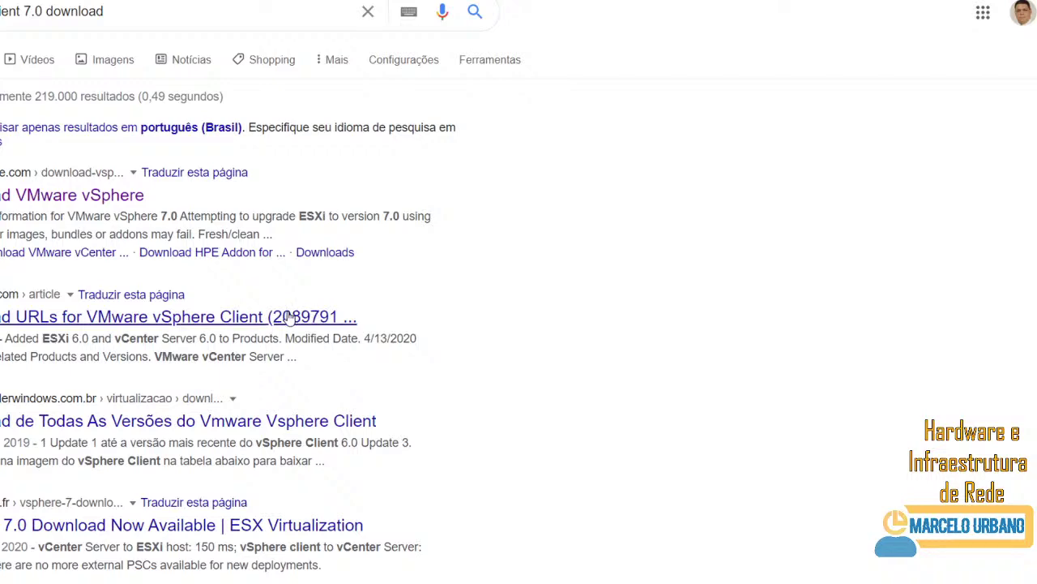
Step: Open the 'Download URLs for VMware vSphere Client' KB article and scroll through its URL table
left_click(289, 317)
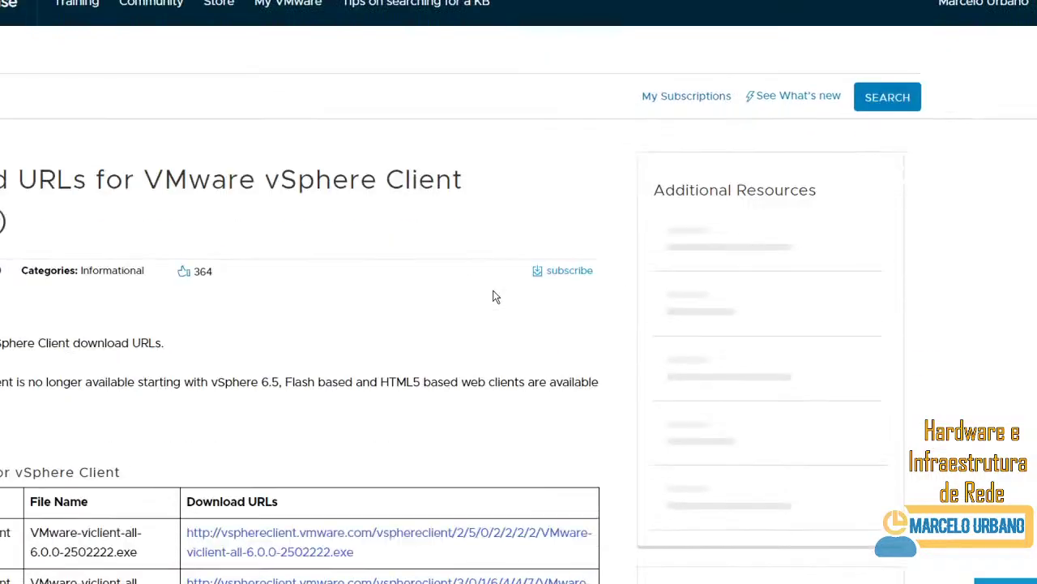
scroll(361, 317, "down", 3)
scroll(362, 318, "down", 6)
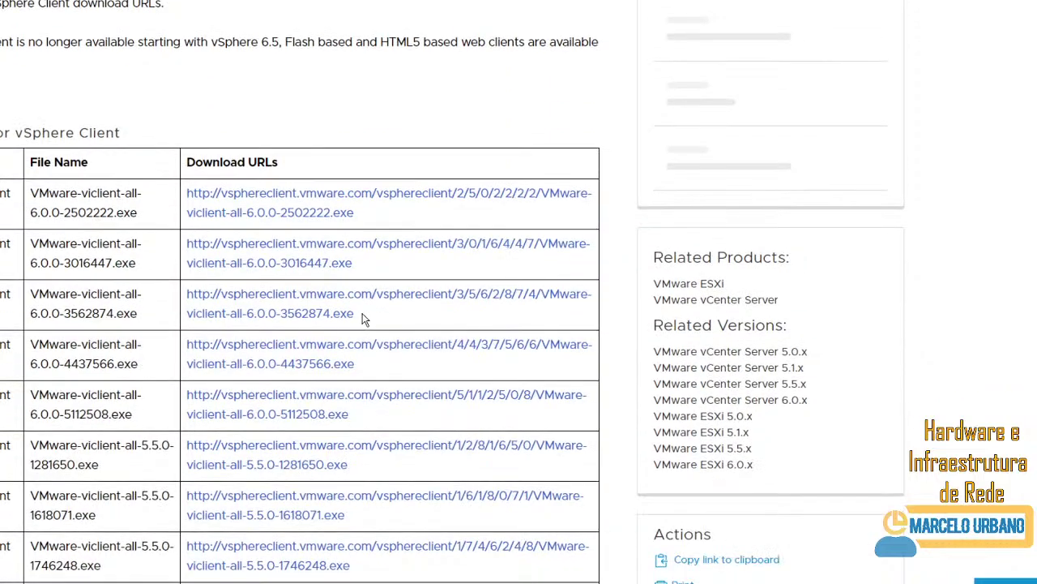
scroll(363, 318, "up", 2)
scroll(364, 320, "up", 7)
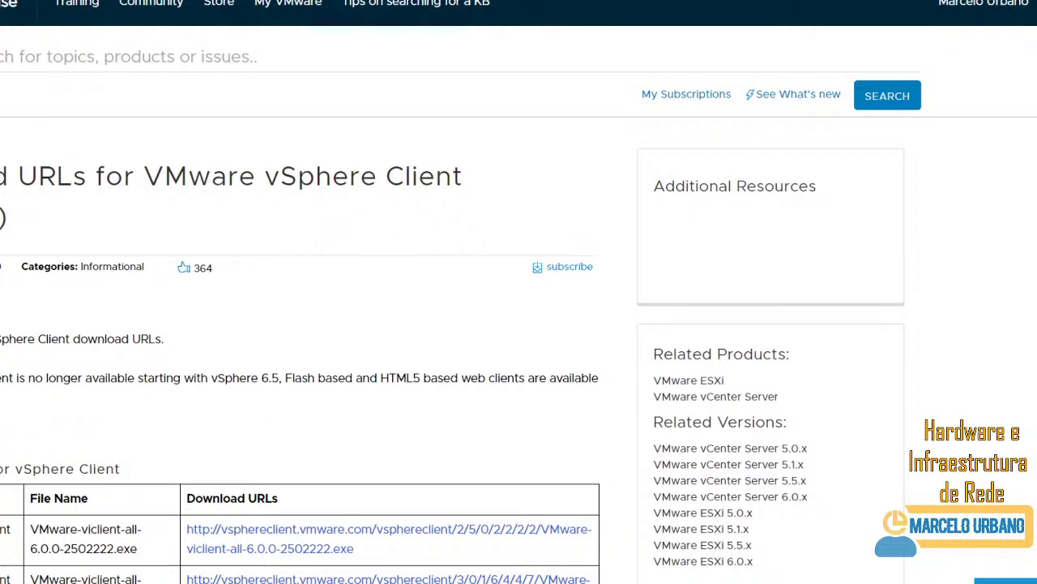
scroll(685, 354, "down", 3)
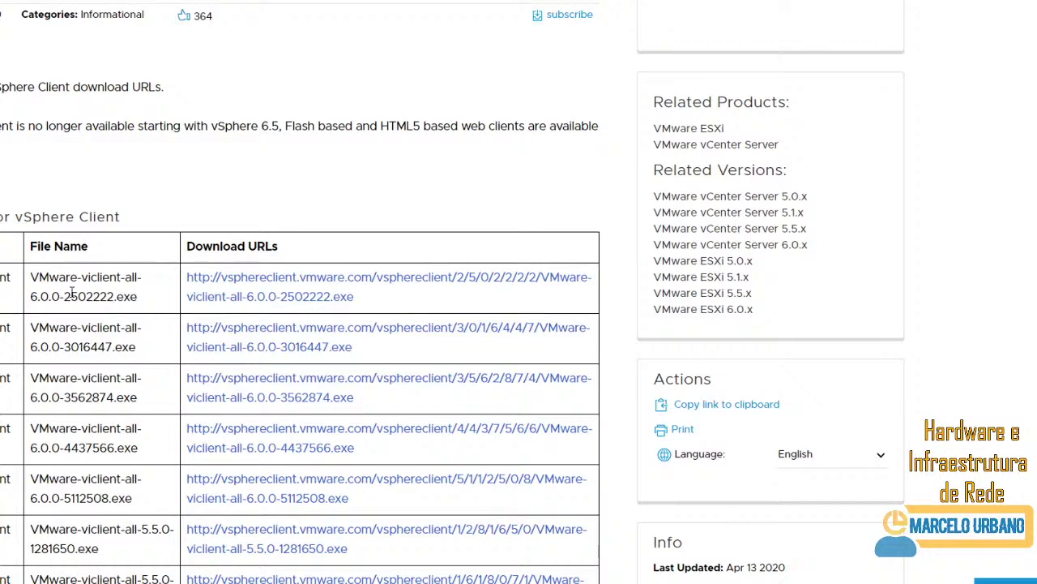
scroll(154, 299, "up", 2)
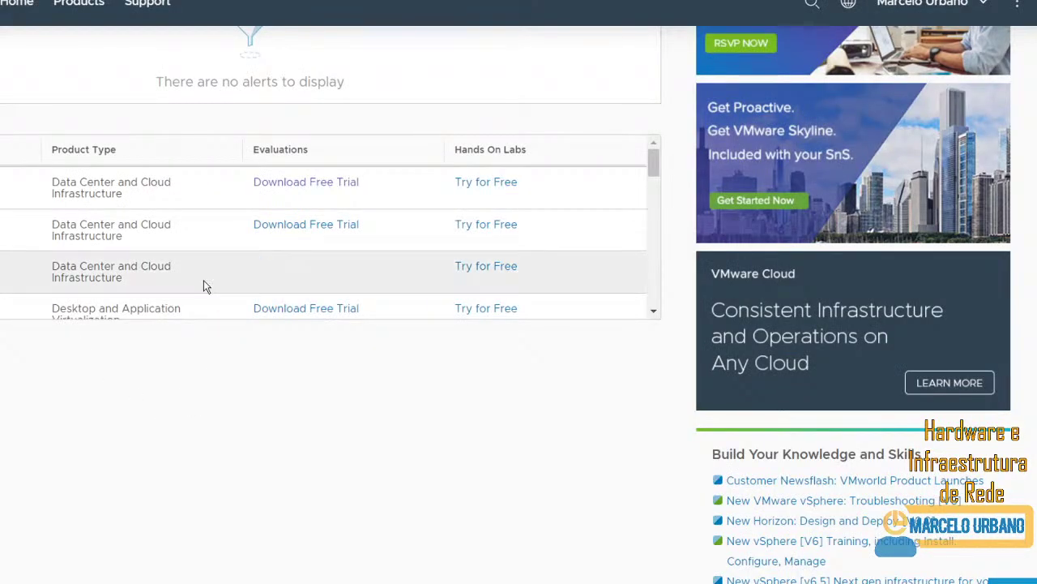
Step: Show Expired Evaluations on the My VMware dashboard, then return to the active vSphere 7.0 trial
scroll(188, 220, "down", 2)
scroll(188, 220, "down", 5)
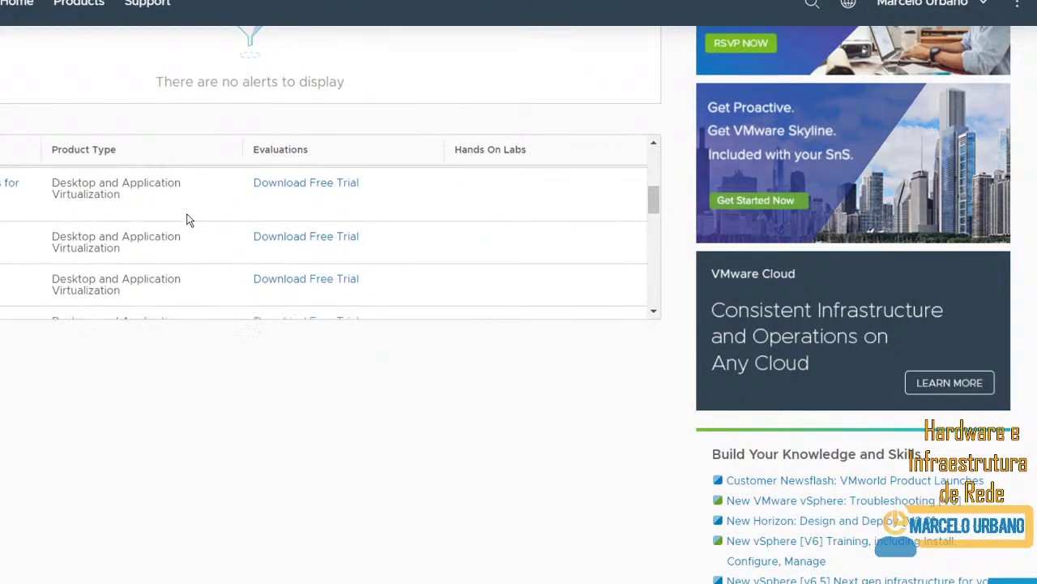
scroll(188, 219, "down", 5)
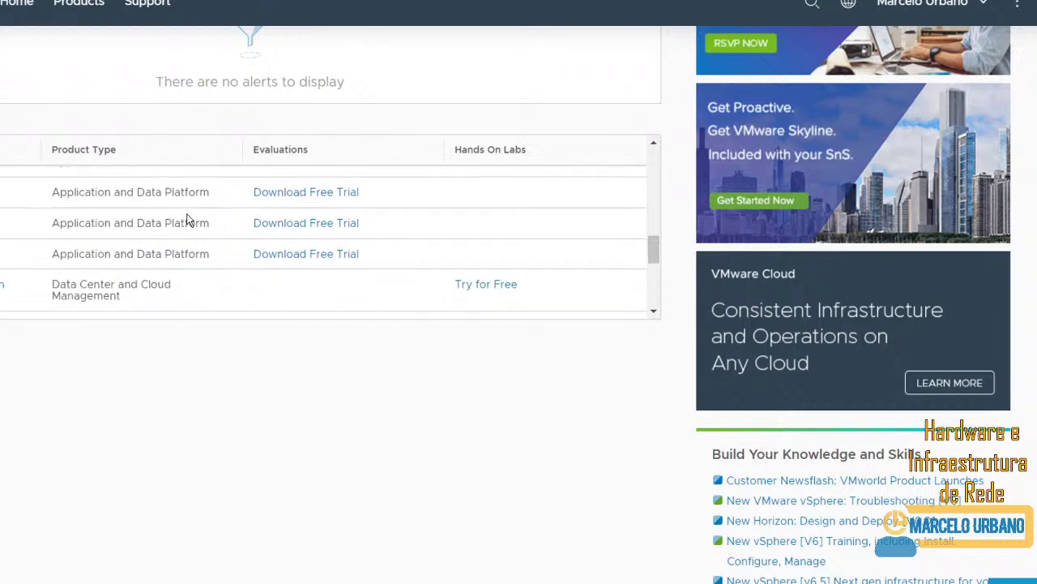
scroll(188, 219, "down", 4)
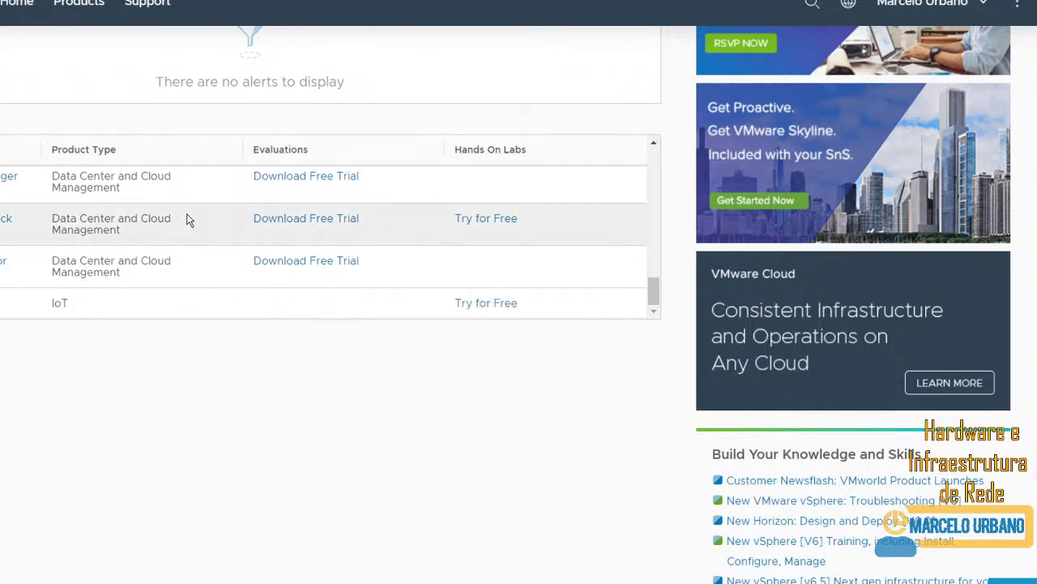
scroll(132, 459, "up", 3)
scroll(85, 373, "up", 10)
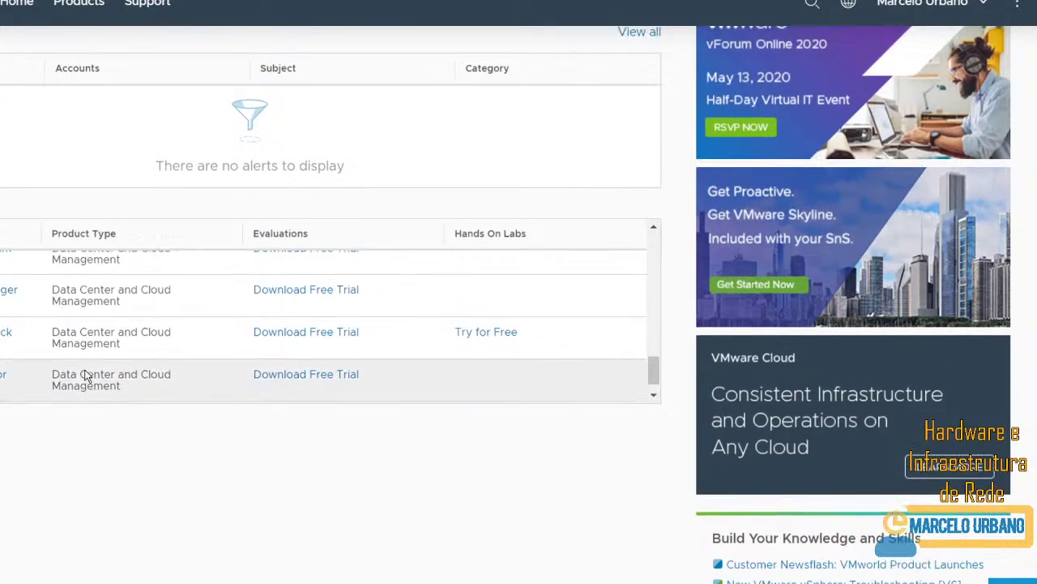
scroll(472, 176, "up", 3)
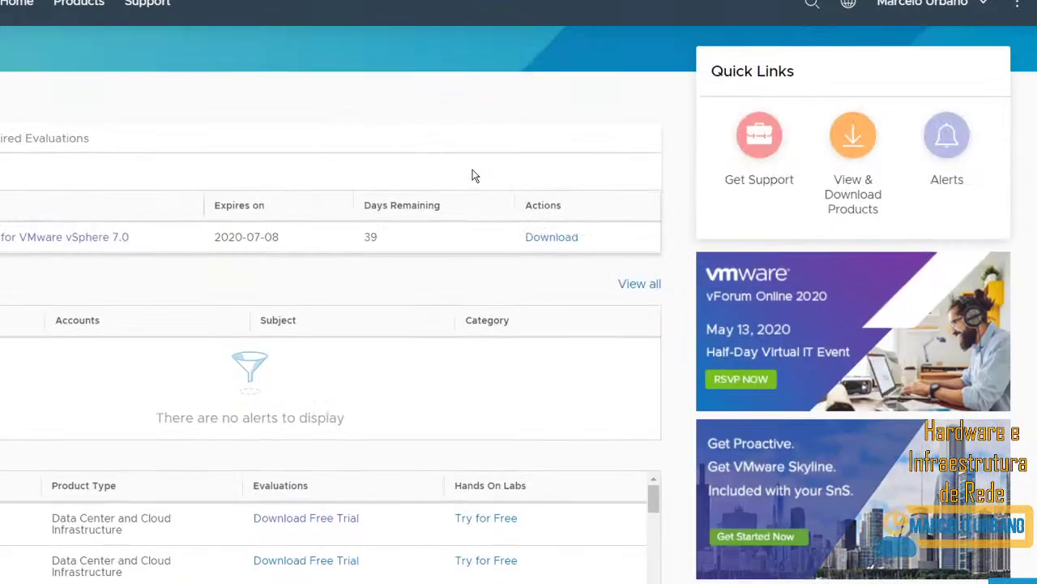
left_click(31, 141)
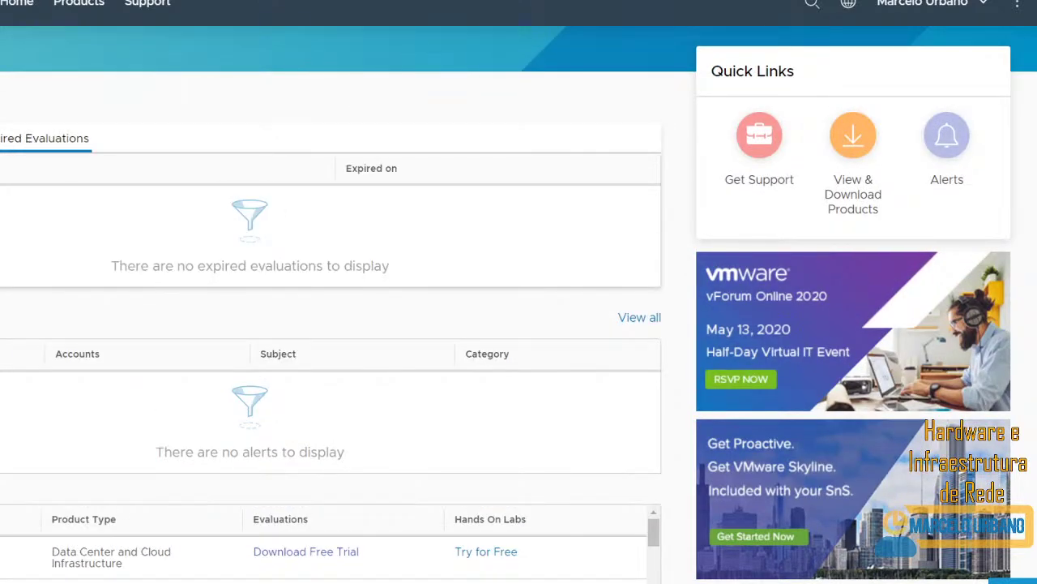
left_click(4, 139)
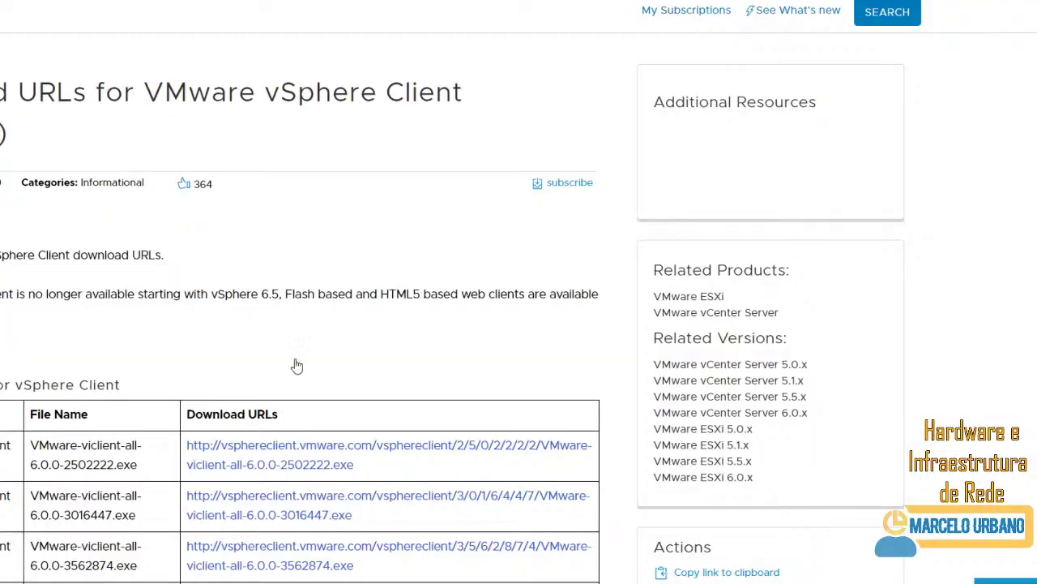
Step: Scroll the KB URL table, then bring up My VMware's Products > All Products & Programs menu
scroll(338, 336, "down", 1)
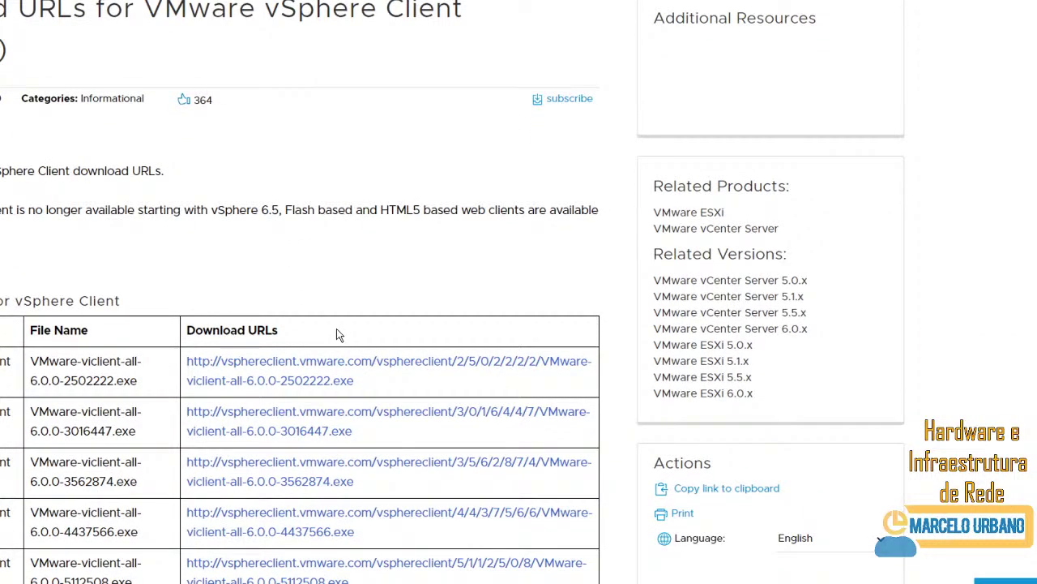
scroll(336, 328, "down", 1)
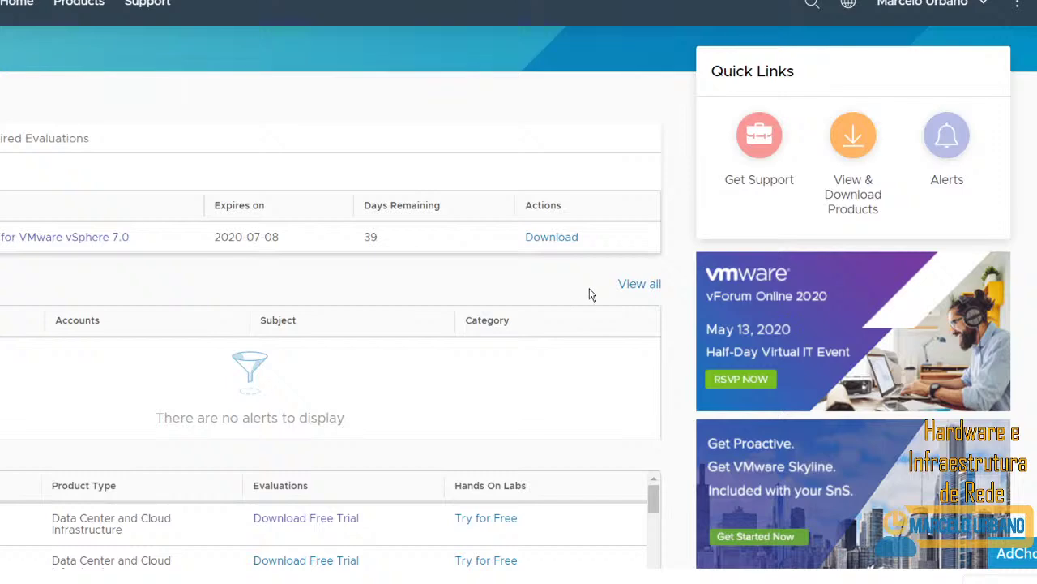
mouse_move(89, 10)
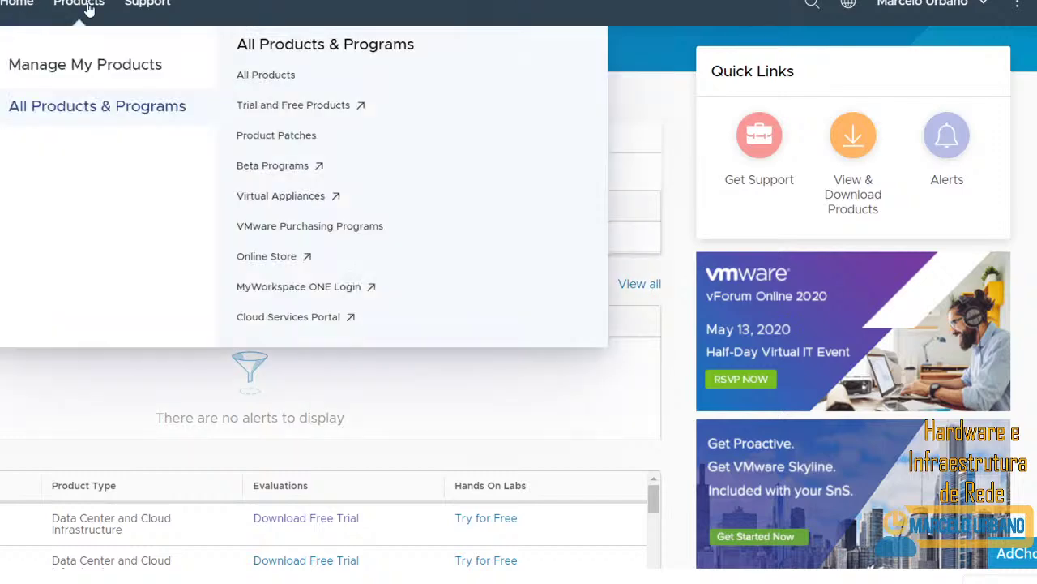
mouse_move(93, 69)
mouse_move(89, 114)
Step: Open VMware Marketplace's Virtual Appliances catalogue and browse its 2014-product grid
left_click(285, 197)
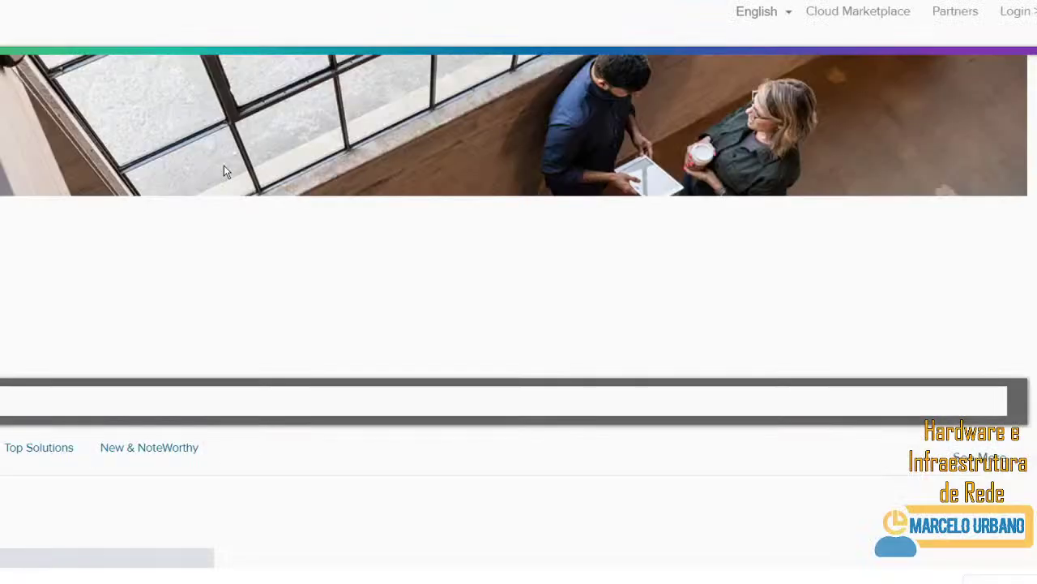
scroll(295, 256, "down", 5)
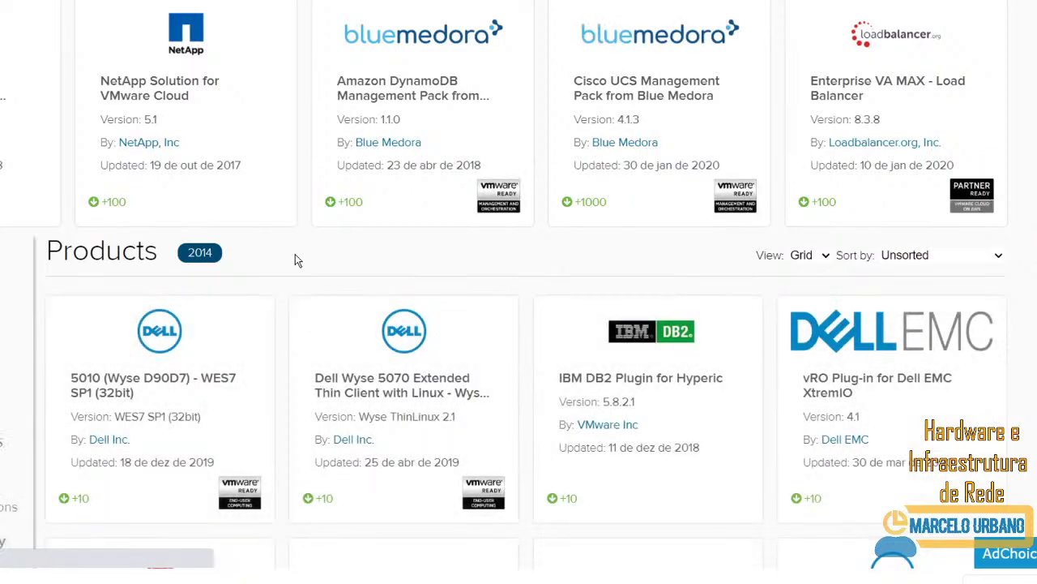
scroll(297, 259, "down", 4)
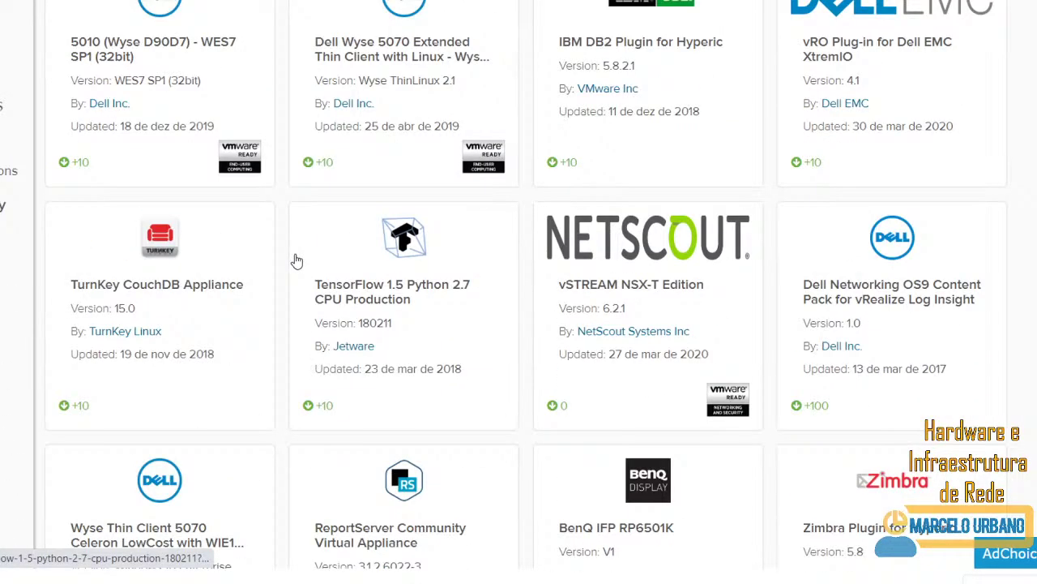
scroll(296, 259, "down", 1)
scroll(296, 260, "up", 5)
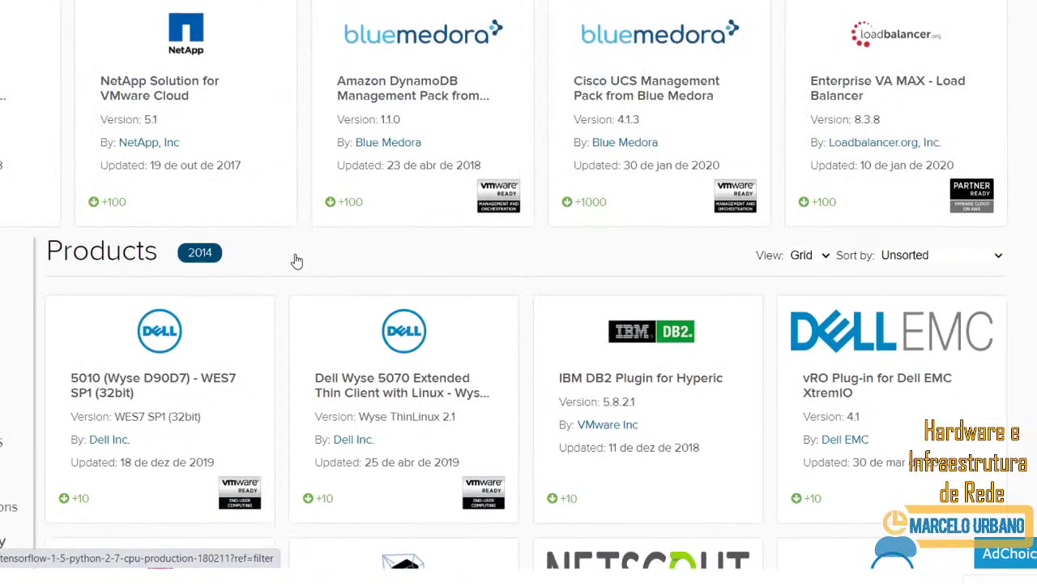
scroll(296, 259, "up", 4)
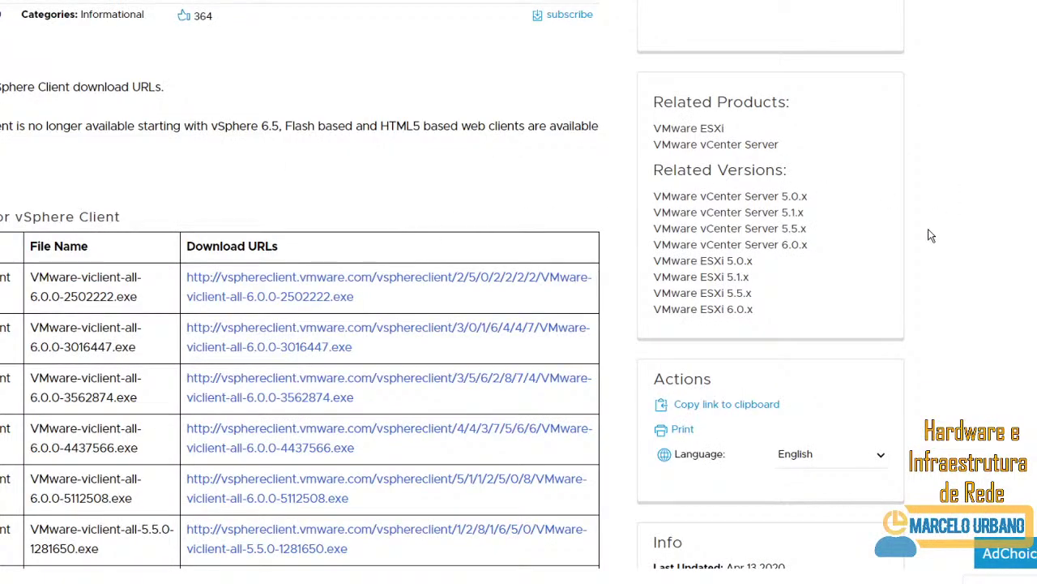
Step: Scroll back to the title of the vSphere Client download URLs KB article
scroll(915, 242, "up", 1)
scroll(915, 242, "up", 3)
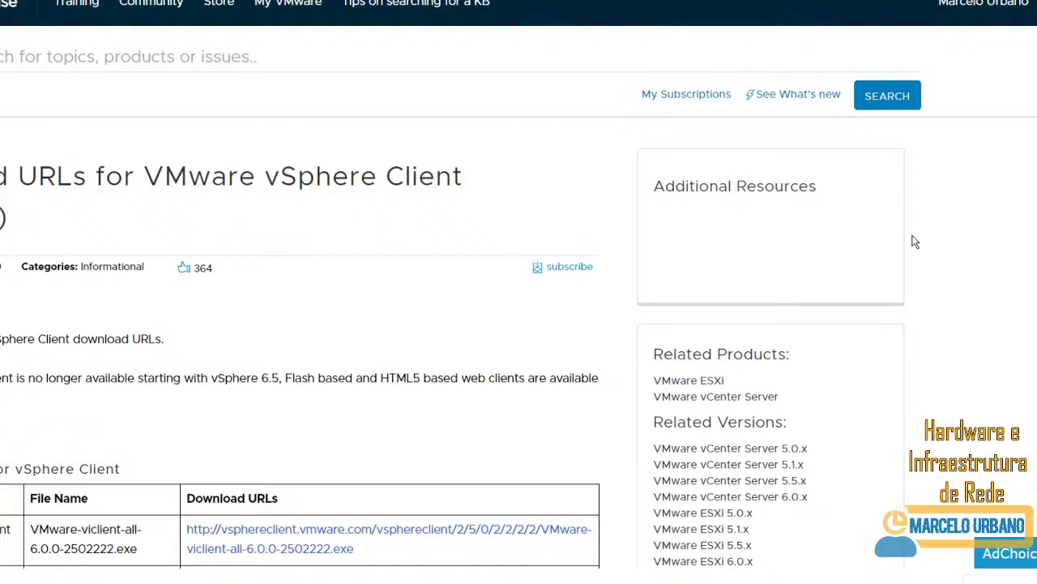
scroll(915, 242, "down", 1)
scroll(915, 242, "up", 1)
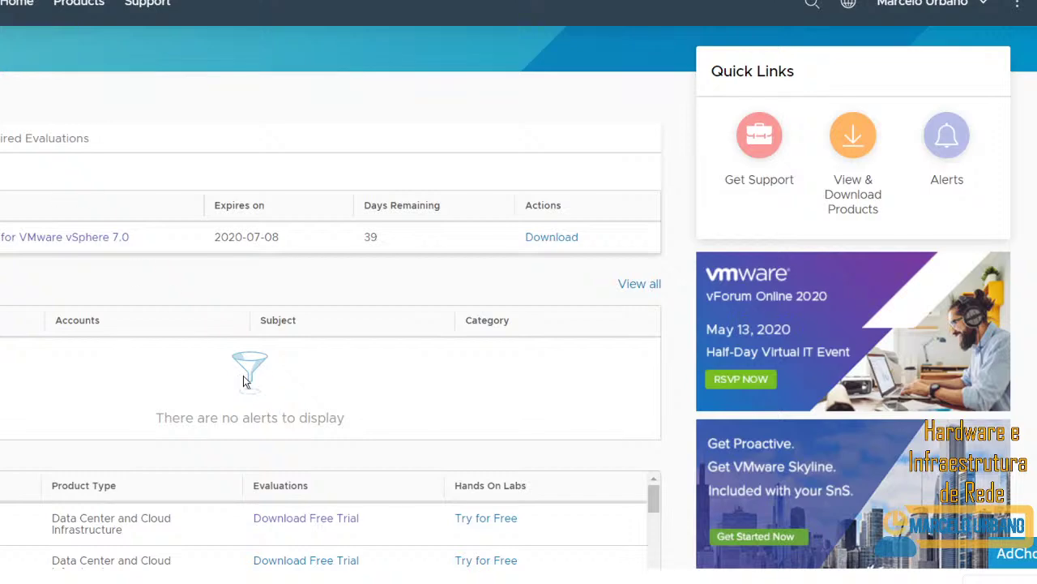
scroll(254, 386, "down", 3)
scroll(273, 377, "up", 3)
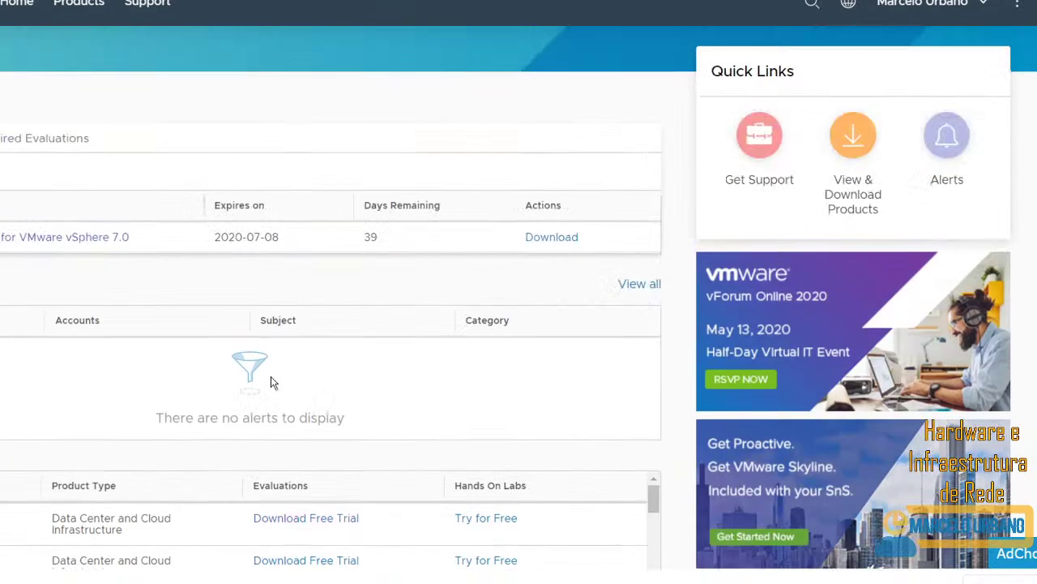
Step: Search the VMware site for 'ESXi' and scroll through the results and filters
left_click(808, 7)
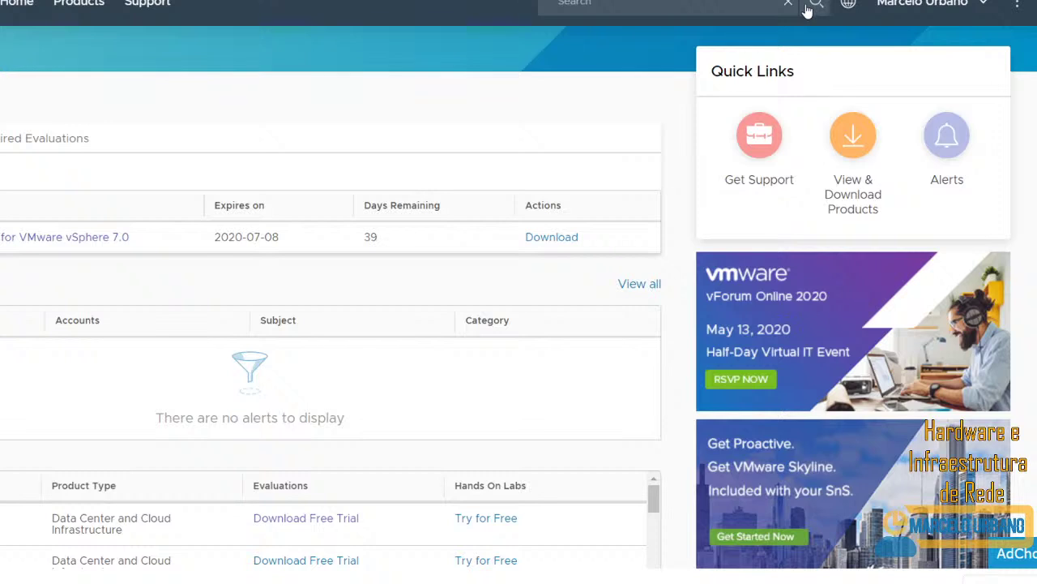
left_click(637, 8)
type("ESXi")
key("Return")
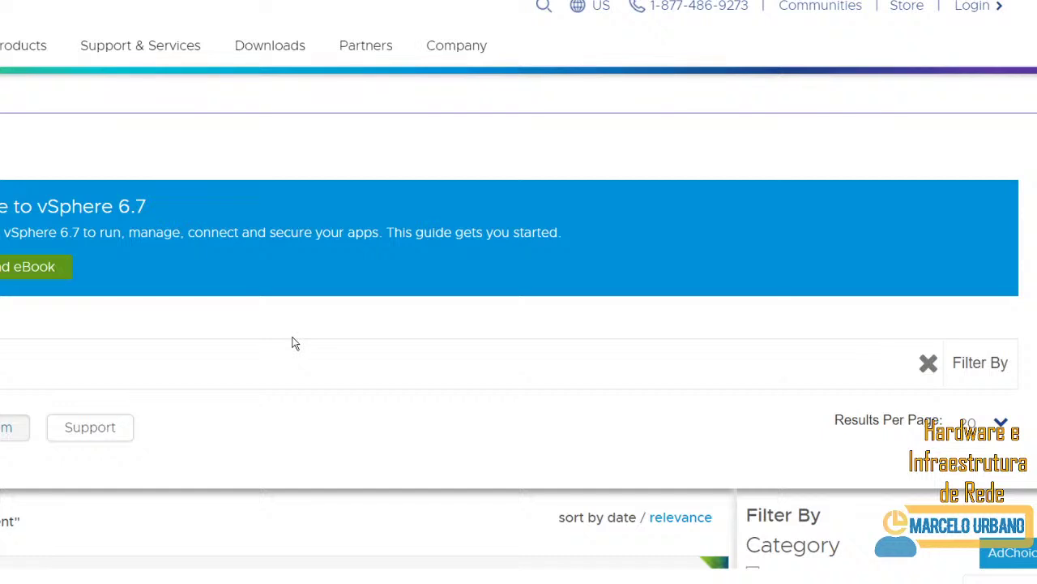
scroll(294, 342, "down", 3)
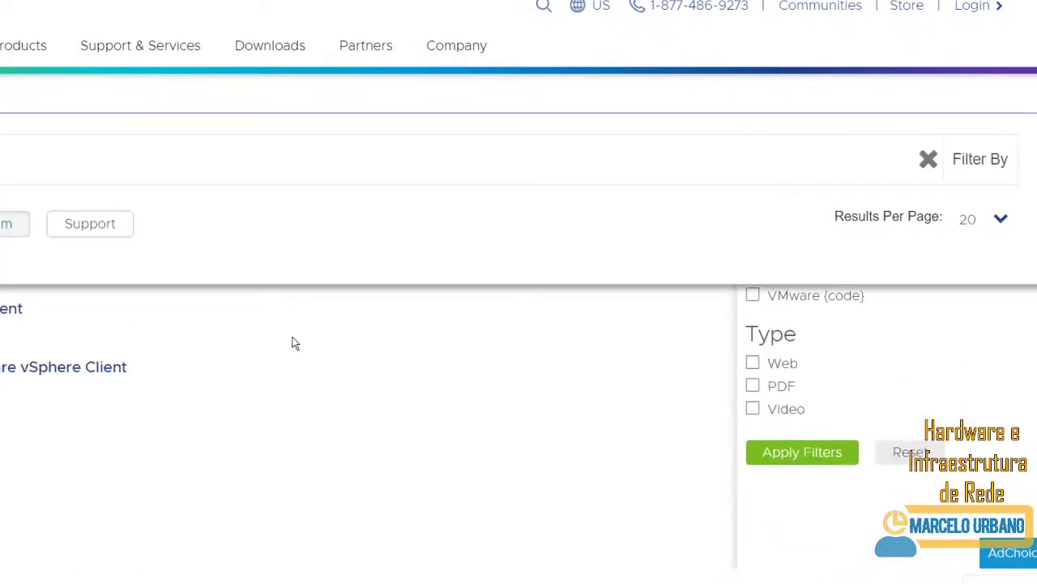
scroll(294, 343, "up", 3)
scroll(294, 343, "down", 3)
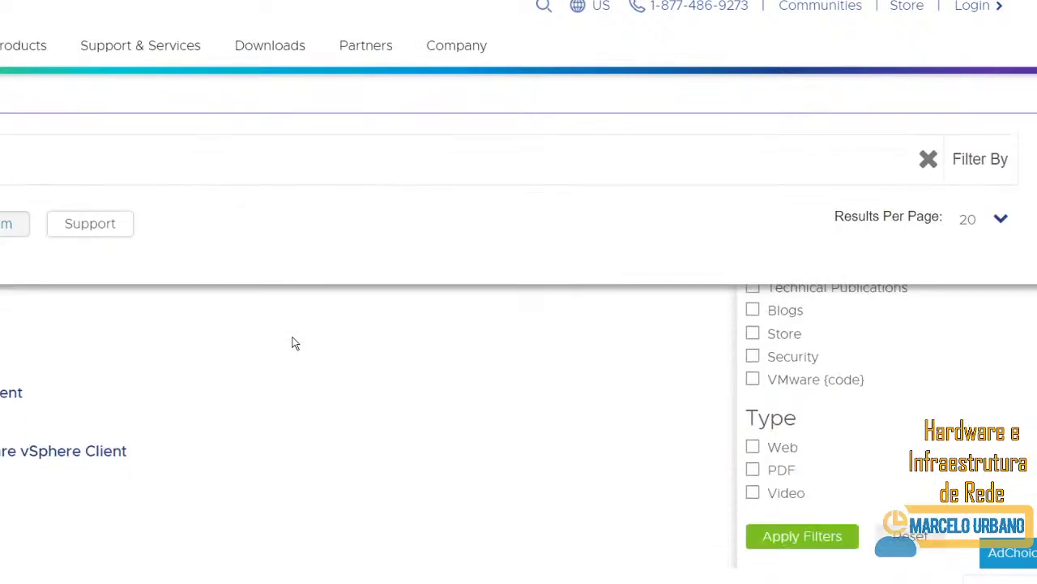
scroll(294, 342, "up", 3)
scroll(864, 347, "down", 4)
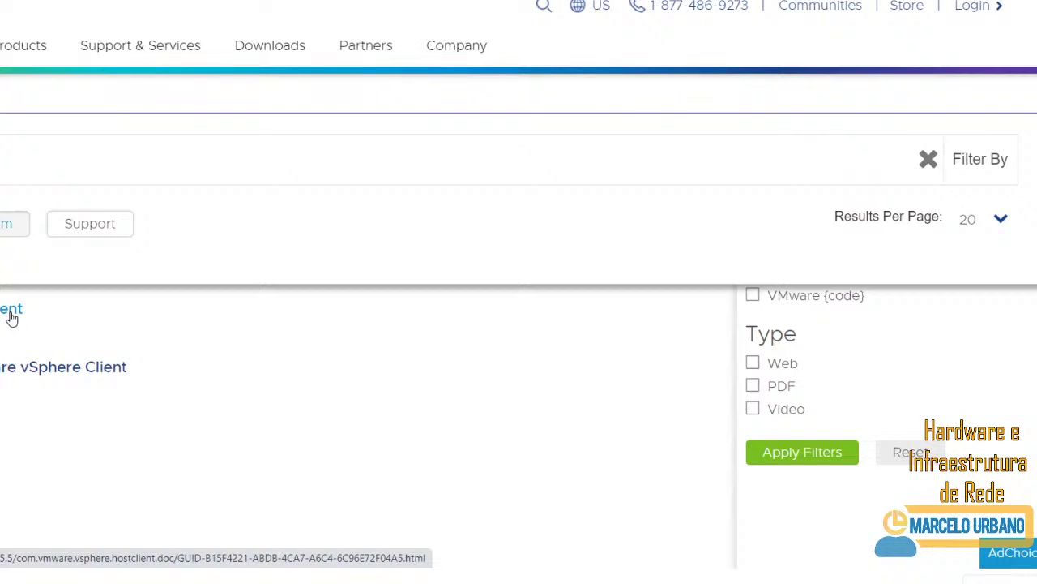
Step: Open the 'Download the vSphere Client' docs page and scroll through its prerequisites and procedure
left_click(11, 314)
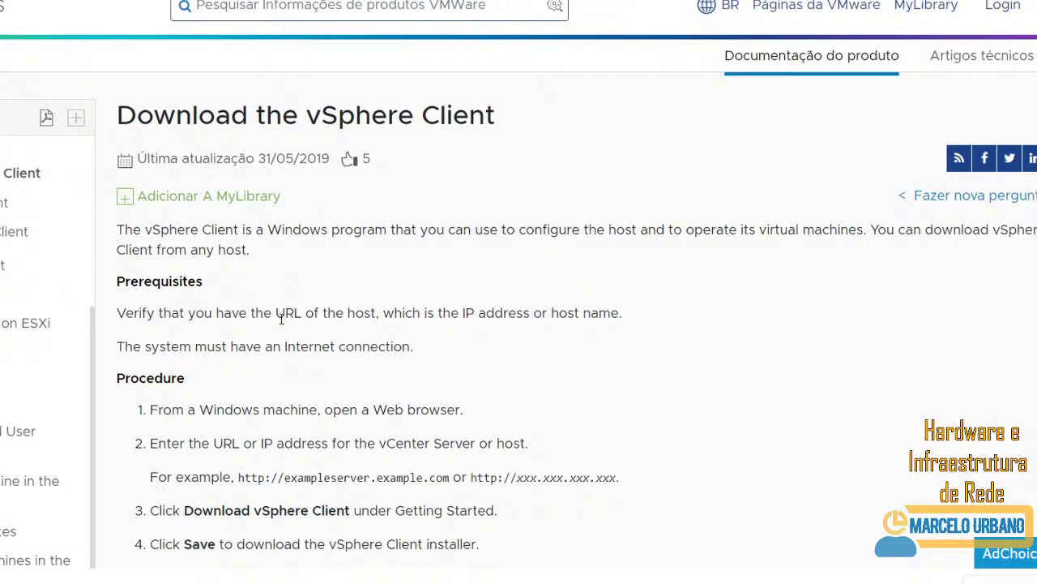
scroll(546, 352, "down", 4)
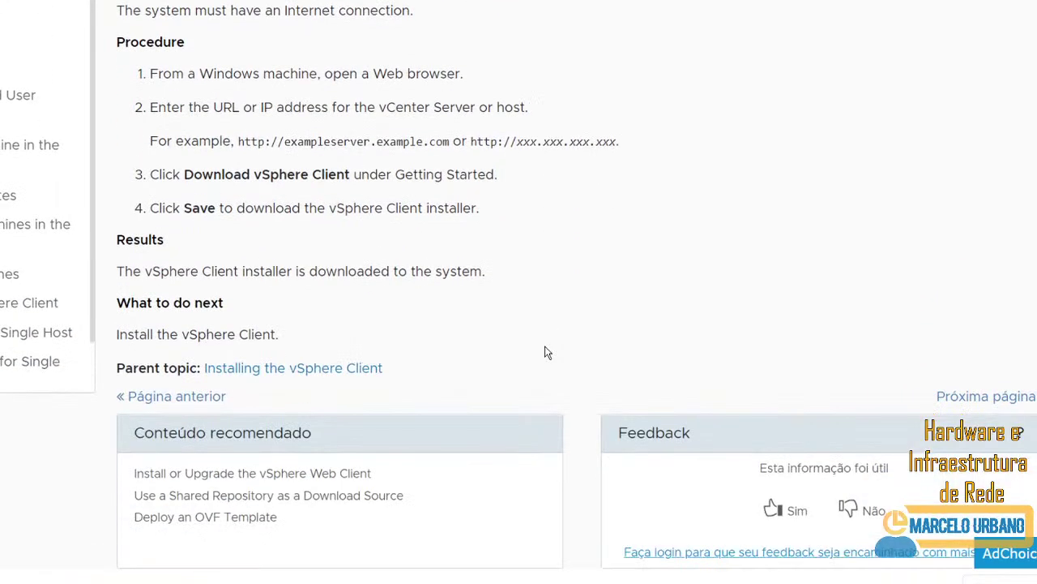
scroll(546, 352, "down", 1)
scroll(280, 302, "up", 3)
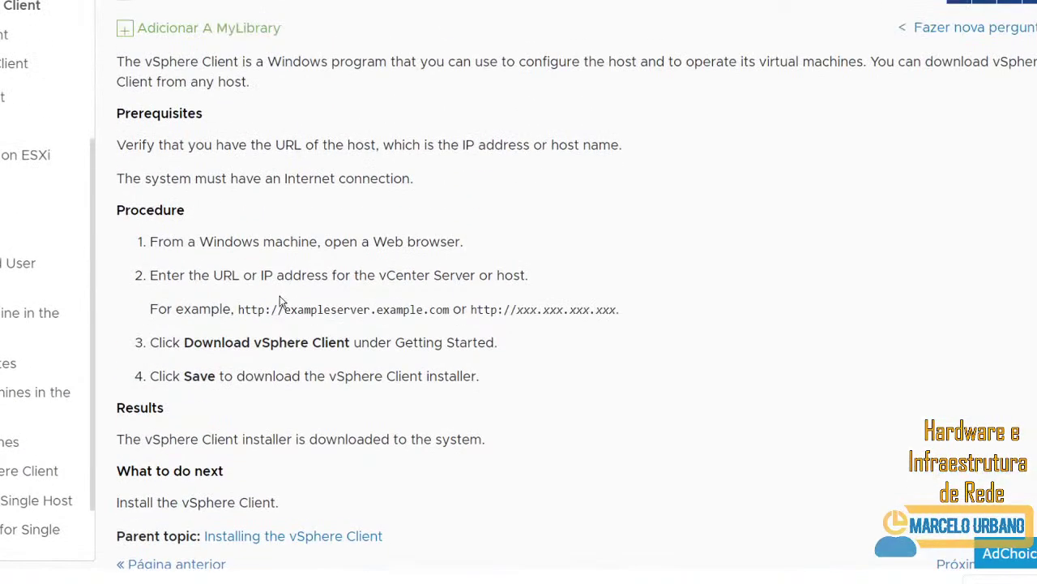
scroll(23, 250, "up", 3)
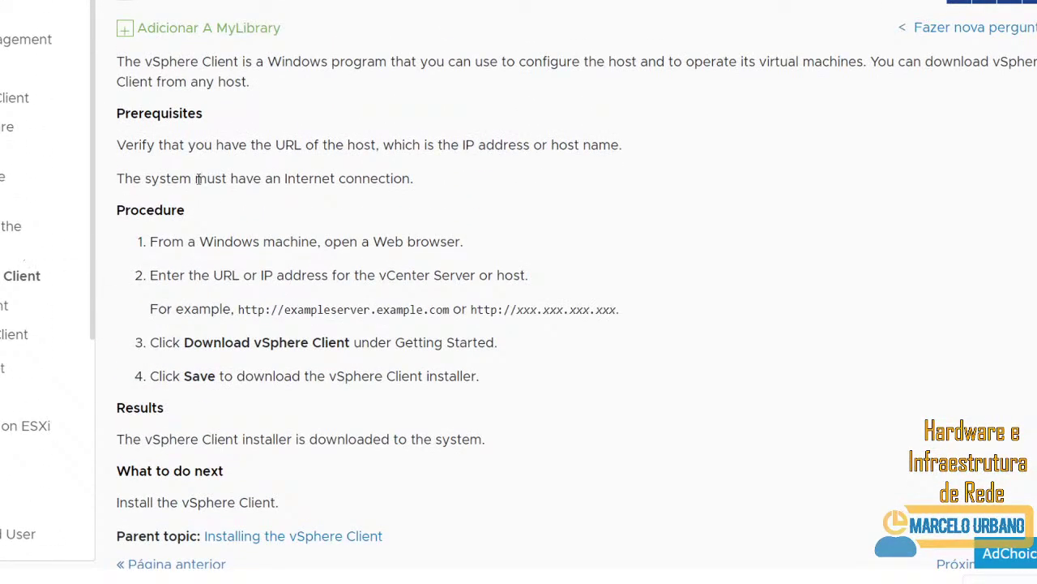
scroll(198, 178, "up", 2)
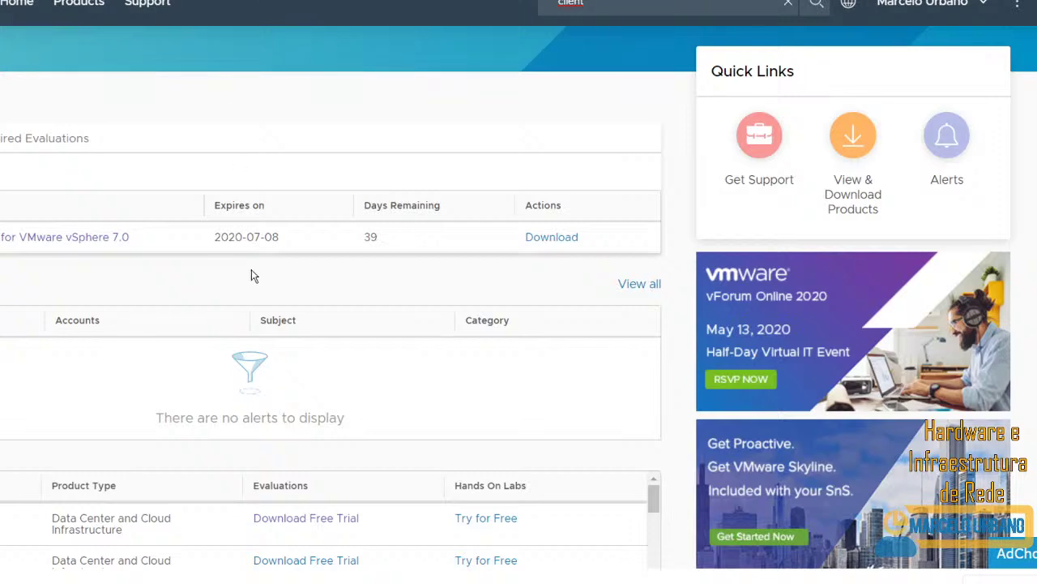
Step: Scroll the My VMware dashboard's product table down to the Personal Desktop rows
scroll(413, 402, "down", 2)
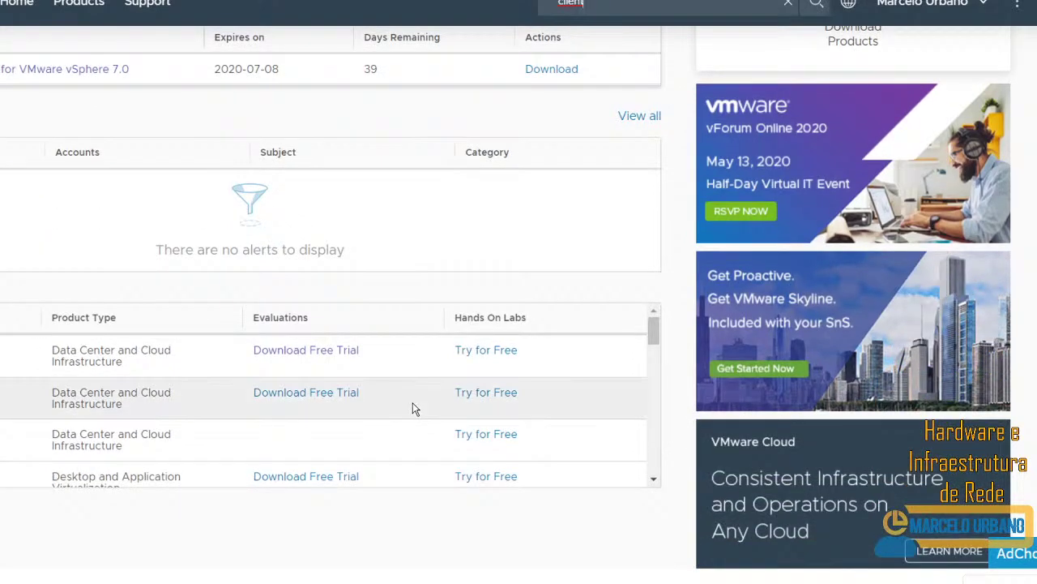
scroll(413, 409, "down", 3)
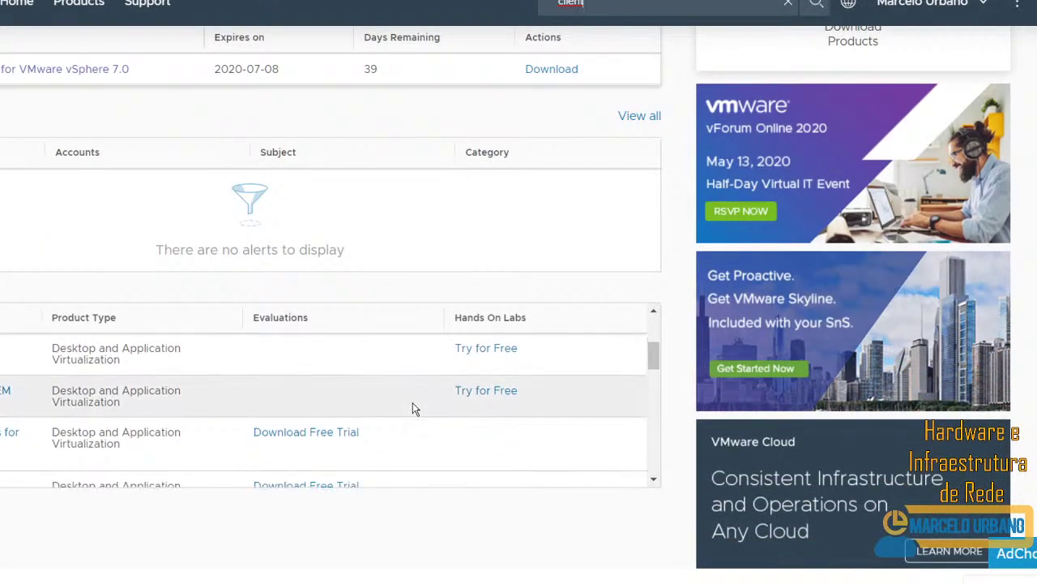
scroll(412, 408, "down", 3)
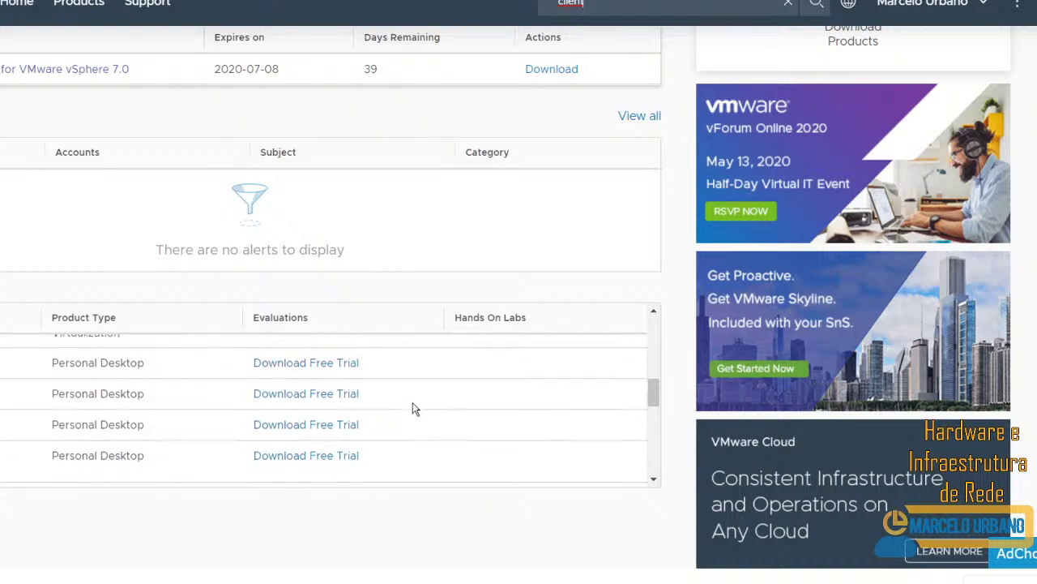
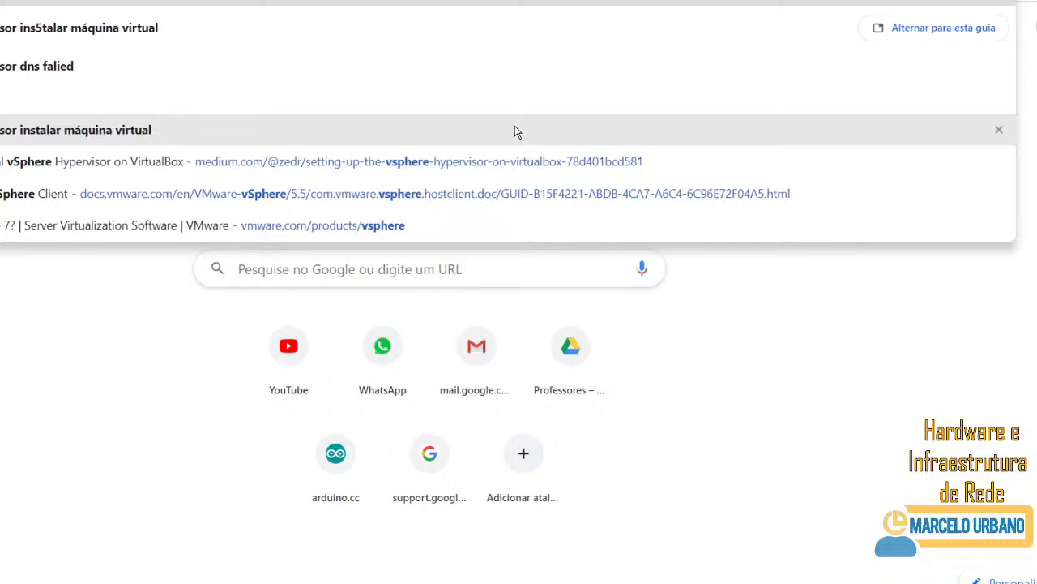
Step: Run the vSphere Client download search and scroll to the 'Todas As Versões do Vmware Vsphere Client' result
key("Escape")
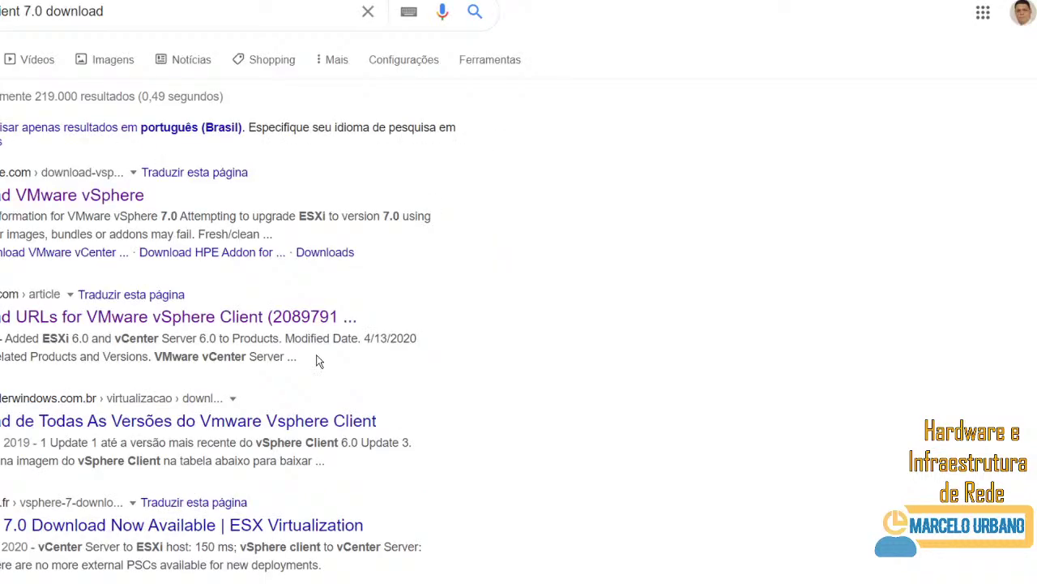
scroll(419, 364, "down", 1)
scroll(419, 364, "down", 2)
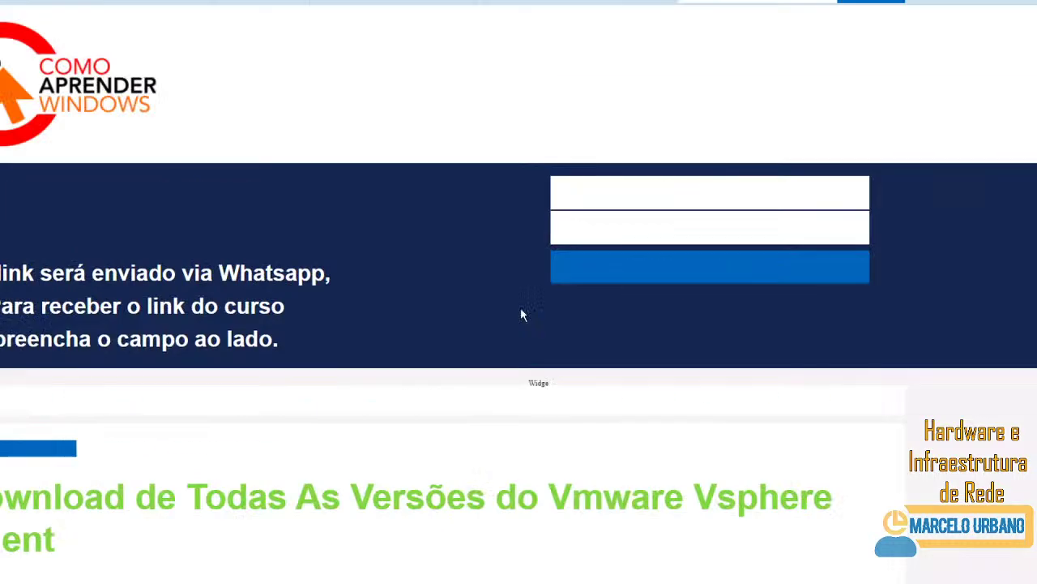
Step: Scroll the versions table down to vSphere Client 6.0 Update 3 and launch its installer
scroll(524, 315, "down", 10)
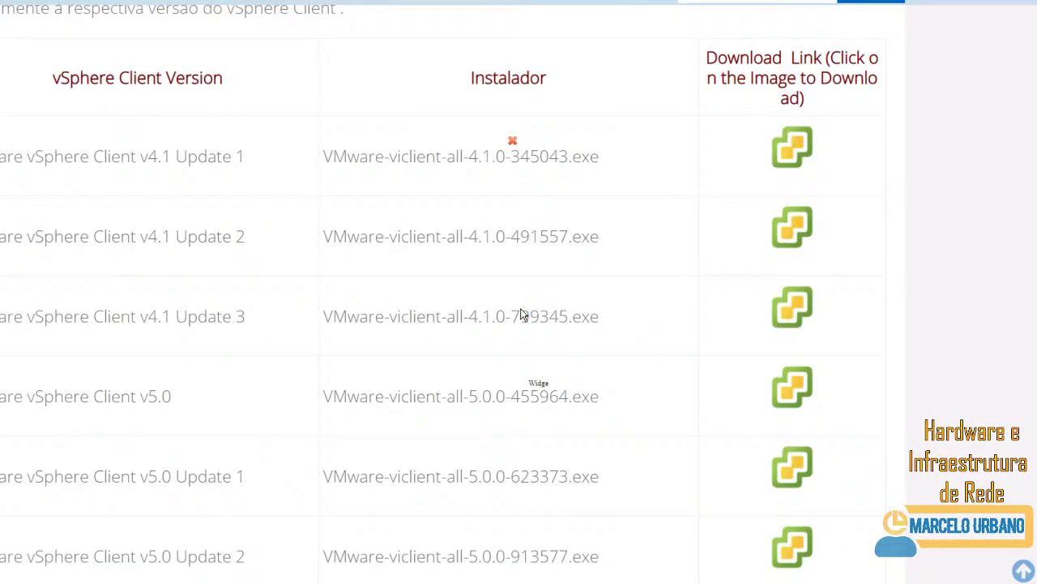
scroll(524, 315, "down", 15)
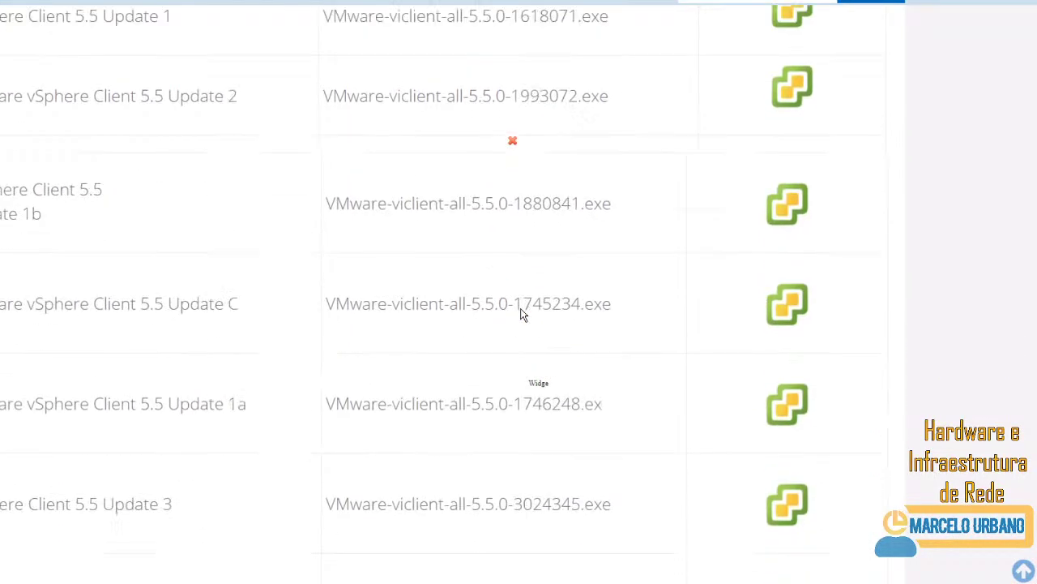
scroll(524, 316, "down", 6)
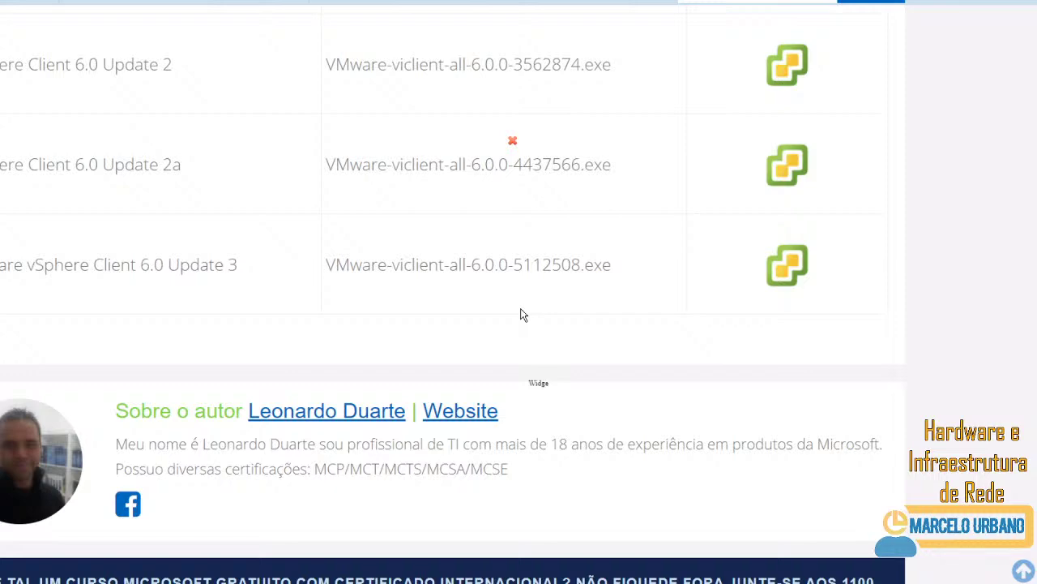
scroll(524, 315, "up", 1)
scroll(465, 329, "down", 3)
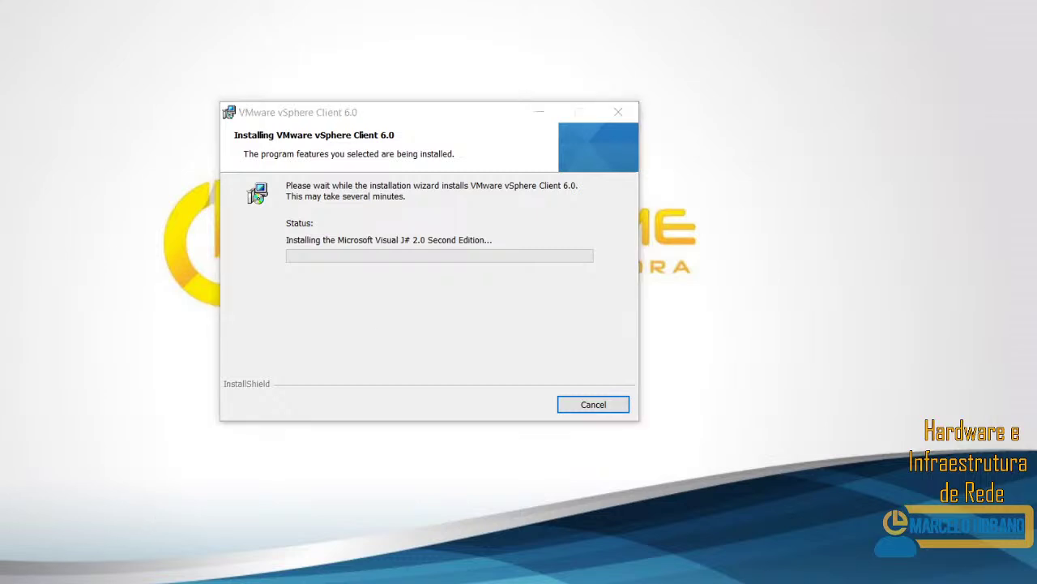
Step: Bring the VMware ESXi 7.x console window to the front
left_click(133, 559)
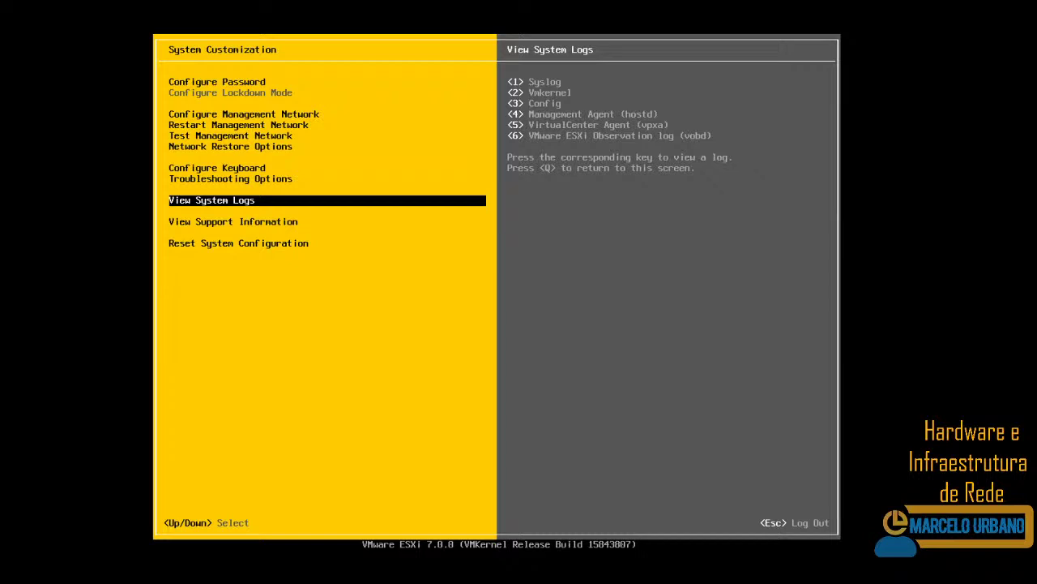
Step: In Configure Management Network, review the static IPv4 address, subnet mask and default gateway
key("Up")
key("Up")
key("Up")
key("Up")
key("Up")
key("Up")
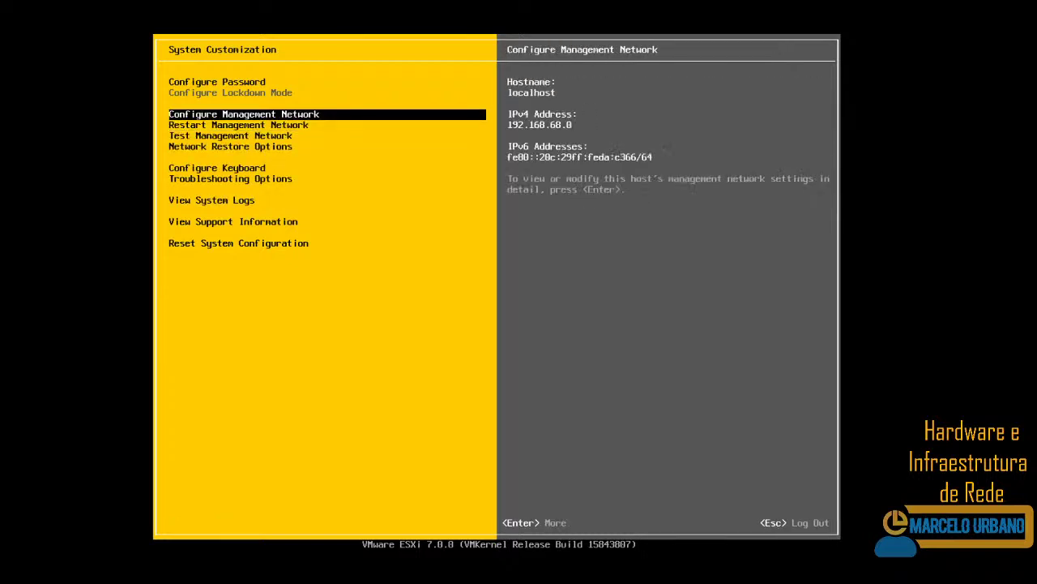
key("Return")
key("Down")
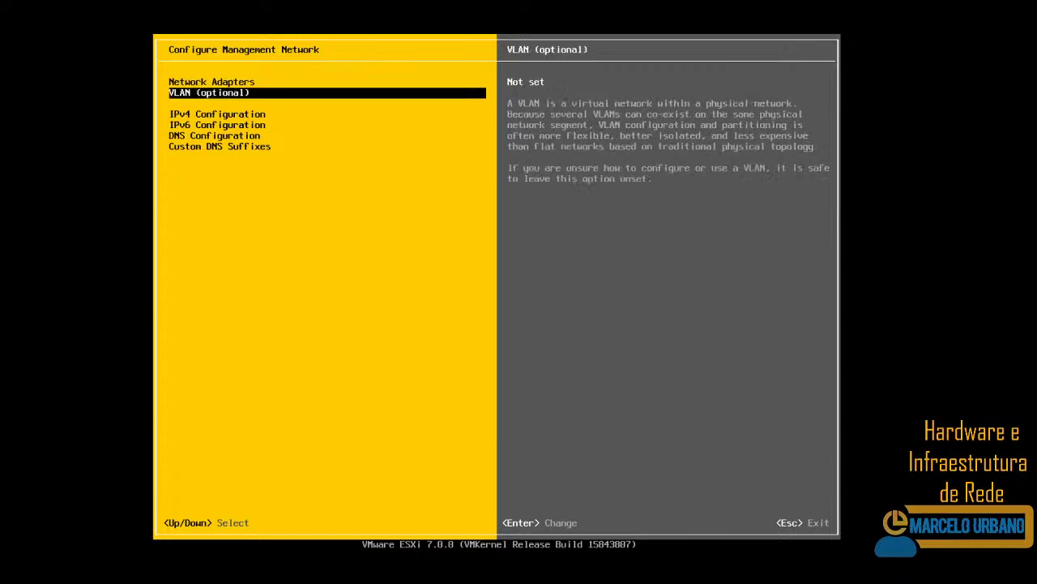
key("Down")
key("Return")
key("Down")
key("Down")
key("Down")
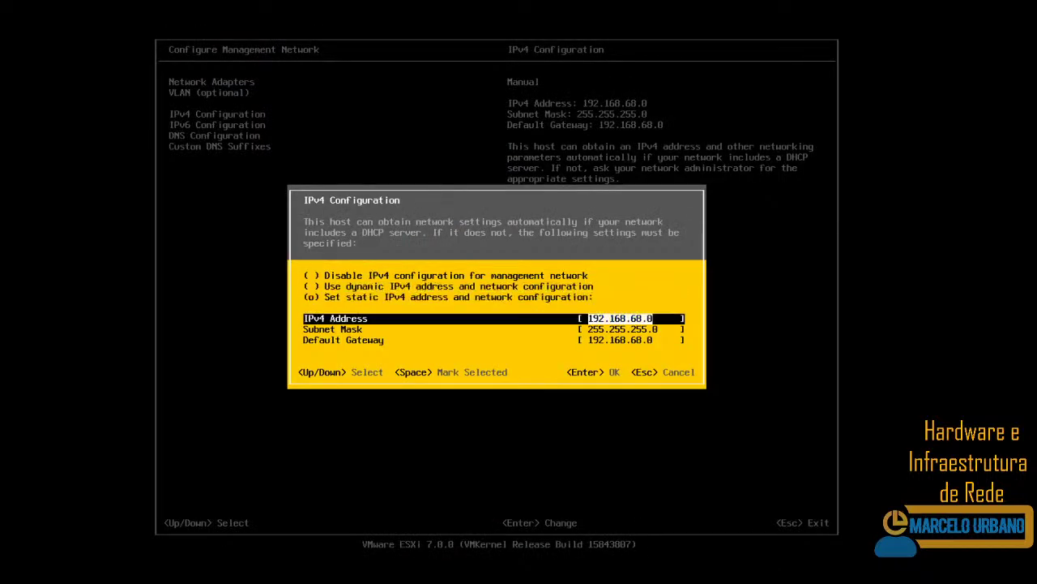
key("Down")
key("Down")
key("Up")
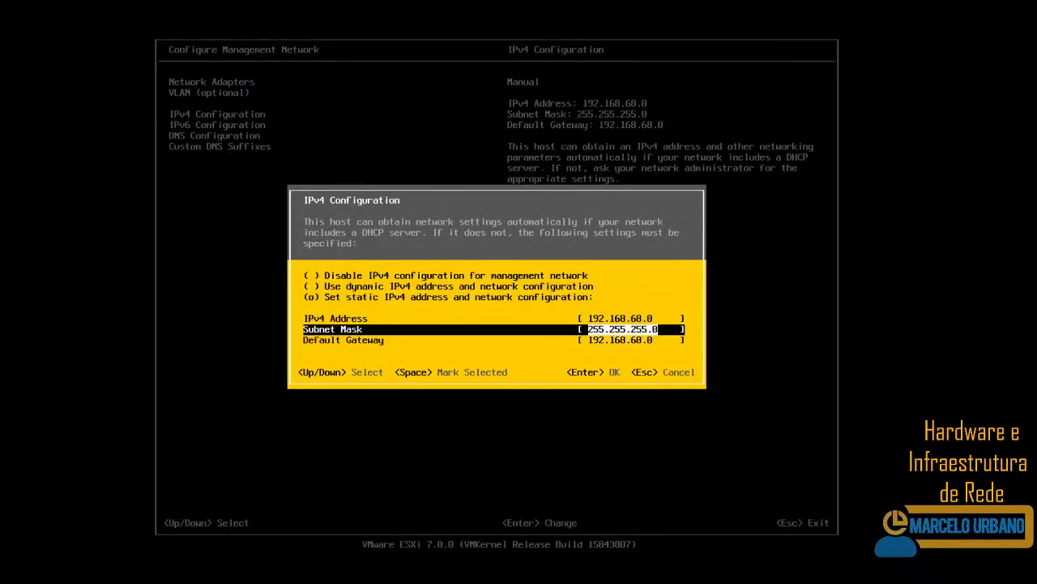
key("Return")
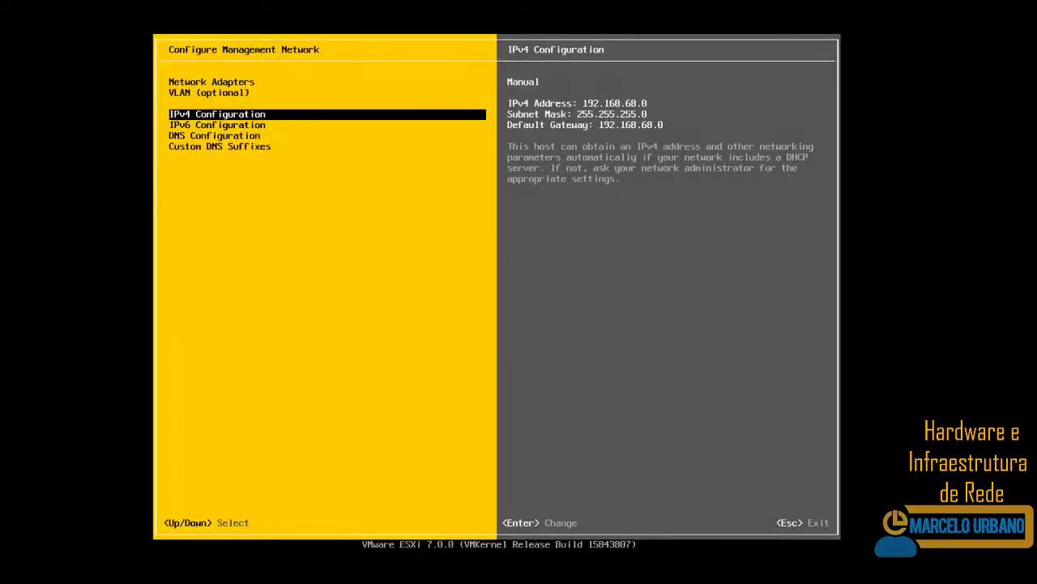
Step: Open DNS Configuration showing manual servers 8.8.8.8 and 8.8.4.4 with hostname localhost
key("Down")
key("Down")
key("Return")
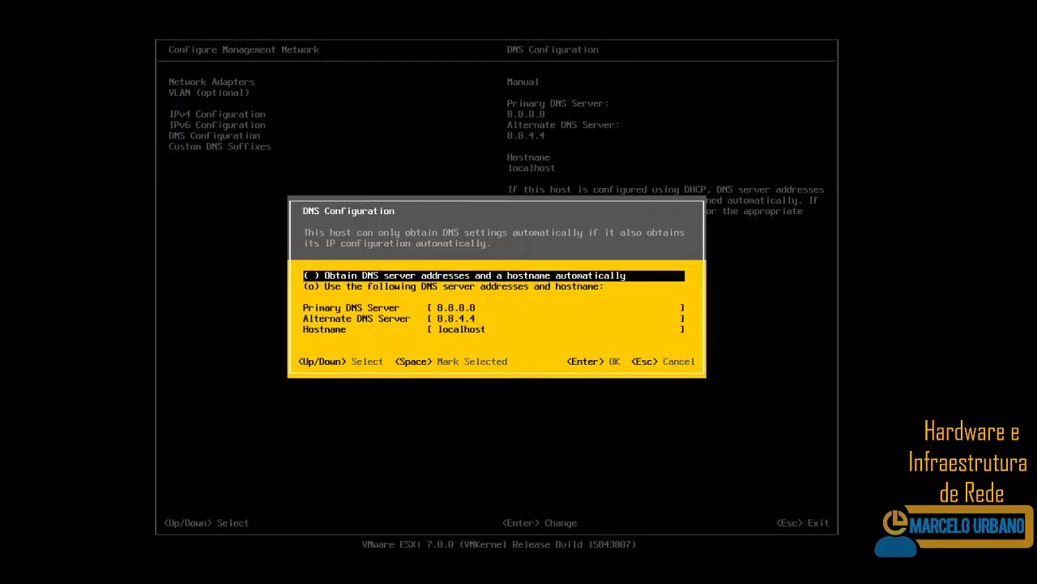
Step: Check DNS fields (8.8.8.8, 8.8.4.4, localhost), exit unchanged, and select Test Management Network
key("Down")
key("Down")
key("Up")
key("Down")
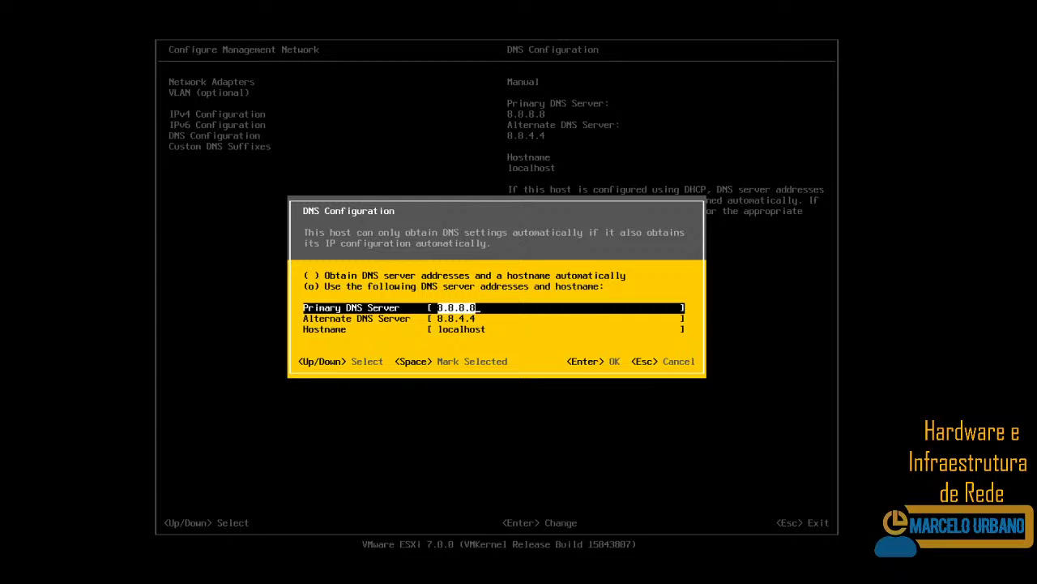
key("Down")
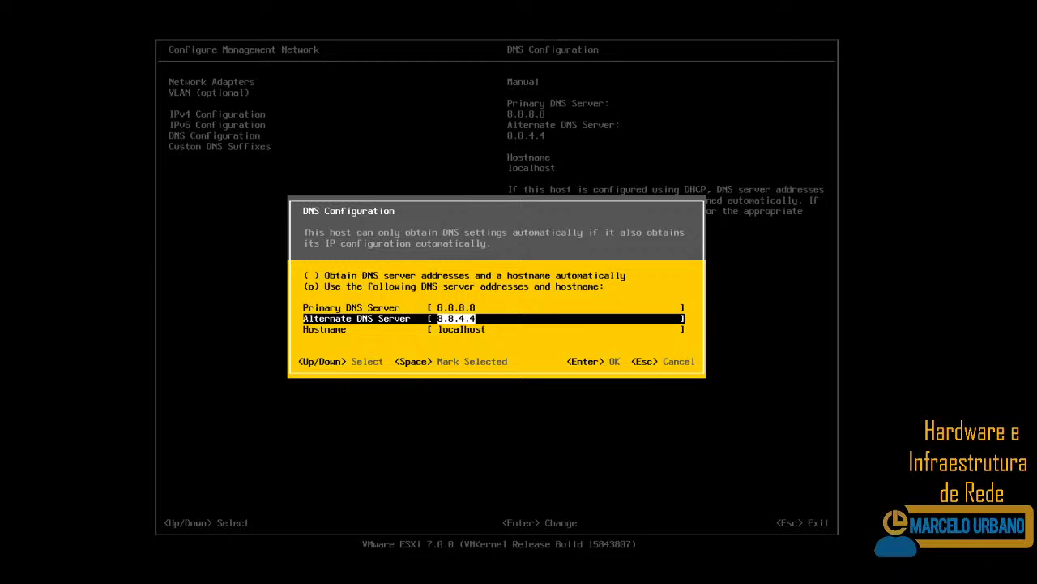
key("Down")
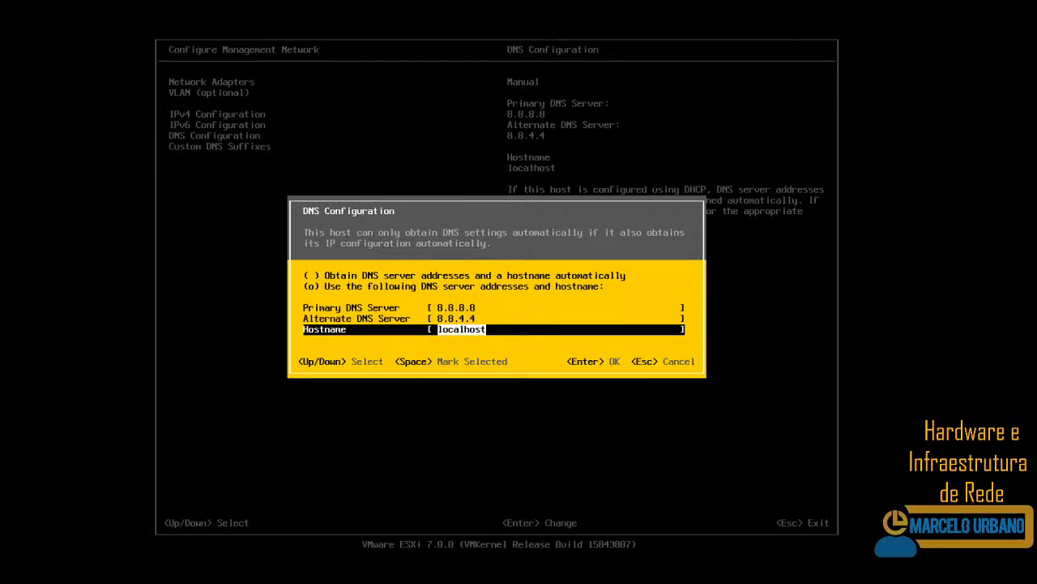
key("Escape")
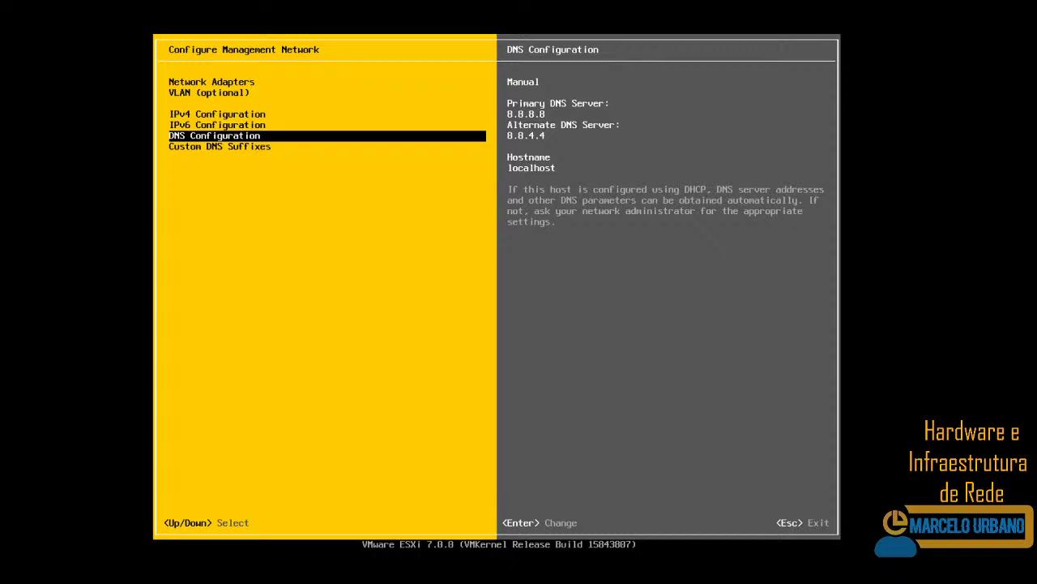
key("Escape")
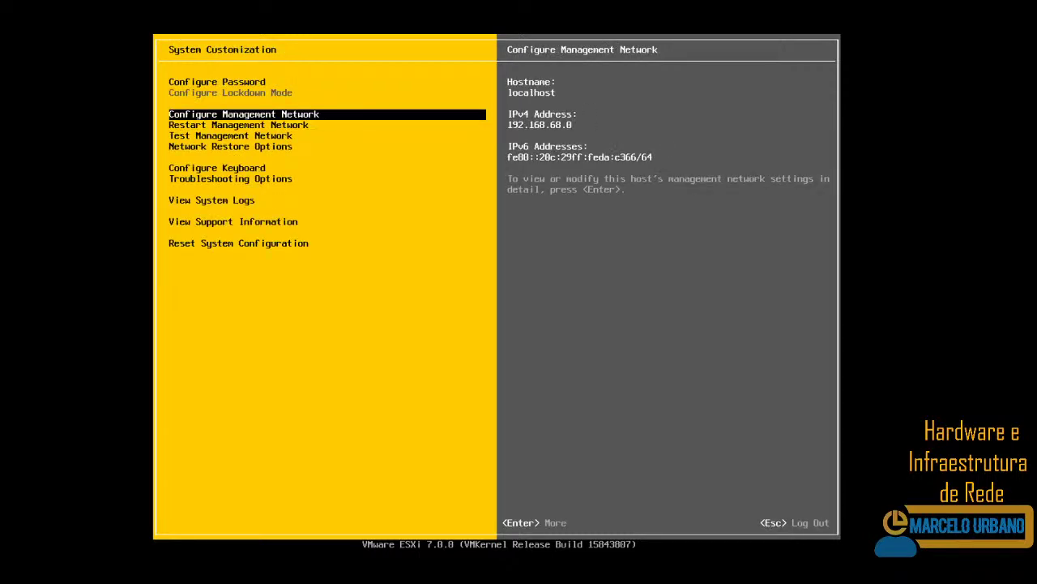
key("Down")
key("Down")
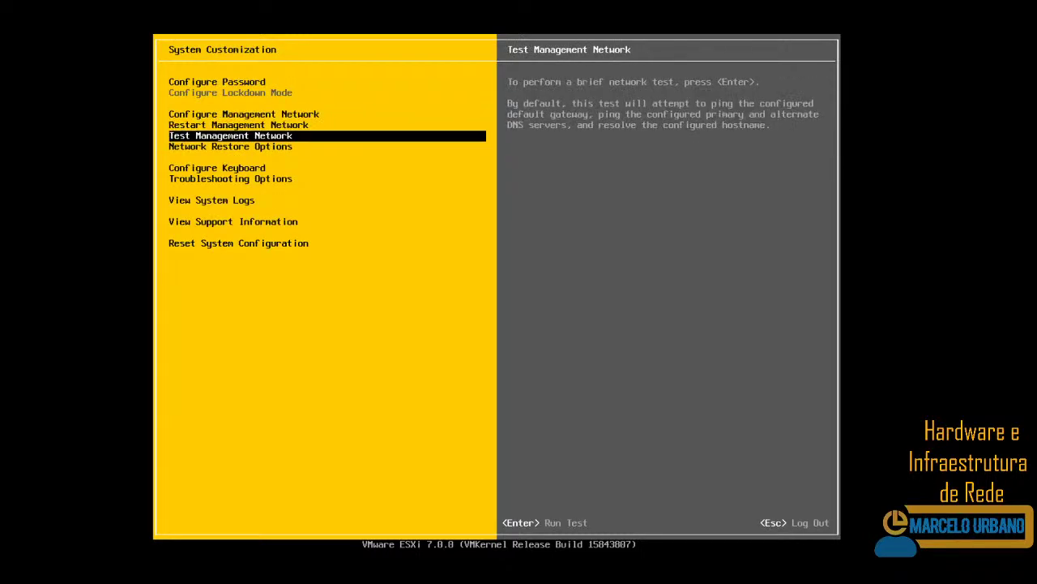
Step: Run the ping test to 192.168.68.0, 8.8.8.8, 8.8.4.4 and localhost resolution, then close results
key("Return")
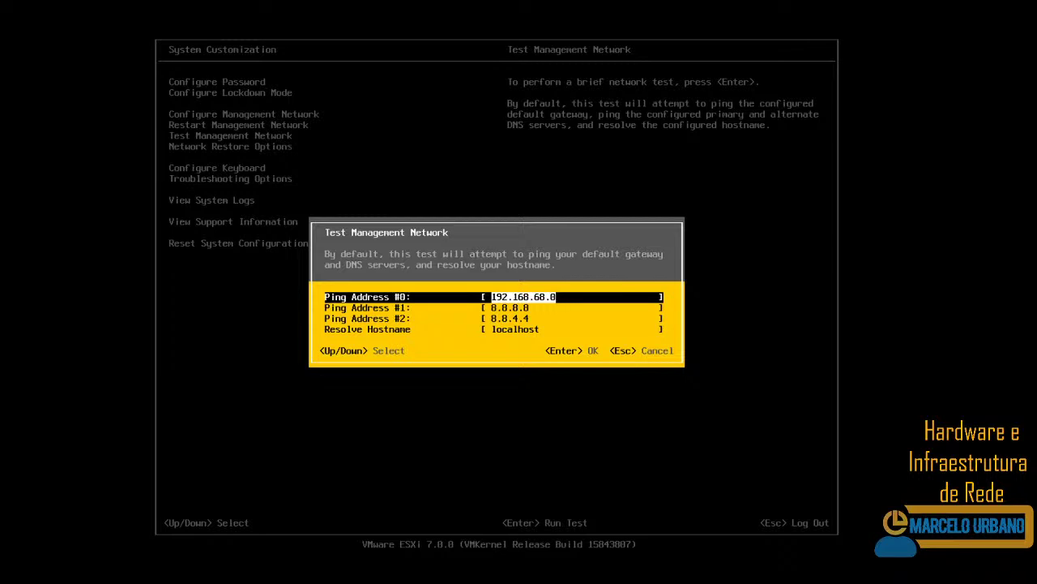
key("Return")
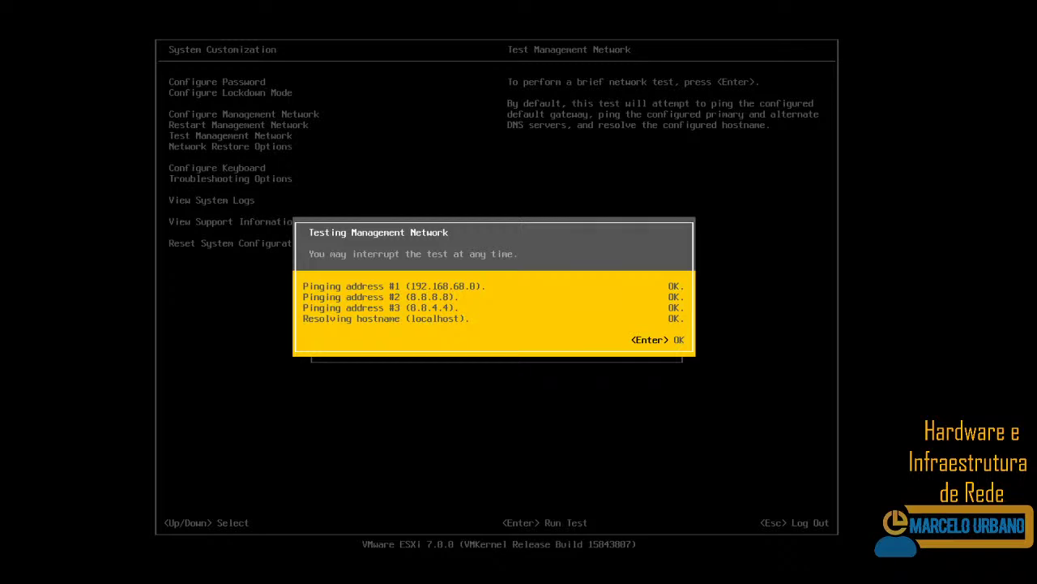
key("Return")
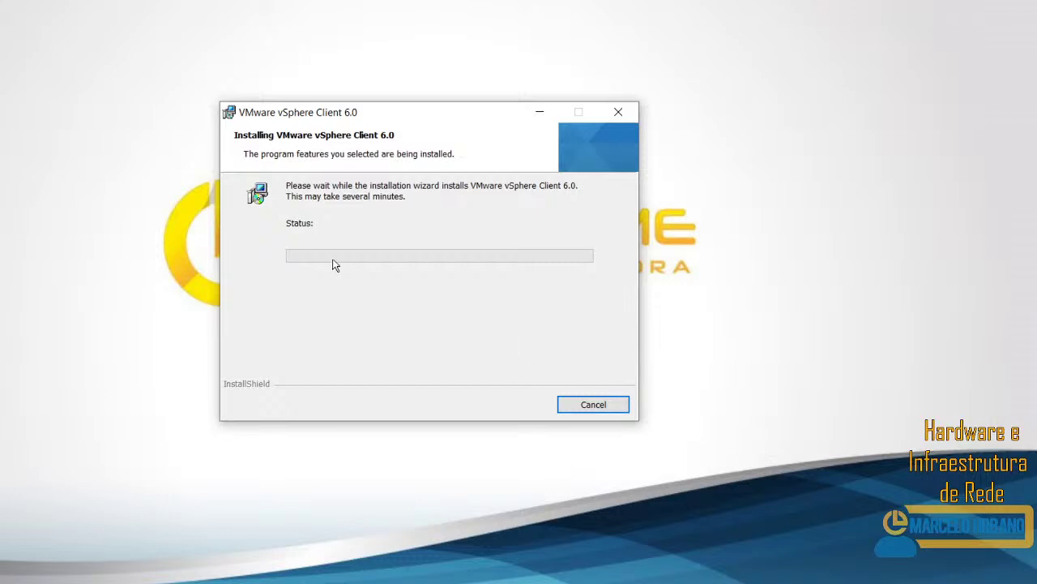
Step: While the installer runs, nudge its window up, check the ESXi VM, and switch to Chrome's VMware page
left_click_drag(449, 113, 442, 75)
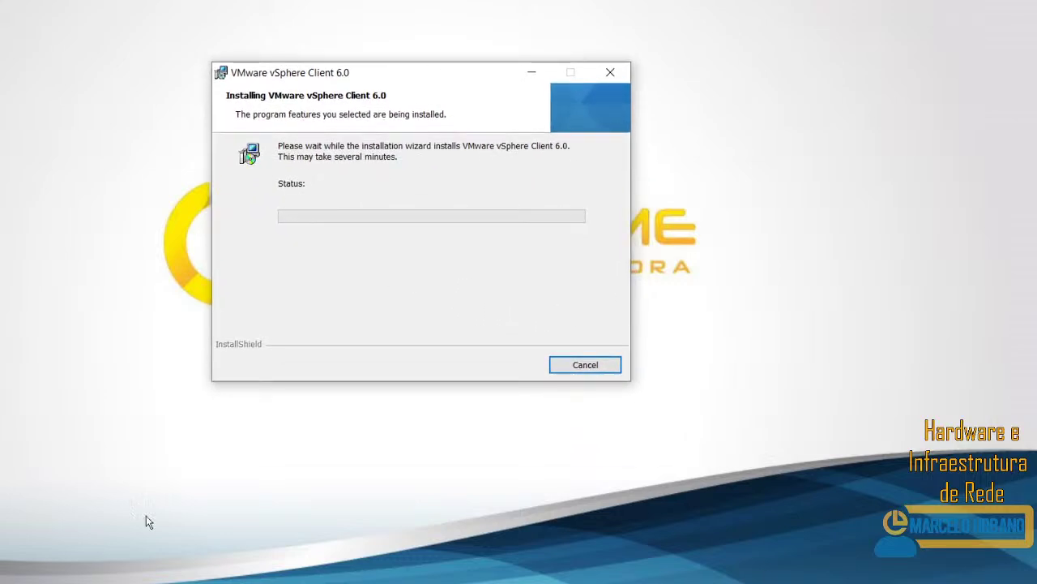
left_click(134, 466)
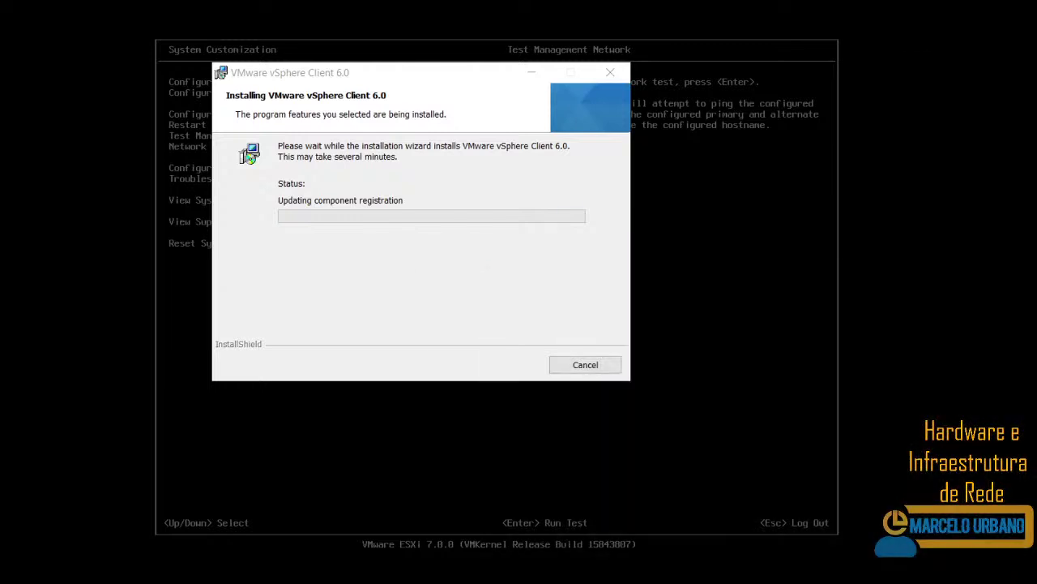
key("alt+Tab")
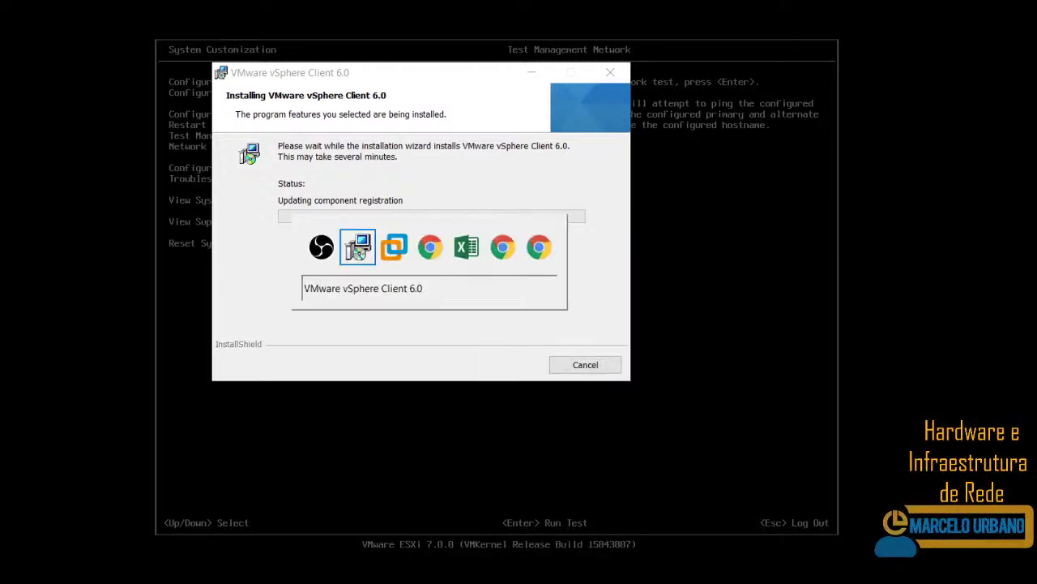
key("alt+Tab")
key("alt+Tab")
key("alt+Tab")
key("alt+Tab")
key("alt+Tab")
key("alt+Tab")
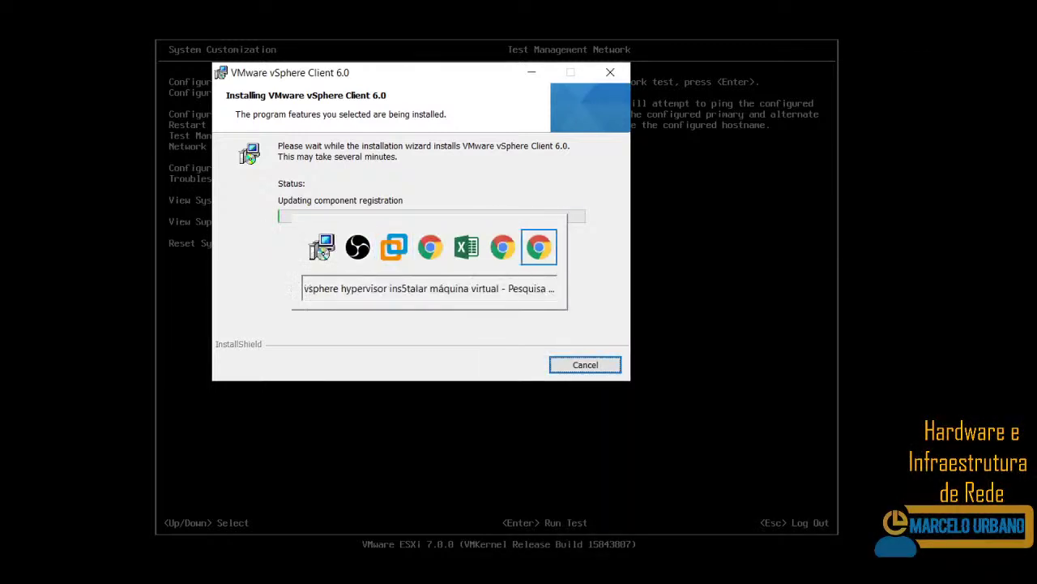
key("alt+Tab")
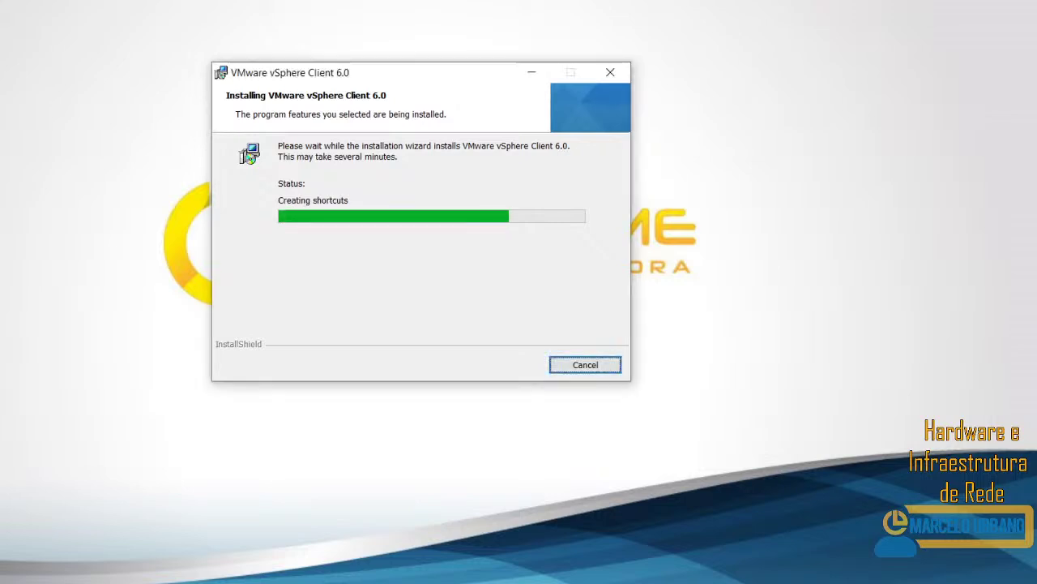
key("alt+Tab")
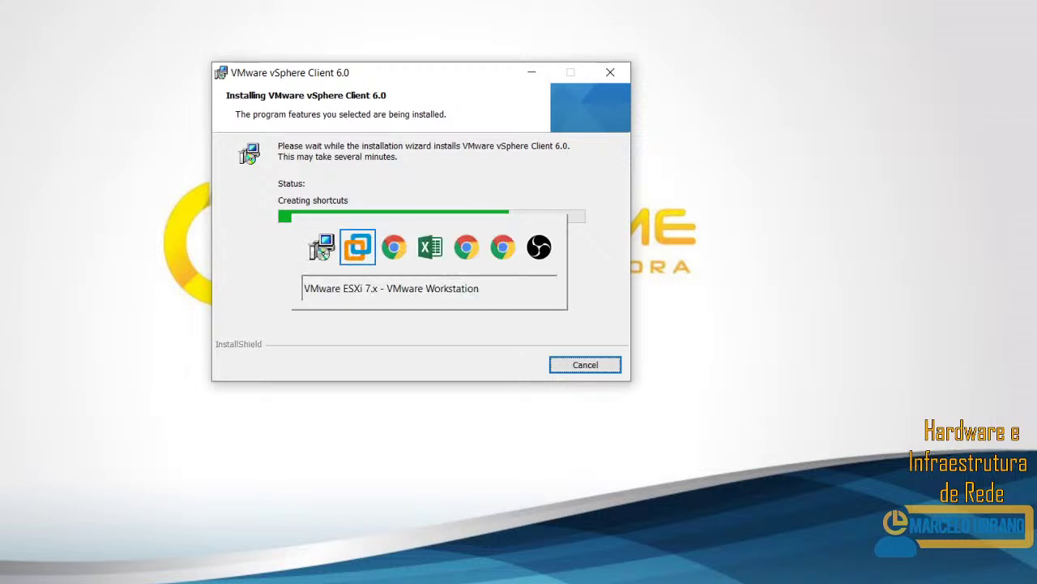
key("alt+Tab")
key("alt+Tab")
key("alt+Tab")
key("alt+Tab")
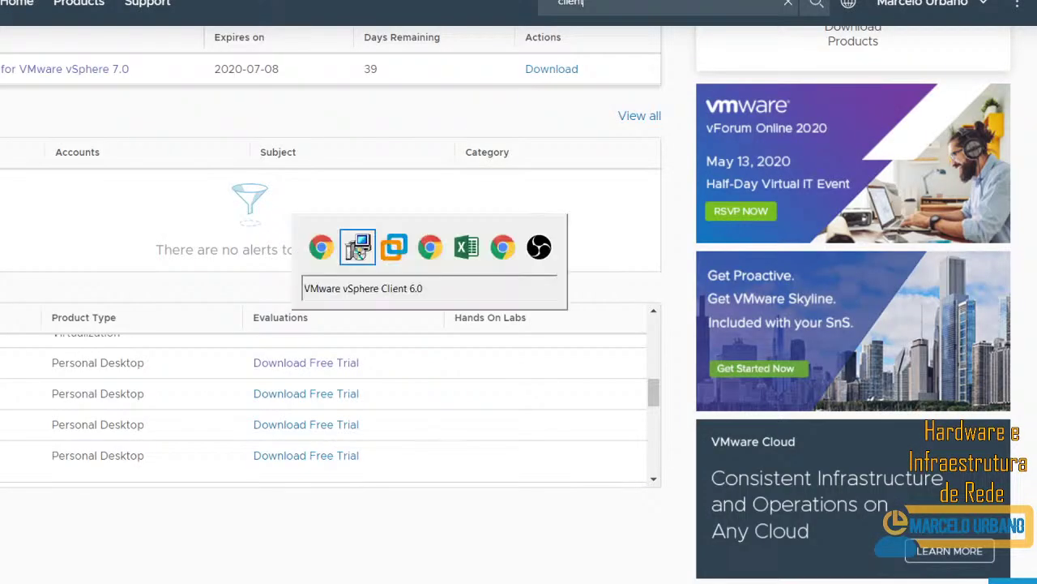
key("alt+Tab")
Step: Return to the vSphere Client 6.0 installer and finish its Installation Completed page
key("alt+Tab")
key("alt+Tab")
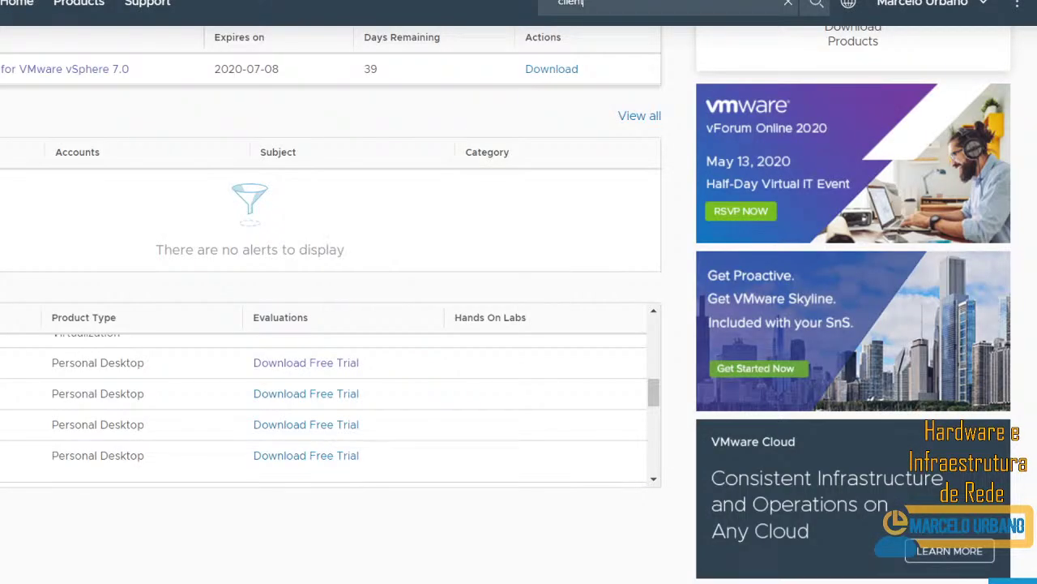
key("alt+Tab")
key("alt+Tab")
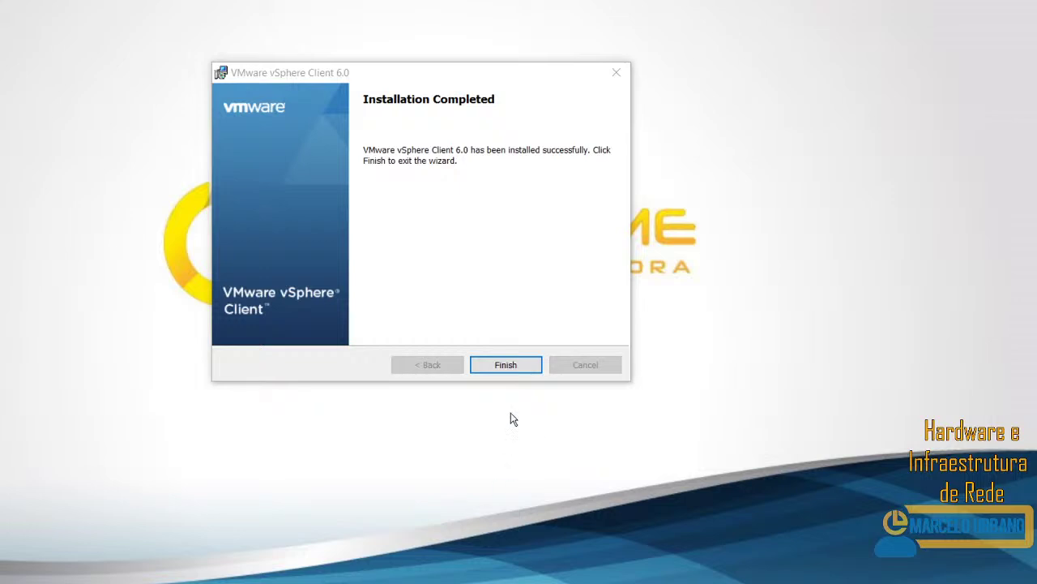
left_click(506, 366)
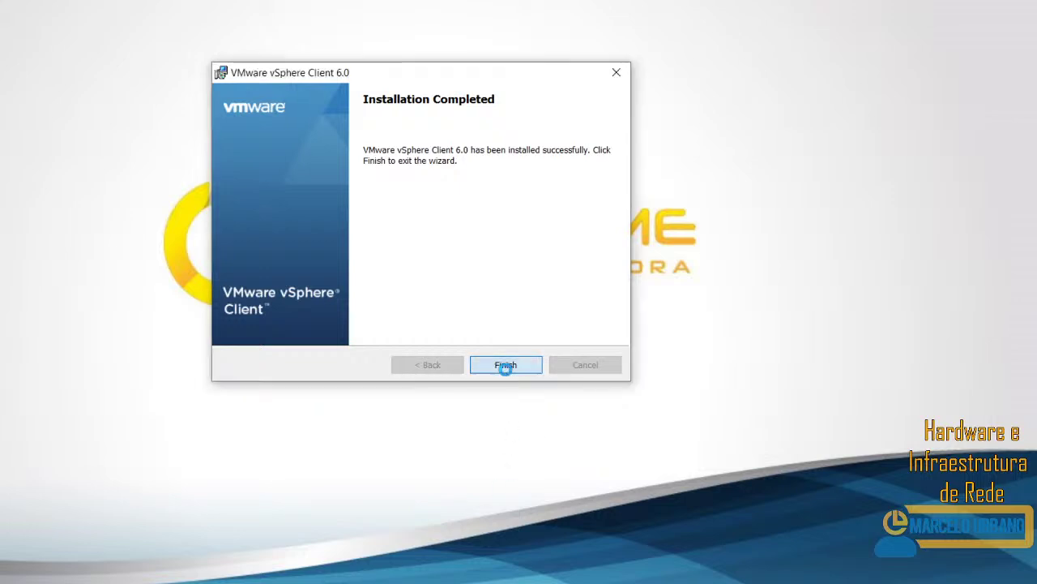
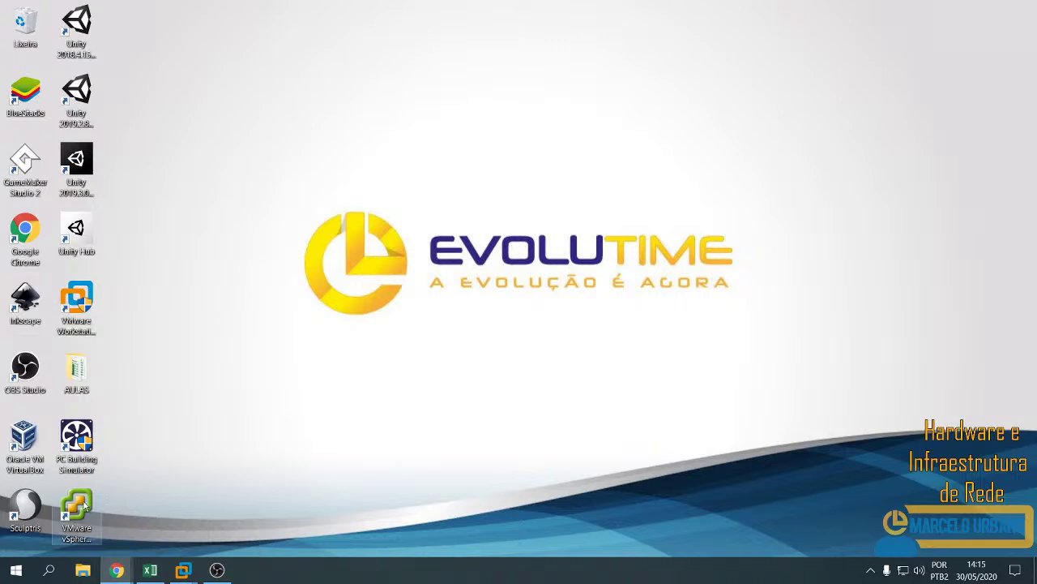
Step: Launch the vSphere Client, start the host address with 192.168., and switch to the ESXi console
double_click(85, 506)
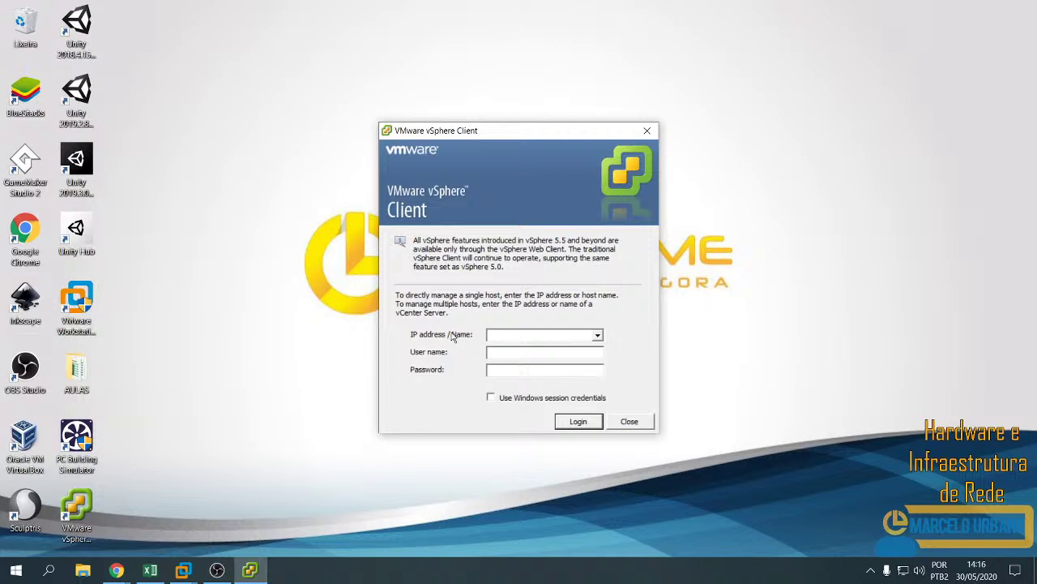
left_click(597, 335)
left_click(598, 336)
type("192.168.")
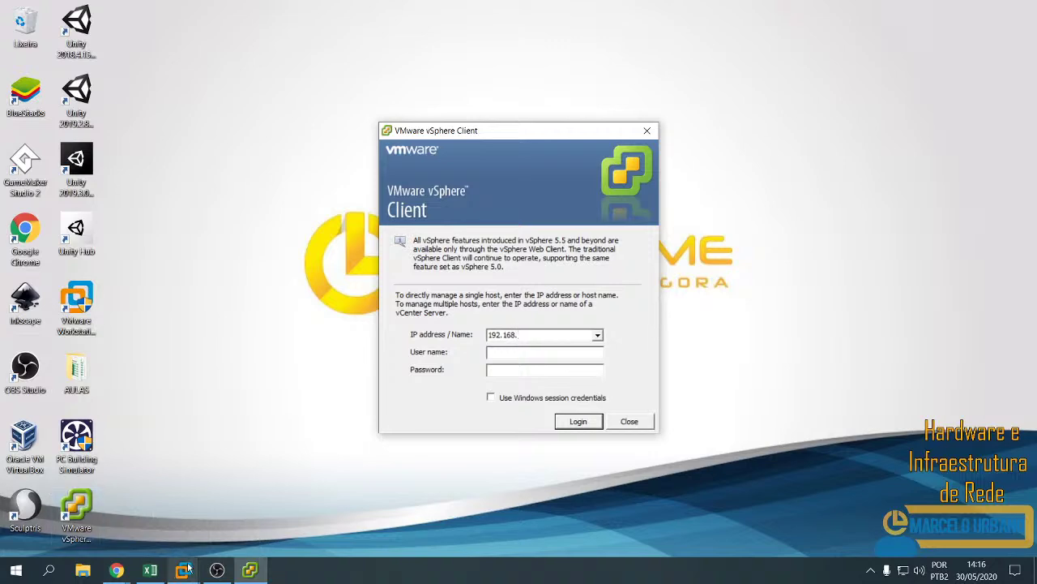
mouse_move(183, 569)
left_click(281, 497)
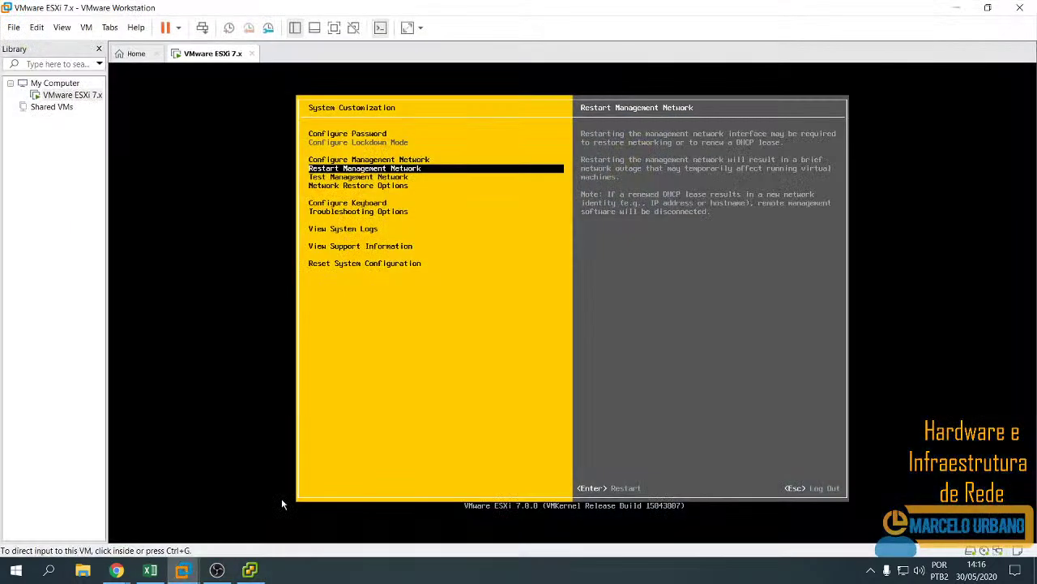
Step: Check the ESXi management network's IPv4 Configuration showing 192.168.68.0, then release the console
left_click(468, 375)
key("Up")
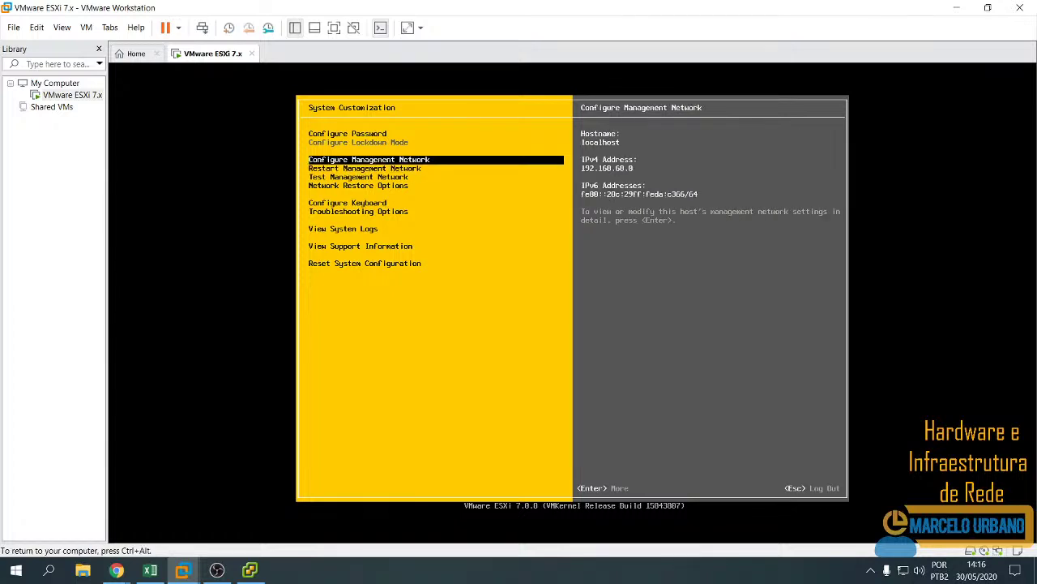
key("Return")
key("Down")
key("Down")
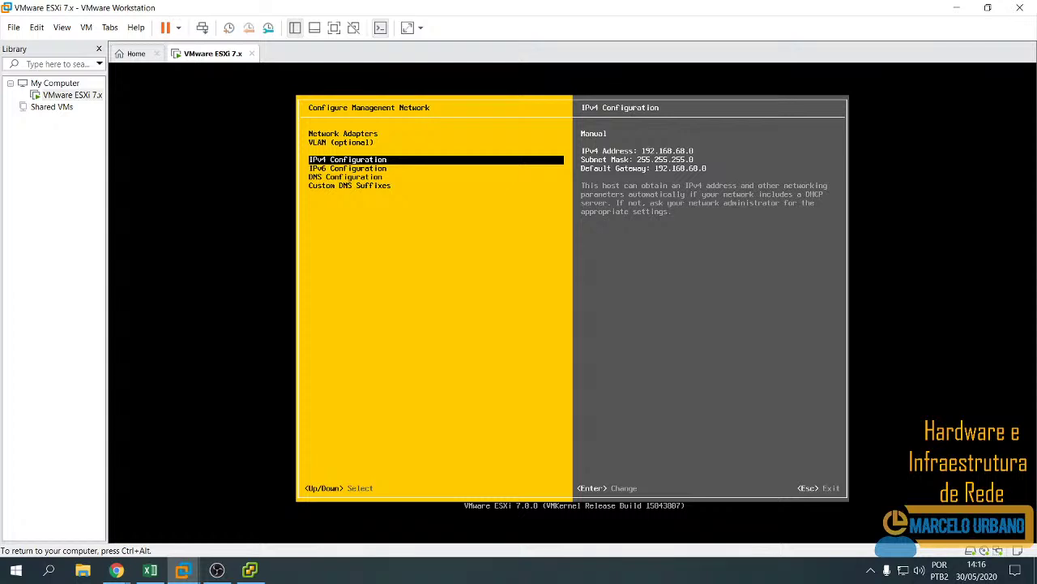
key("Escape")
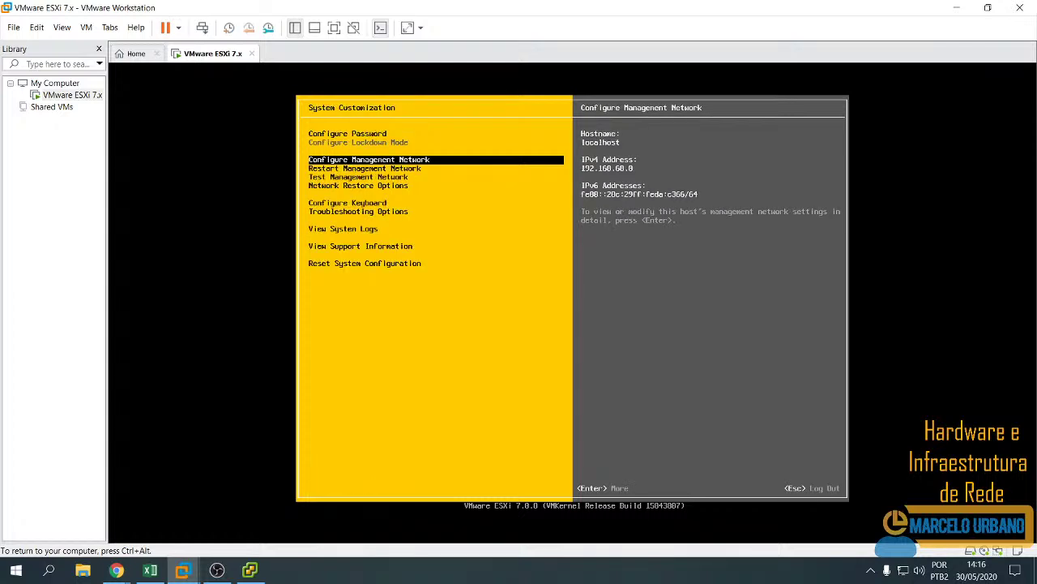
key("ctrl+alt")
Step: Log in to host 192.168.68.0 as root with the account password
left_click(956, 8)
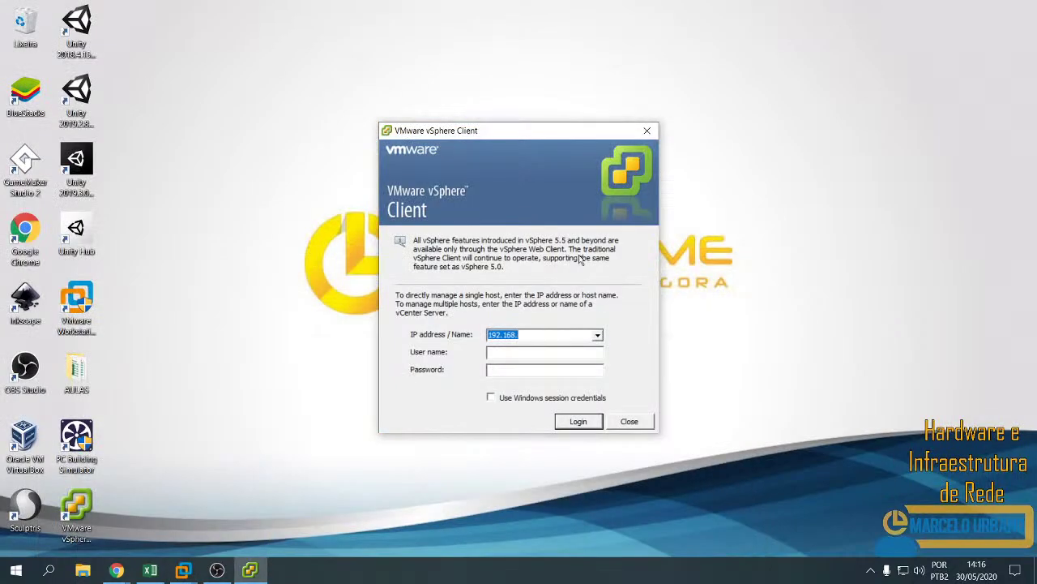
left_click(546, 332)
type("68.0")
left_click(491, 351)
type("root*******")
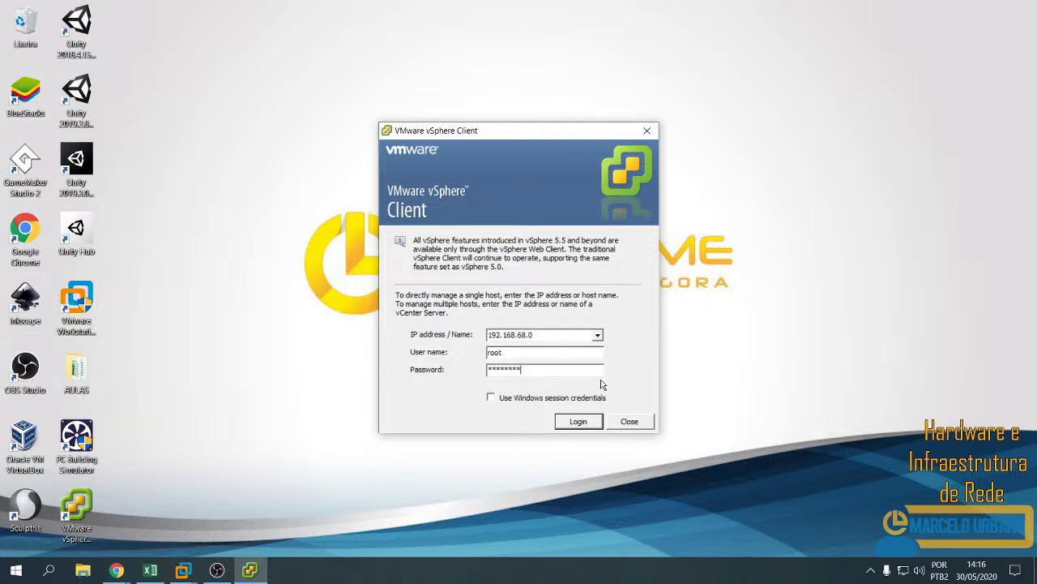
left_click(592, 423)
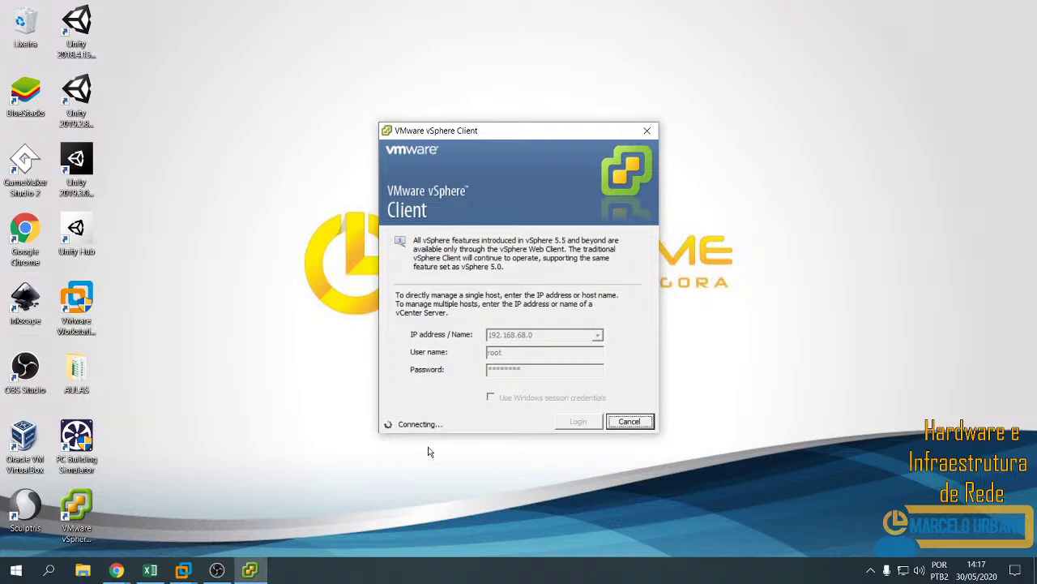
Step: Check the ESXi console, then minimize Workstation to see the Could Not Connect result
mouse_move(186, 572)
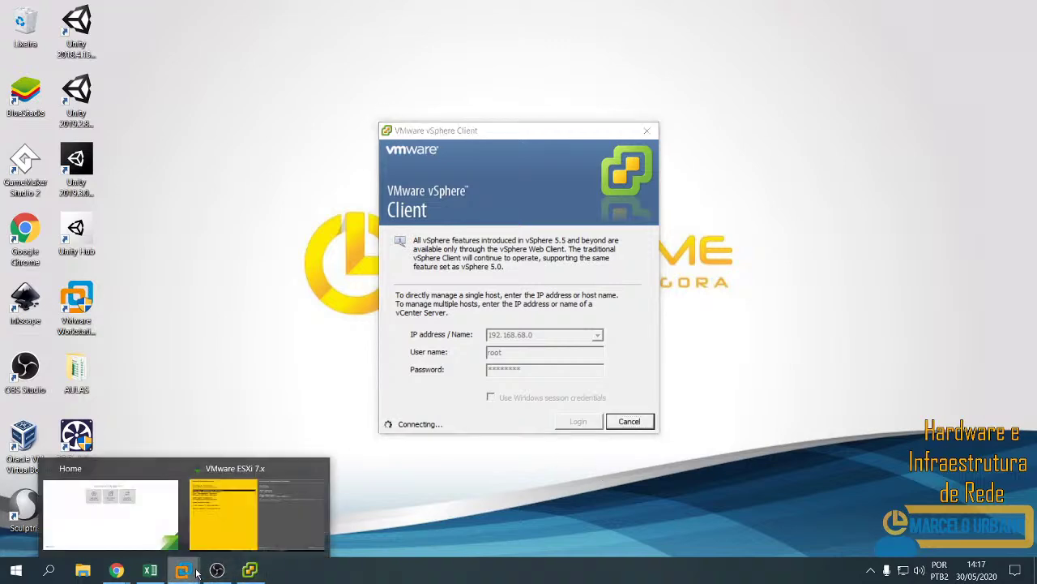
left_click(247, 518)
left_click(987, 7)
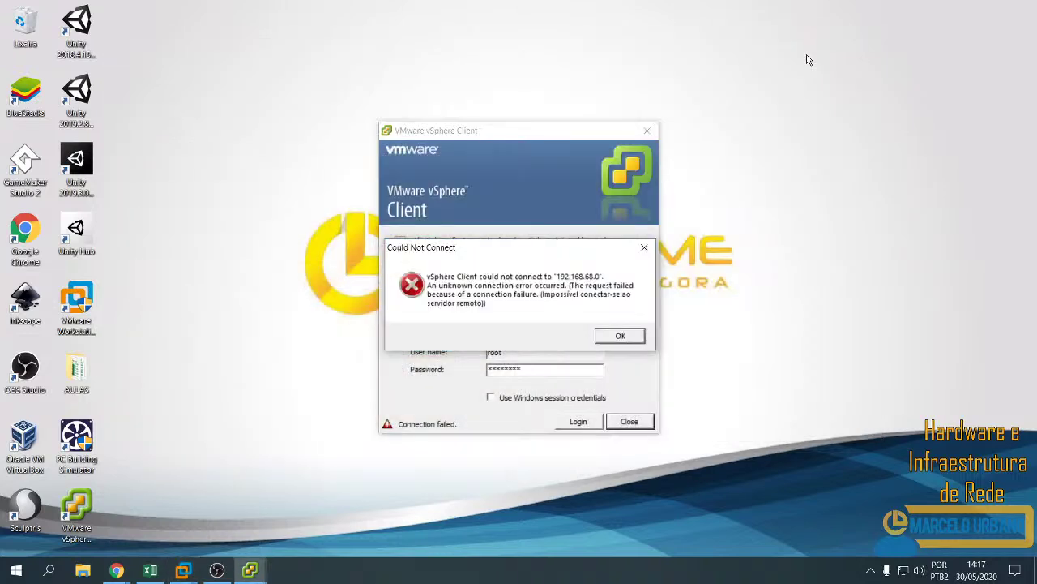
left_click(802, 51)
Step: Dismiss the connection error and turn off Use Windows session credentials
left_click(637, 341)
left_click(440, 424)
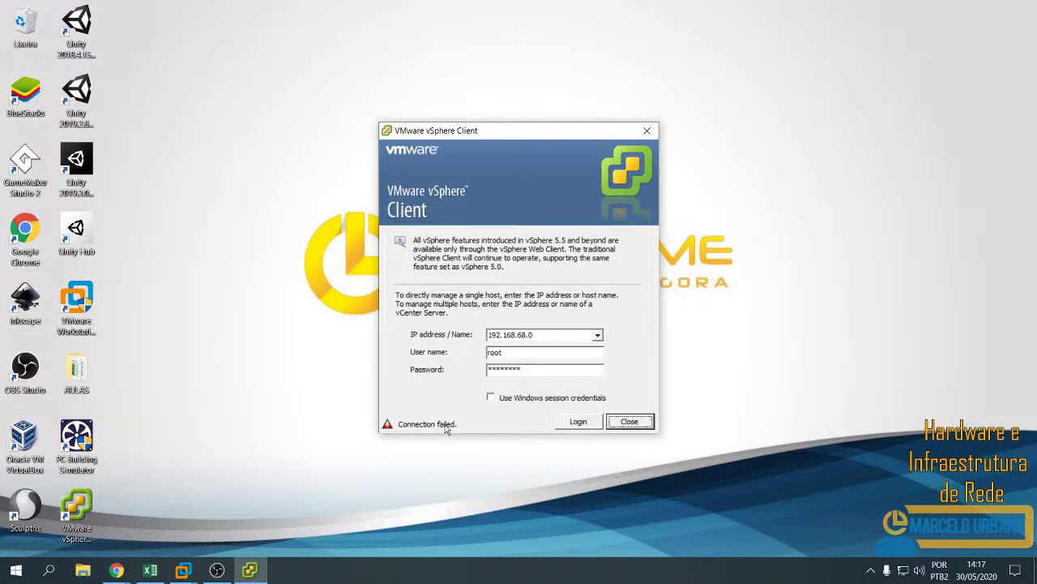
left_click(500, 403)
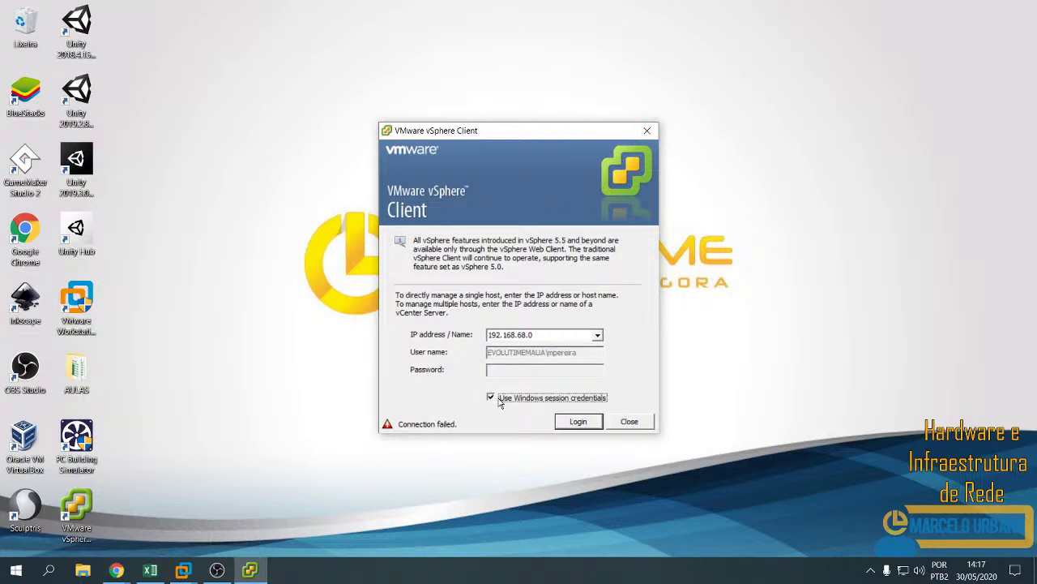
left_click(500, 403)
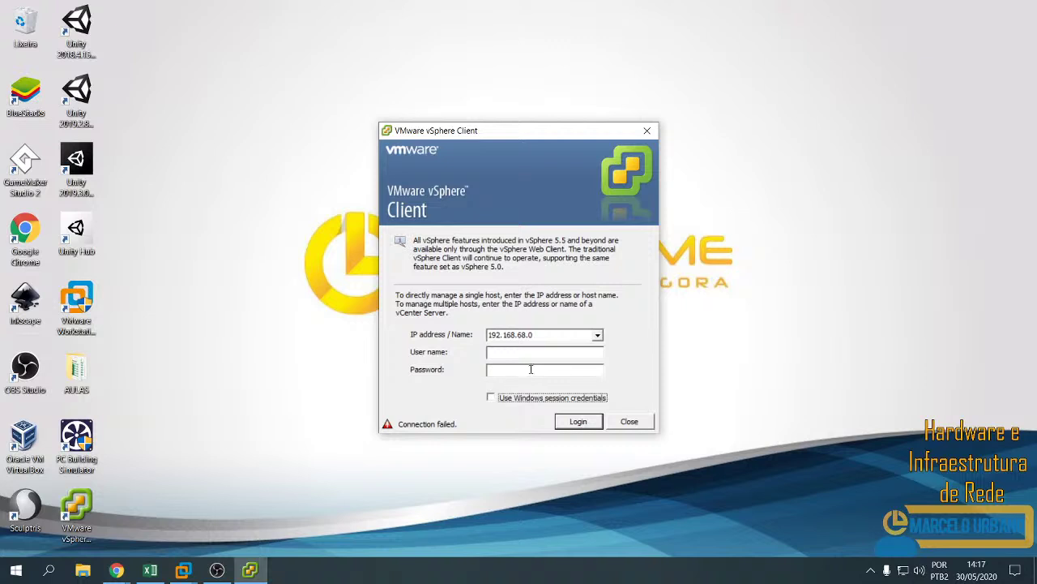
Step: Replace the host address with localhost and log in as root with the password
left_click(601, 340)
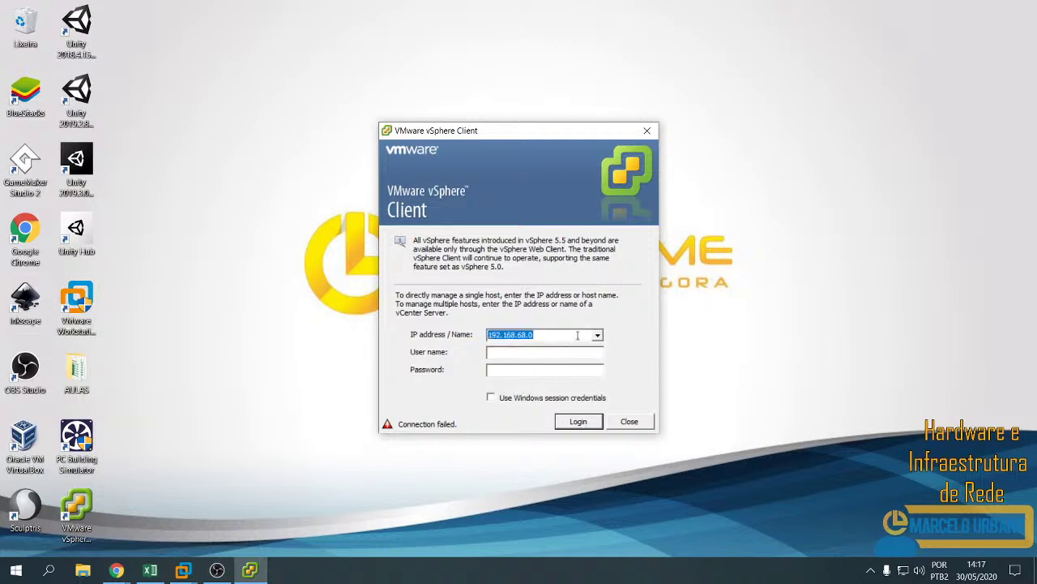
left_click(578, 336)
double_click(564, 334)
type("localhost")
key("Tab")
type("root")
type("**")
type("*")
type("****")
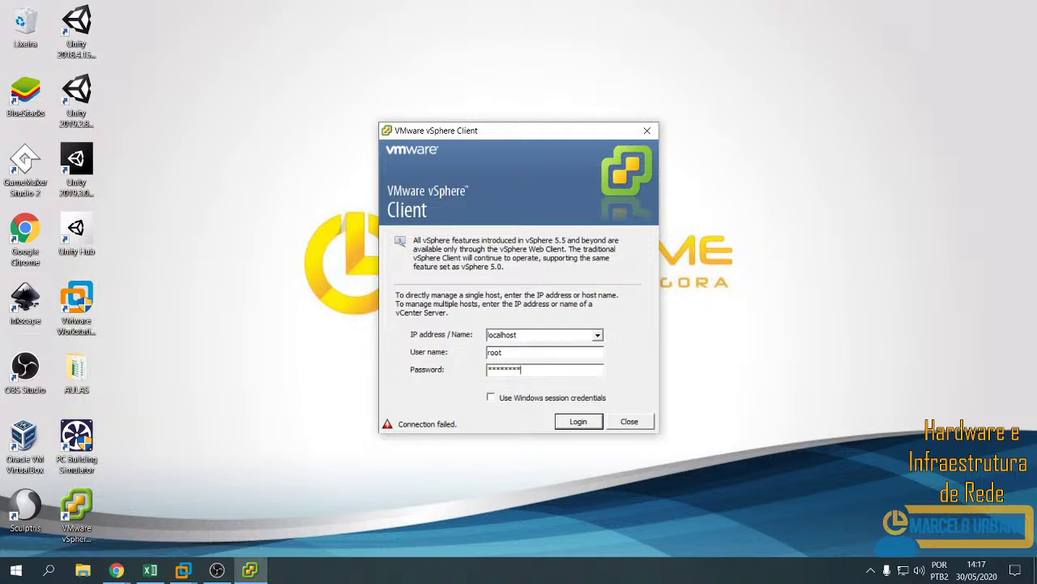
left_click(570, 421)
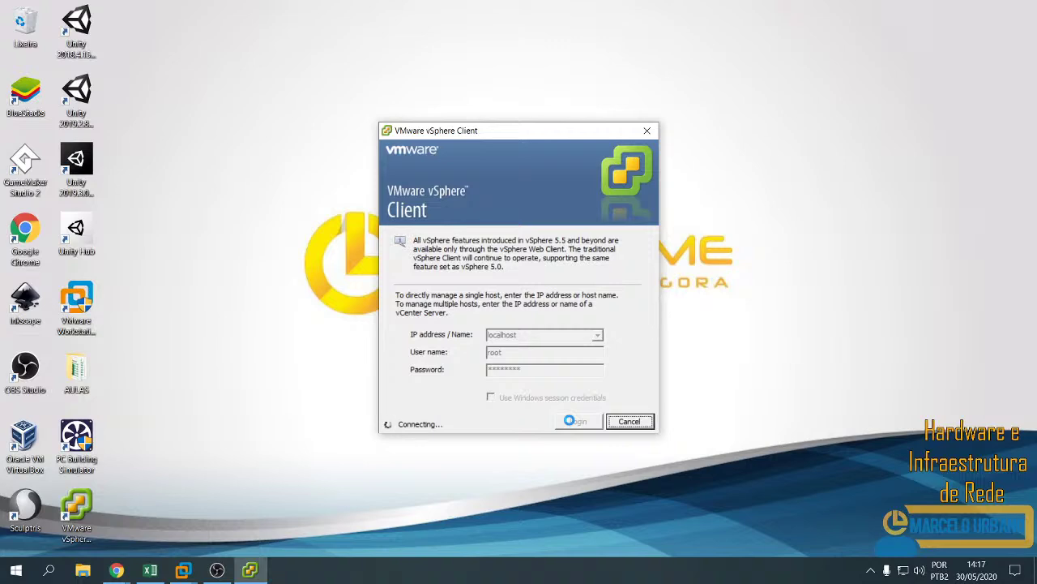
Step: Review the ESXi IPv4 Configuration again: Manual, 192.168.68.0, mask 255.255.255.0
left_click(183, 570)
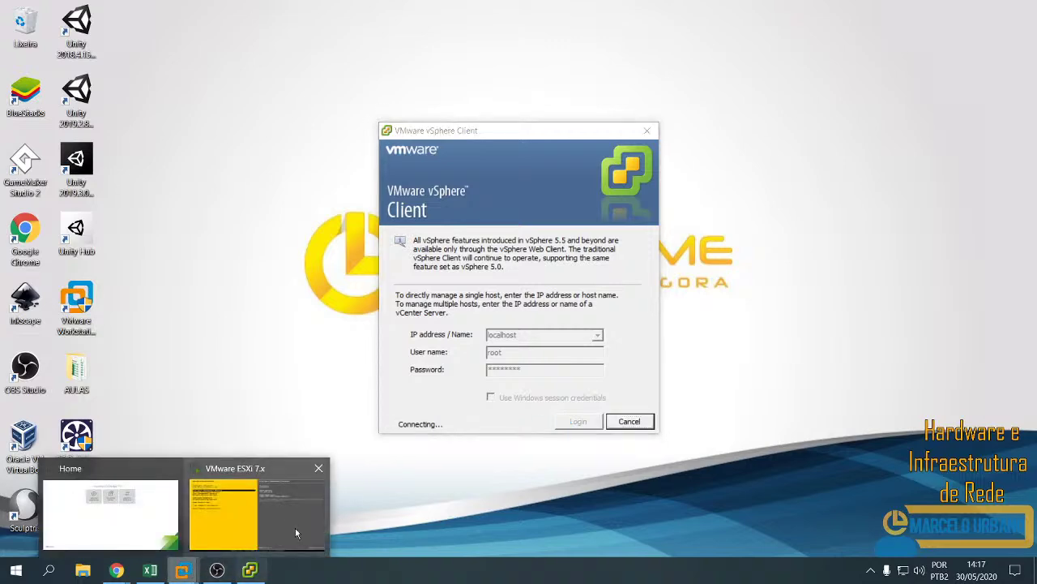
left_click(295, 533)
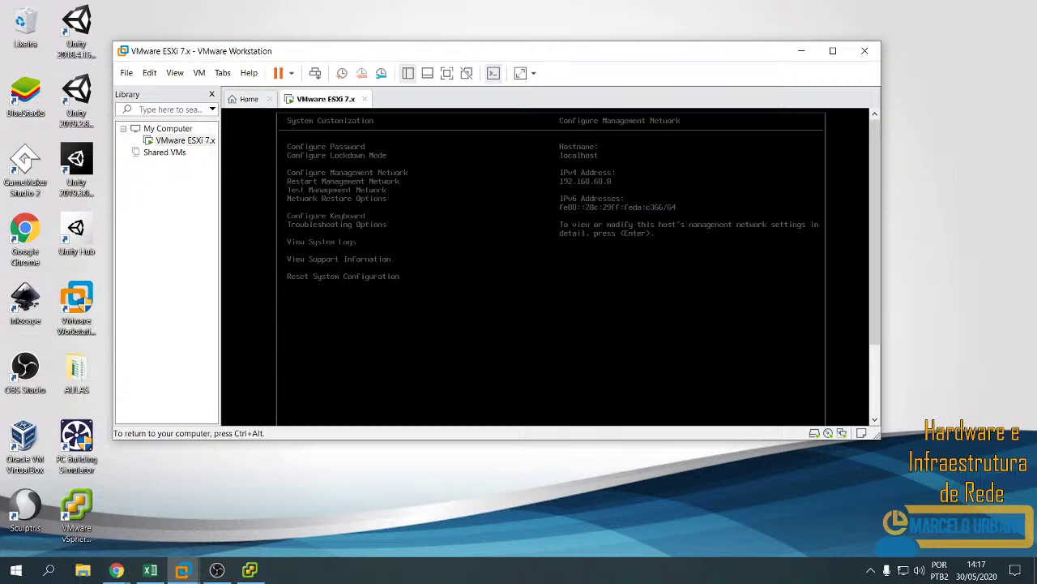
key("Return")
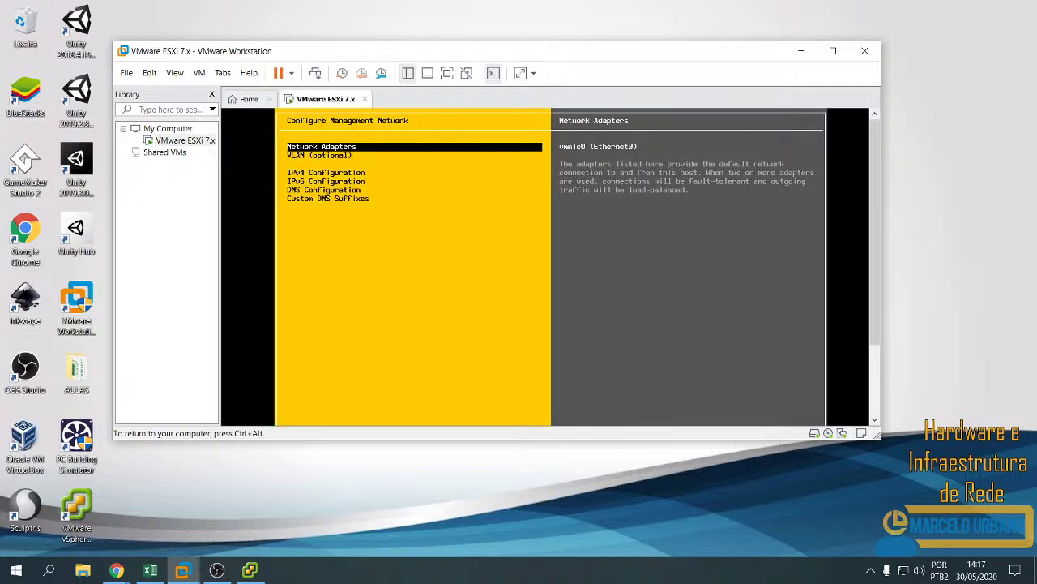
key("Down")
key("Down")
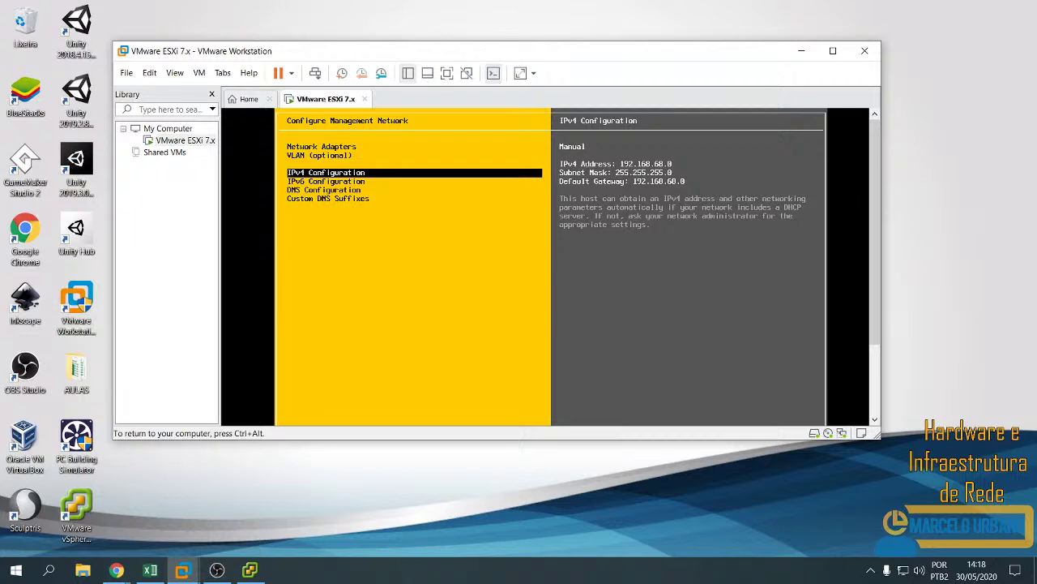
key("ctrl+alt")
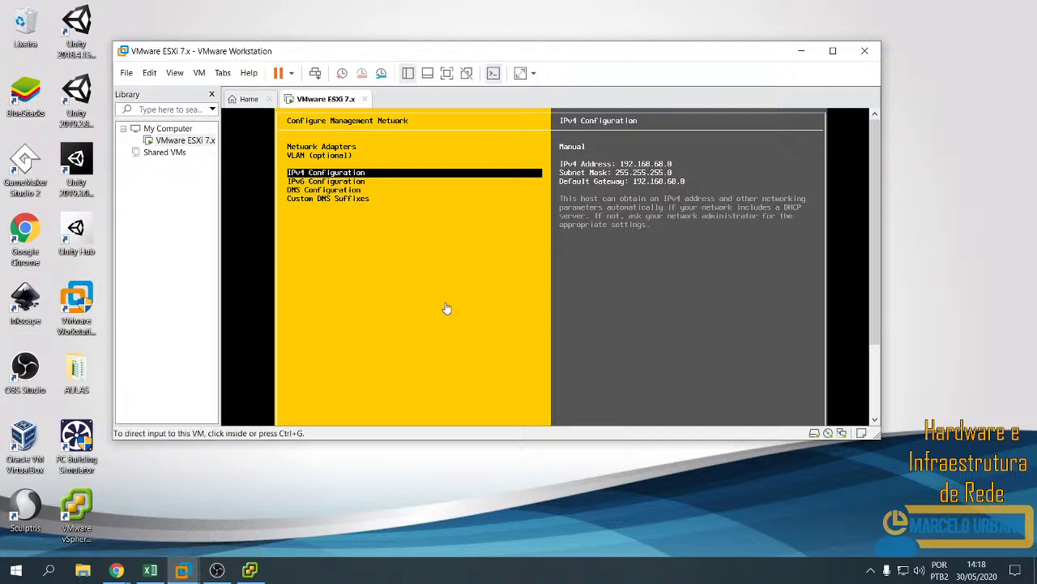
left_click(832, 50)
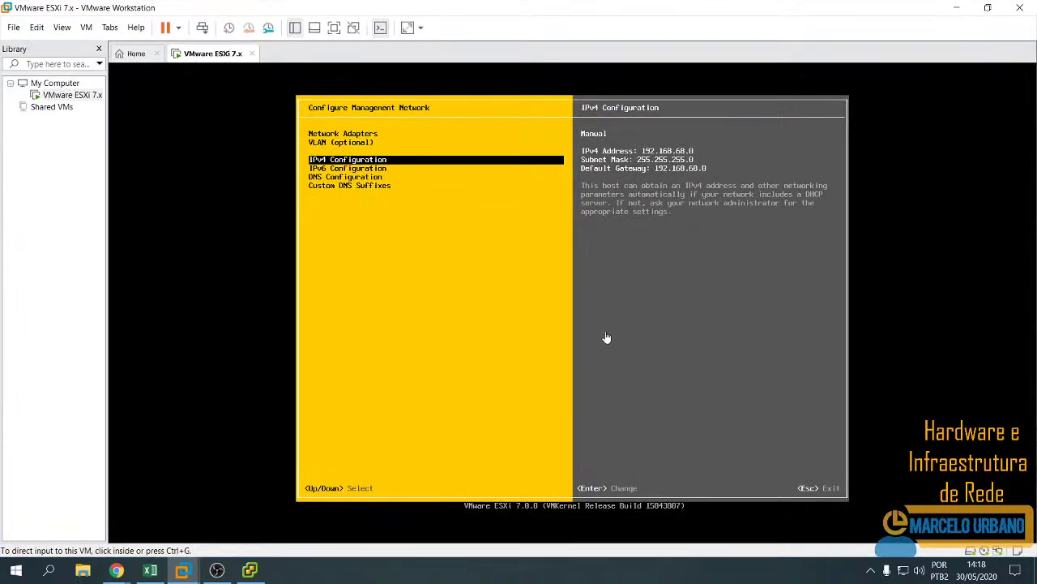
Step: Dismiss the Could Not Connect error, retry the localhost login, and return to the ESXi console
left_click(954, 16)
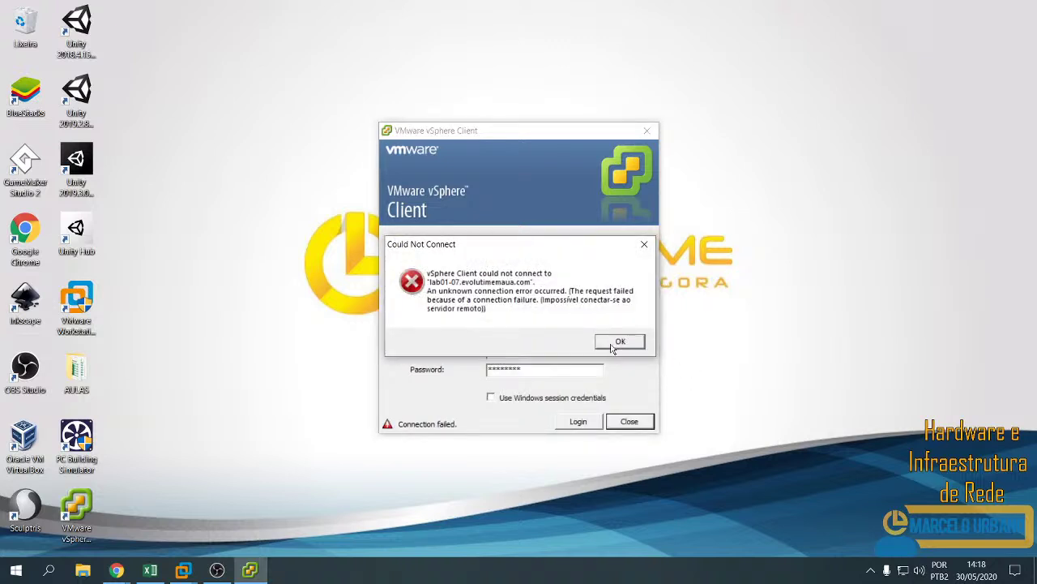
left_click(613, 346)
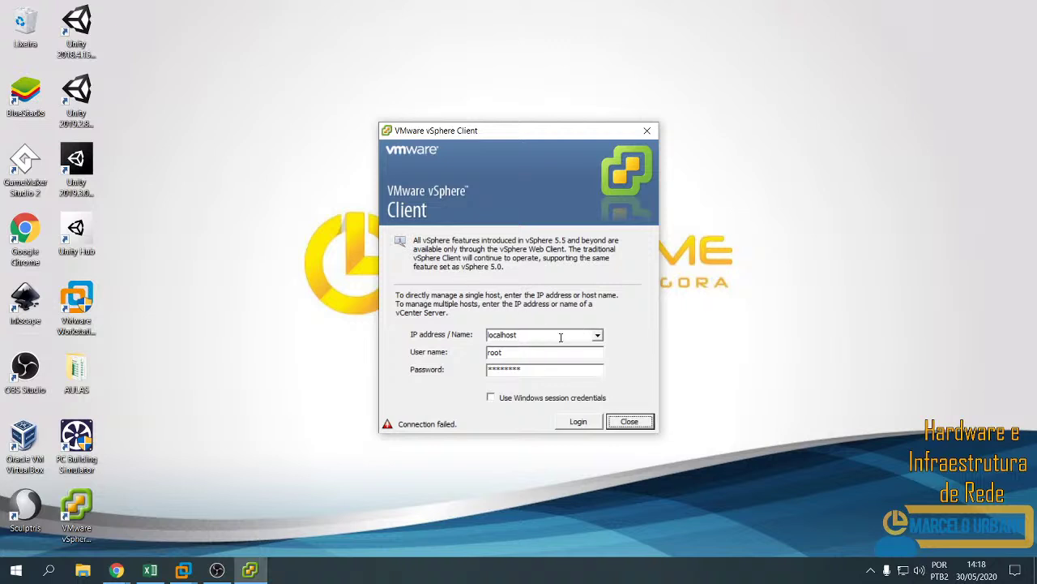
left_click(584, 423)
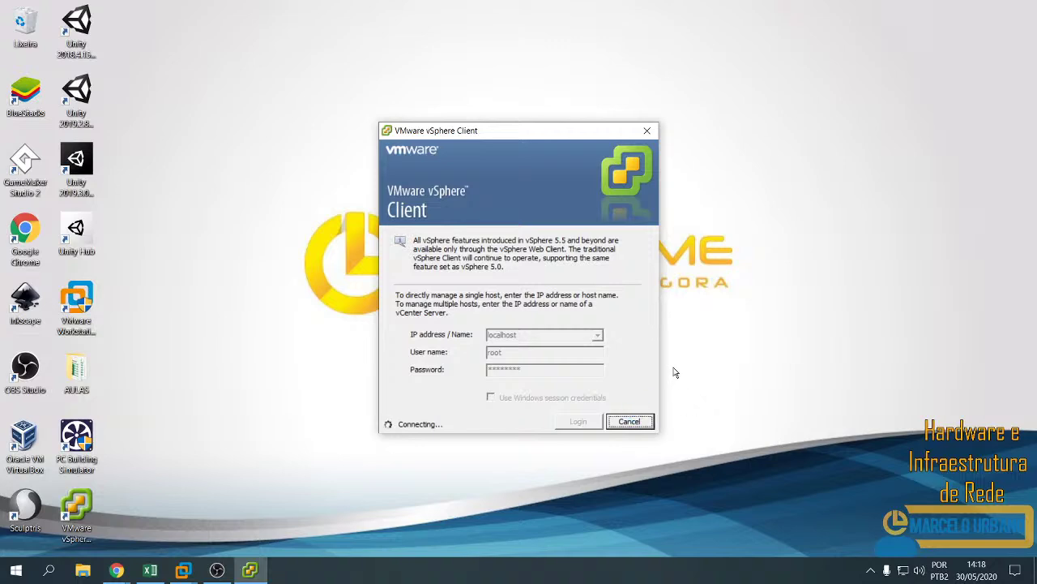
left_click(183, 569)
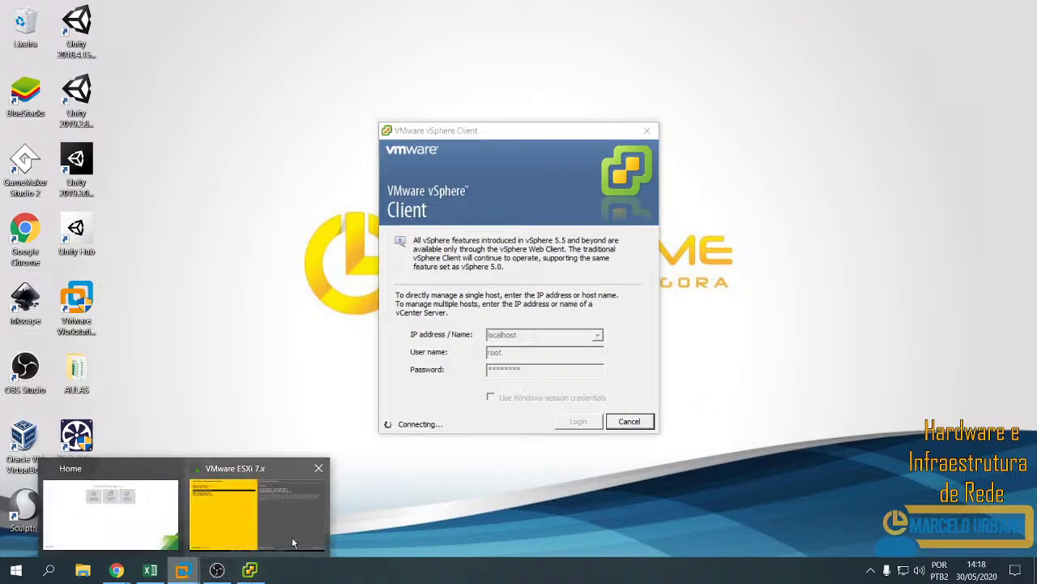
left_click(291, 538)
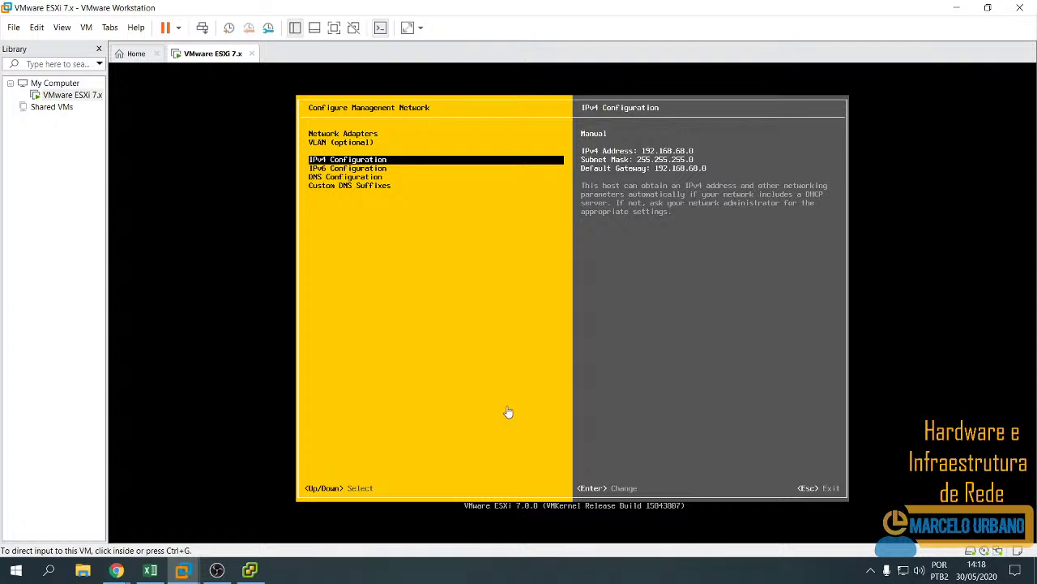
Step: View vmnic0's details in ESXi Network Adapters, confirming Connected, then bring up the vSphere error
left_click(473, 340)
key("Up")
key("Up")
key("Return")
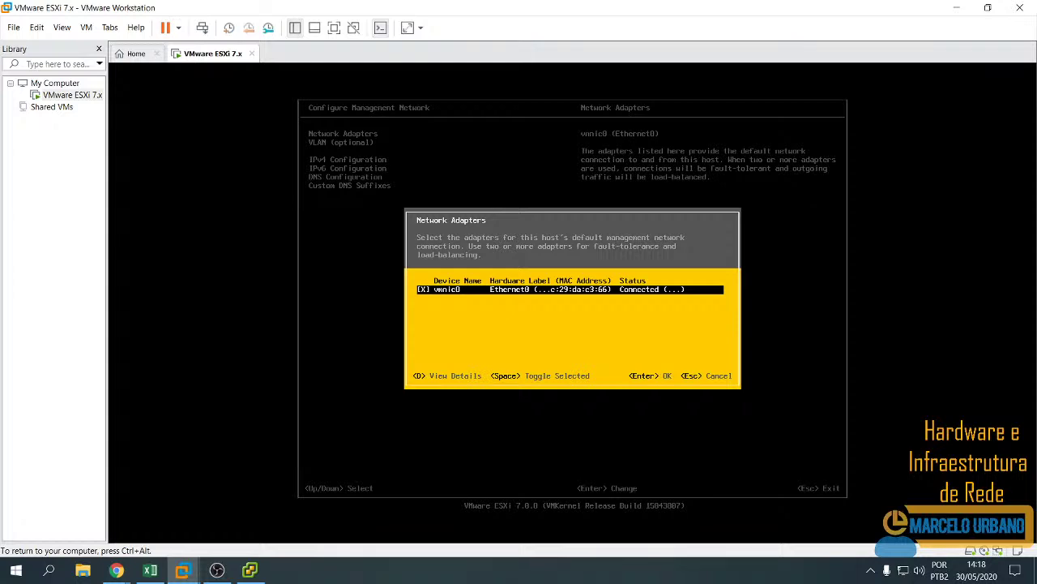
key("d")
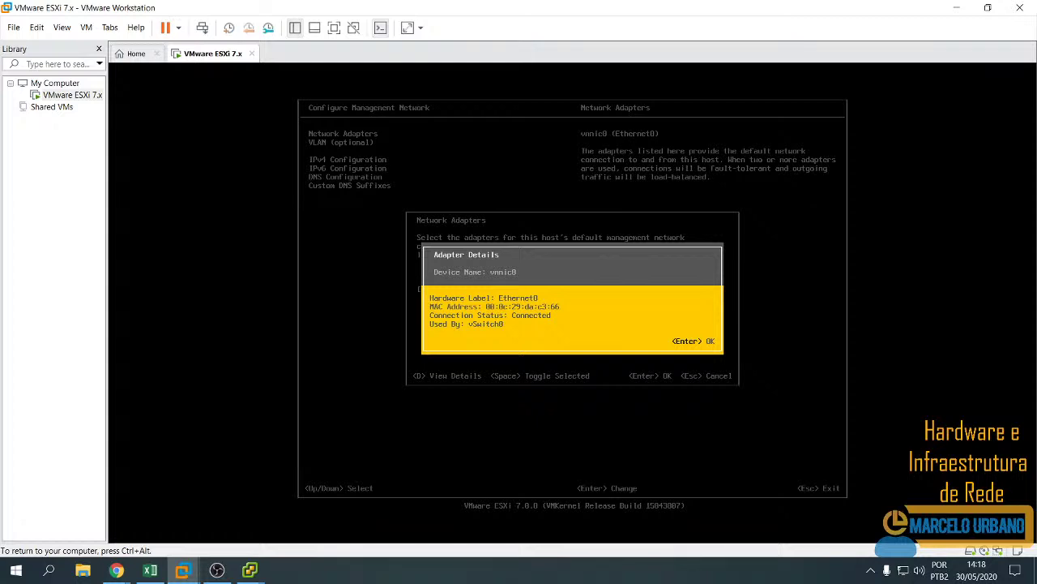
key("Return")
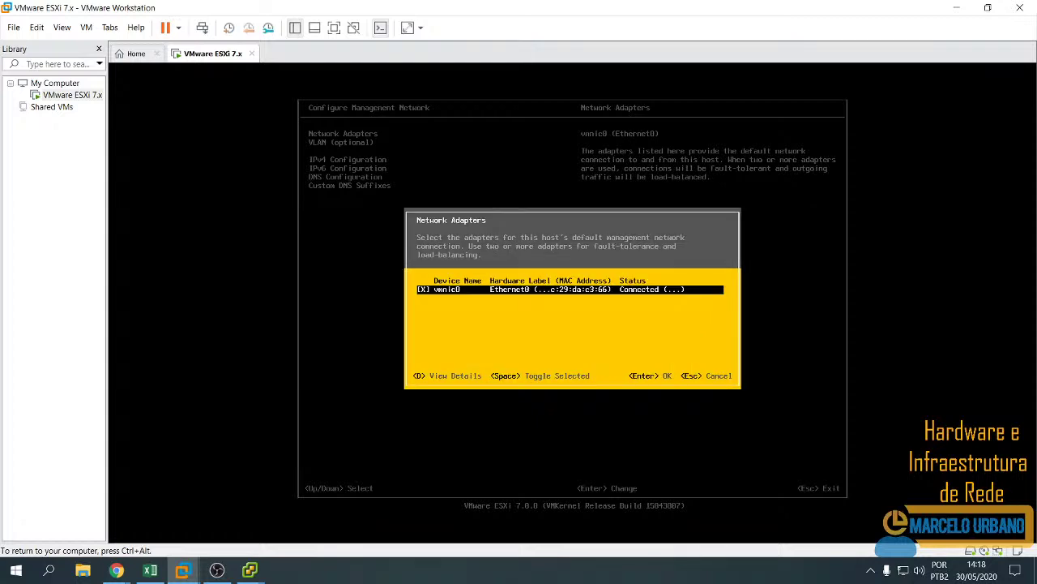
key("ctrl+alt")
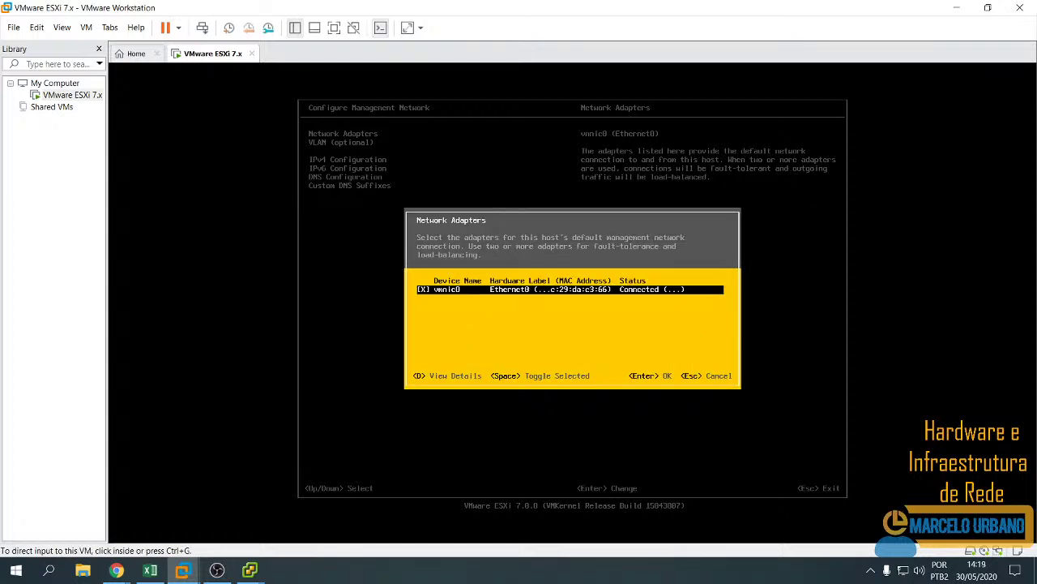
mouse_move(250, 570)
left_click(304, 505)
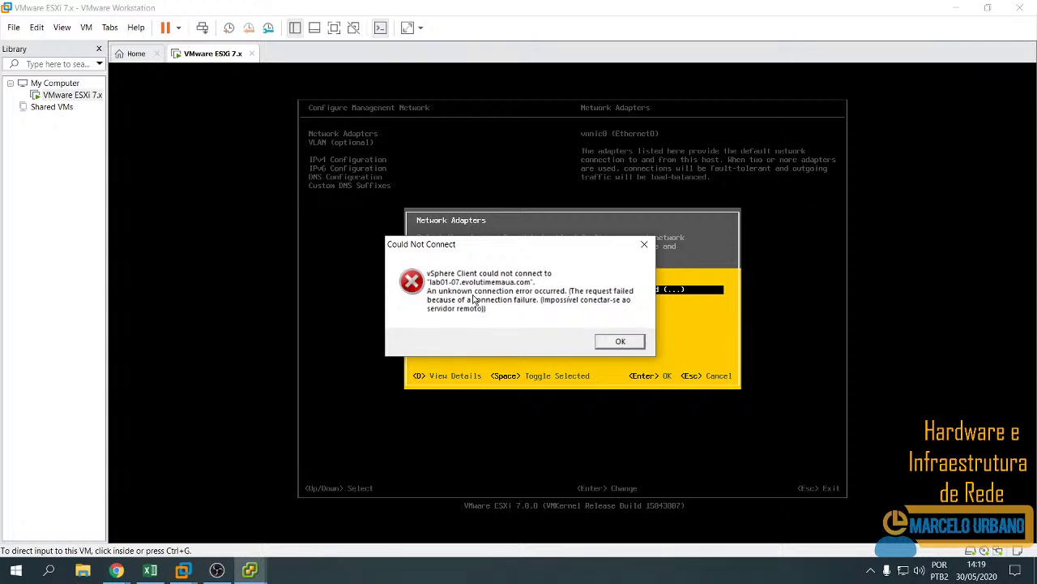
Step: Dismiss the error and switch the login back to Windows session credentials
left_click(614, 342)
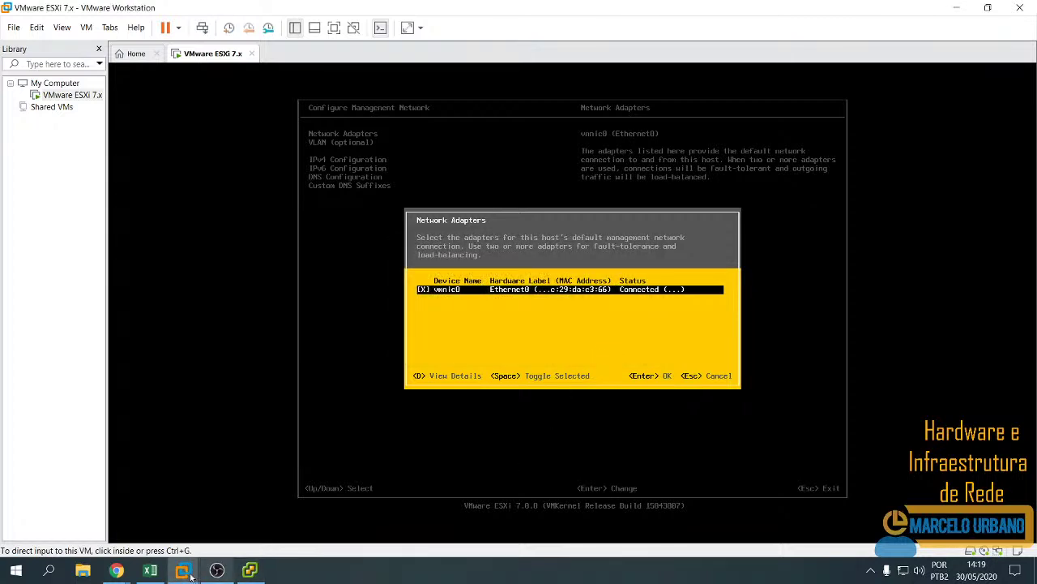
left_click(253, 570)
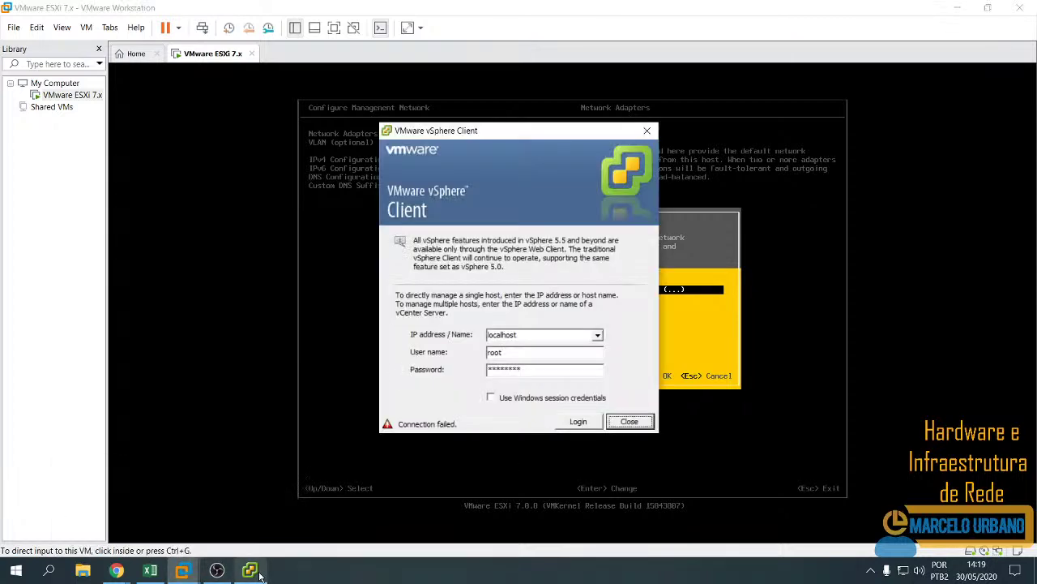
left_click(591, 345)
left_click(527, 401)
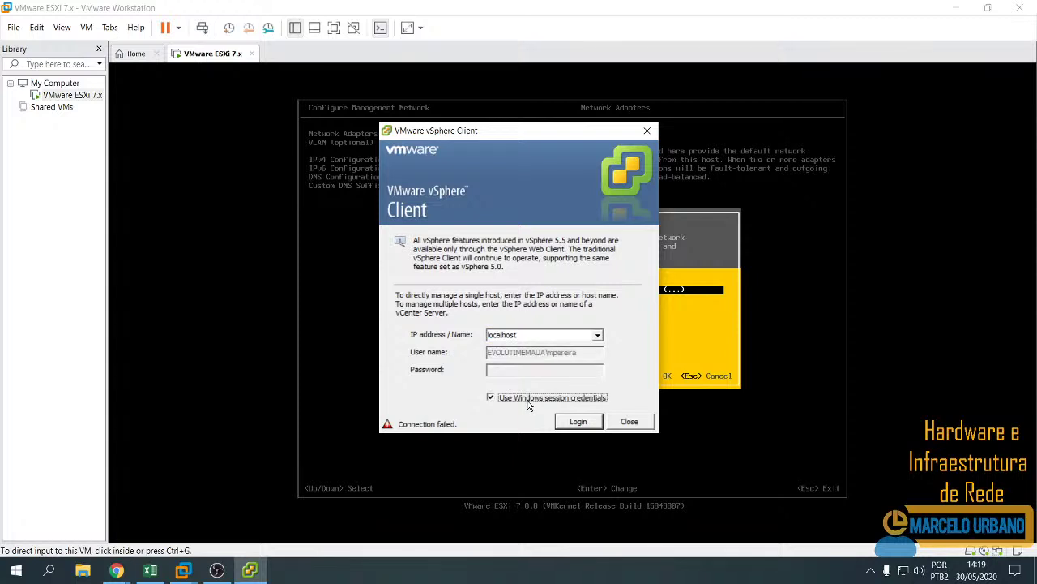
Step: Retry connecting to localhost, dismiss the repeated failure, and close the vSphere Client
left_click(598, 334)
left_click(598, 335)
left_click(568, 337)
left_click(575, 422)
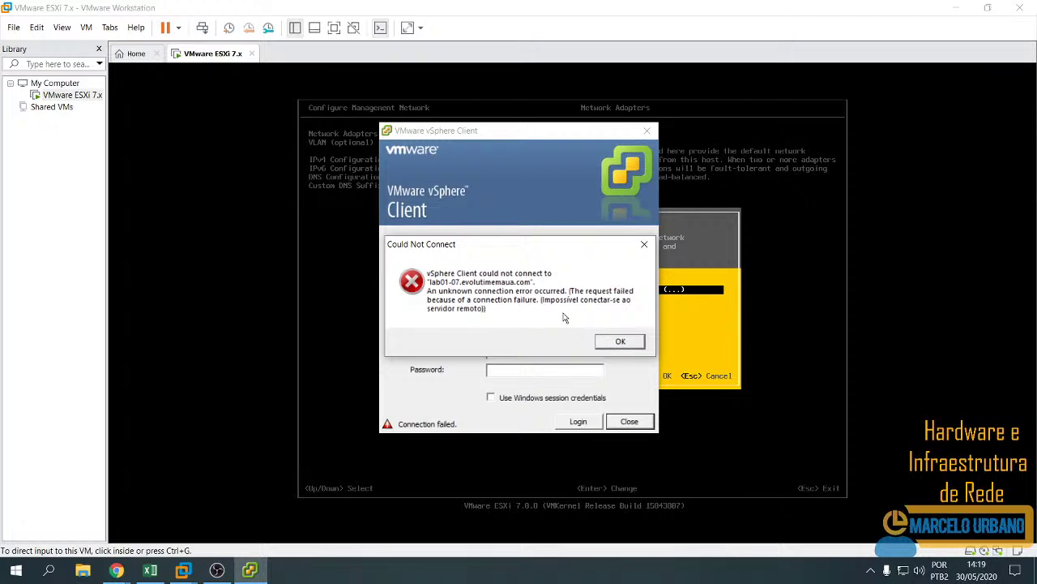
left_click(620, 341)
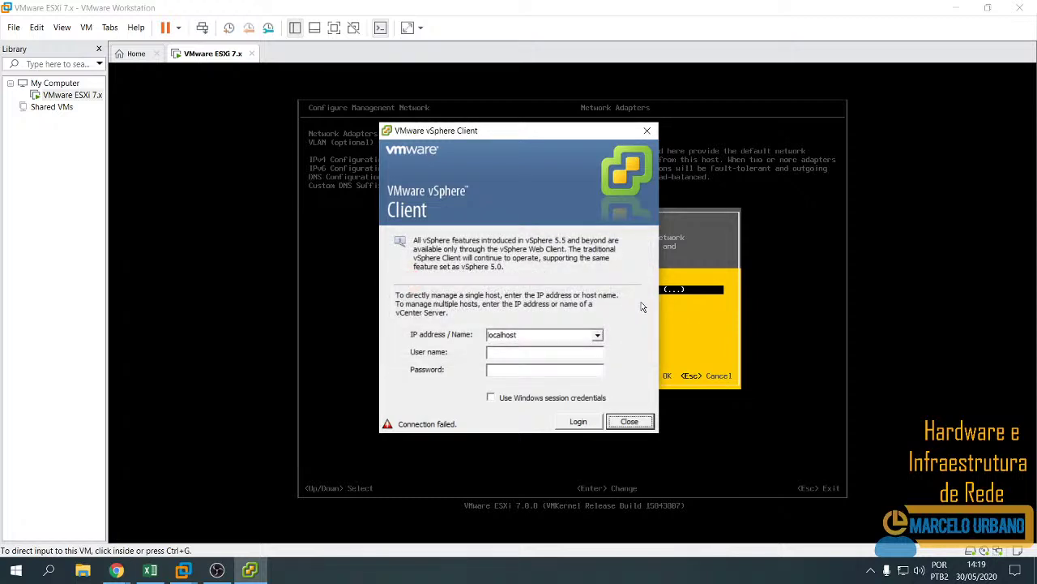
left_click(649, 133)
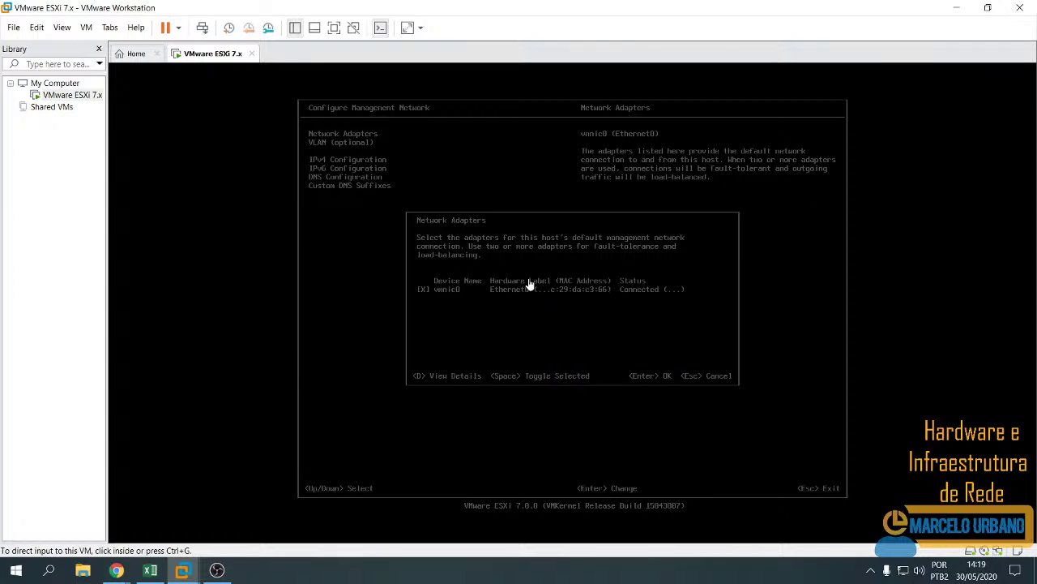
Step: Change the ESXi 7.x VM's network adapter from NAT to Bridged and save it
right_click(67, 101)
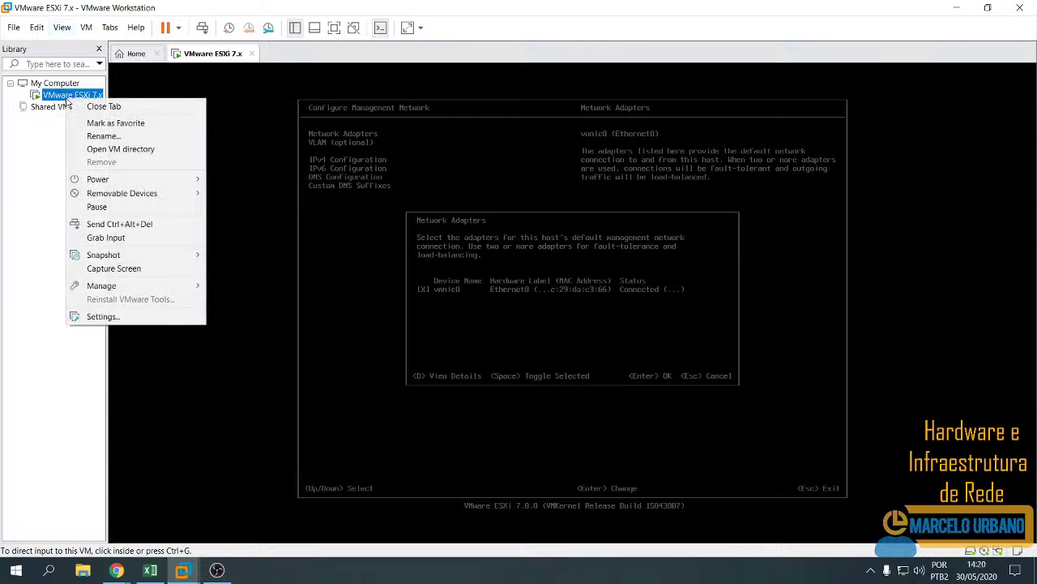
left_click(144, 316)
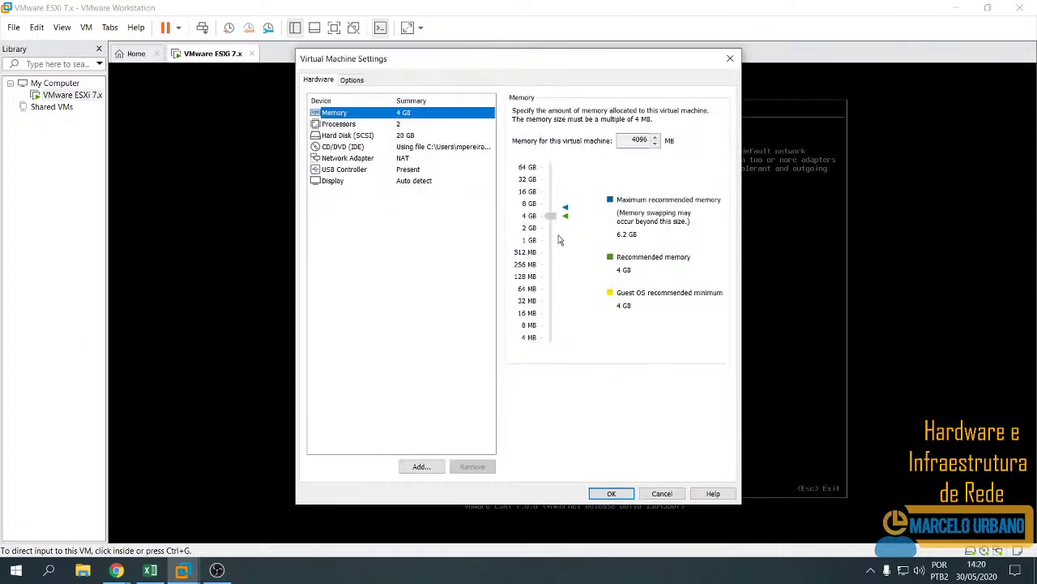
left_click(373, 162)
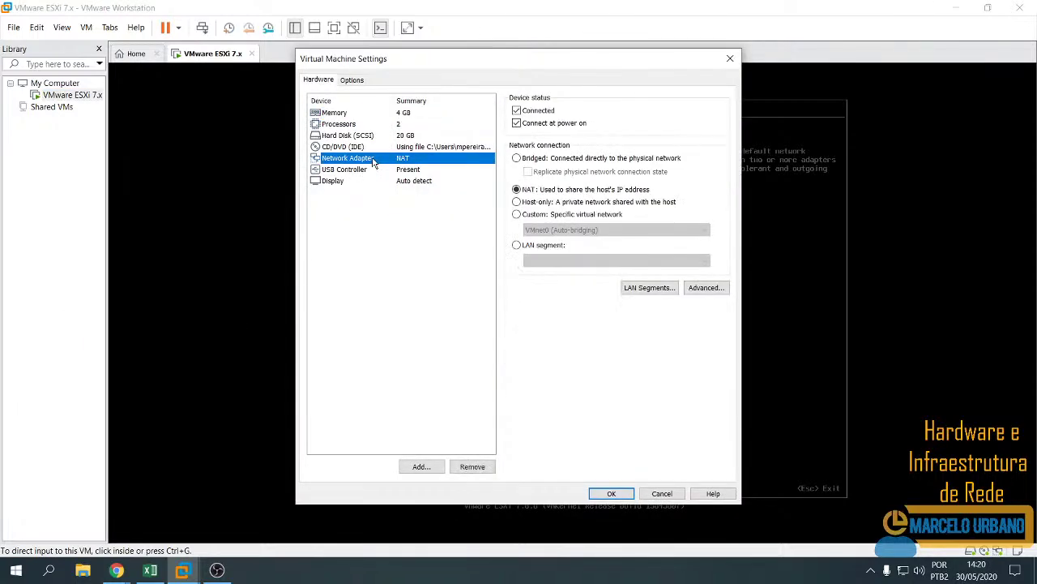
left_click(517, 159)
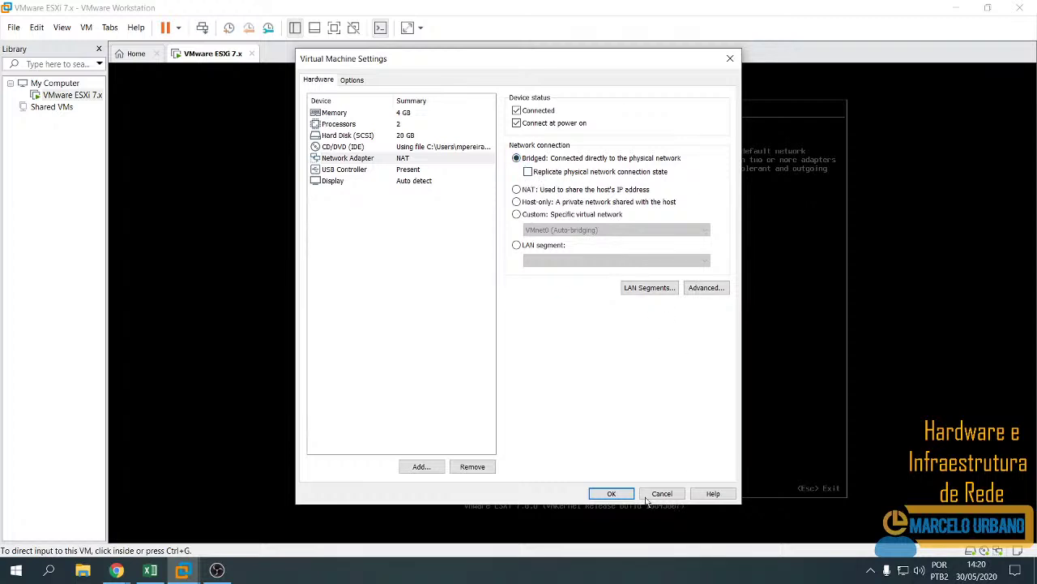
left_click(611, 493)
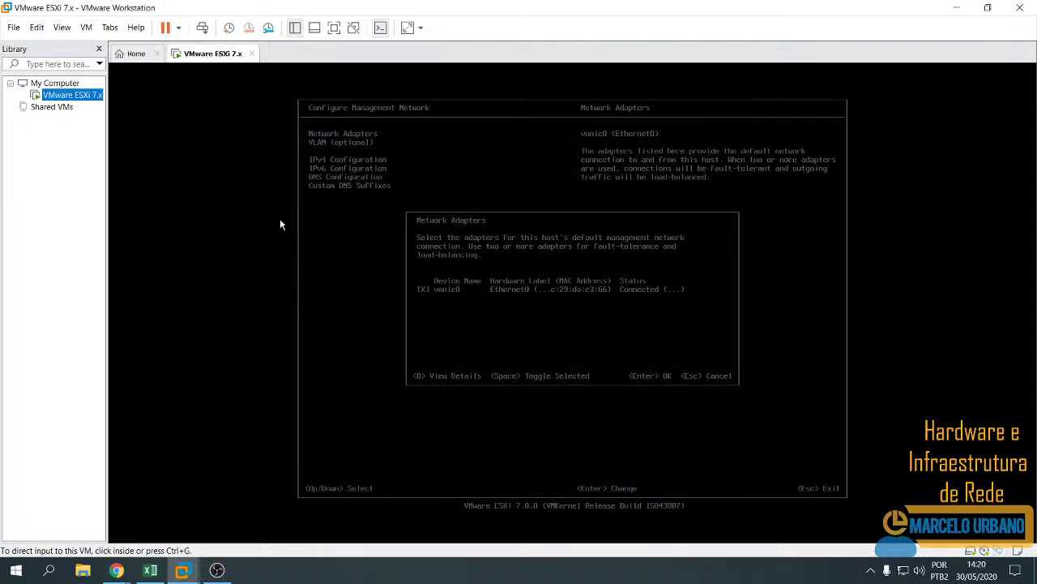
left_click(62, 28)
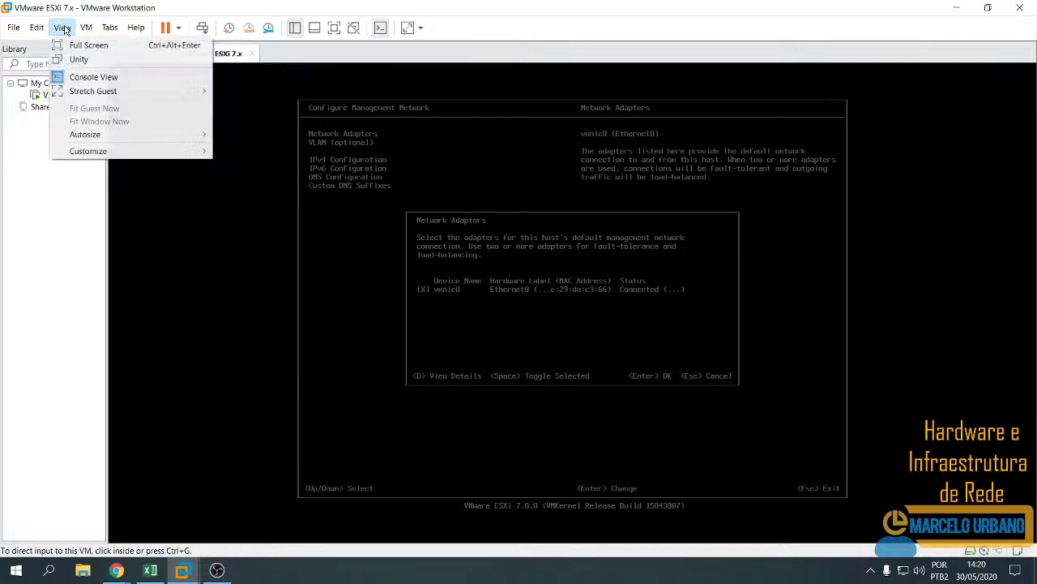
Step: Bridge VMnet0 to Intel(R) Ethernet Connection (2) I219-V in the Virtual Network Editor and apply
mouse_move(86, 28)
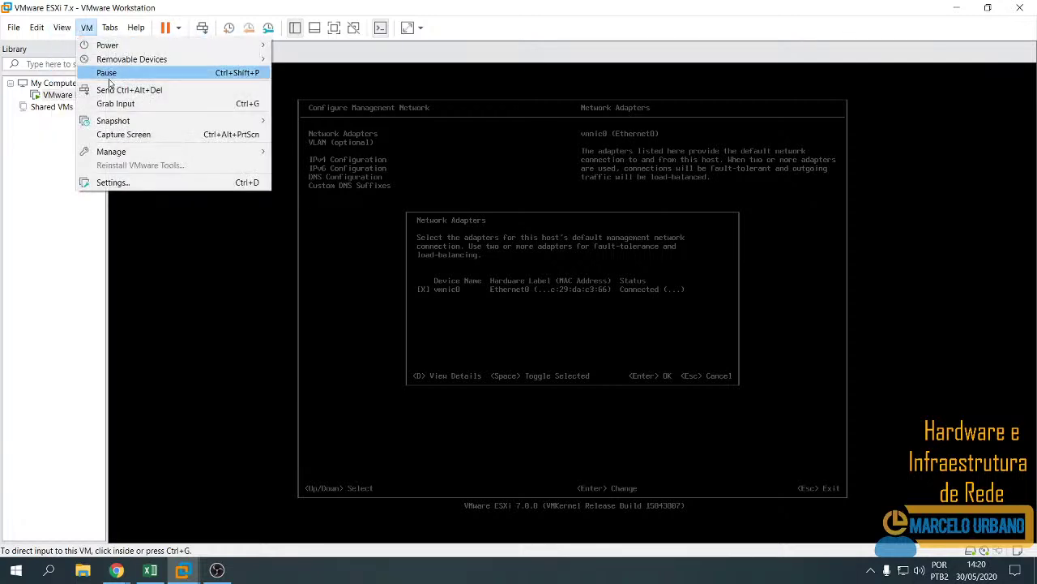
mouse_move(36, 28)
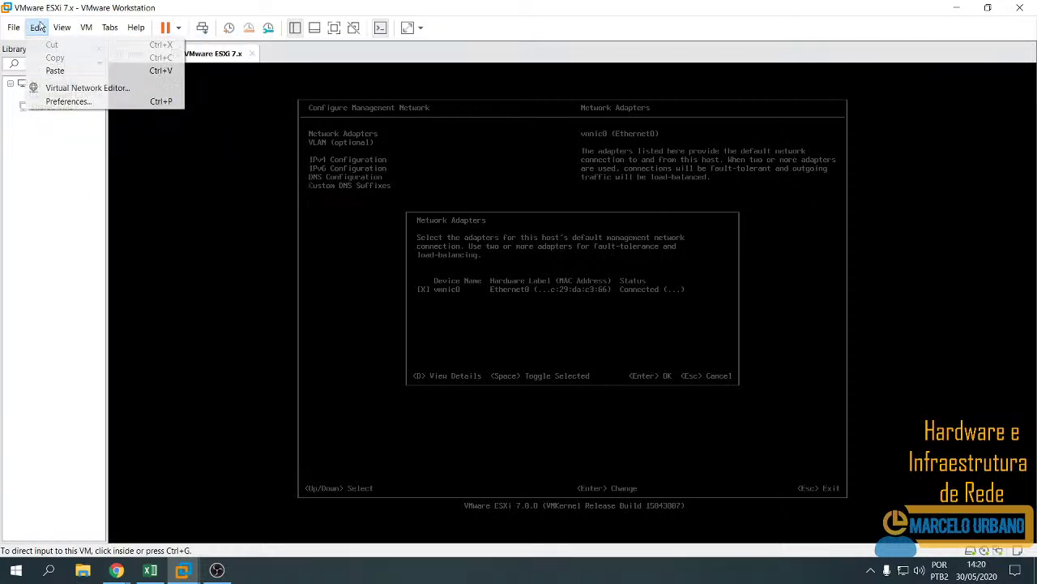
left_click(73, 87)
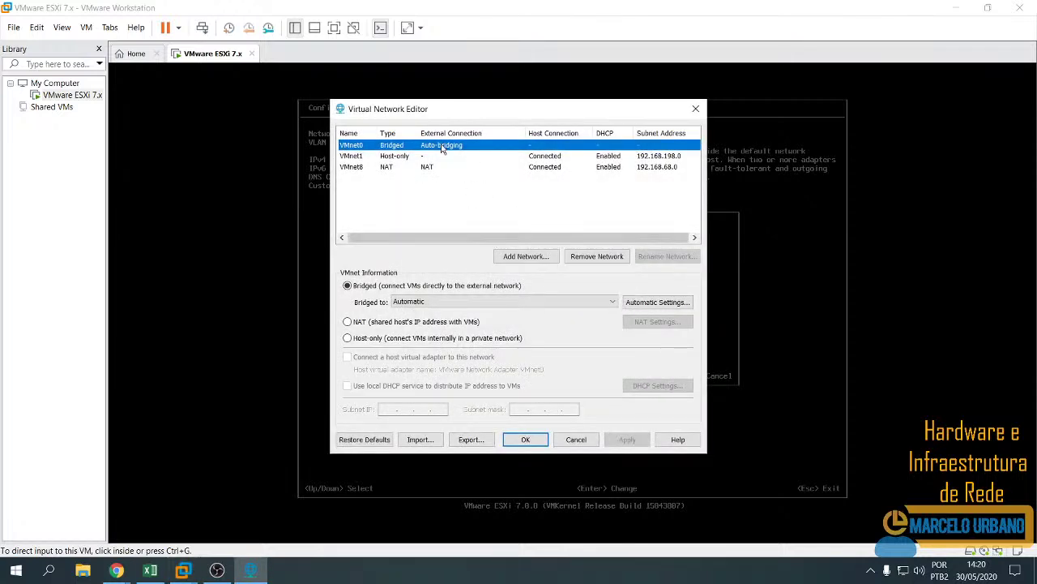
left_click(466, 151)
left_click(435, 301)
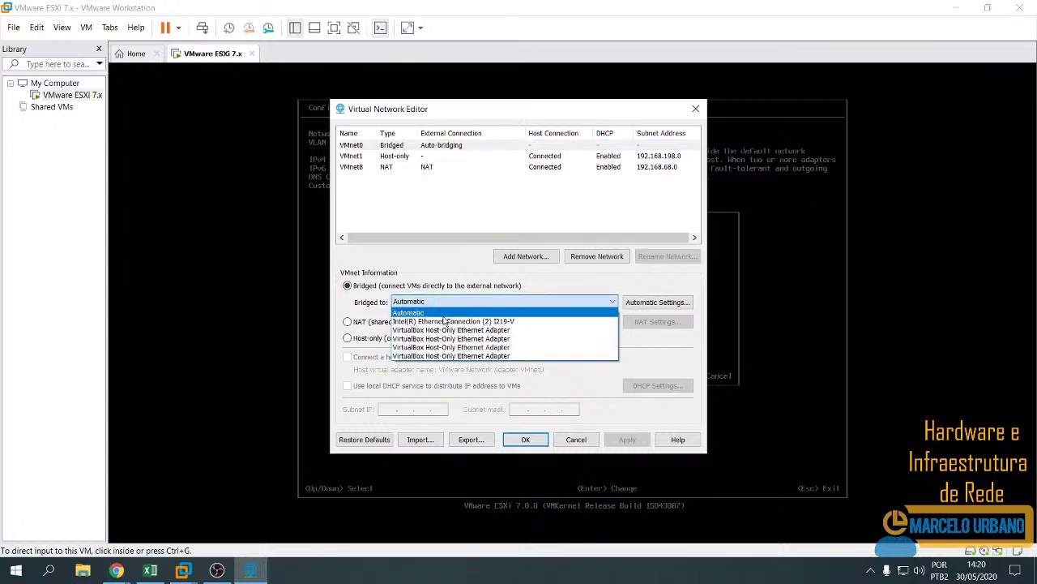
left_click(453, 322)
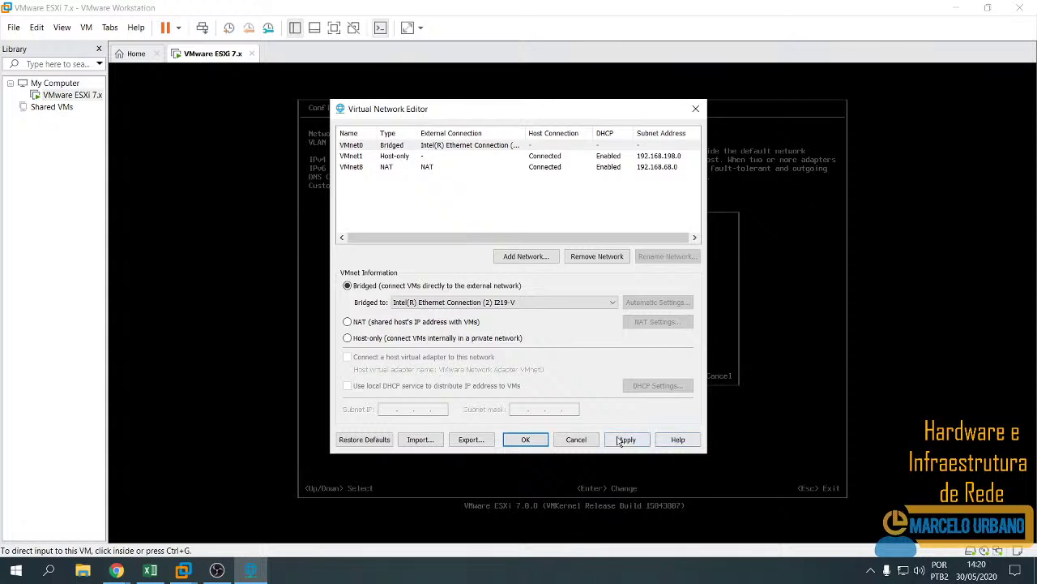
left_click(629, 442)
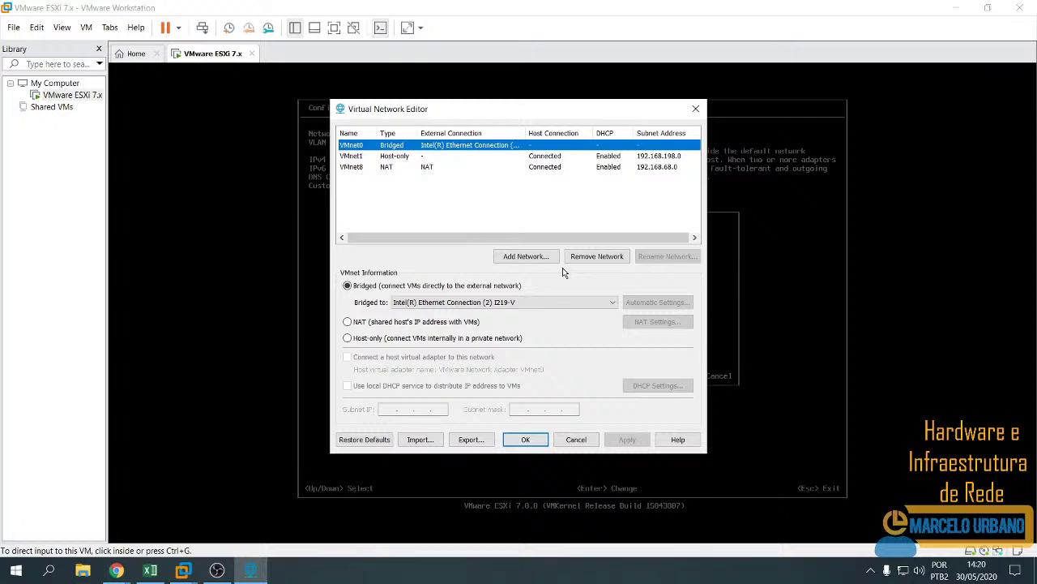
left_click(532, 438)
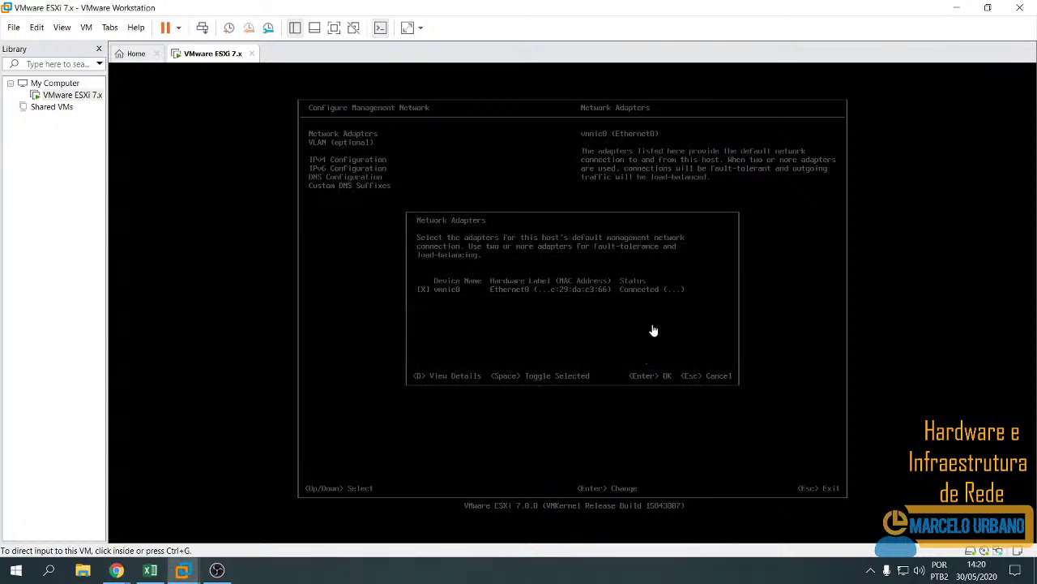
Step: Confirm the ESXi network adapter choice and check the IPv4 Configuration entry
left_click(682, 326)
key("Return")
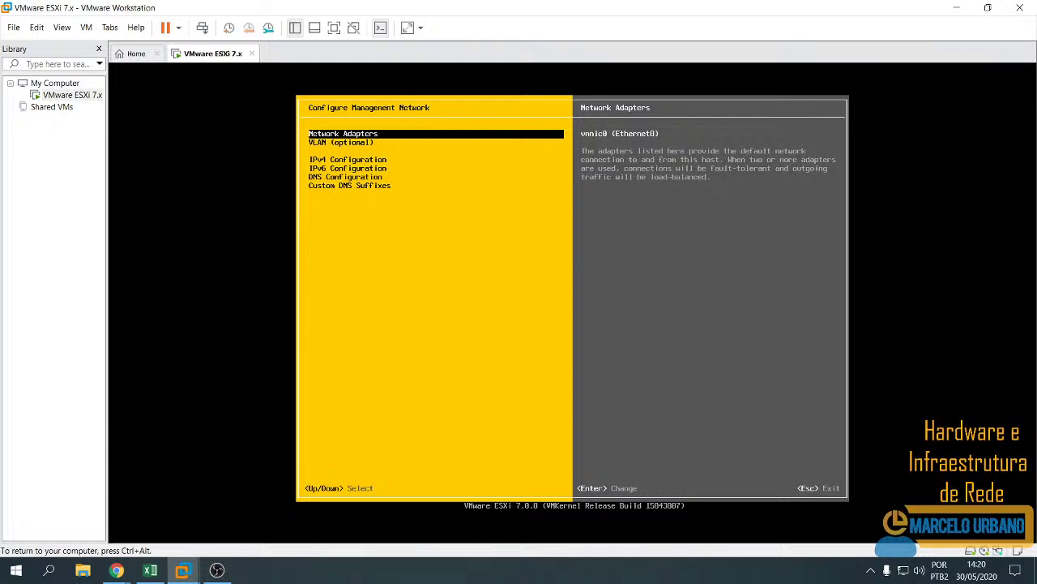
key("Down")
key("Down")
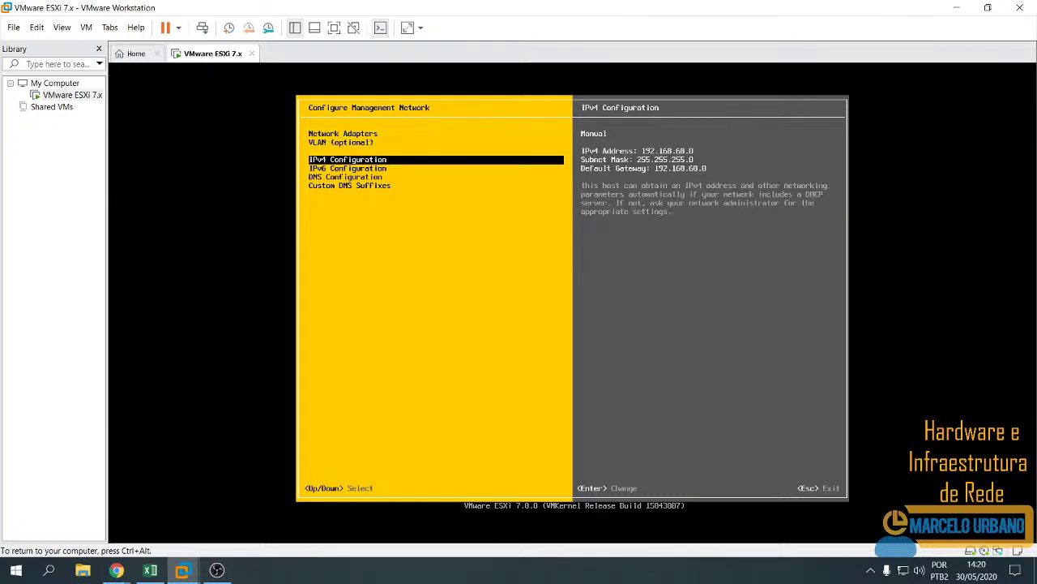
key("Escape")
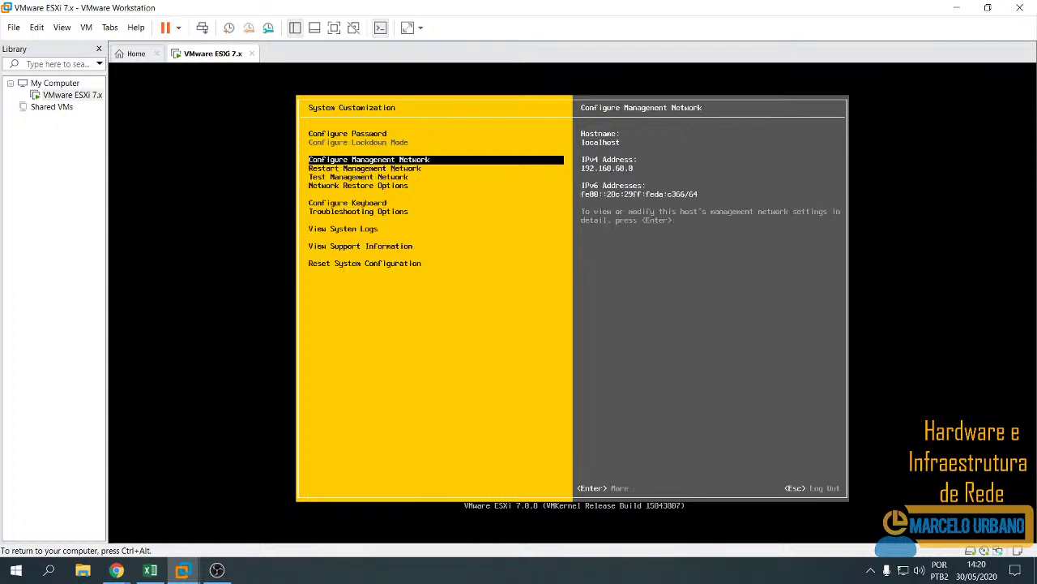
Step: Run the Test Management Network ping test, then stop it
key("Down")
key("Down")
key("Return")
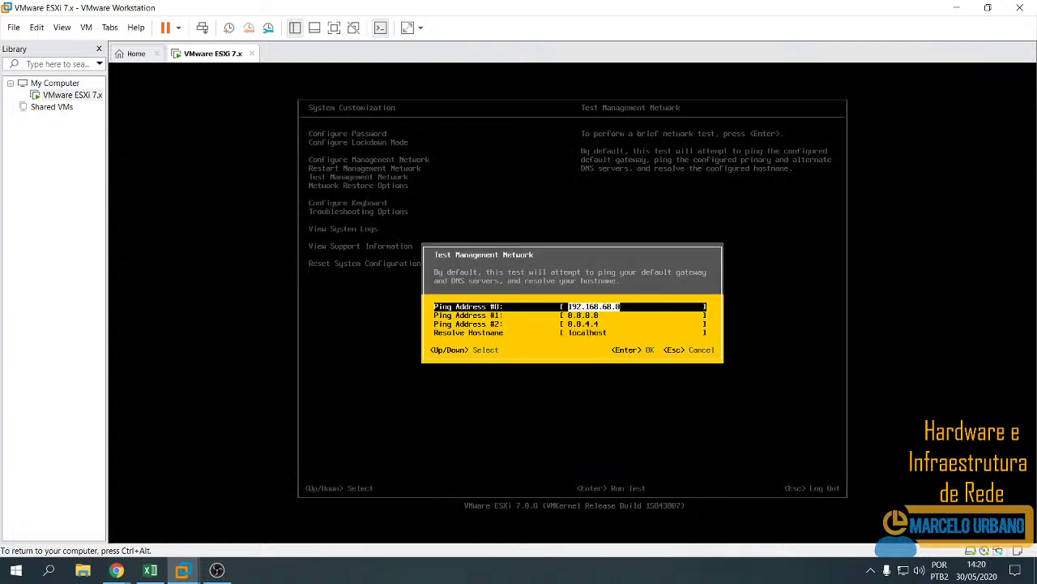
key("Return")
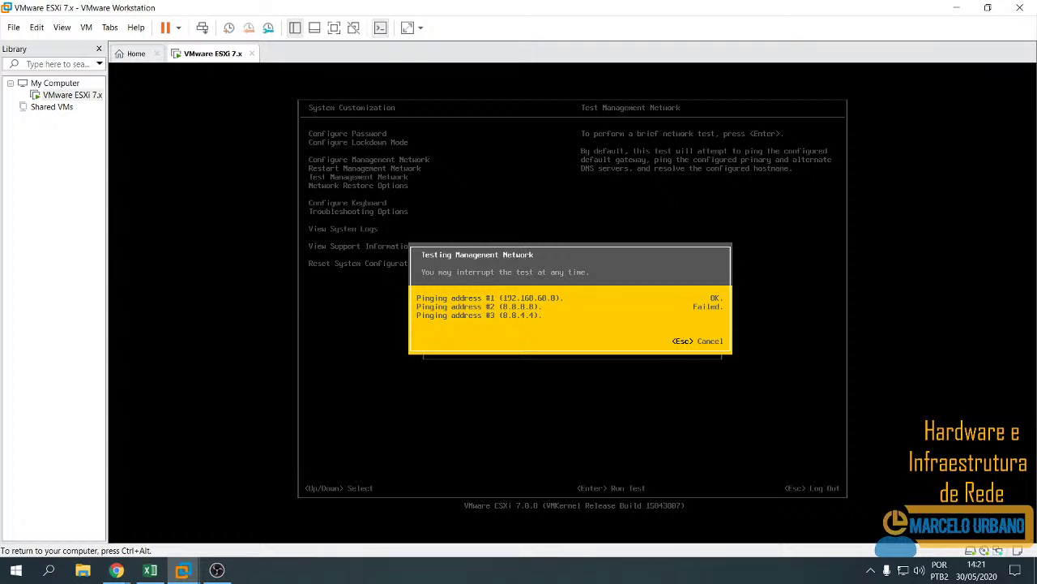
key("Escape")
Step: Browse the Configure Management Network items, exit to System Customization, and release the VM's input
key("Up")
key("Up")
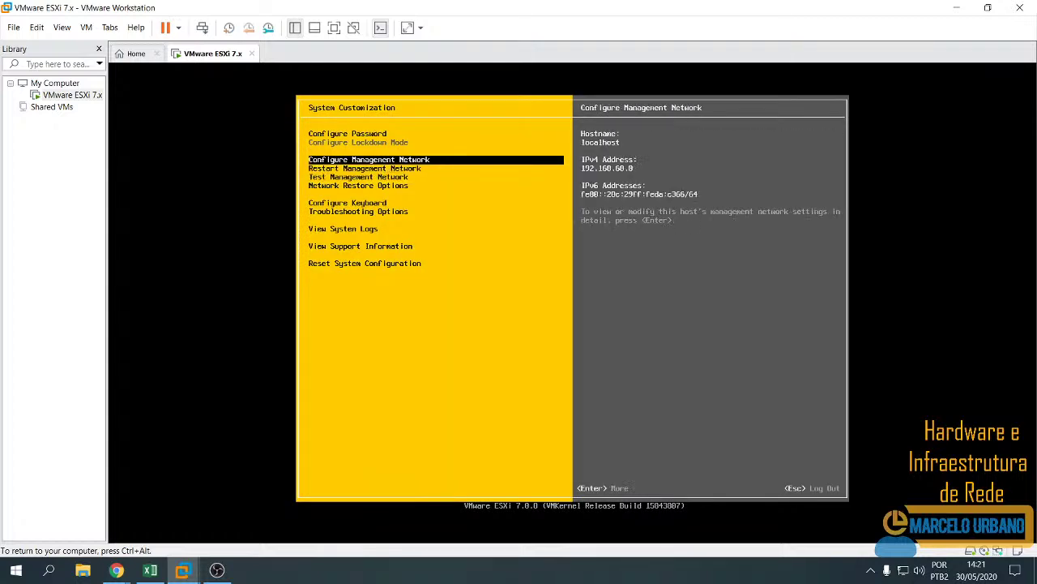
key("Return")
key("Return")
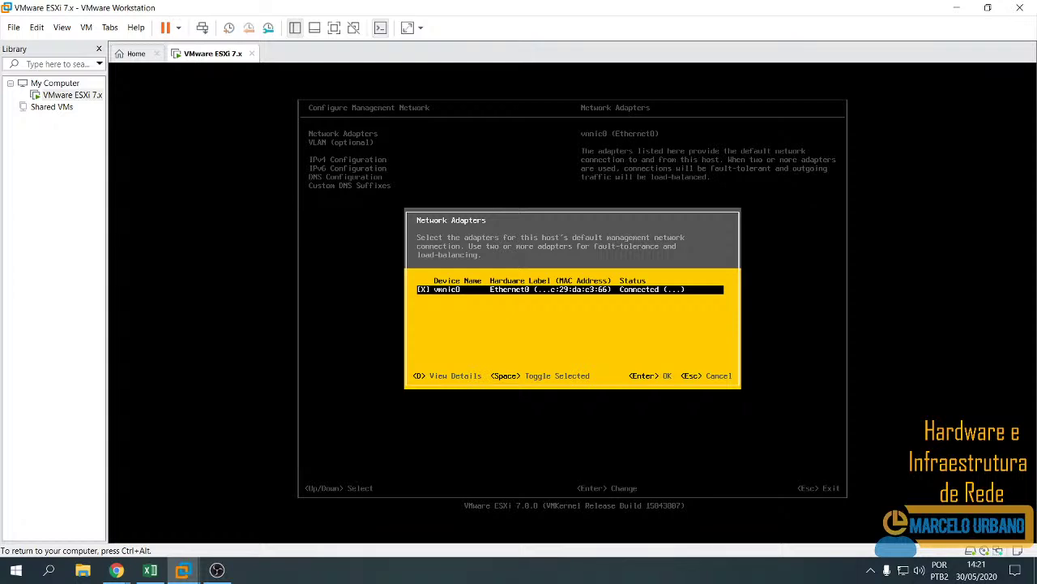
key("Escape")
key("Down")
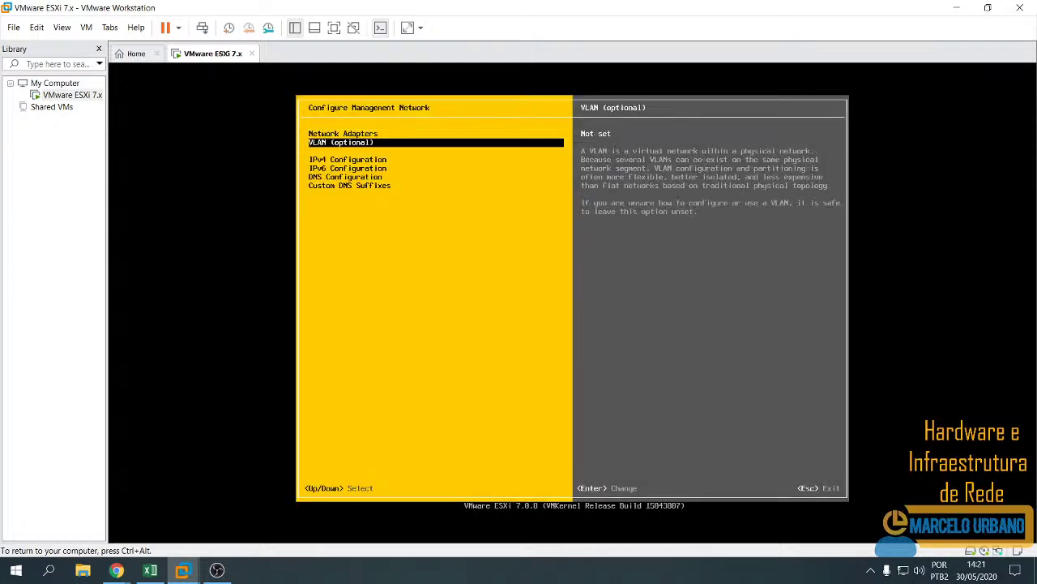
key("Up")
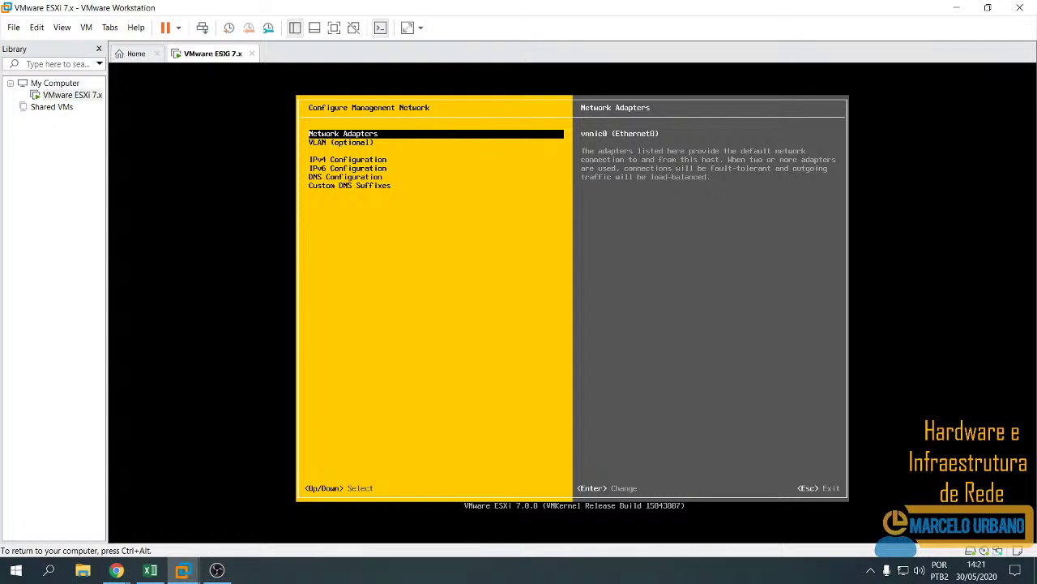
key("Escape")
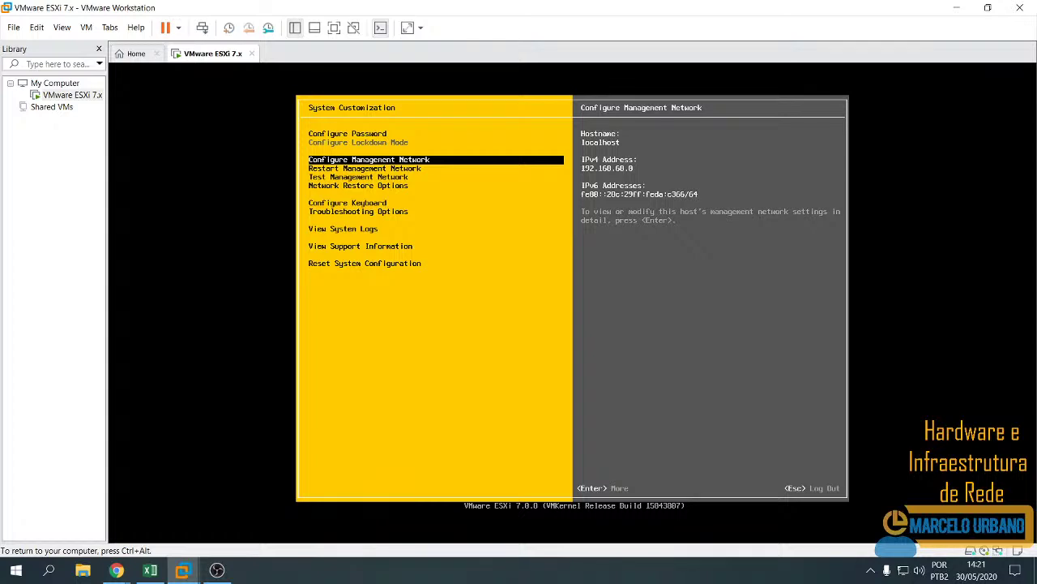
key("ctrl+alt")
left_click(63, 29)
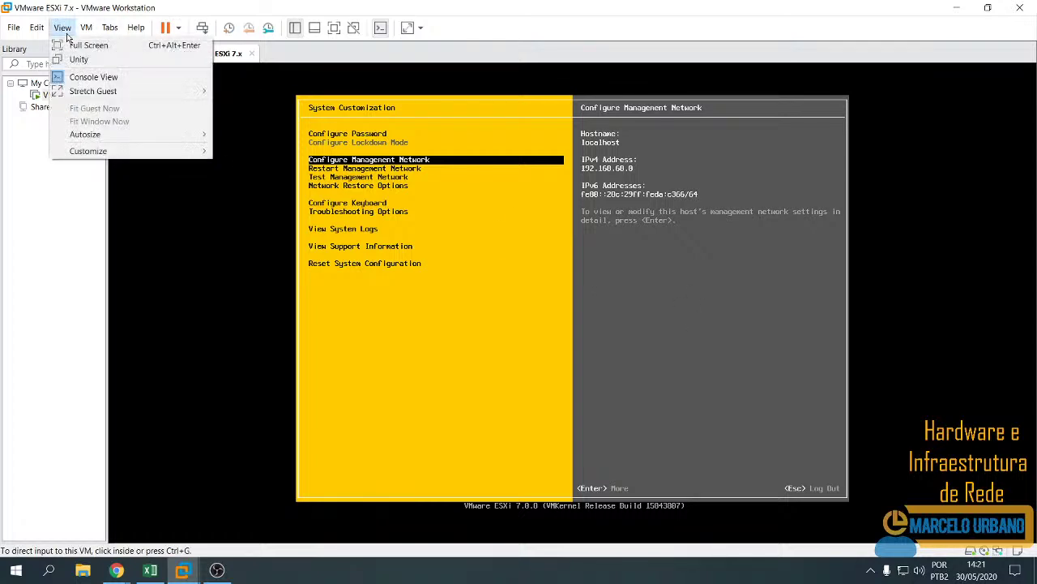
left_click(105, 88)
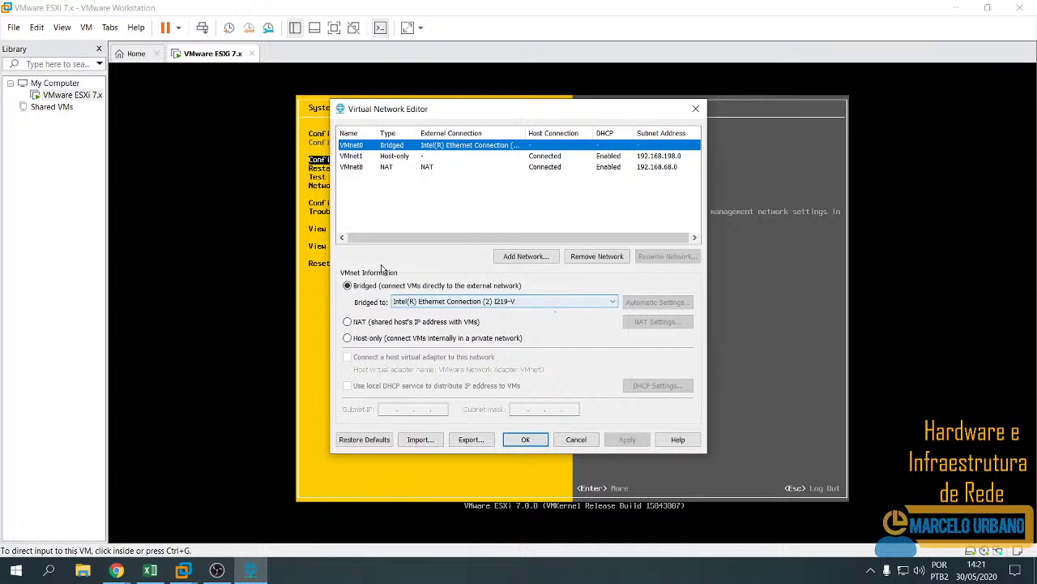
left_click(403, 168)
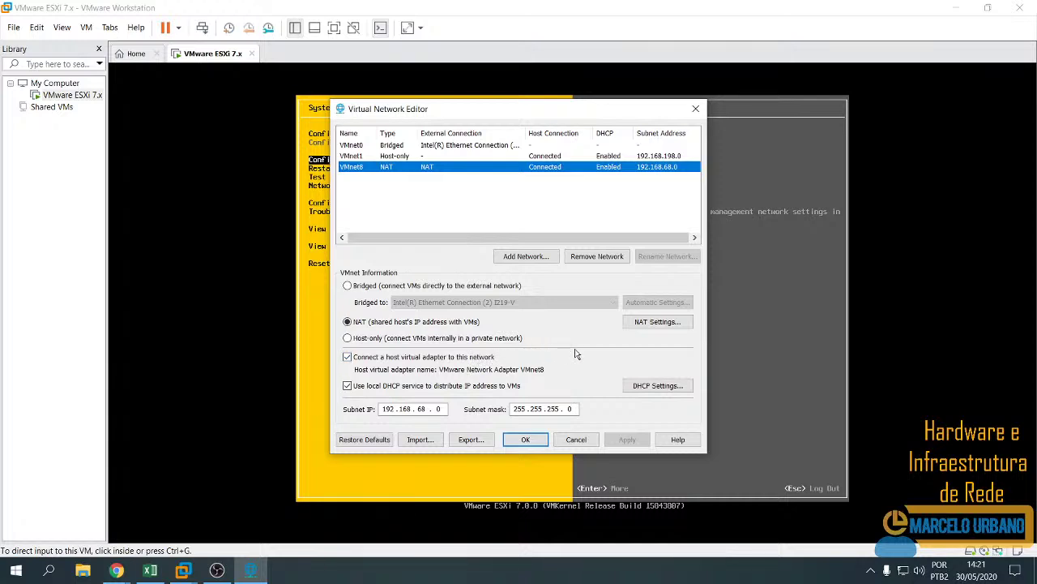
left_click(525, 439)
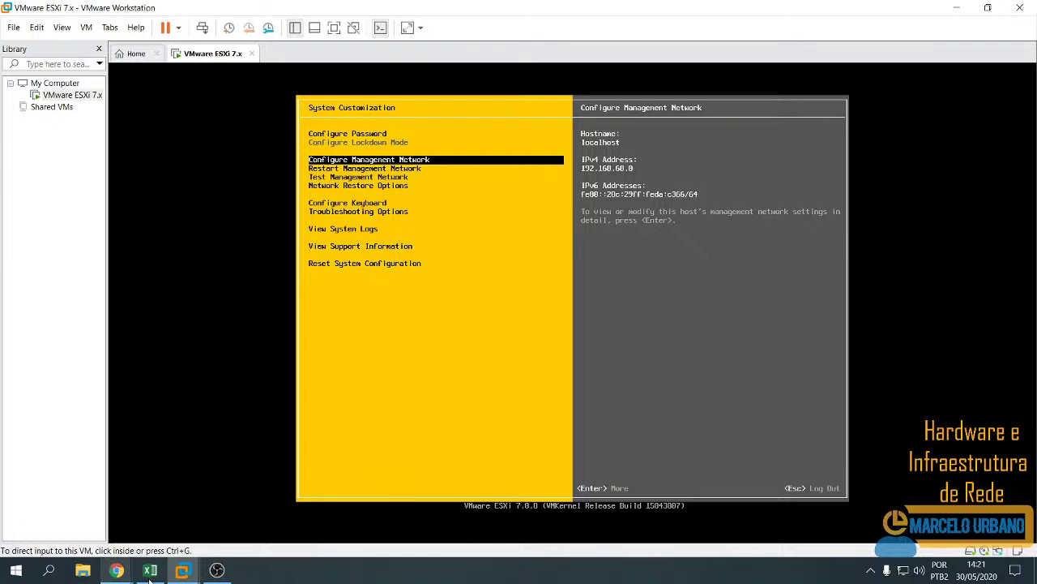
Step: Launch VMware vSphere Client and untick 'Use Windows session credentials' for the localhost login
mouse_move(193, 569)
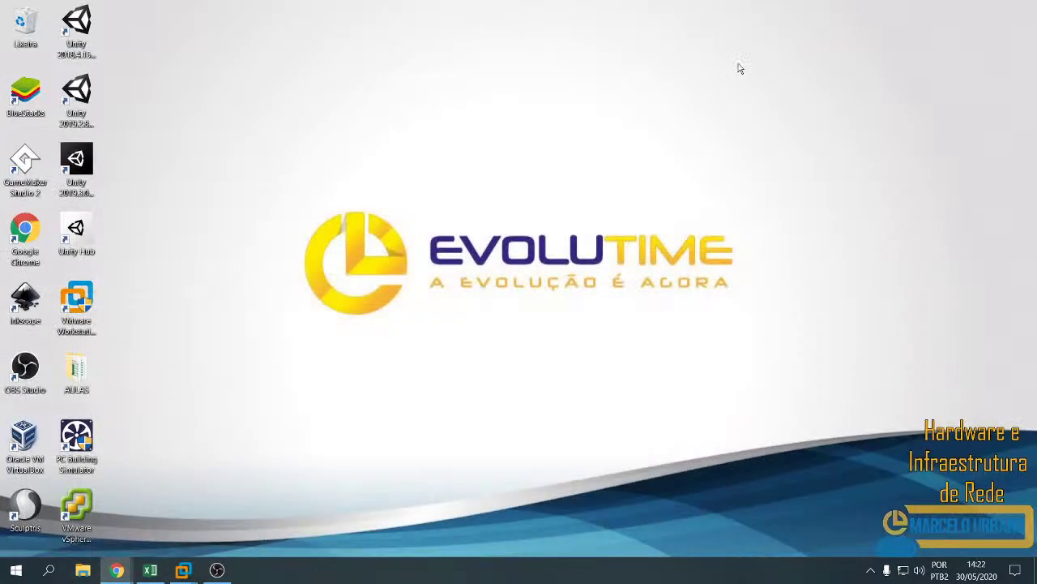
double_click(80, 509)
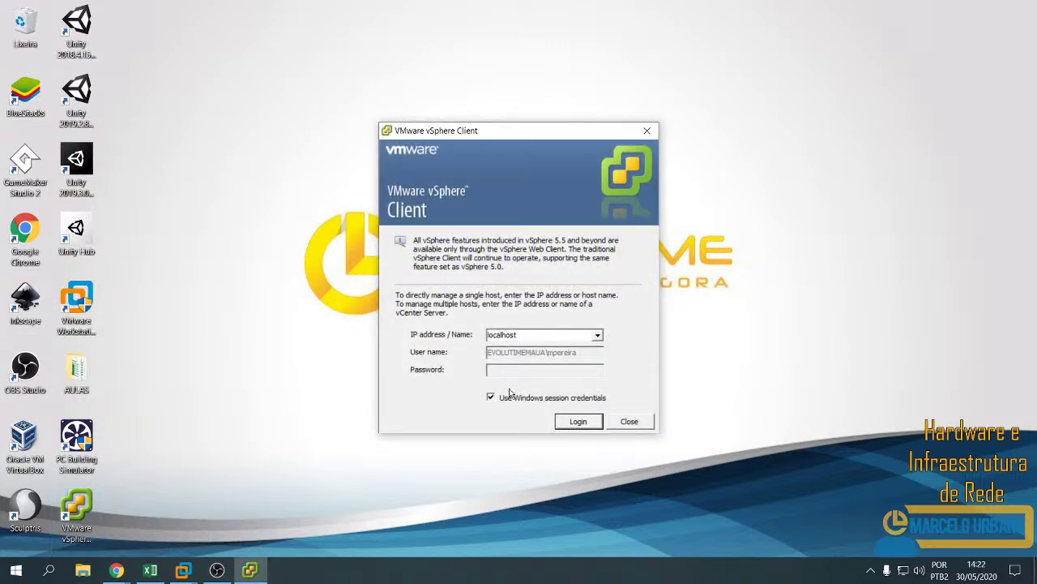
left_click(508, 398)
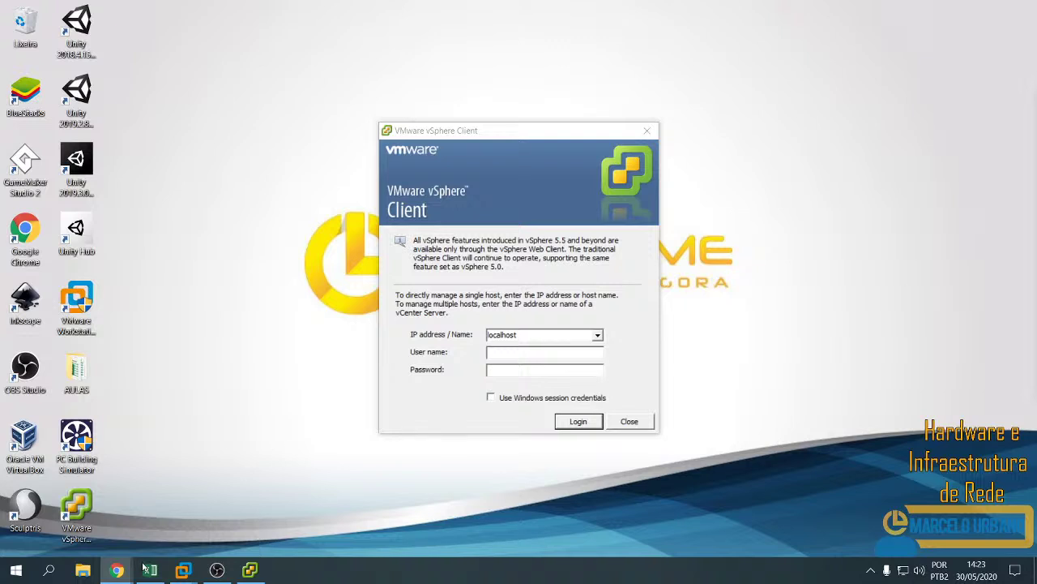
Step: Close the vSphere hypervisor install and failed login article tabs in Chrome
mouse_move(121, 571)
left_click(117, 571)
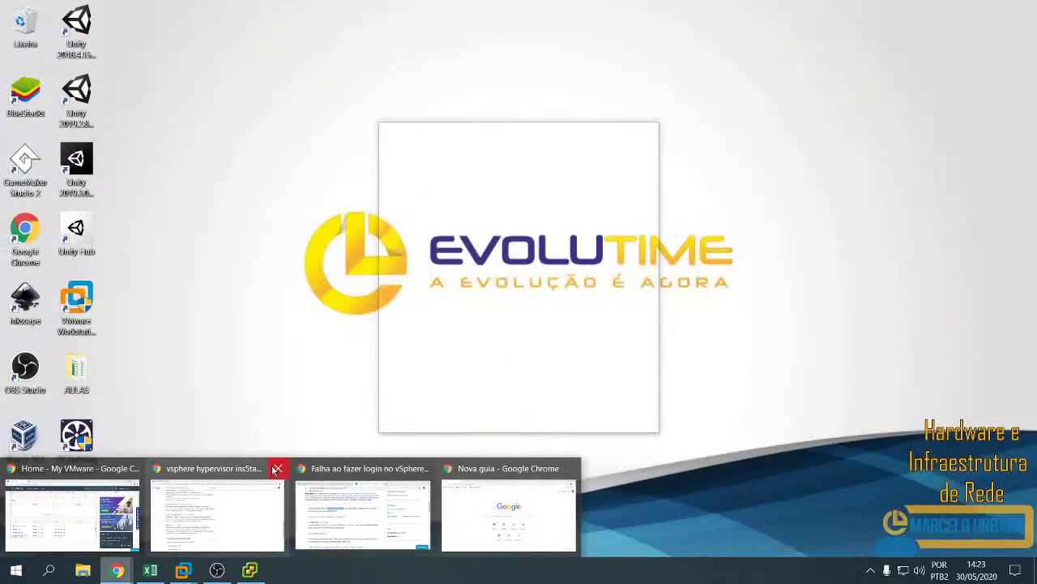
left_click(276, 468)
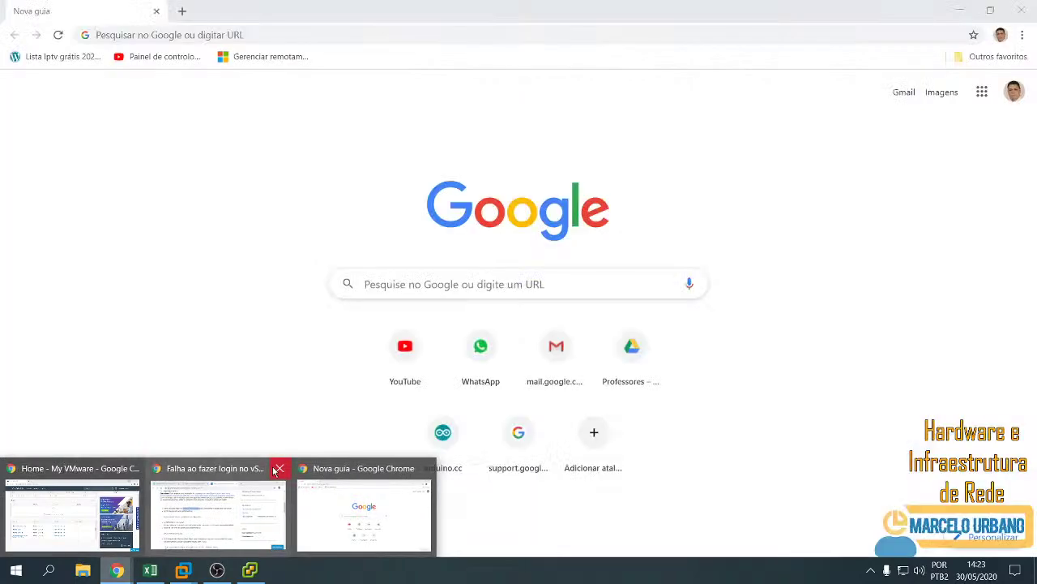
left_click(276, 468)
Step: Search Google for 'vSphere Web Client' and move the My VMware window out of view
left_click(367, 285)
type("vSphere Web Client")
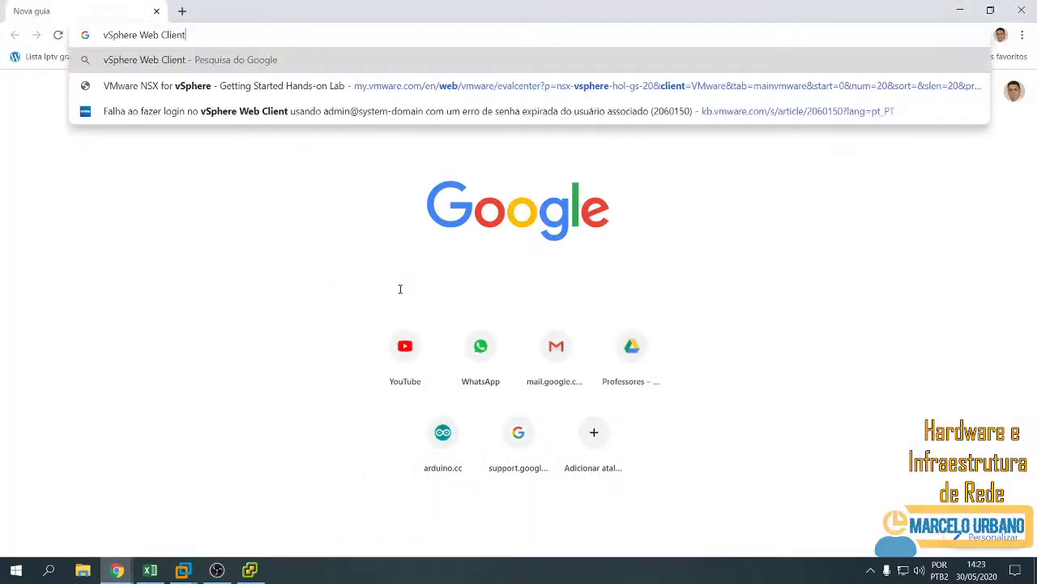
key("Return")
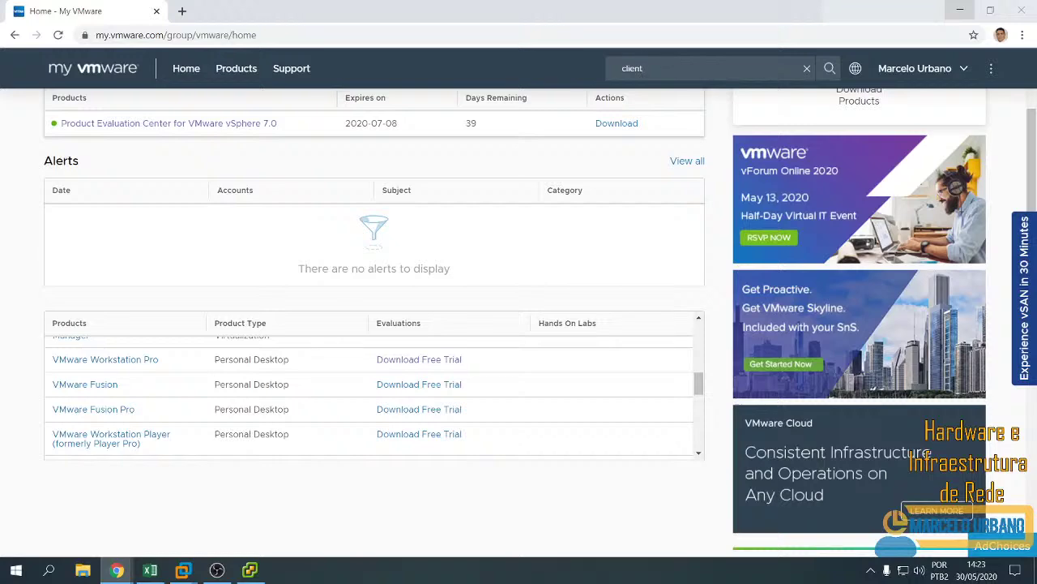
double_click(368, 18)
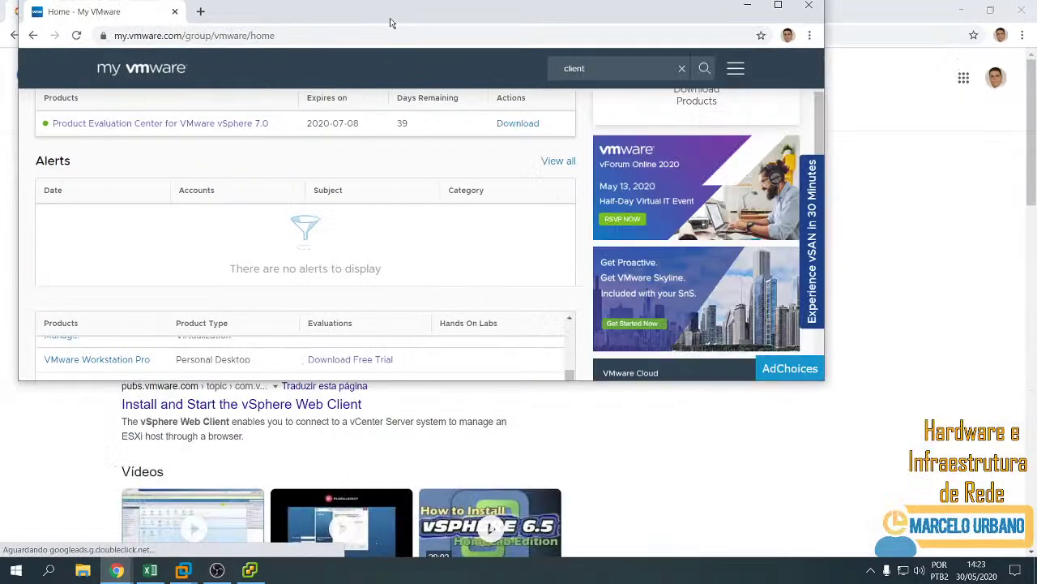
left_click_drag(390, 23, 765, 110)
key("alt+Tab")
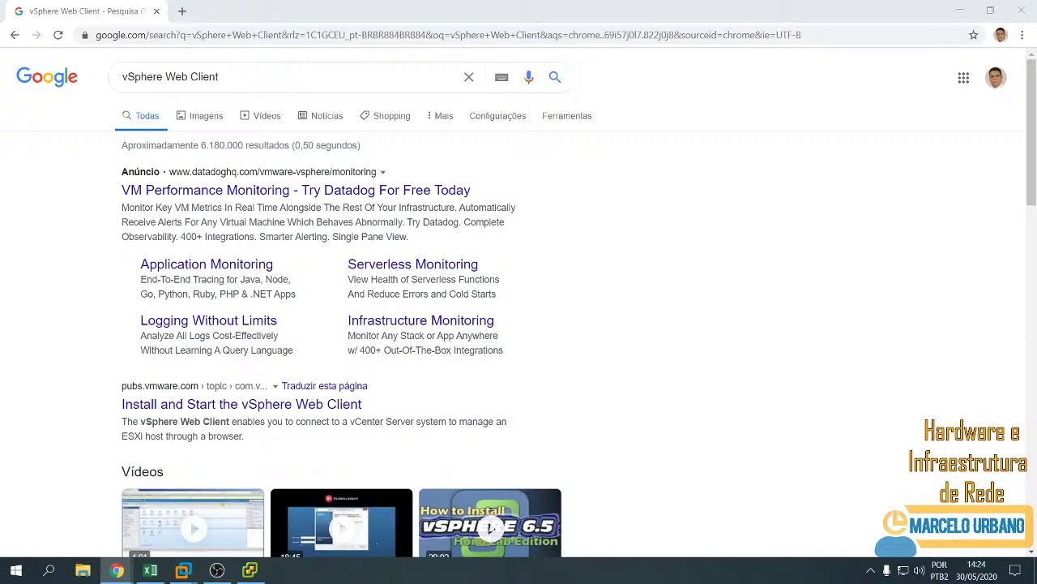
scroll(595, 262, "down", 2)
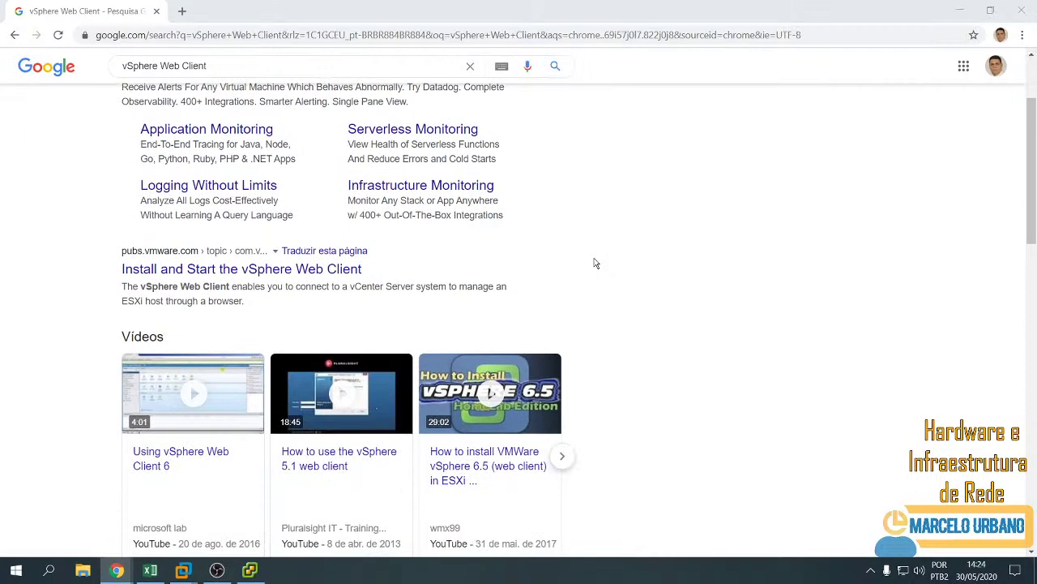
scroll(595, 262, "down", 1)
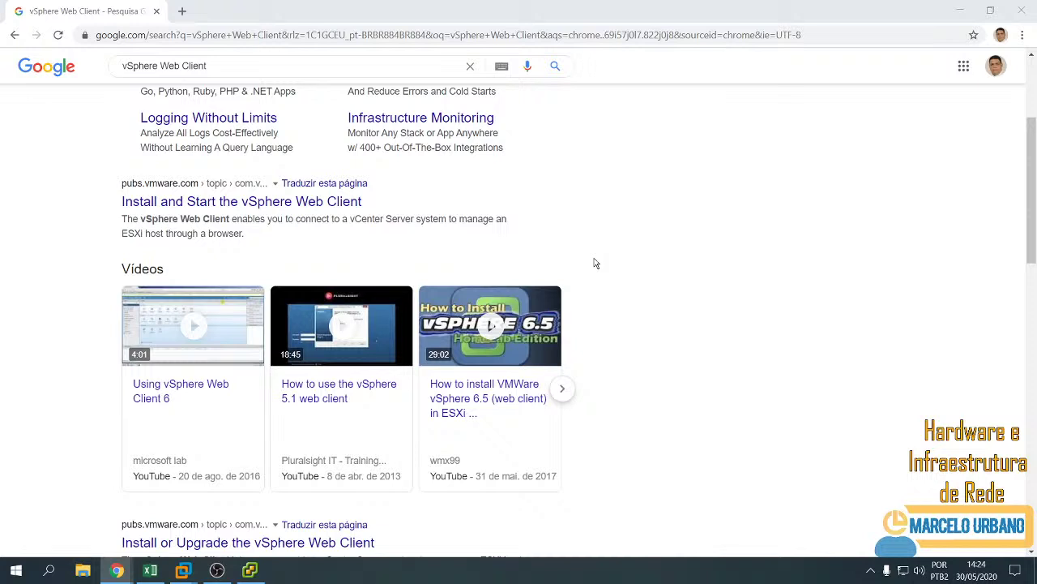
Step: Open VMware's vSphere Web Client guide, then return to the search results
left_click(329, 202)
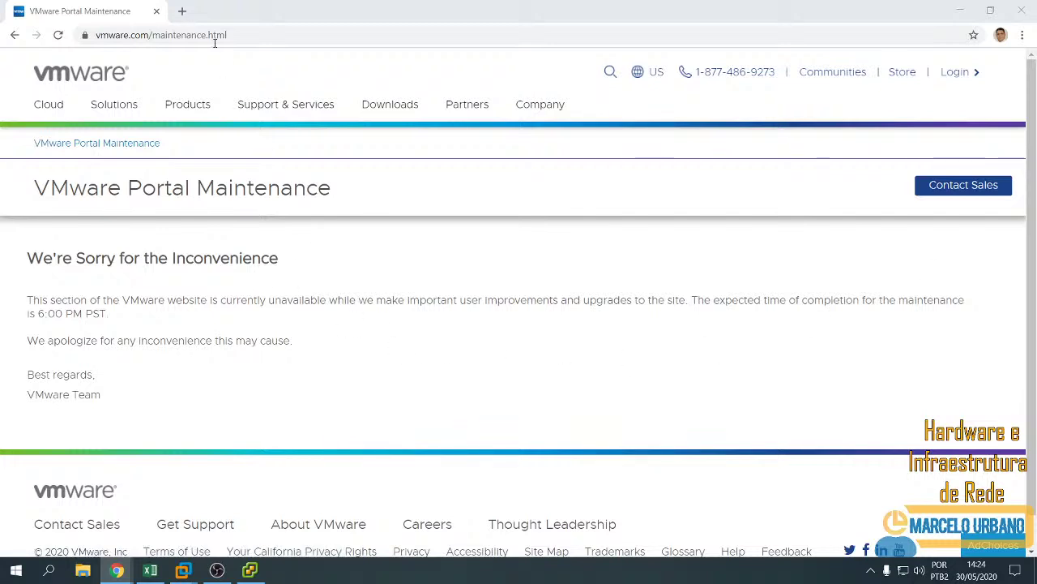
left_click(14, 35)
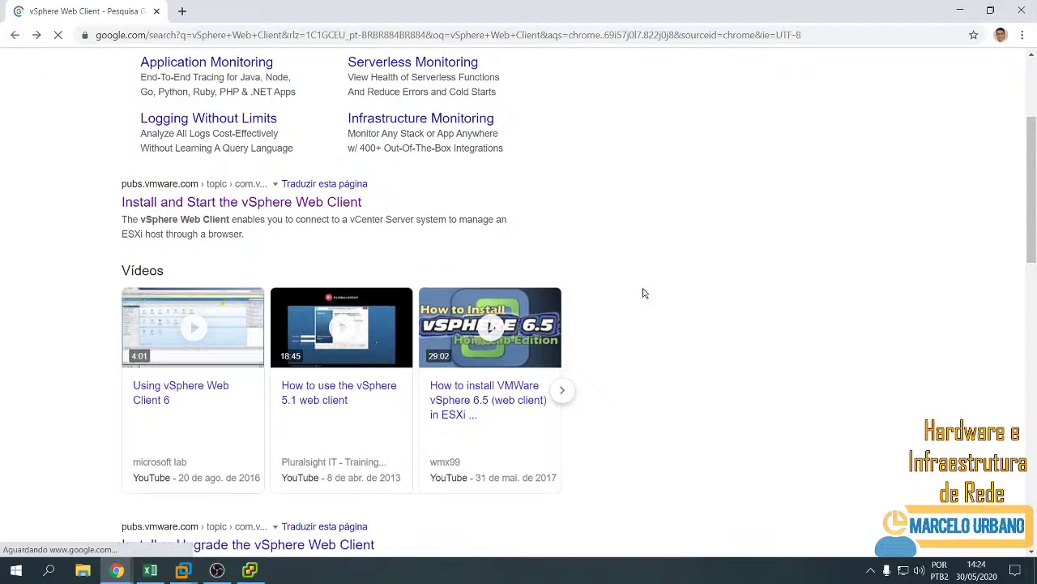
scroll(644, 293, "down", 3)
scroll(644, 293, "down", 1)
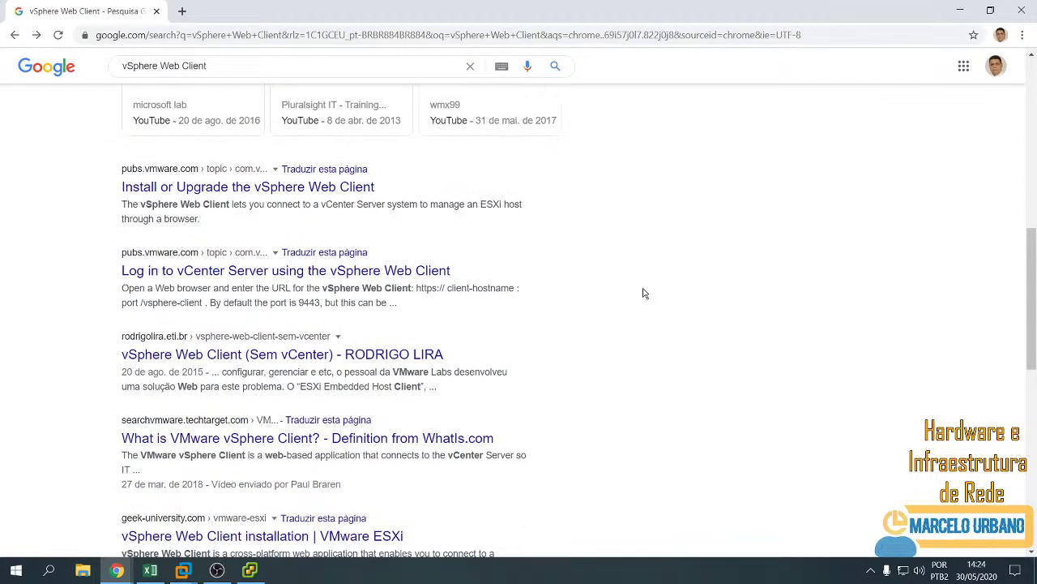
Step: Read the 'vSphere Web Client (Sem vCenter)' blog article, then replace its tab with a fresh Google tab
left_click(394, 363)
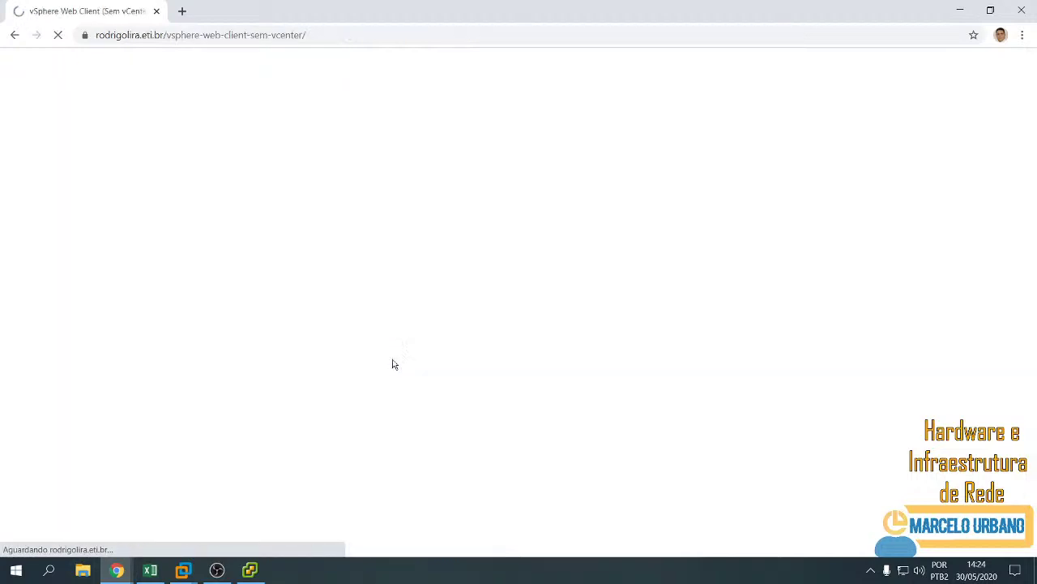
scroll(519, 363, "down", 5)
scroll(535, 364, "up", 2)
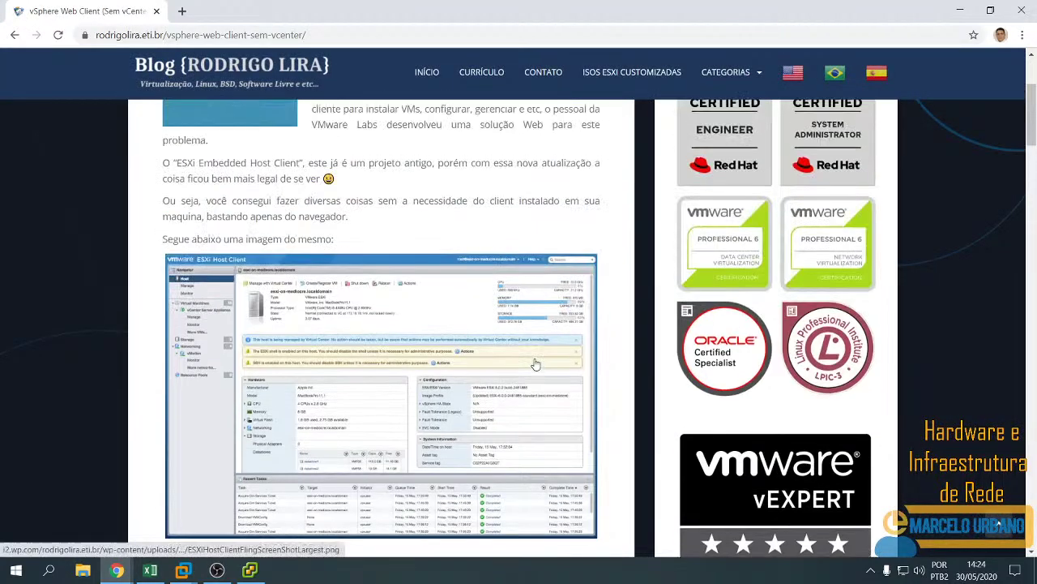
scroll(535, 364, "down", 3)
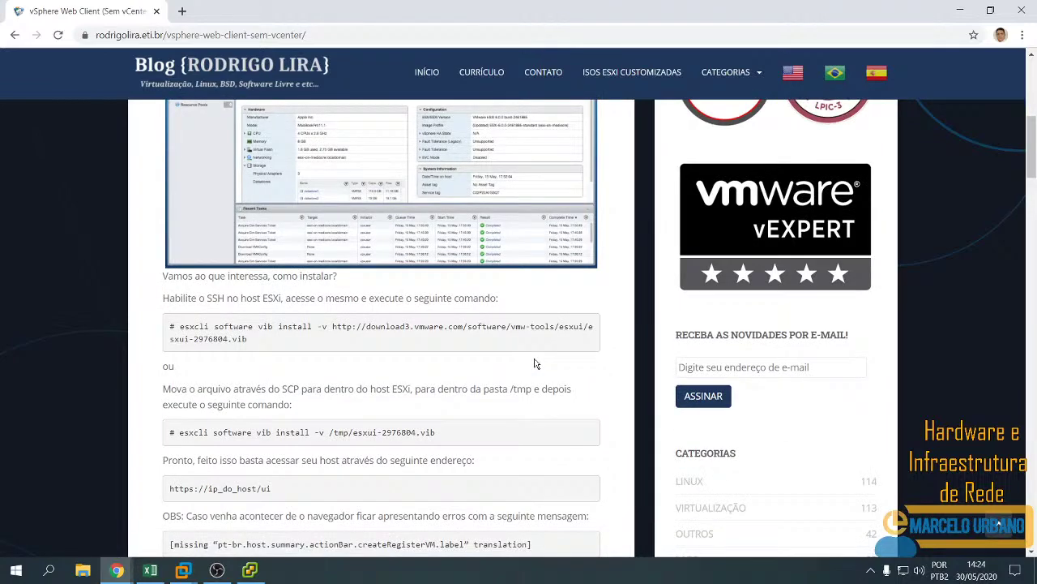
scroll(535, 364, "down", 1)
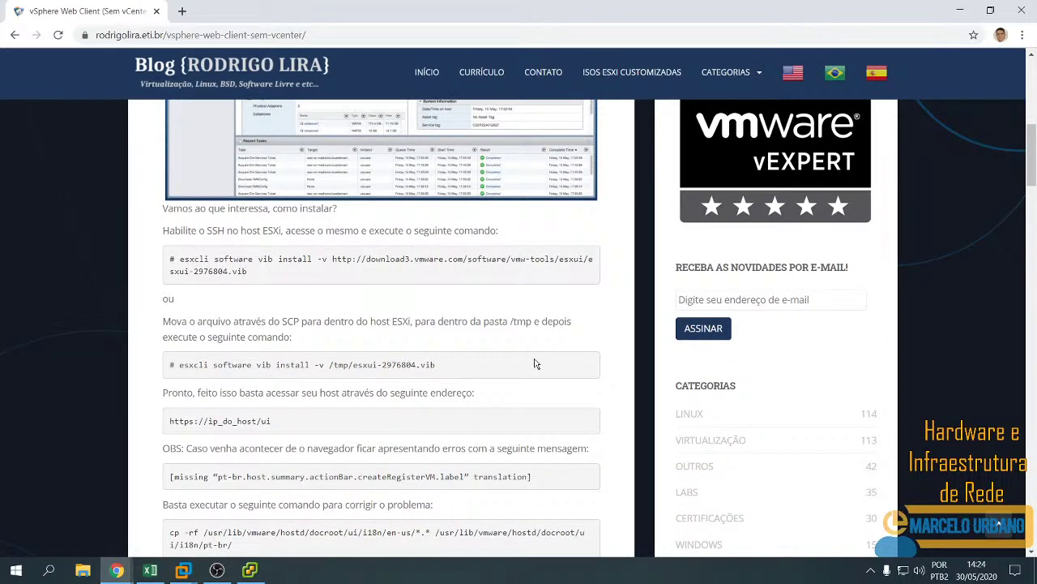
scroll(624, 332, "up", 5)
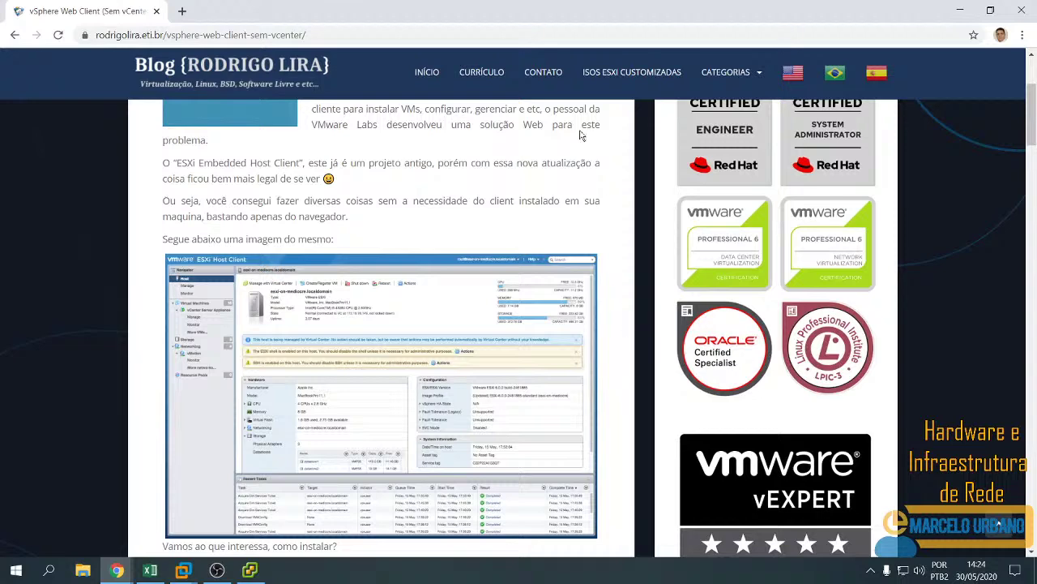
left_click(181, 12)
middle_click(127, 11)
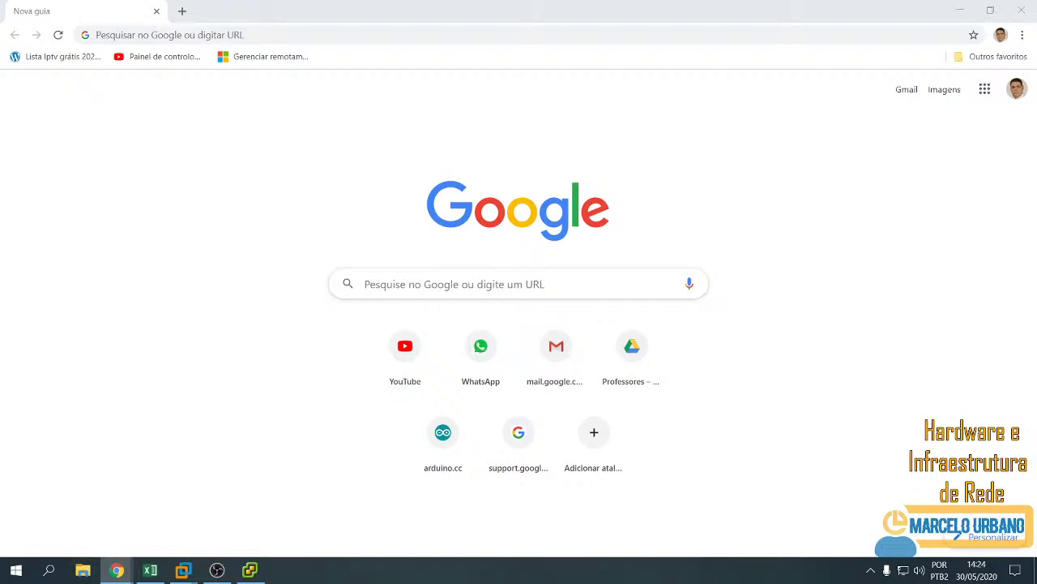
Step: Focus the Google search box on the fresh start page
left_click(379, 284)
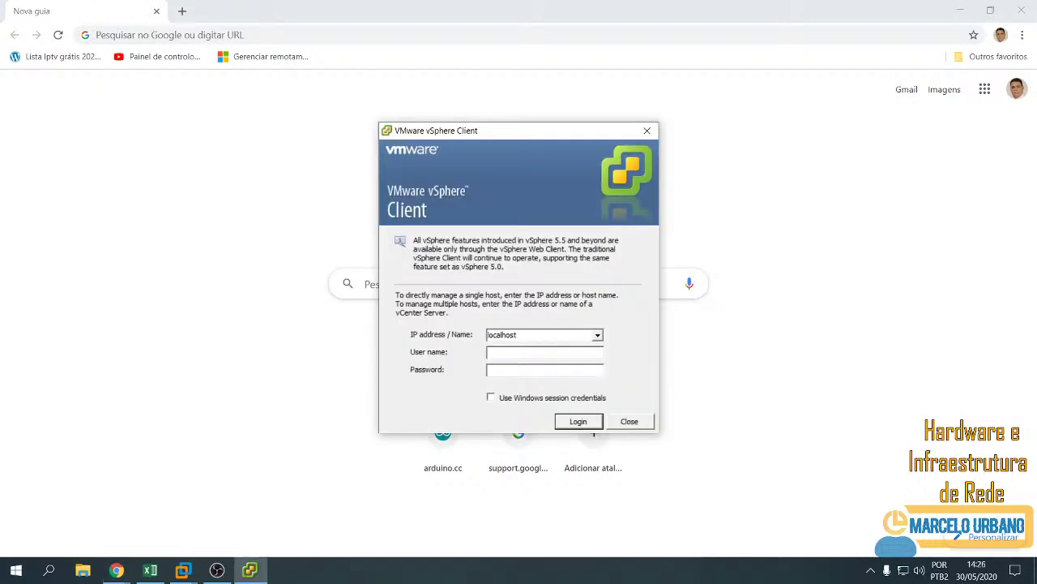
Step: Bring Google Chrome back in front of the vSphere Client login window
left_click(958, 11)
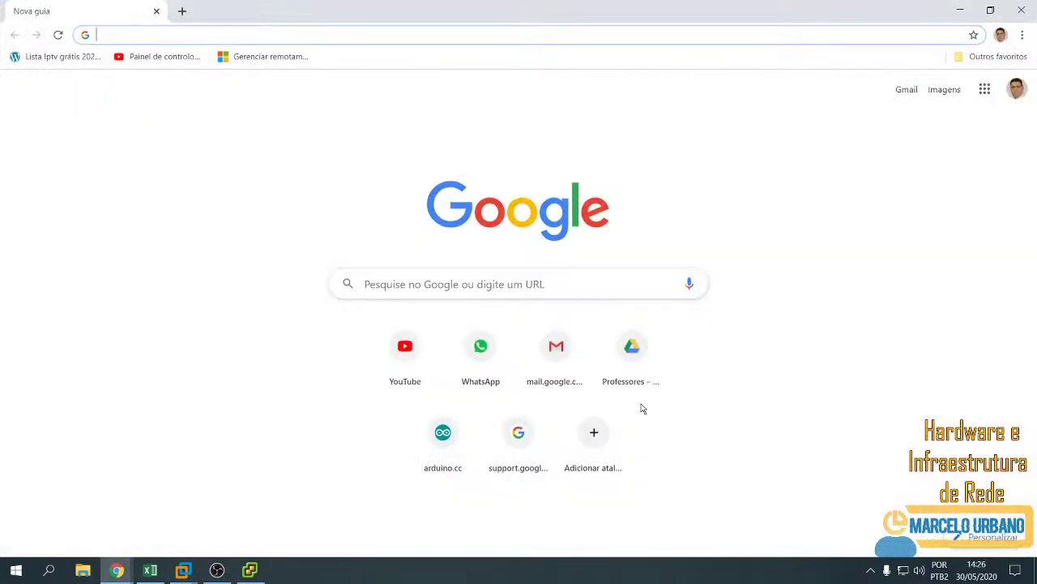
Step: Search Google for 'my vmware', then refine it to 'my vmware virtual machines'
left_click(333, 39)
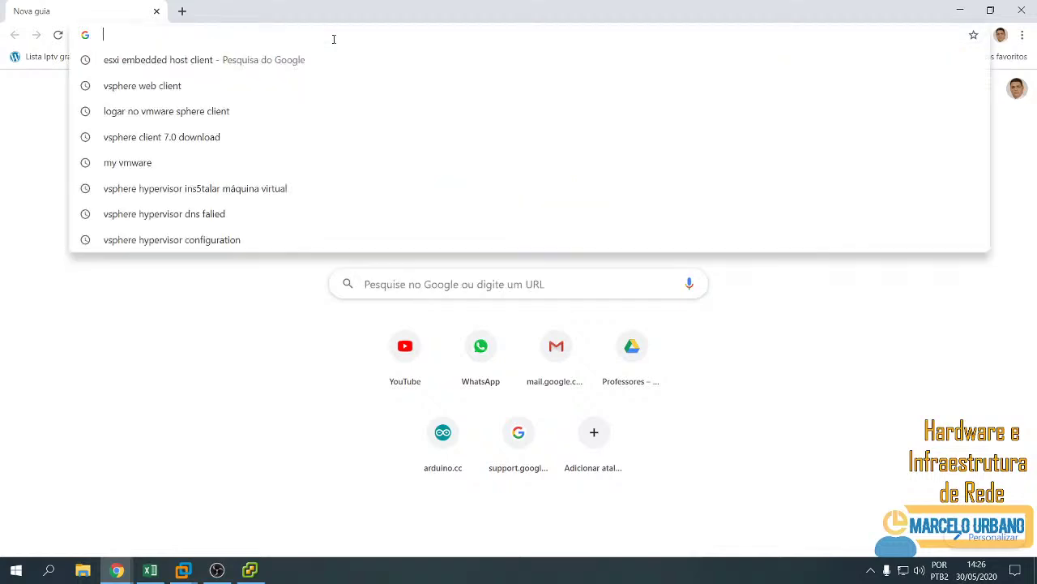
type("my")
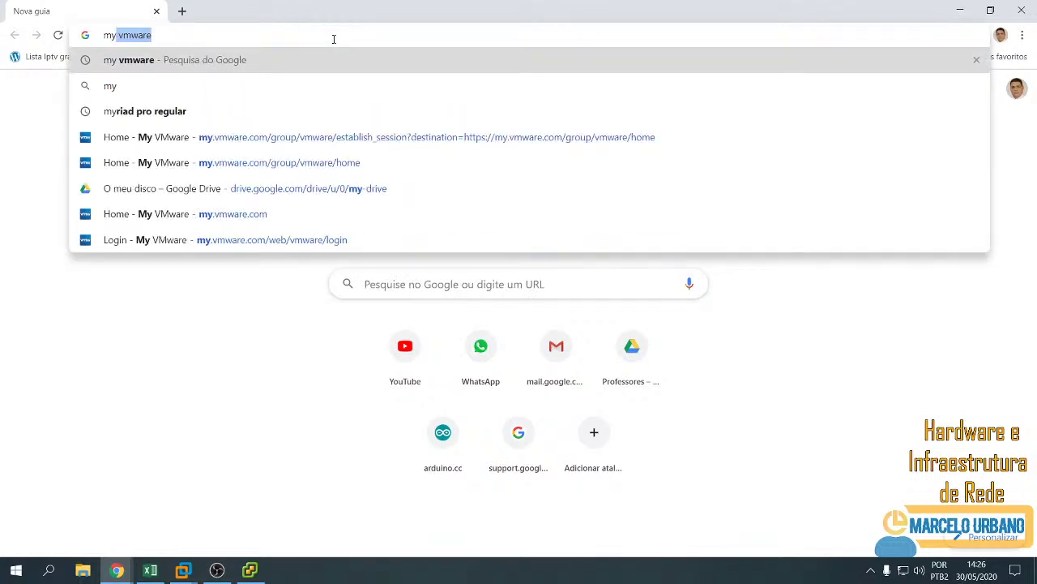
key("Return")
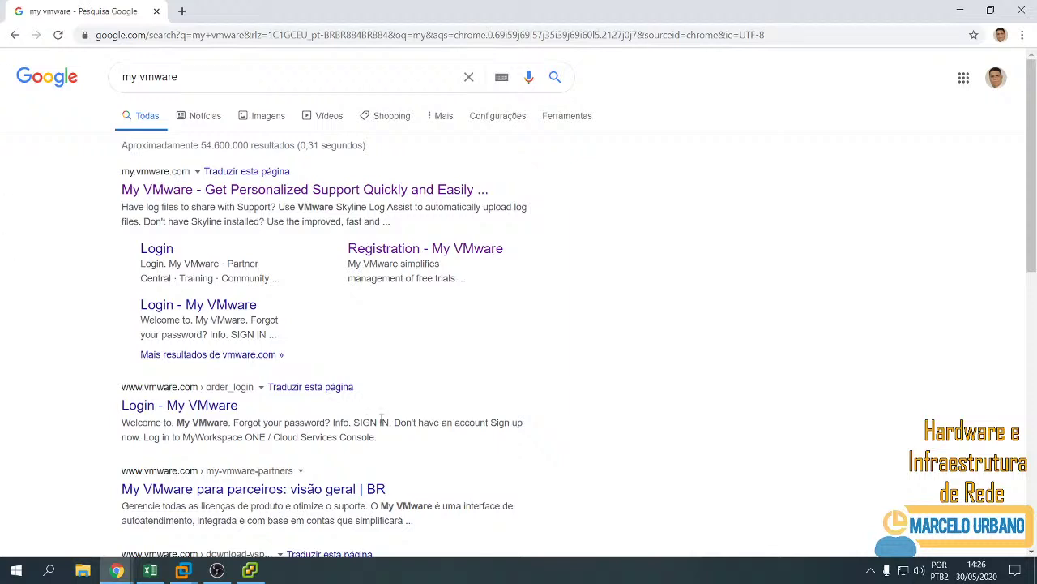
left_click(337, 83)
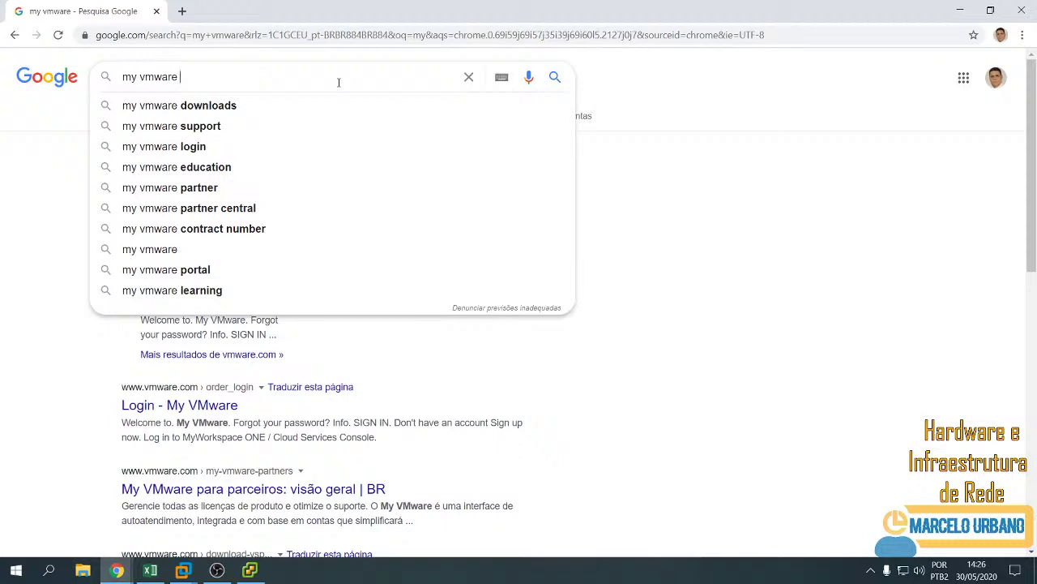
type("virtual")
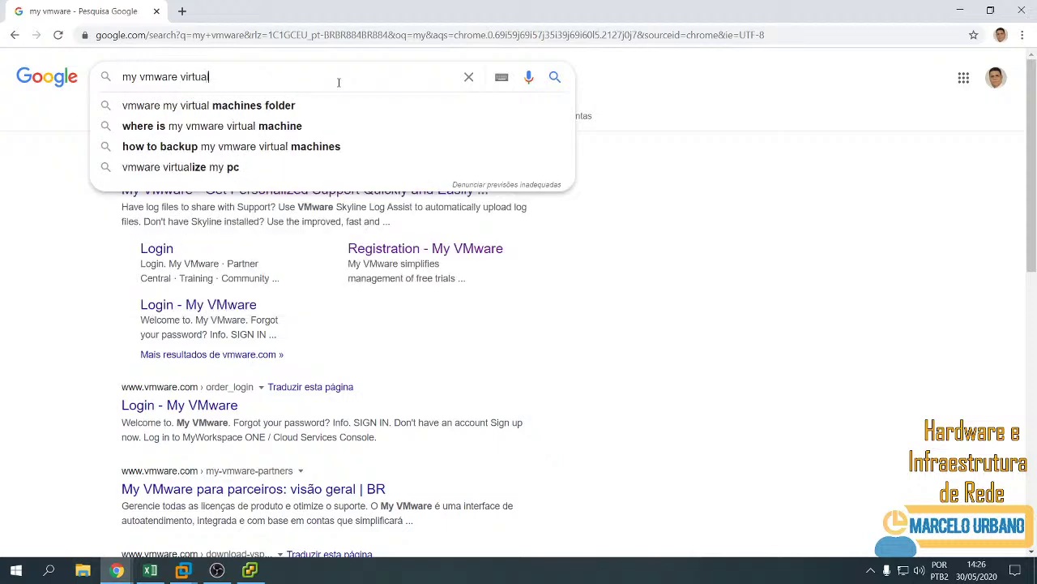
type(" machines")
key("Return")
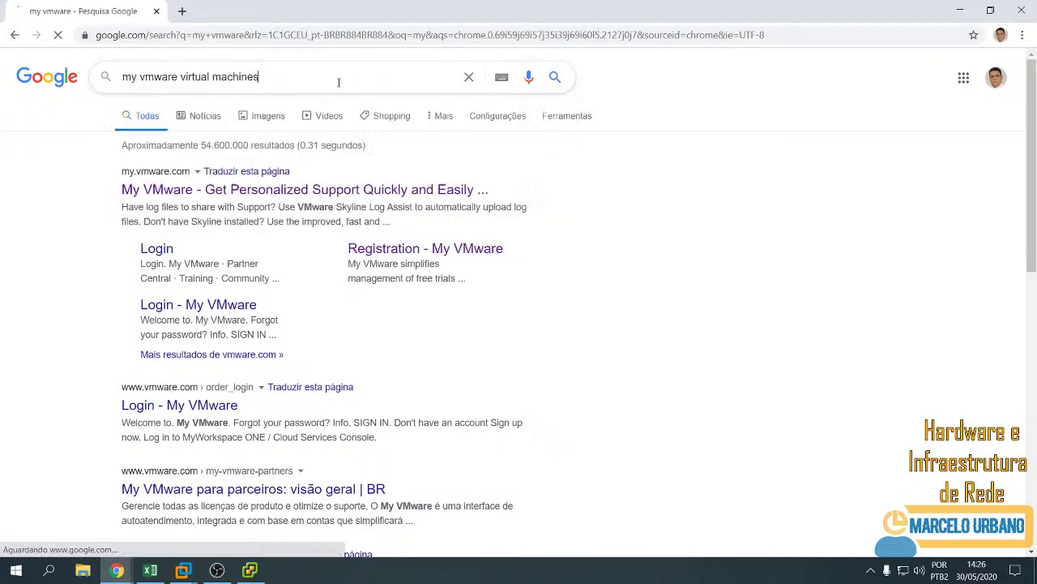
Step: Glance at the Setting Up a New Virtual Machine guide, then open the VMware – Official Site result
scroll(611, 245, "down", 4)
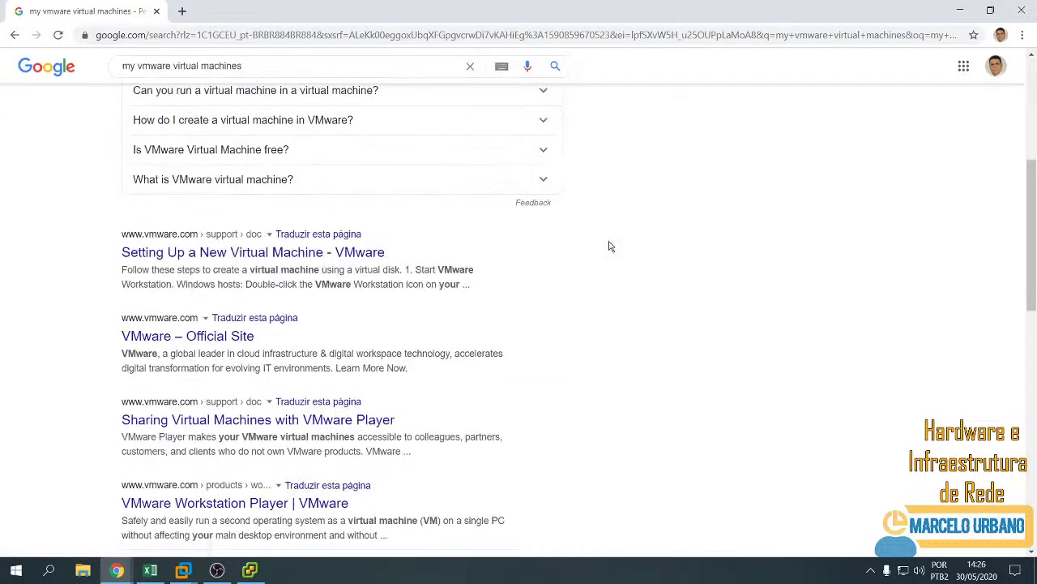
left_click(266, 253)
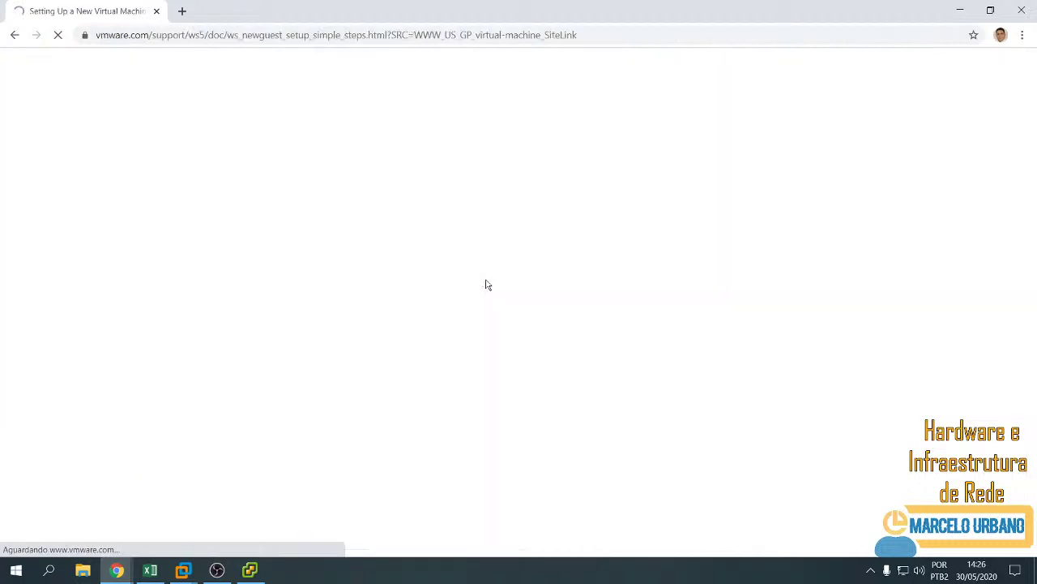
scroll(486, 283, "down", 5)
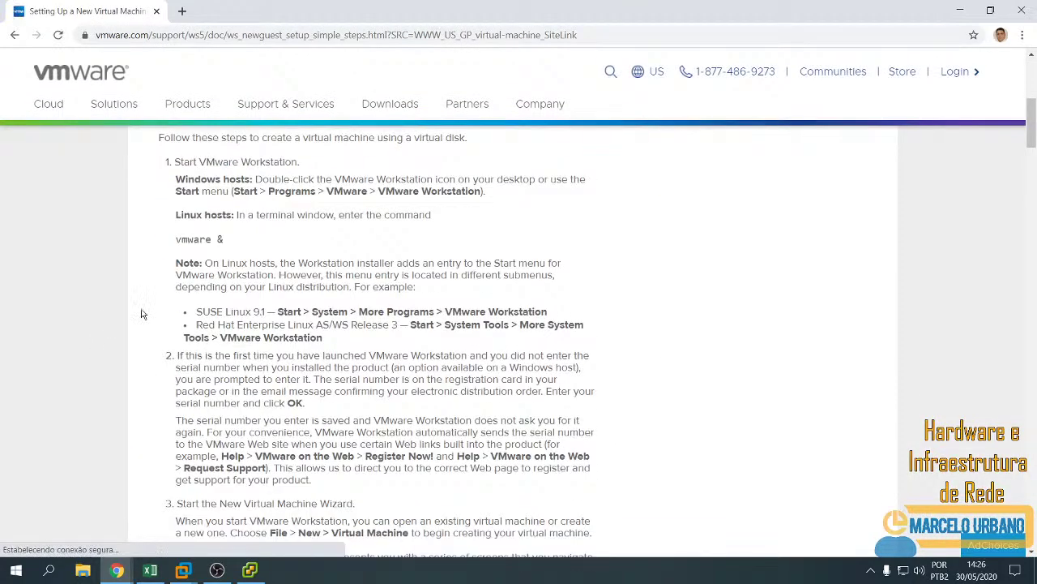
scroll(180, 313, "up", 3)
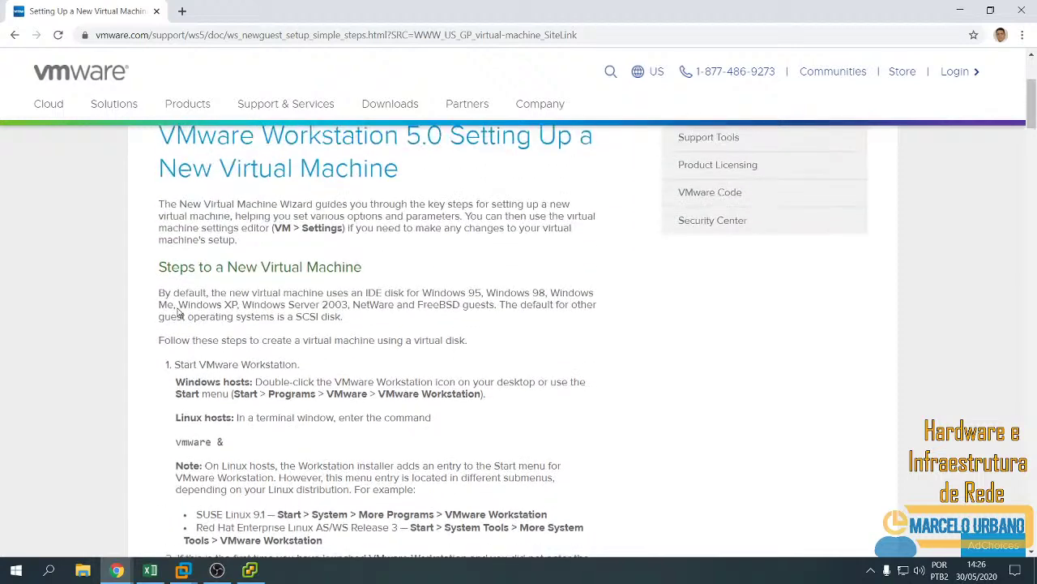
scroll(179, 309, "up", 3)
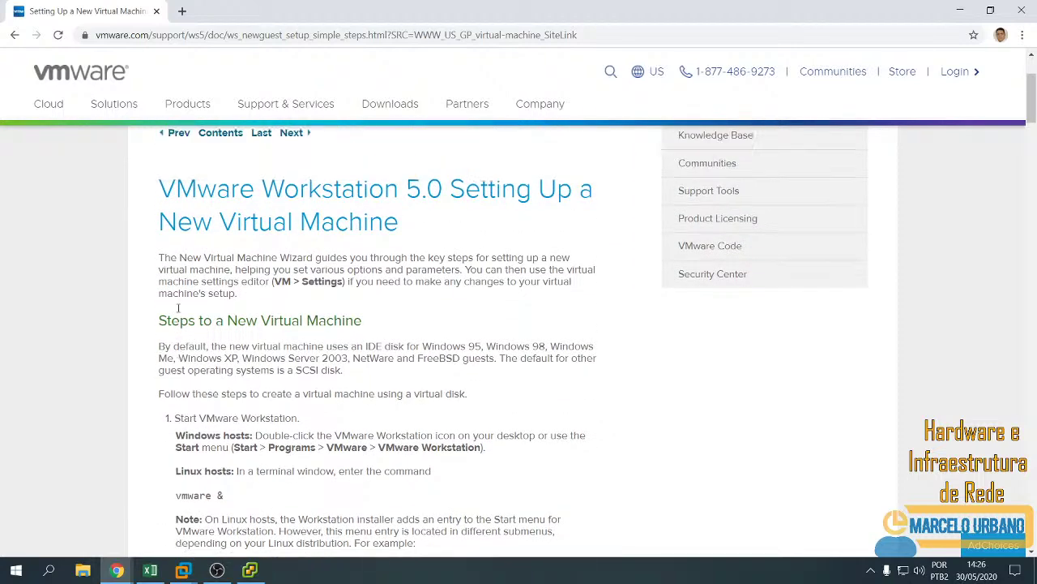
left_click(15, 34)
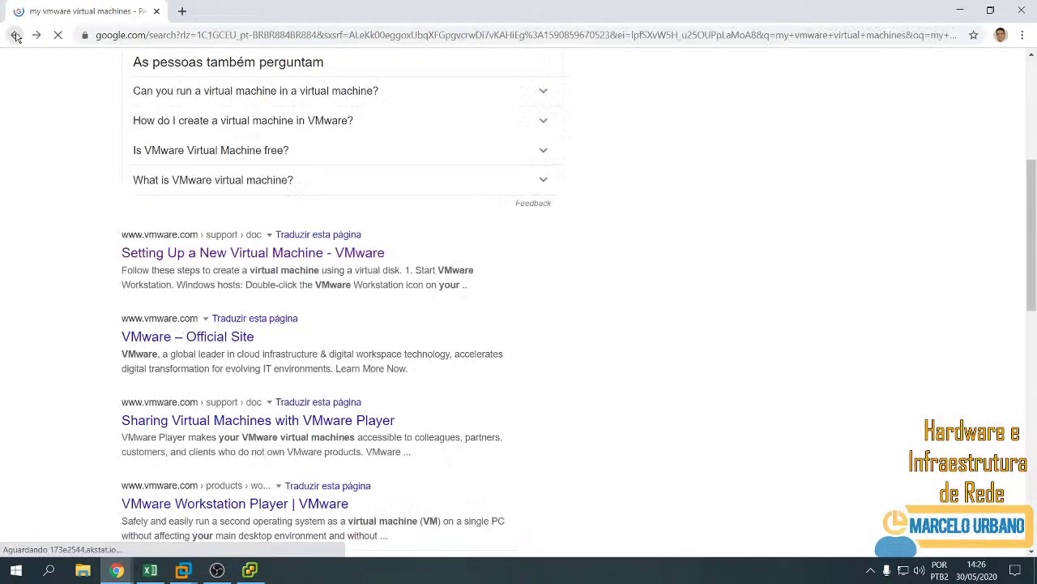
scroll(49, 203, "up", 4)
scroll(64, 250, "down", 5)
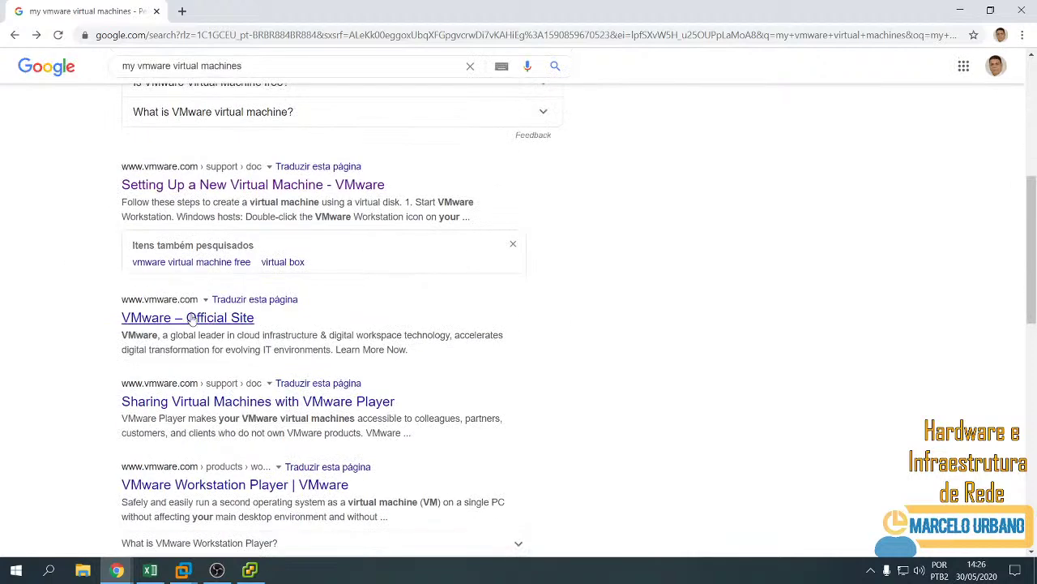
left_click(148, 322)
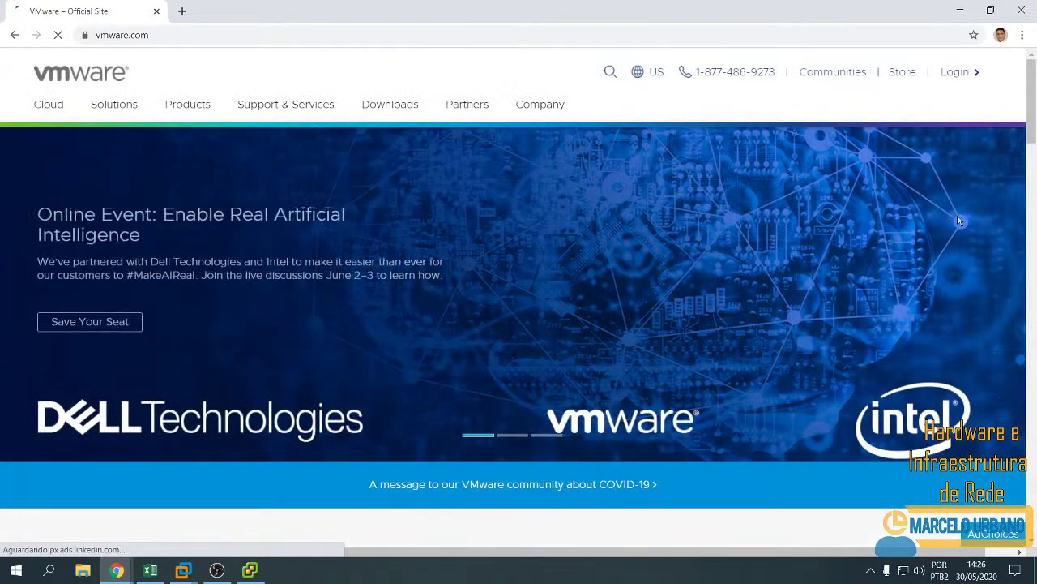
Step: Go to My VMware via Login, close the official site tab, and open the vSphere product page
left_click(955, 73)
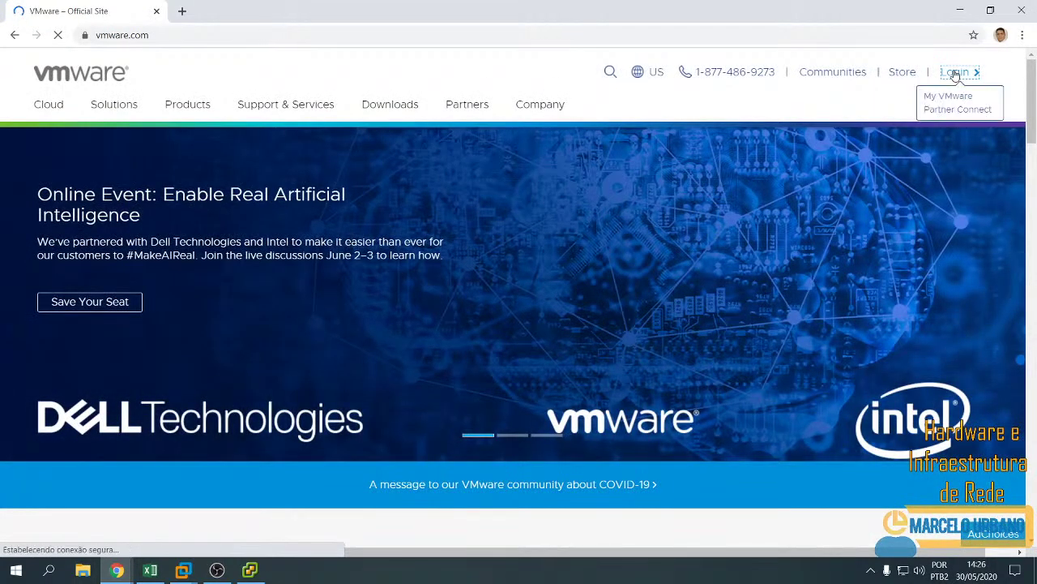
left_click(953, 97)
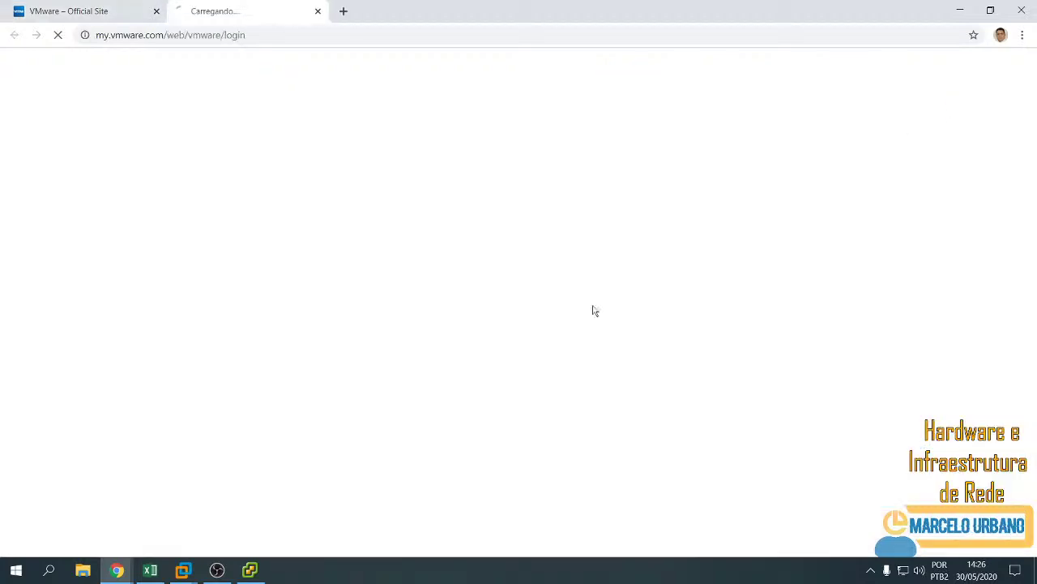
left_click(156, 11)
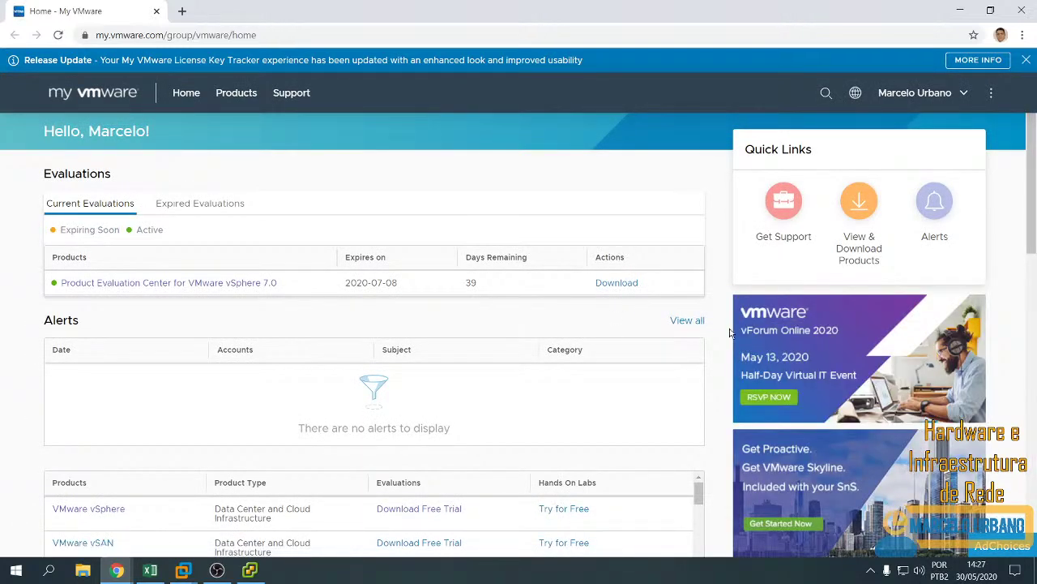
scroll(729, 332, "down", 1)
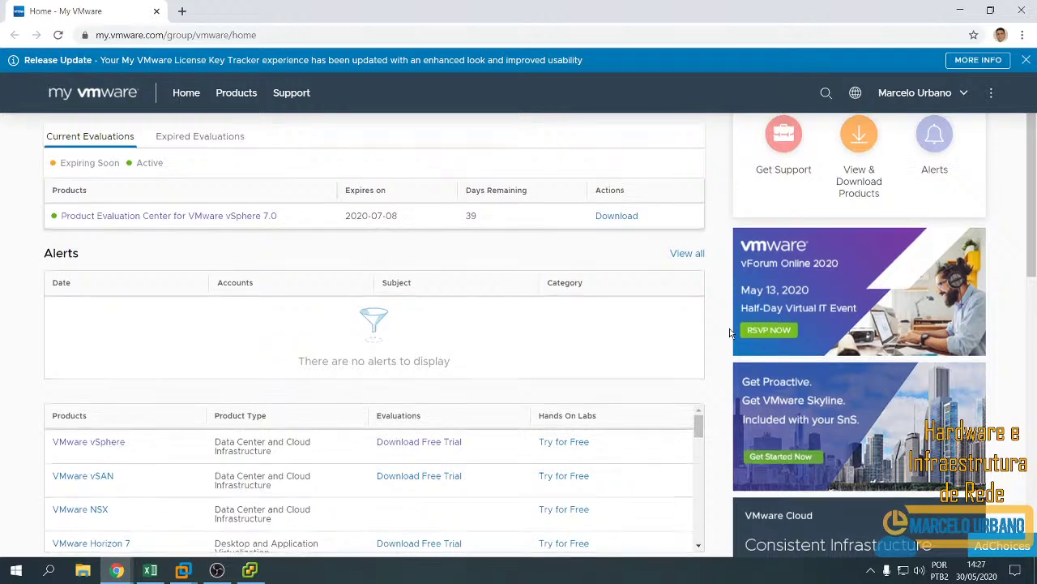
scroll(730, 332, "up", 1)
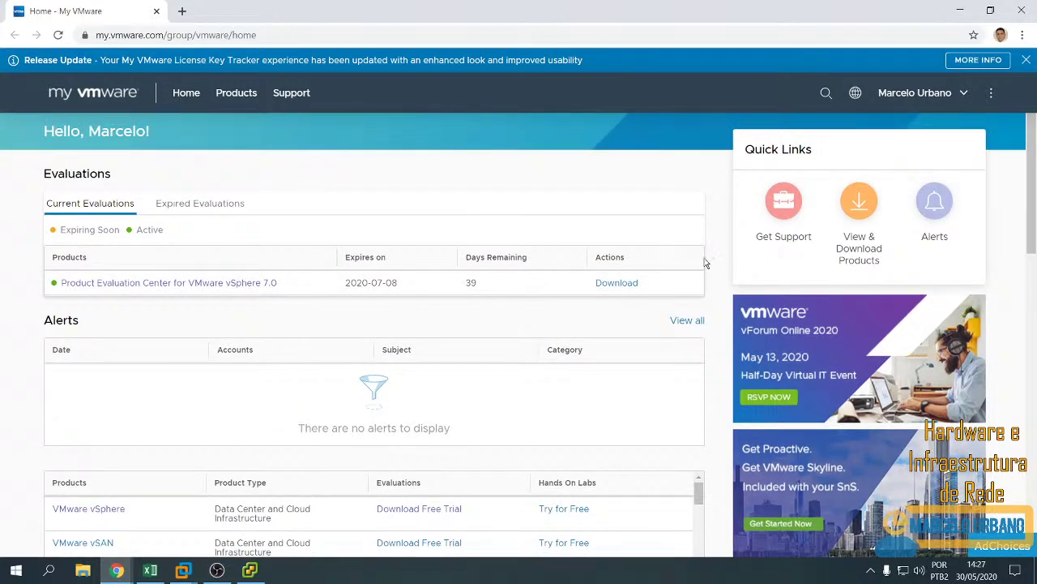
scroll(706, 262, "down", 3)
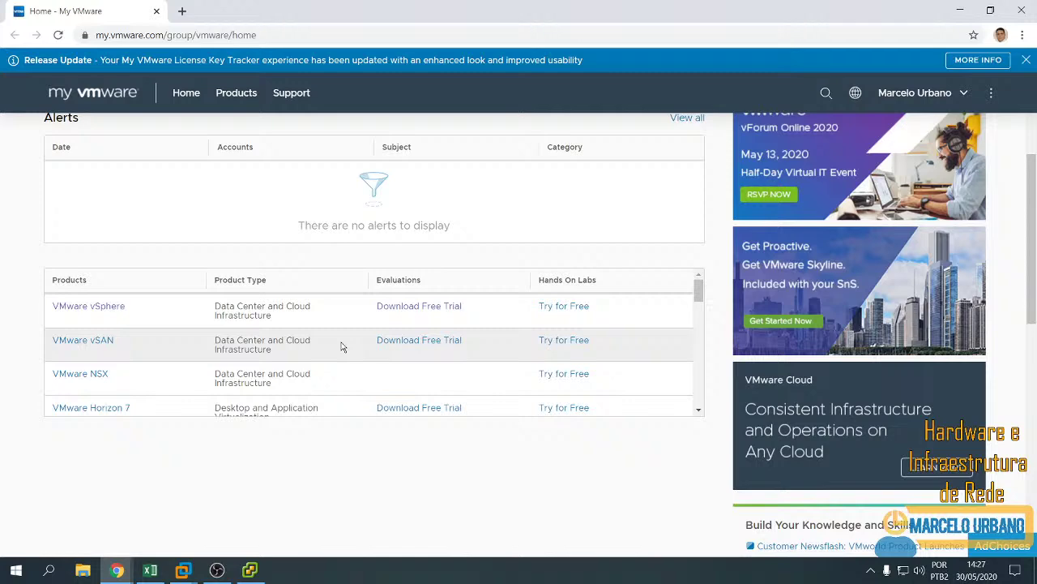
left_click(104, 309)
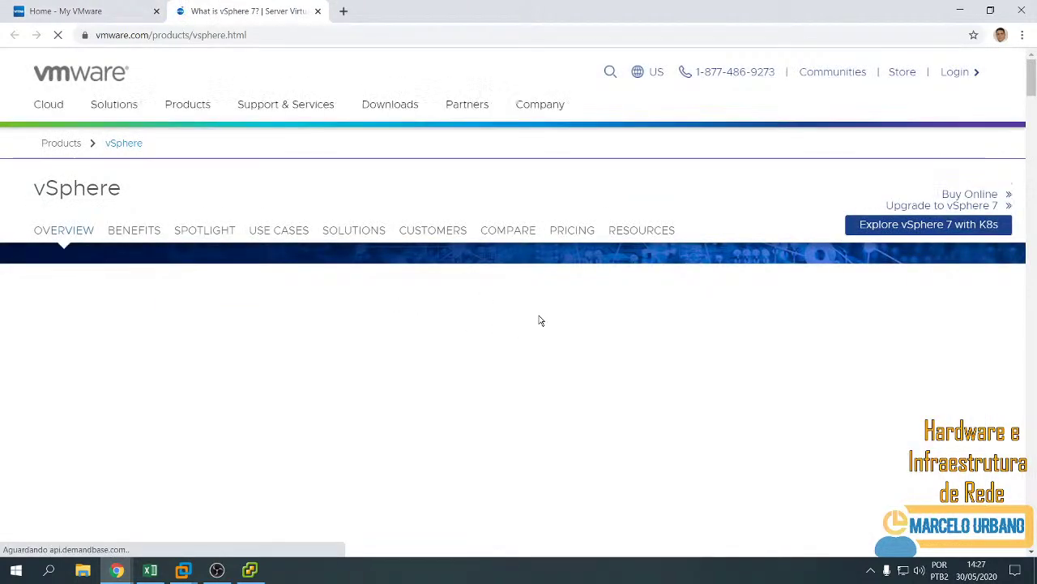
Step: From the vSphere product page, open the vSphere entry under Product Downloads
scroll(489, 320, "down", 2)
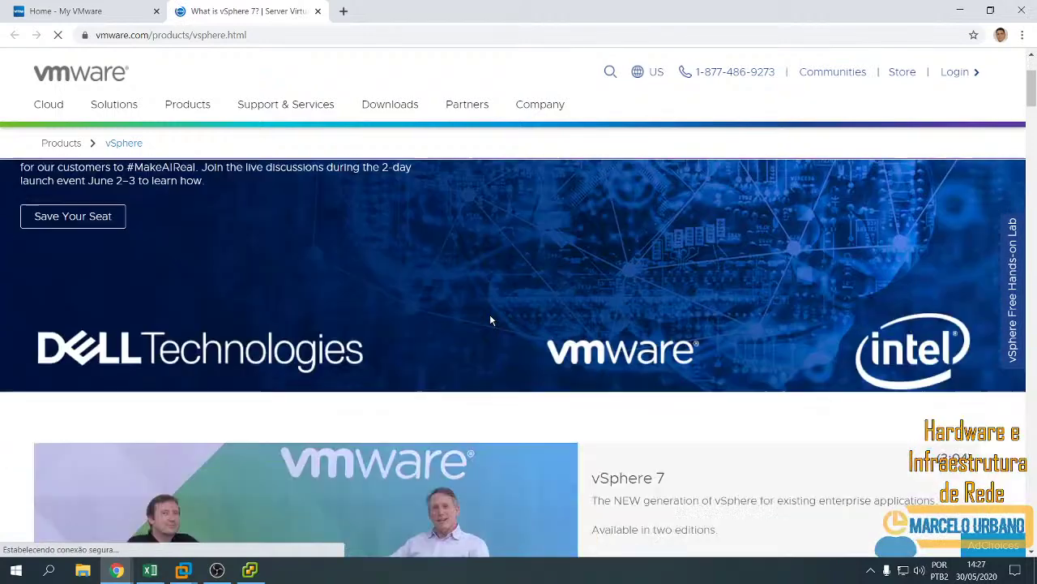
scroll(486, 308, "down", 6)
scroll(467, 240, "up", 4)
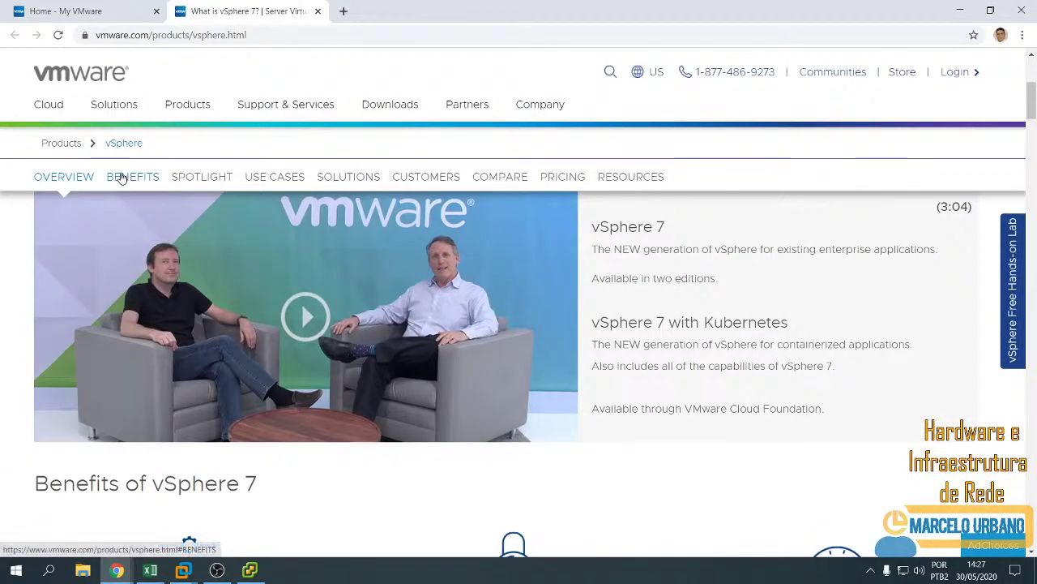
left_click(390, 110)
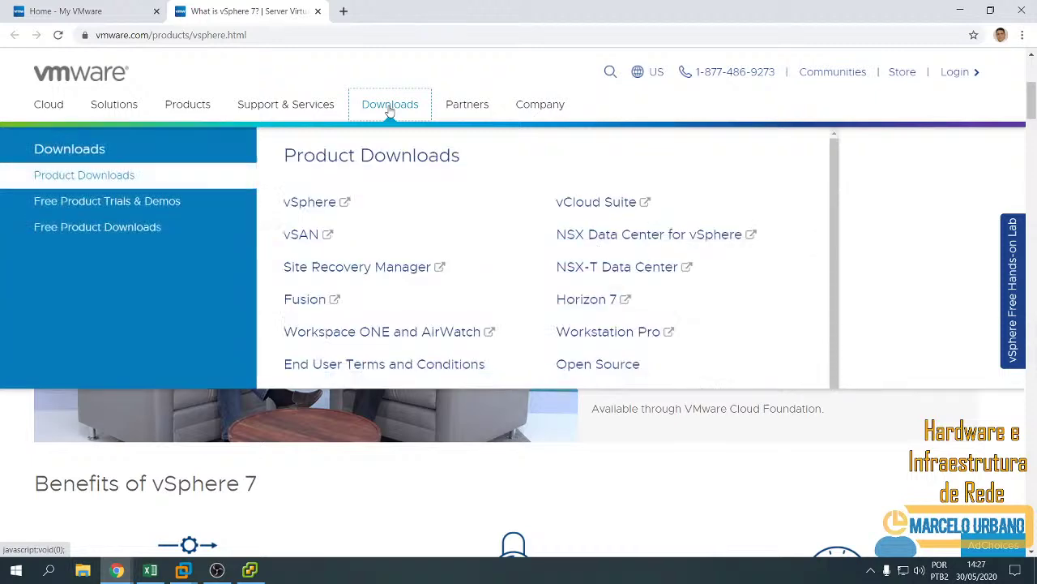
left_click(317, 201)
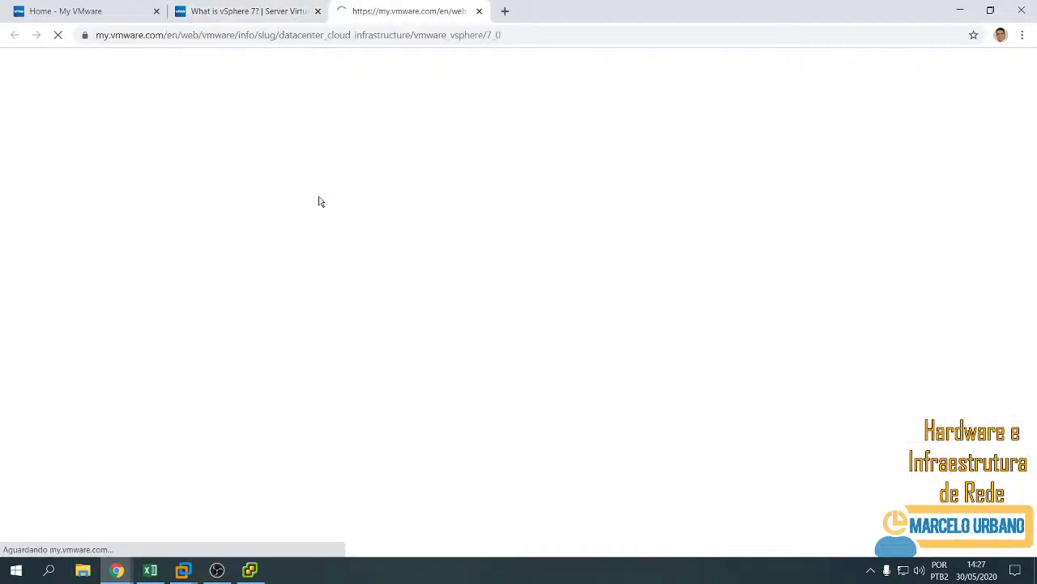
Step: Scroll the vSphere 7.0 downloads table and highlight vCenter in the Essentials row
scroll(167, 301, "down", 3)
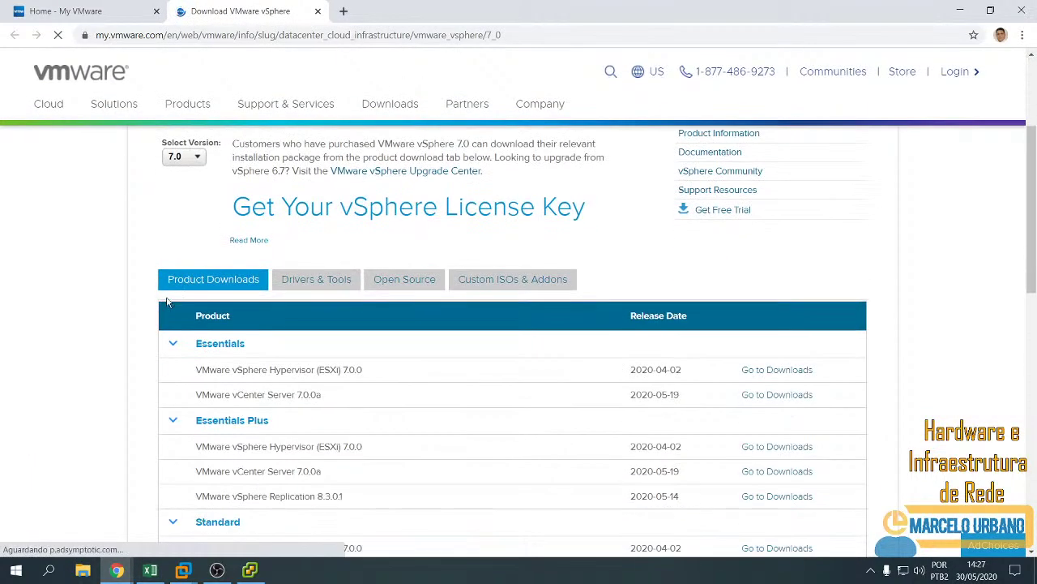
scroll(150, 310, "down", 1)
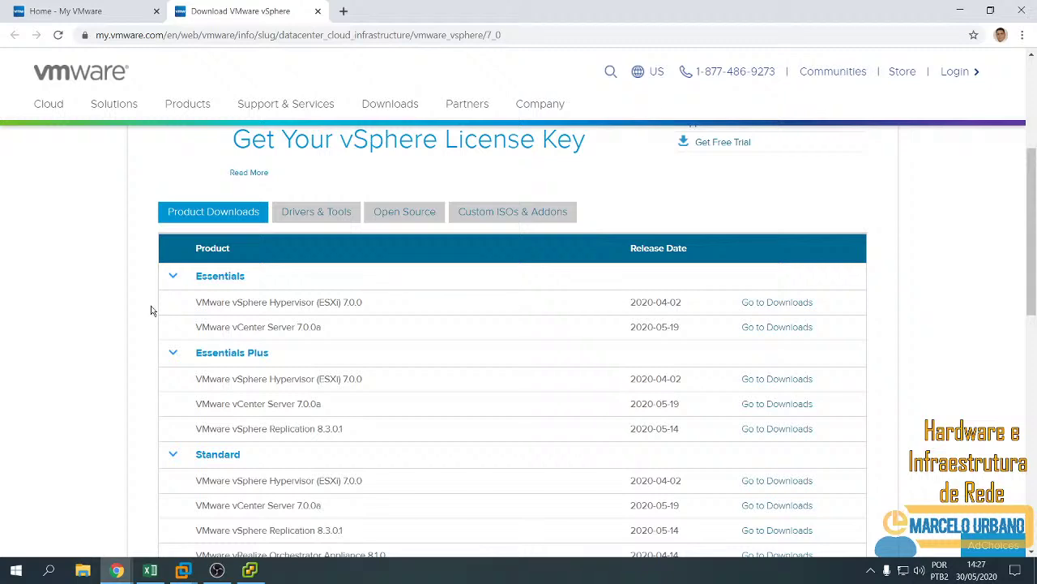
scroll(150, 311, "down", 1)
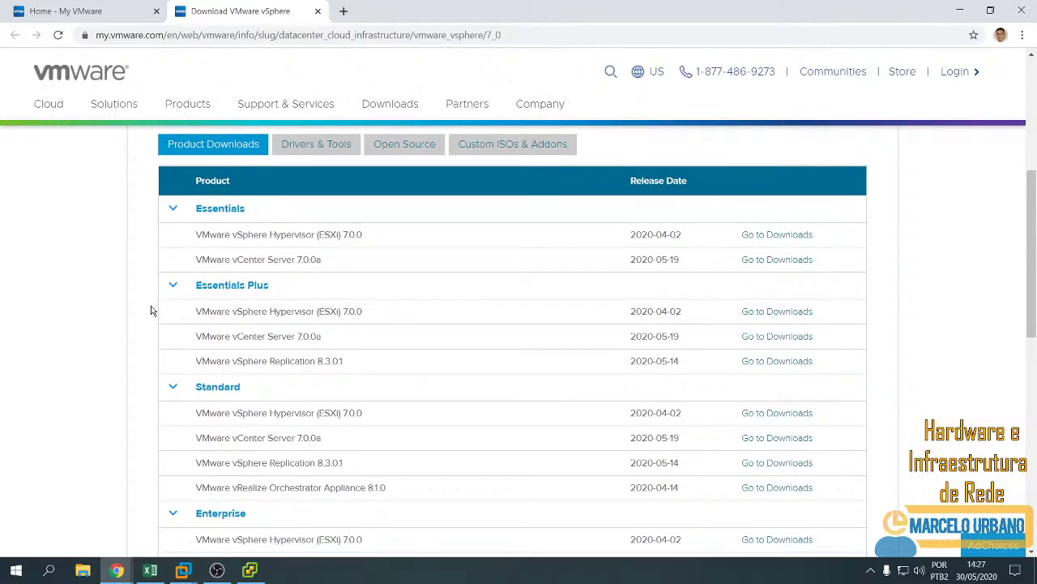
scroll(151, 311, "down", 1)
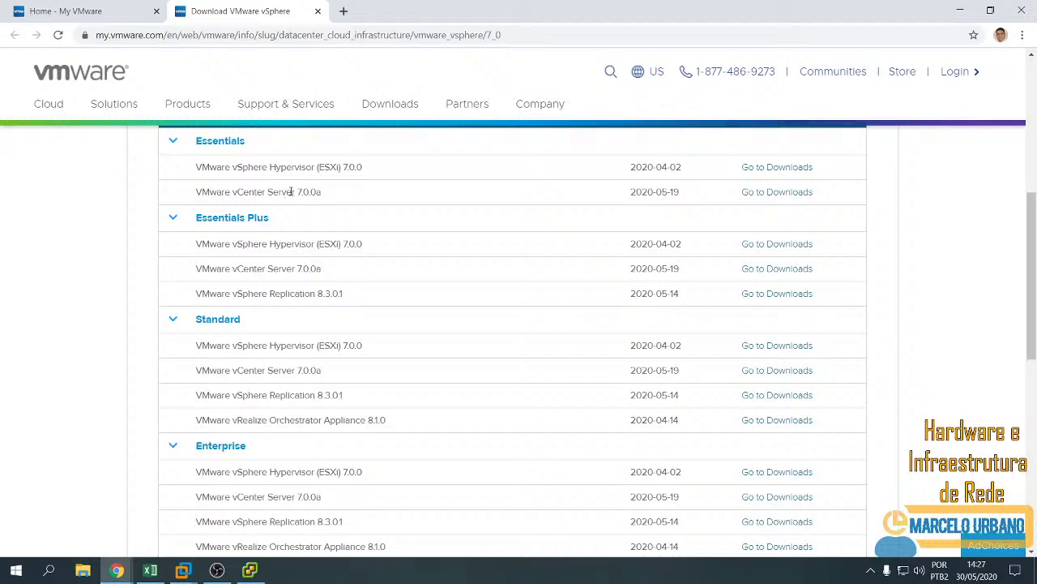
double_click(249, 192)
left_click(272, 192)
left_click(305, 188)
Step: Close the vSphere Client login window and bring the vSphere download page back in Chrome
left_click(960, 10)
left_click(953, 7)
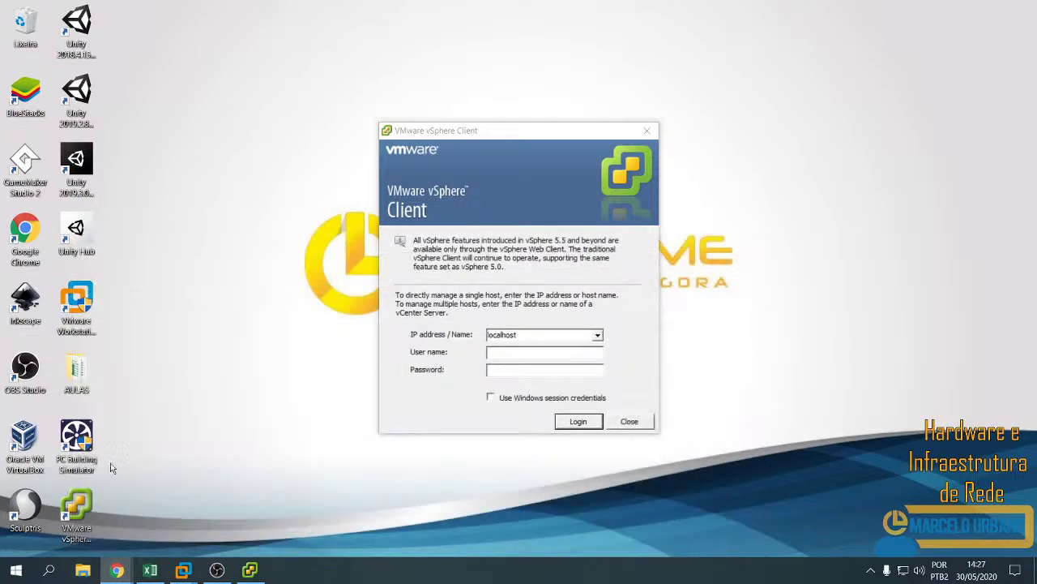
left_click(629, 422)
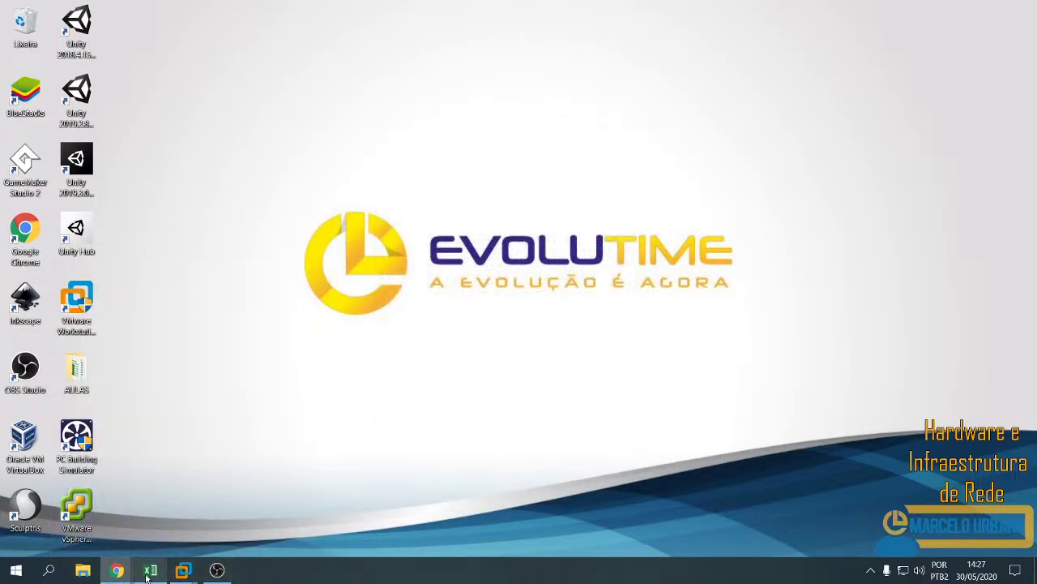
mouse_move(119, 573)
left_click(195, 517)
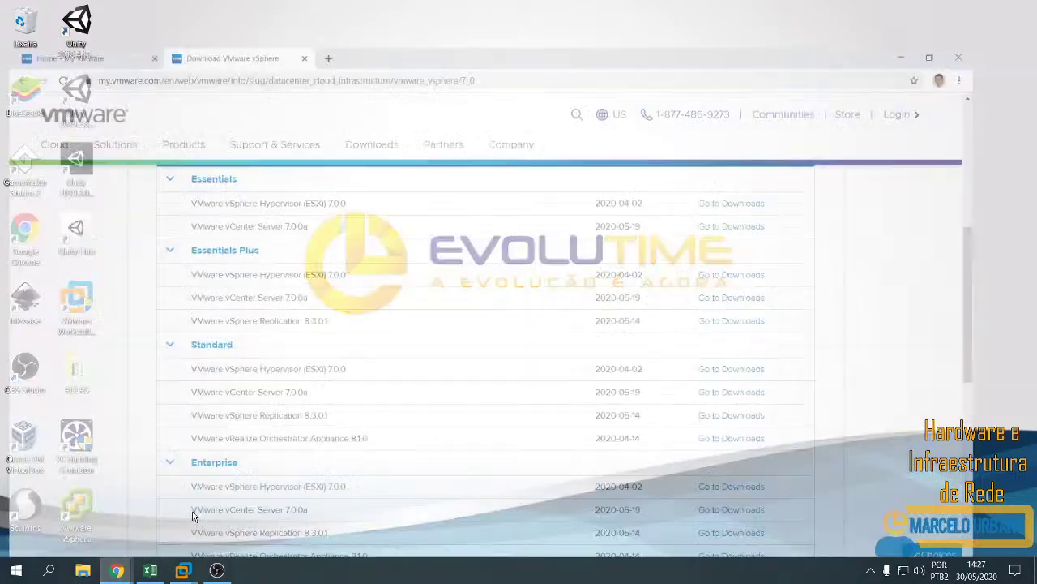
Step: Open Go to Downloads for VMware vCenter Server 7.0.0a
scroll(305, 280, "up", 1)
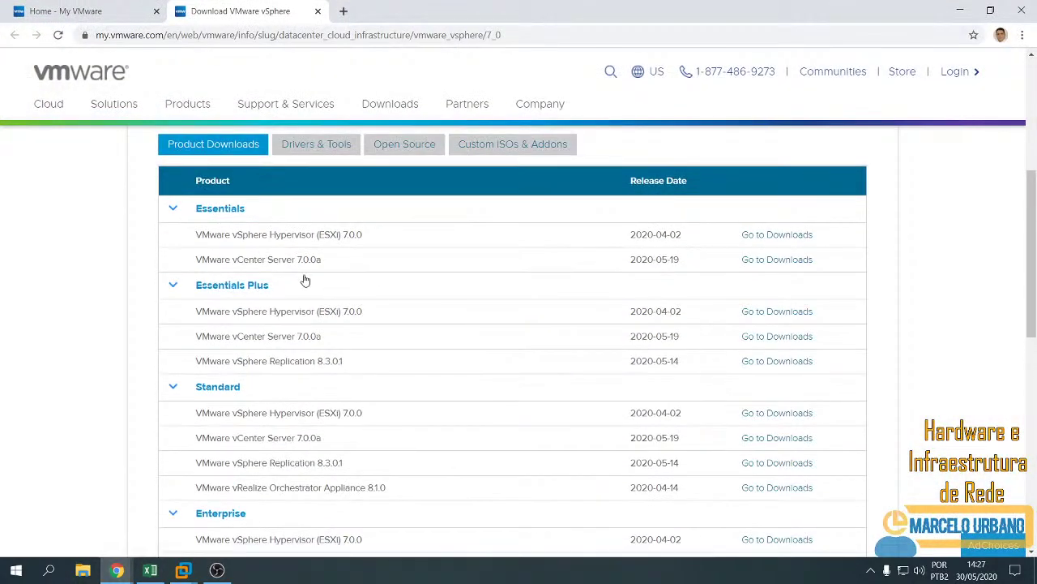
left_click(309, 259)
left_click(309, 260)
left_click(309, 259)
left_click(309, 260)
left_click(308, 259)
left_click(309, 260)
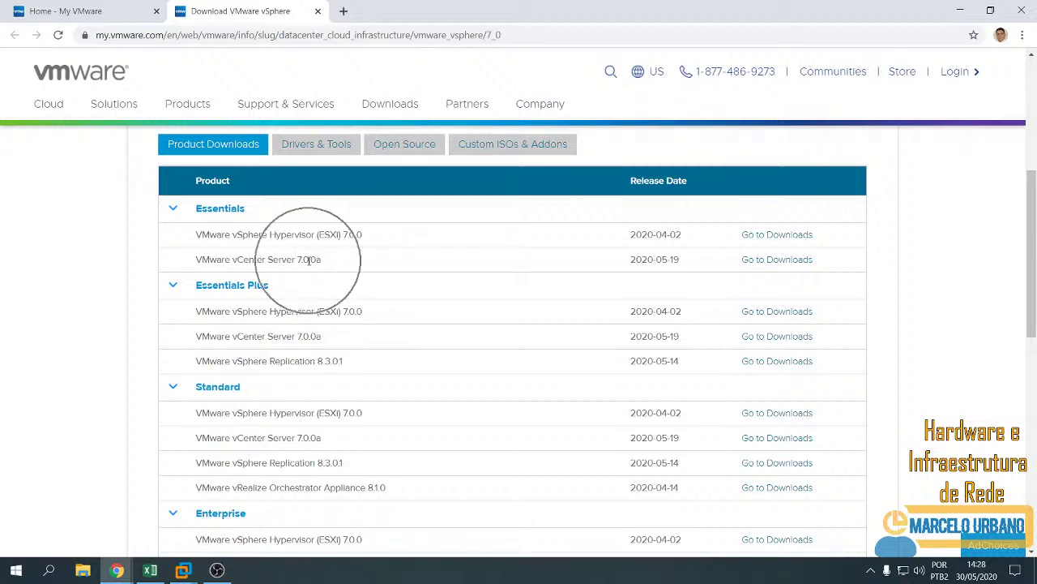
left_click(796, 261)
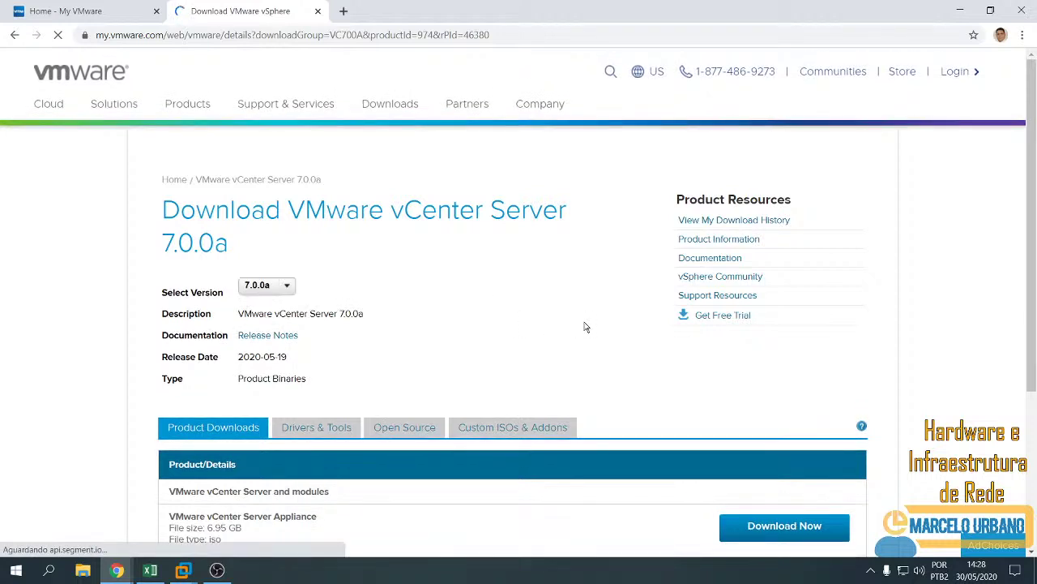
Step: Inspect the vCenter appliance file details, noting its 6.95 GB size, then return to the product list
scroll(638, 338, "down", 1)
scroll(638, 338, "down", 1)
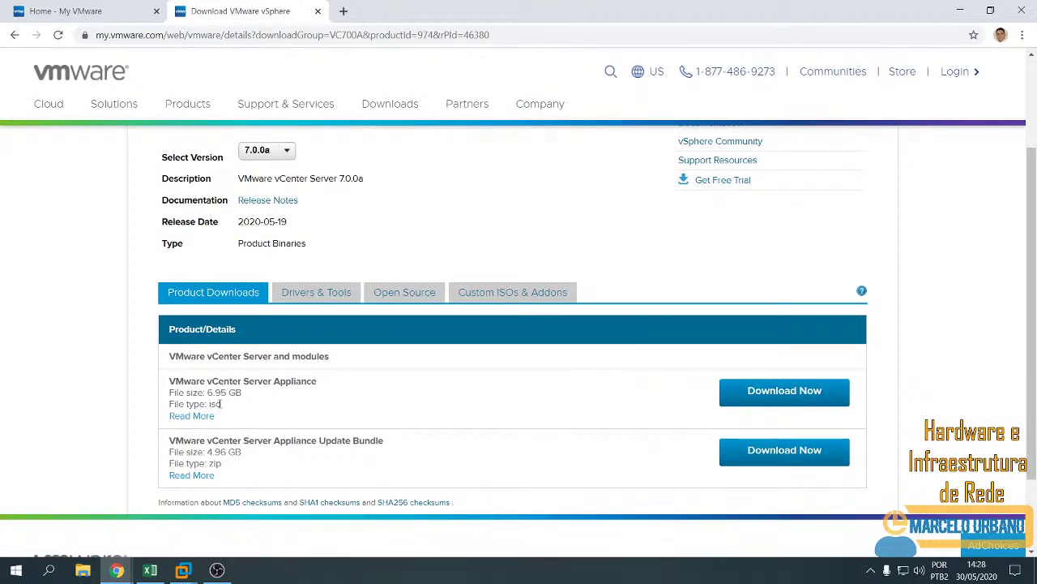
left_click_drag(229, 407, 158, 386)
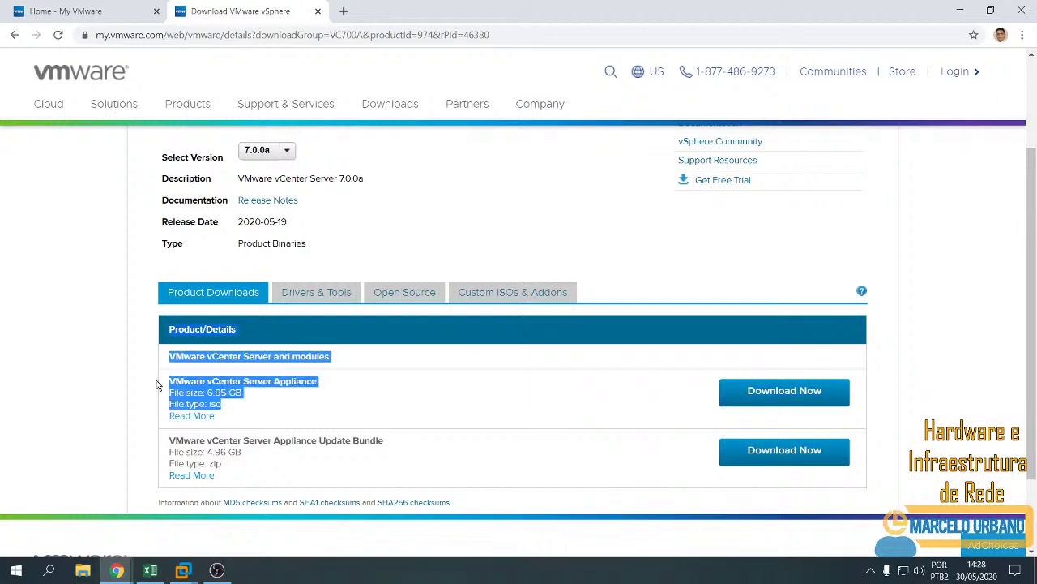
left_click(303, 426)
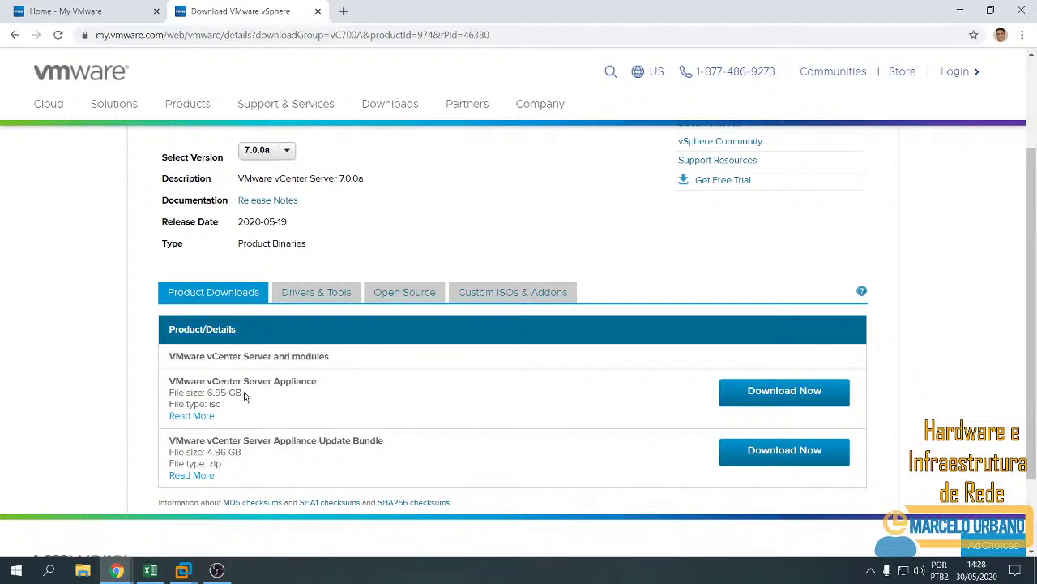
left_click_drag(242, 393, 213, 394)
left_click(17, 35)
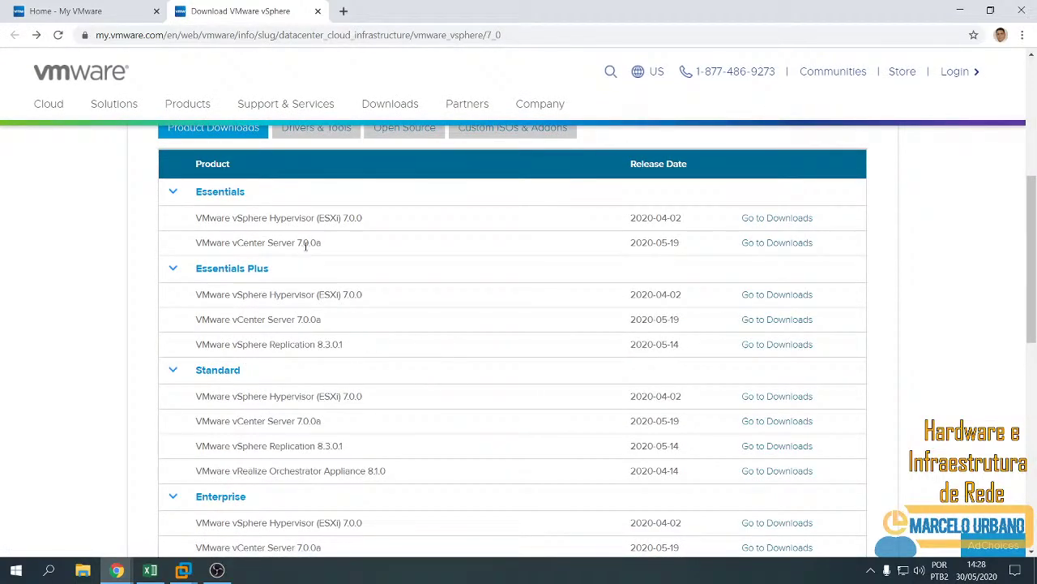
Step: Reopen the vCenter Server 7.0.0a downloads page after closing a duplicate tab
middle_click(777, 248)
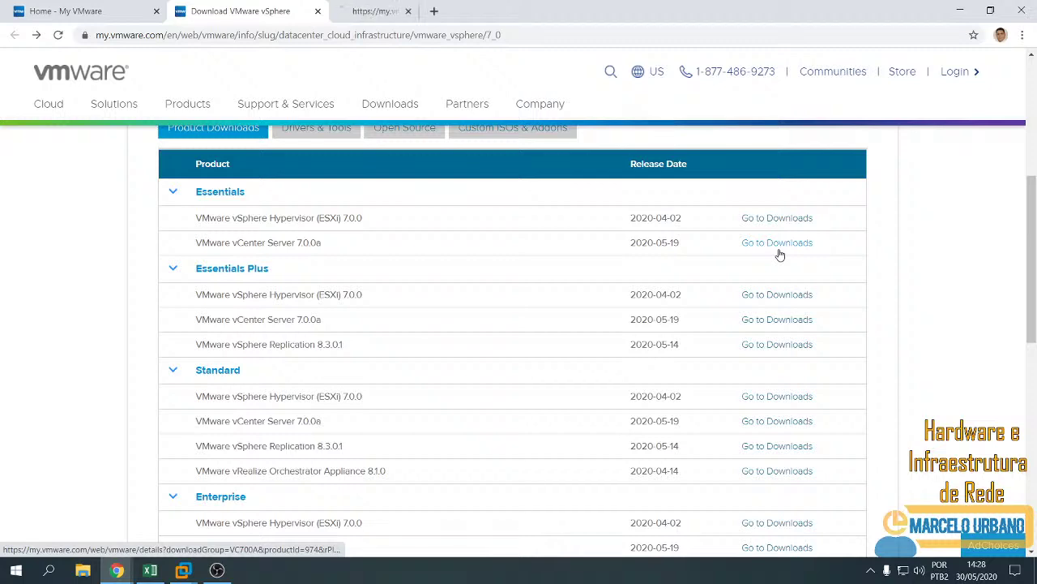
left_click(440, 9)
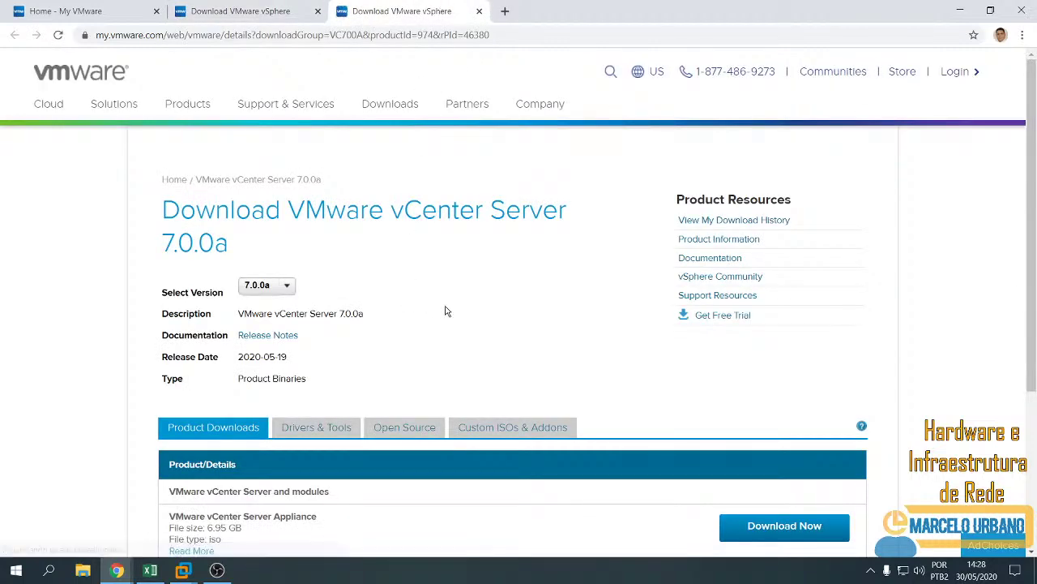
scroll(537, 328, "down", 1)
scroll(537, 328, "down", 2)
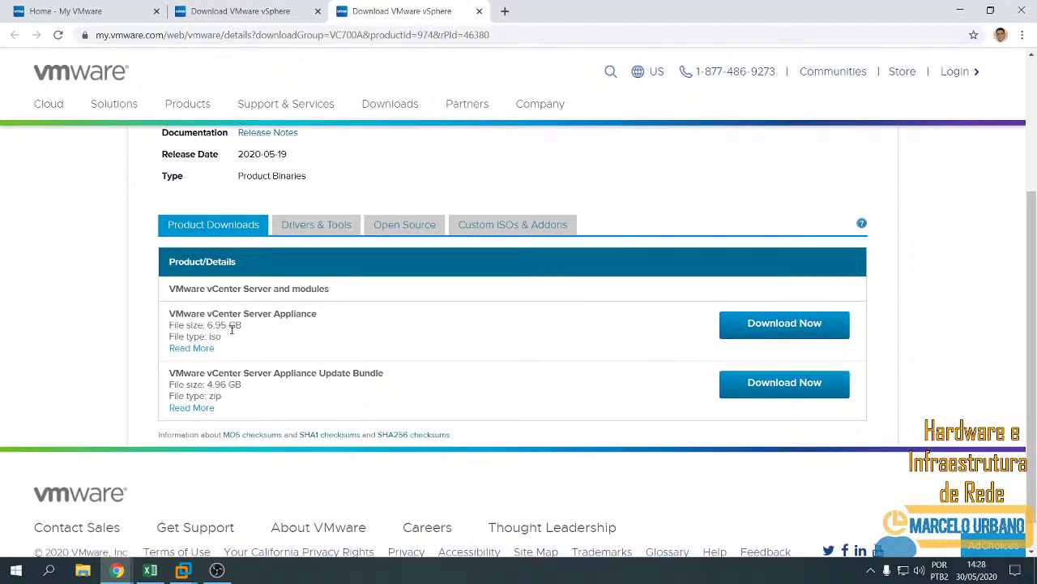
left_click(479, 10)
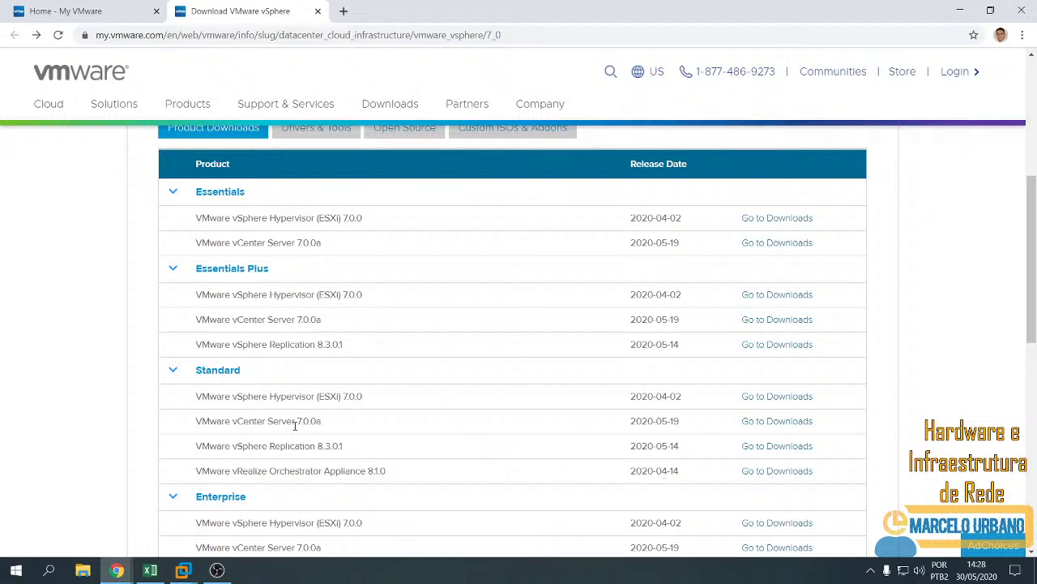
left_click(776, 421)
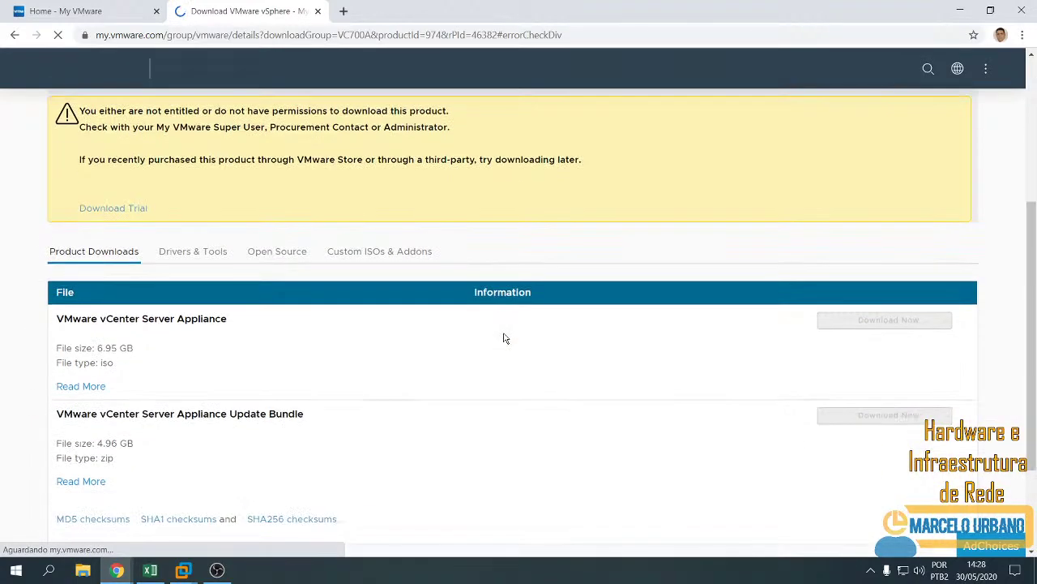
Step: Go back from the download error to the vSphere product list in My VMware
scroll(503, 338, "down", 2)
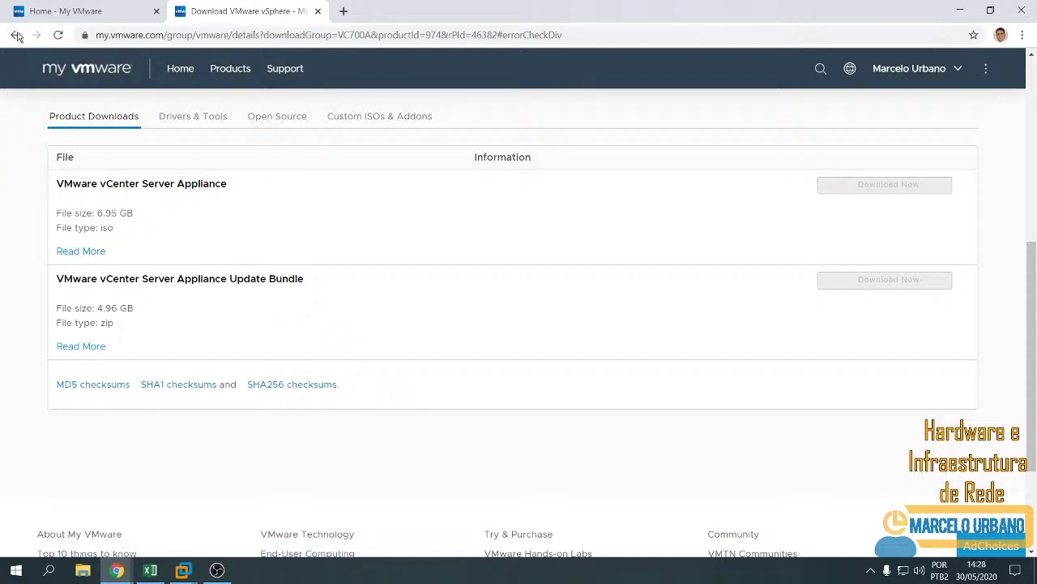
left_click(15, 35)
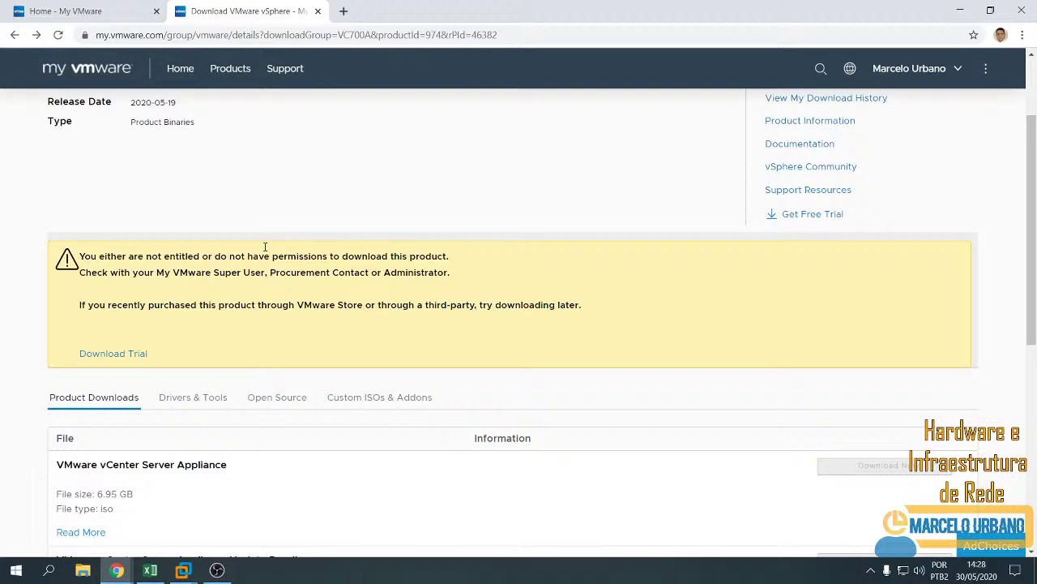
left_click(14, 36)
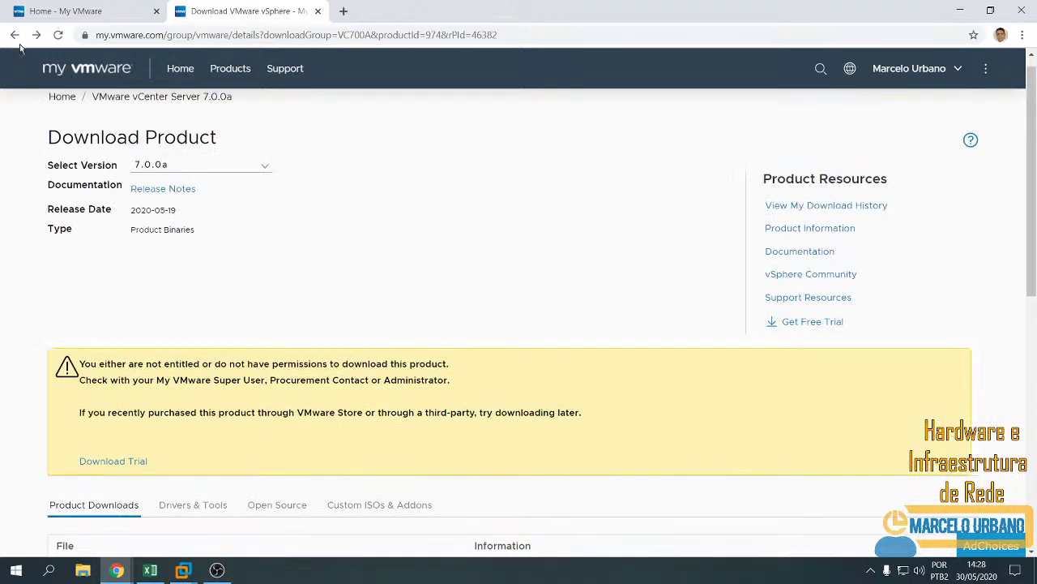
left_click(6, 37)
scroll(410, 357, "down", 6)
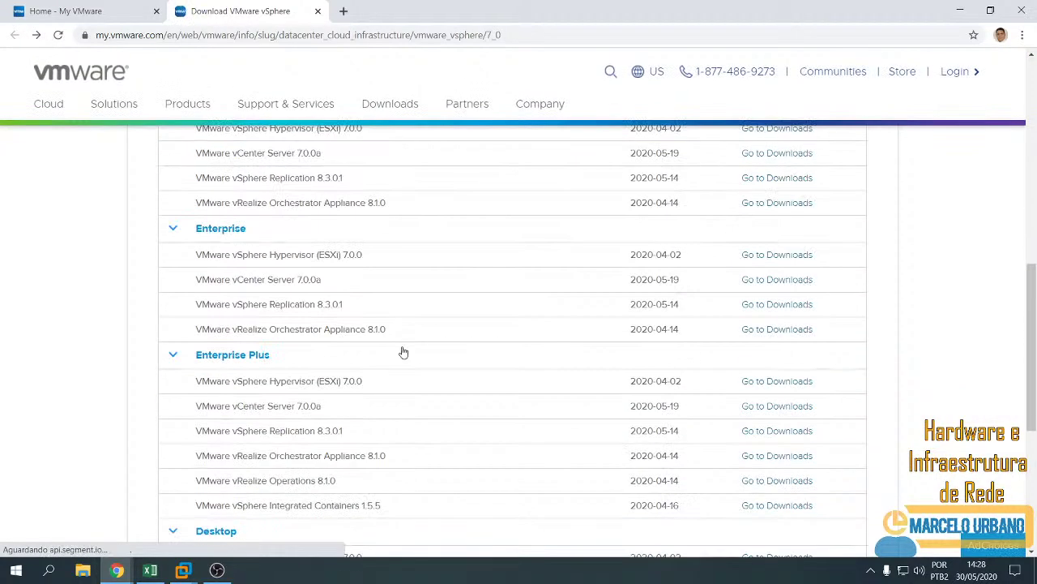
scroll(404, 351, "up", 3)
scroll(404, 351, "up", 3)
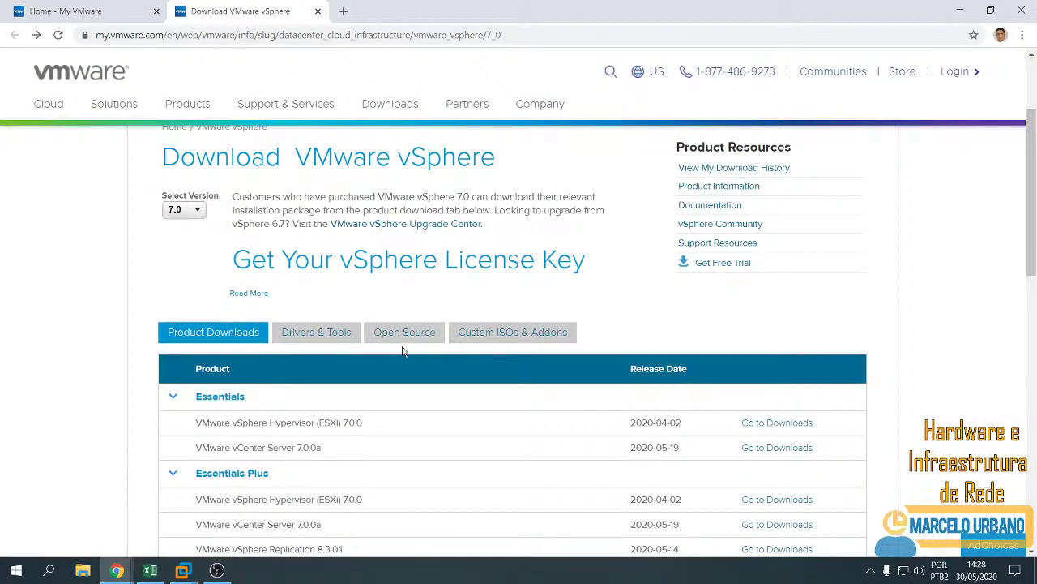
scroll(656, 348, "up", 2)
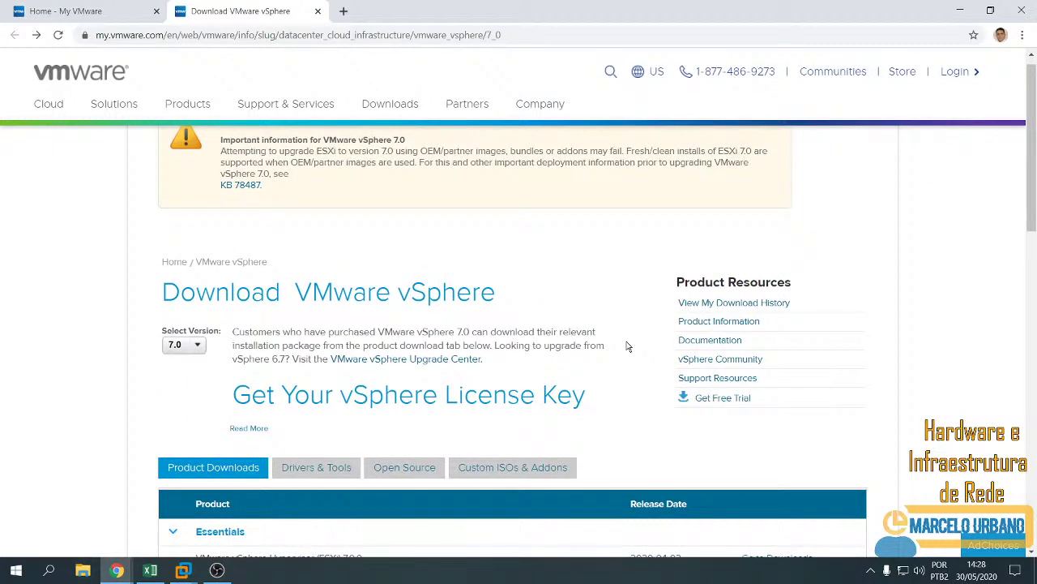
scroll(626, 346, "up", 1)
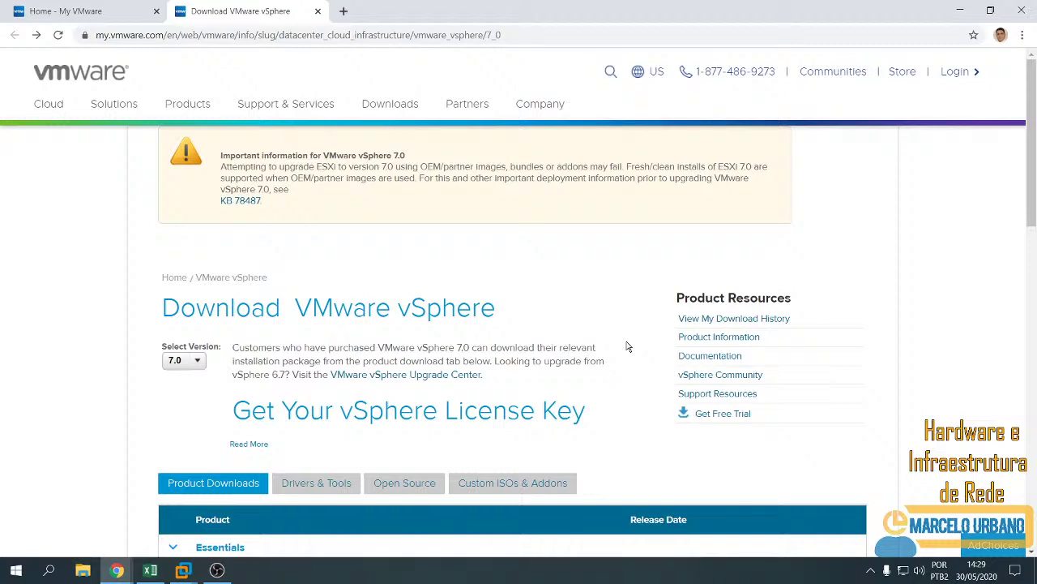
scroll(627, 347, "down", 6)
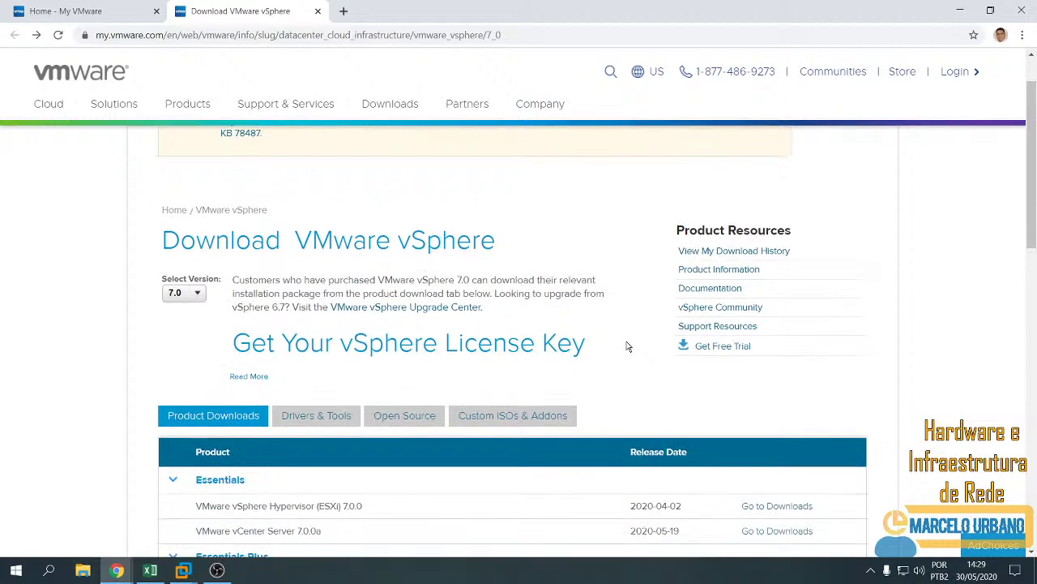
scroll(627, 346, "down", 3)
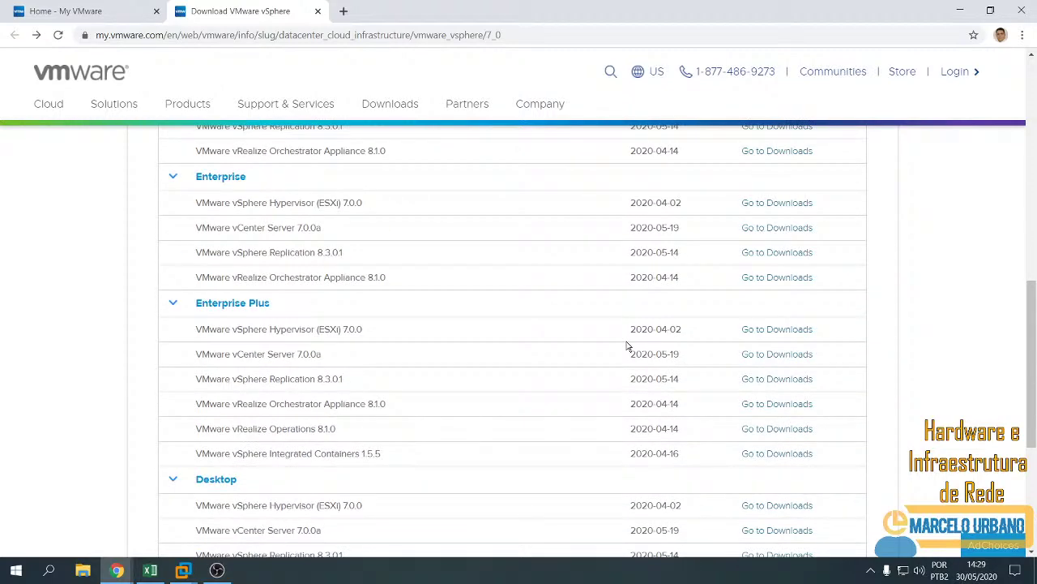
scroll(626, 346, "down", 3)
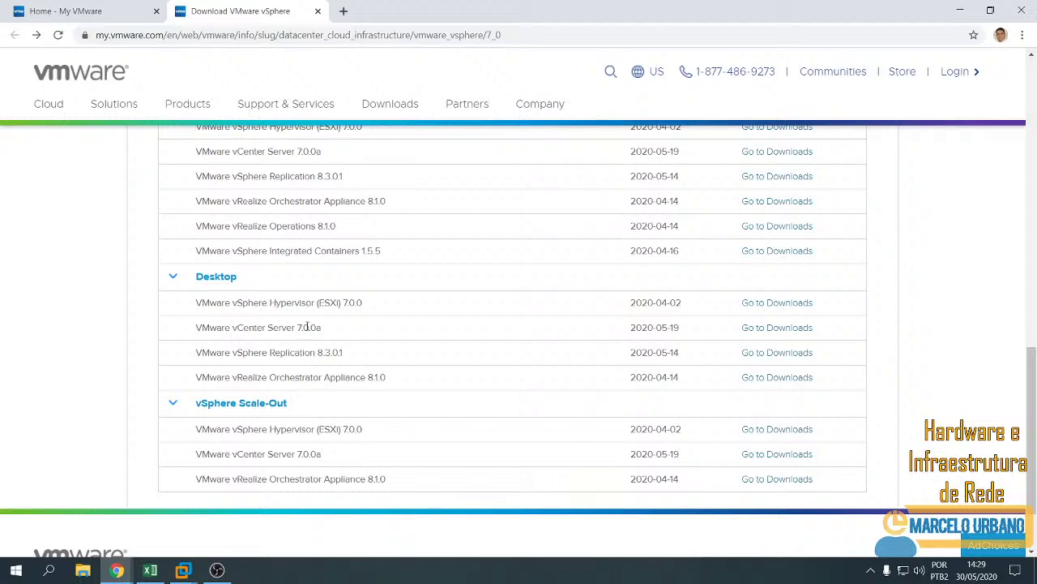
Step: Close the vSphere download tab and relaunch VMware vSphere Client from the desktop shortcut
double_click(308, 327)
left_click(318, 10)
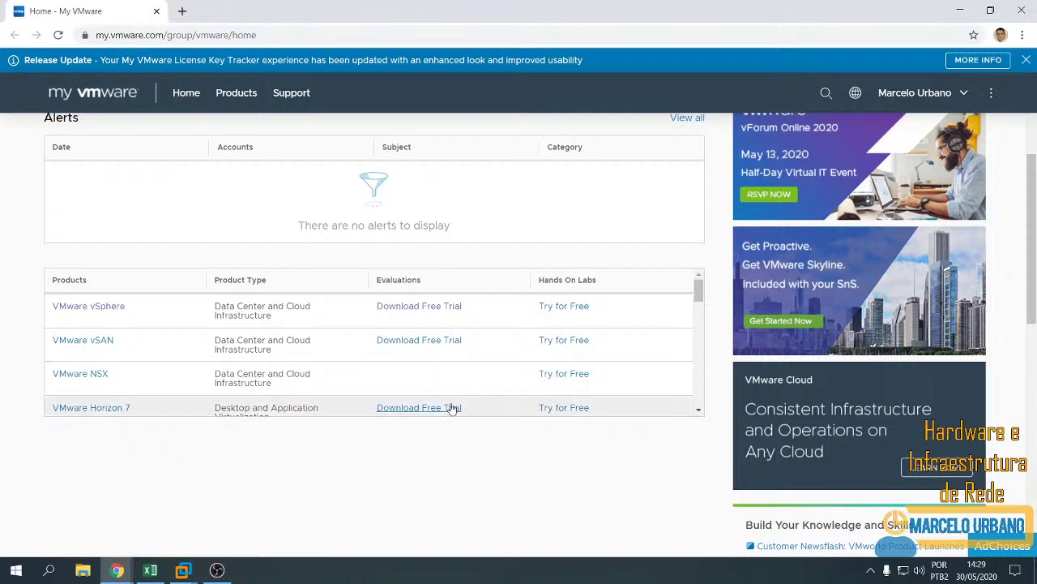
scroll(426, 389, "up", 3)
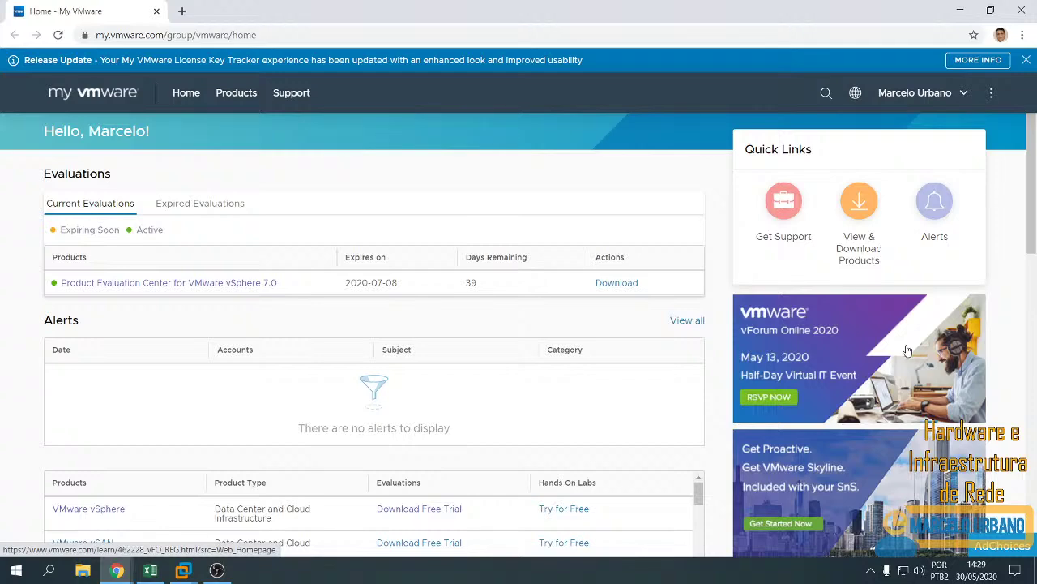
left_click(955, 94)
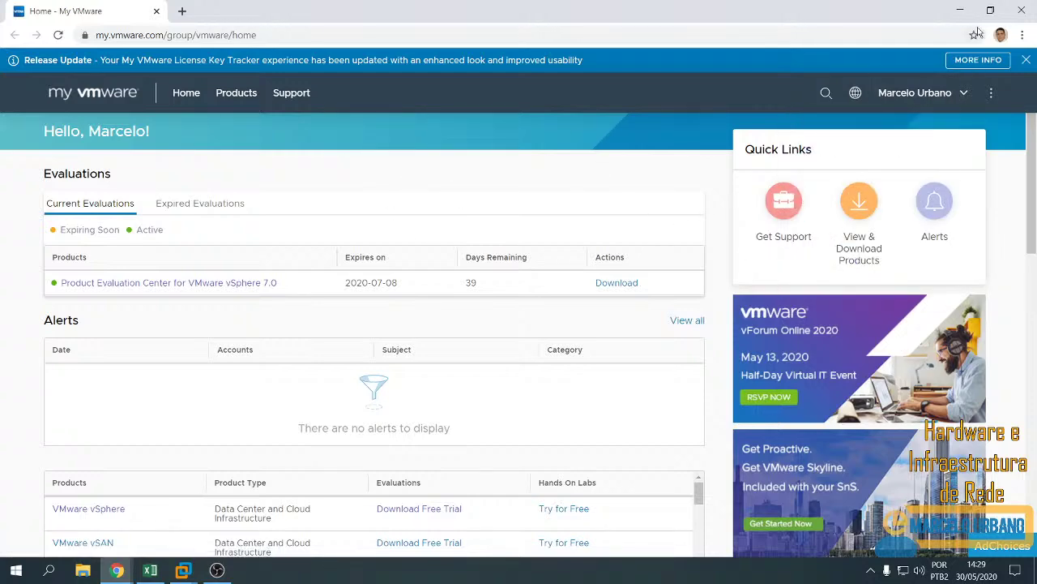
left_click(960, 11)
double_click(77, 509)
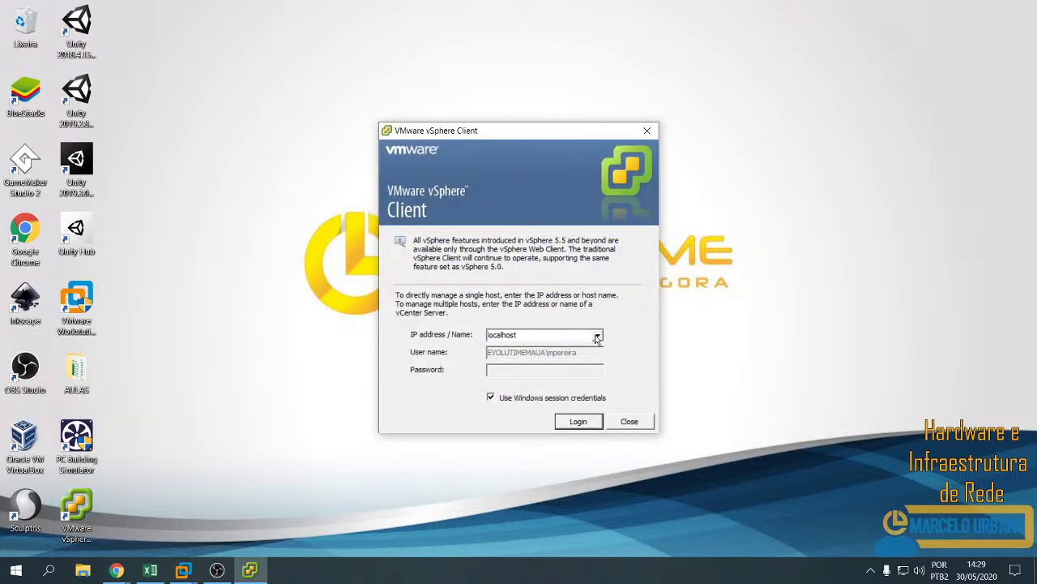
Step: Keep localhost as host and turn off Windows session credentials in the vSphere Client login
left_click(596, 338)
left_click(596, 338)
left_click(597, 338)
left_click(597, 338)
left_click(500, 398)
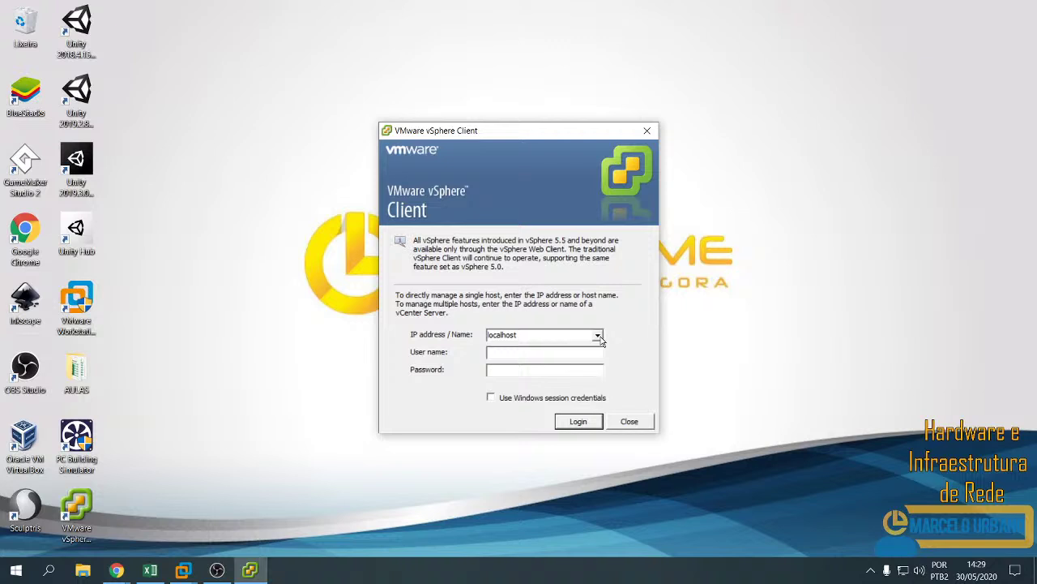
Step: Replace localhost with '192.168.' as the host address and bring up the ESXi VM window
left_click(597, 334)
key("BackSpace")
type("192.168.")
left_click(183, 569)
Step: Check the ESXi console's management network IPv4 address, 192.168.68.0
left_click(233, 515)
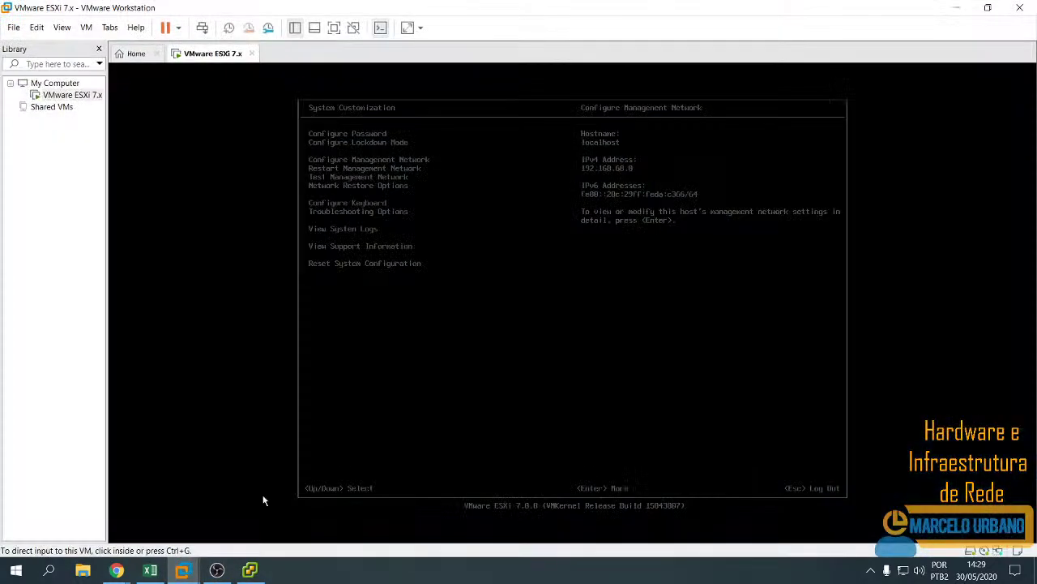
left_click(481, 412)
key("F2")
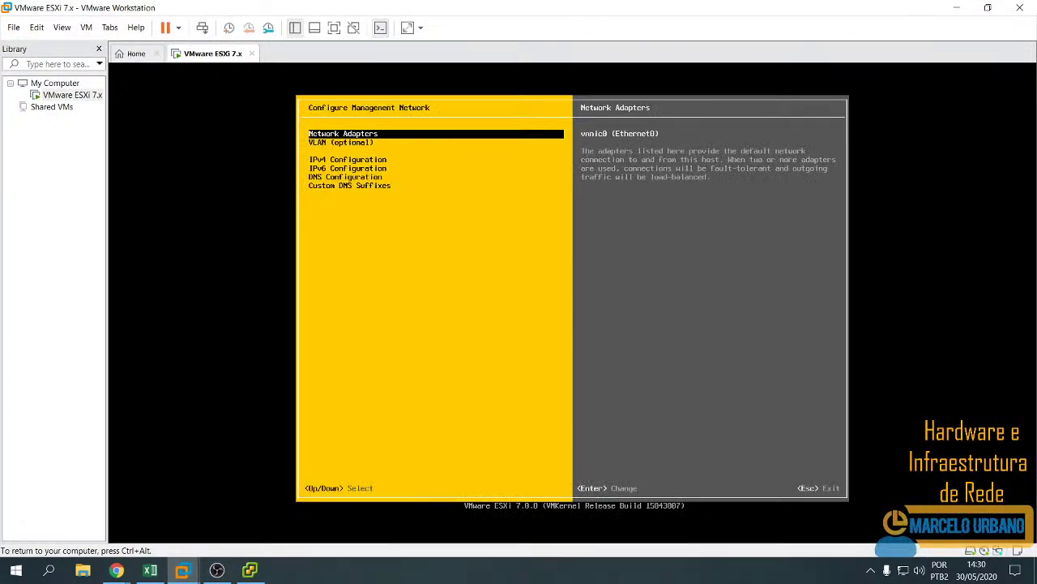
key("Down")
key("Down")
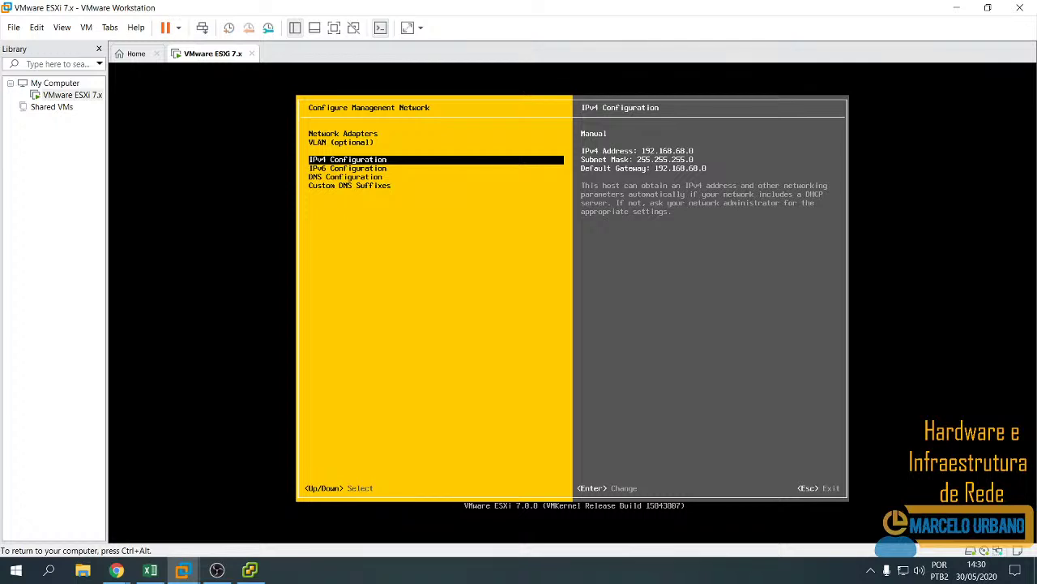
key("ctrl+alt")
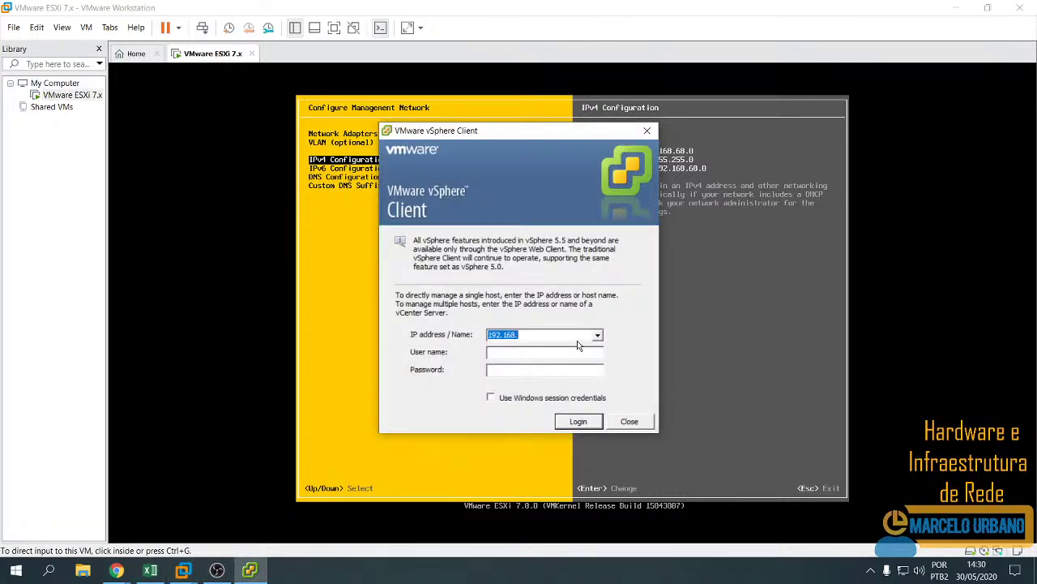
Step: Log in to 192.168.68.0 as root with the account password in vSphere Client
left_click(574, 339)
type("68")
type(".")
type("0")
type("root")
type("***")
type("****")
type("*")
key("Return")
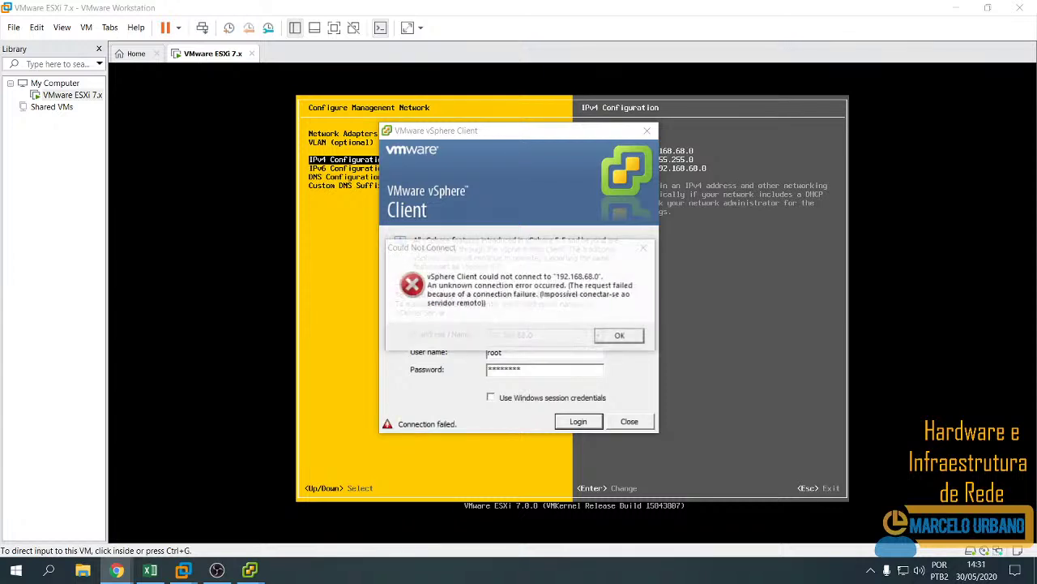
Step: Dismiss the connection error, retry the 192.168.68.0 login, and dismiss the second Could Not Connect error
left_click(619, 332)
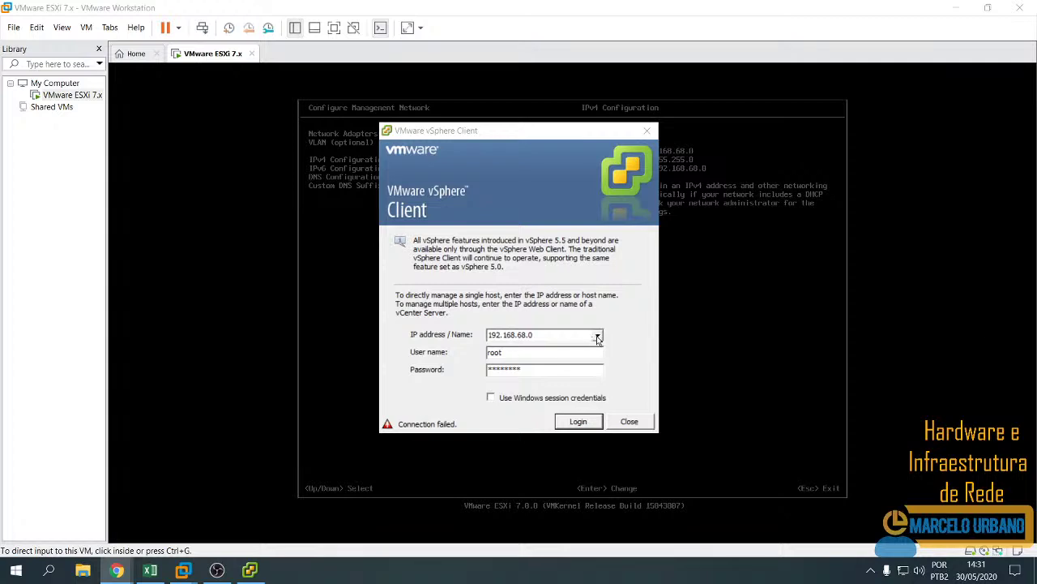
left_click(579, 422)
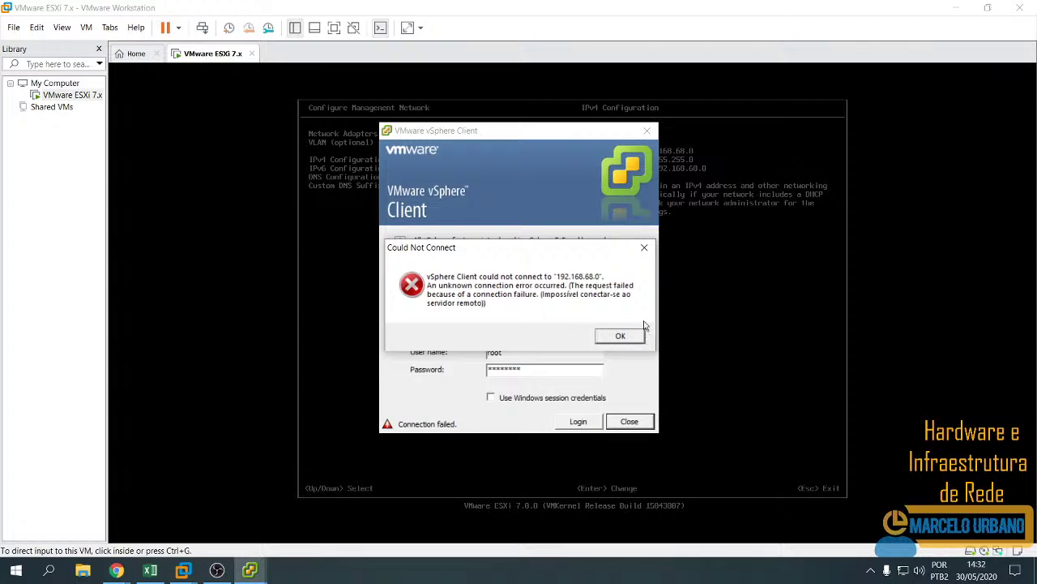
left_click(624, 341)
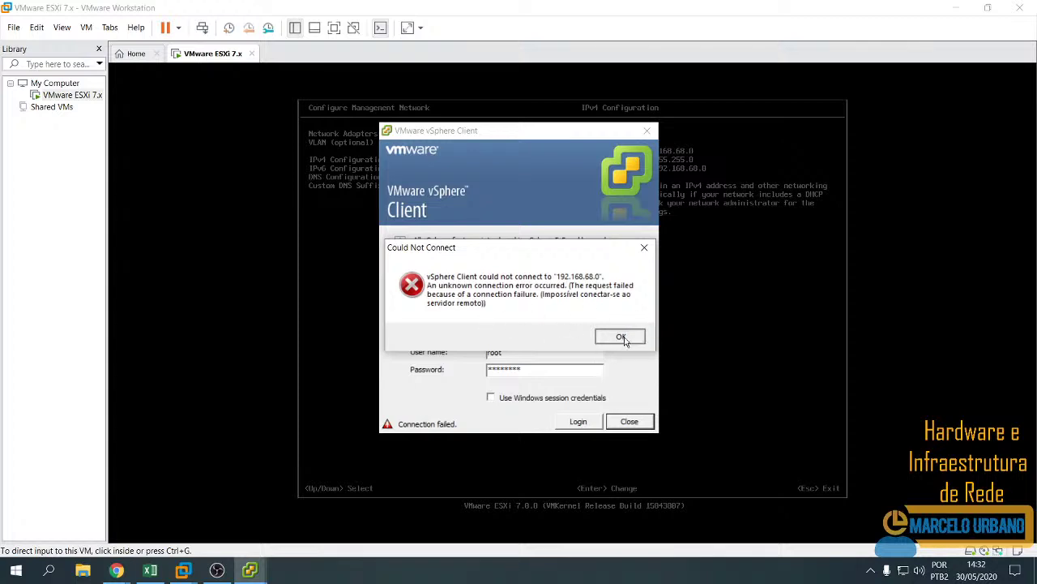
Step: Close the vSphere Client login, try sharing the ESXi VM, then close its tab and power it off
left_click(647, 132)
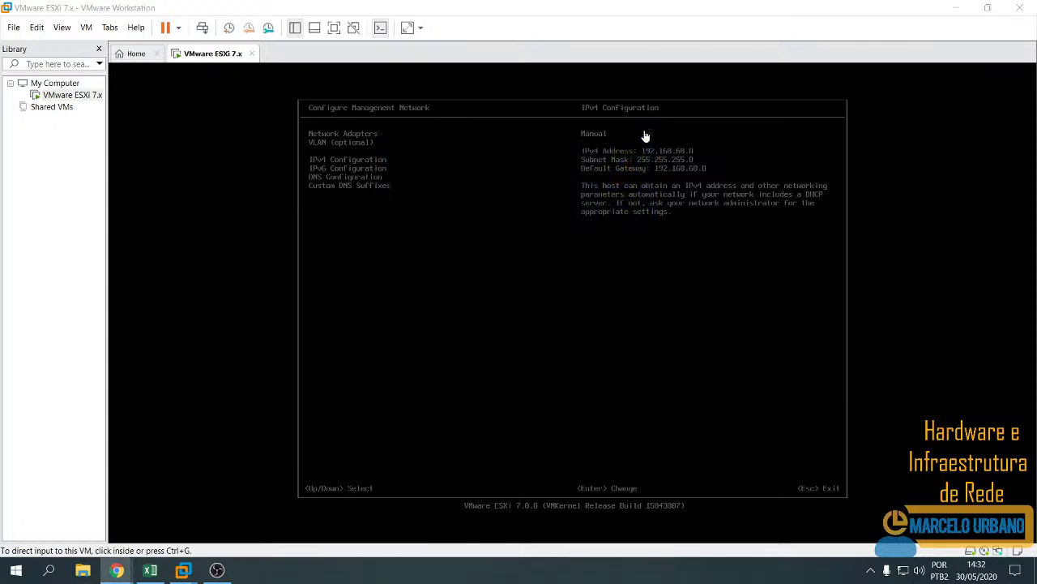
right_click(70, 95)
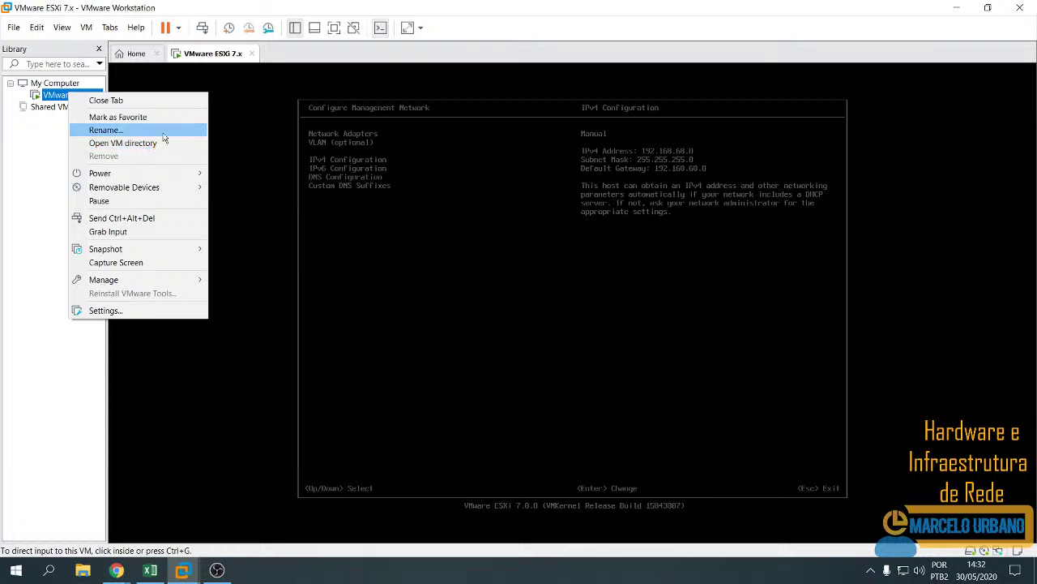
left_click(44, 159)
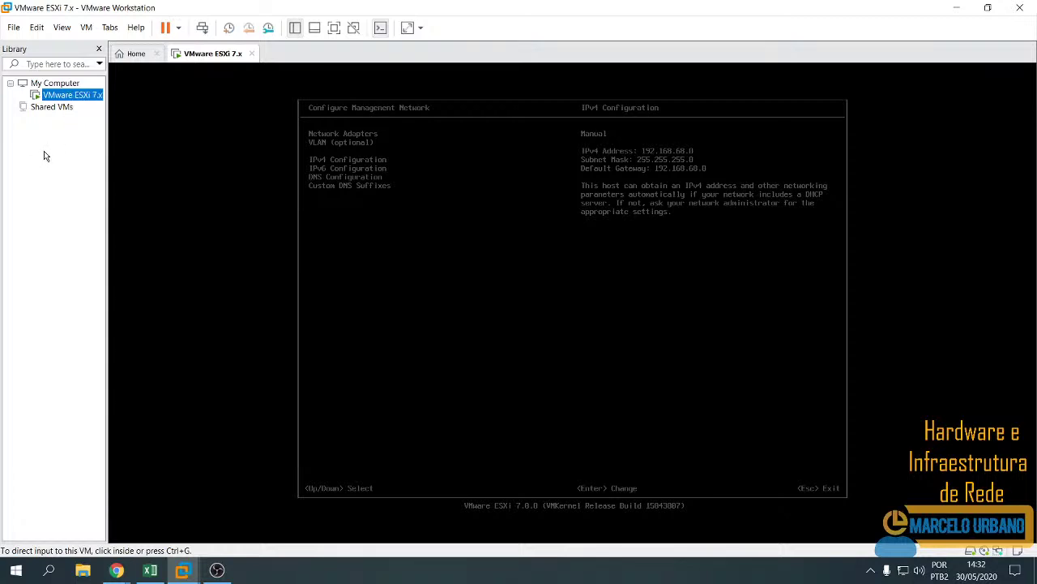
right_click(79, 96)
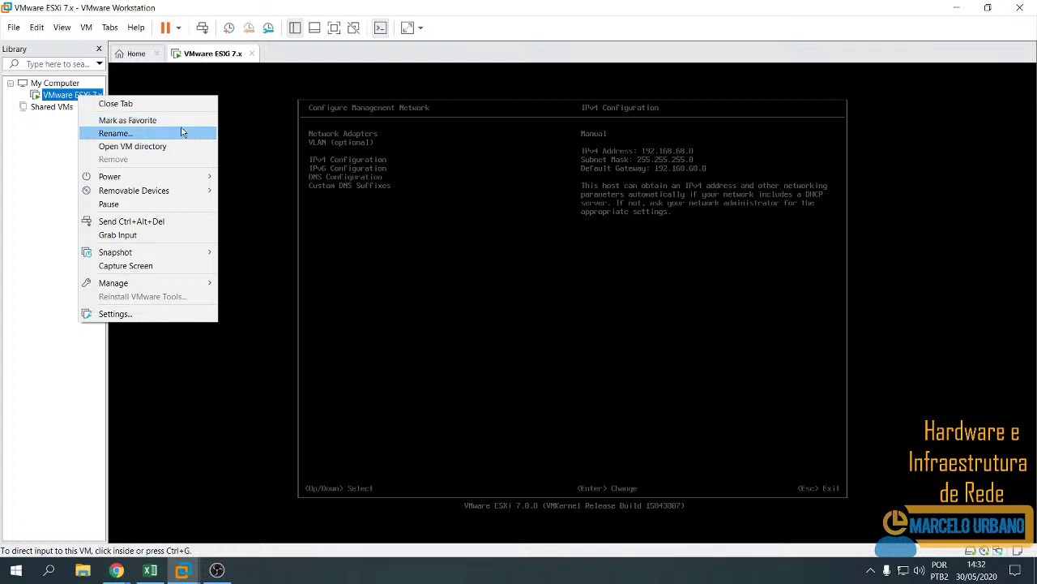
mouse_move(187, 251)
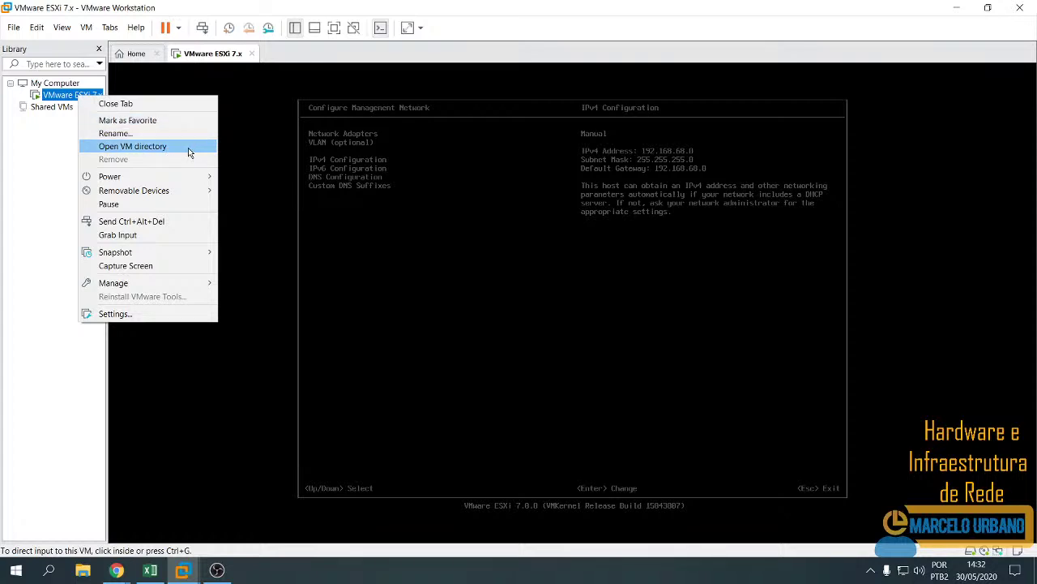
mouse_move(188, 191)
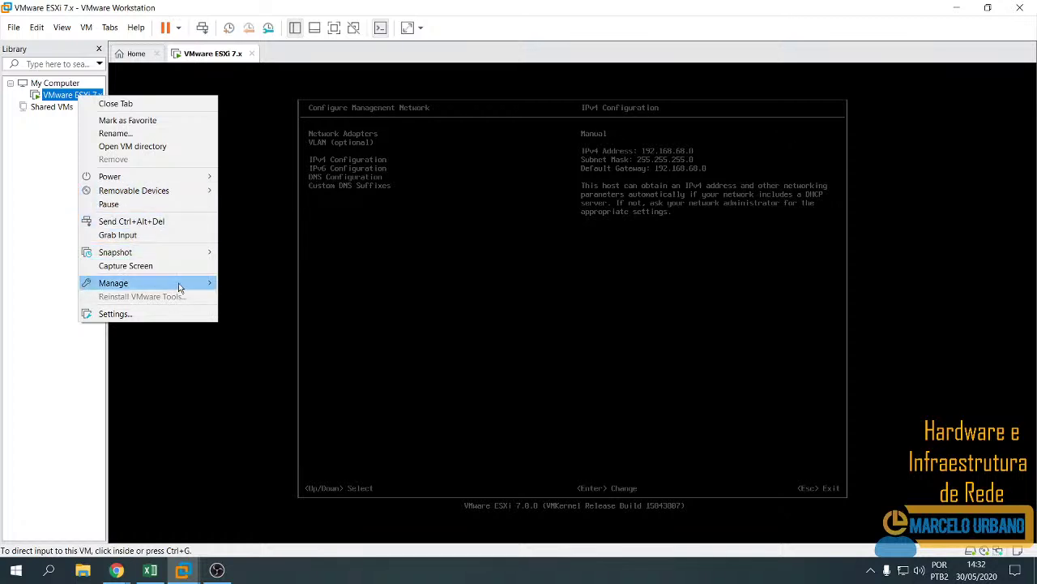
mouse_move(180, 287)
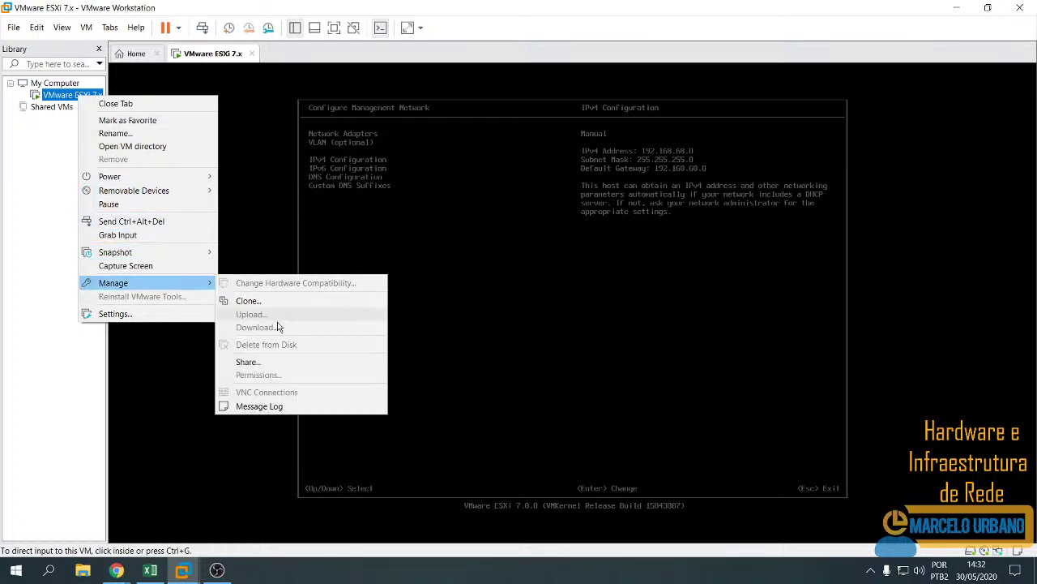
left_click(266, 362)
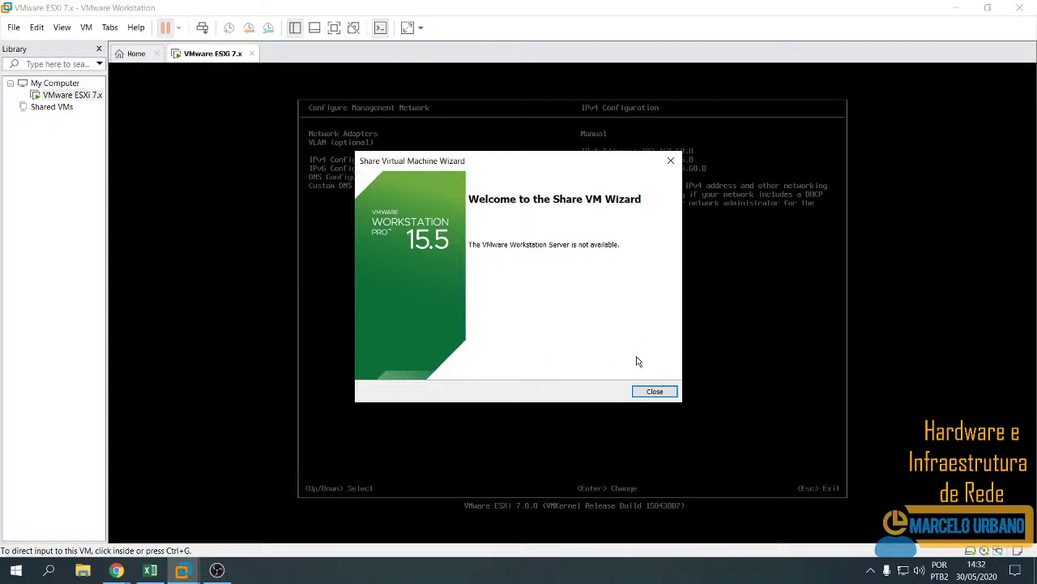
left_click(657, 396)
left_click(252, 54)
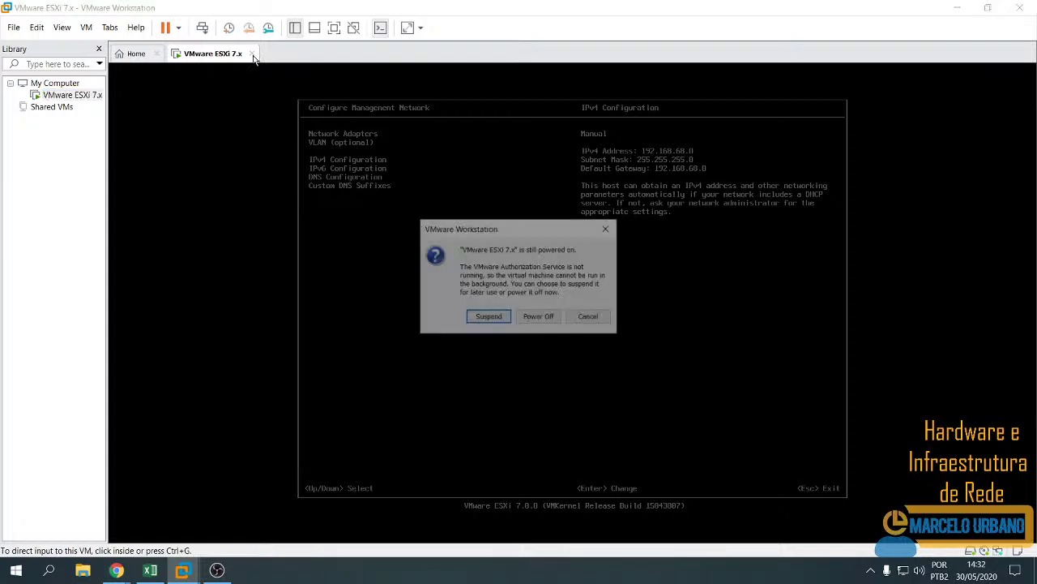
left_click(540, 317)
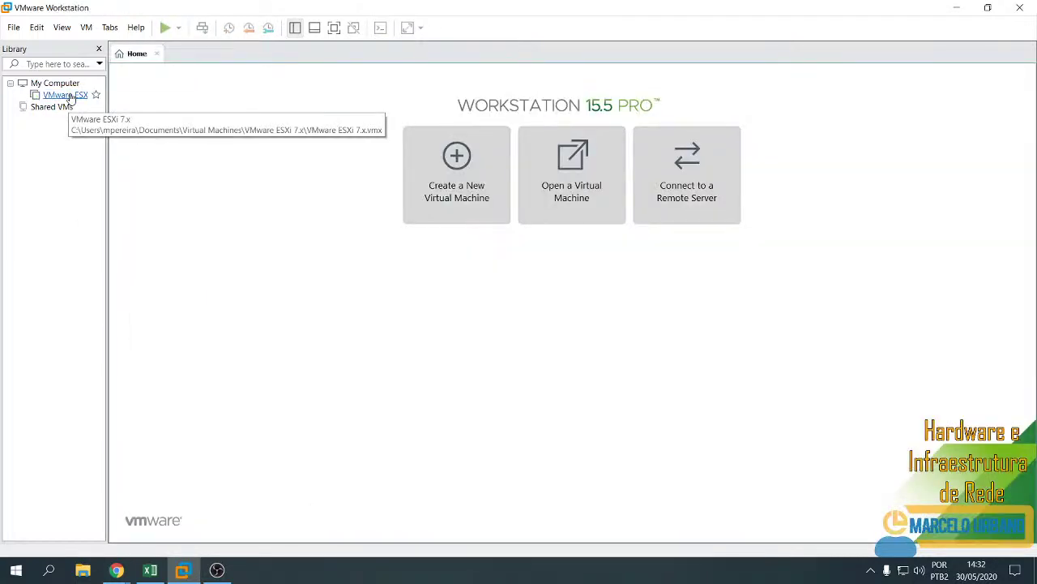
Step: Open the VMware ESXi 7.x summary and try the Share Virtual Machine wizard again, closing it
right_click(72, 96)
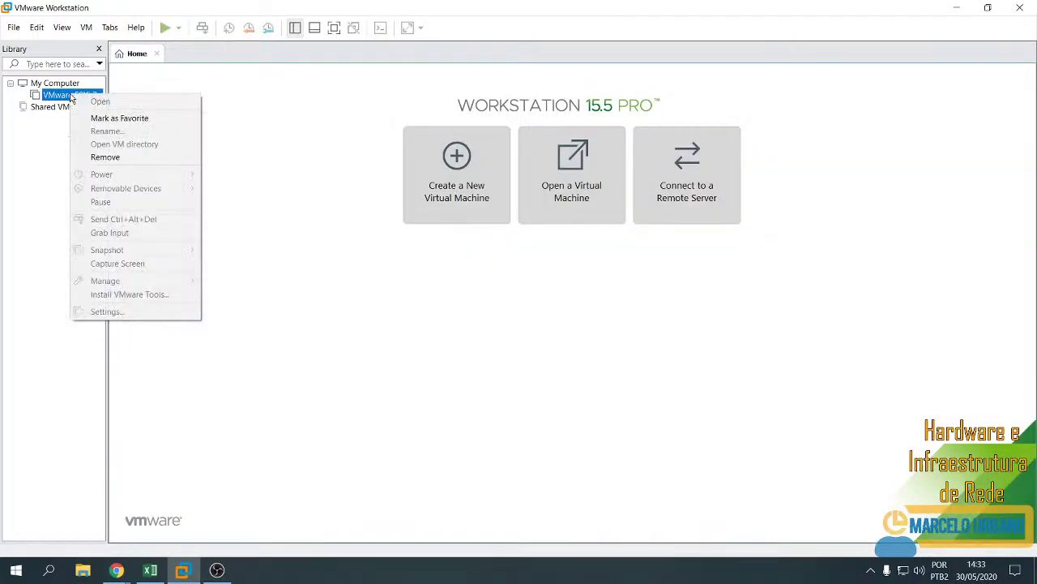
left_click(23, 129)
right_click(71, 98)
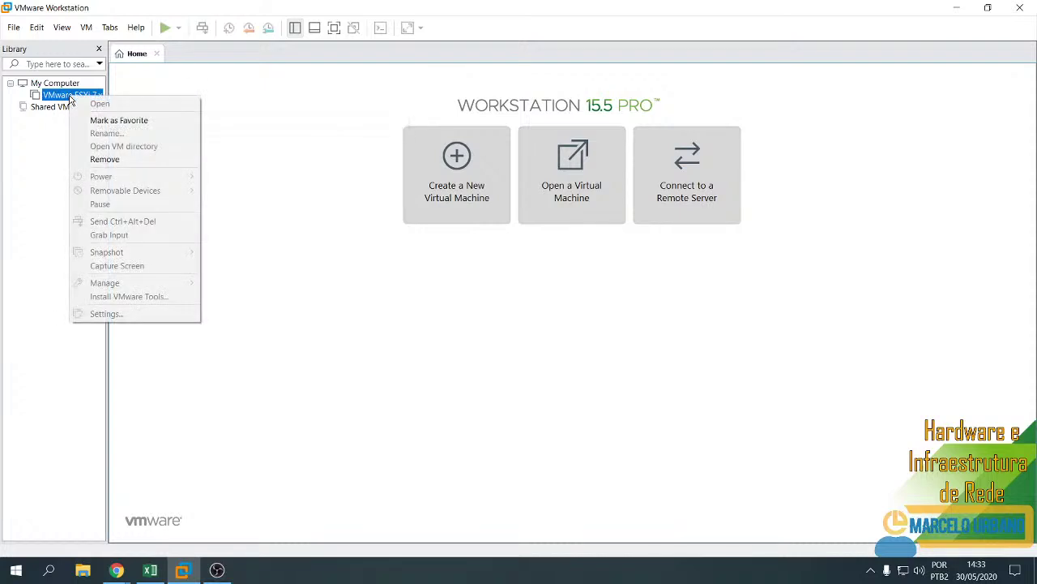
left_click(57, 192)
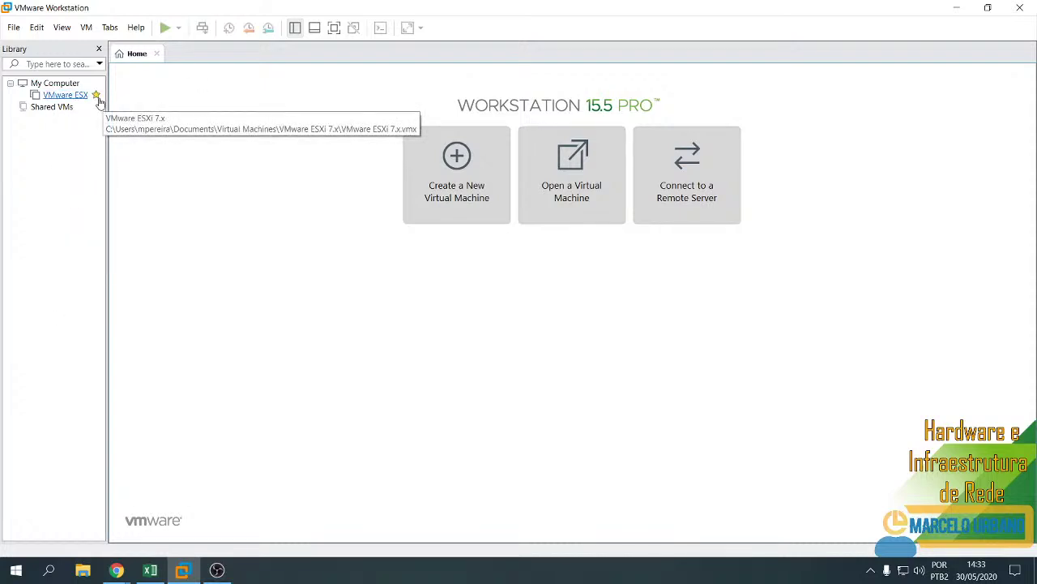
left_click(65, 96)
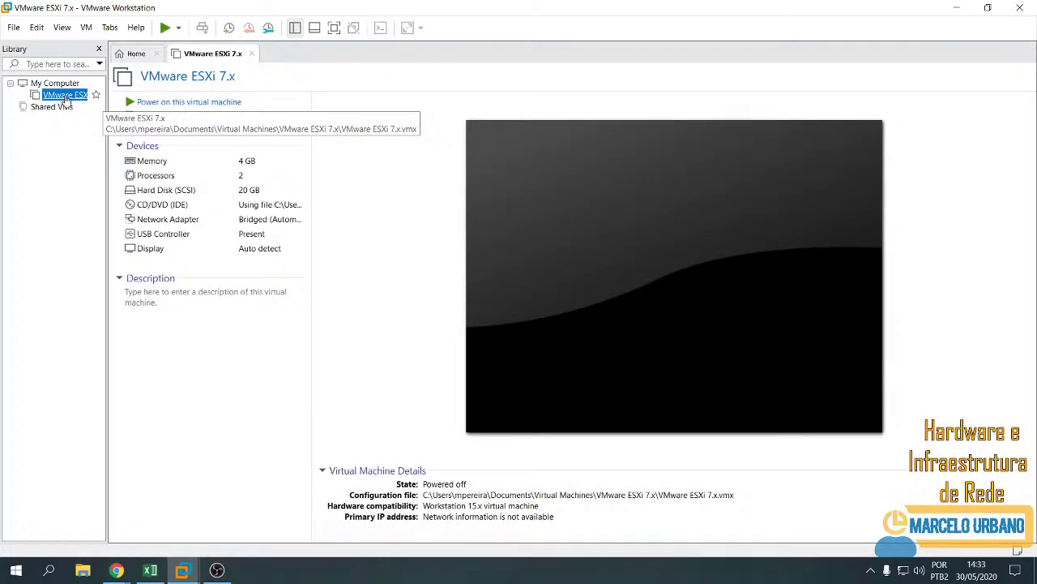
right_click(71, 97)
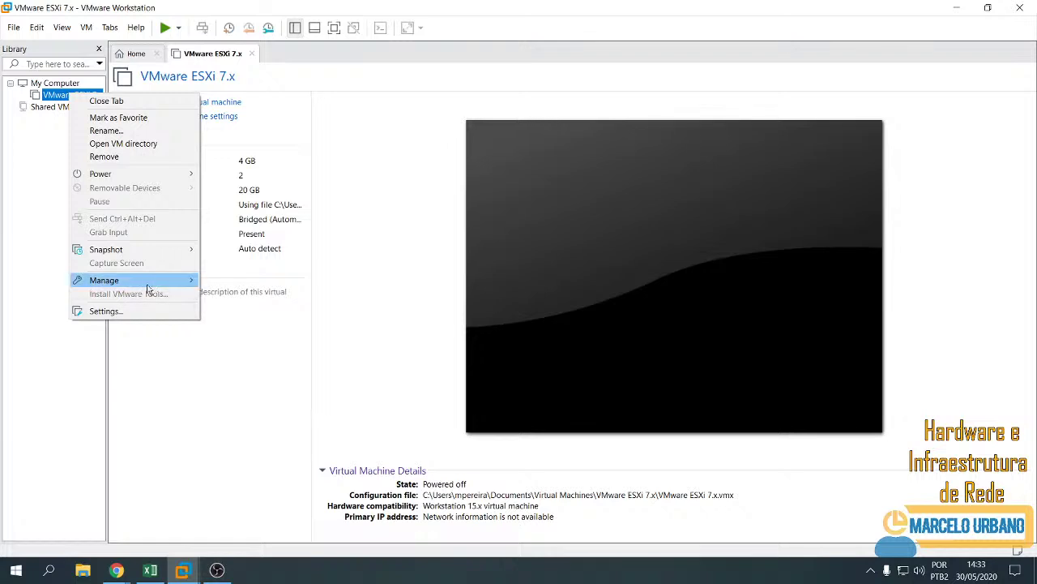
mouse_move(159, 281)
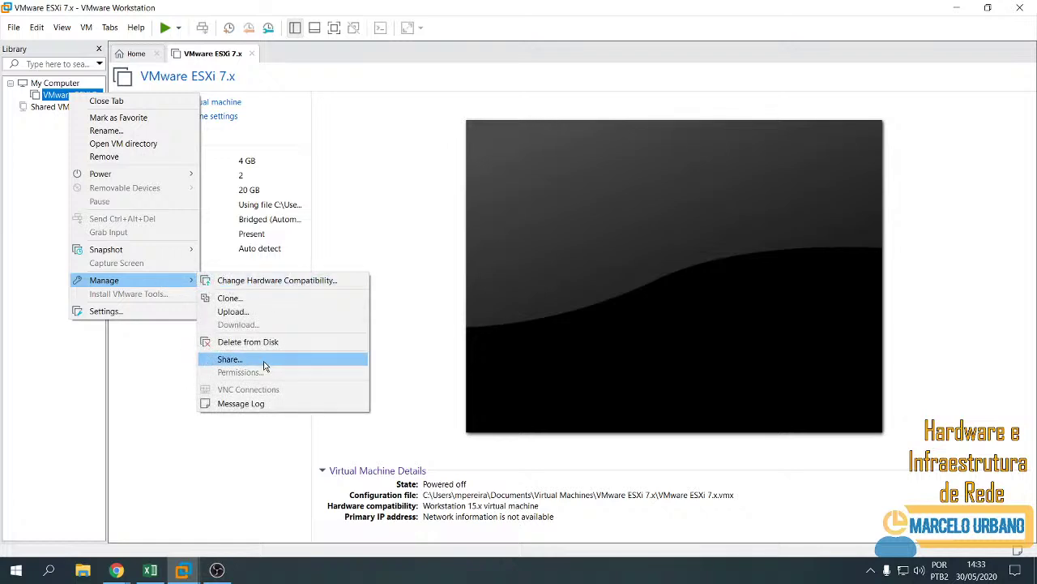
left_click(263, 361)
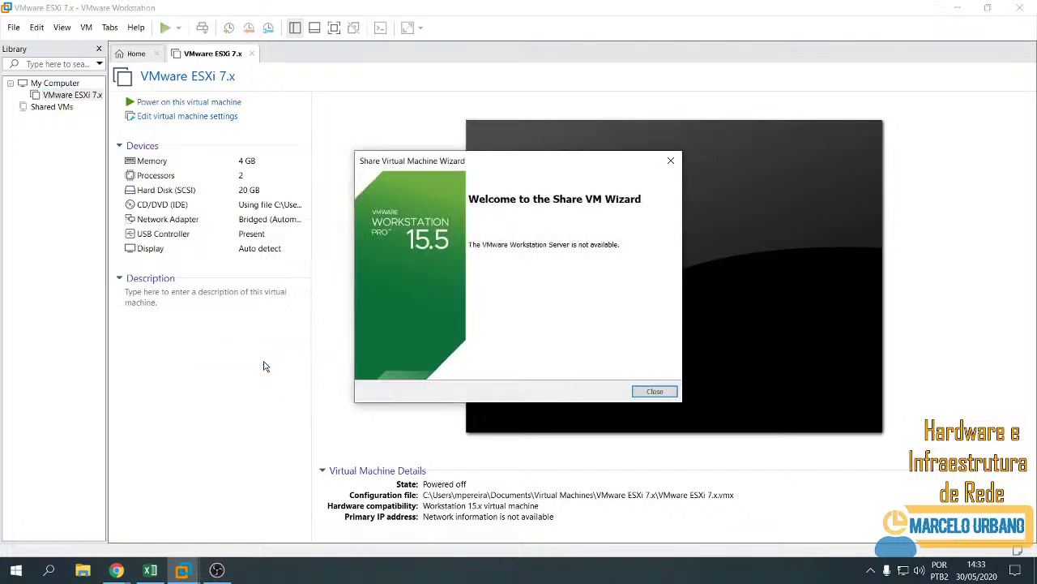
left_click(672, 160)
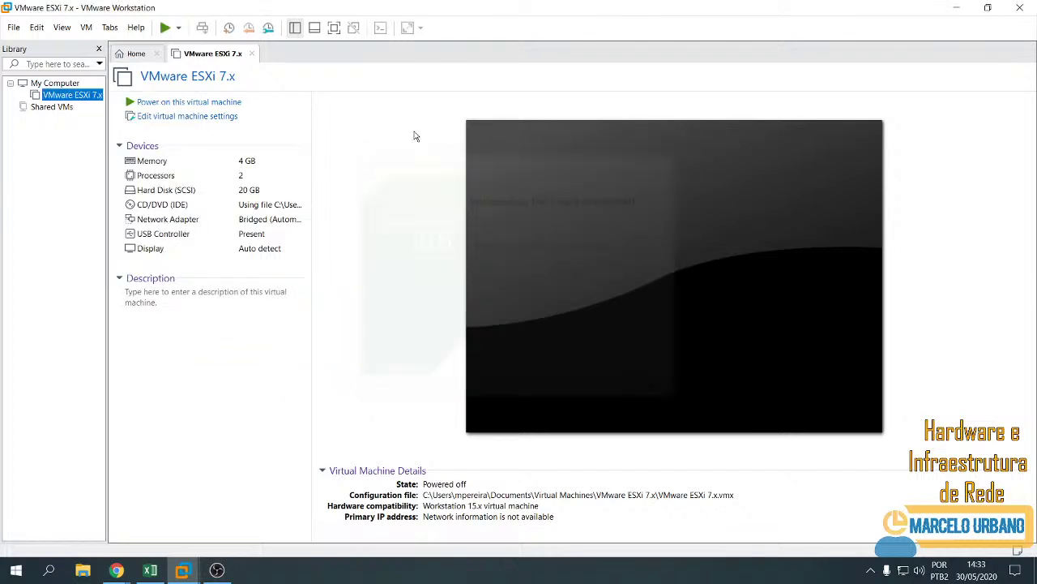
Step: Dismiss the unavailable upload and sharing wizards, then power on the ESXi 7.x virtual machine
right_click(84, 95)
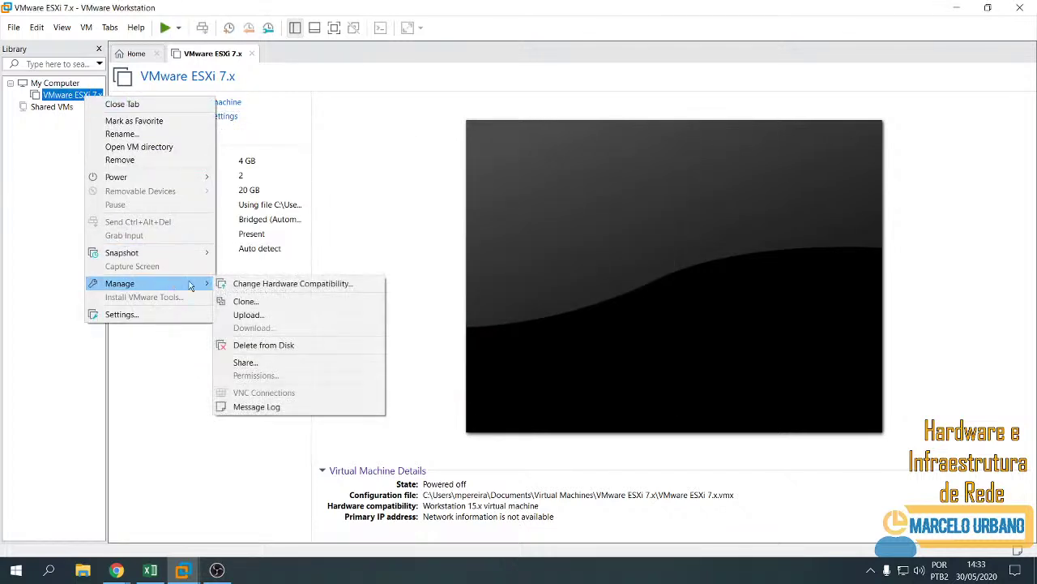
left_click(244, 315)
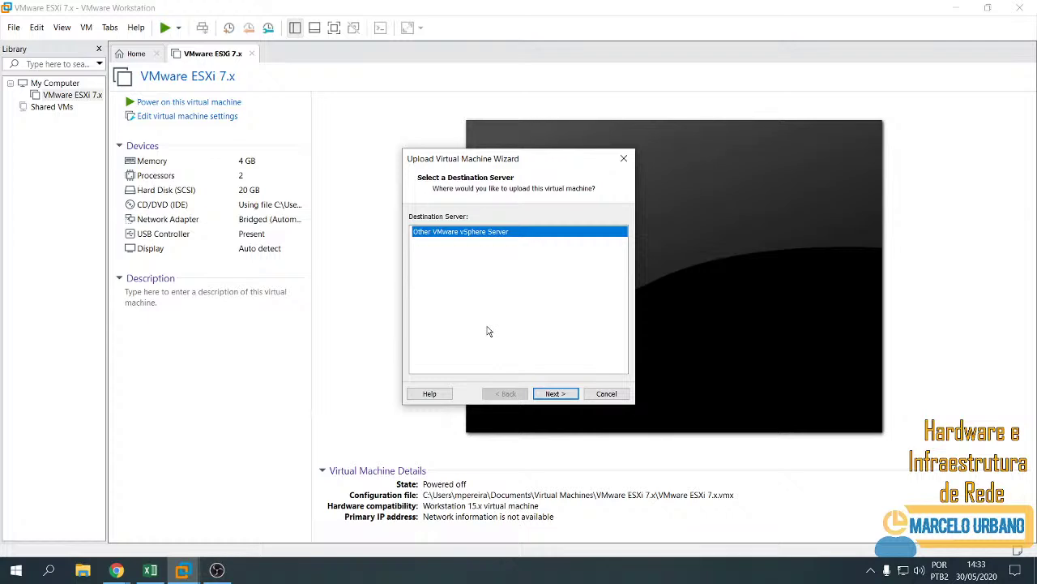
left_click(624, 159)
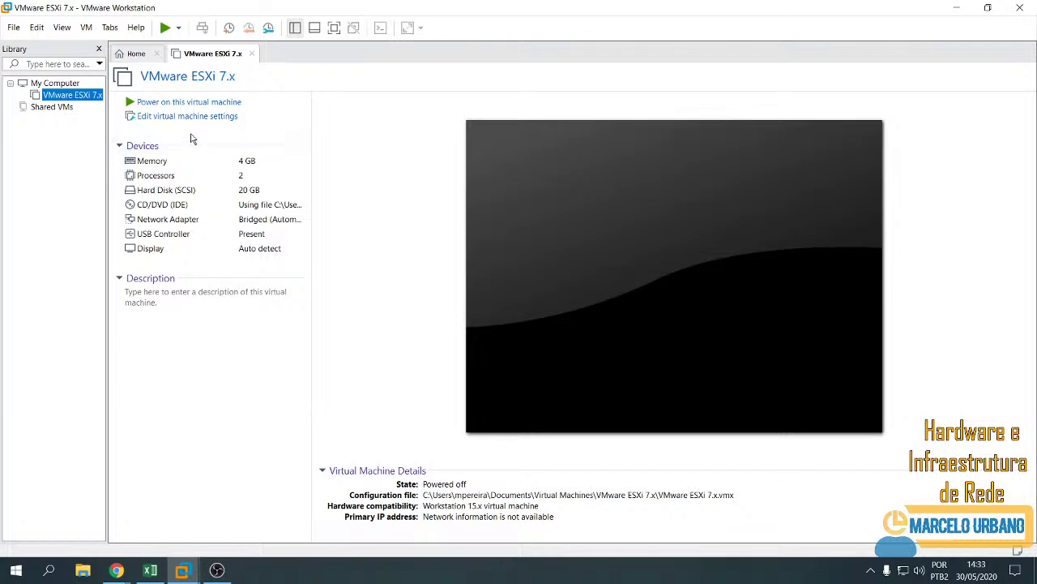
right_click(80, 100)
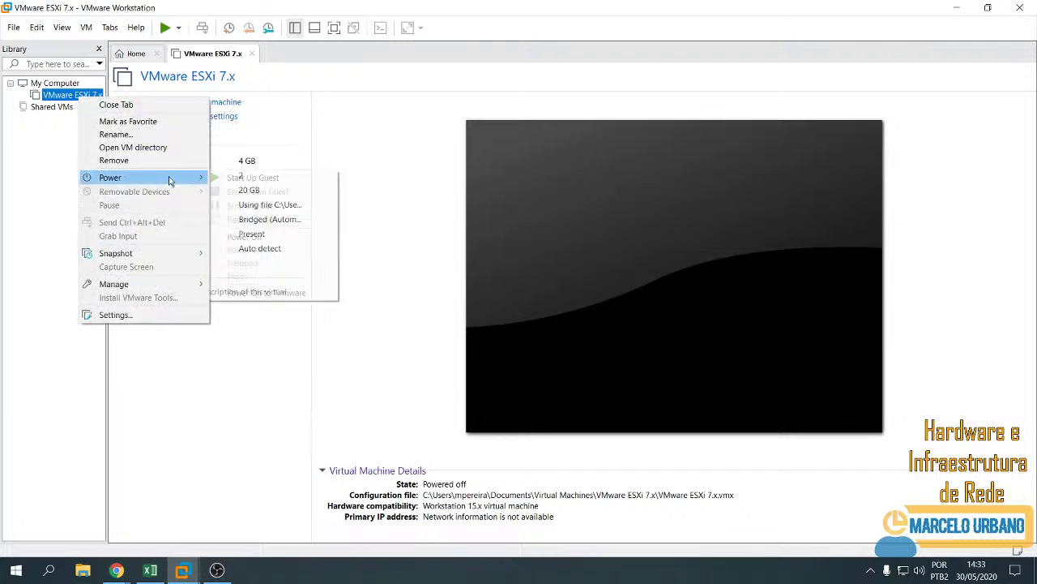
mouse_move(154, 283)
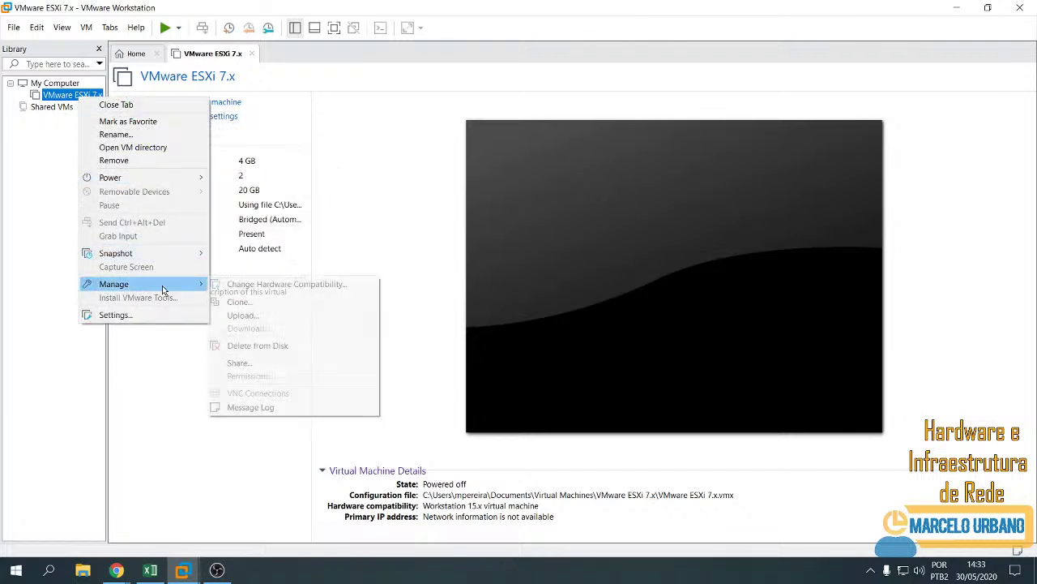
left_click(295, 363)
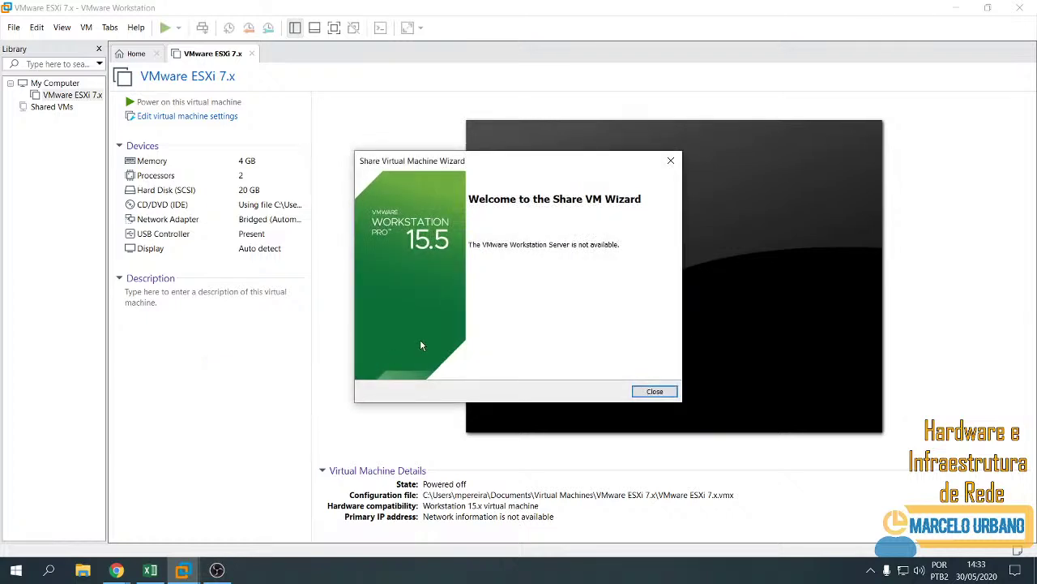
left_click(672, 164)
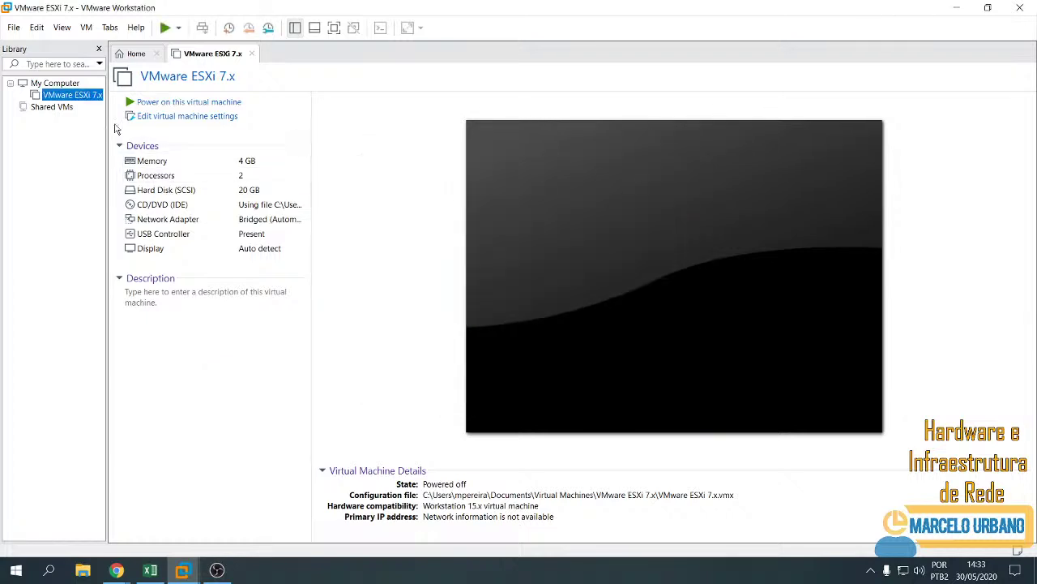
right_click(89, 98)
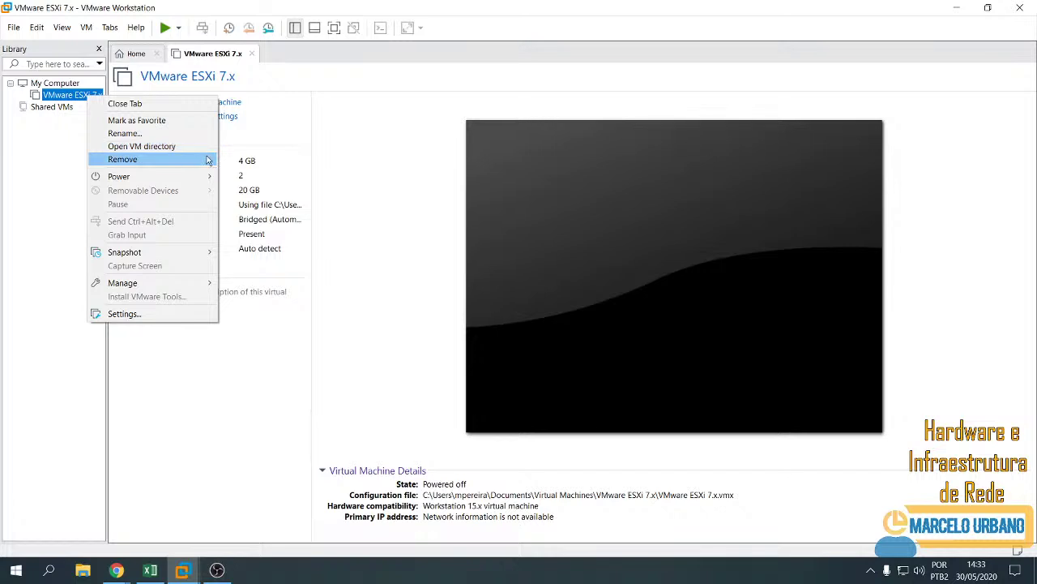
left_click(262, 130)
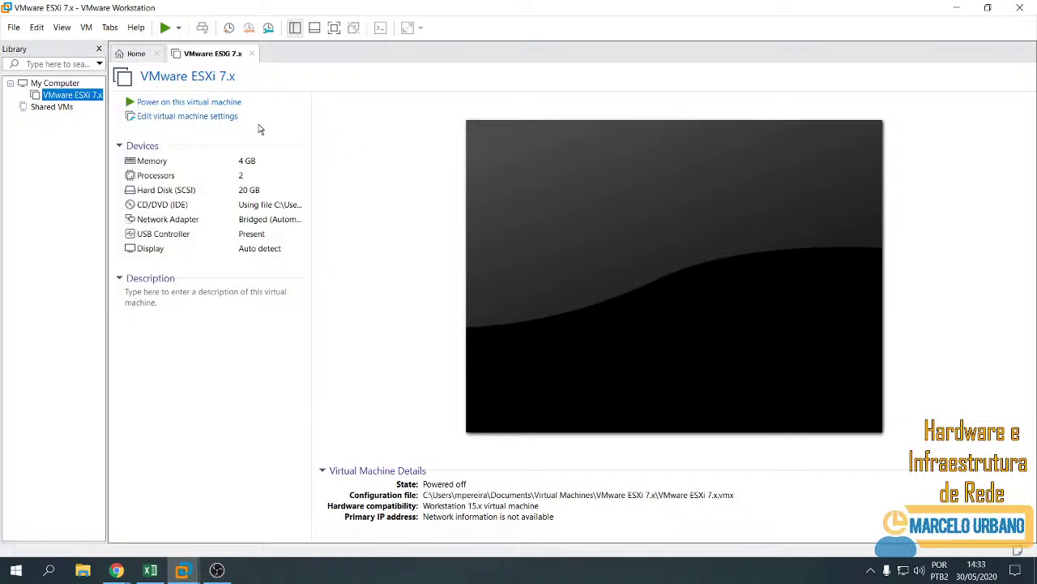
Step: Power on the ESXi 7.x VM and minimize VMware Workstation to show the desktop
left_click(202, 103)
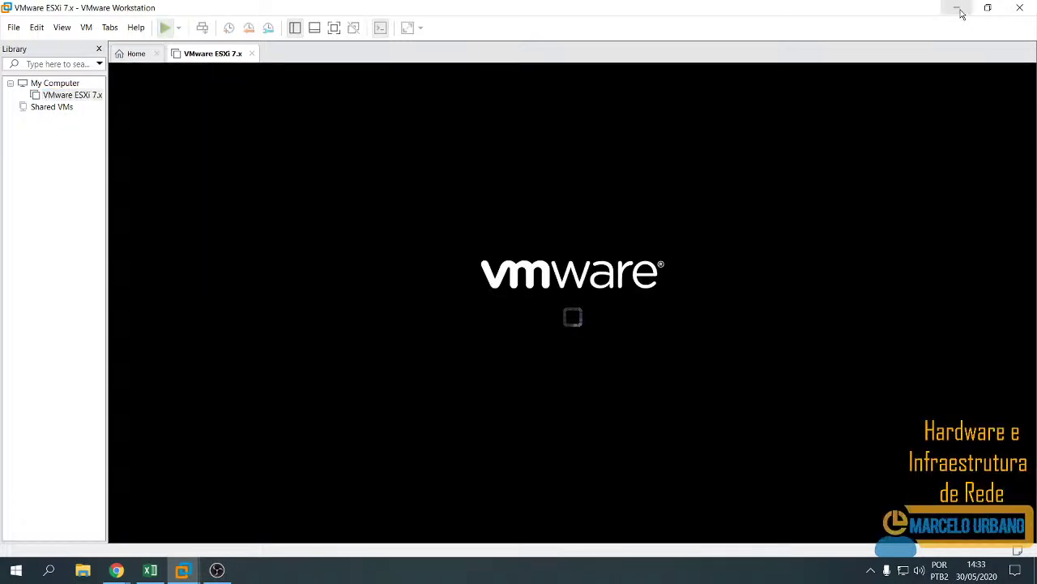
left_click(956, 7)
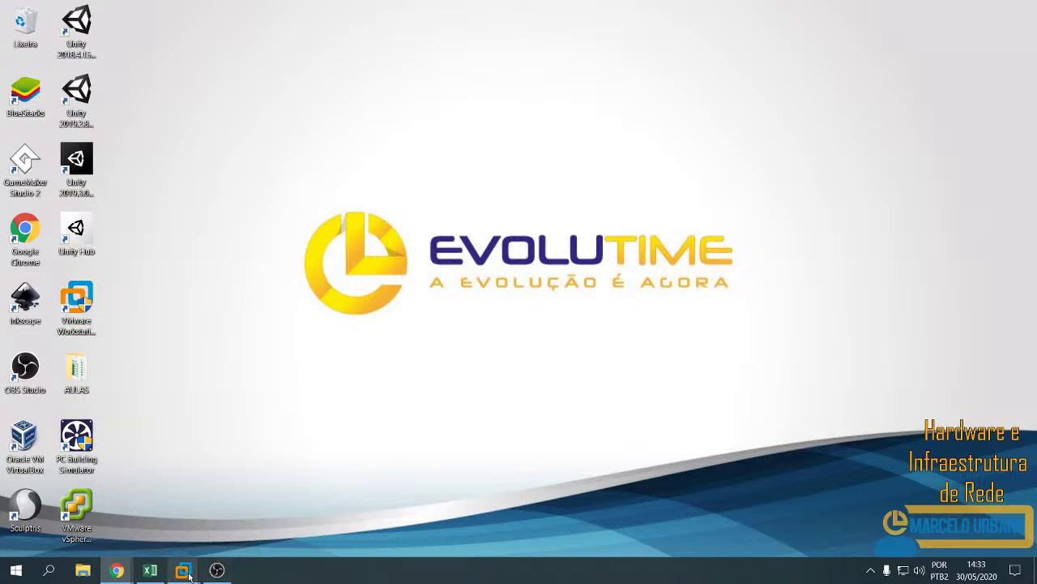
mouse_move(183, 569)
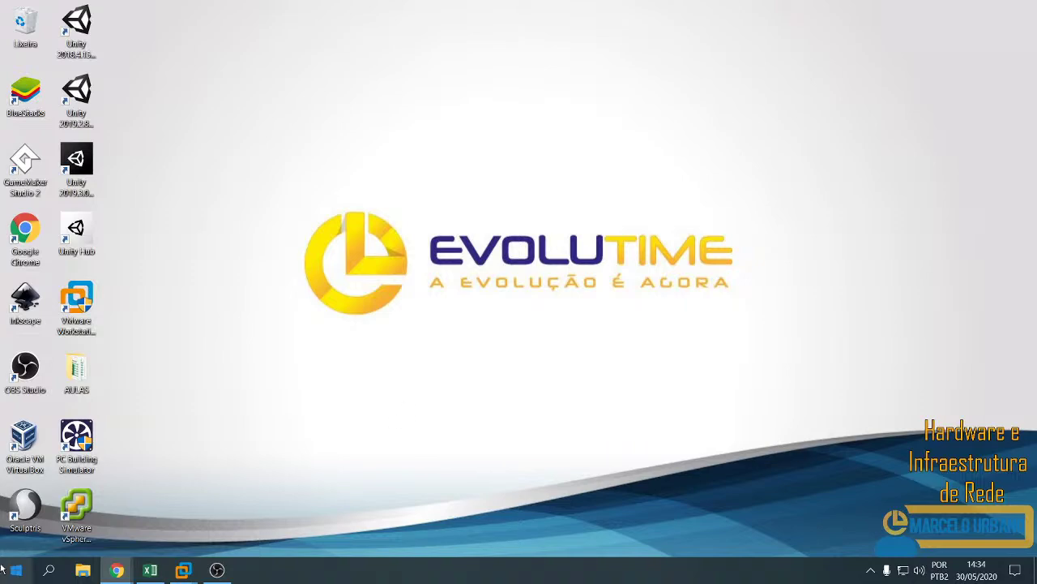
Step: Open Command Prompt and run ipconfig to list the host's network adapters
key("super")
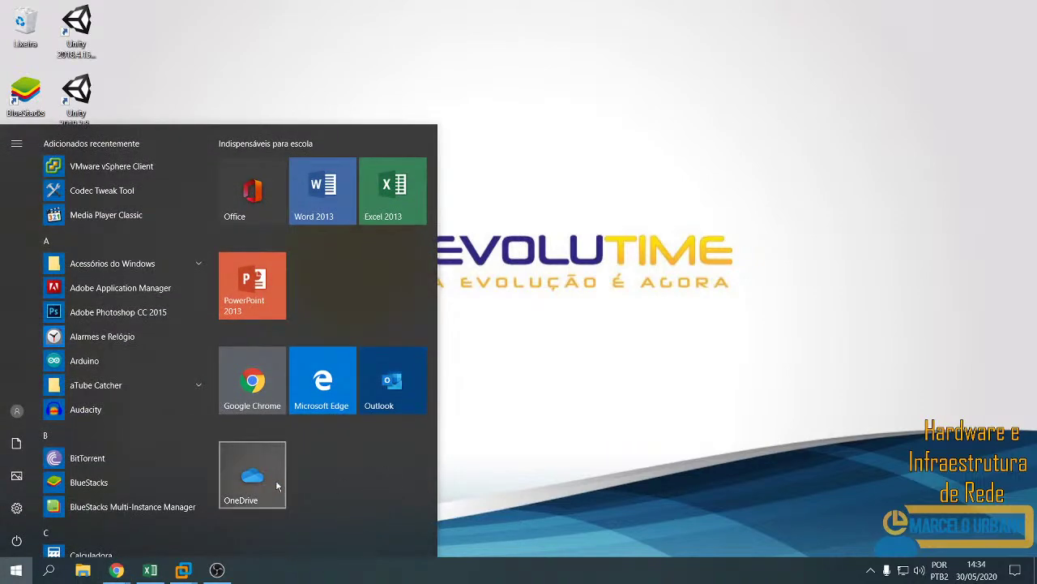
key("Escape")
key("super")
type("cmd")
key("Return")
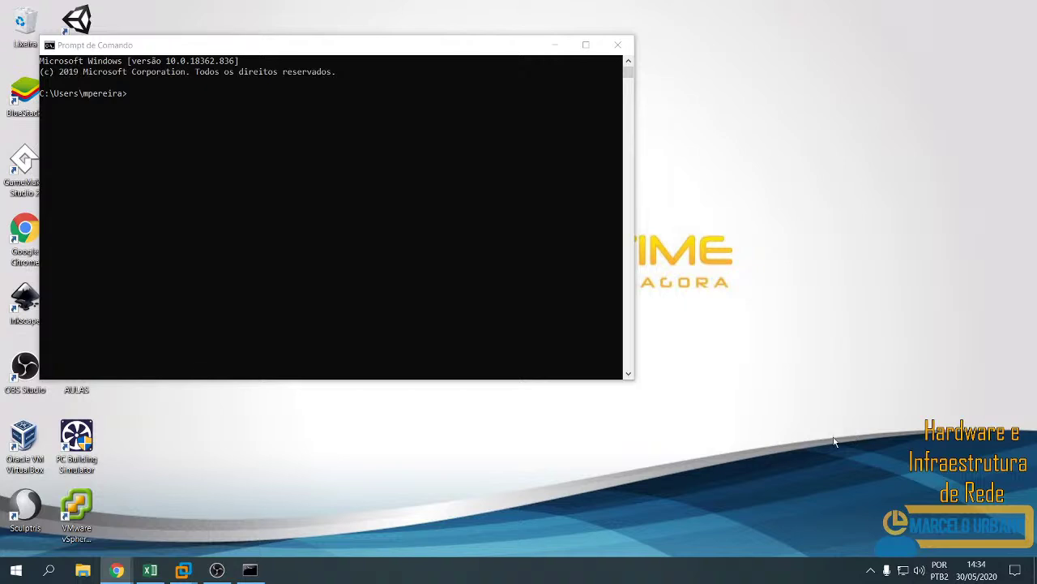
left_click(473, 295)
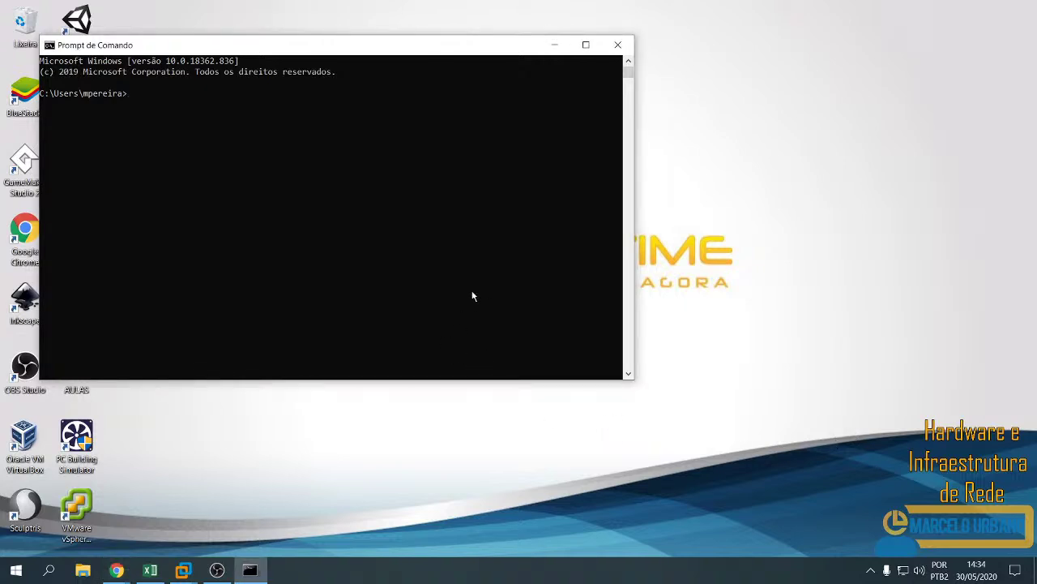
type("ipconfig")
key("Return")
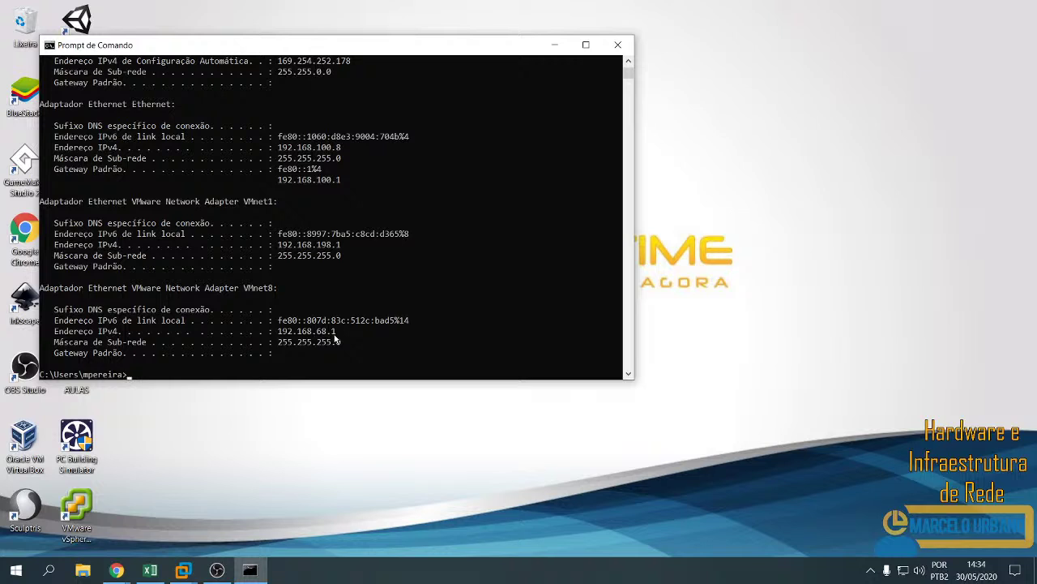
Step: Select the VMware Network Adapter VMnet8 IPv4 address 192.168.68.1 in the output
left_click_drag(336, 334, 278, 339)
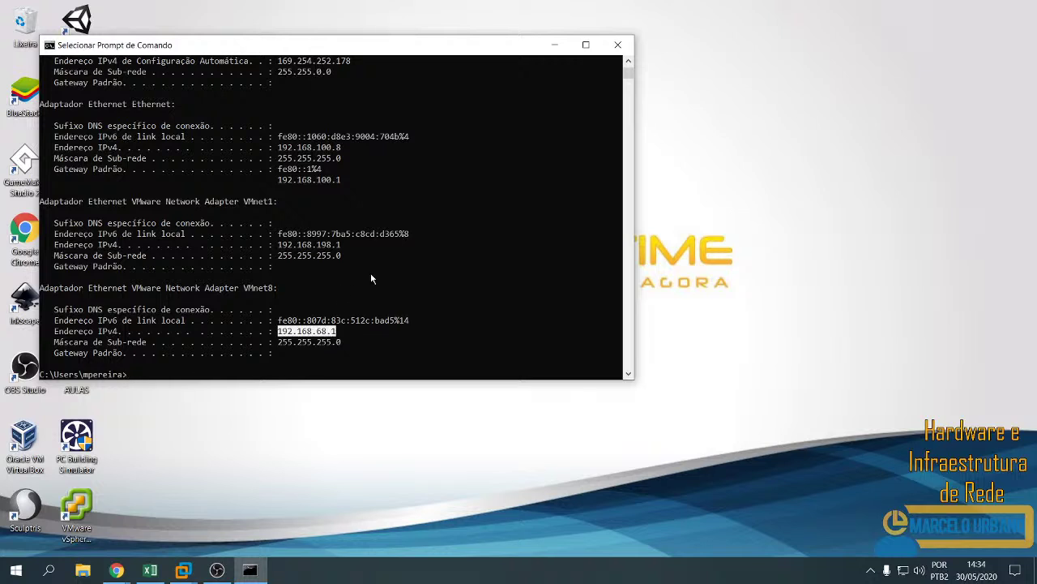
scroll(369, 270, "up", 15)
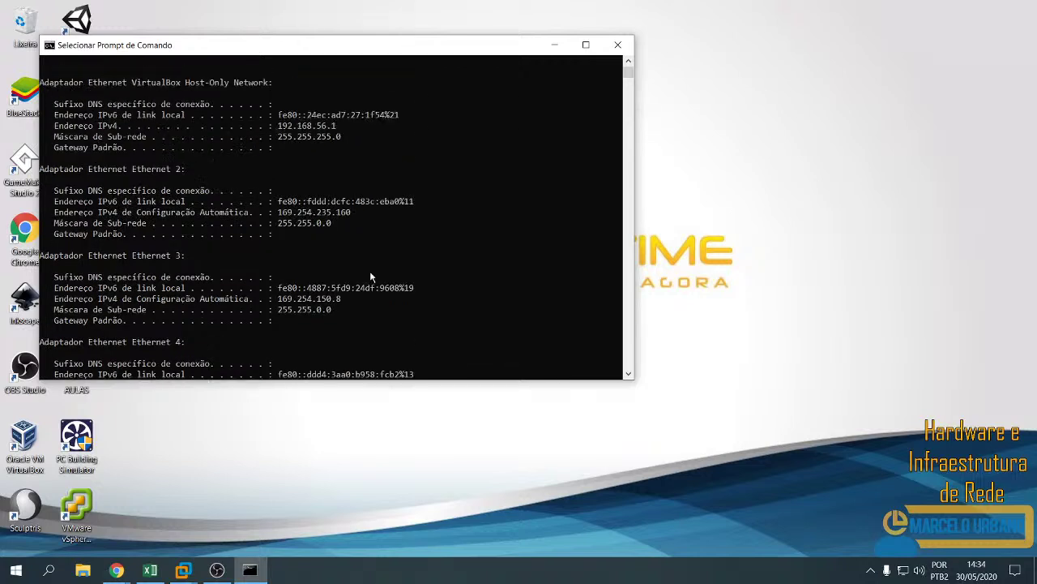
scroll(370, 276, "down", 8)
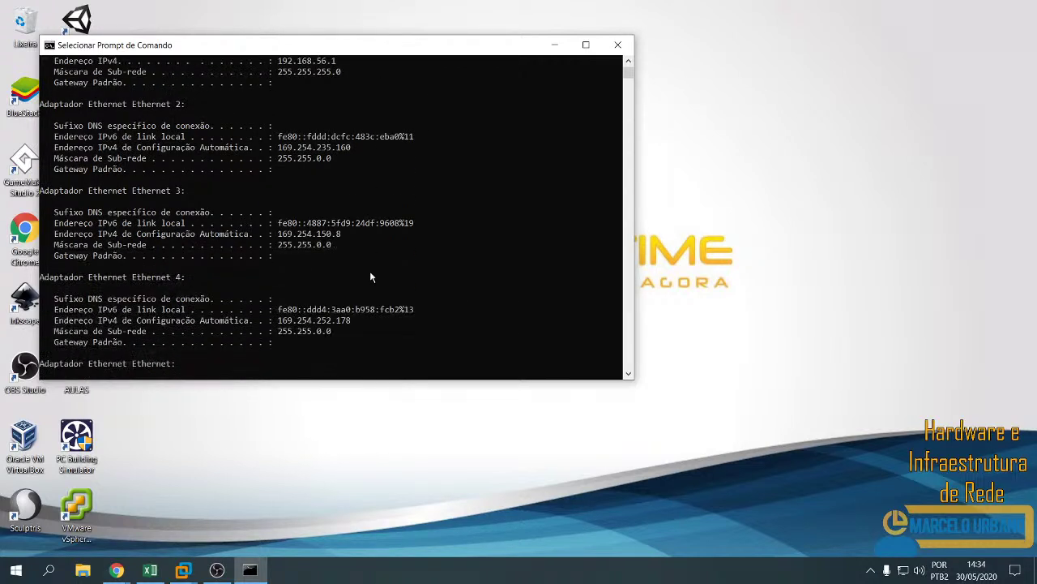
scroll(370, 276, "down", 2)
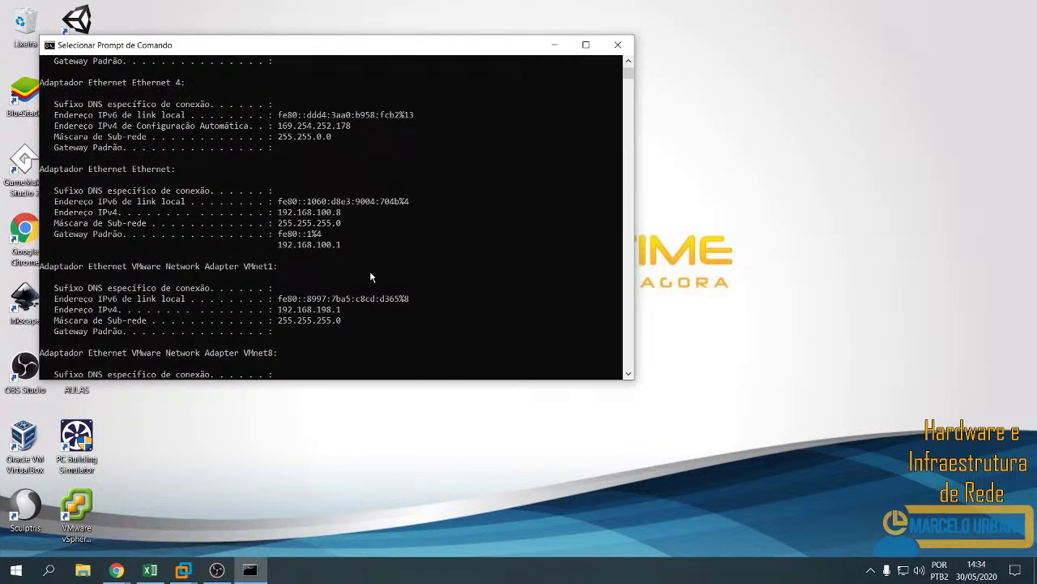
scroll(371, 277, "down", 2)
left_click_drag(278, 326, 336, 327)
scroll(343, 316, "down", 2)
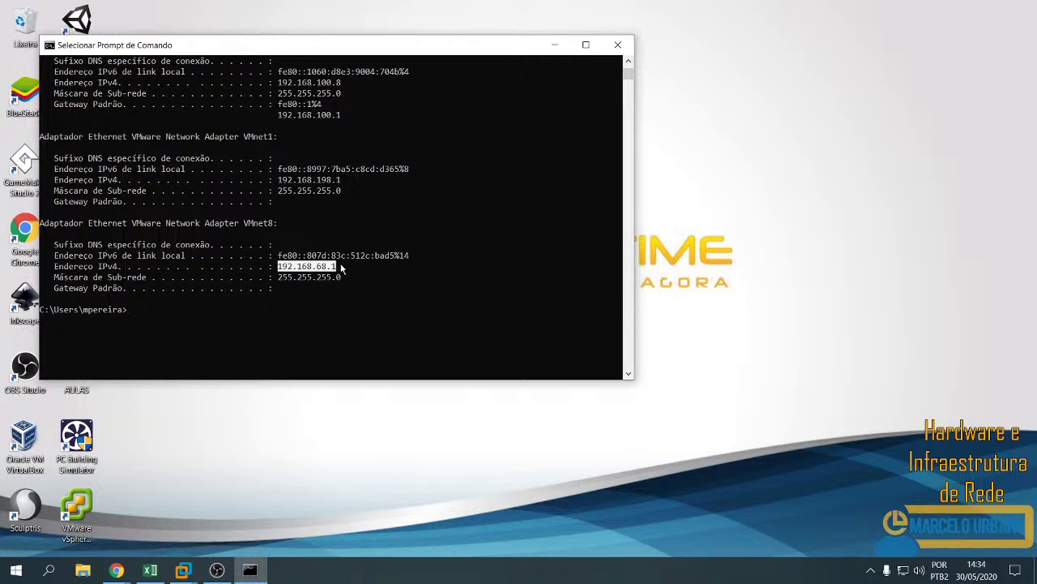
mouse_move(342, 268)
left_mouse_down()
mouse_move(320, 270)
mouse_move(339, 268)
left_mouse_up()
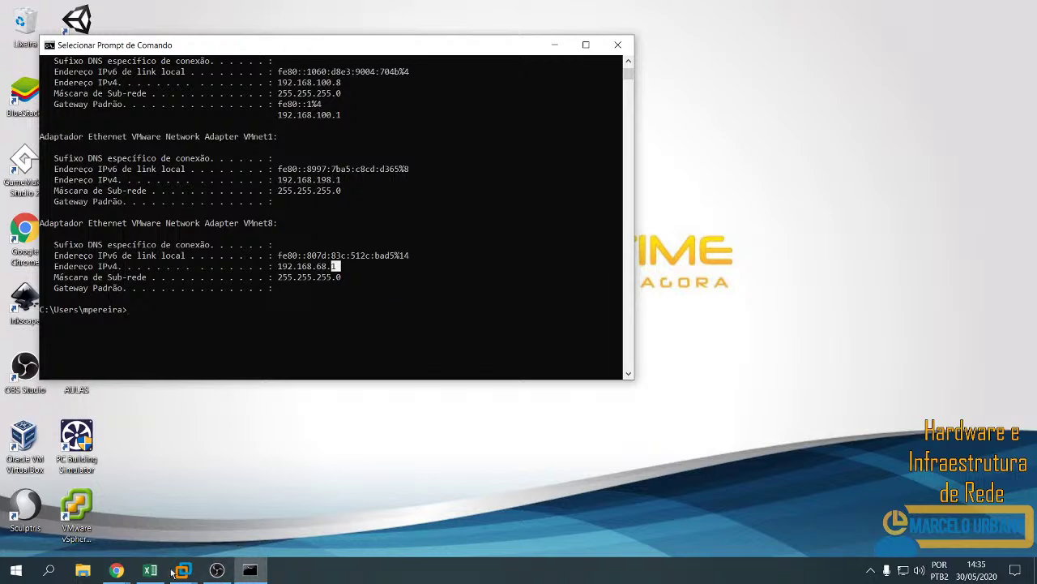
Step: Switch to the ESXi VM and log in to System Customization with the root password
mouse_move(183, 570)
left_click(270, 538)
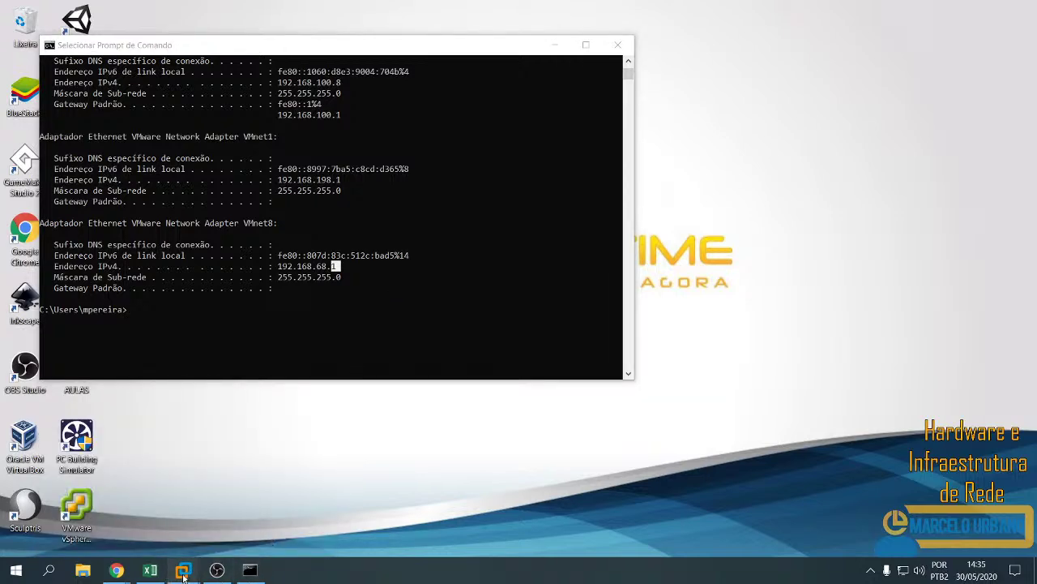
left_click(274, 487)
left_click(408, 414)
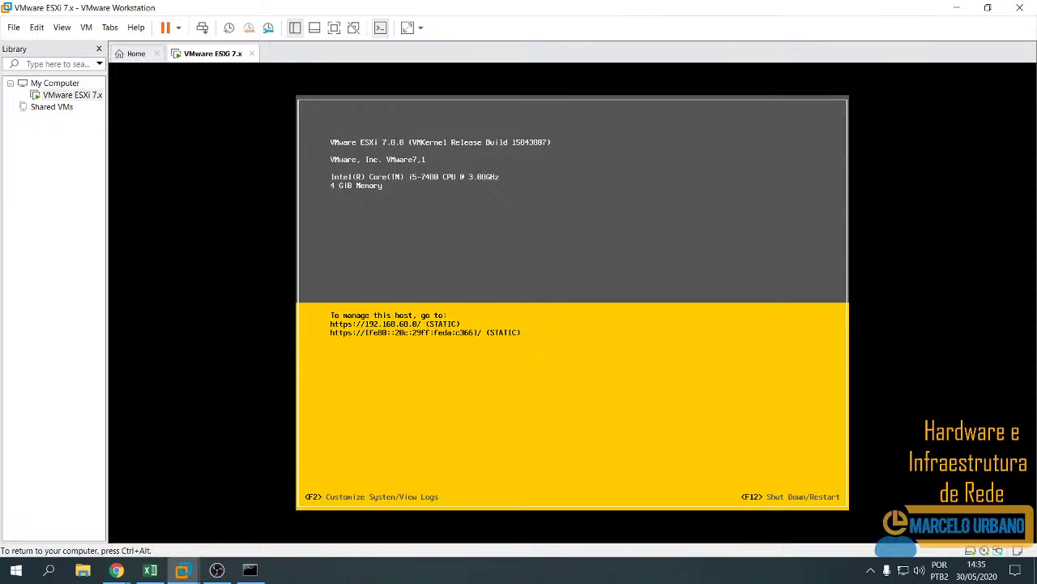
key("F2")
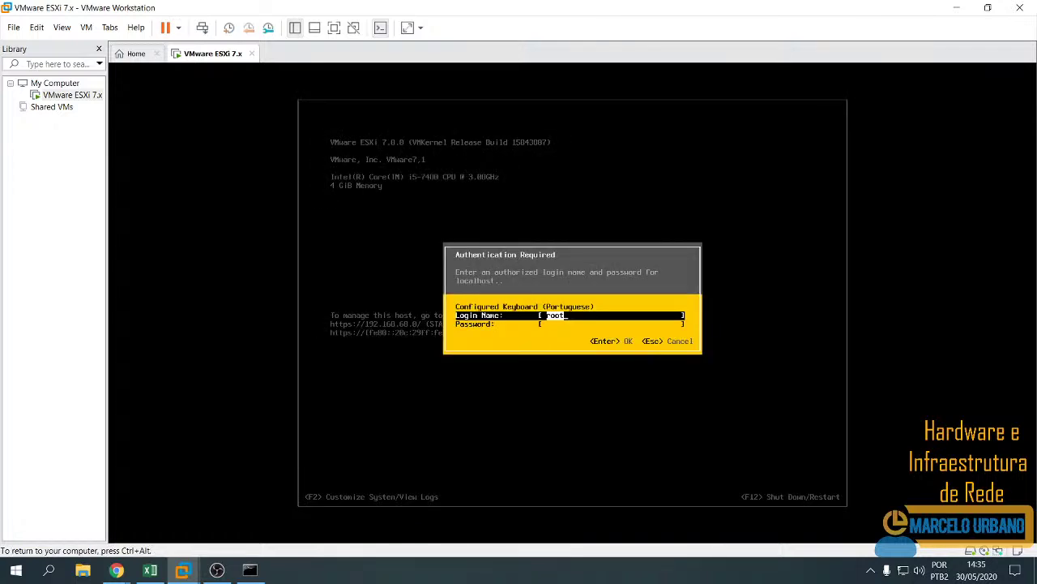
key("Tab")
type("**")
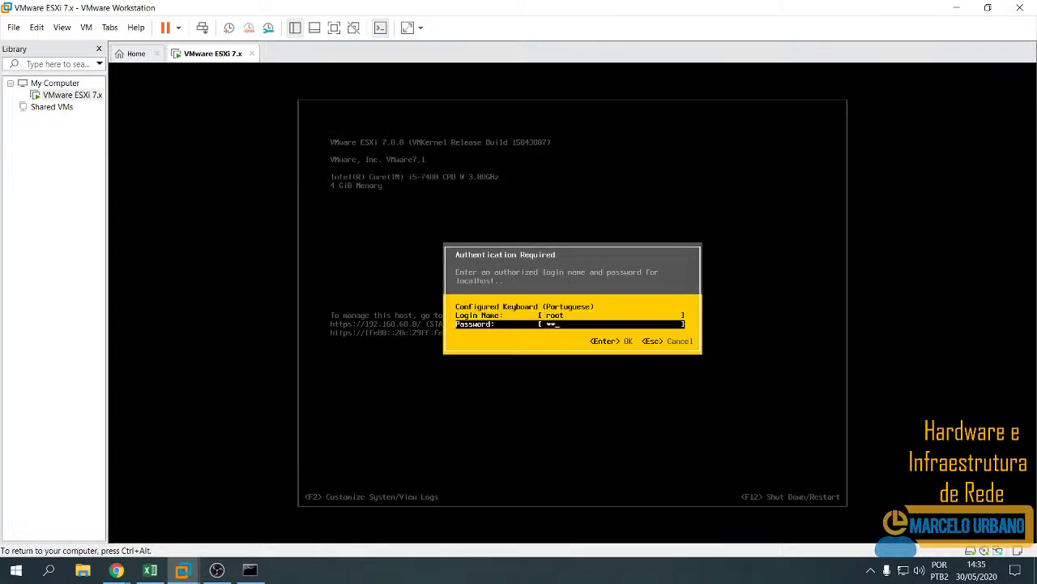
type("****")
key("Return")
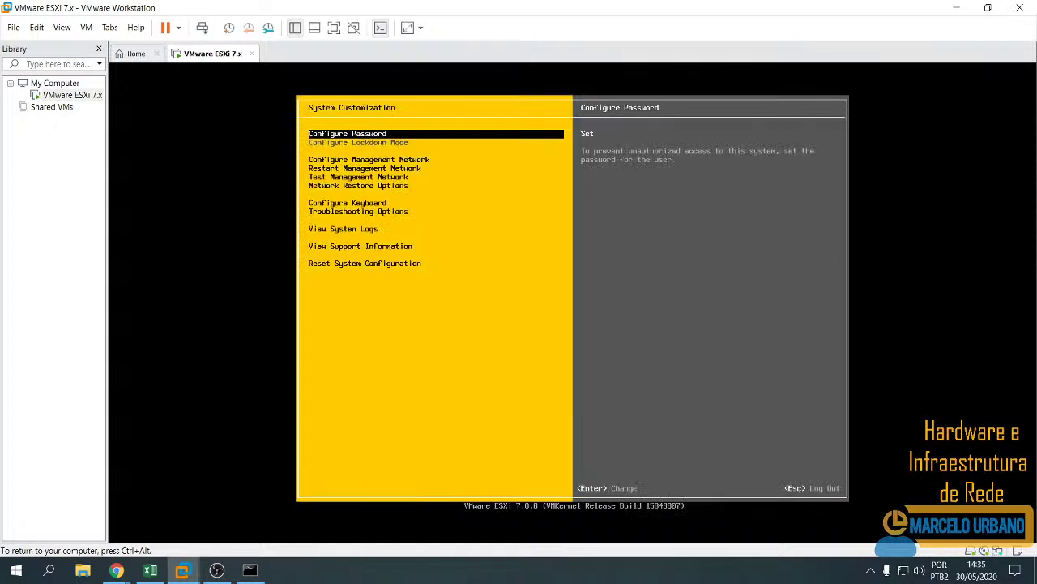
Step: Open the Configure Management Network menu, showing IPv4 Manual at 192.168.68.0
key("Down")
key("Down")
key("Up")
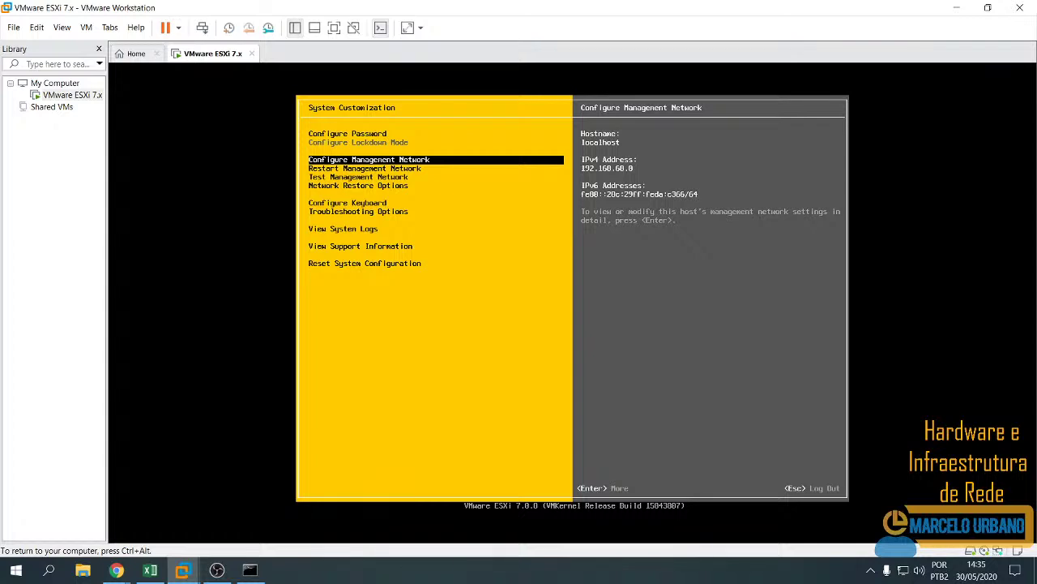
key("Return")
Step: Set the static IPv4 configuration with default gateway 192.168.68.2 and save it
key("Down")
key("Down")
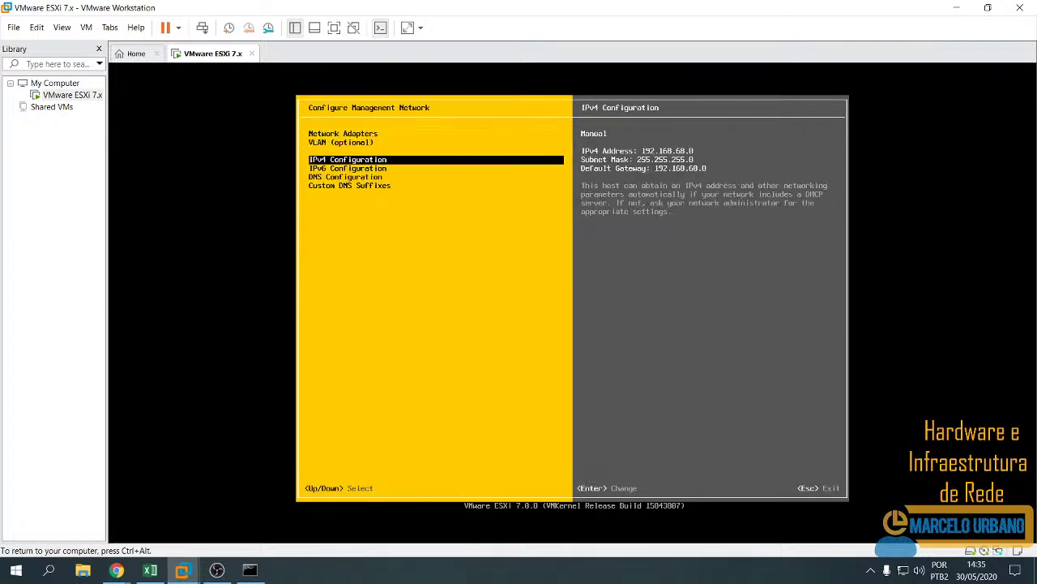
key("Return")
key("Down")
key("Down")
key("Down")
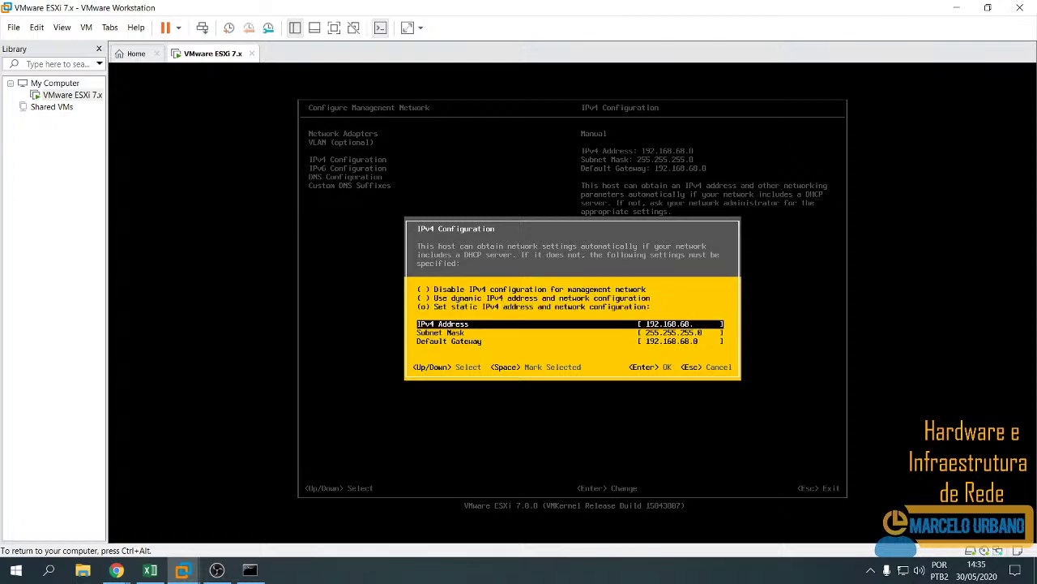
key("Down")
key("Down")
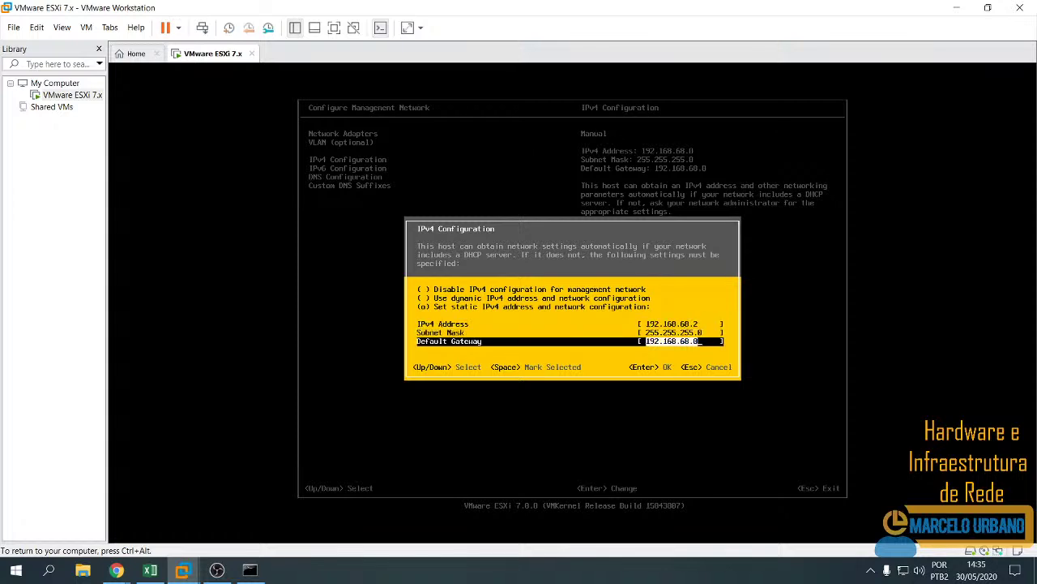
key("BackSpace")
type("2")
key("Return")
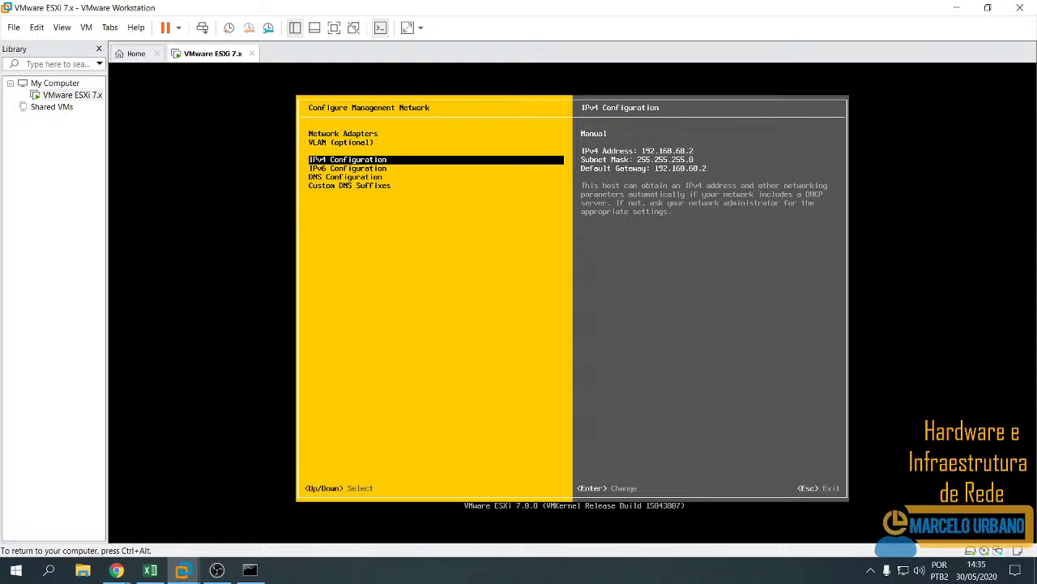
Step: Apply the changes, restarting the management network, and run the Test Management Network ping
key("Escape")
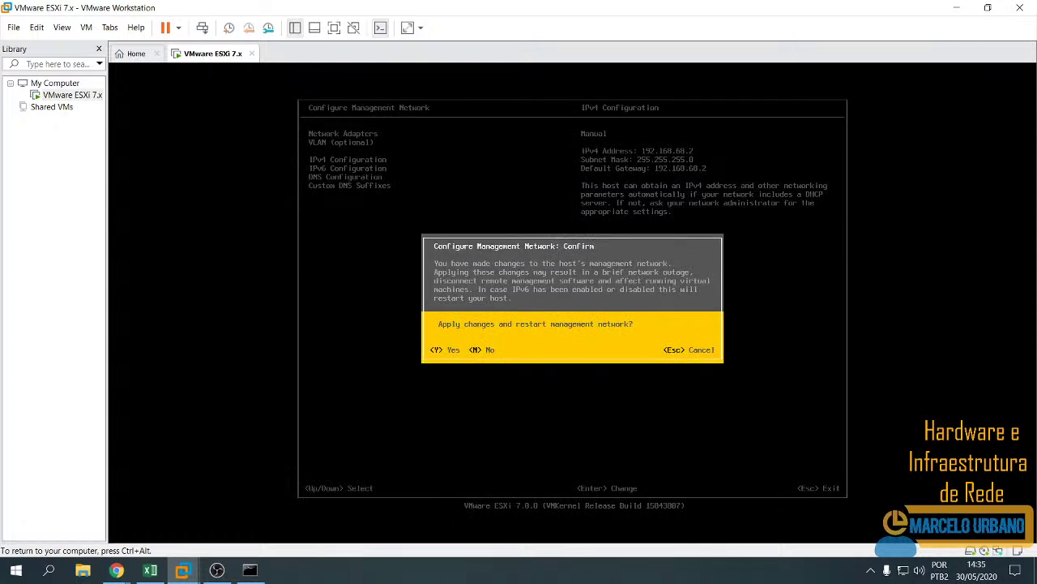
key("y")
key("Escape")
key("Down")
key("Down")
key("Return")
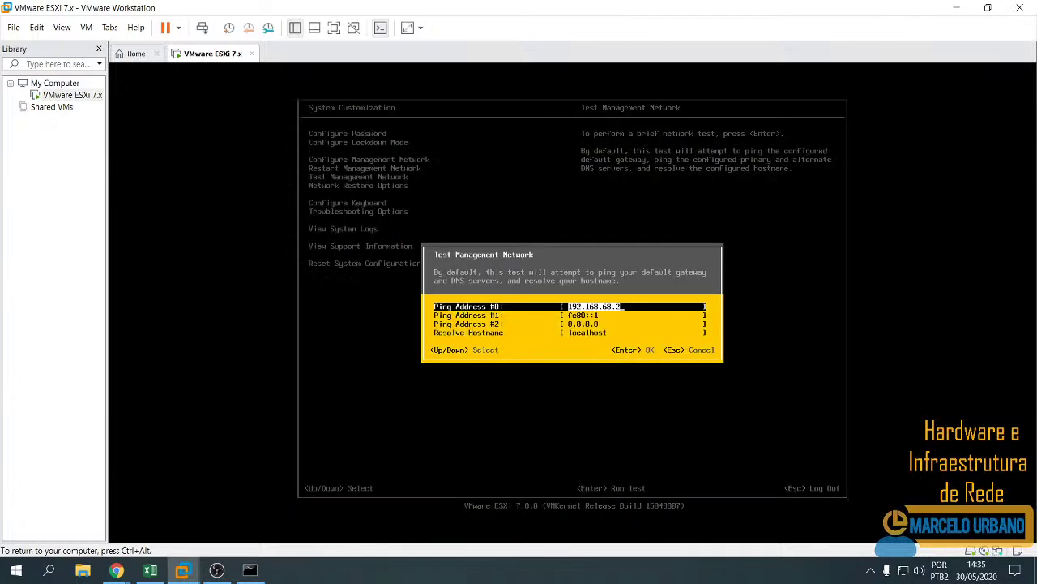
key("Return")
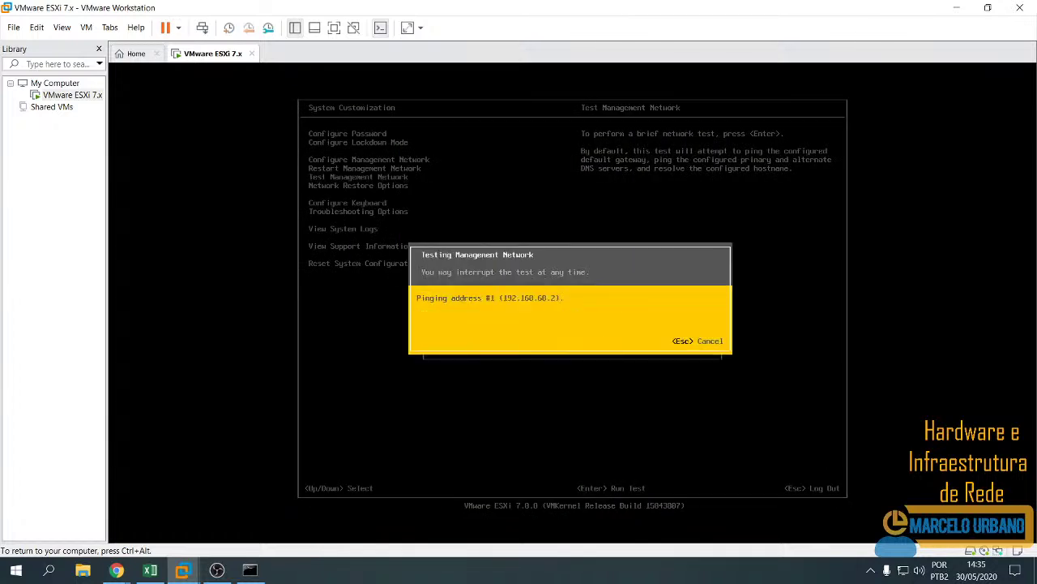
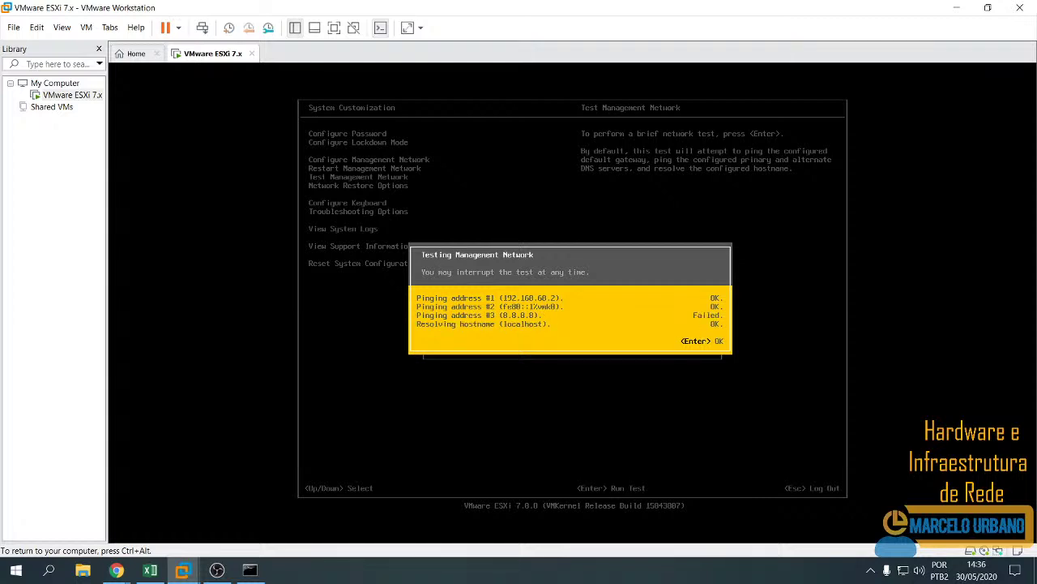
Step: Try changing the default gateway to 192.168.68.0 in IPv4 Configuration, then back out to the main menu
key("Return")
key("Up")
key("Up")
key("Return")
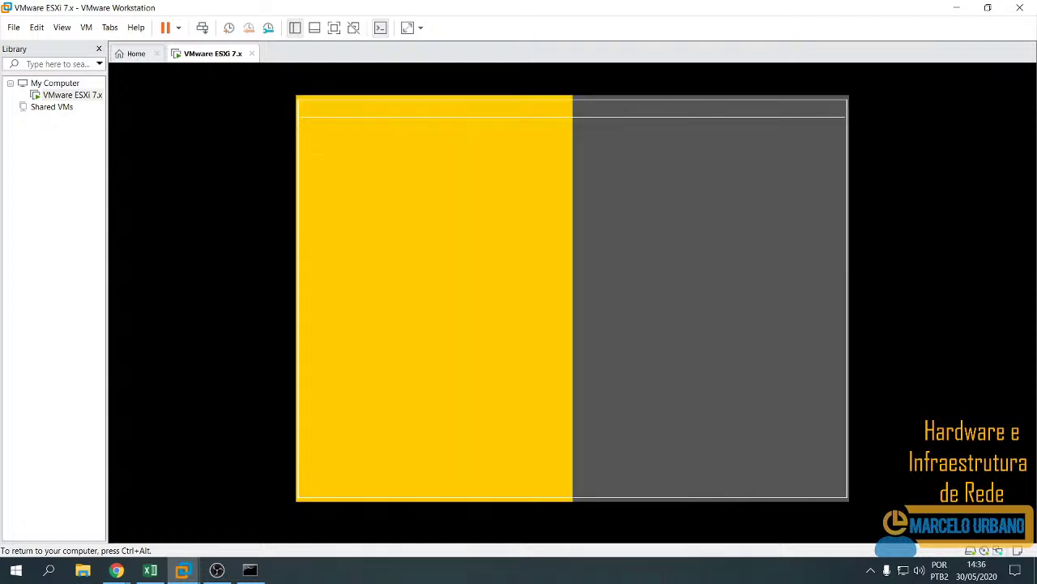
key("Down")
key("Down")
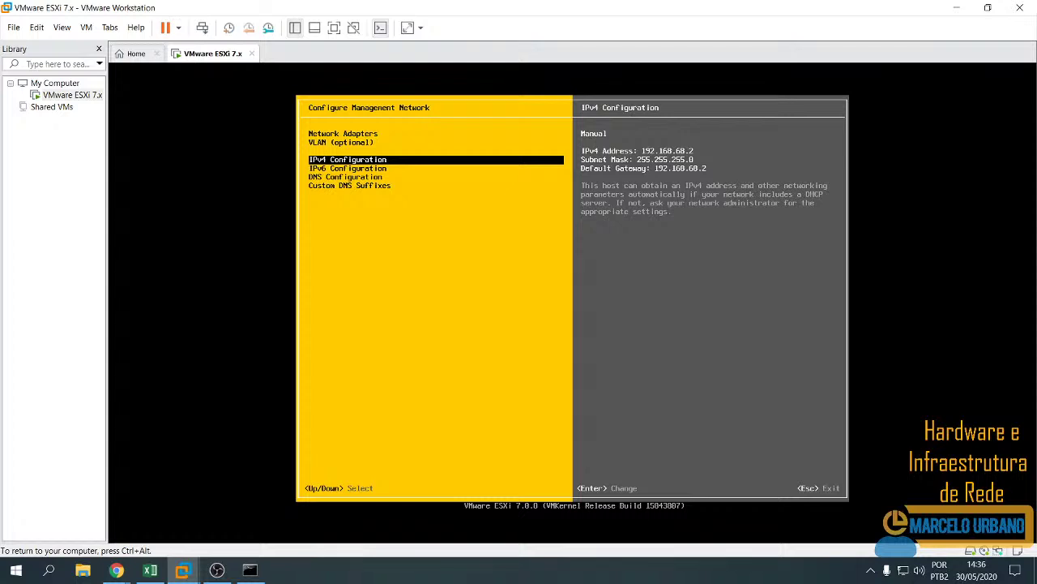
key("Return")
key("Down")
key("Down")
key("Down")
key("Down")
key("Down")
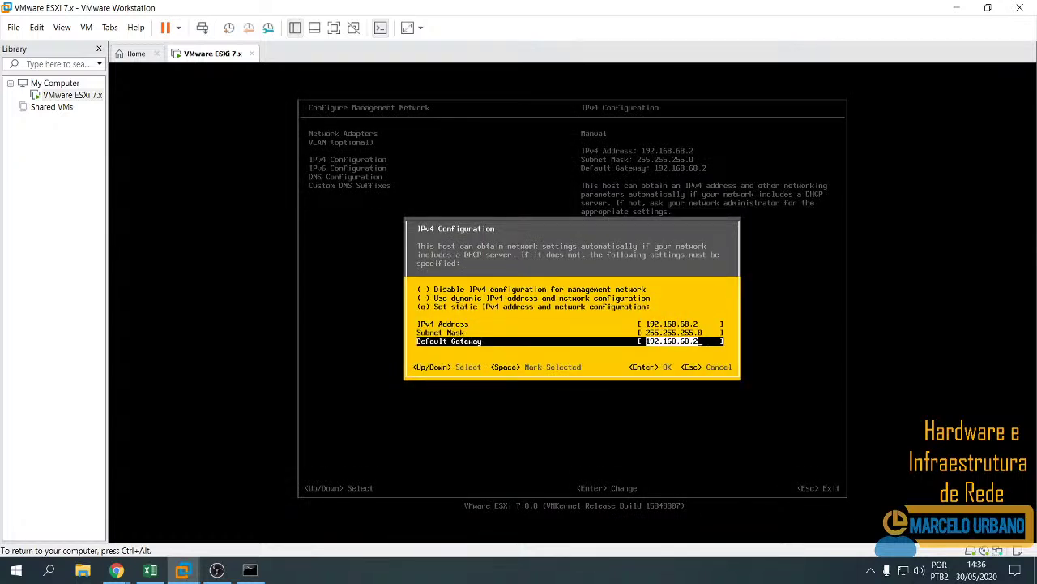
key("BackSpace")
type("0")
key("Return")
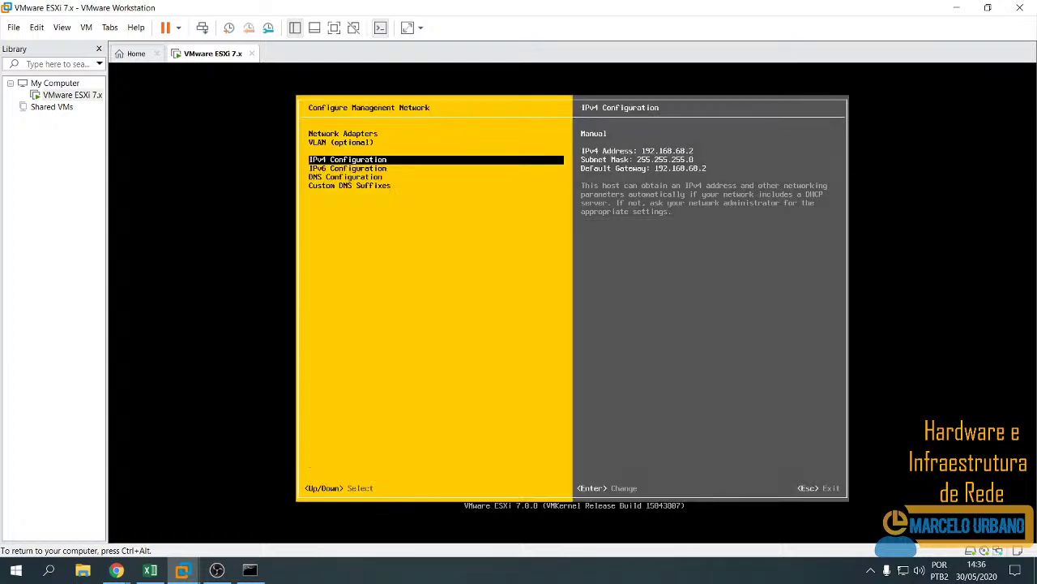
key("Escape")
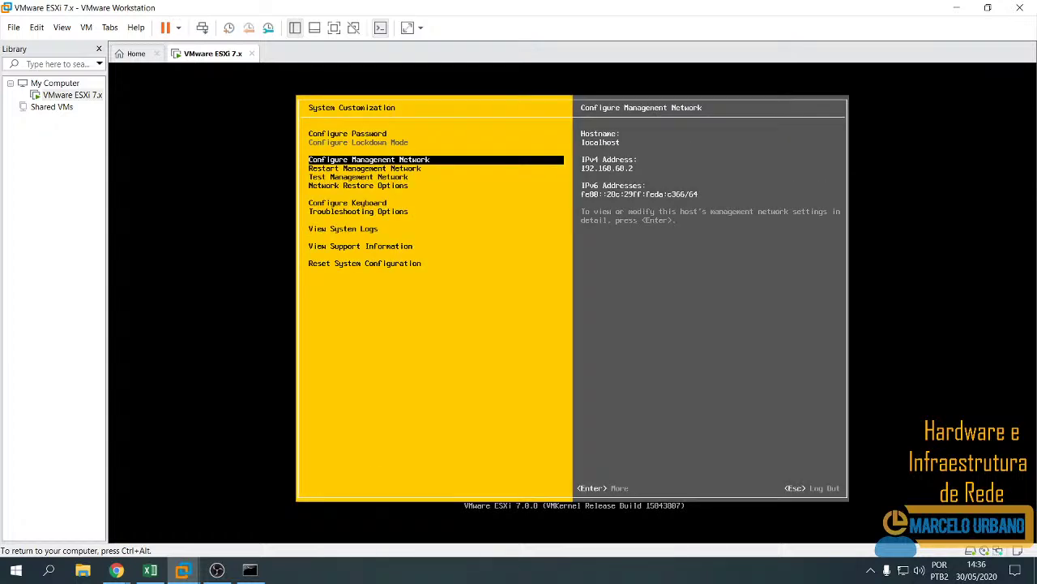
Step: Set the default gateway to 192.168.68.0 and apply the management network restart
key("Return")
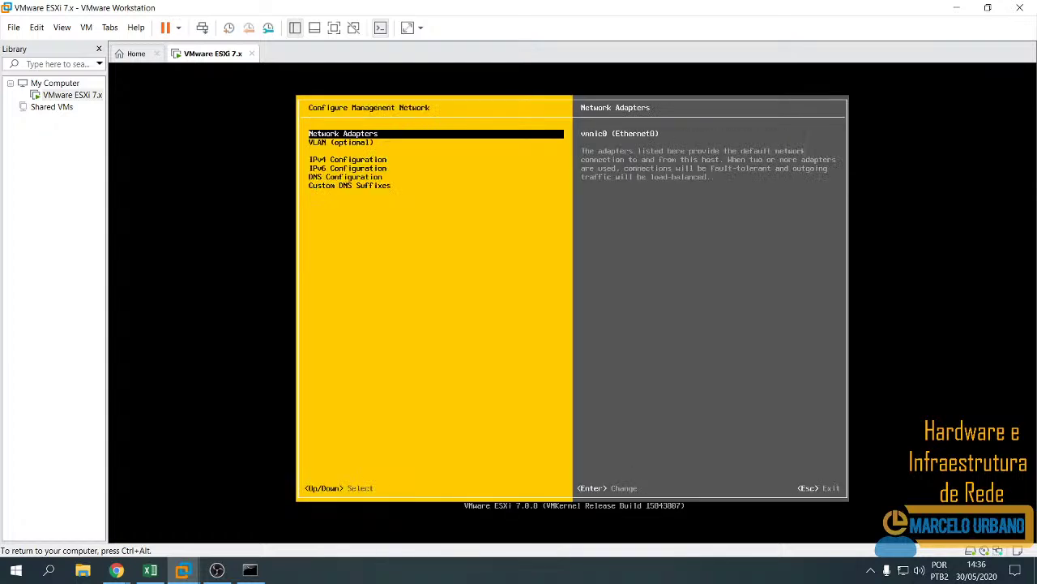
key("Down")
key("Down")
key("Return")
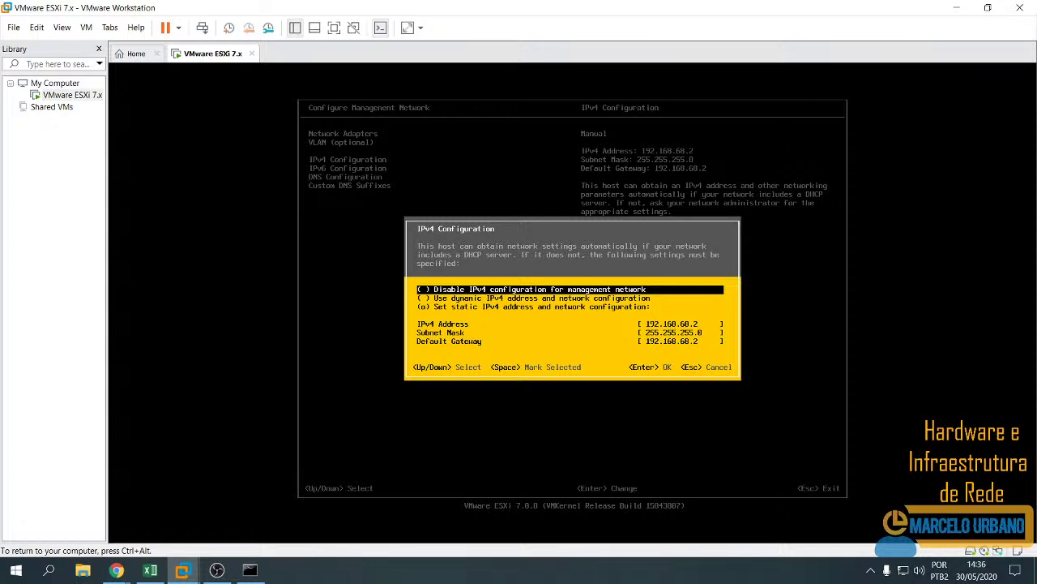
key("Down")
key("Down")
key("Down")
key("Down")
key("Down")
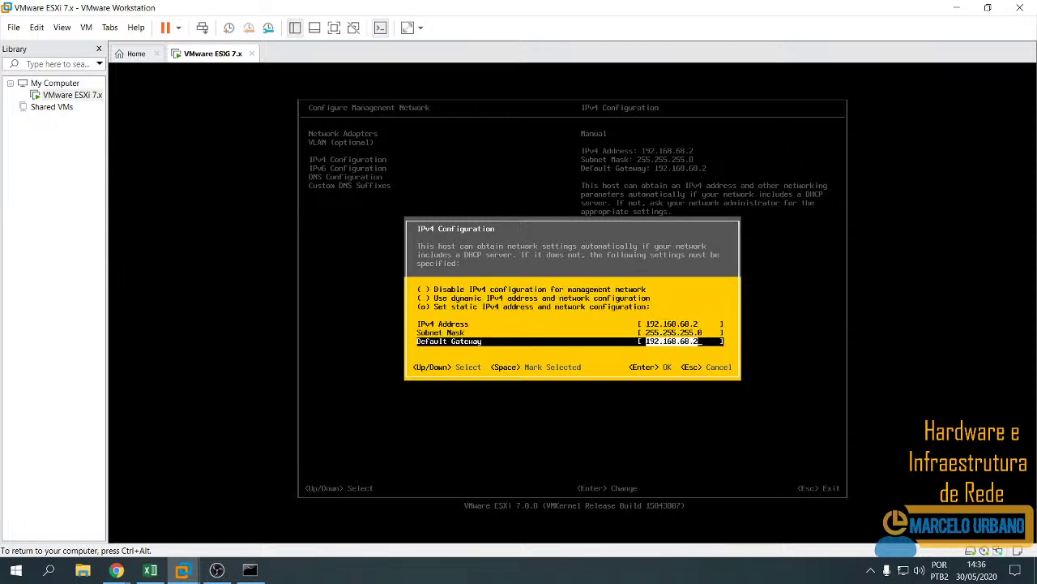
key("BackSpace")
key("Return")
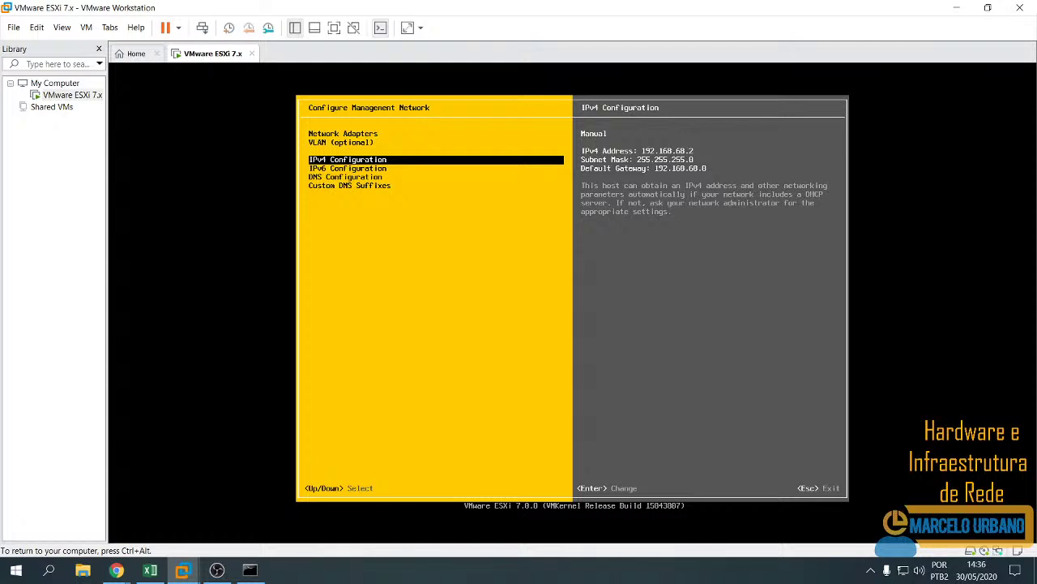
key("Escape")
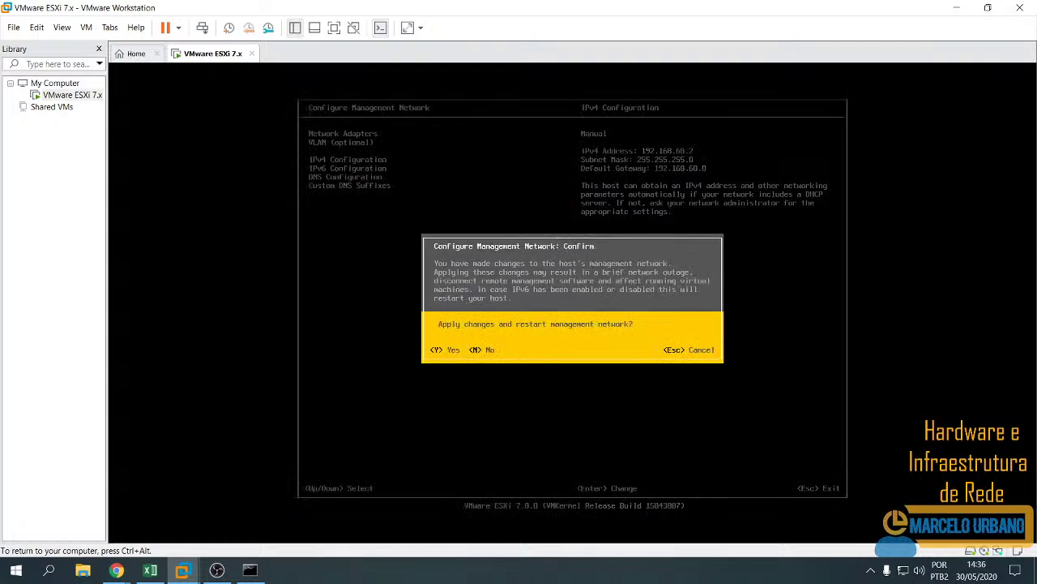
key("y")
Step: Open Test Management Network from the main customization menu
key("Escape")
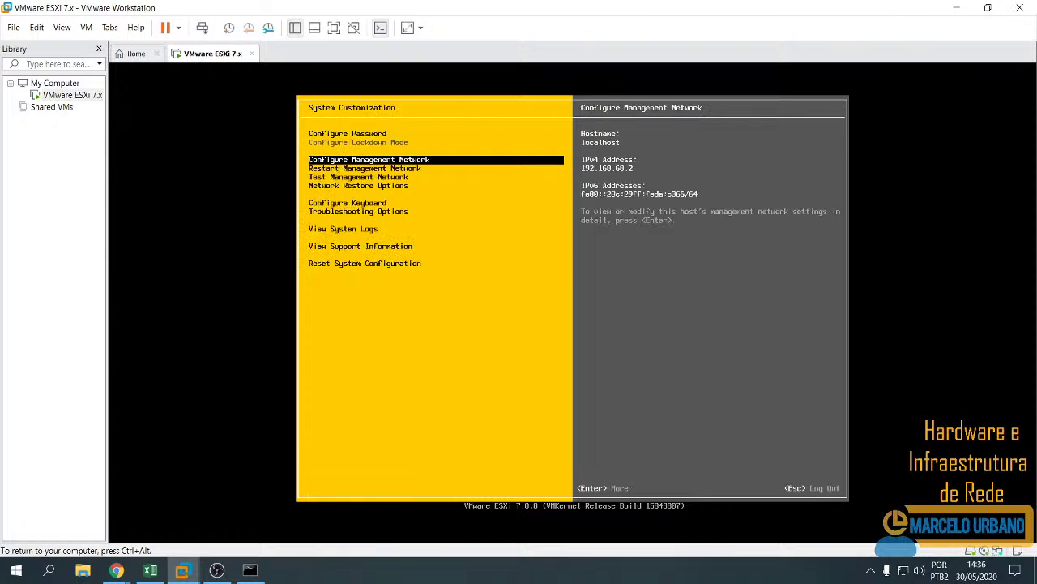
key("Down")
key("Down")
key("Return")
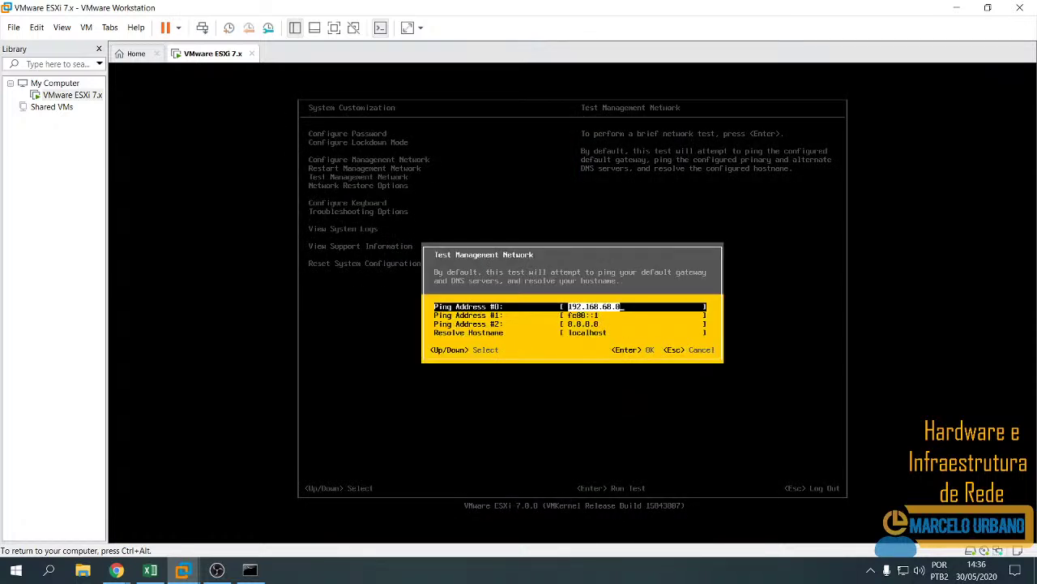
Step: Run the ping test against gateway 192.168.68.0, the IPv6 link-local address and 8.8.8.8
key("Return")
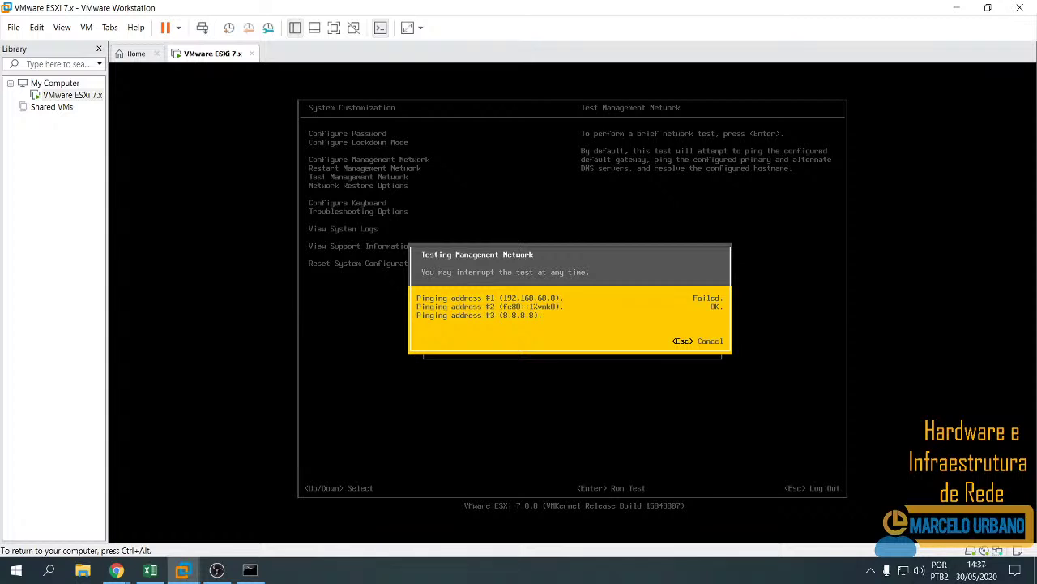
Step: Stop the test, reach the IPv4 Address field, then back out without saving
key("Escape")
key("Up")
key("Up")
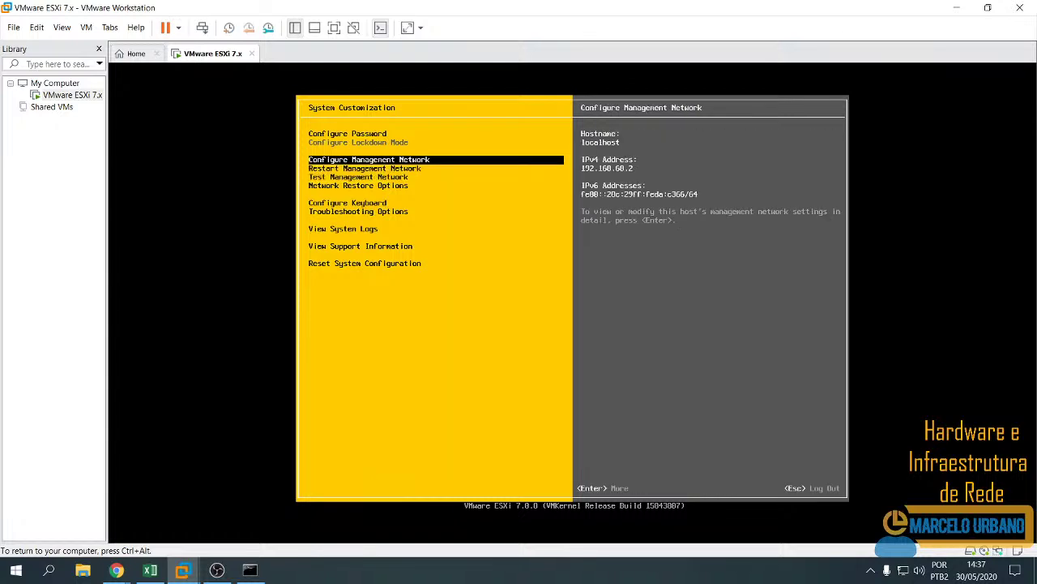
key("Return")
key("Down")
key("Down")
key("Return")
key("Down")
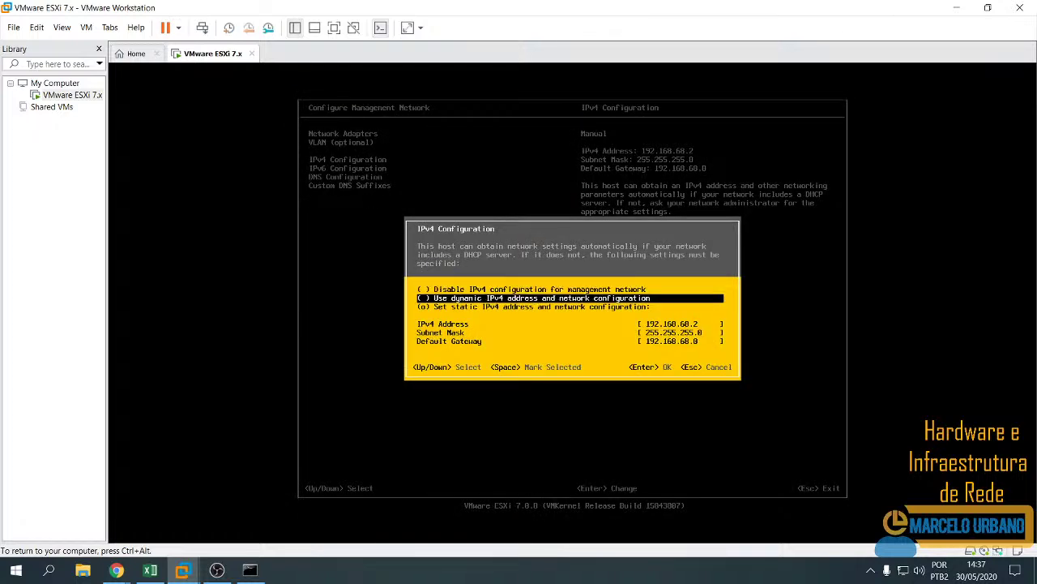
key("Down")
key("Down")
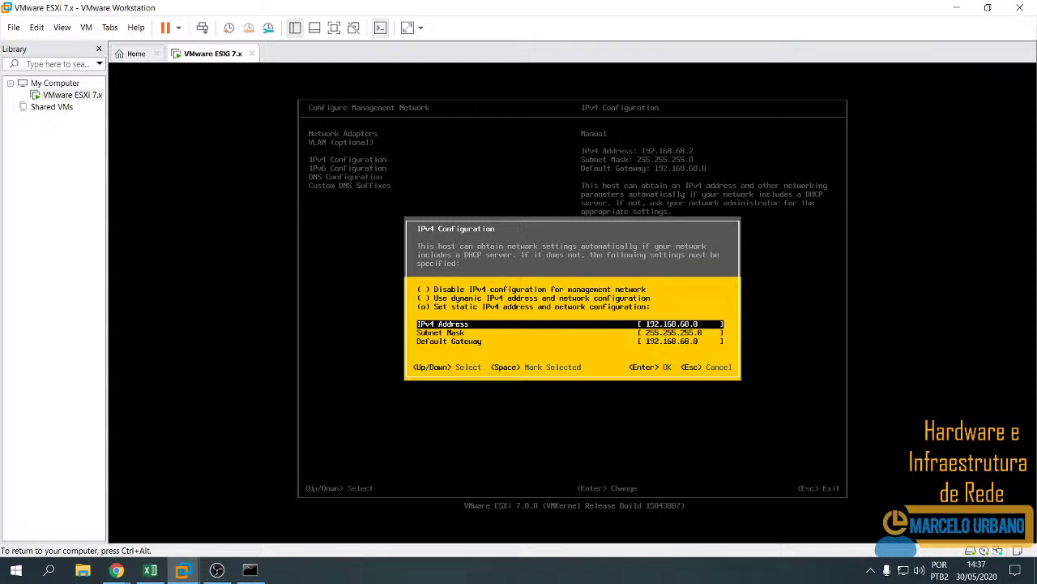
key("Escape")
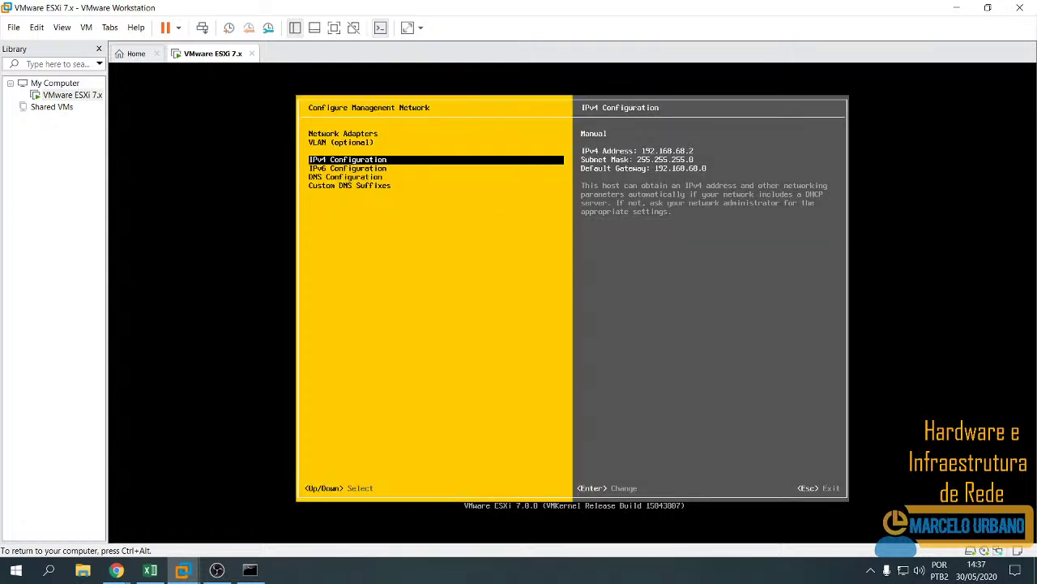
key("Escape")
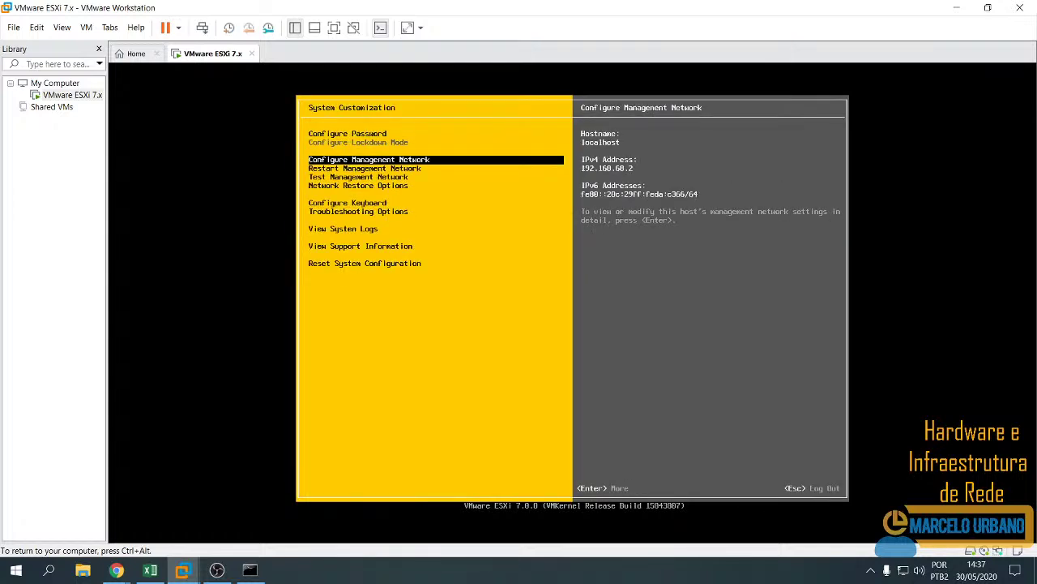
Step: Change the static IPv4 address to 192.168.68.0 and apply the management network restart
key("Return")
key("Down")
key("Down")
key("Return")
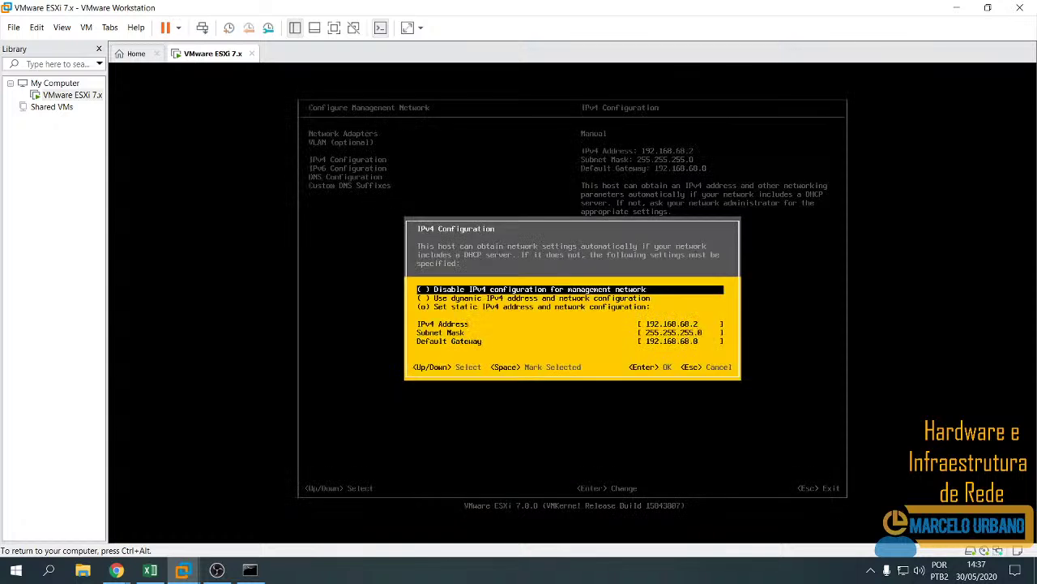
key("Down")
key("Down")
key("Down")
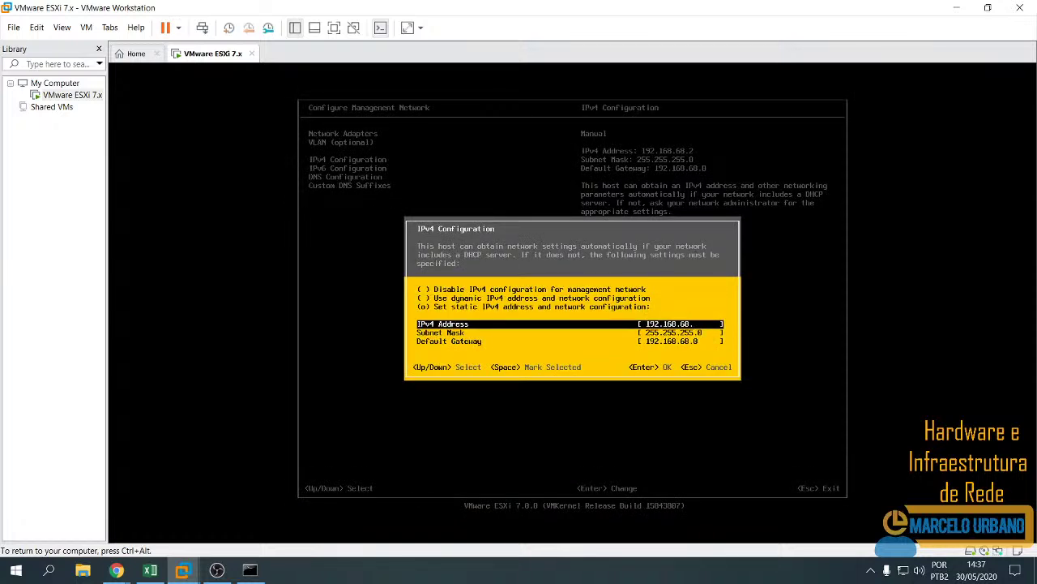
key("Return")
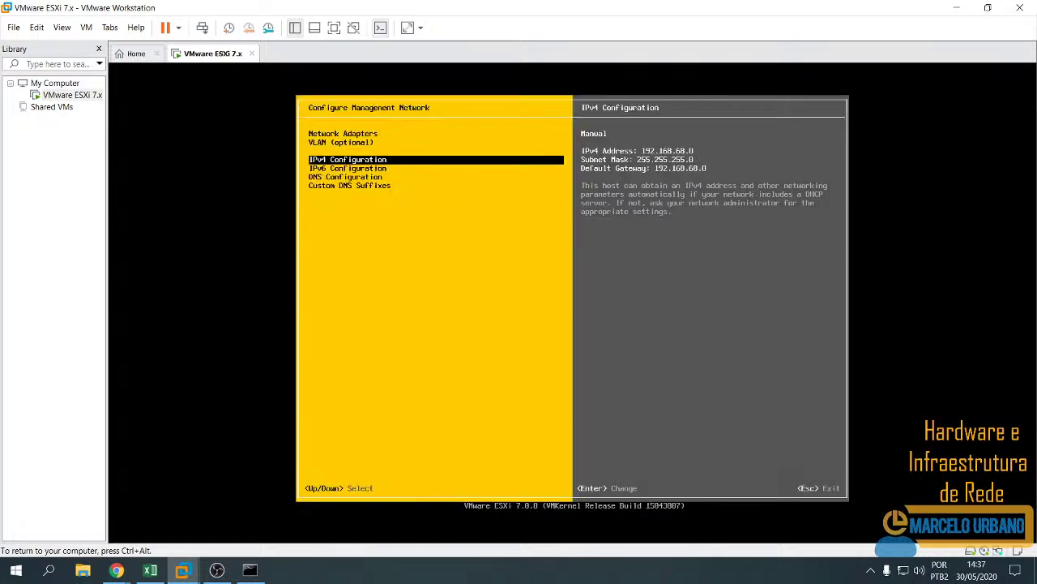
key("Escape")
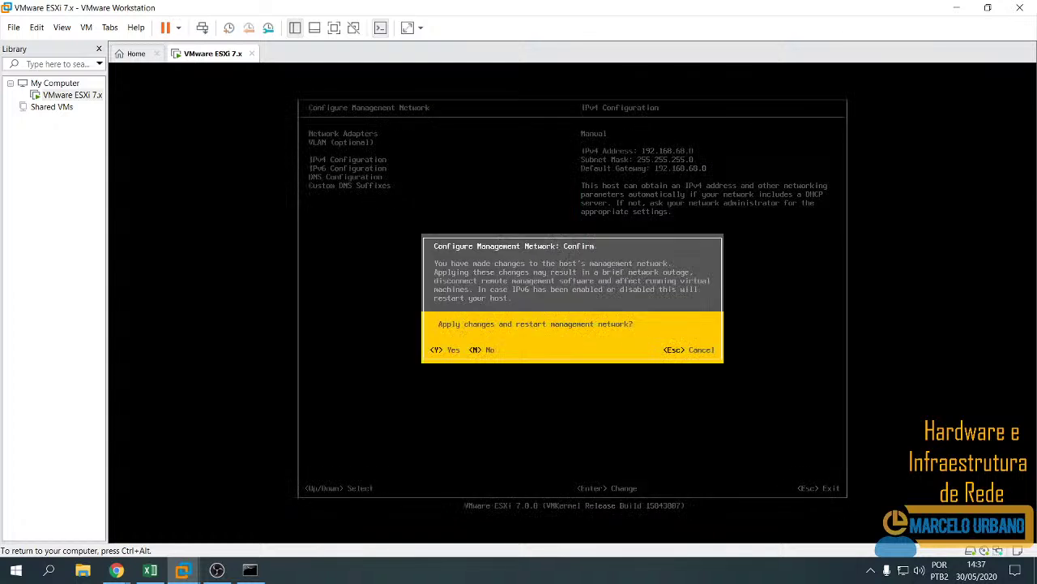
key("y")
key("Escape")
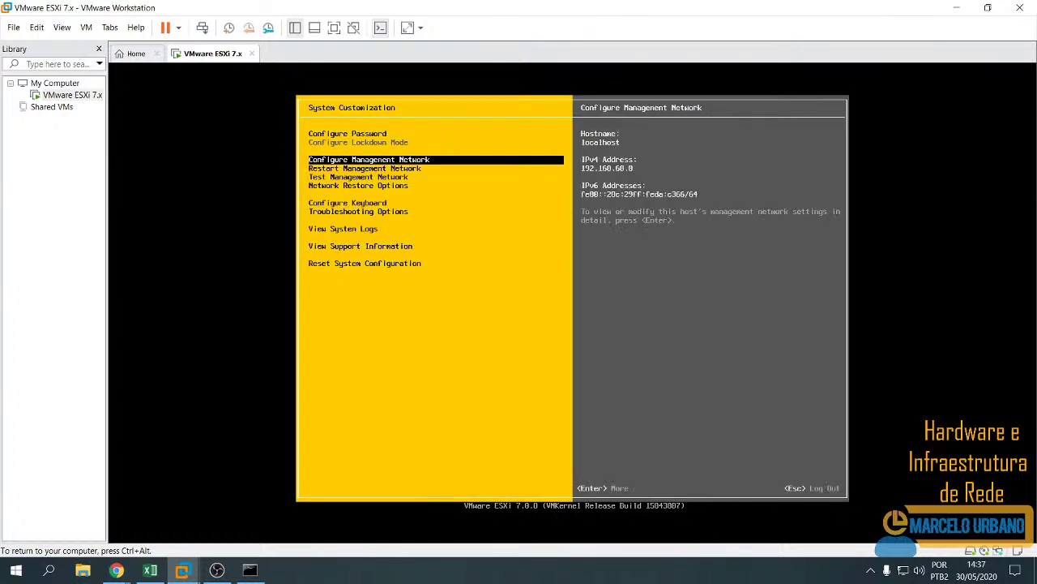
key("Down")
key("Down")
Step: Rerun the management network ping test and release input from the VM
key("Return")
key("Return")
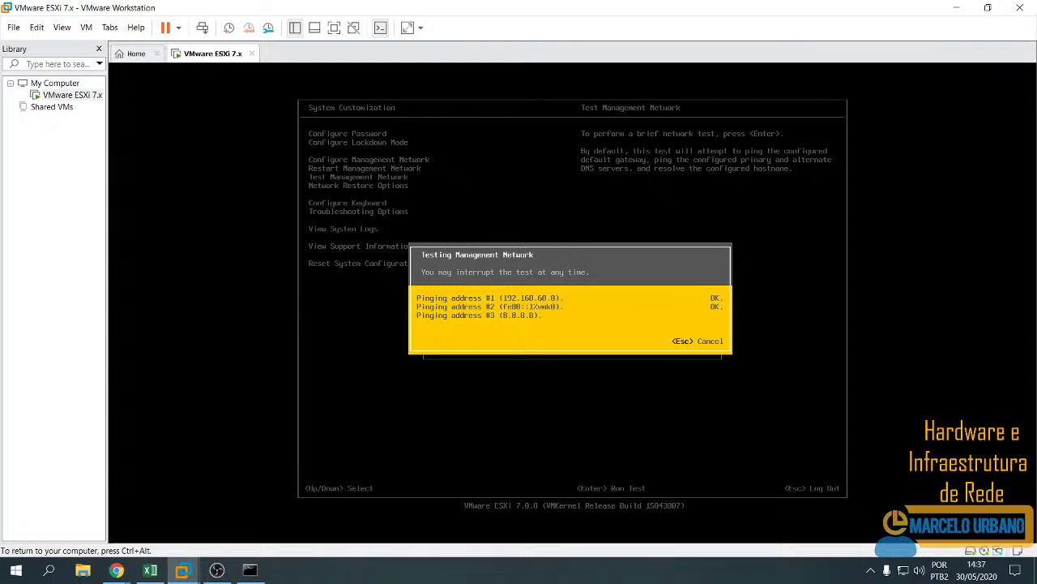
key("ctrl+alt")
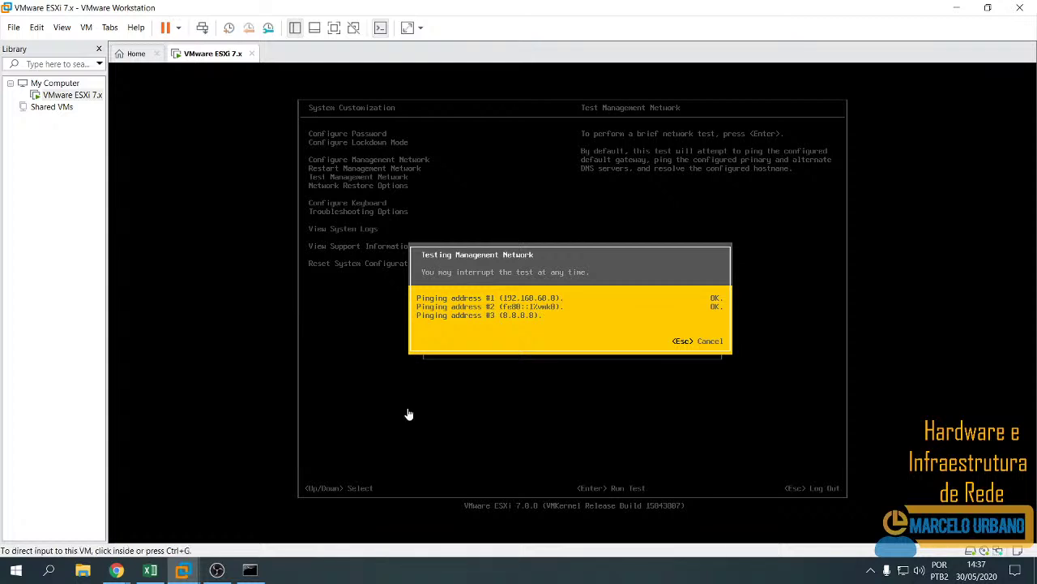
Step: Check in the ipconfig output that VMnet8 uses 192.168.68.1, then return to the Home tab
left_click(249, 570)
scroll(378, 261, "up", 1)
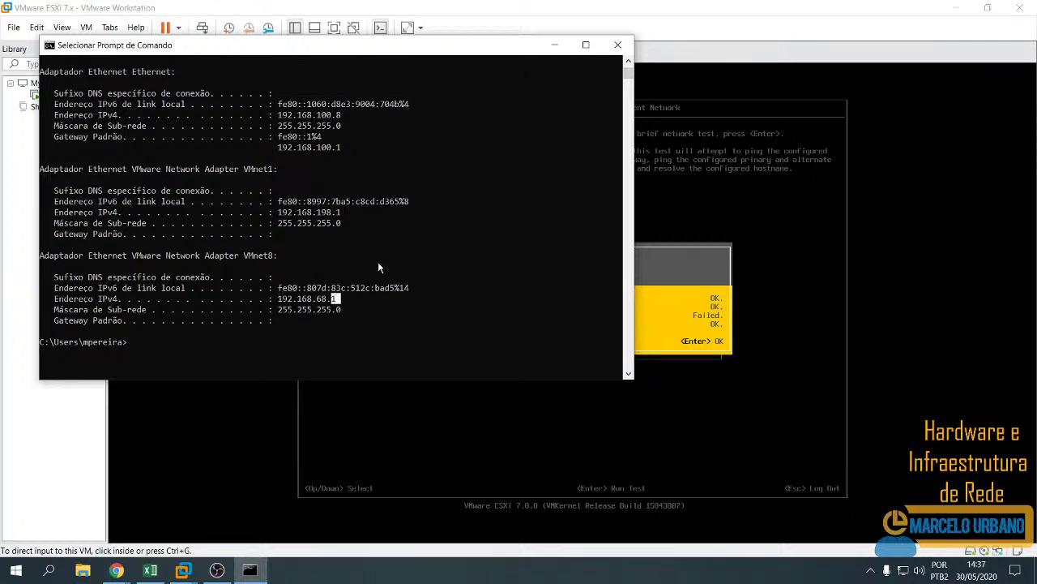
scroll(378, 263, "up", 1)
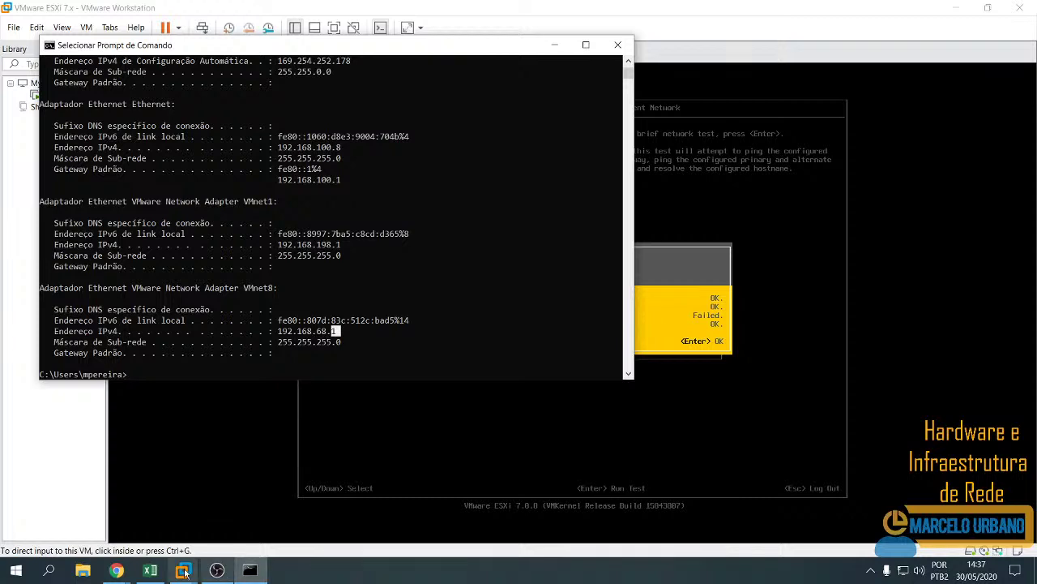
mouse_move(183, 569)
left_click(106, 479)
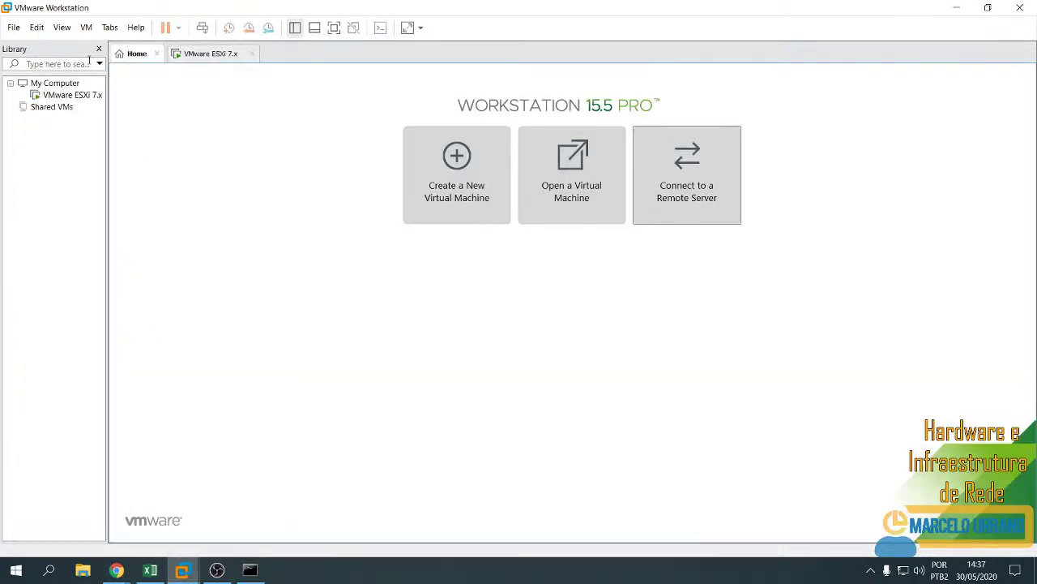
Step: Open the Virtual Network Editor, then bring the VMware ESXi 7.x console back to the front
left_click(38, 27)
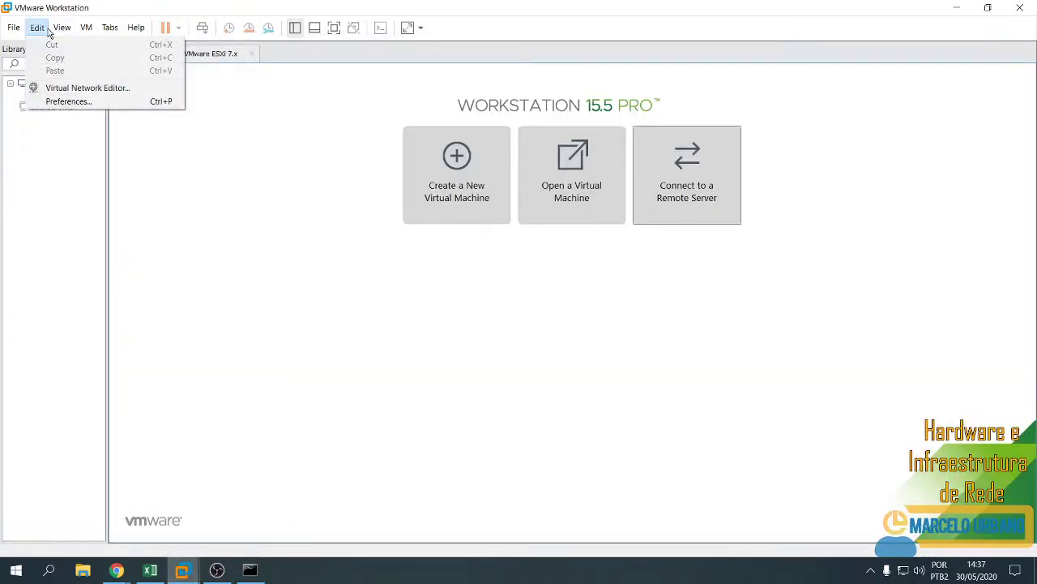
left_click(65, 87)
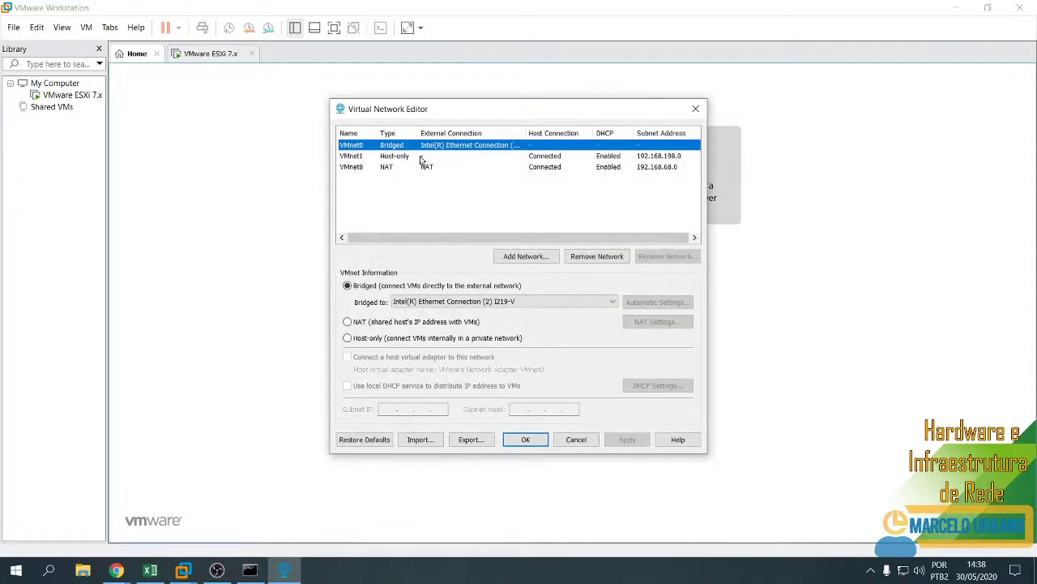
left_click(248, 570)
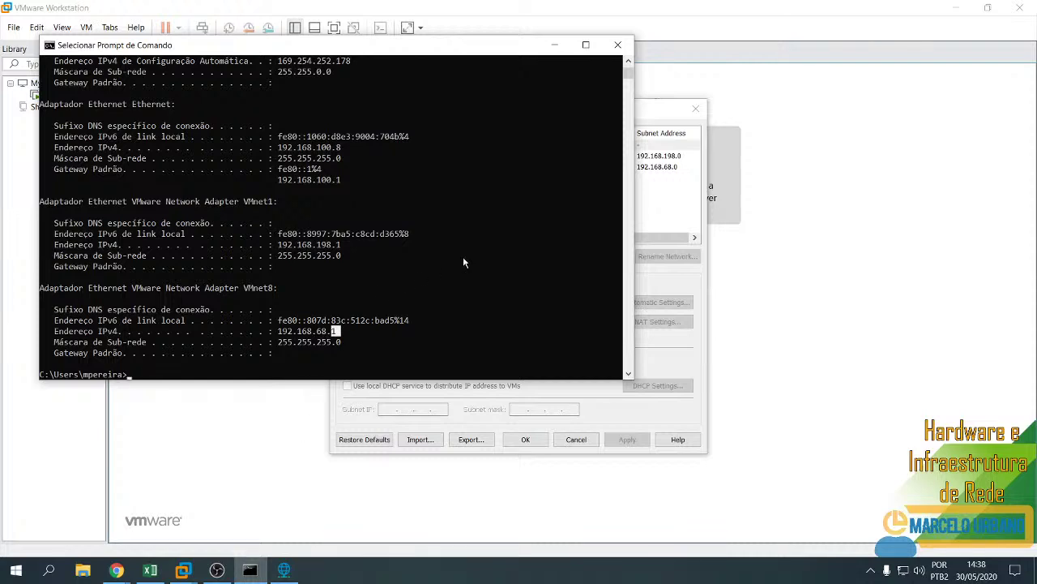
left_click(692, 280)
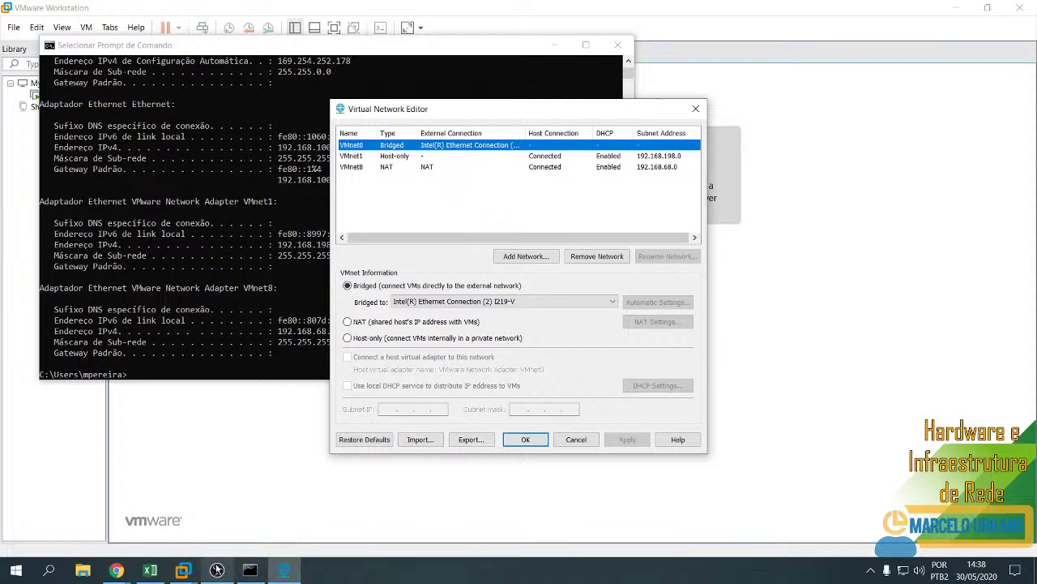
mouse_move(183, 570)
left_click(254, 480)
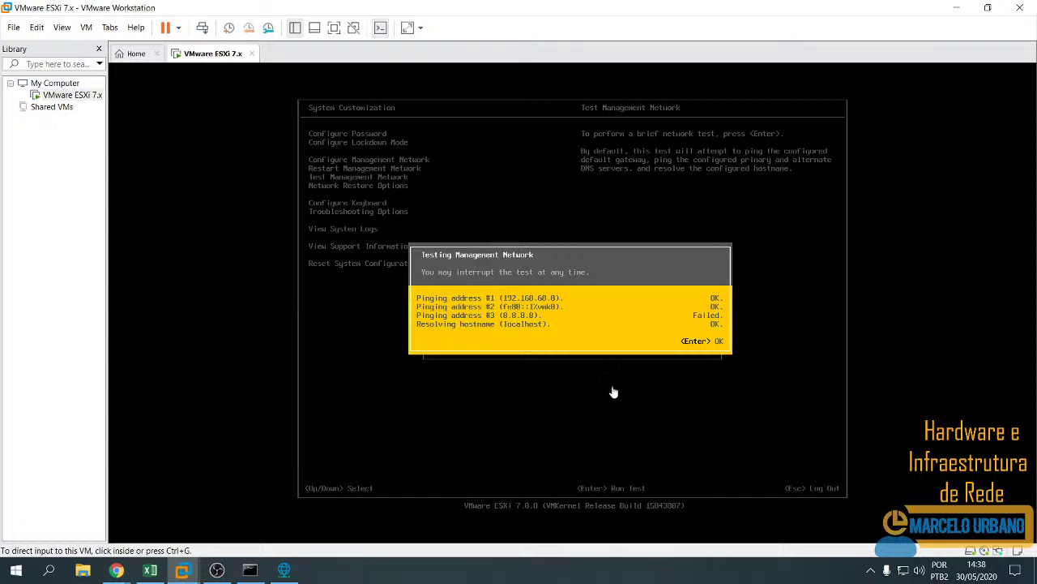
Step: Dismiss the test results and open the IPv4 Configuration under Configure Management Network
left_click(672, 363)
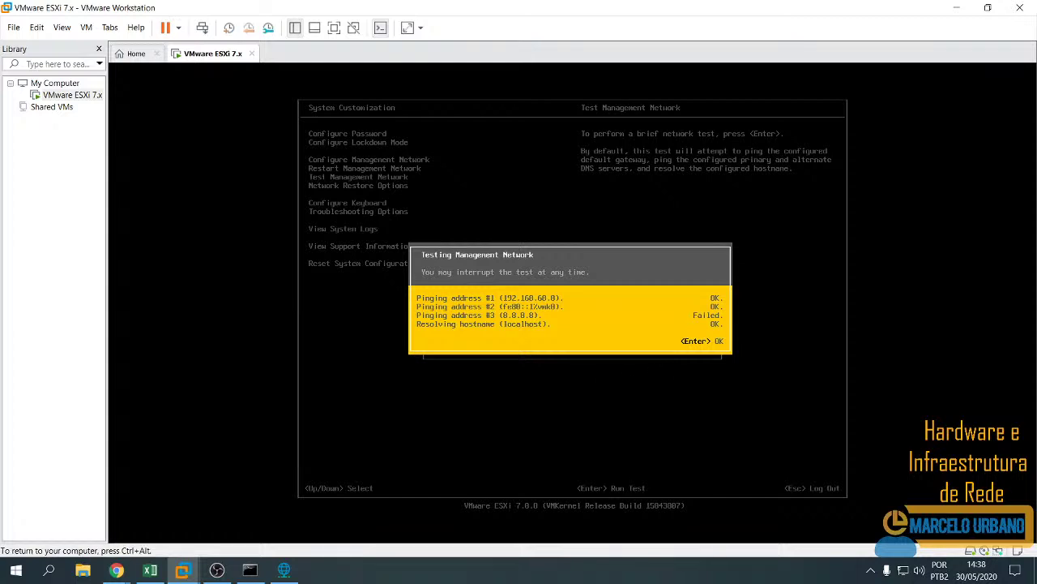
key("Return")
key("Up")
key("Return")
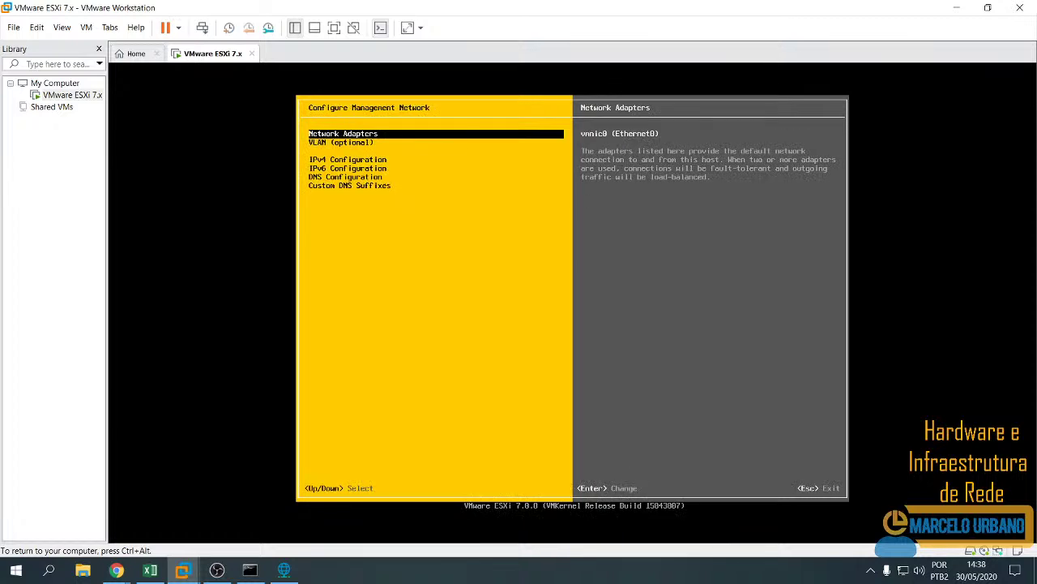
key("Down")
key("Down")
key("Return")
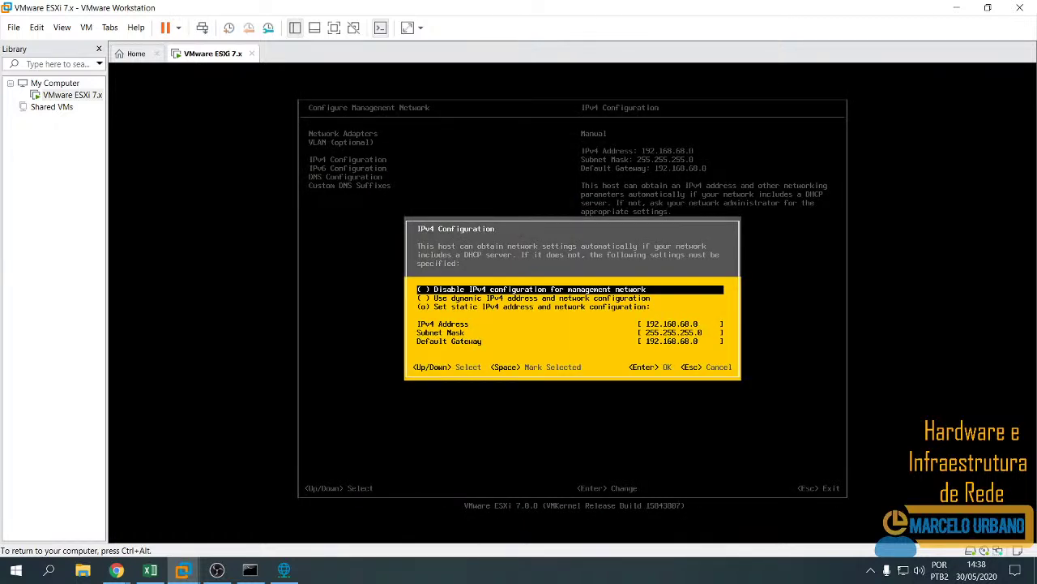
Step: Set IPv4 address and default gateway to 192.168.68.1 and apply the network restart
key("Down")
key("Down")
key("Down")
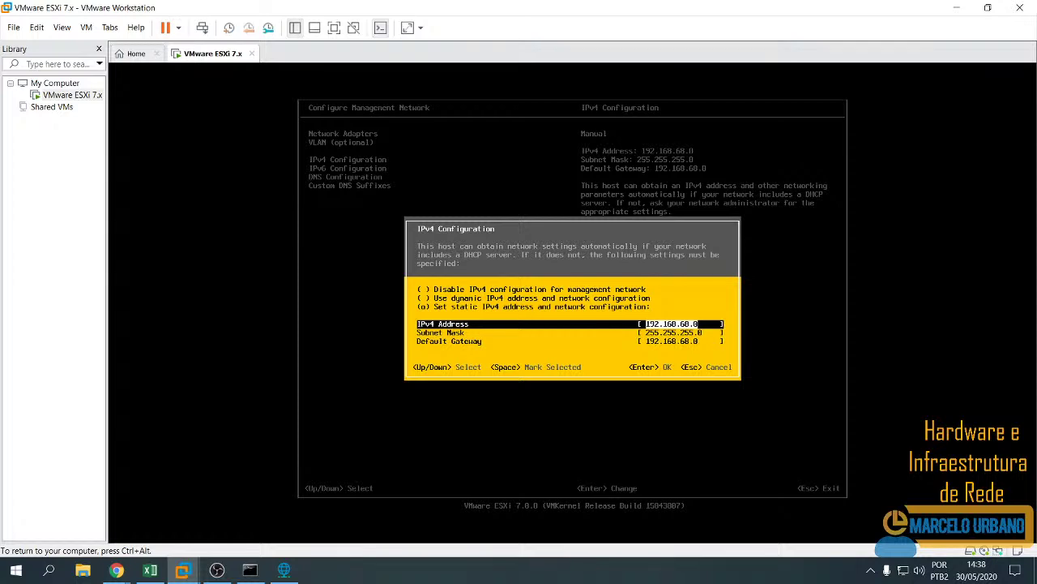
key("Down")
key("Down")
key("Up")
key("Up")
key("Down")
key("Down")
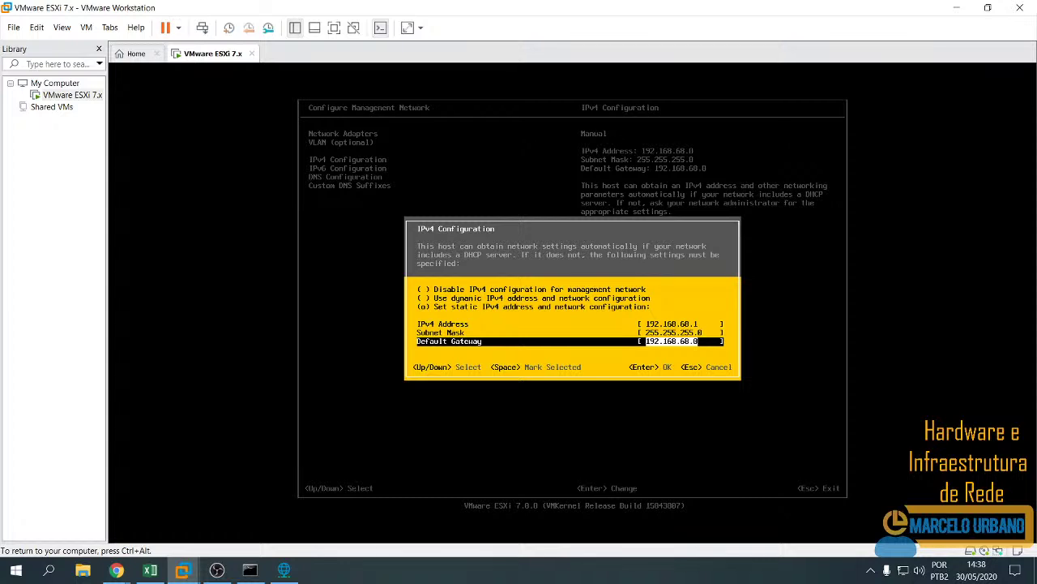
type("1")
key("Return")
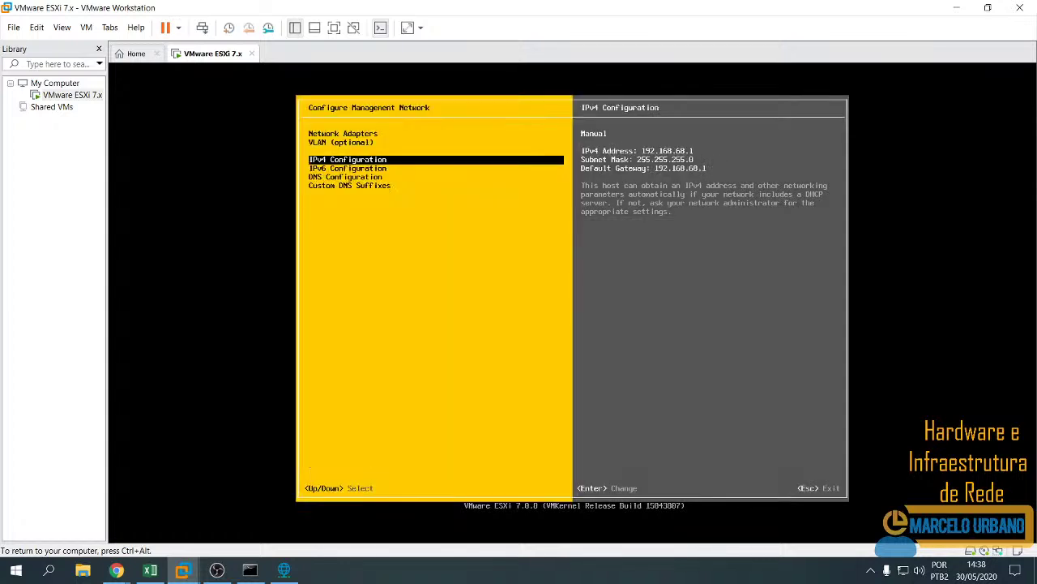
key("Escape")
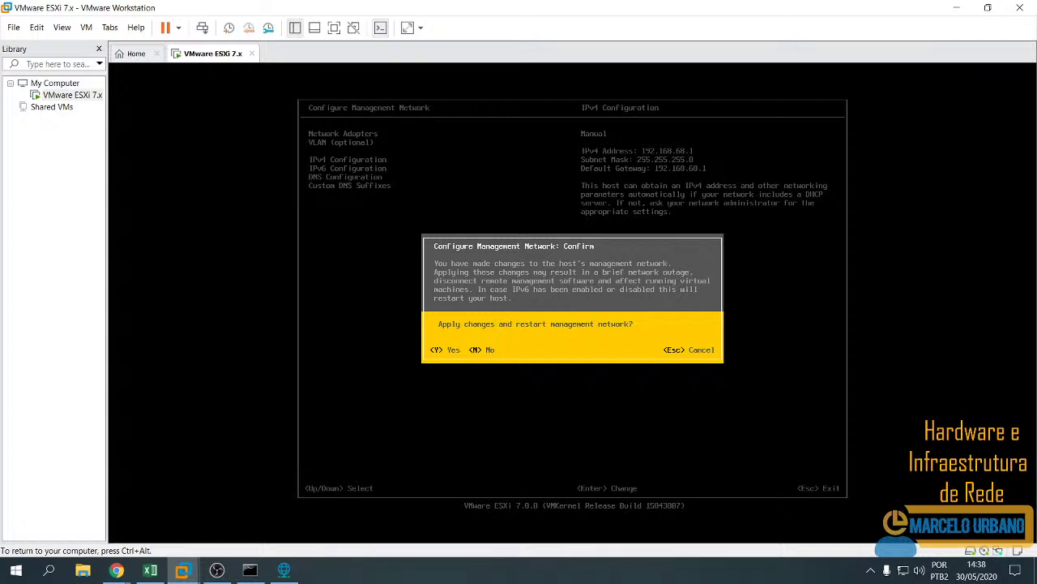
key("y")
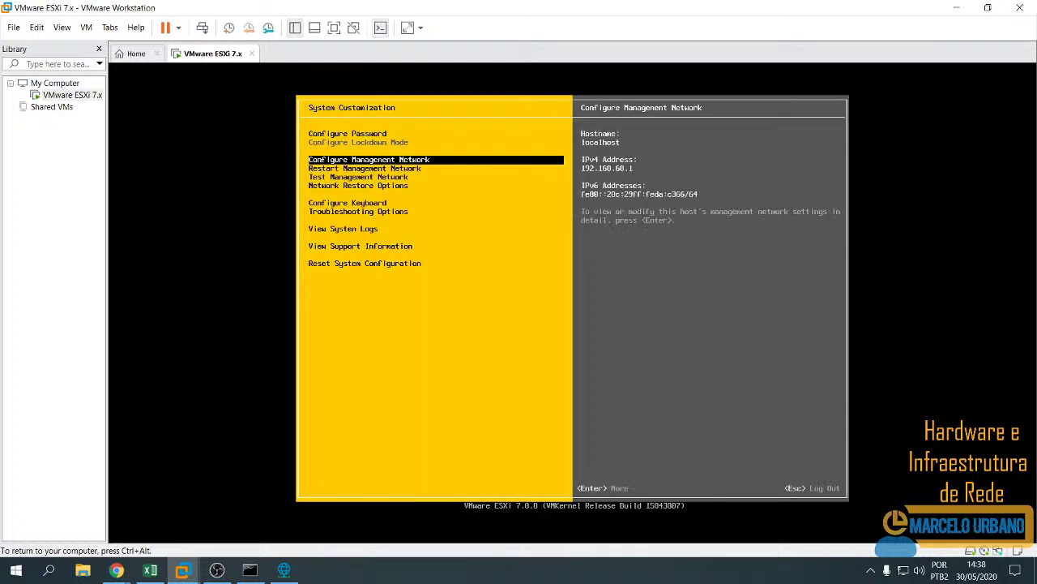
key("Down")
key("Down")
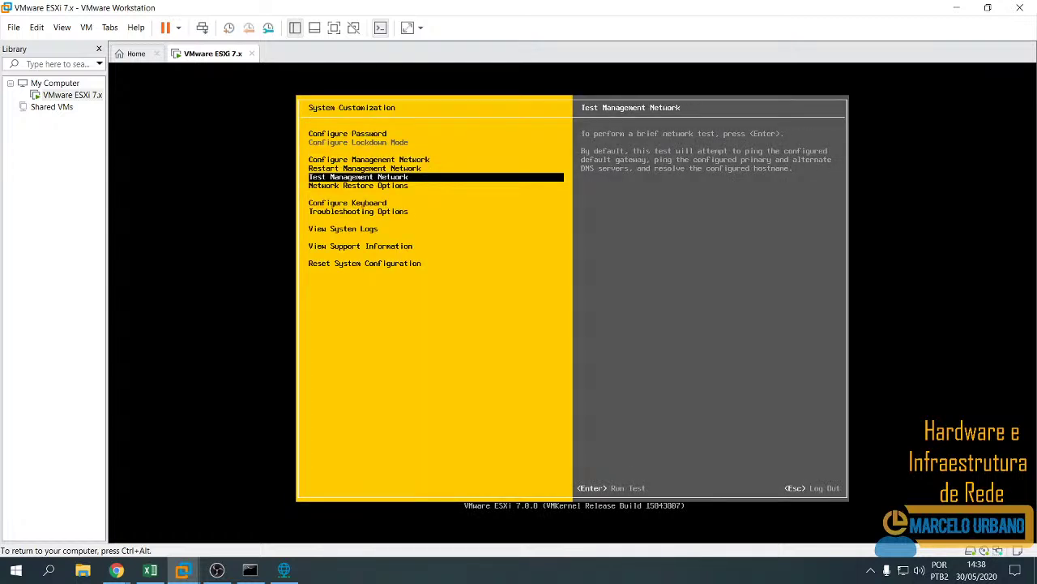
Step: Run Test Management Network pinging gateway 192.168.68.1 and 8.8.8.8
key("Return")
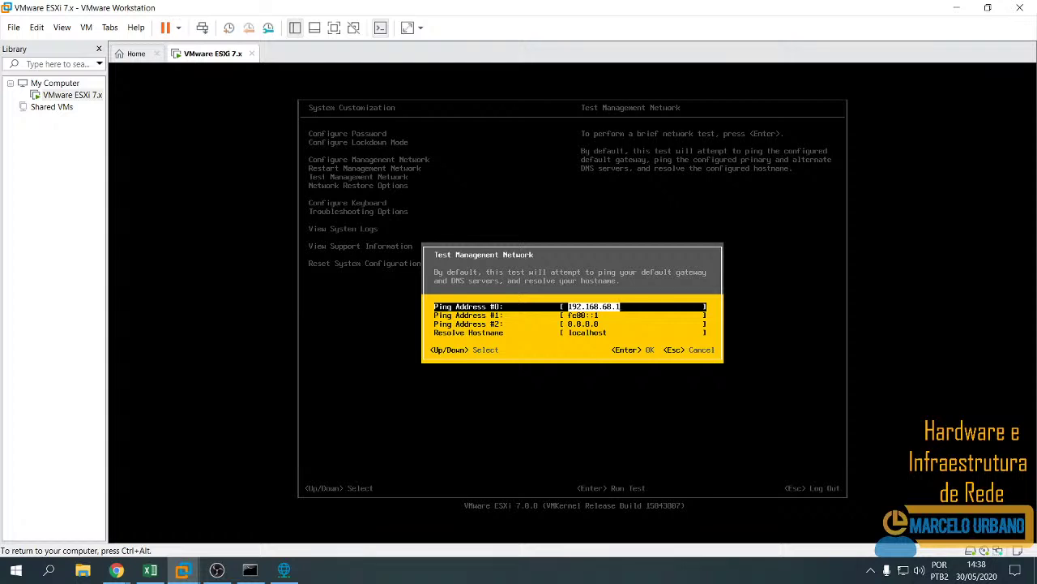
key("Return")
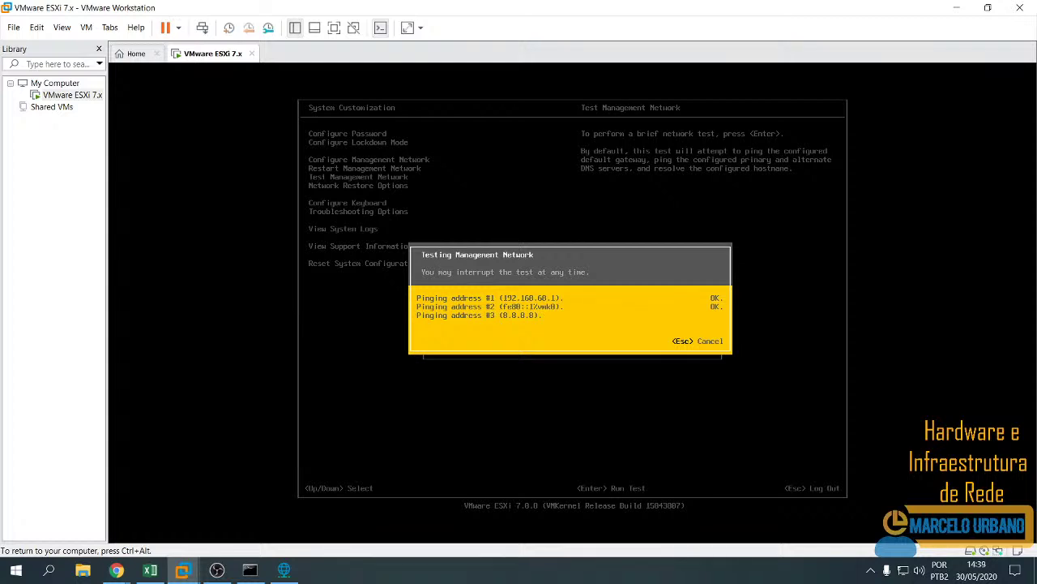
key("ctrl+alt")
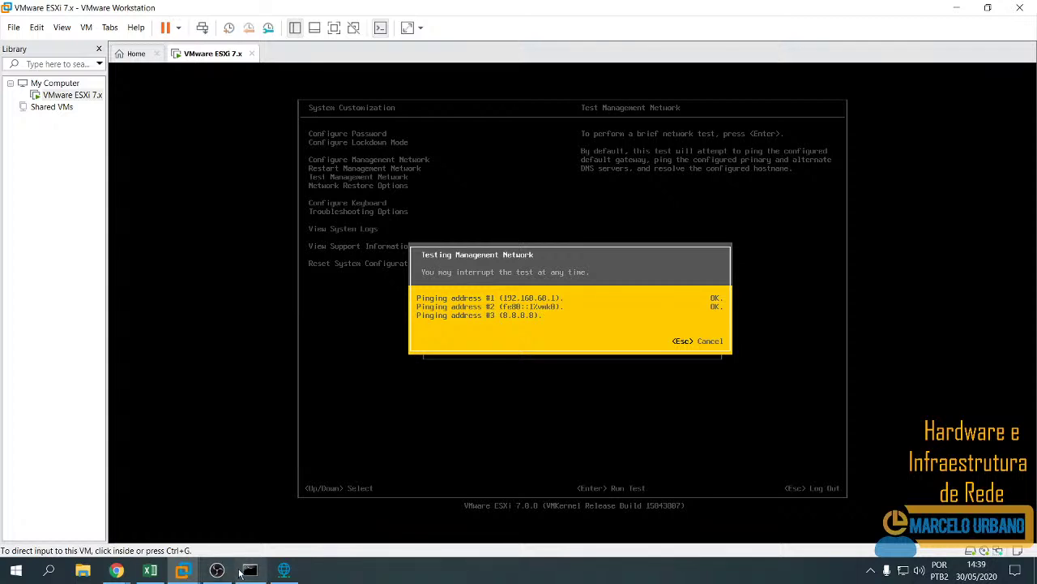
Step: Compare against the Command Prompt ipconfig output, then return to the VM's test results
left_click(249, 570)
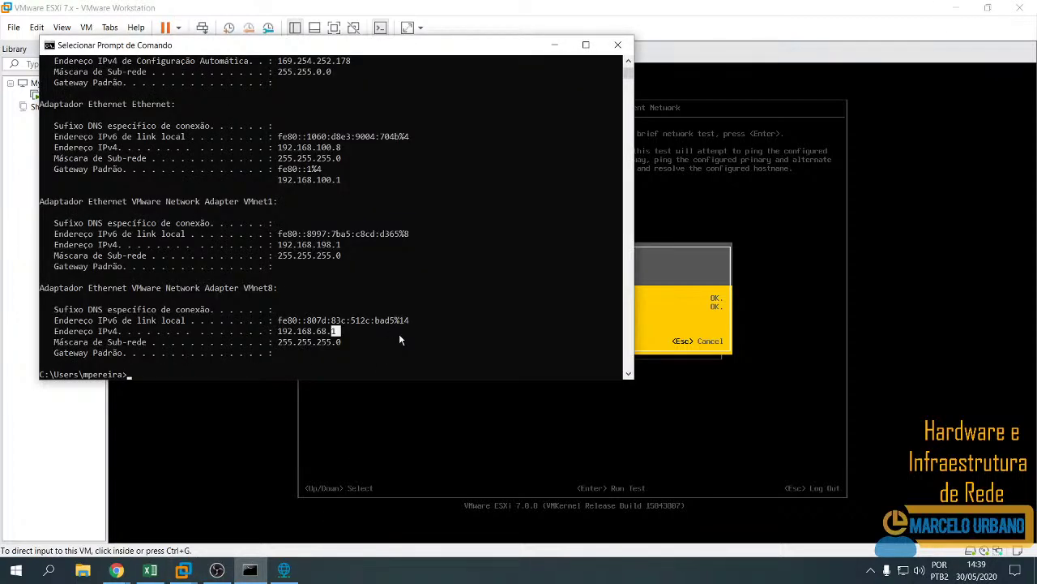
scroll(399, 339, "up", 1)
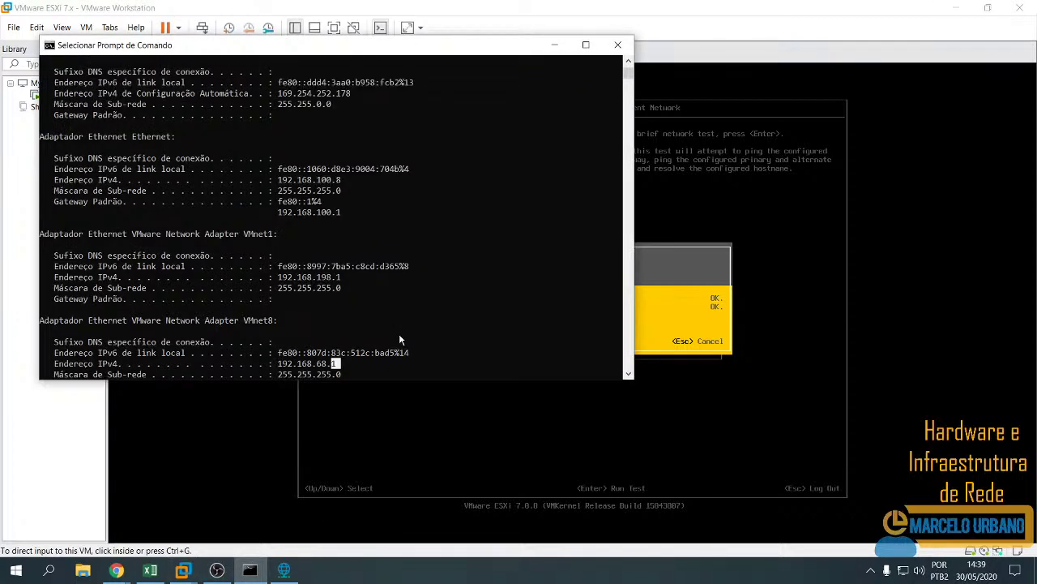
scroll(399, 335, "up", 1)
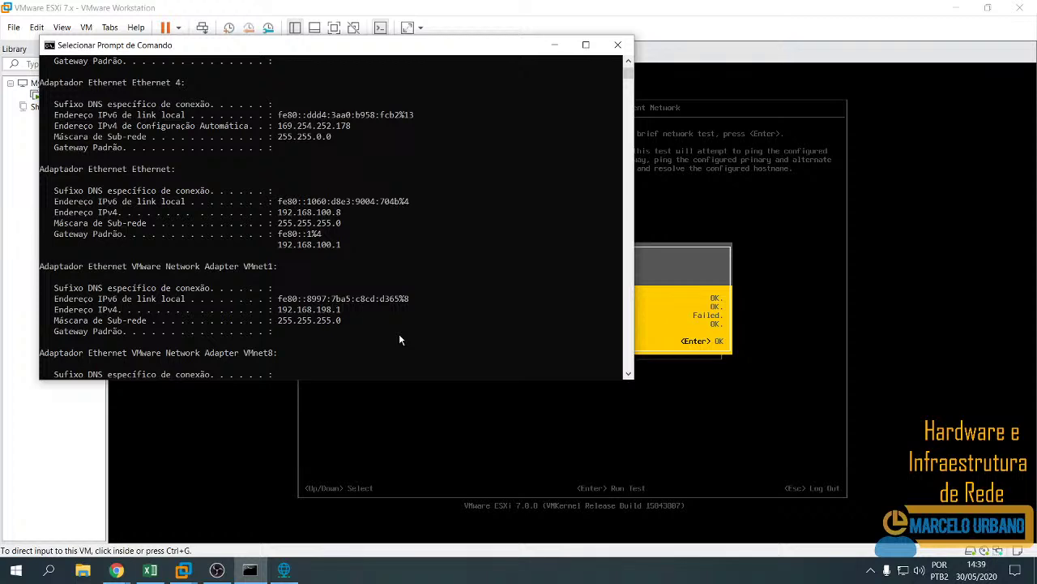
left_click(796, 303)
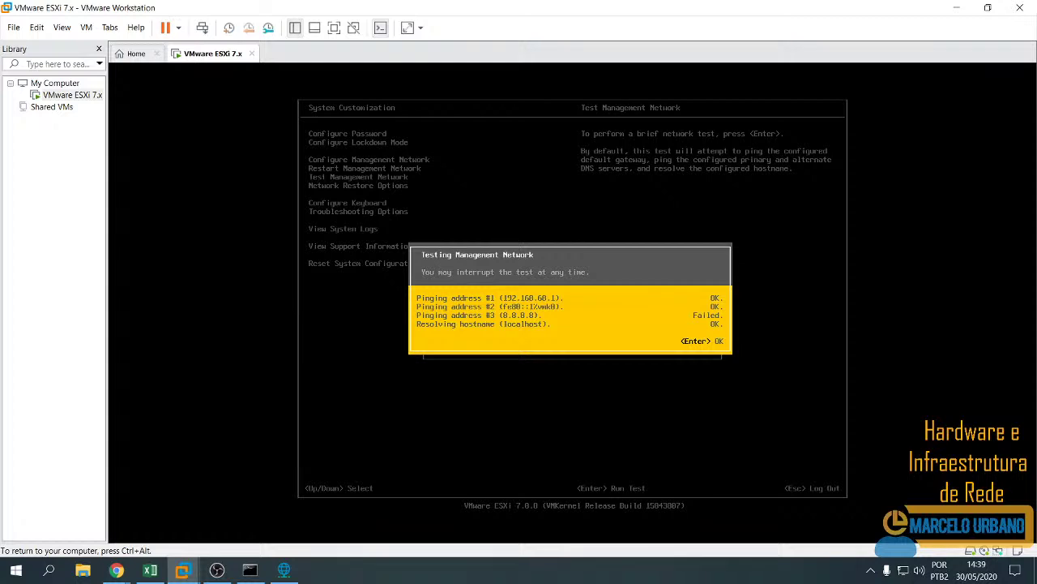
key("ctrl+alt")
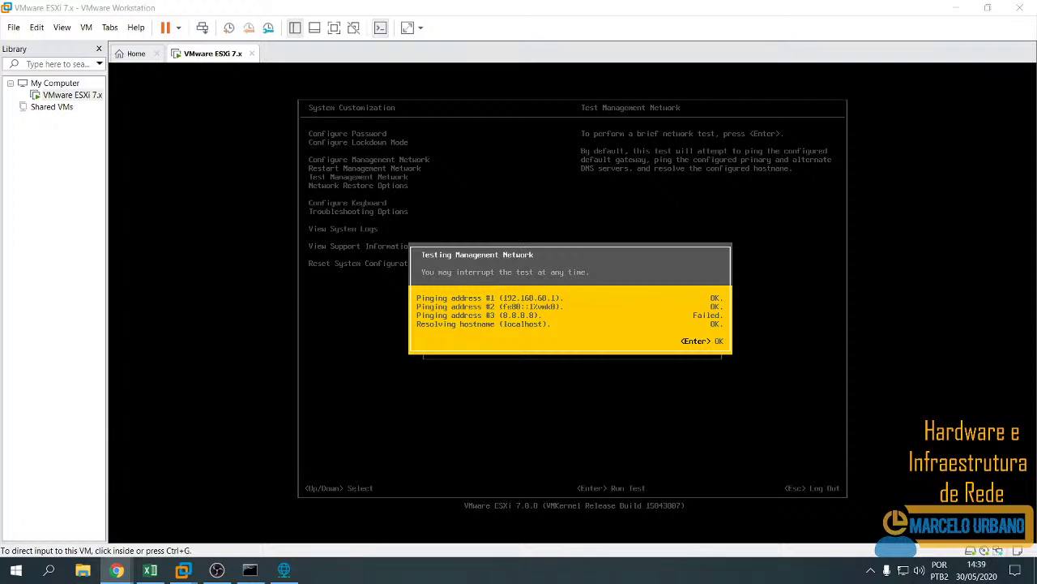
Step: Dismiss the test results and reopen the ESXi IPv4 Configuration dialog
left_click(622, 323)
key("Return")
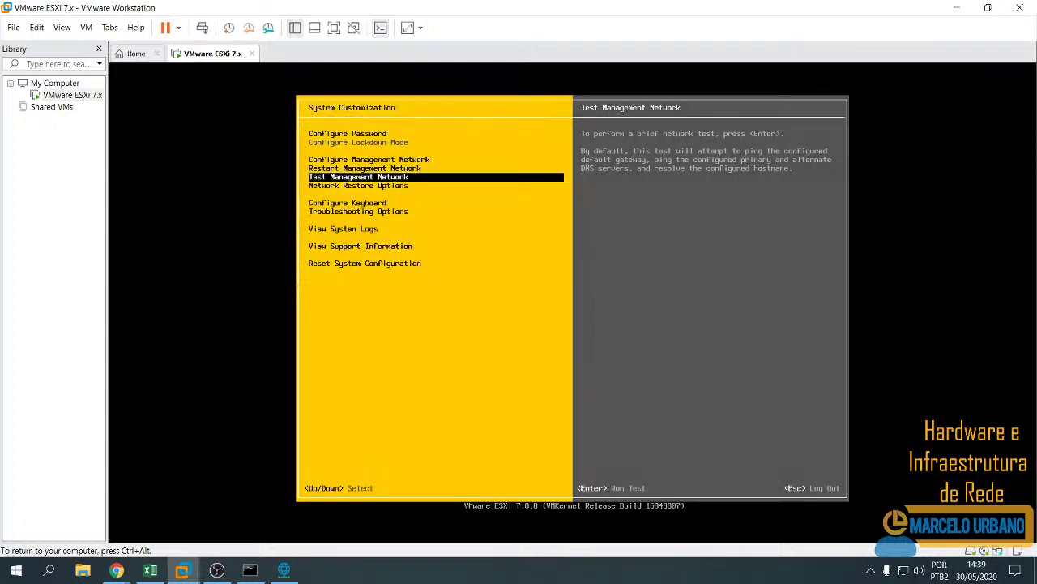
key("Up")
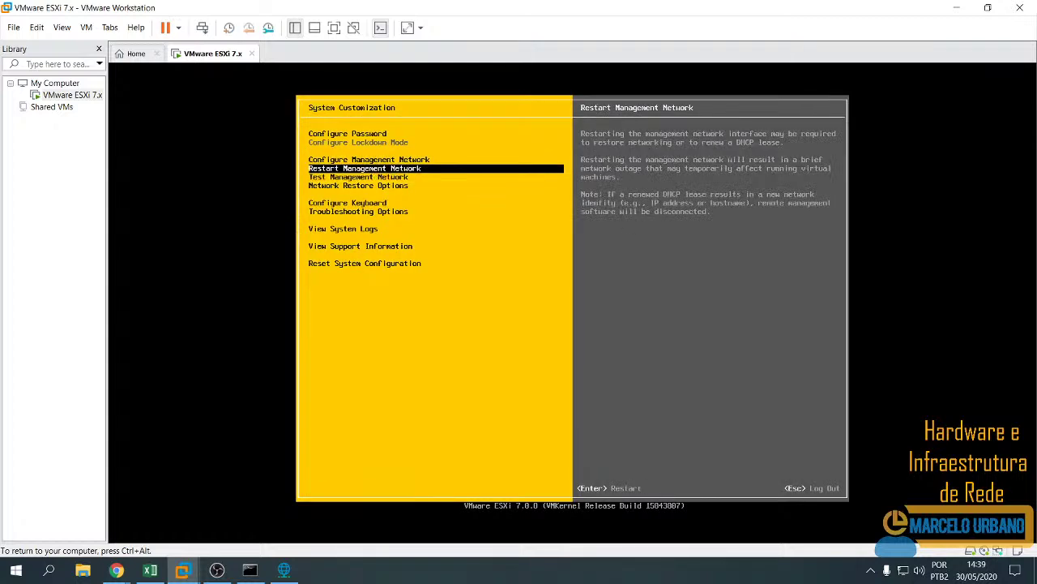
key("Up")
key("Return")
key("Down")
key("Down")
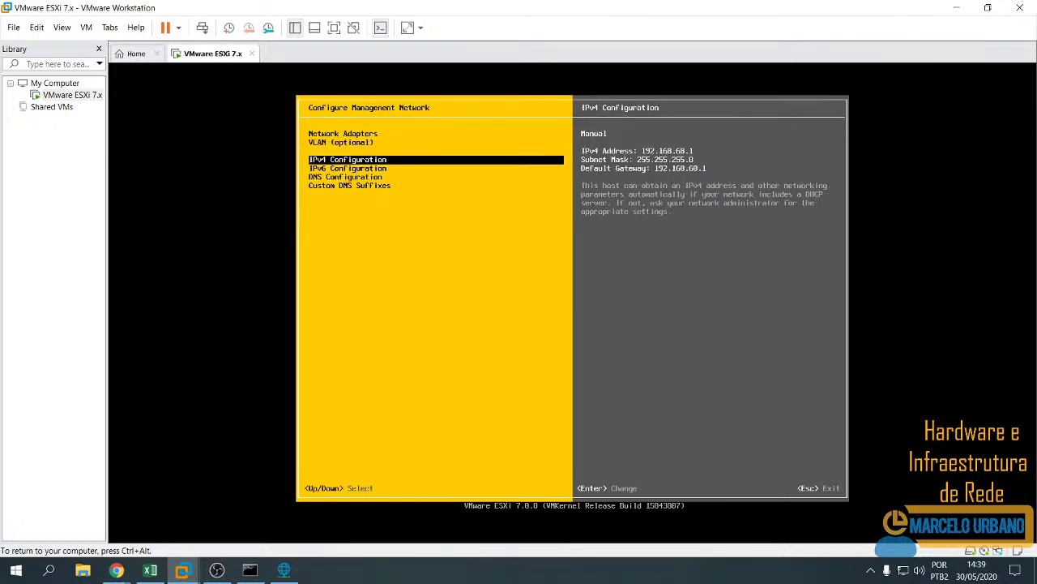
key("Return")
key("Down")
key("Down")
key("Down")
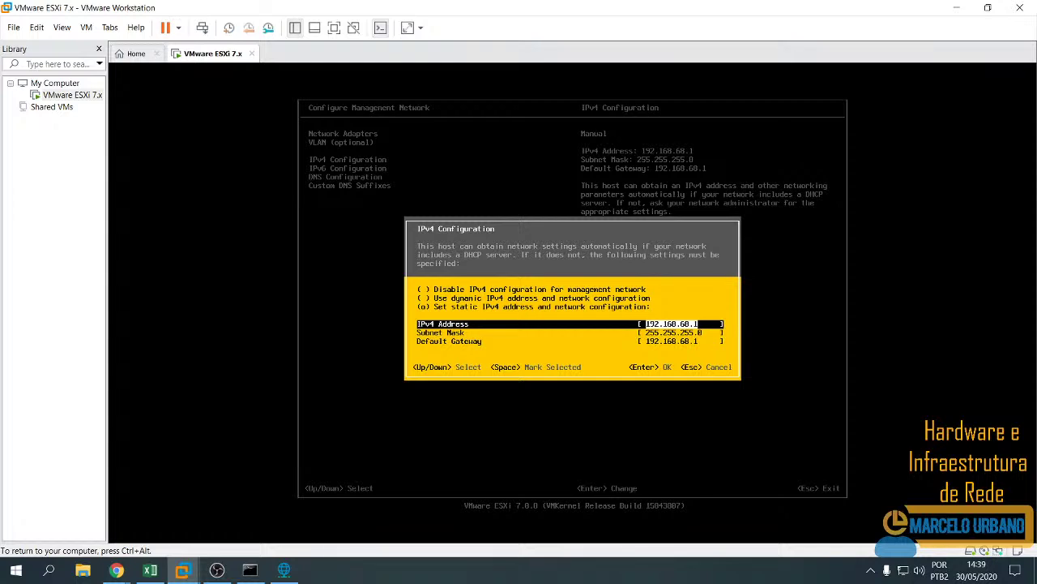
key("ctrl+alt")
Step: Confirm VMnet8 is NAT on subnet 192.168.68.0 in the Virtual Network Editor, then dismiss the VM-sharing error
mouse_move(191, 577)
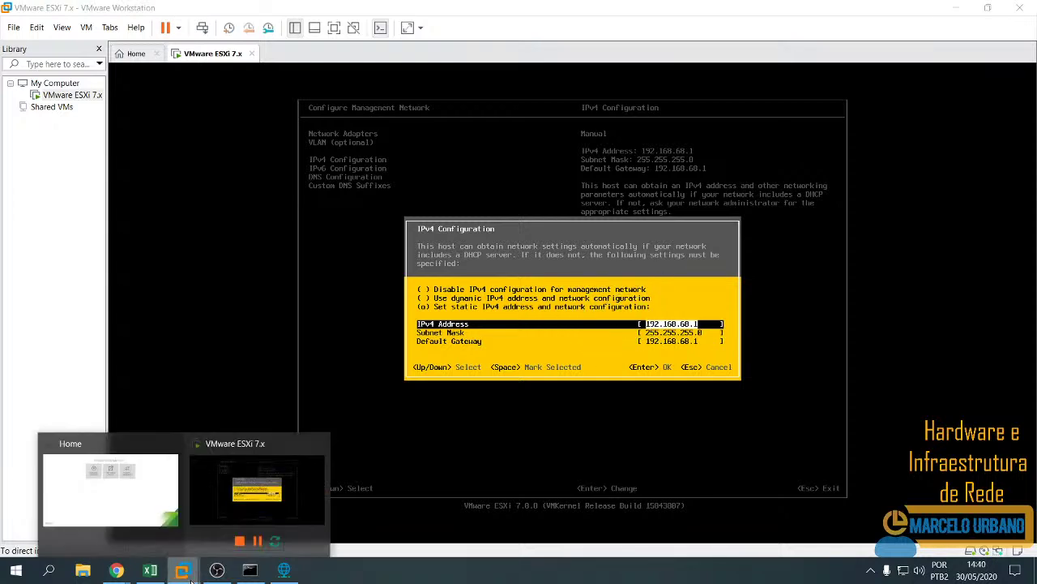
left_click(283, 571)
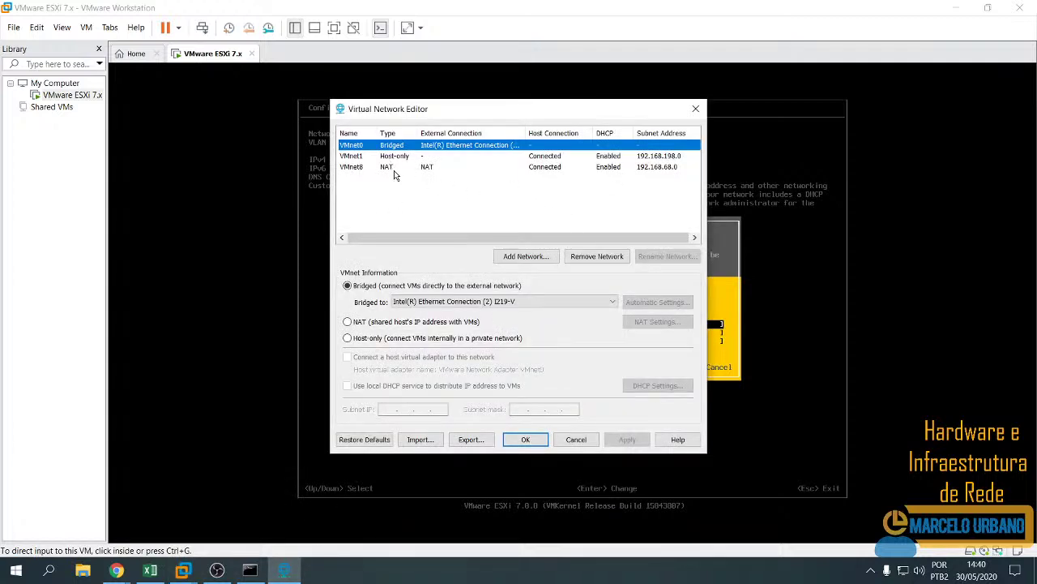
left_click(394, 170)
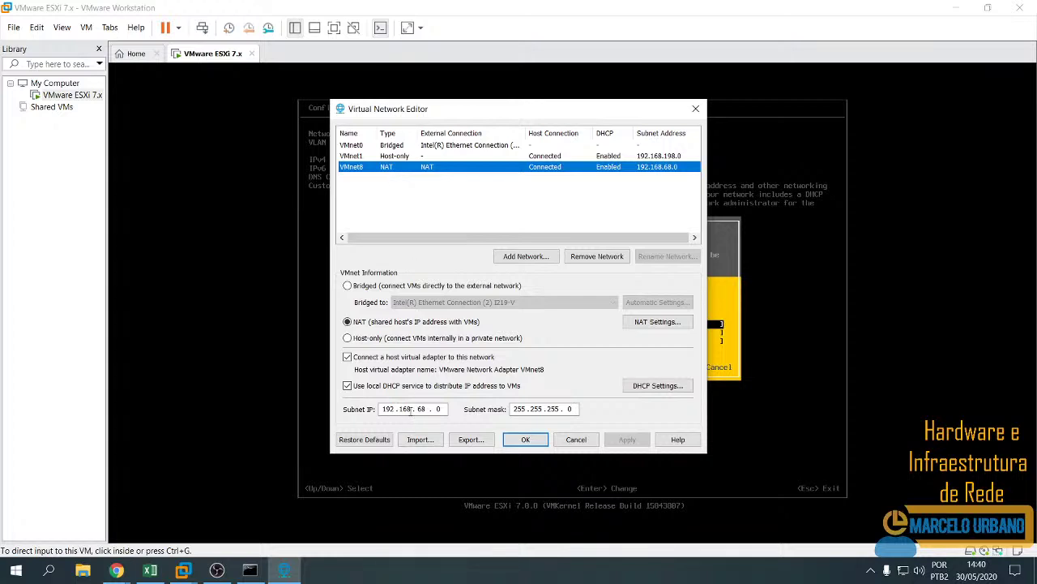
left_click(528, 440)
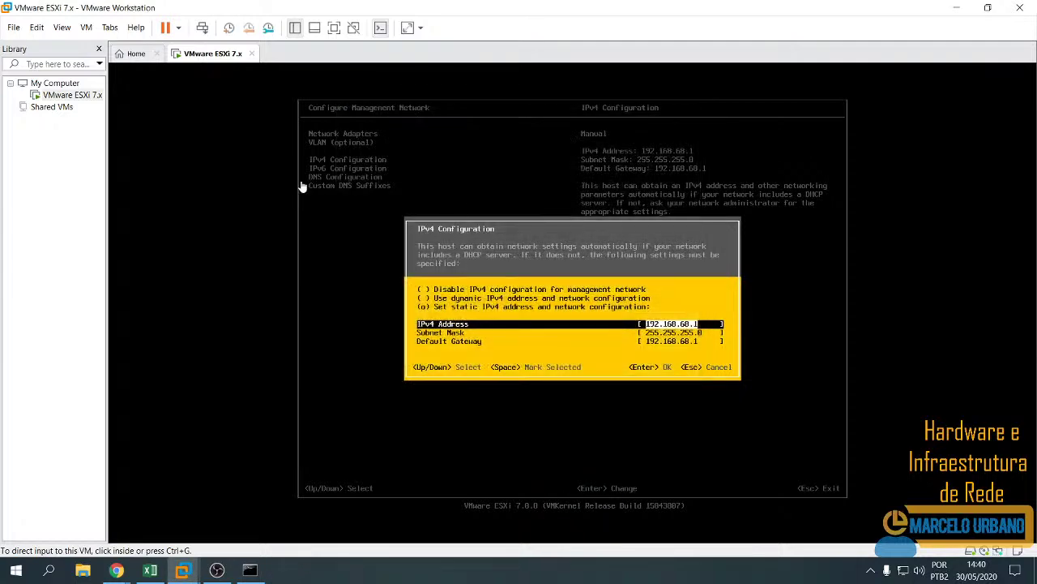
left_click(55, 109)
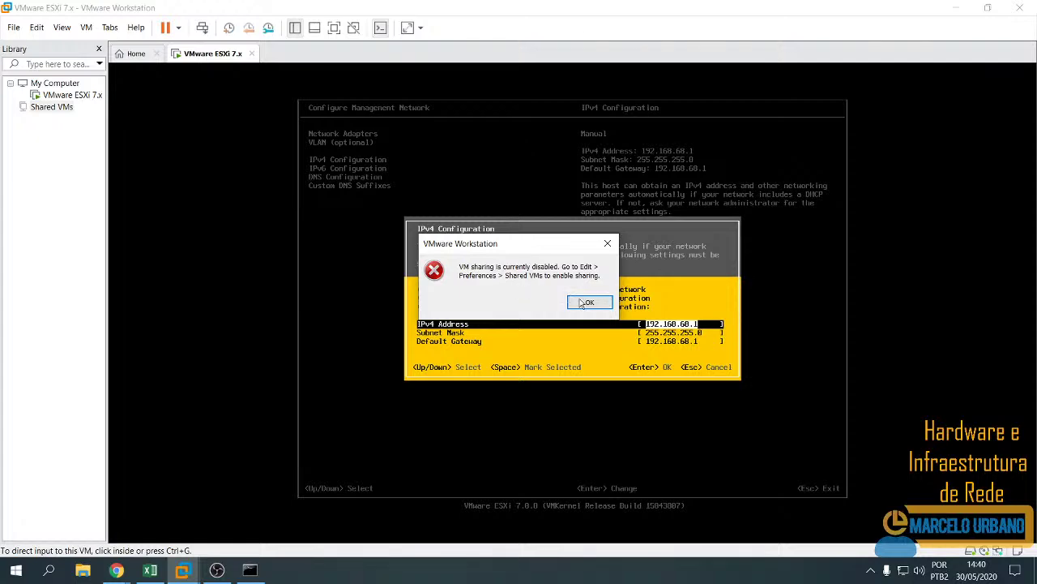
key("Return")
Step: Switch the ESXi 7.x VM's network adapter from Bridged to NAT in Virtual Machine Settings
right_click(87, 97)
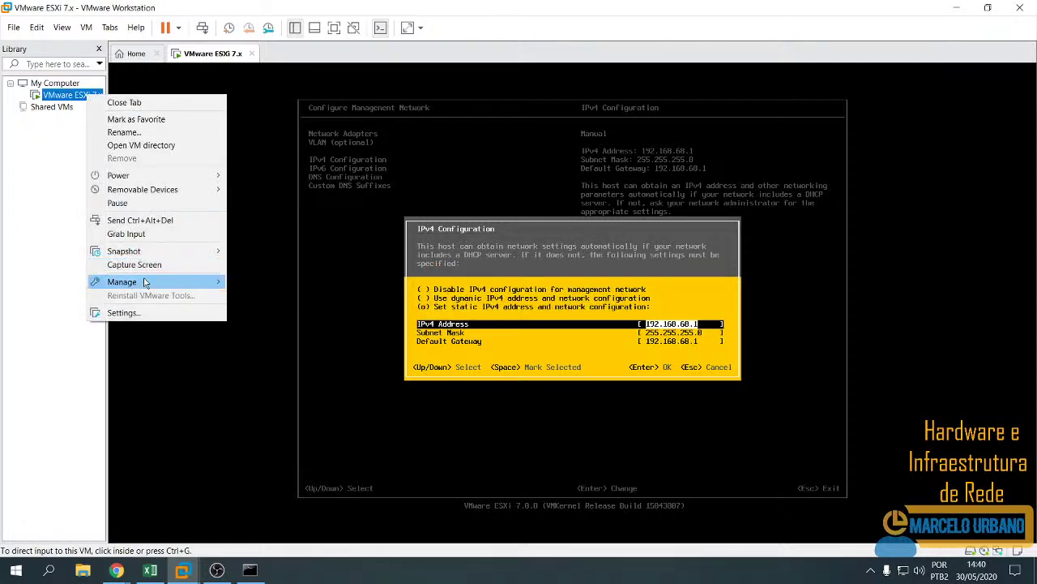
left_click(139, 314)
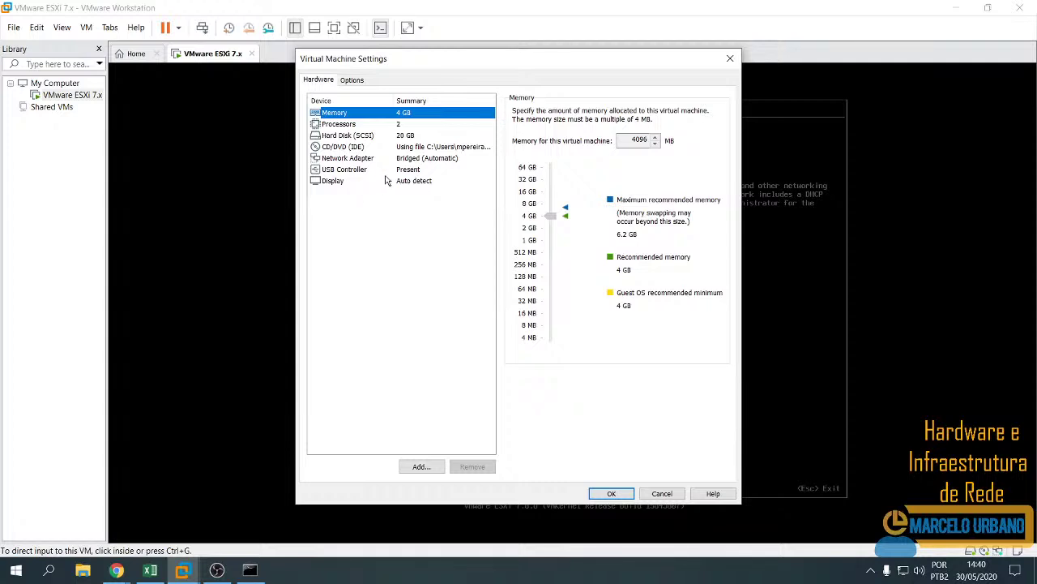
left_click(417, 183)
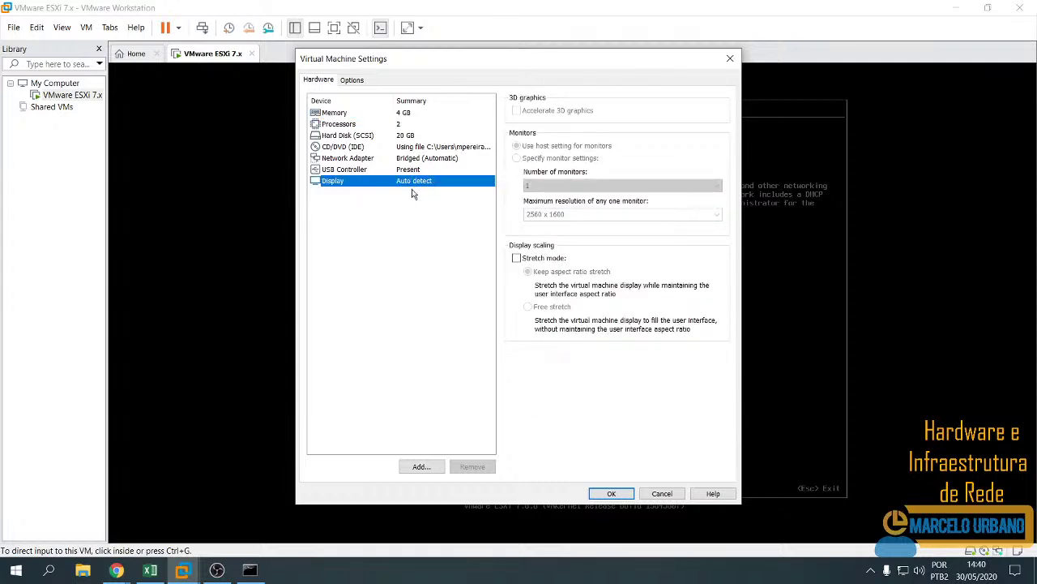
left_click(369, 158)
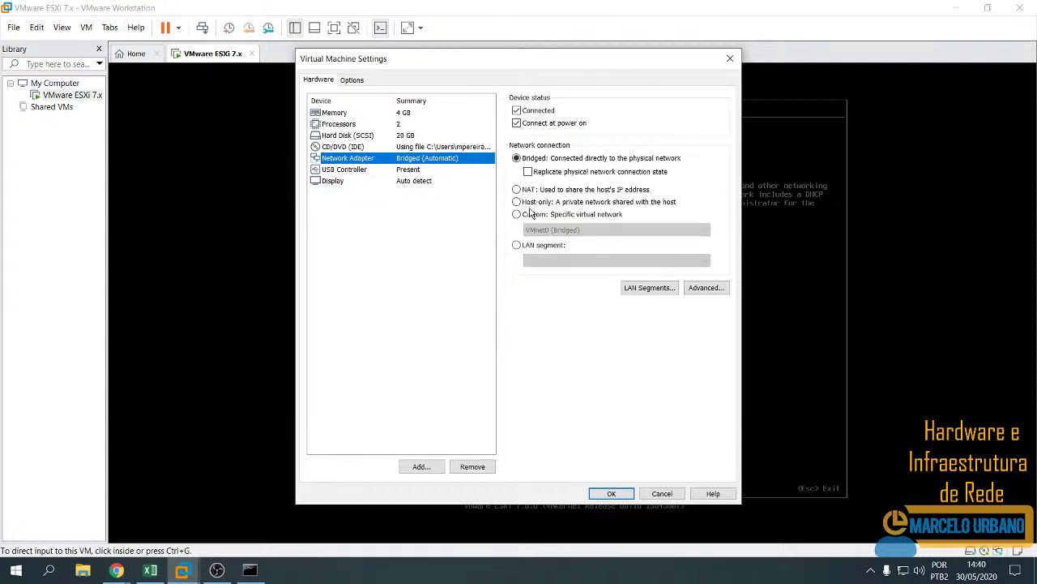
left_click(518, 203)
left_click(517, 189)
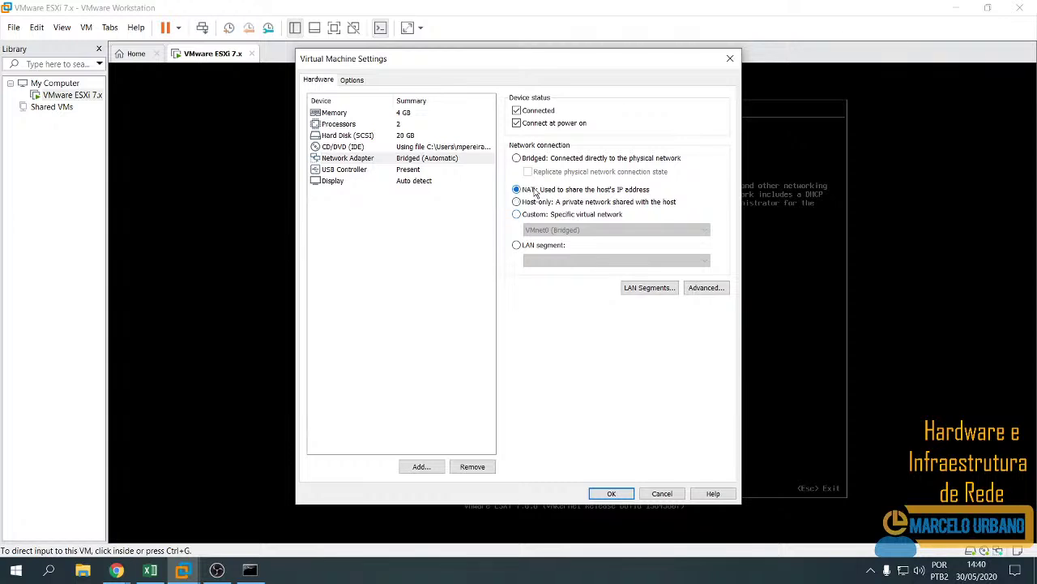
left_click(627, 495)
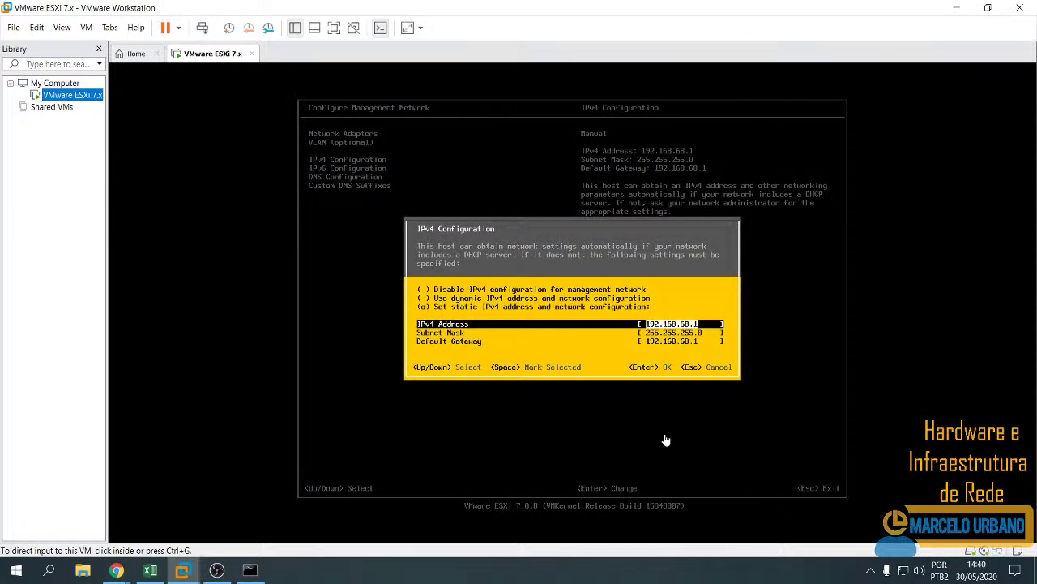
Step: Try editing digits of the IPv4 address and gateway, then cancel the edits
left_click(707, 326)
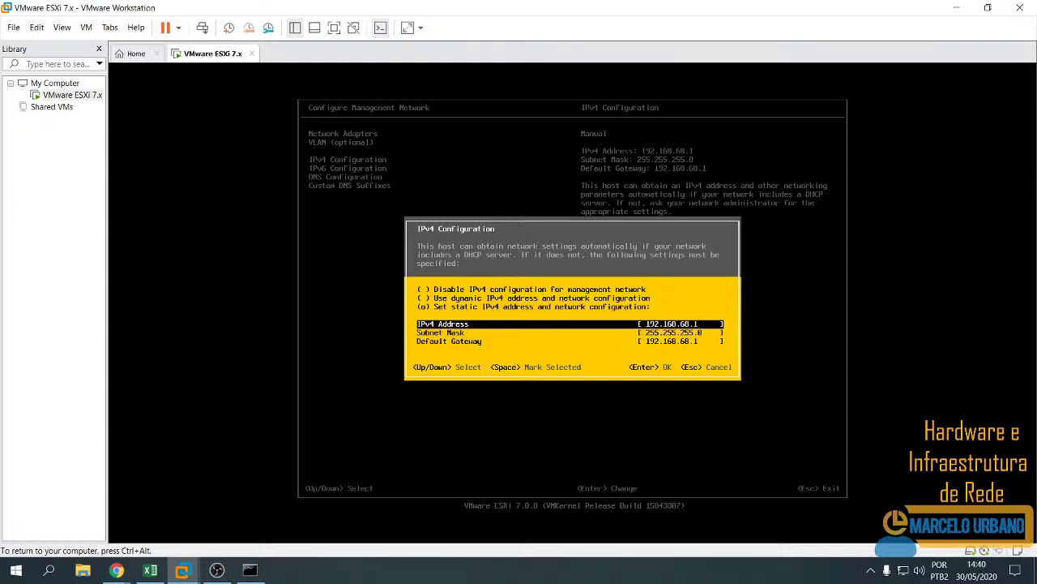
key("Down")
key("Up")
key("BackSpace")
type("8")
key("Down")
key("Down")
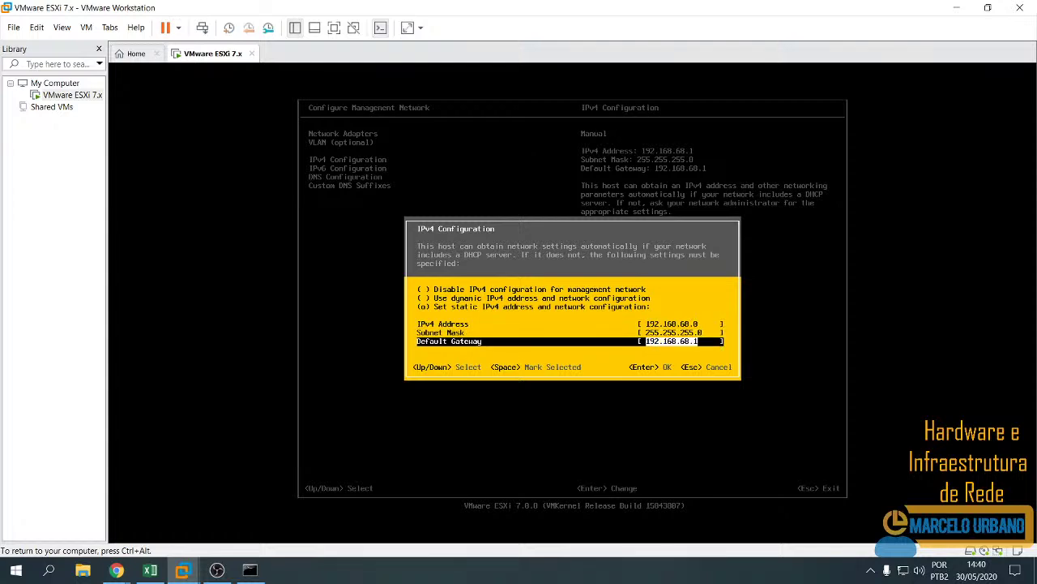
type("0")
key("Up")
key("Up")
key("Up")
key("Down")
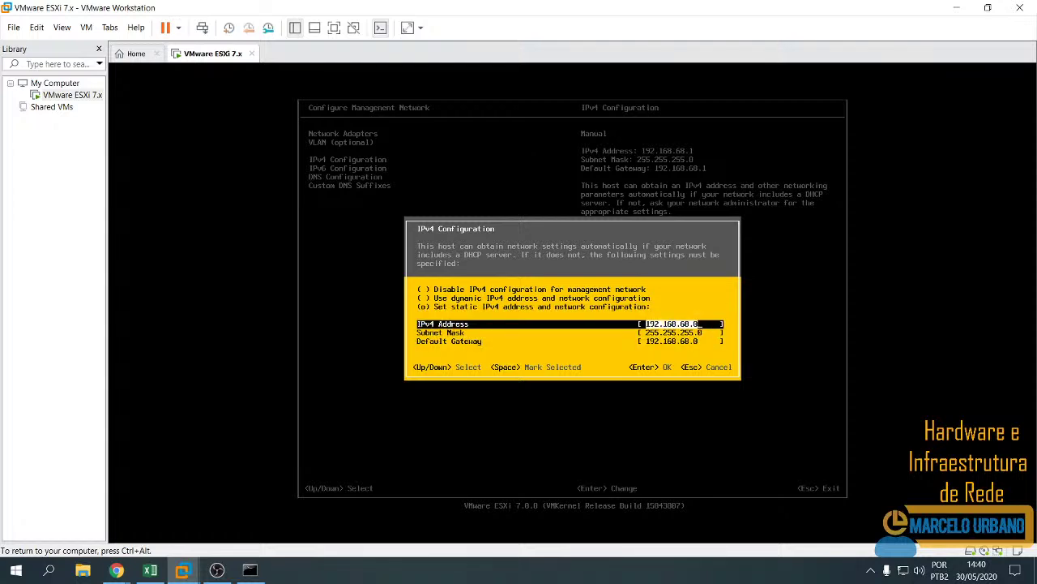
key("BackSpace")
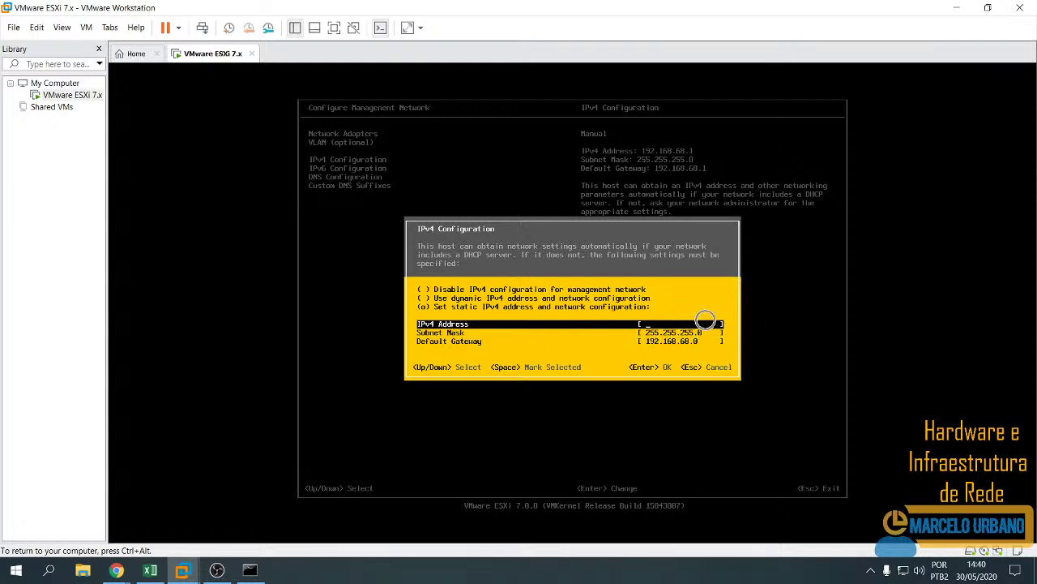
key("Escape")
Step: Reopen IPv4 configuration, edit the gateway and address digits again, and leave network configuration
key("Return")
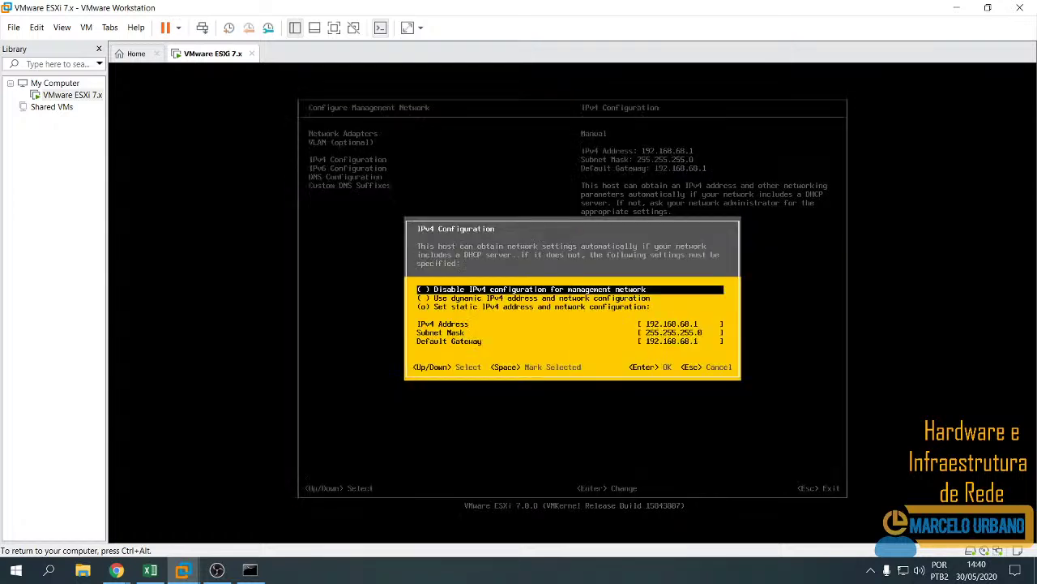
key("Down")
key("Down")
key("Down")
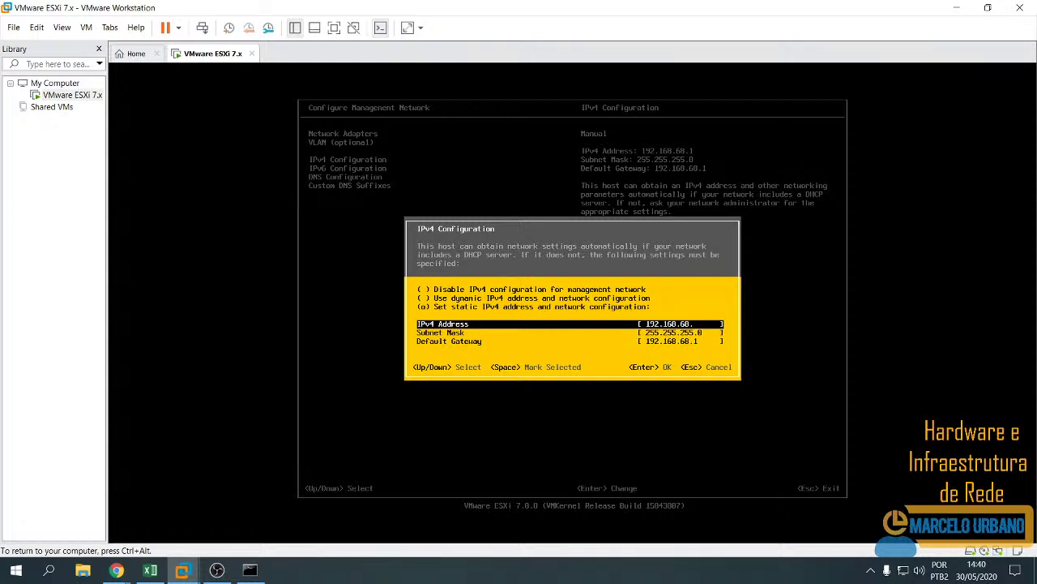
key("Down")
key("Down")
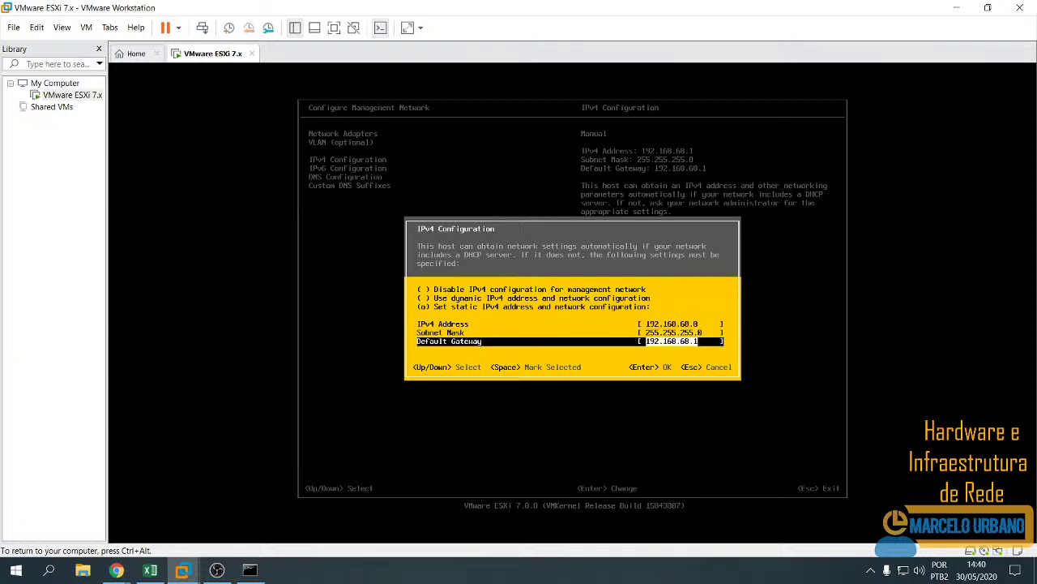
key("BackSpace")
key("Up")
key("Up")
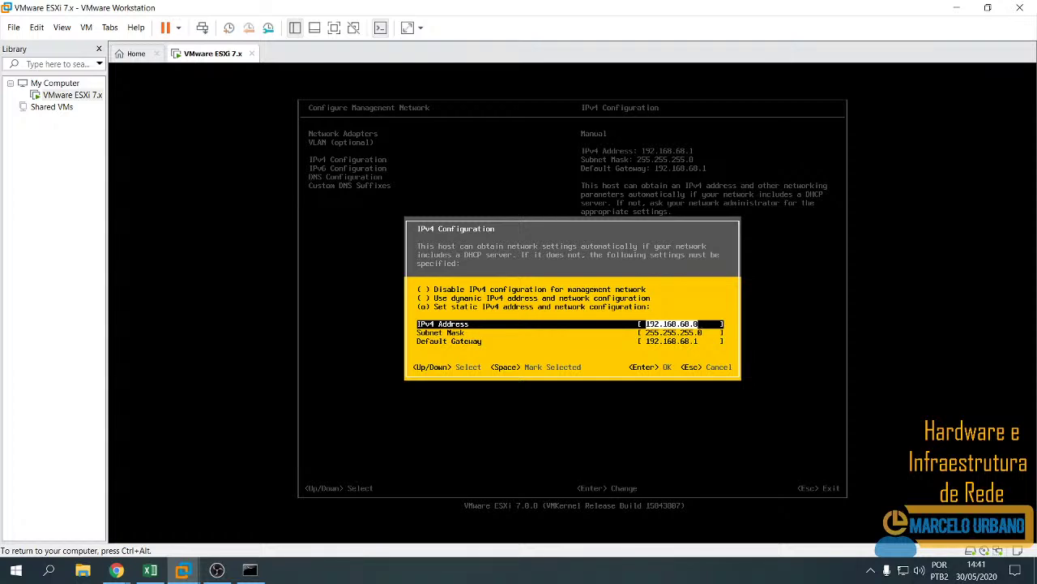
key("BackSpace")
key("Return")
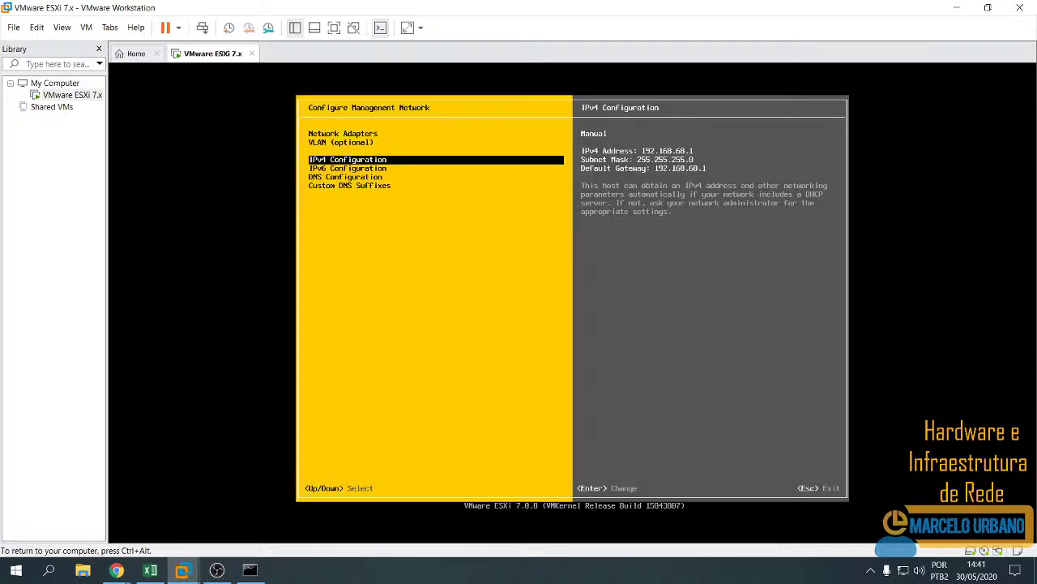
key("Escape")
Step: Reopen and close the IPv4 configuration without changes, returning to the System Customization menu
key("Return")
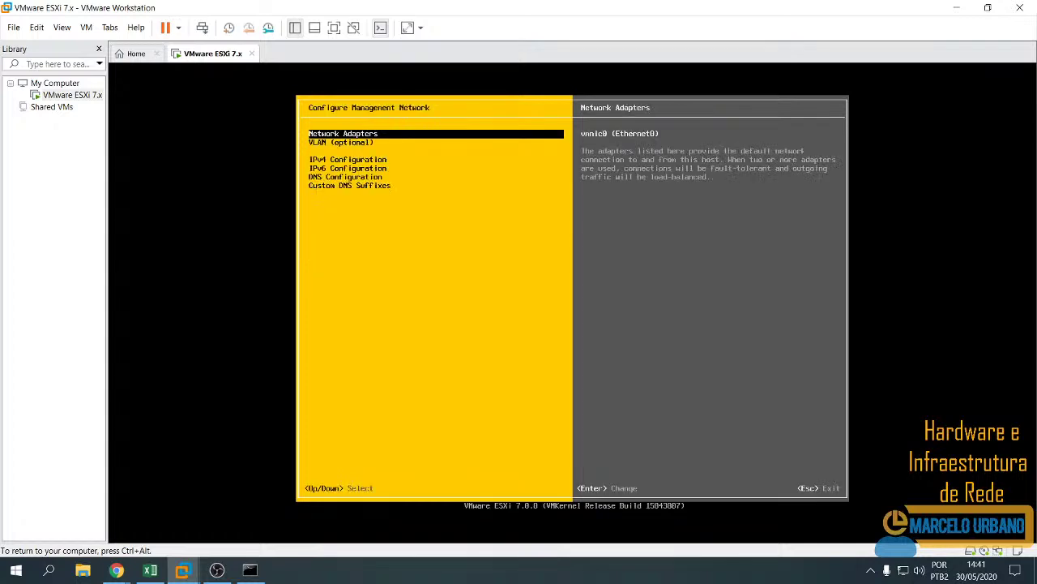
key("Down")
key("Down")
key("Return")
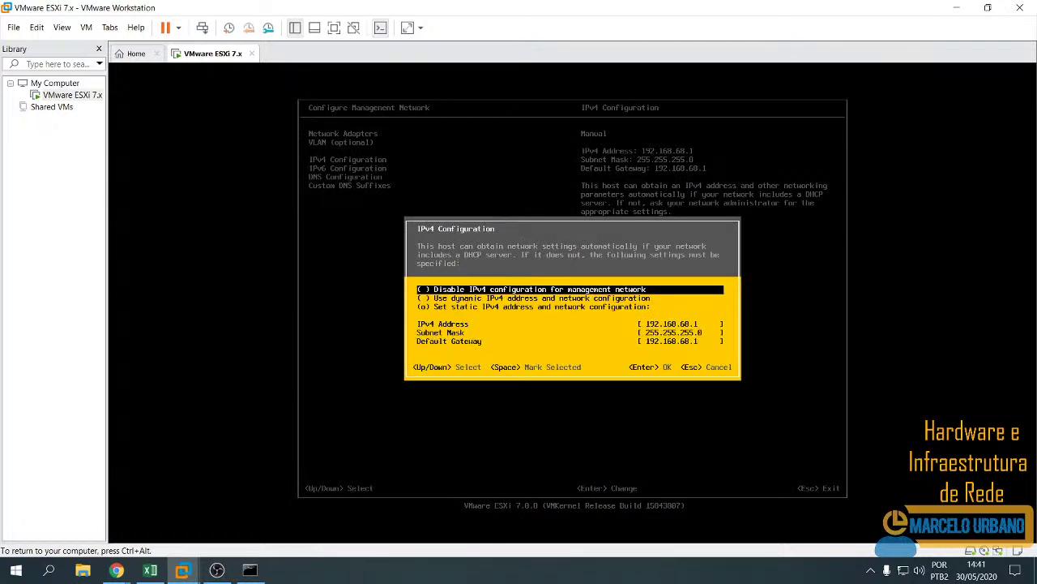
key("Escape")
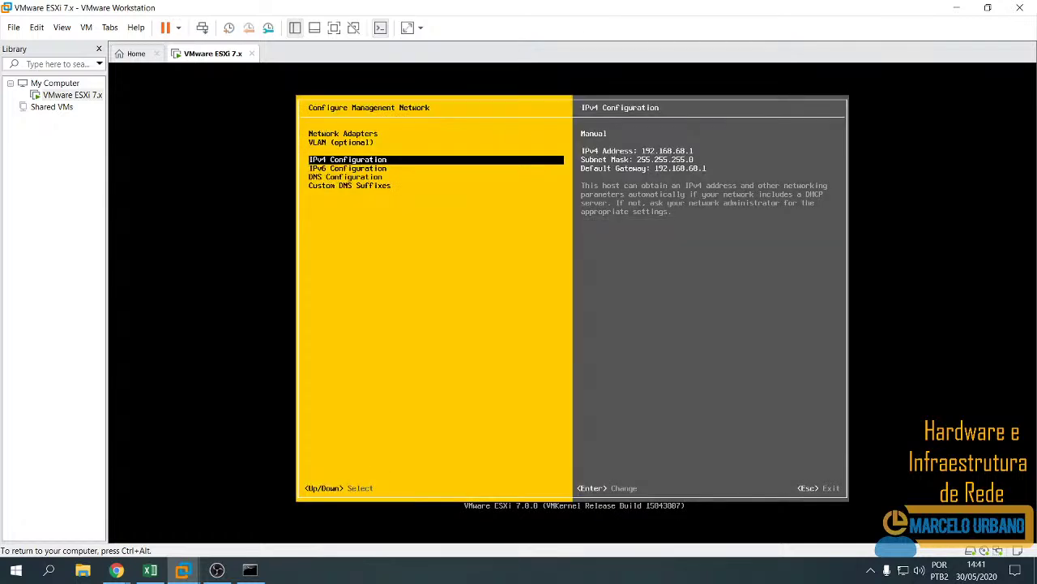
key("Return")
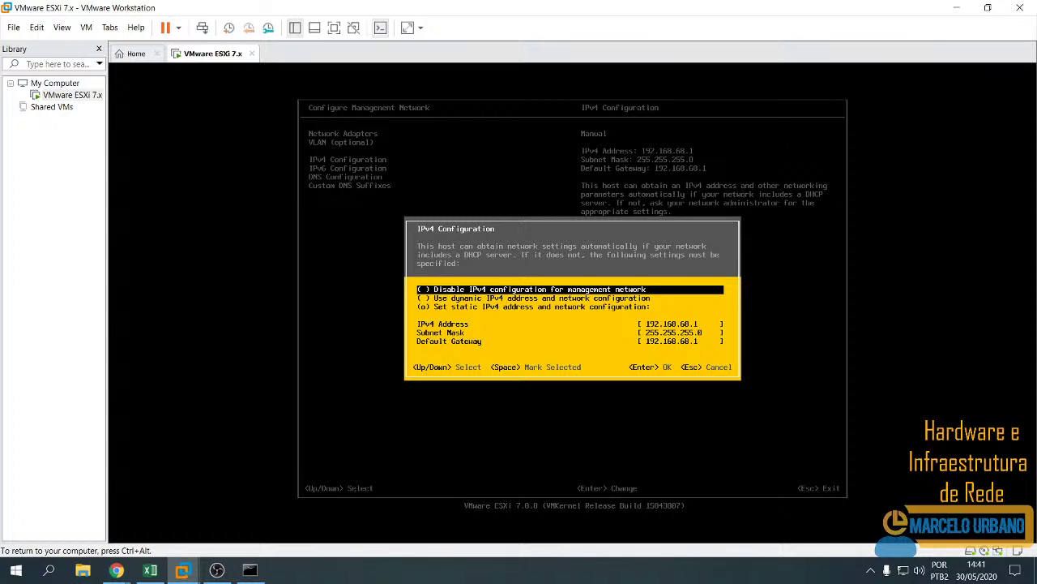
key("Escape")
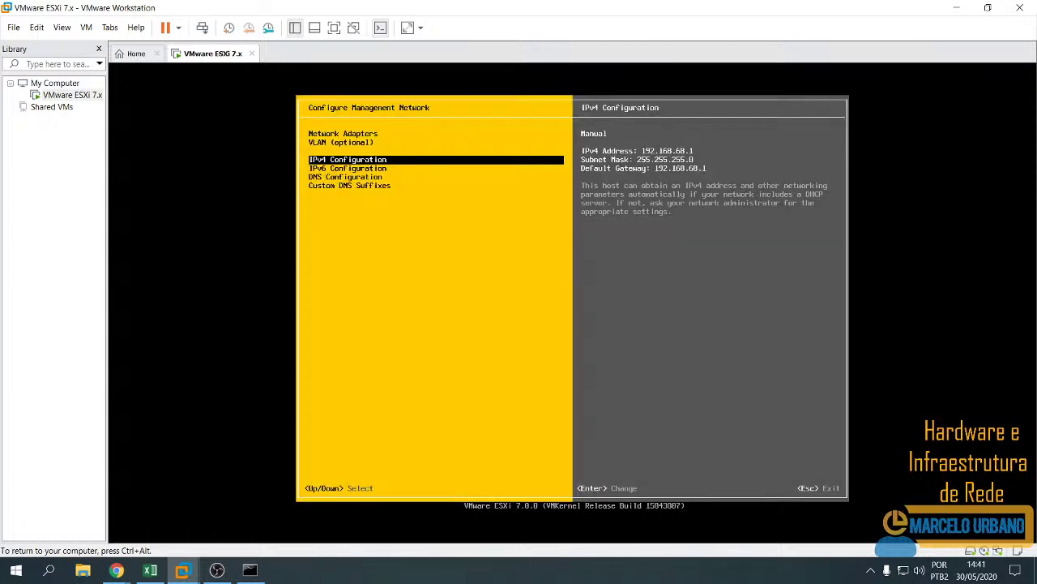
key("Escape")
Step: Run Test Management Network, review the 192.168.68.1 ping results, and move back to Configure Management Network
key("Down")
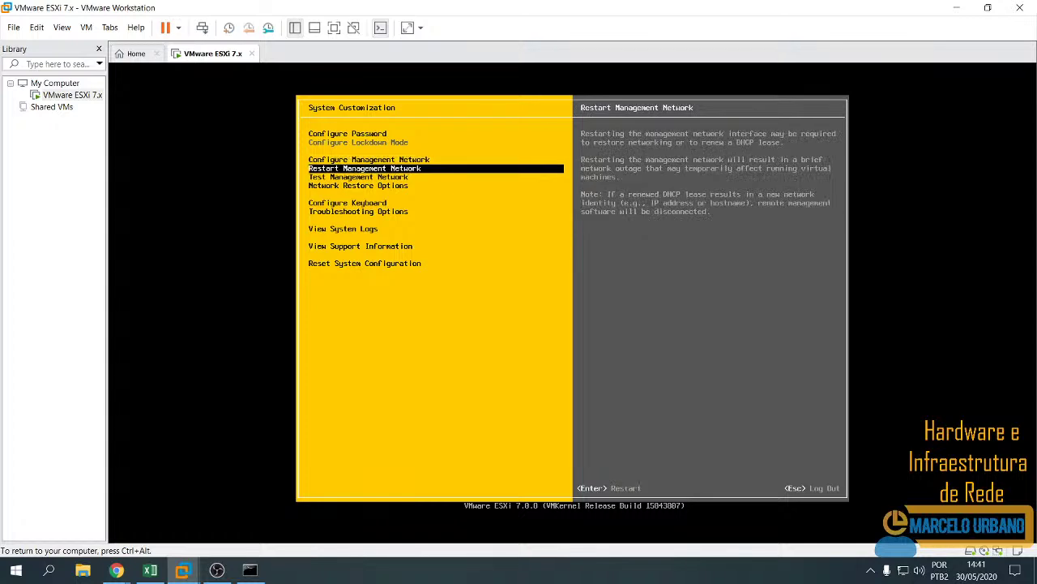
key("Down")
key("Return")
key("Return")
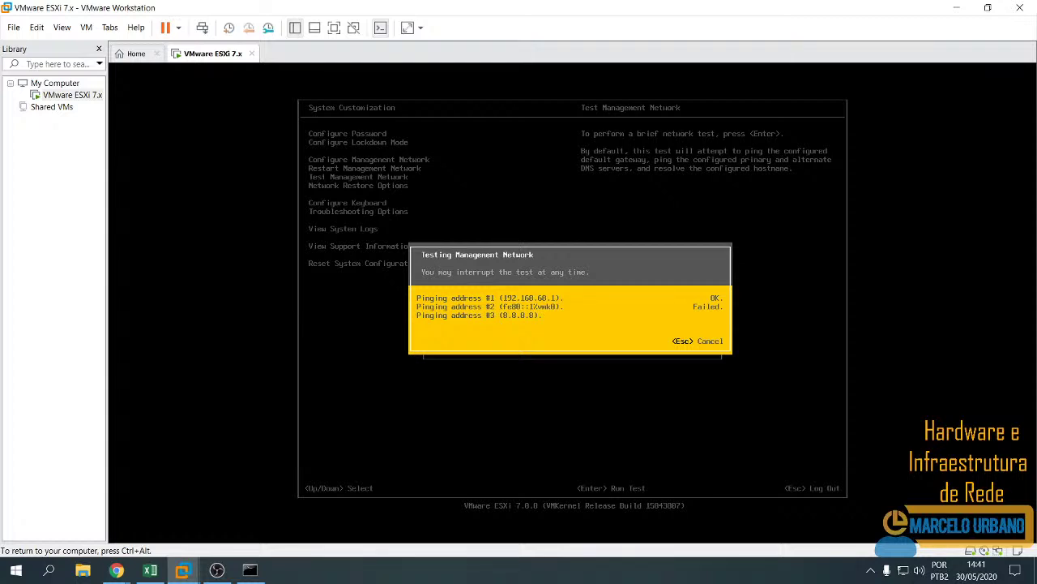
key("Escape")
key("Up")
key("Up")
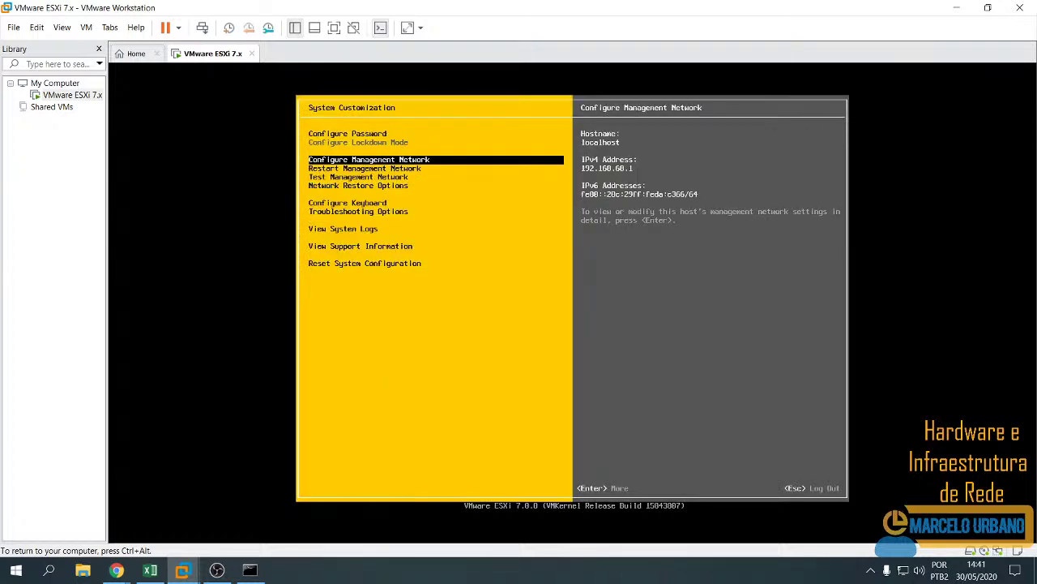
Step: Set the IPv4 address and gateway to 192.168.68.0 and apply, restarting the management network
key("Return")
key("Down")
key("Down")
key("Return")
key("Down")
key("Down")
key("Down")
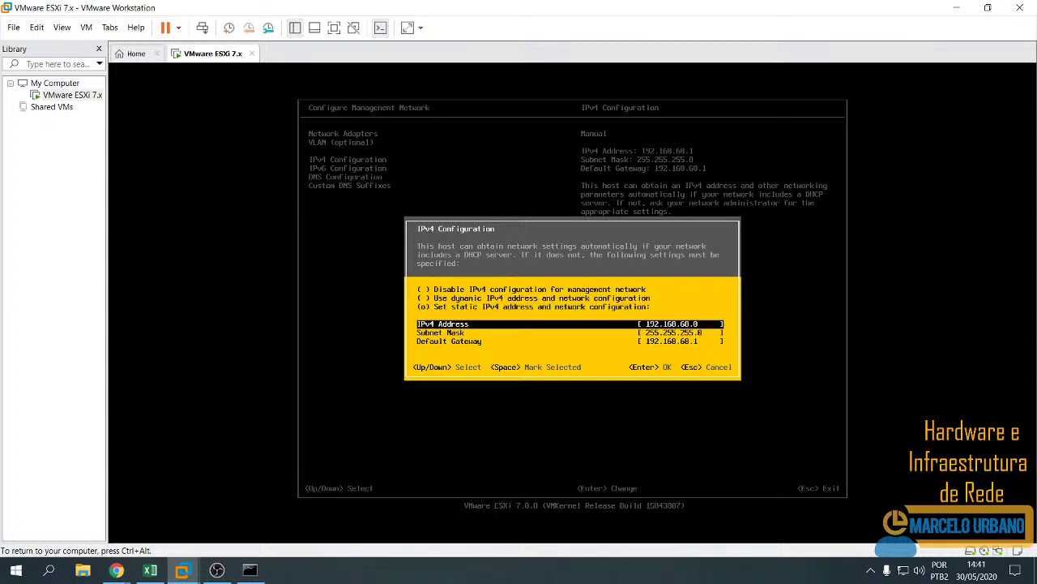
key("Down")
key("Down")
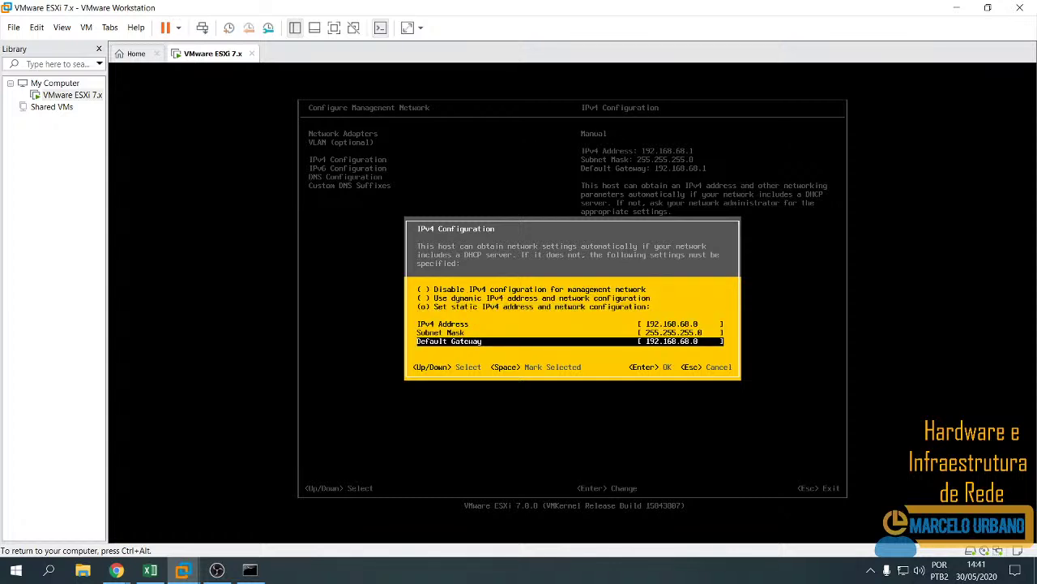
key("Return")
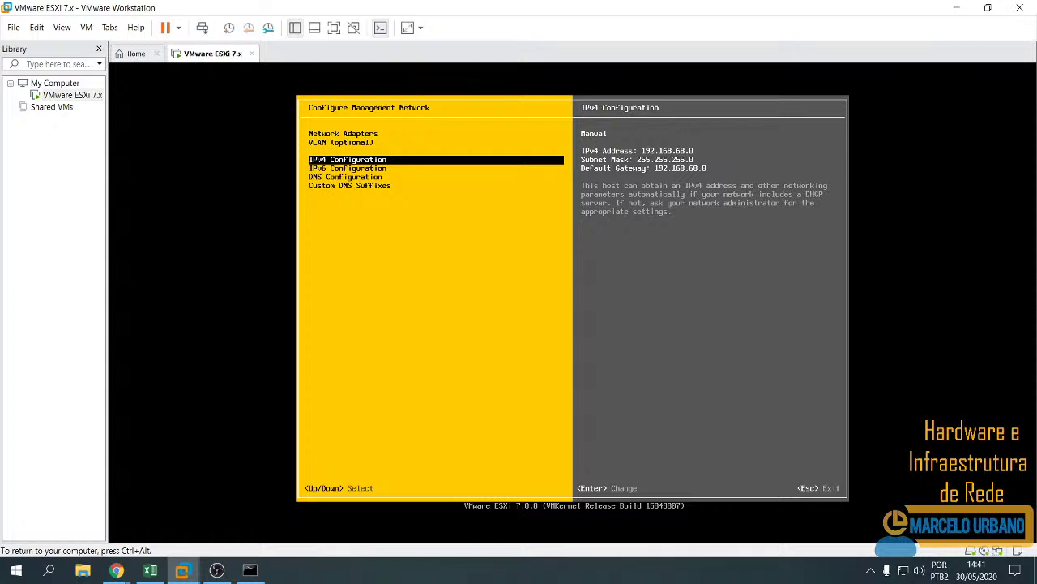
key("Escape")
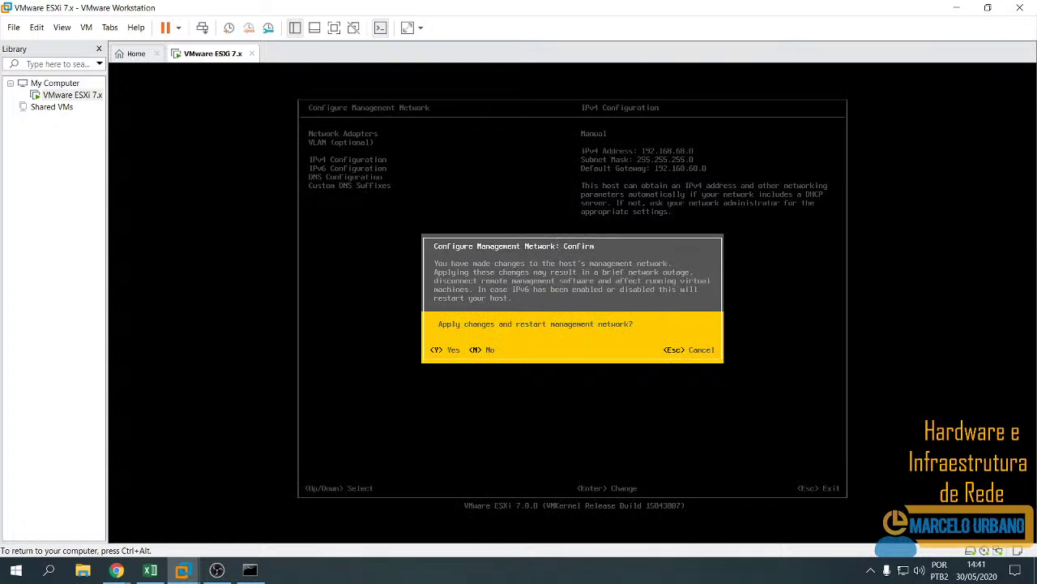
key("y")
Step: Open the Test Management Network dialog targeting 192.168.68.0
key("Escape")
key("Down")
key("Down")
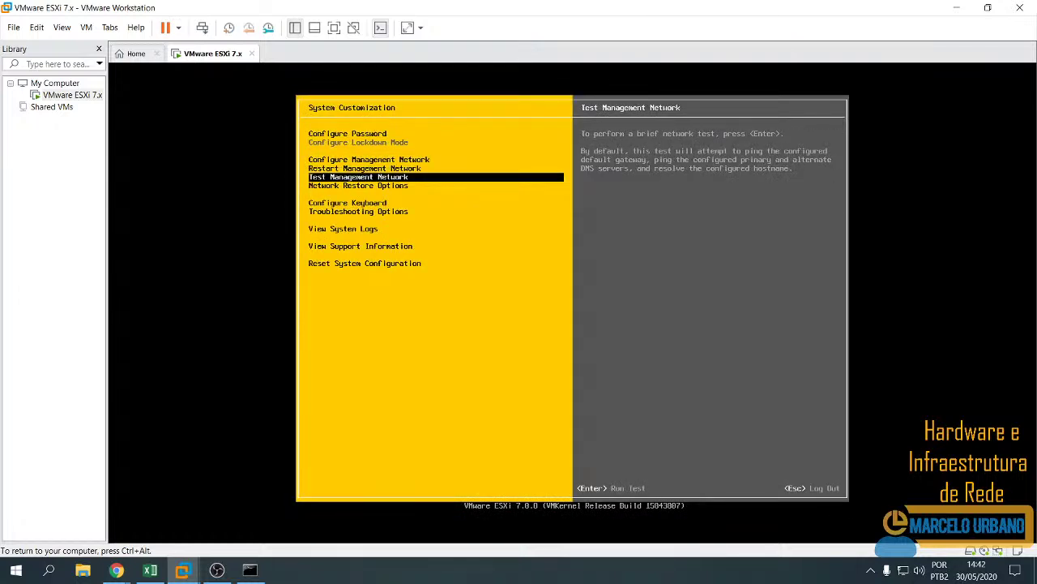
key("Return")
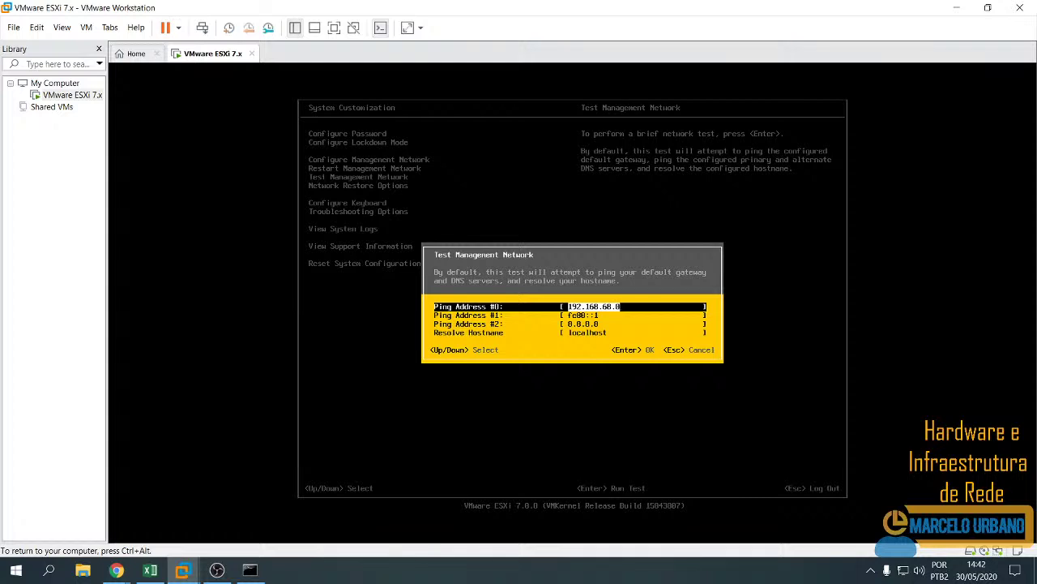
Step: Run the network test pinging 192.168.68.0 and 8.8.8.8, then release input and minimize Workstation
key("Return")
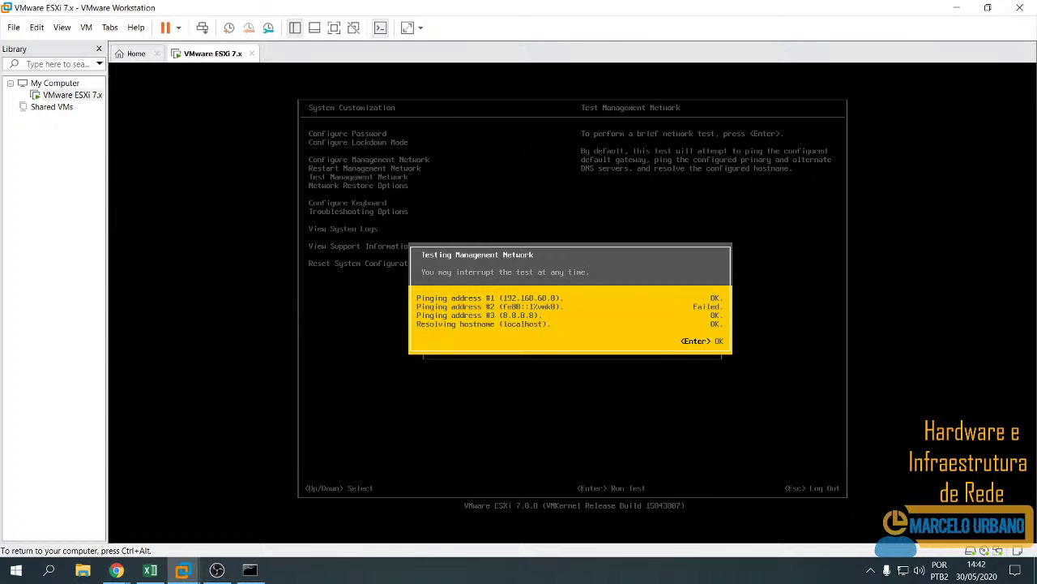
key("Return")
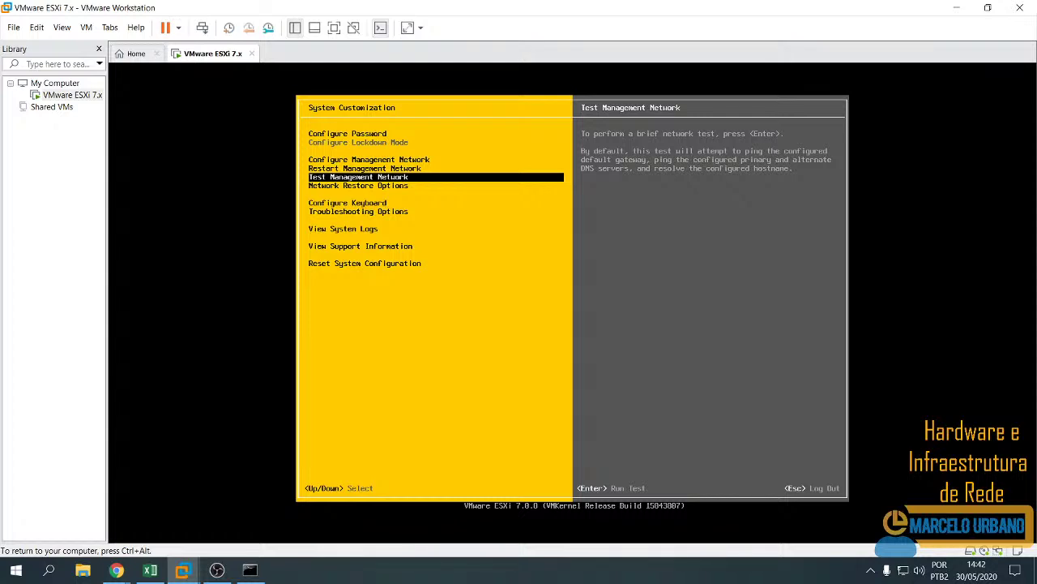
key("ctrl+alt")
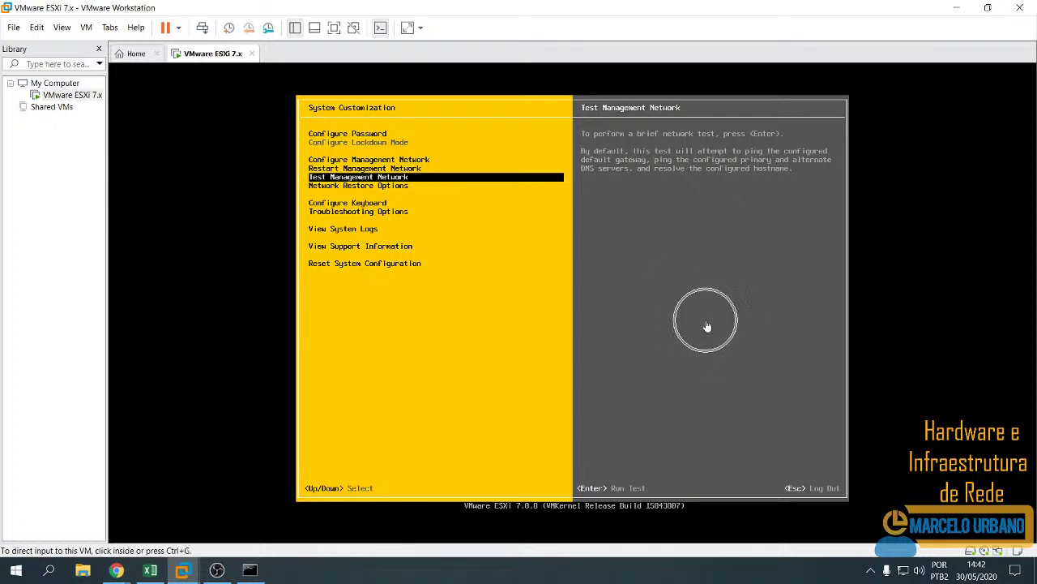
left_click(956, 8)
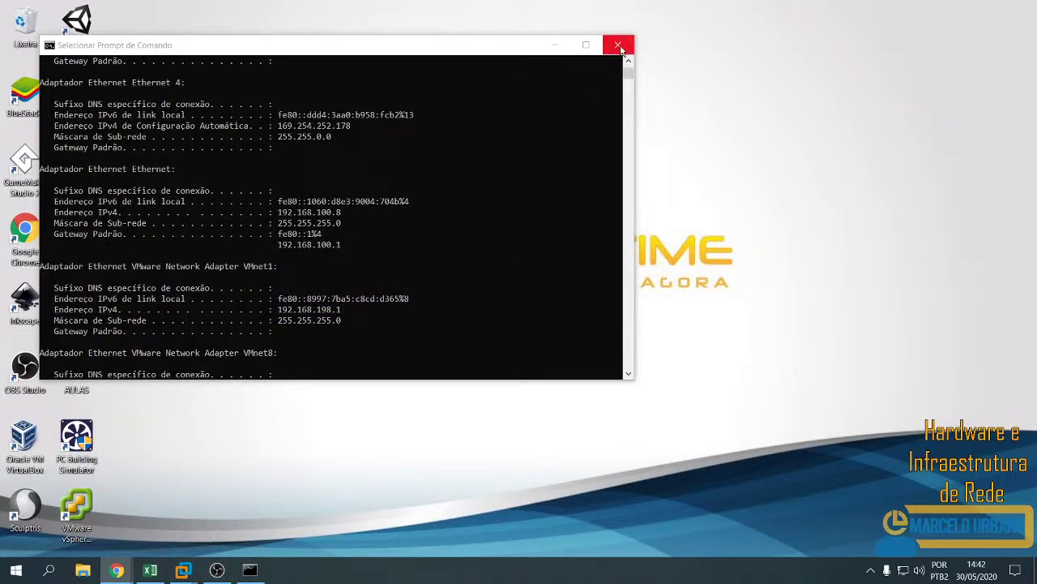
Step: Check VMnet8's 192.168.68.1 address in the ipconfig output, then launch VMware vSphere Client
left_click(487, 56)
scroll(672, 165, "down", 5)
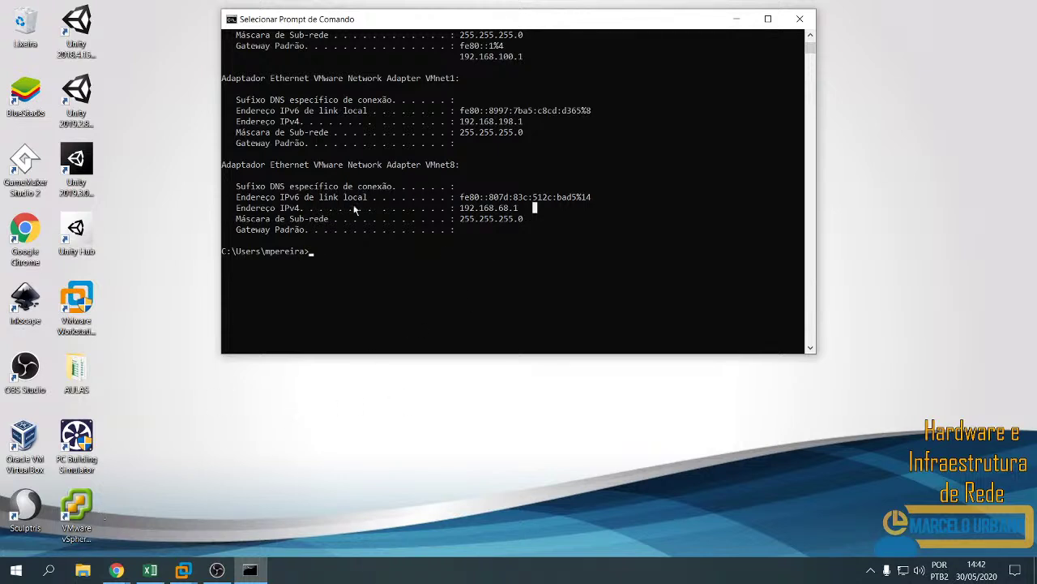
left_click(99, 510)
double_click(98, 511)
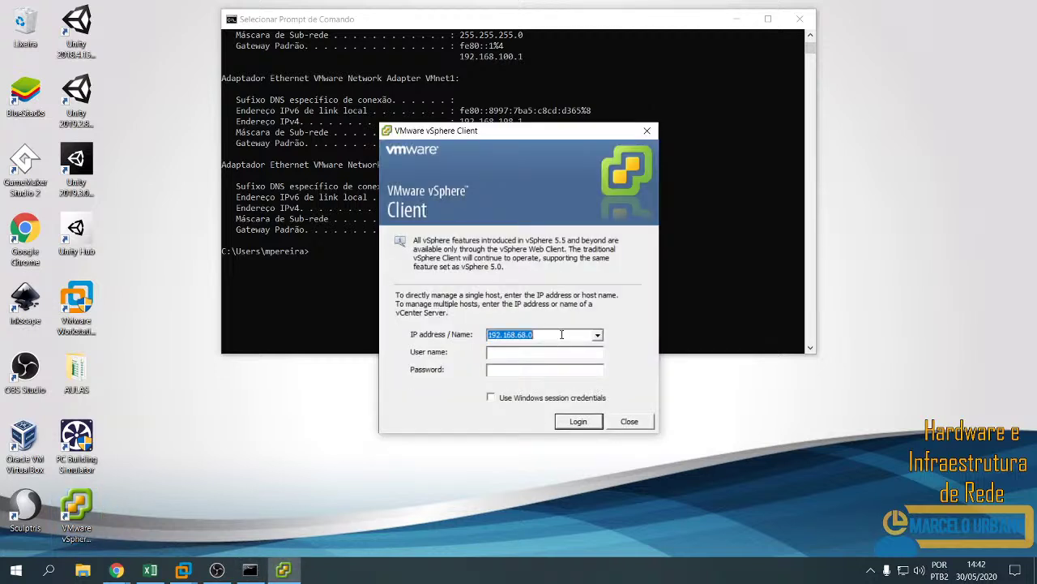
Step: Log in to the host at 192.168.68.0 as root with the account password
left_click(536, 354)
type("root")
key("Tab")
type("********")
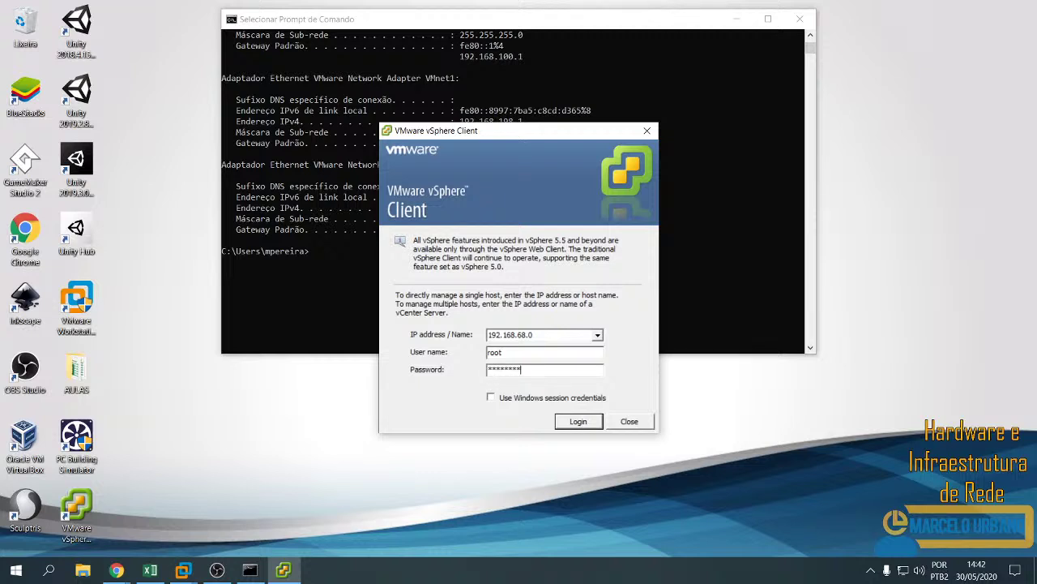
key("Return")
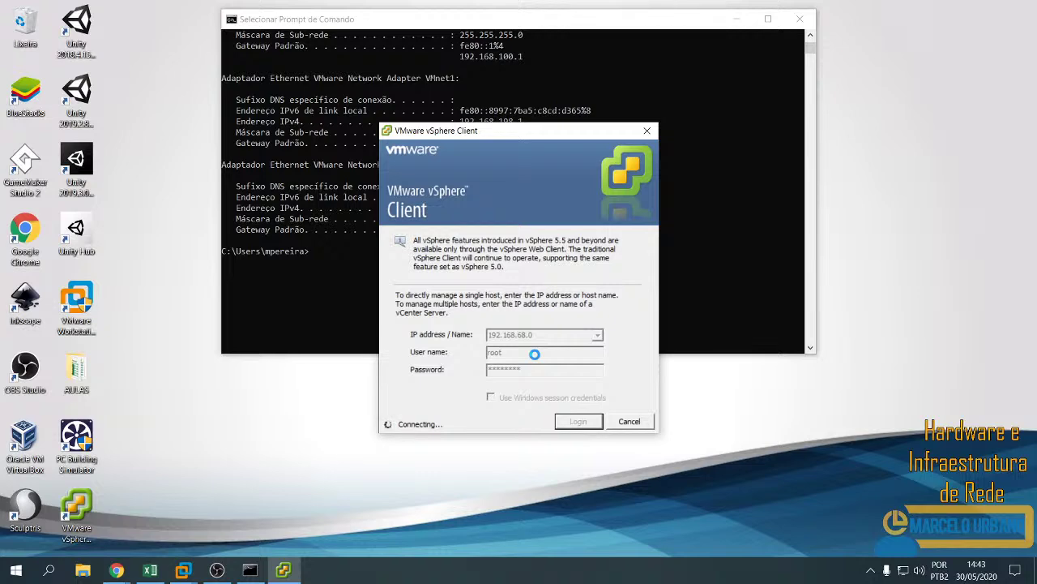
Step: Check the ESXi console, close Command Prompt, and dismiss the connection error
mouse_move(197, 571)
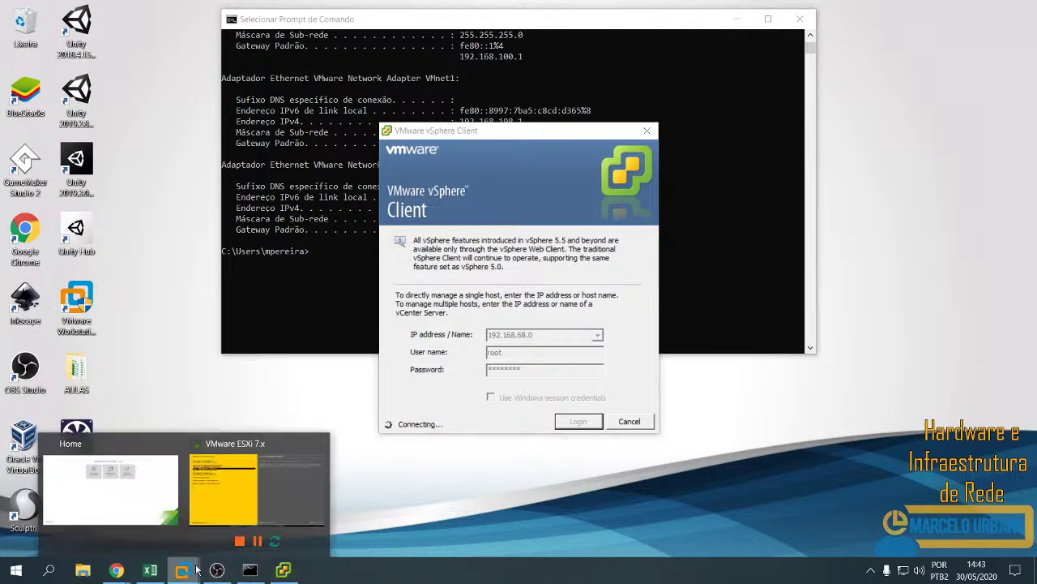
left_click(280, 437)
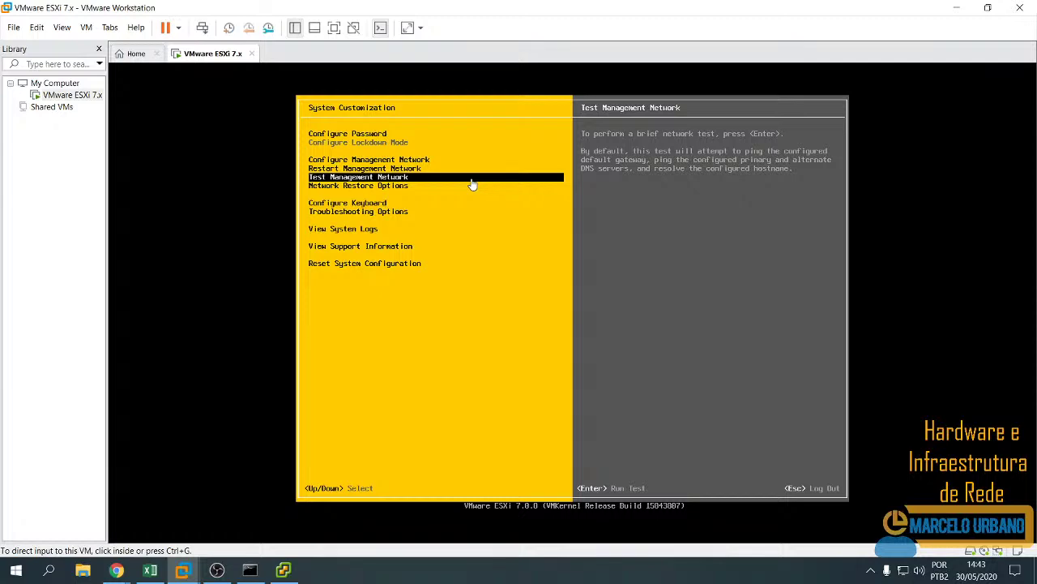
left_click(956, 8)
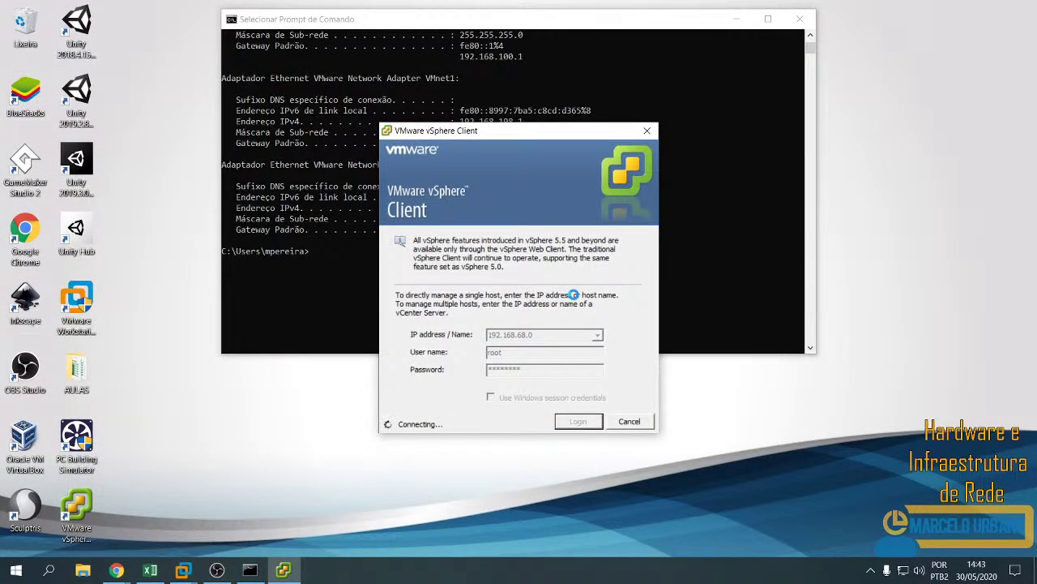
left_click_drag(599, 26, 503, 23)
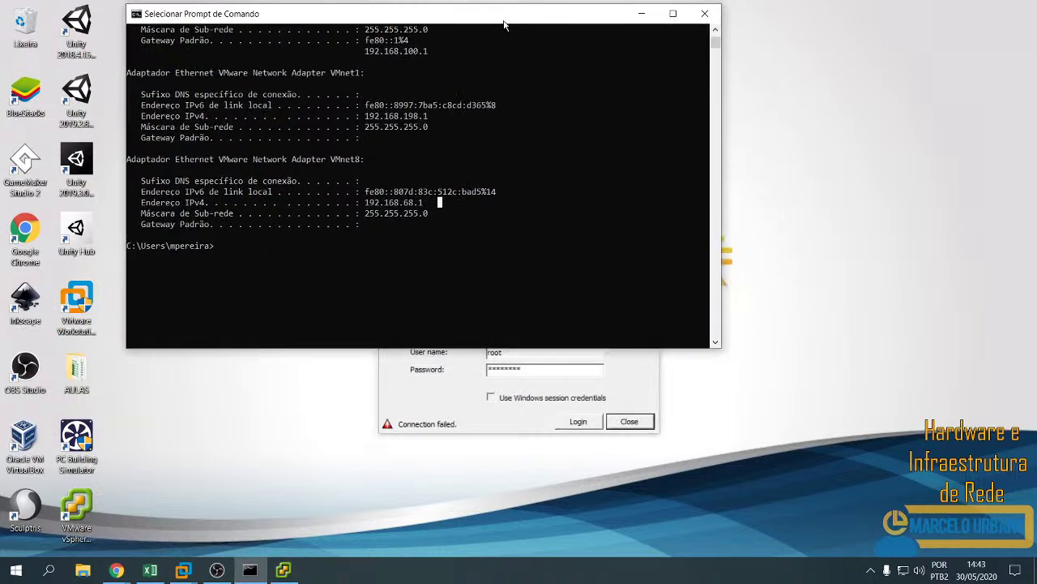
left_click(705, 13)
key("Return")
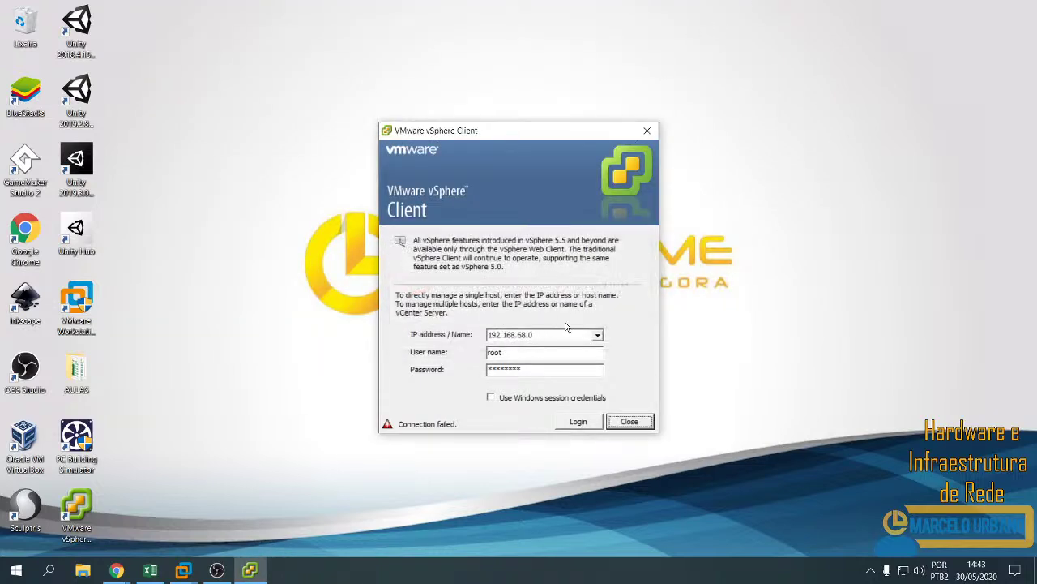
Step: Change the host address to 192.168.68.1 and attempt the login twice, dismissing the errors
left_click(552, 334)
left_click(553, 334)
key("BackSpace")
type("1")
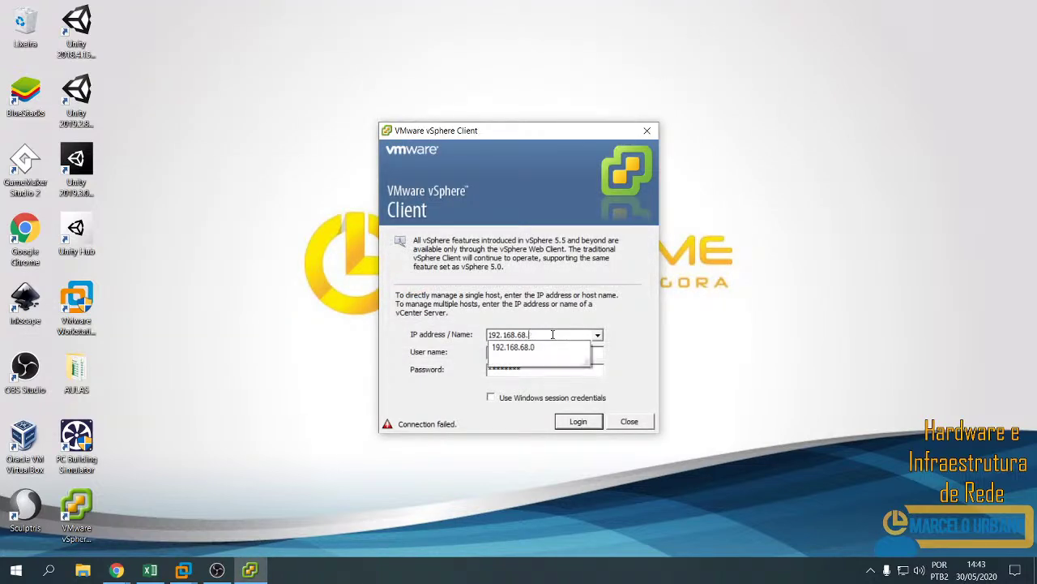
key("Return")
key("Return")
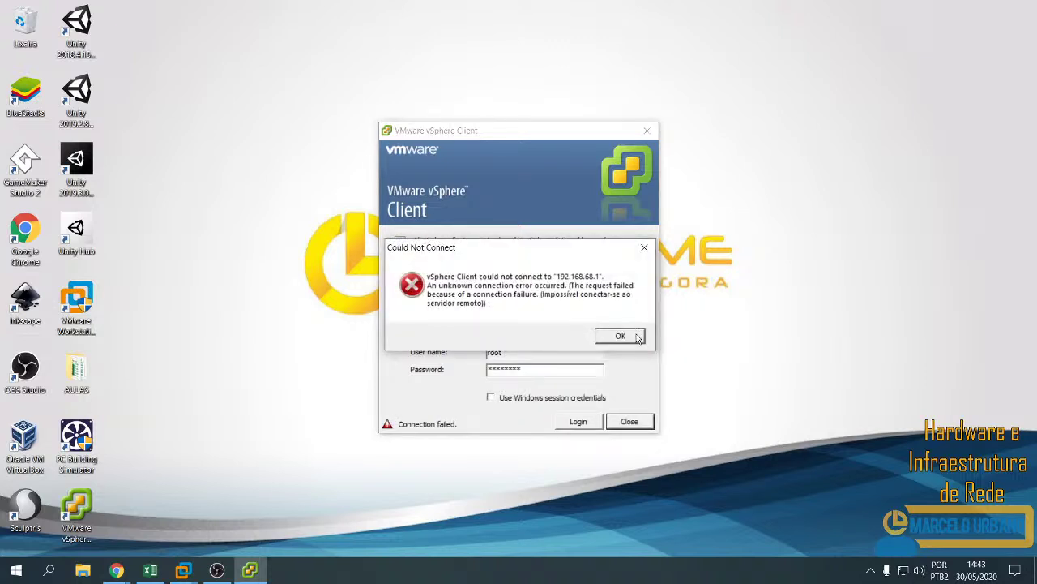
left_click(620, 336)
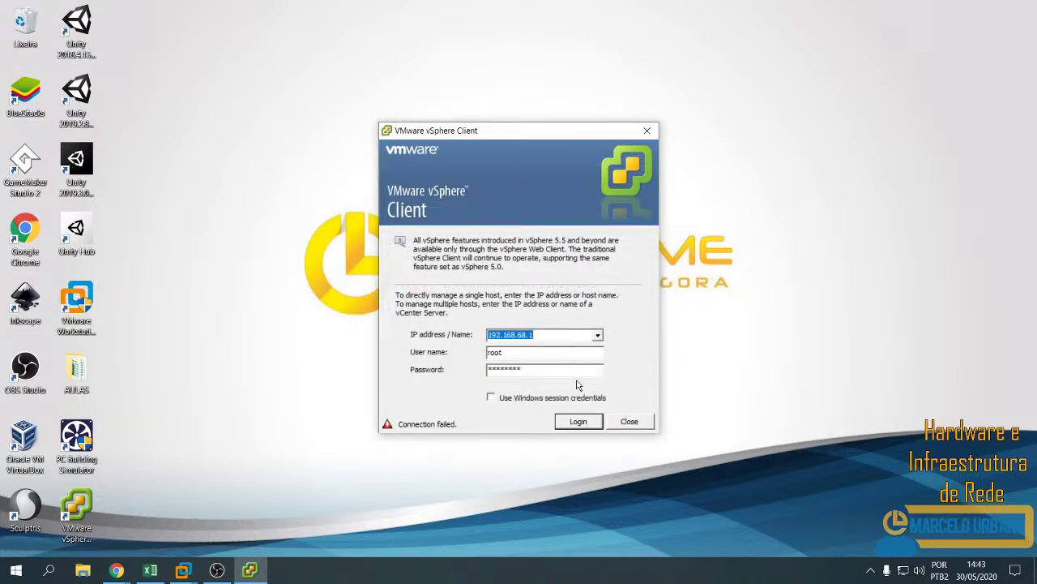
left_click(580, 422)
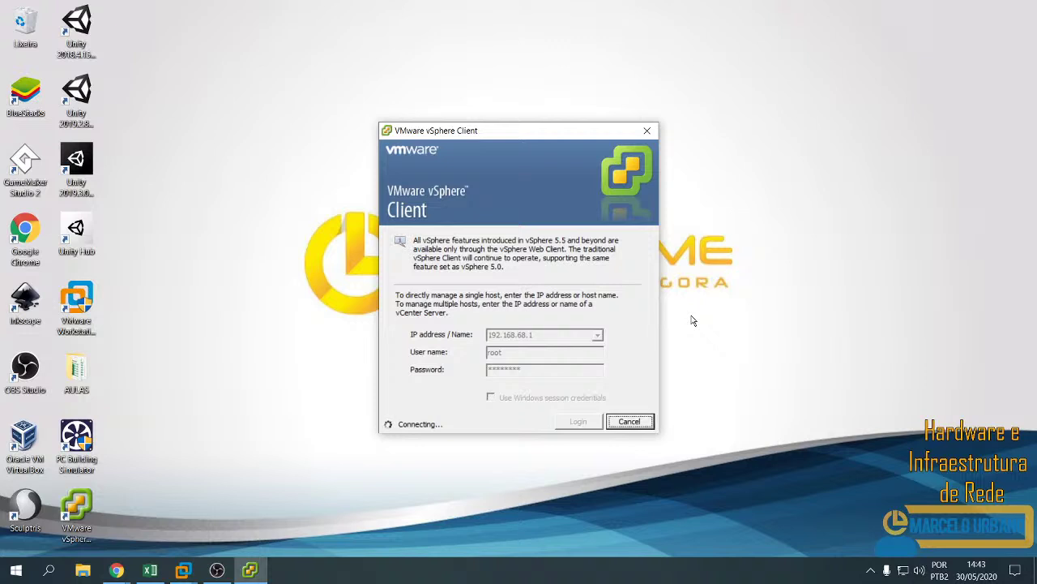
left_click(640, 332)
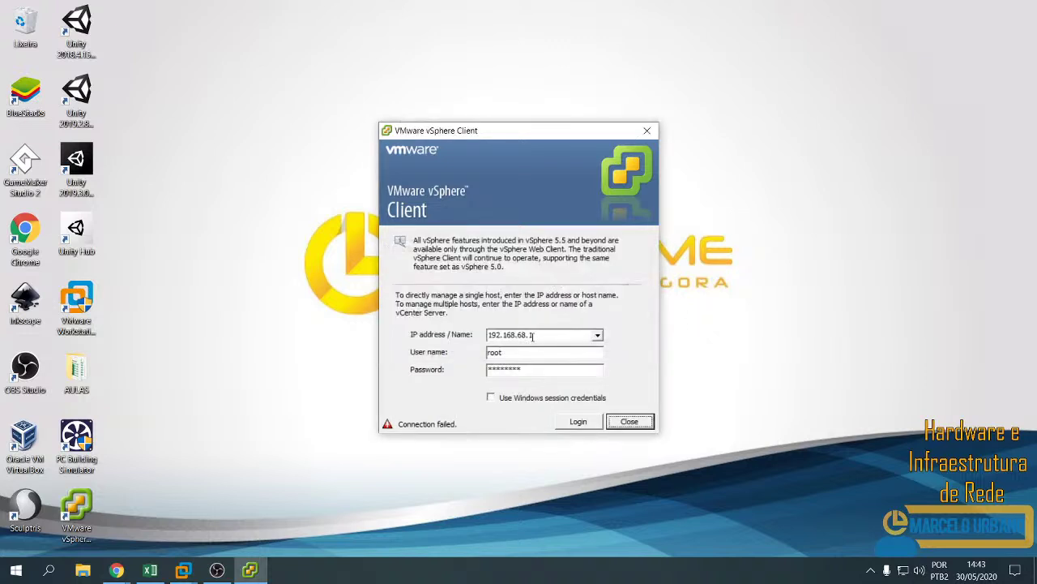
Step: Change the host address back to 192.168.68.0 and retry the login
left_click(549, 334)
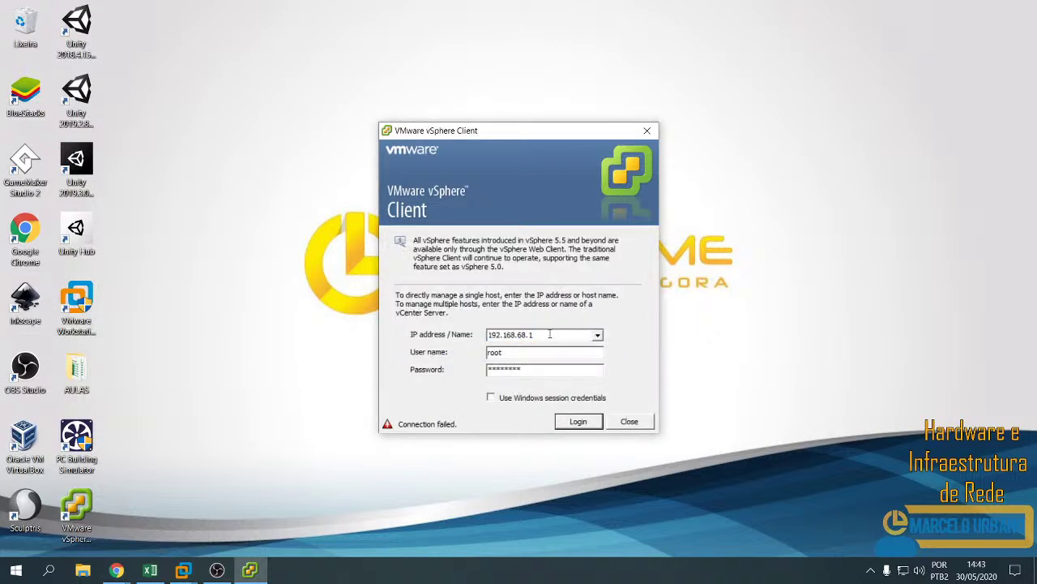
key("BackSpace")
type("0")
key("Return")
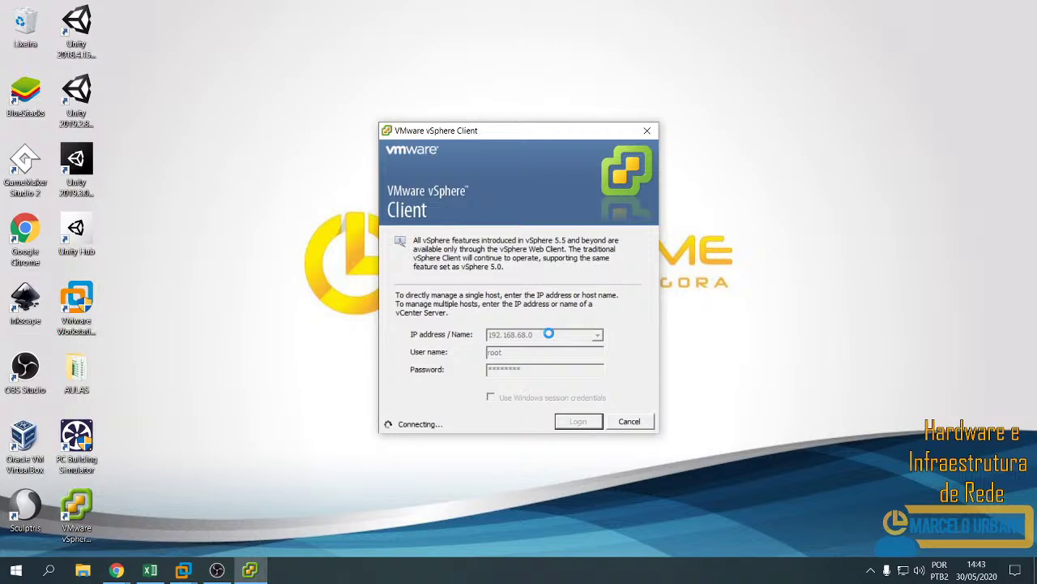
left_click(16, 569)
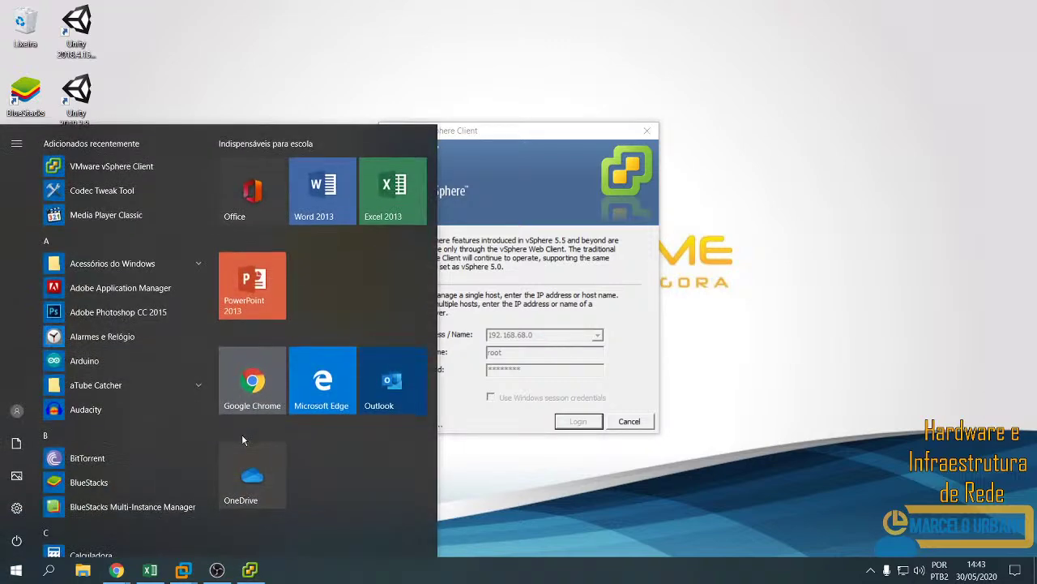
Step: Open Command Prompt and run ping 192.168.68.0
type("cmd")
key("Return")
left_click(330, 259)
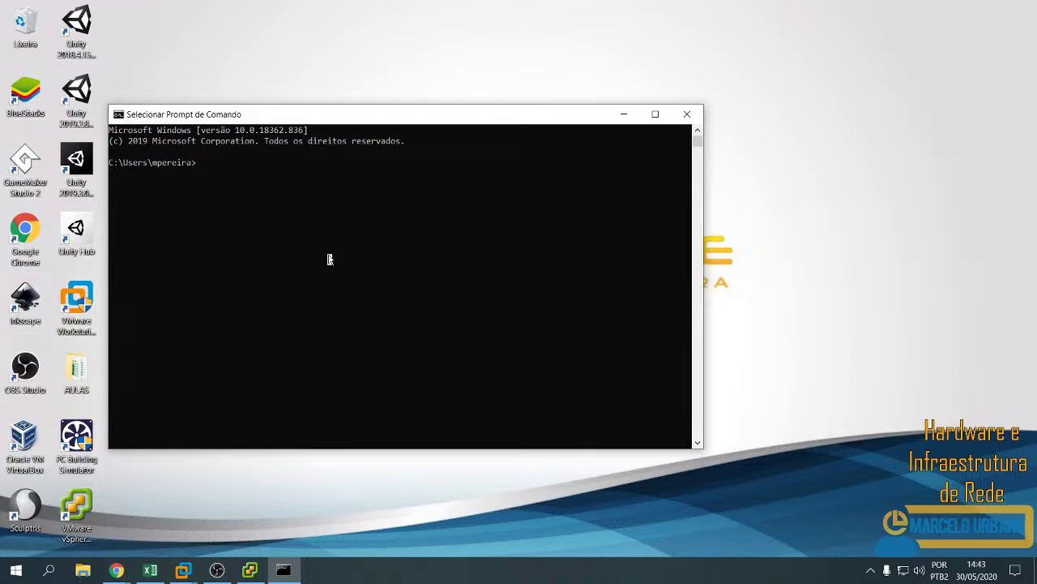
key("Escape")
type("ping ")
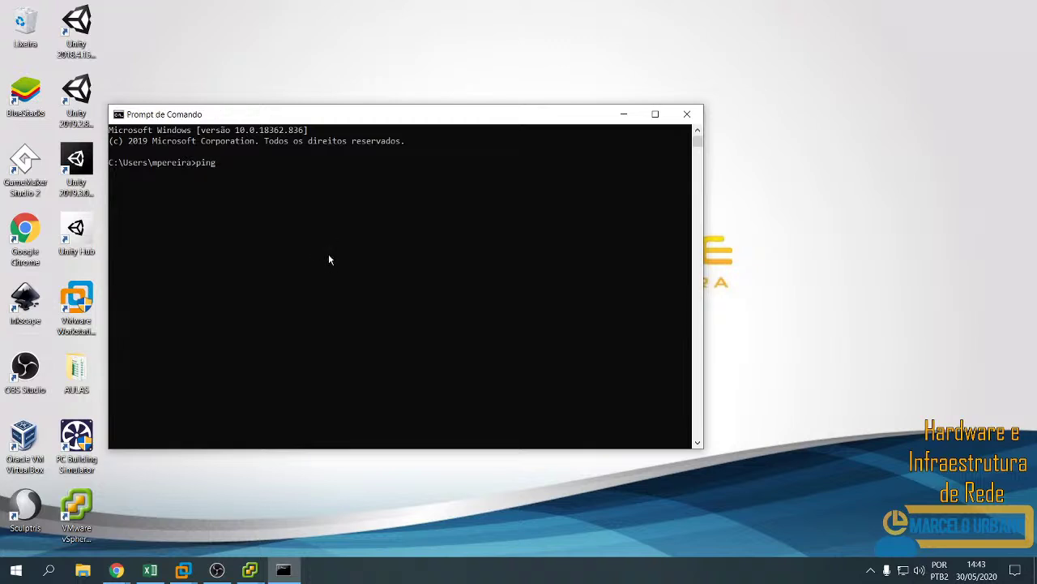
type("192.168.68.0")
key("Return")
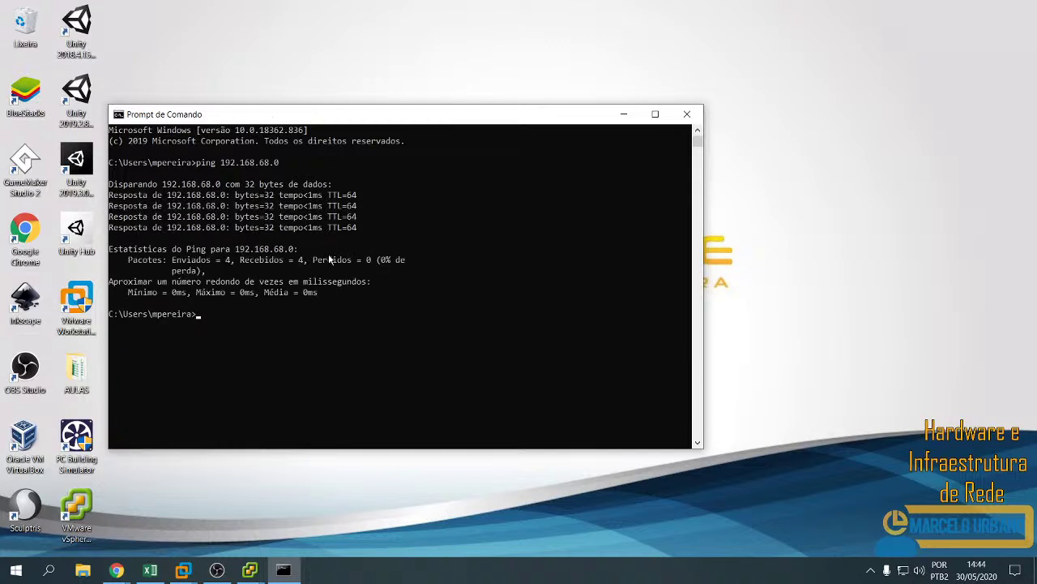
Step: Try opening the network path \\192.168.68.0 from the Run dialog
key("super+r")
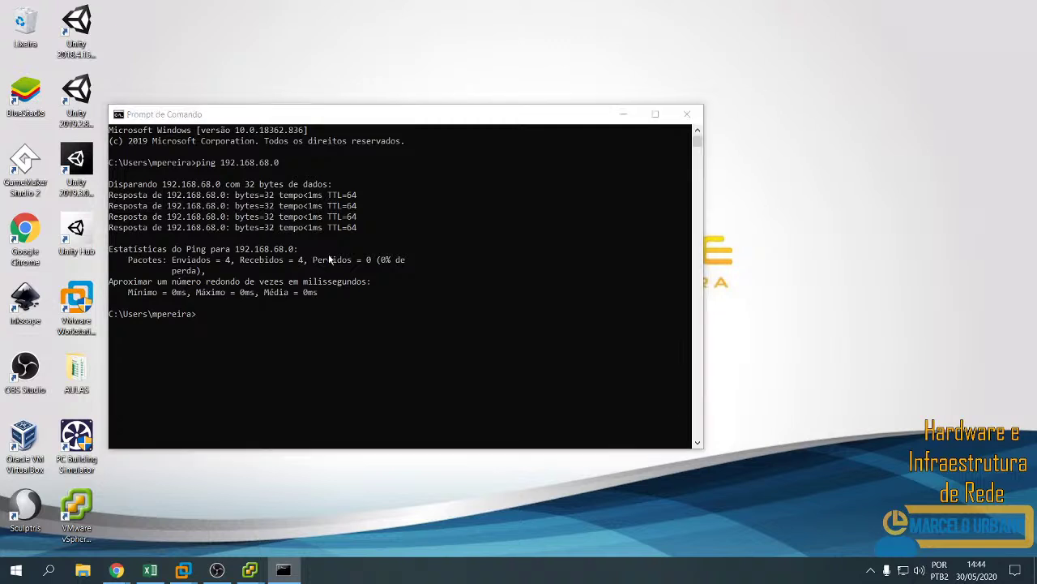
type("\\\\")
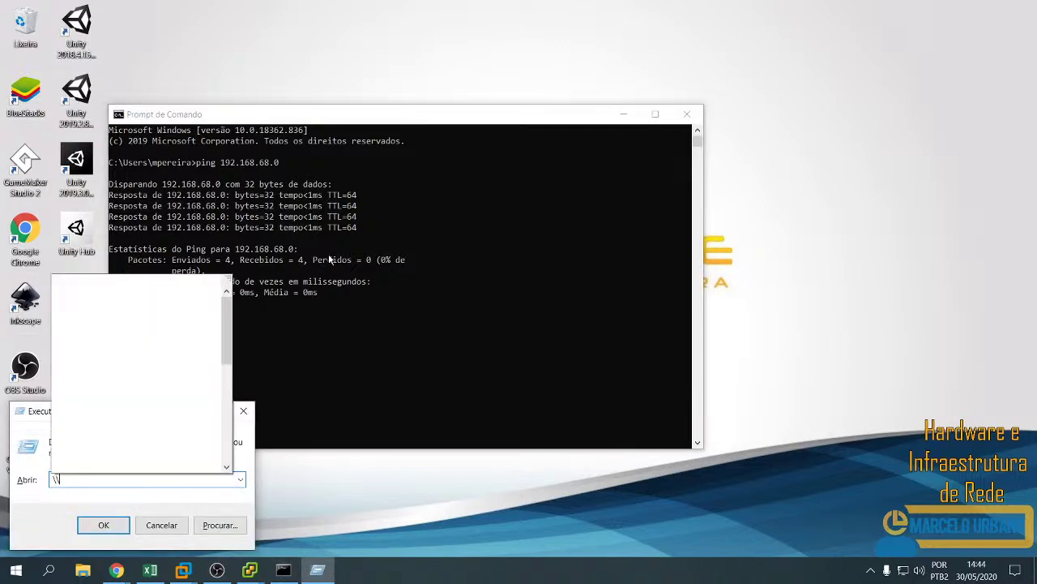
type("192.168")
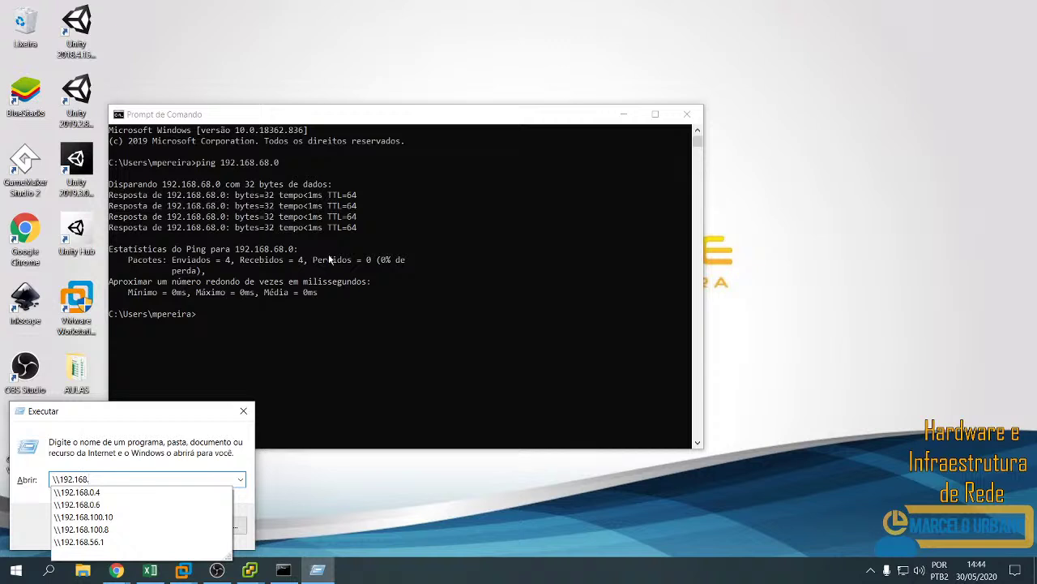
type(".68.0")
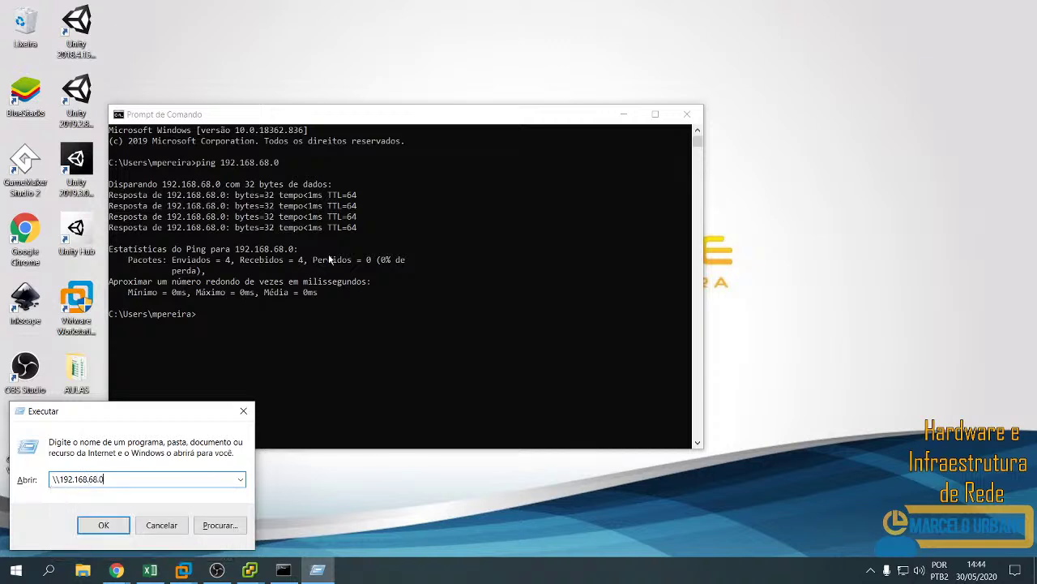
key("Return")
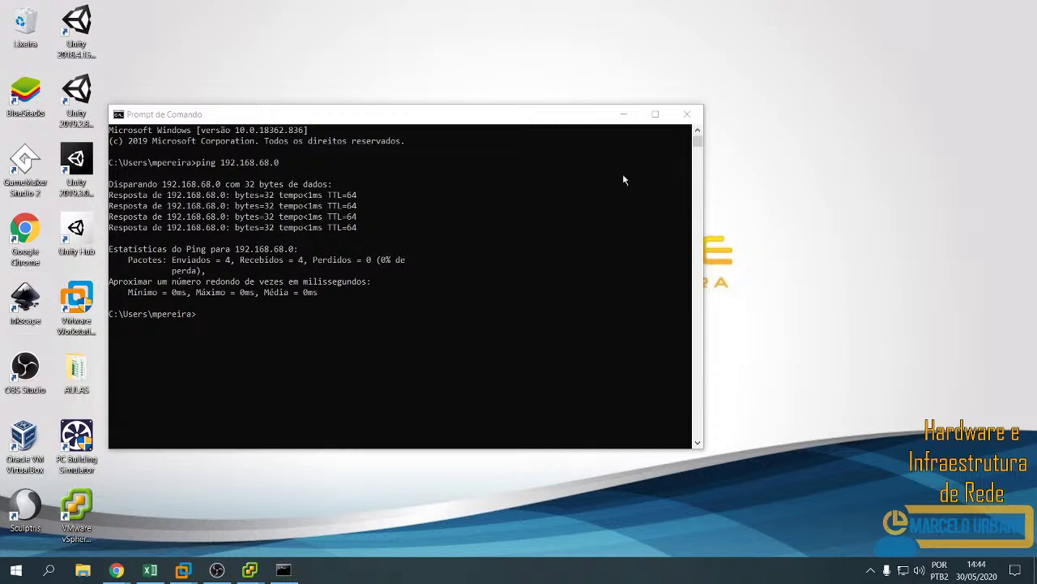
Step: Close Command Prompt, dismiss the error, and log in as root with localhost as the host address
left_click(687, 114)
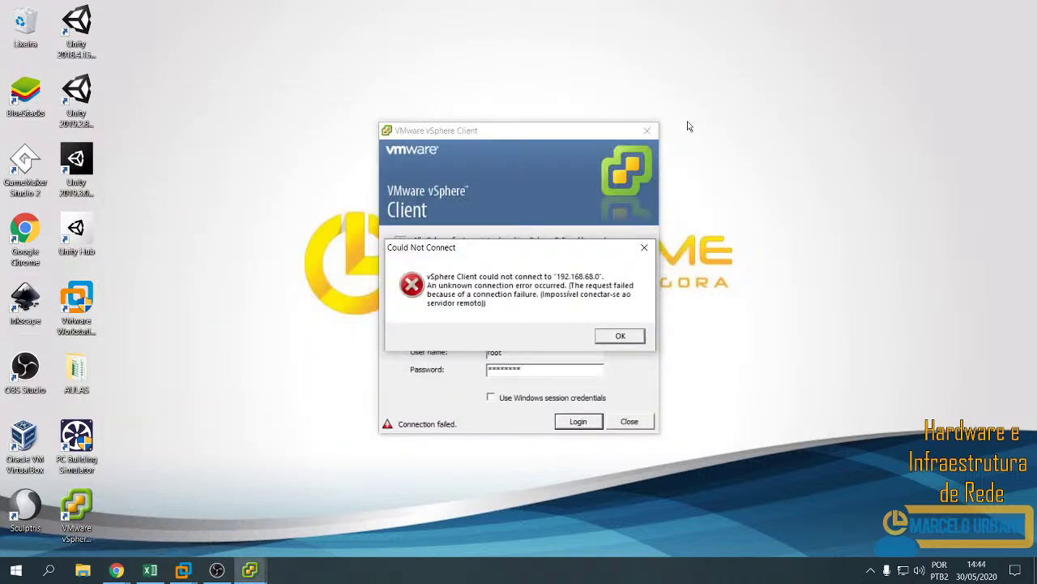
left_click(620, 336)
left_click(527, 352)
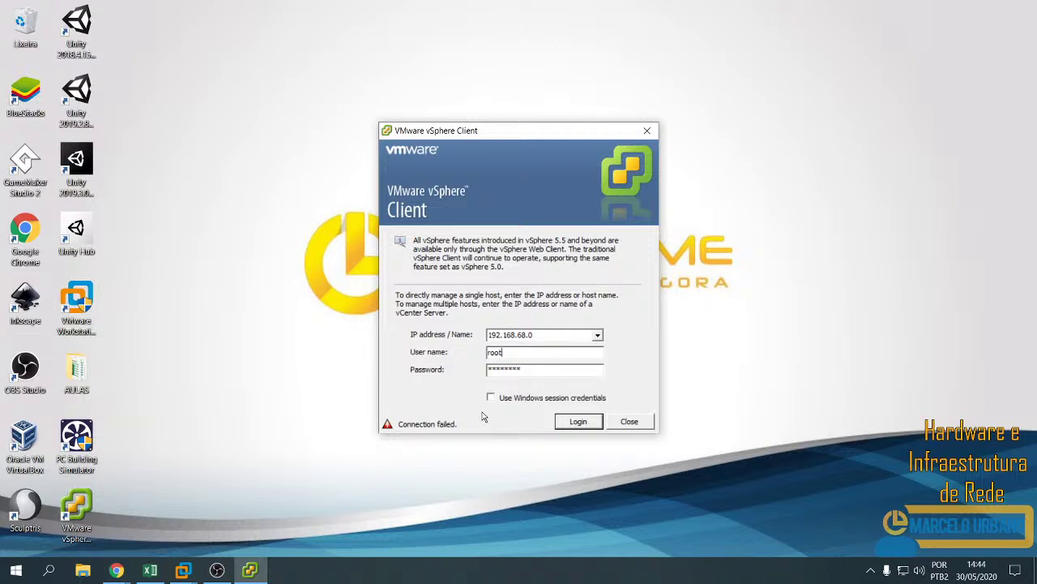
left_click(598, 335)
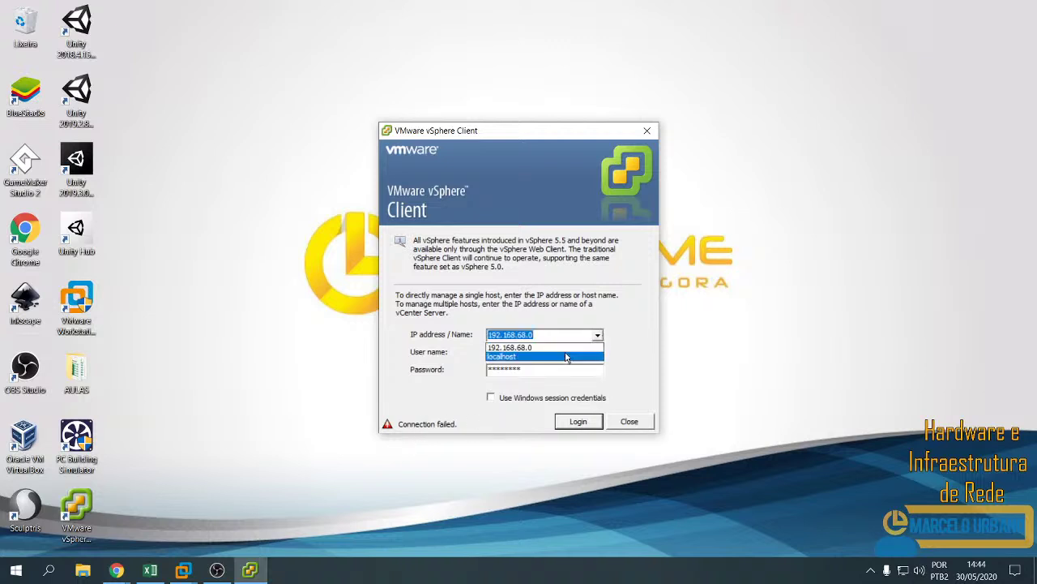
left_click(566, 357)
left_click(559, 335)
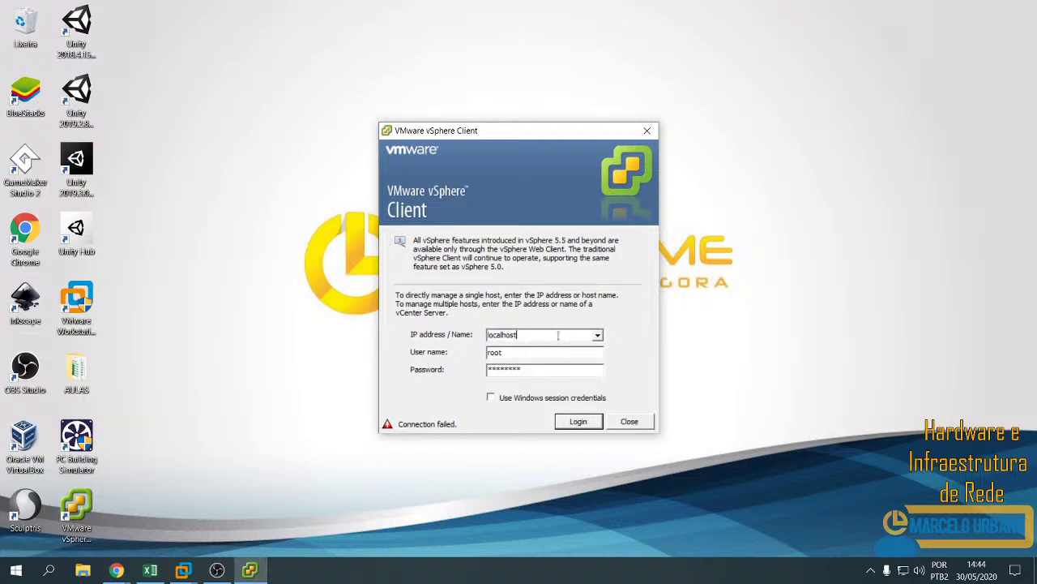
left_click(571, 422)
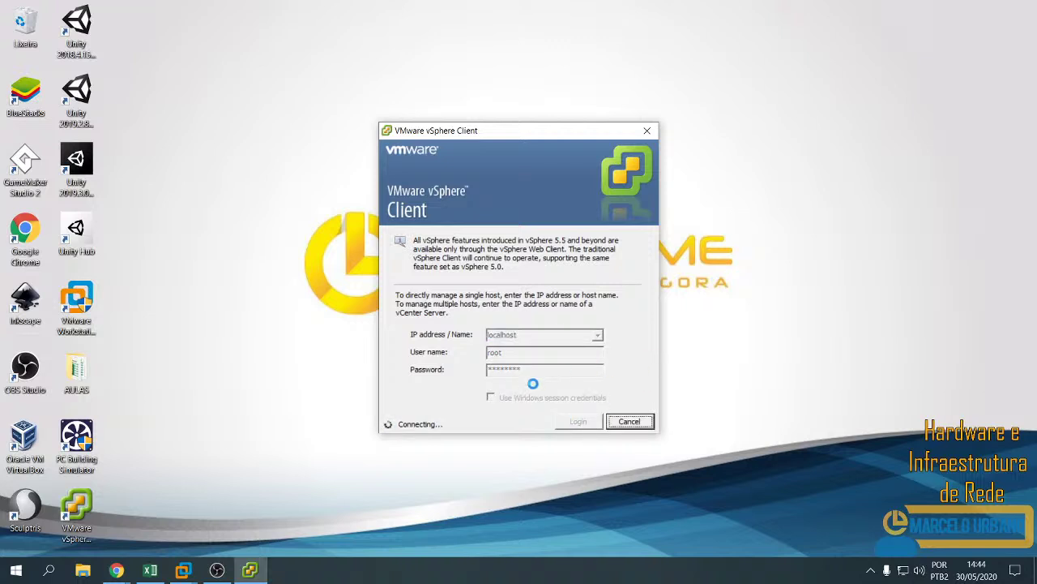
left_click(82, 571)
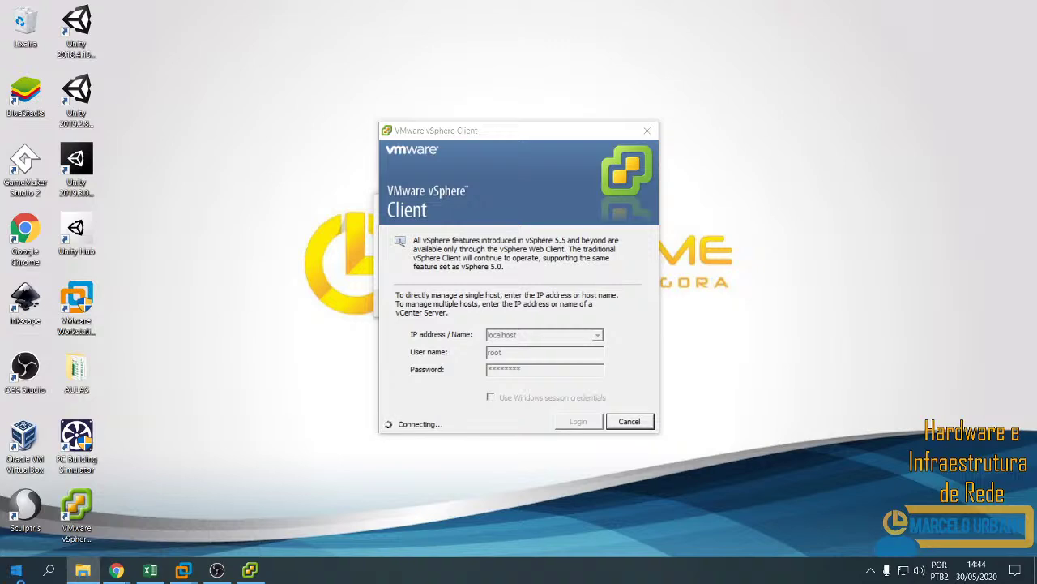
Step: On the ESXi console, start and cancel the network test, then exit System Customization
mouse_move(195, 573)
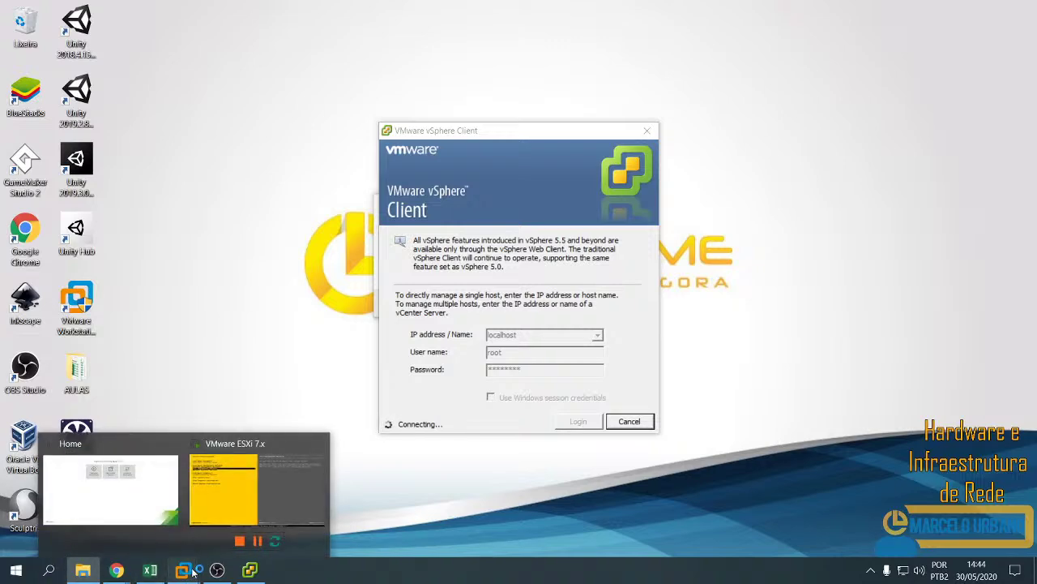
left_click(243, 491)
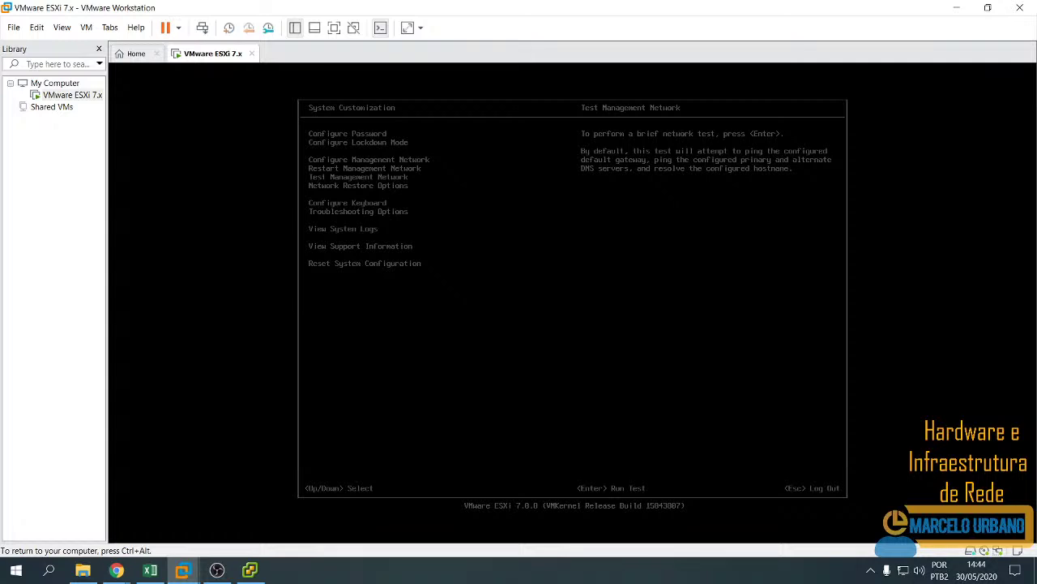
key("Return")
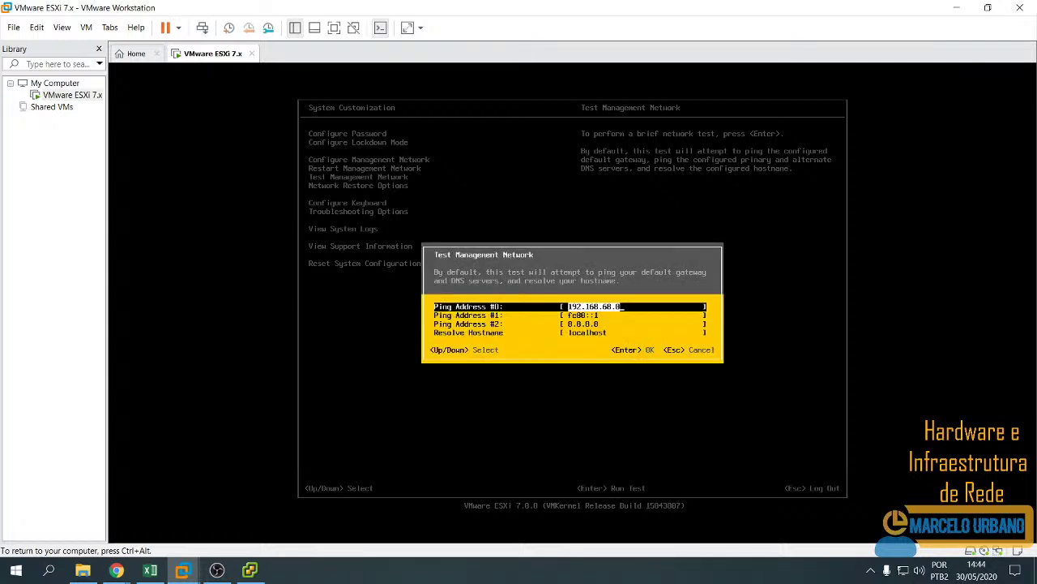
key("Escape")
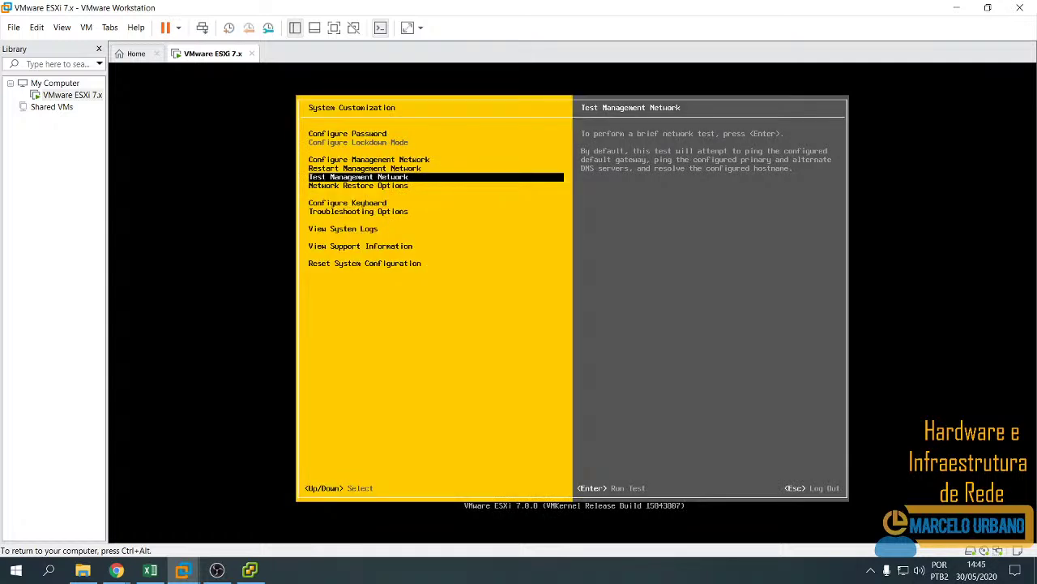
key("Escape")
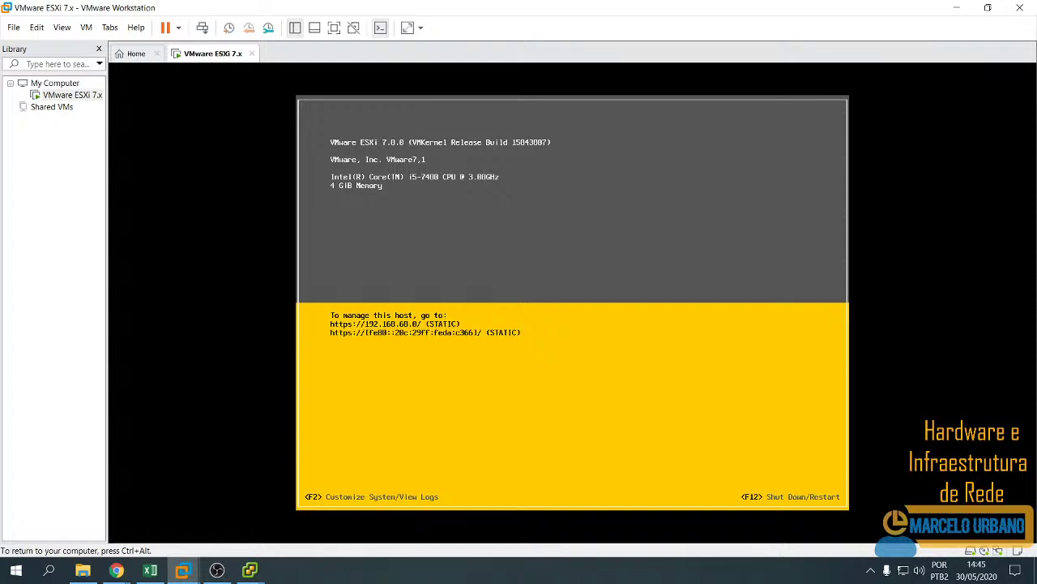
Step: Release the VM's input and maximize the Chrome window loading 192.168.68.0
key("ctrl+alt")
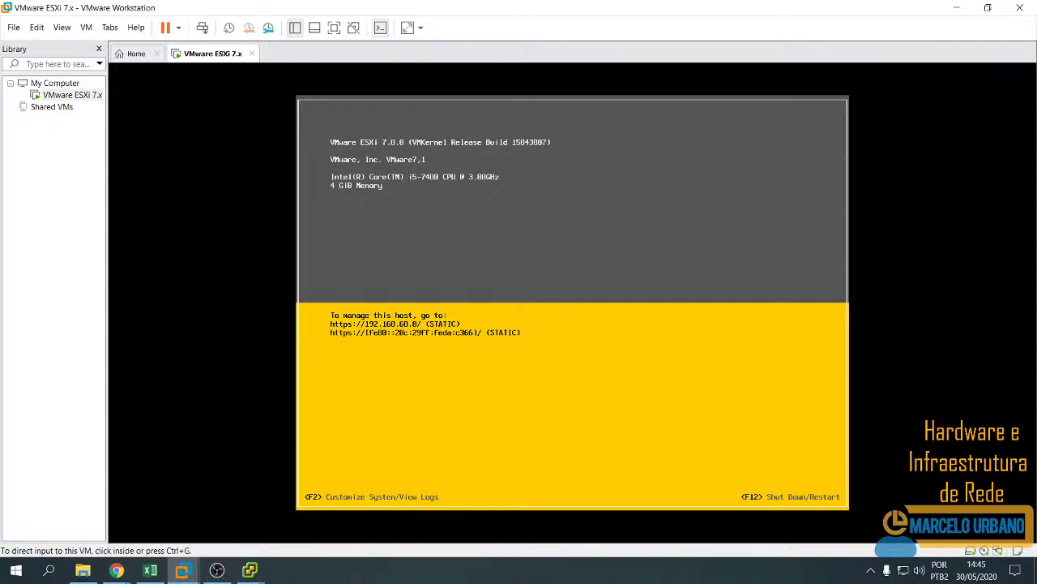
left_click(83, 570)
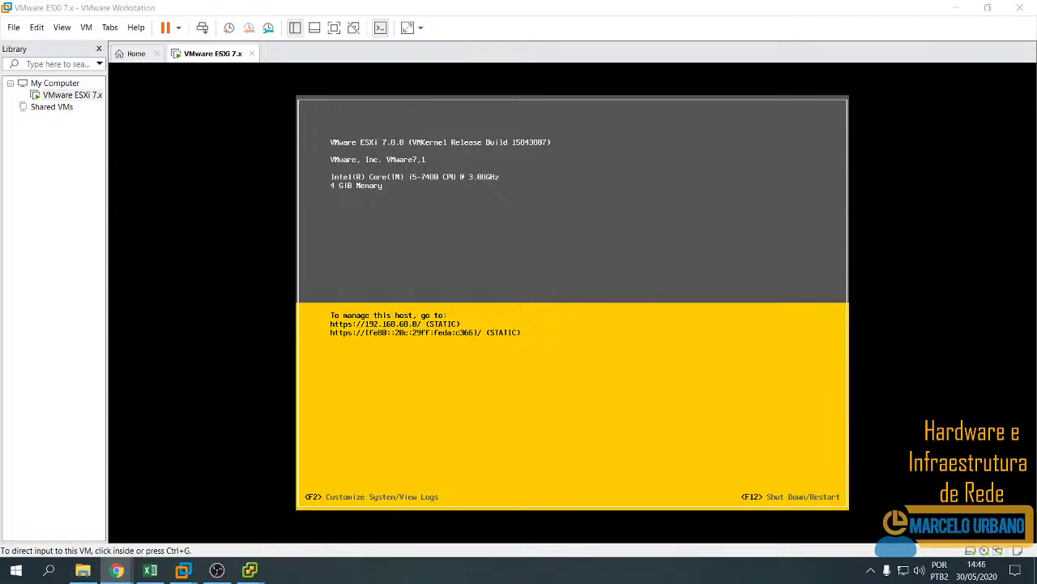
key("F2")
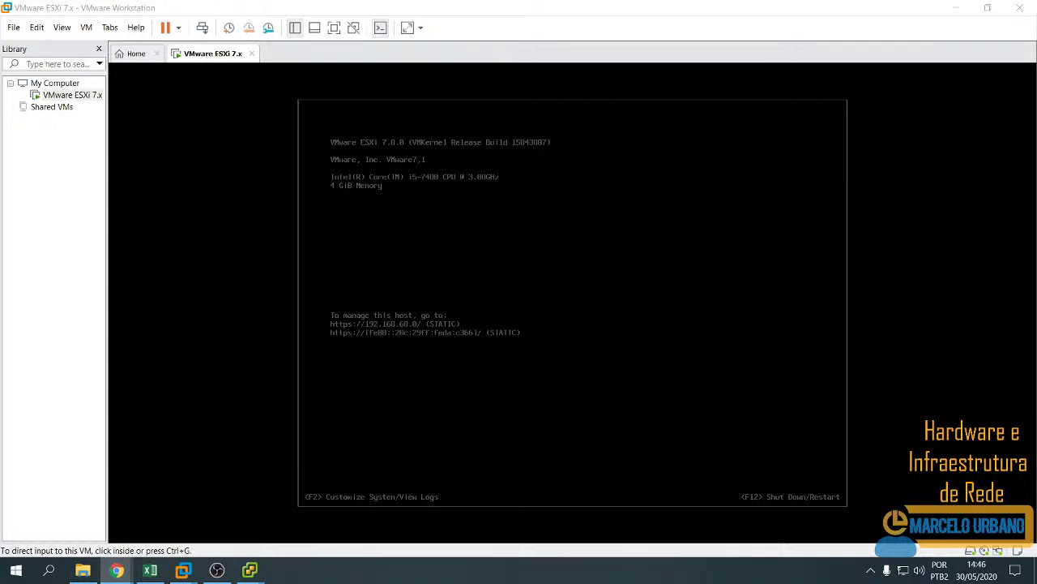
left_click_drag(973, 208, 555, 22)
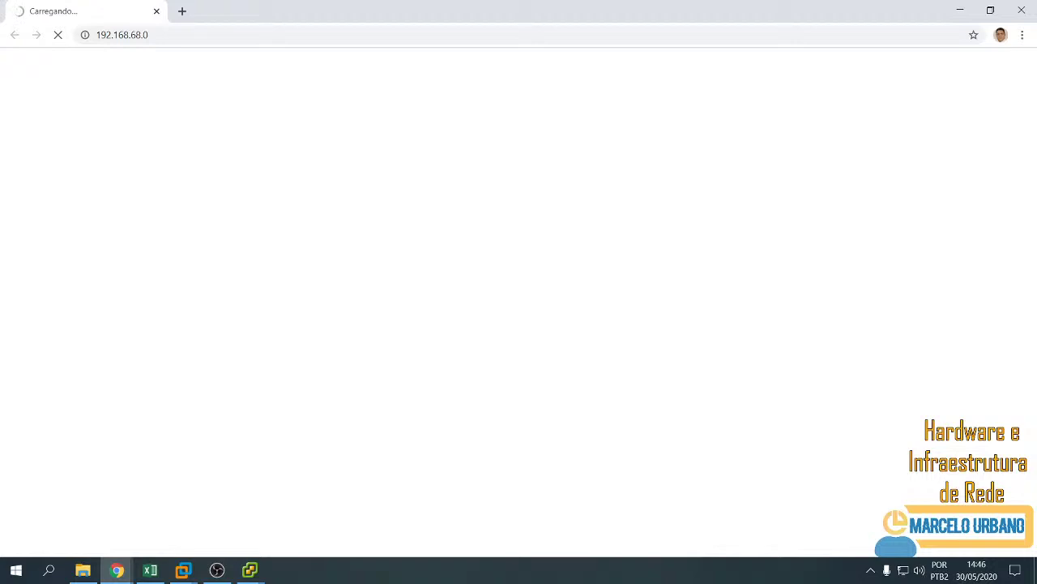
Step: Let the 192.168.68.0 page time out, then minimize Chrome to reveal the ESXi console
key("alt+Tab")
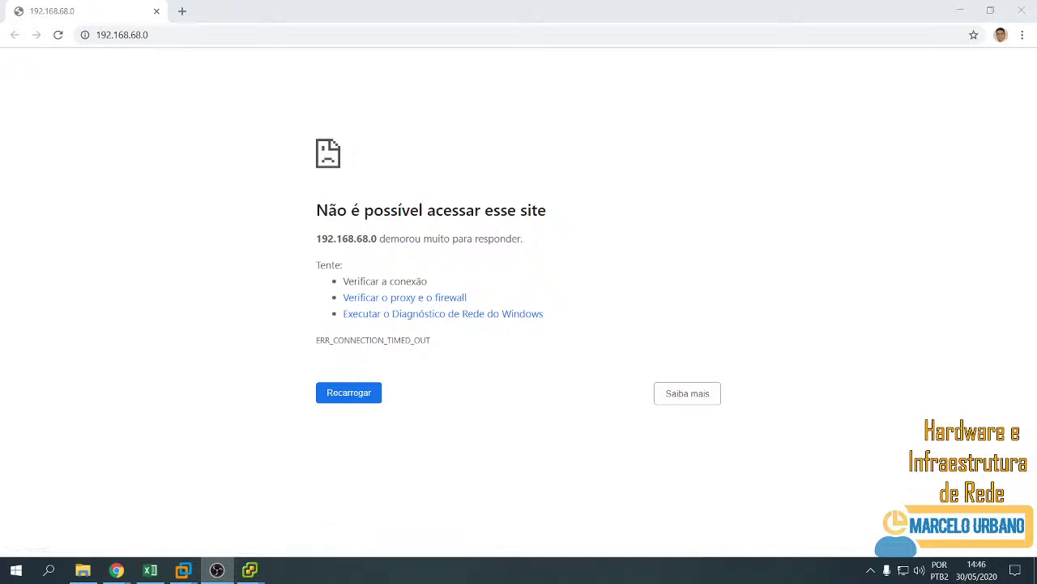
left_click(960, 11)
Step: Log in to the ESXi console as root with the administrator password via F2
left_click(632, 289)
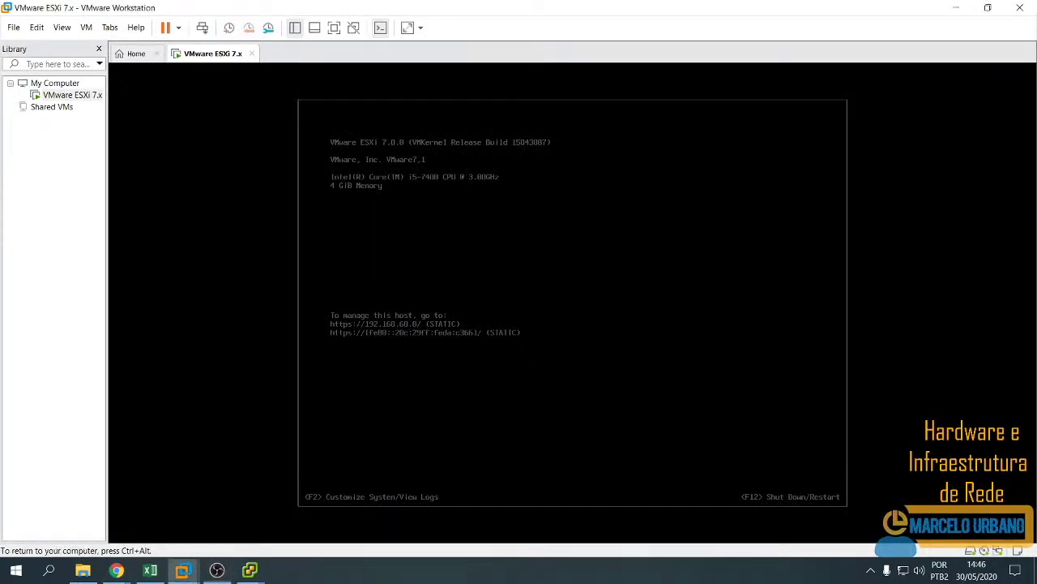
key("F2")
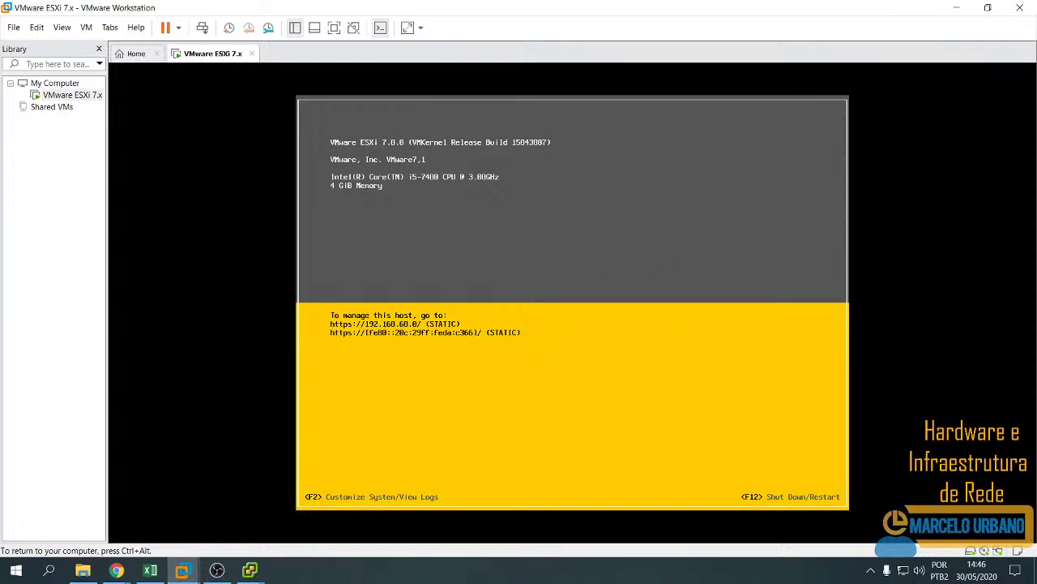
key("ctrl+alt")
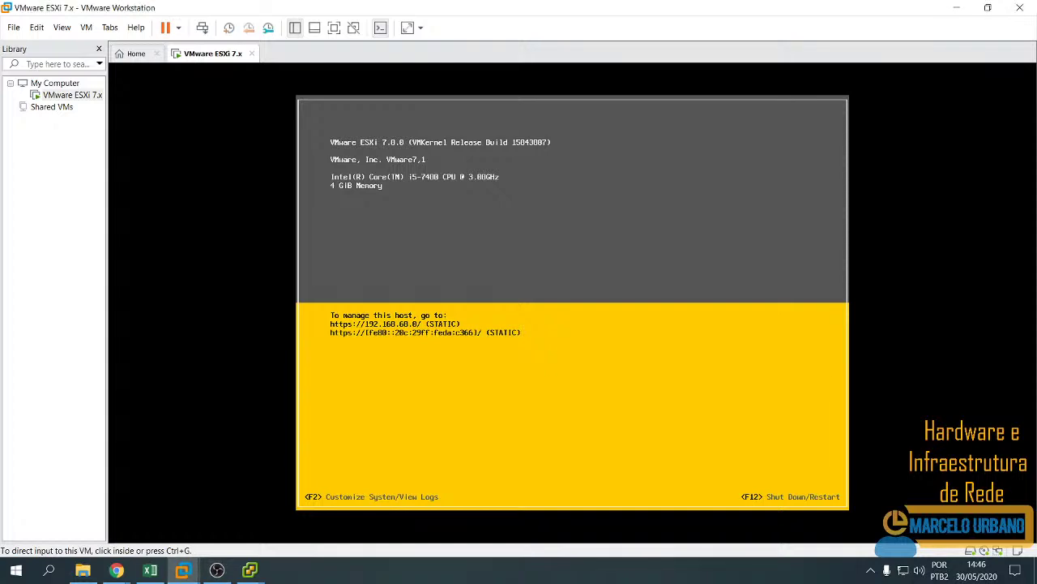
key("alt+Tab")
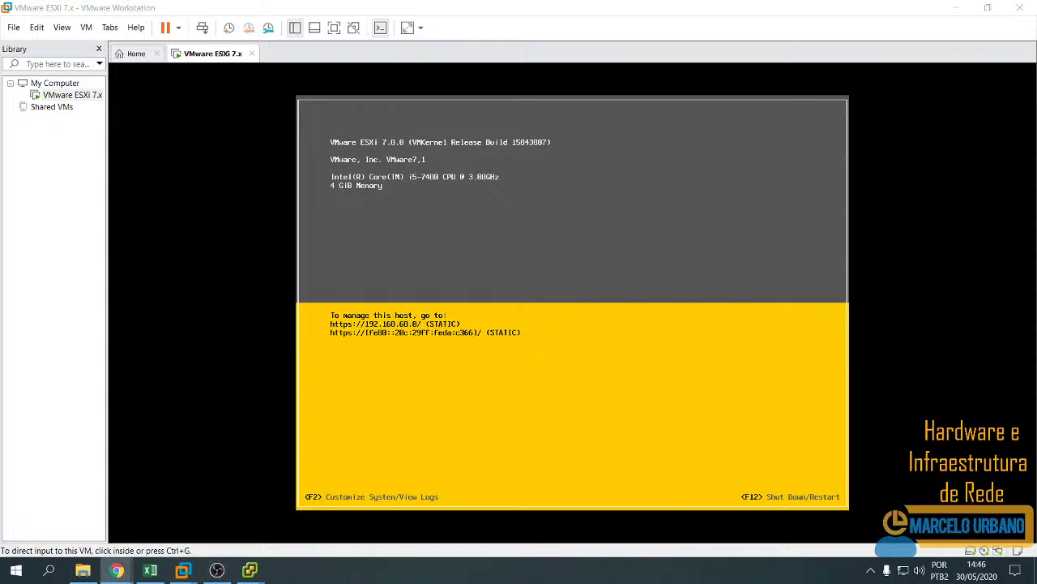
left_click(447, 326)
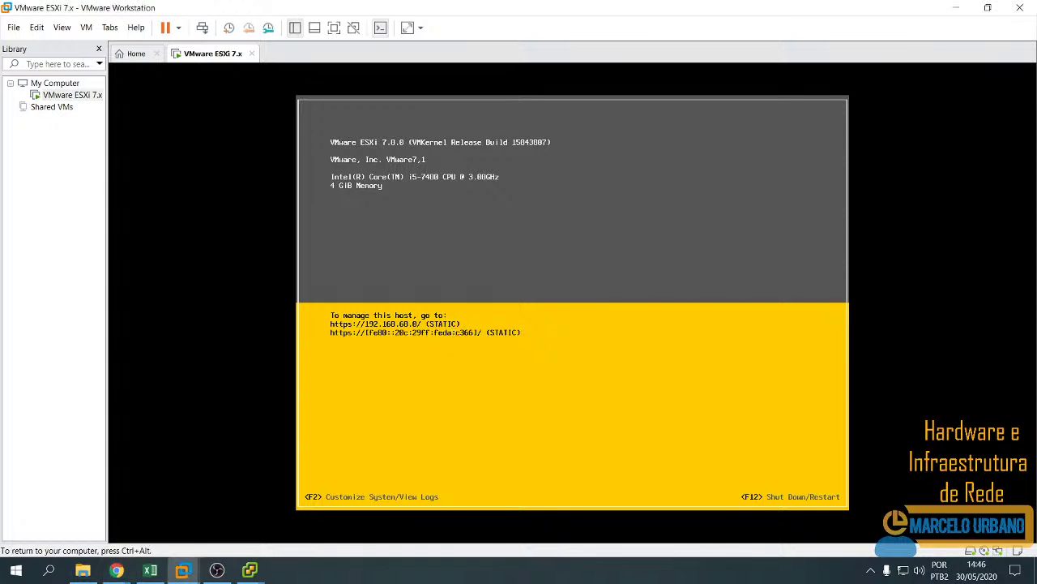
key("F2")
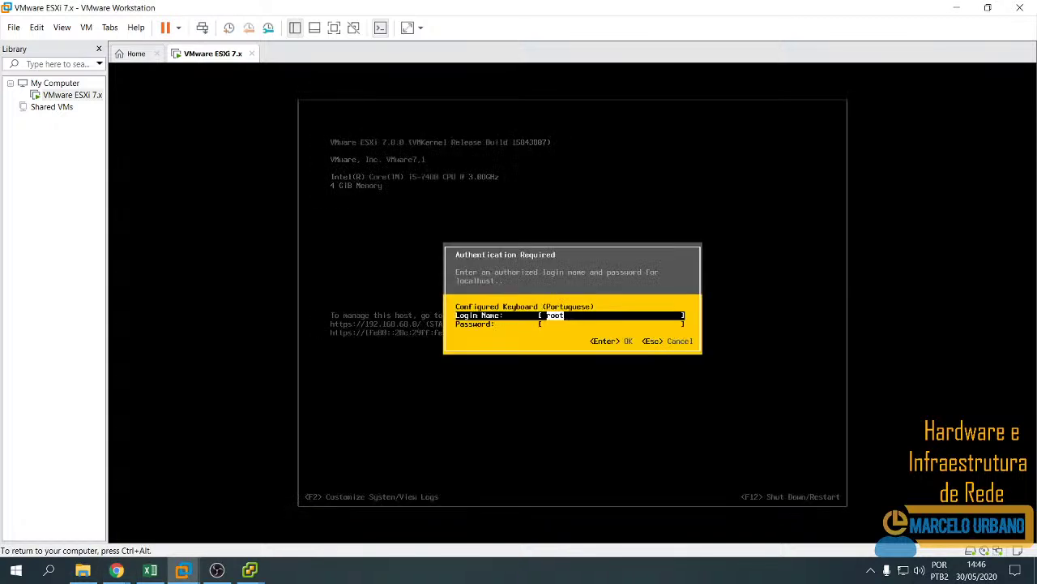
key("Down")
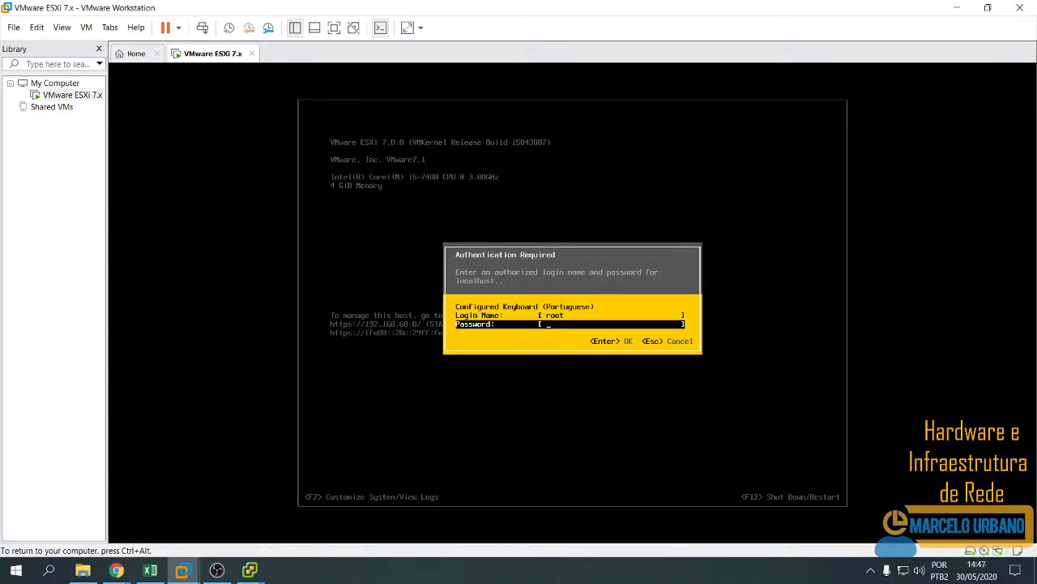
key("Up")
key("Up")
key("Down")
key("Down")
type("********")
key("Return")
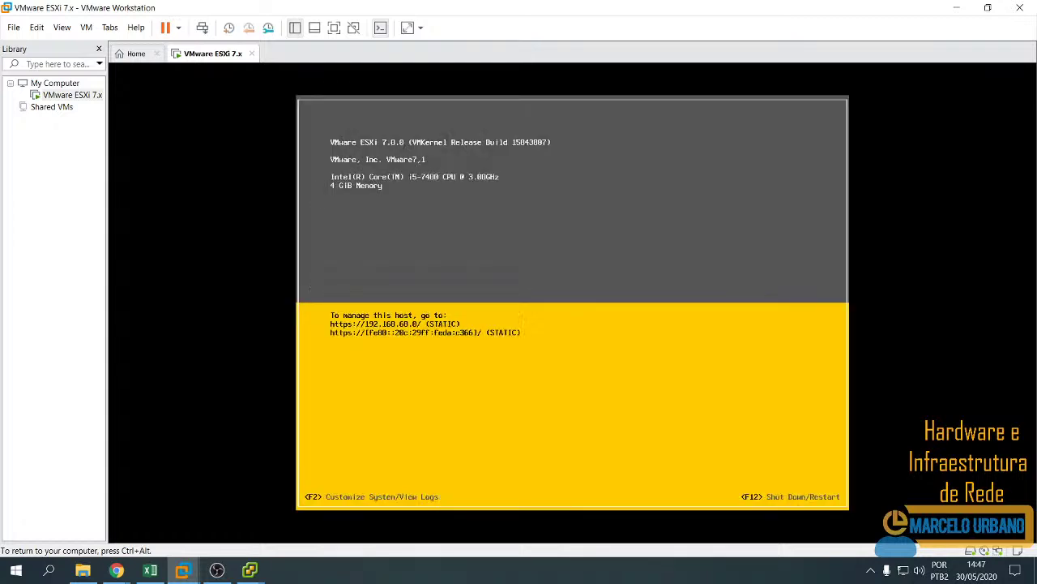
Step: Turn on SSH and the ESXi Shell under Troubleshooting Options, then go back to System Customization
key("Down")
key("Down")
key("Down")
key("Down")
key("Down")
key("Down")
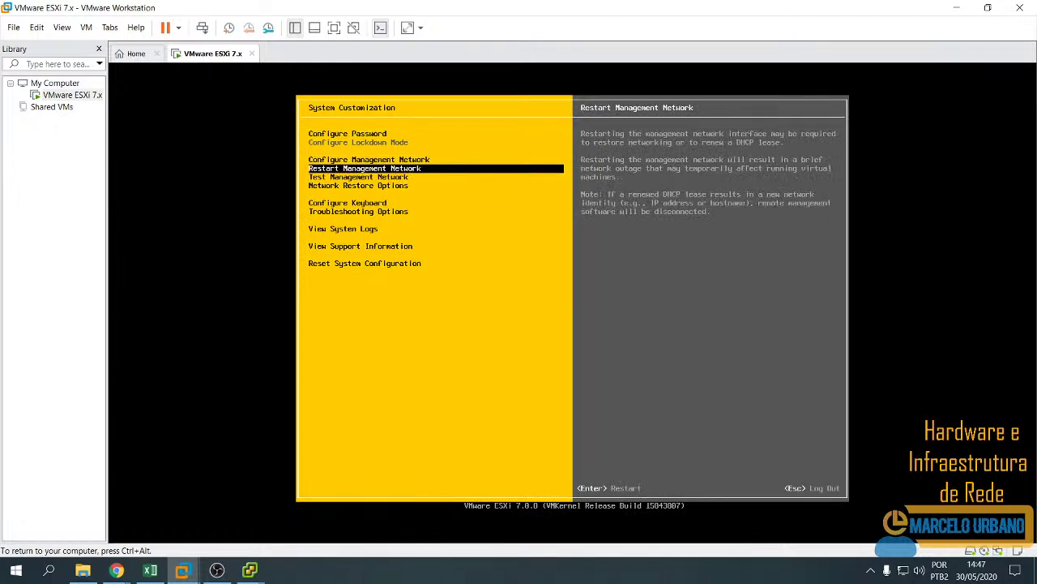
key("Down")
key("Return")
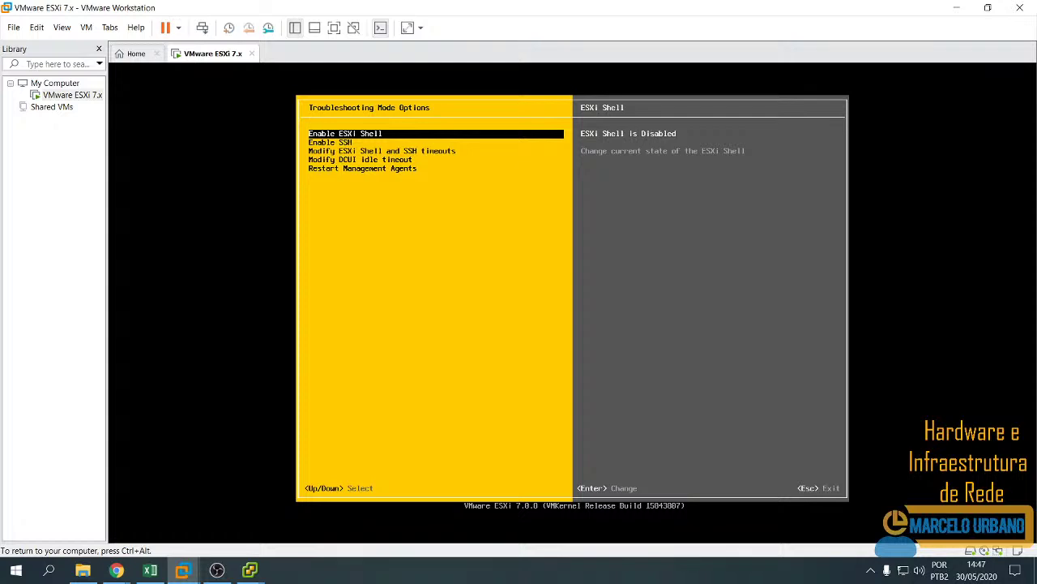
key("Down")
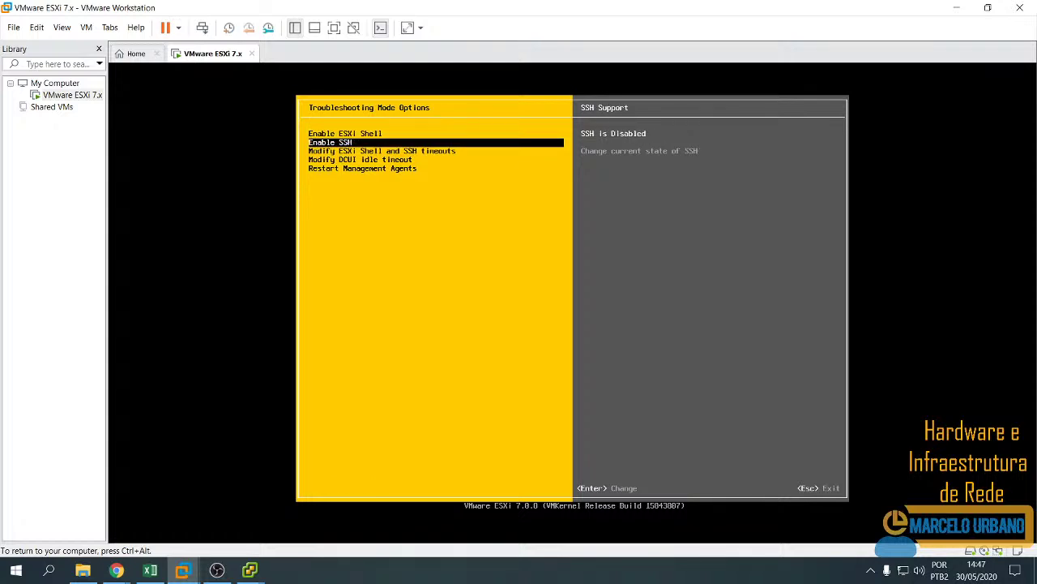
key("Return")
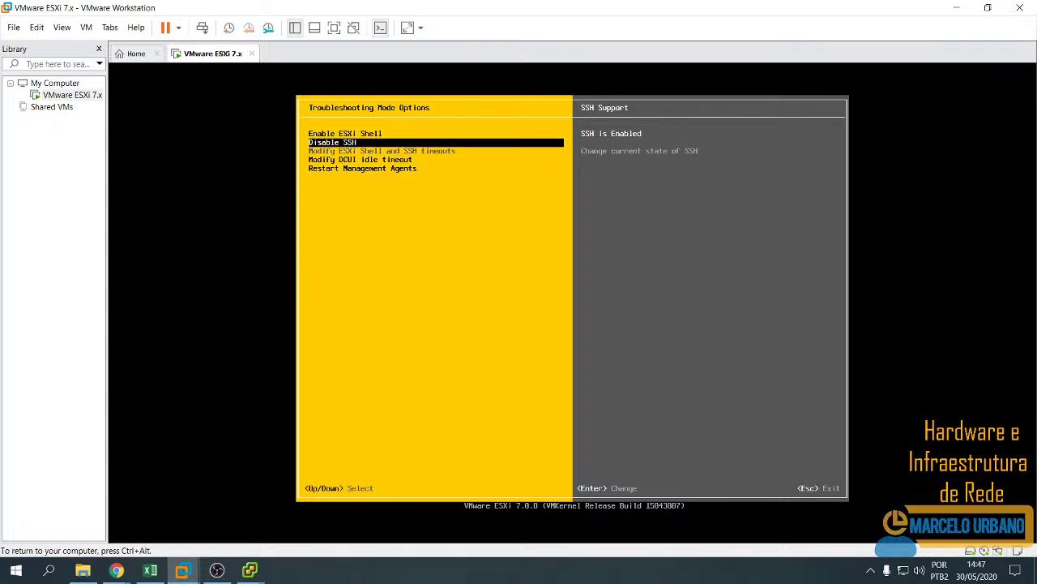
key("Up")
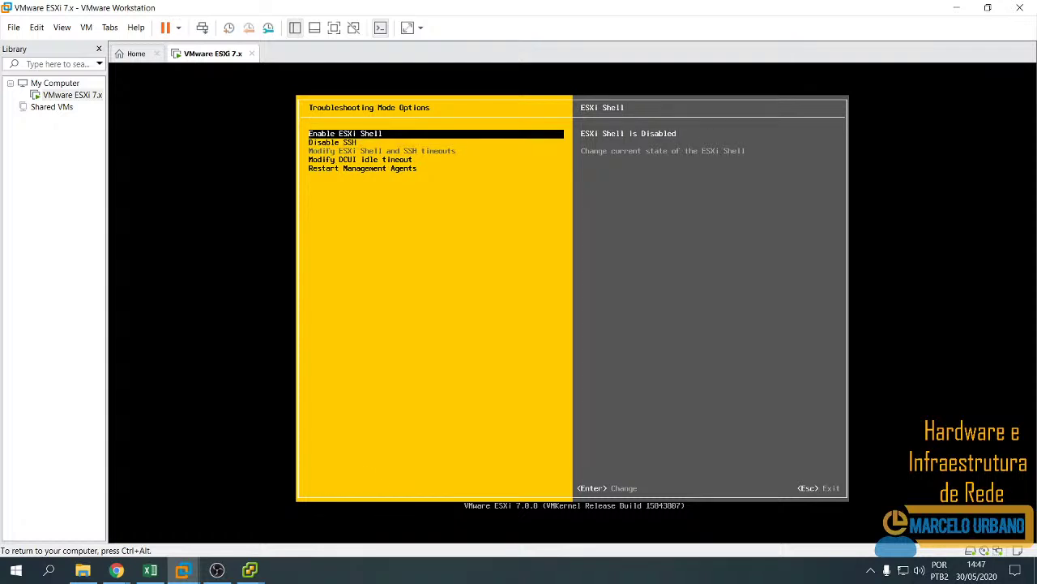
key("Return")
key("Down")
key("Down")
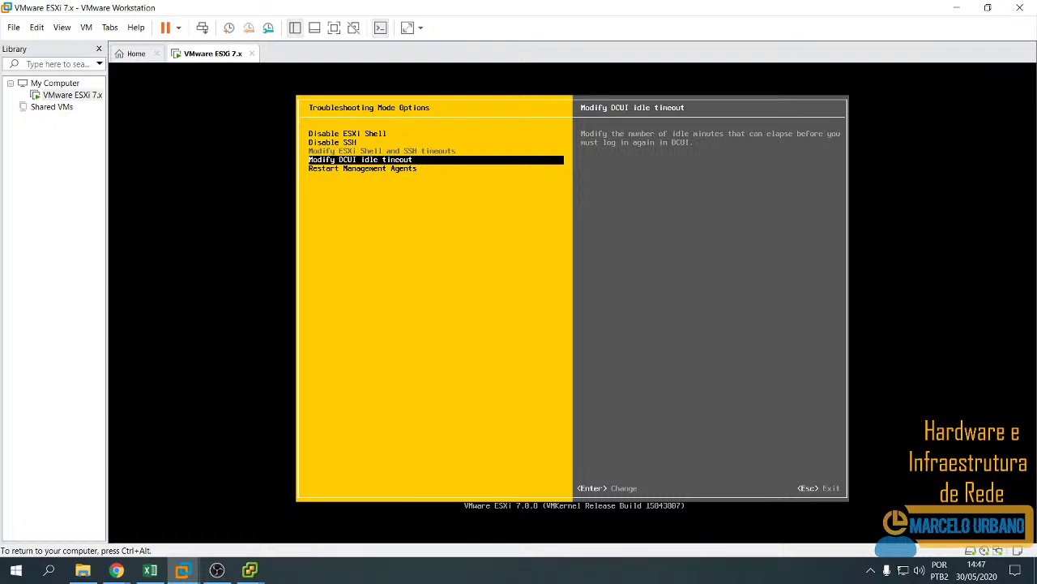
key("Escape")
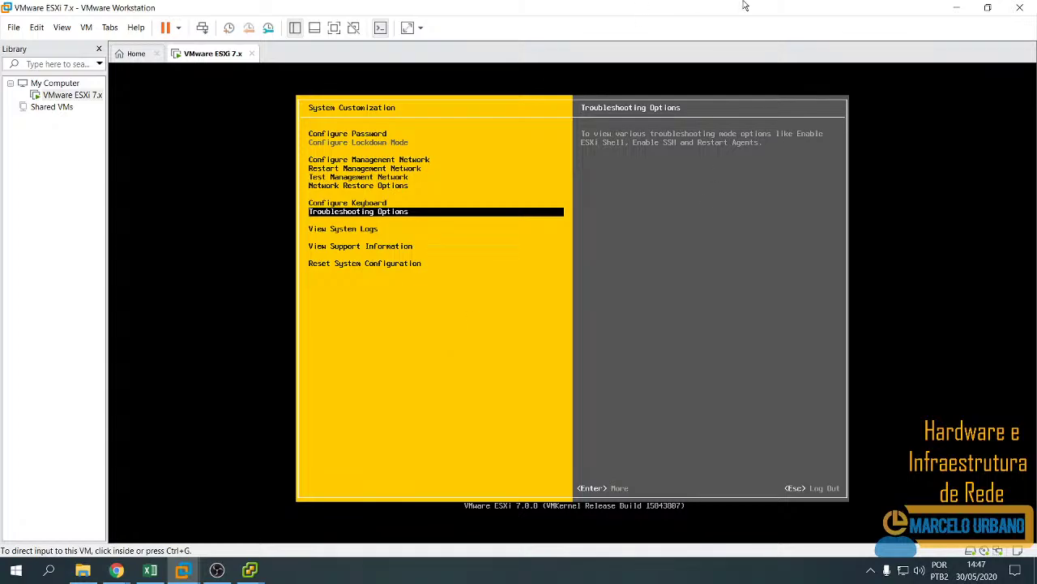
Step: Minimize Workstation and retry the vSphere Client login, dismissing the 192.168.68.0 network error and Run prompt
left_click(957, 7)
left_click(619, 342)
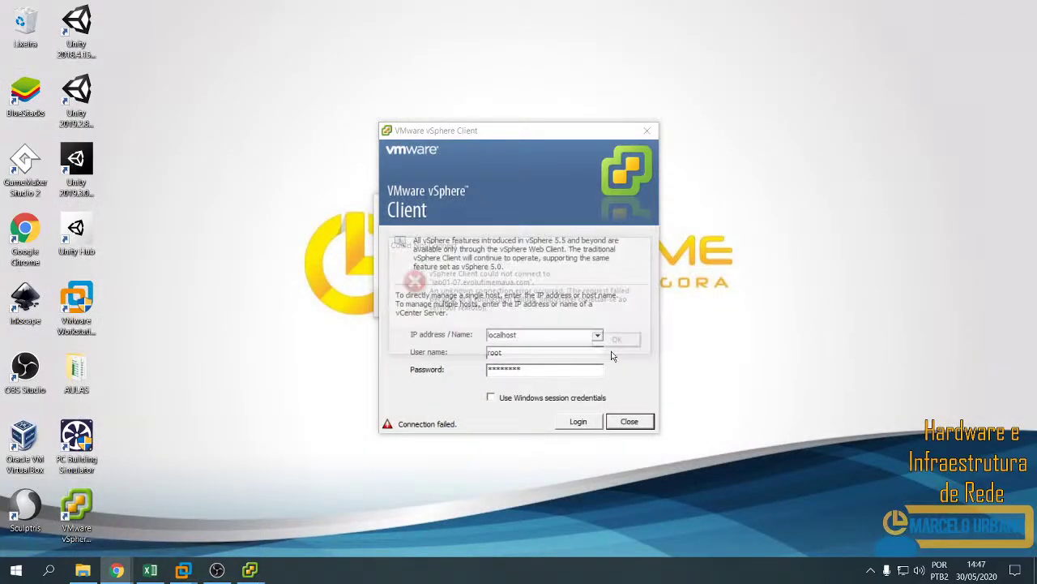
left_click(576, 422)
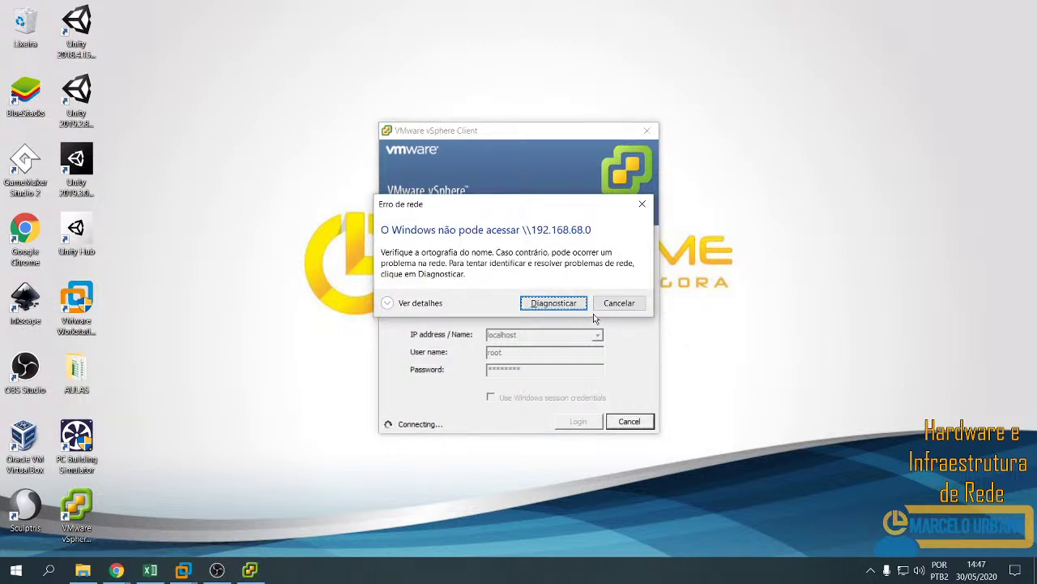
left_click(617, 304)
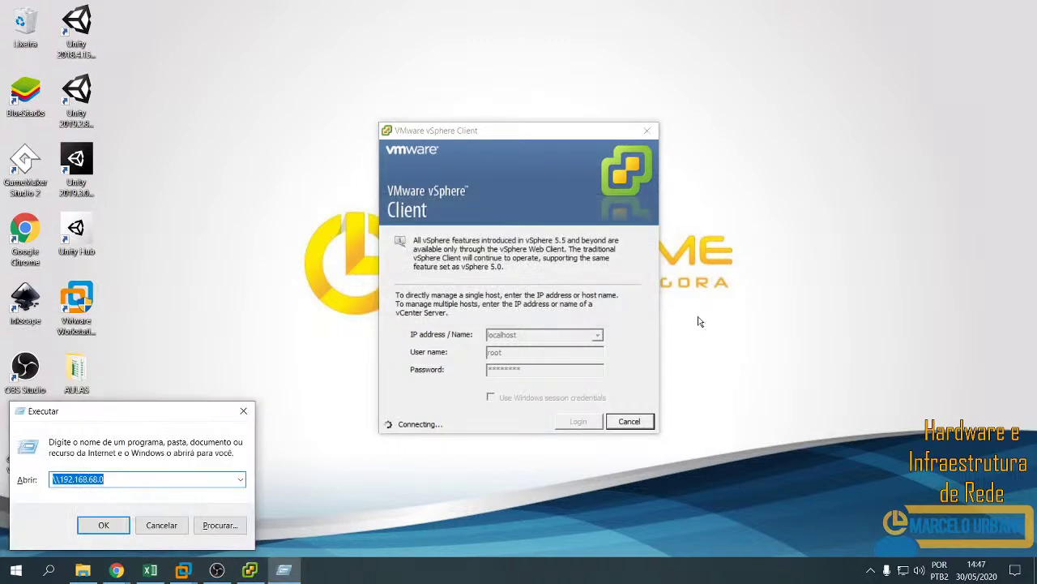
left_click(249, 413)
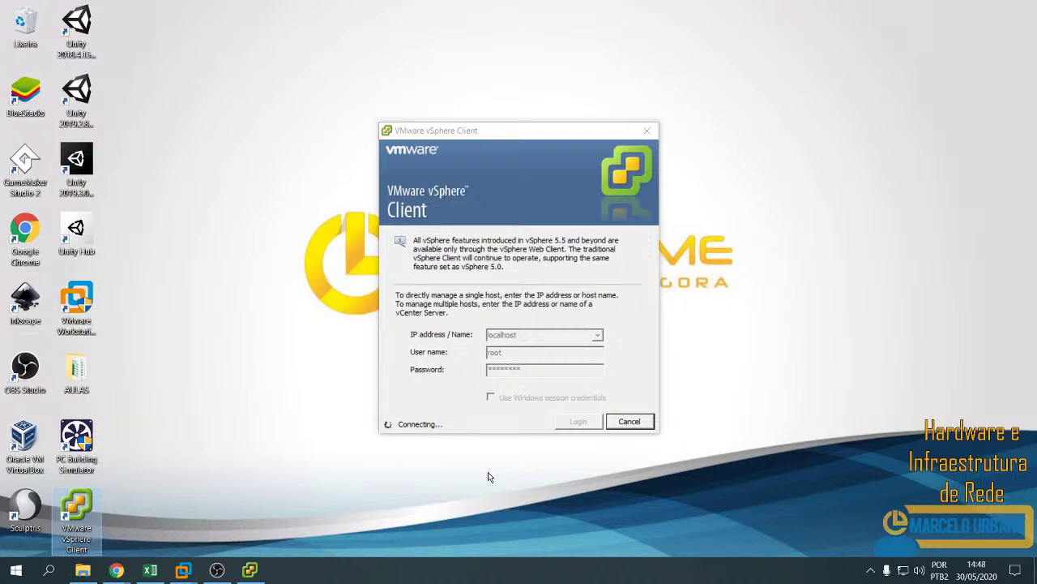
Step: Dismiss the could-not-connect error and restore VMware Workstation from the taskbar
left_click(116, 569)
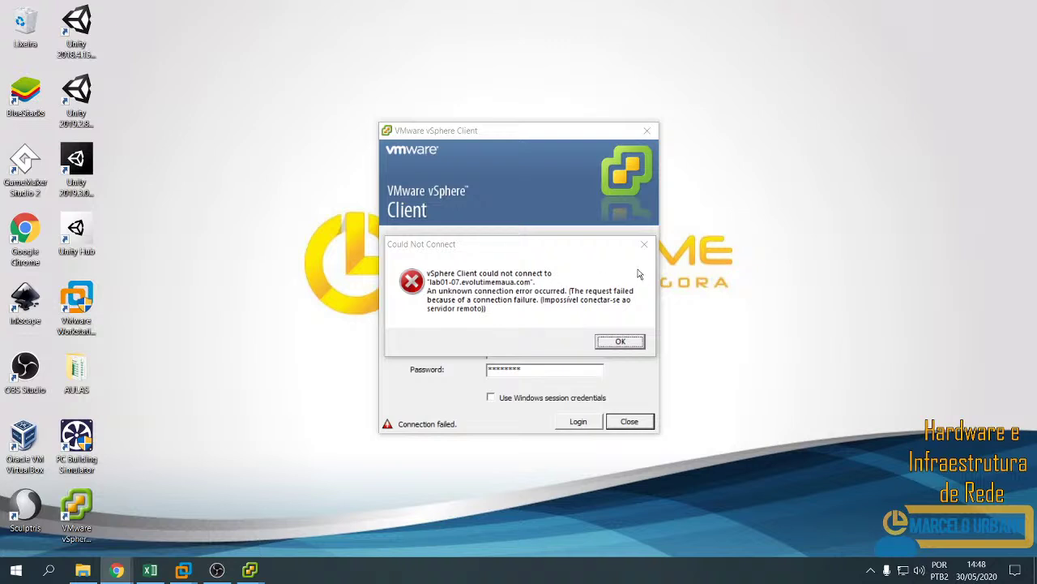
left_click(644, 244)
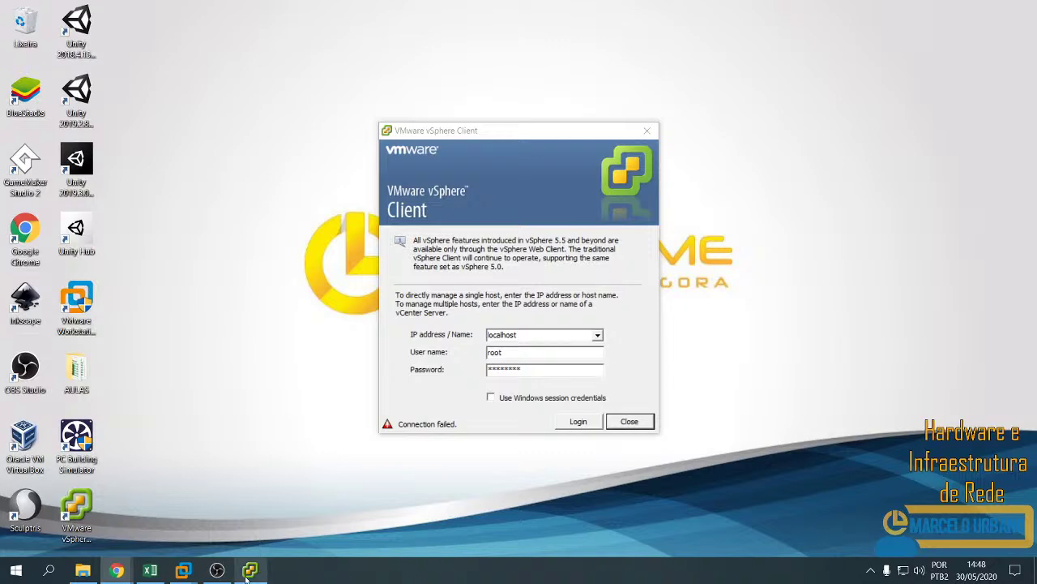
mouse_move(183, 569)
left_click(116, 511)
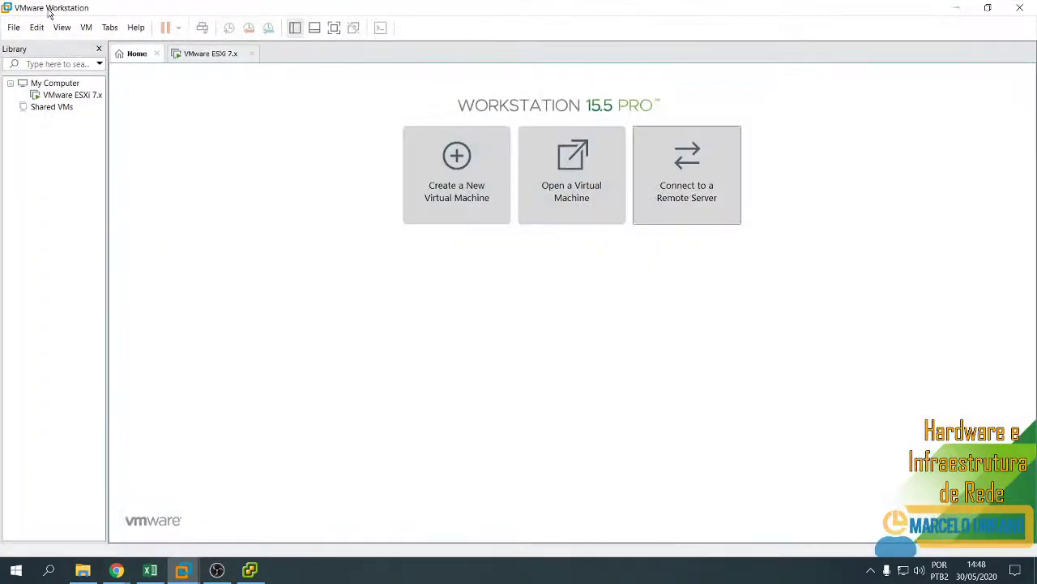
Step: Review the Virtual Network Editor, confirming VMnet8 is NAT on 192.168.68.0, then close it
left_click(36, 27)
left_click(61, 88)
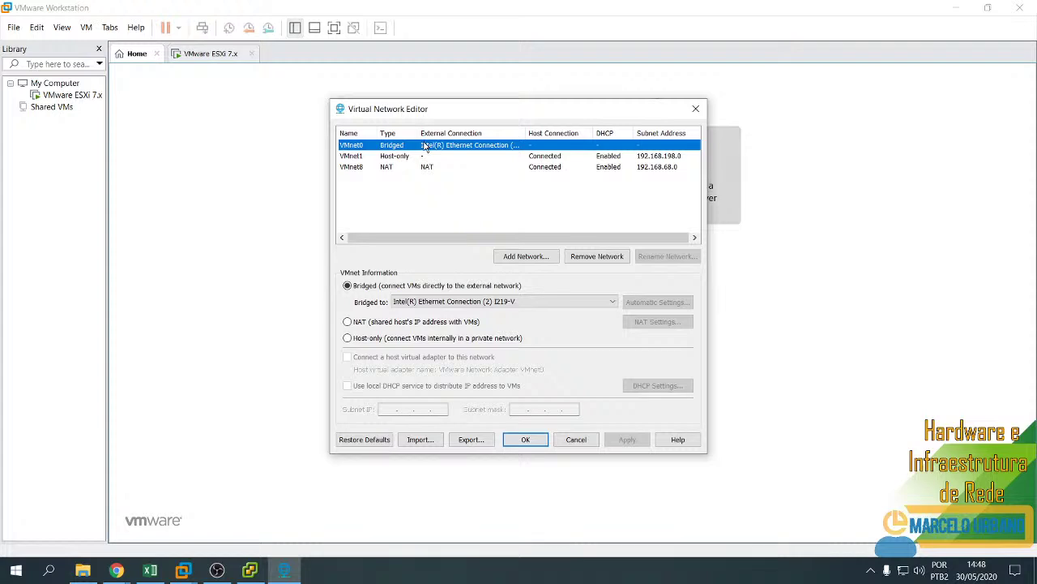
left_click(696, 109)
Step: In the ESXi VM's Network Adapter settings, choose Bridged with replicated physical state and view Advanced
right_click(72, 95)
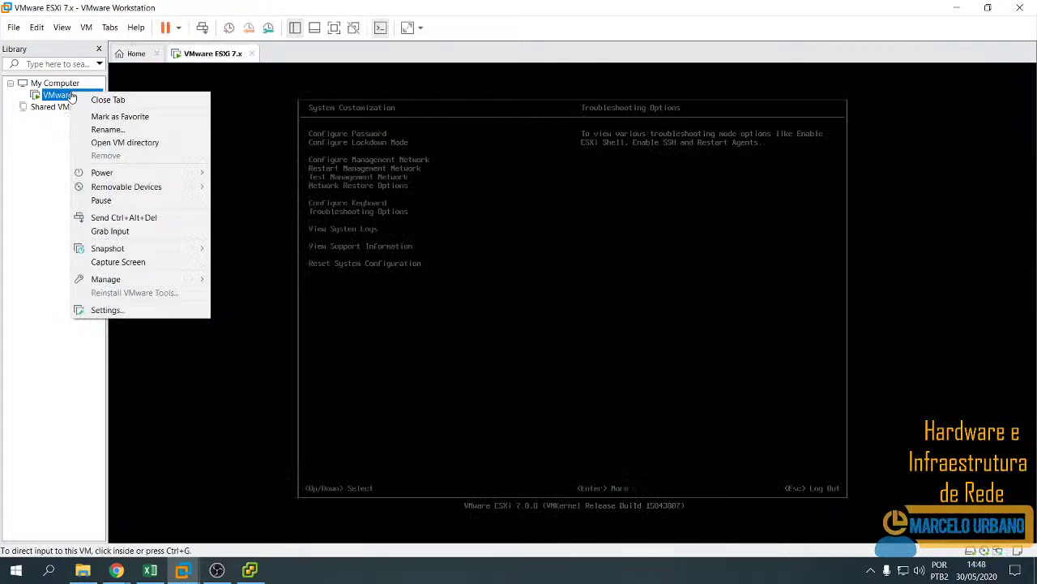
left_click(394, 326)
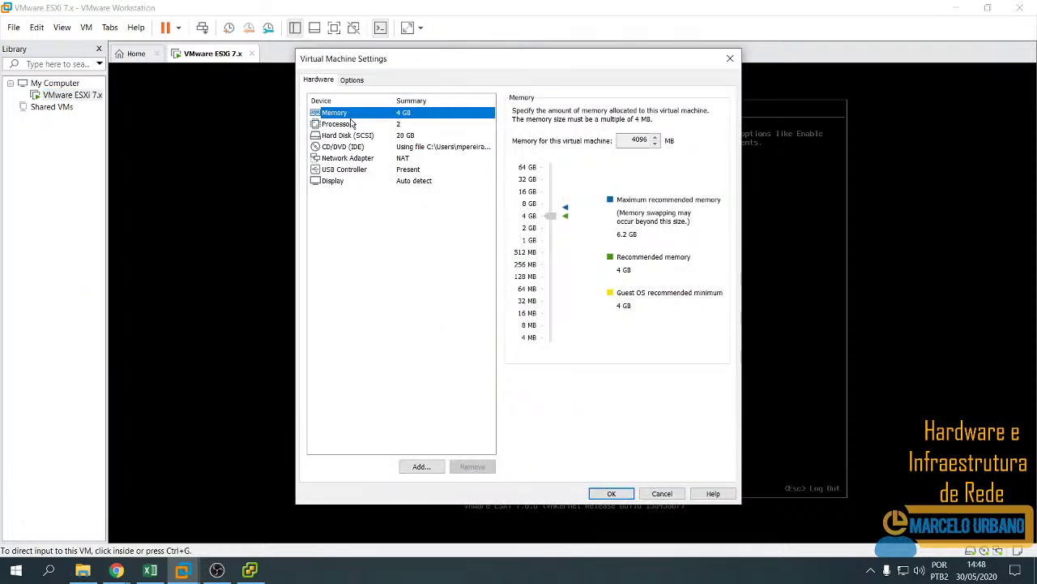
left_click(362, 158)
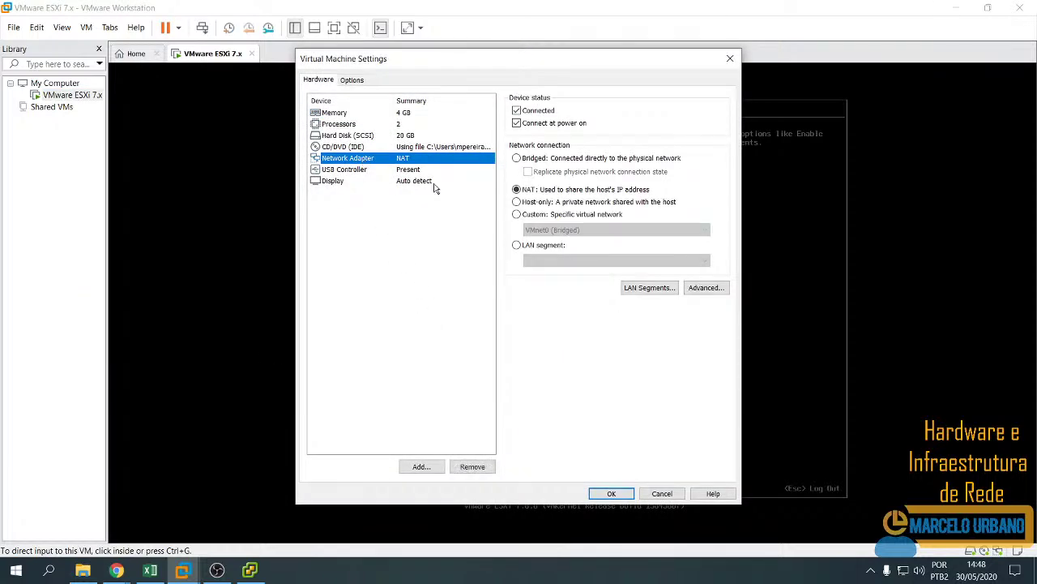
left_click(546, 158)
left_click(539, 176)
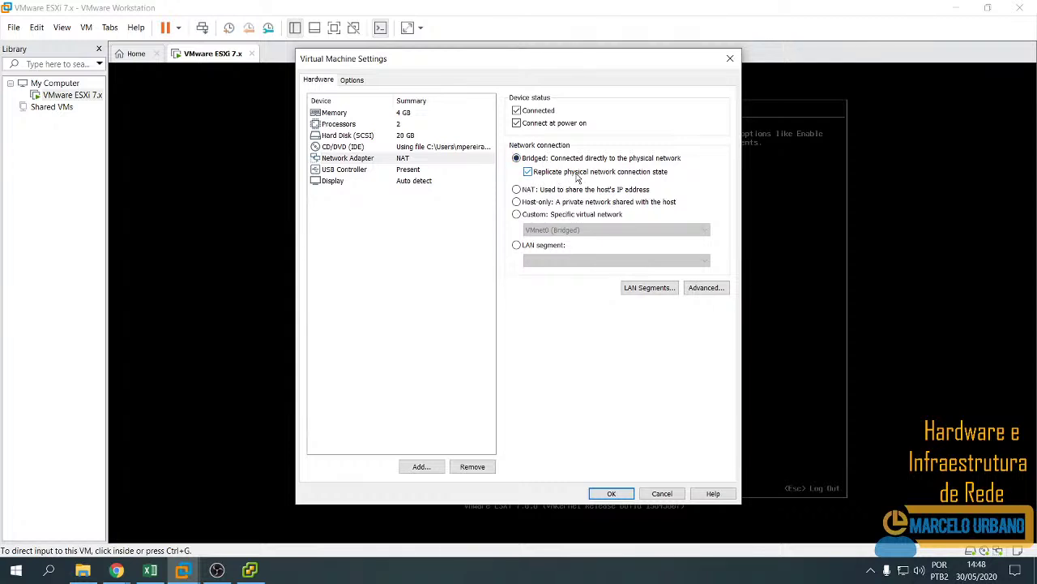
left_click(707, 289)
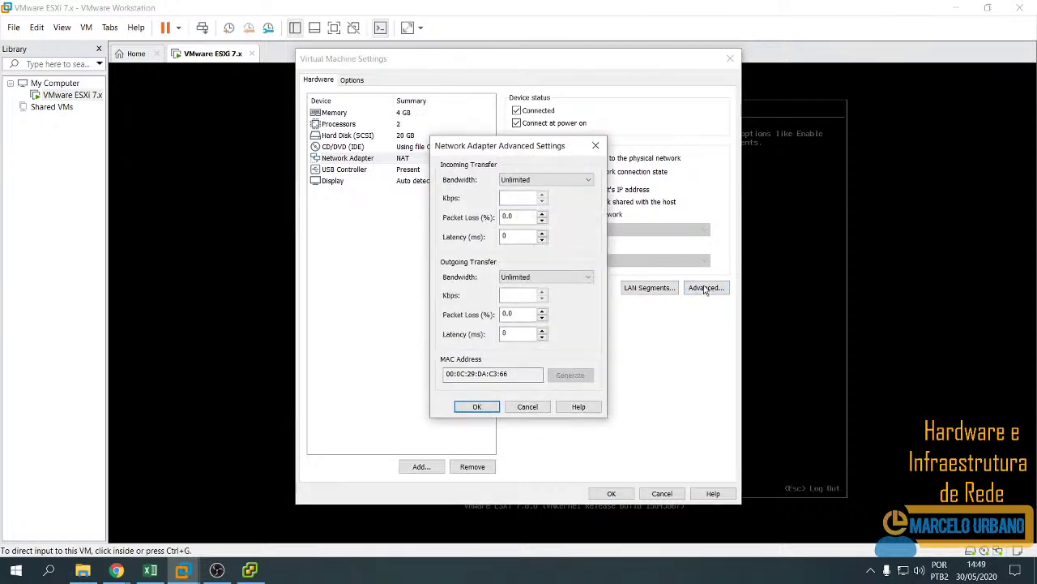
left_click(477, 408)
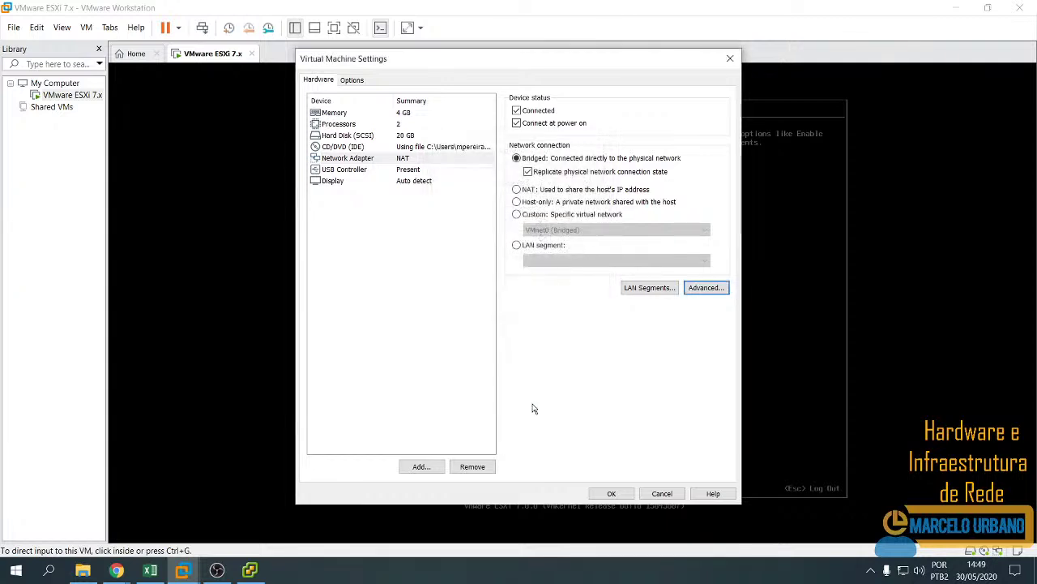
Step: After trying LAN segments and VMnet0, keep Bridged with replicated physical connection state and save
left_click(648, 287)
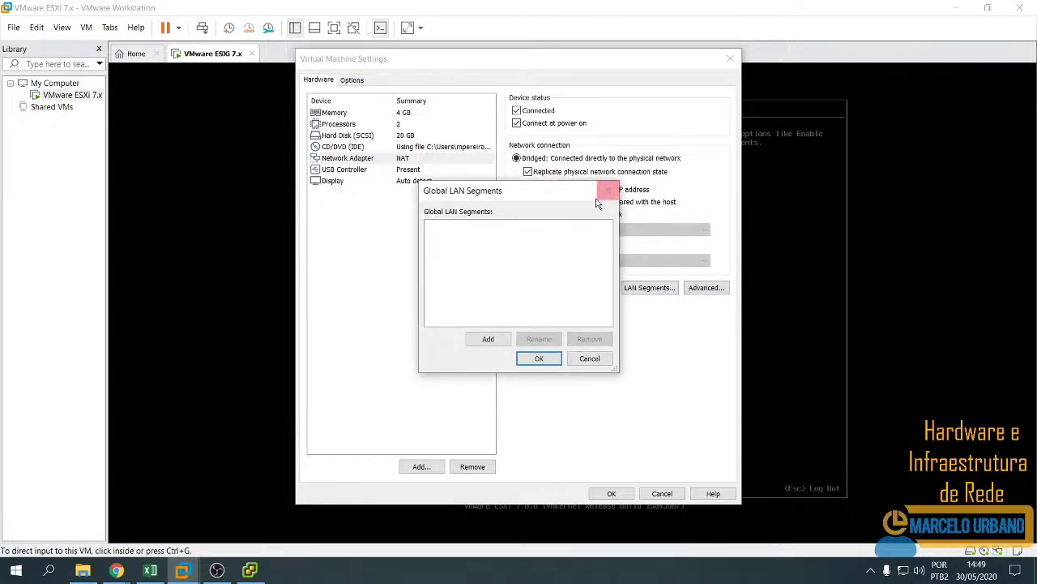
left_click(610, 192)
left_click(527, 171)
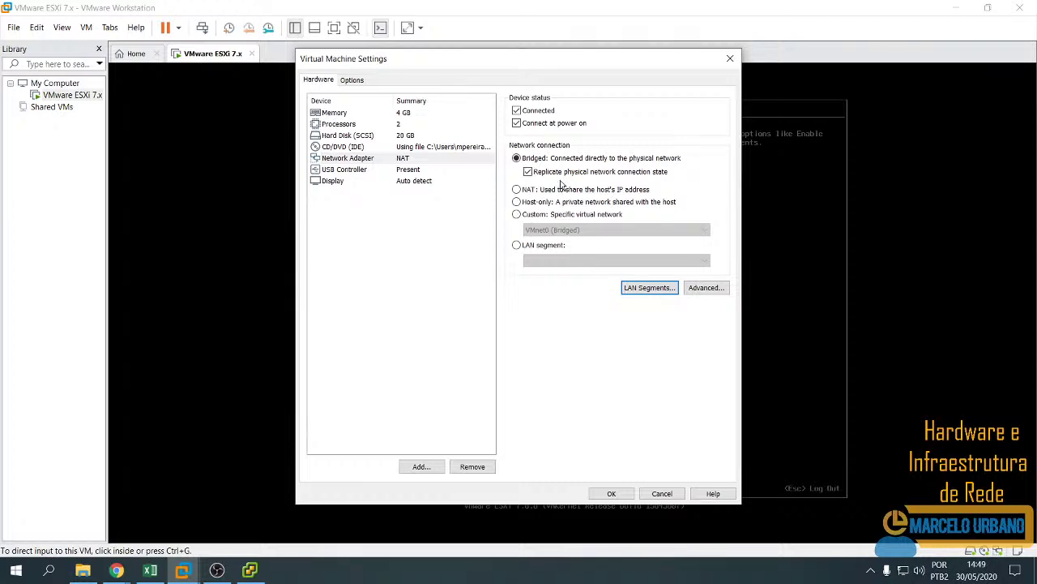
left_click(557, 214)
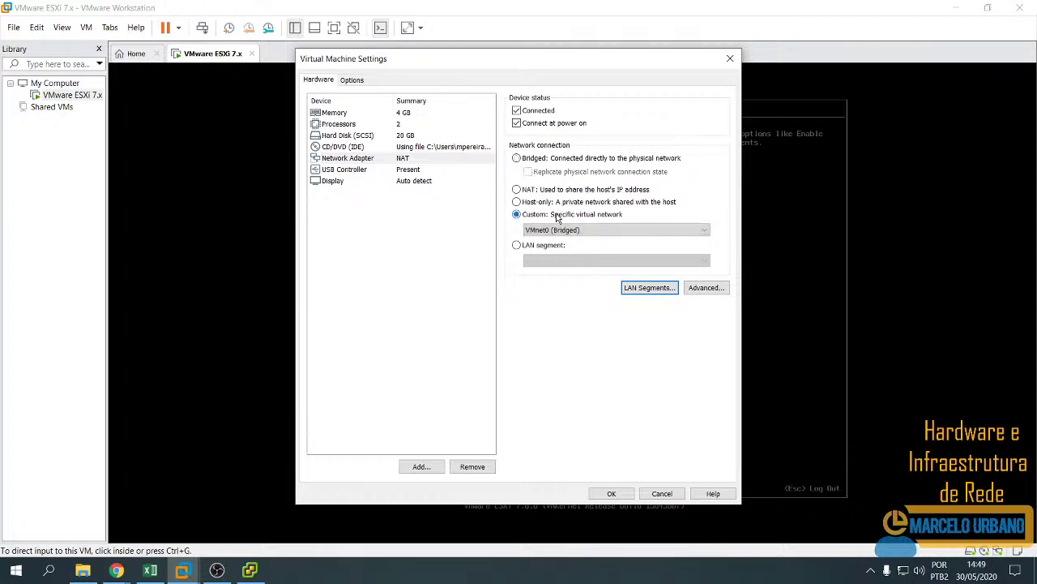
left_click(564, 231)
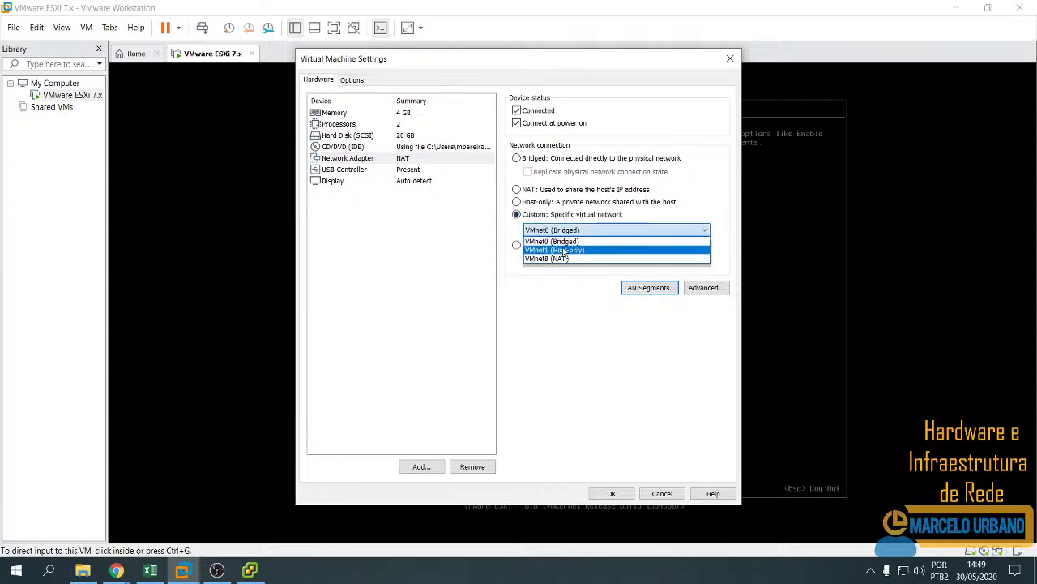
left_click(579, 241)
left_click(640, 289)
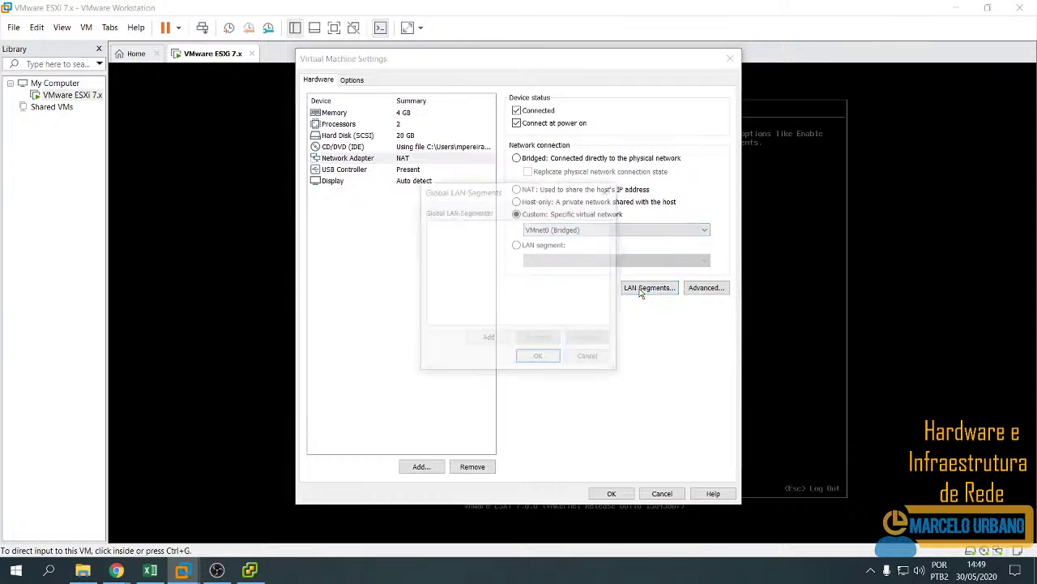
left_click(517, 246)
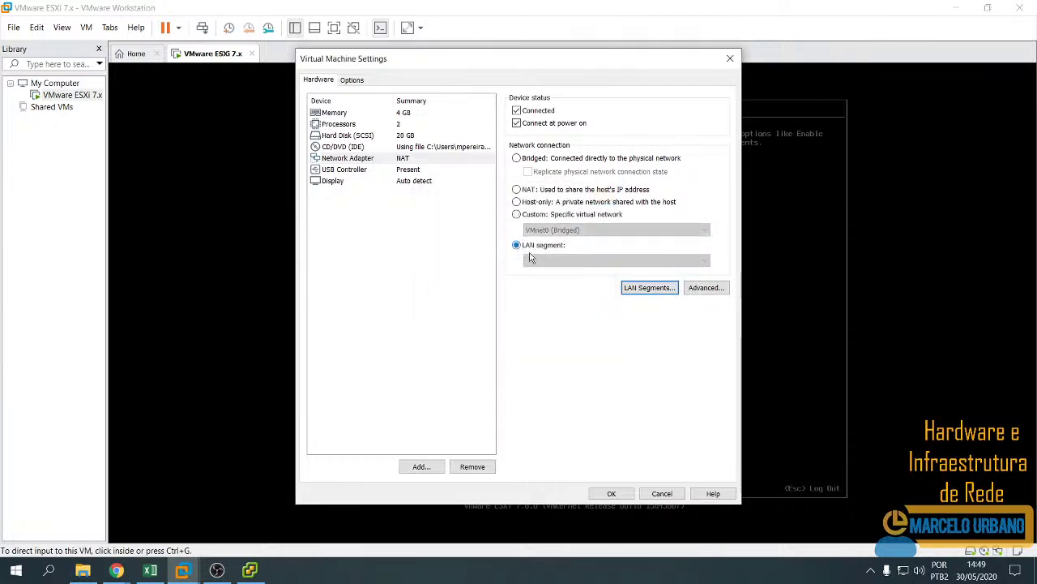
left_click(517, 215)
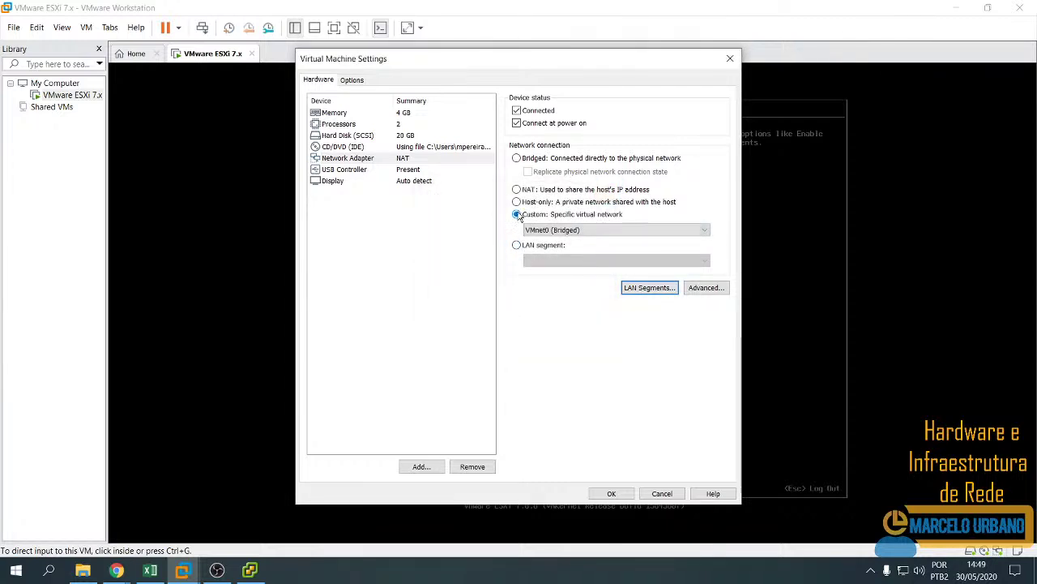
left_click(517, 159)
left_click(527, 173)
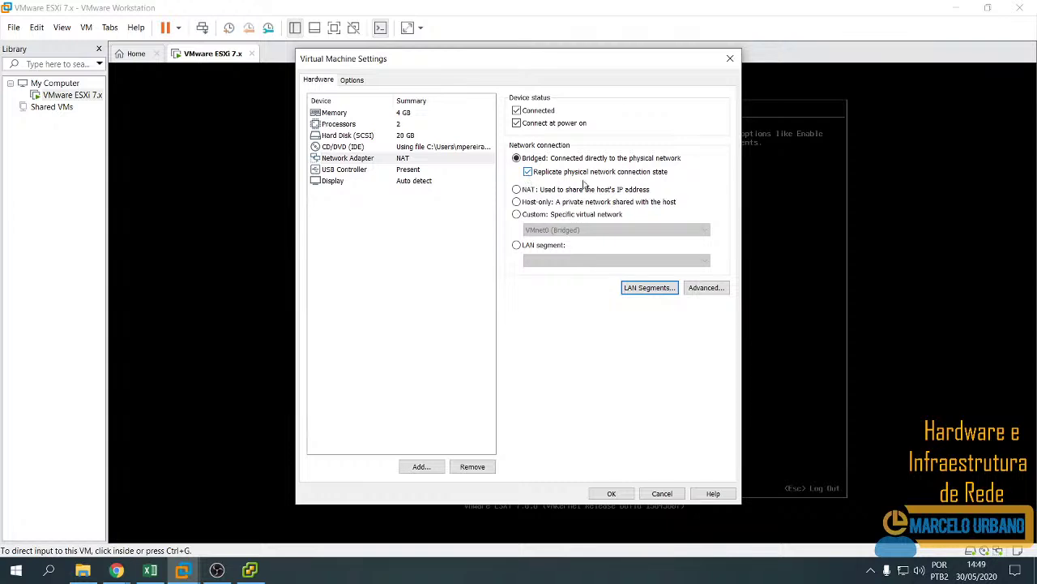
left_click(611, 493)
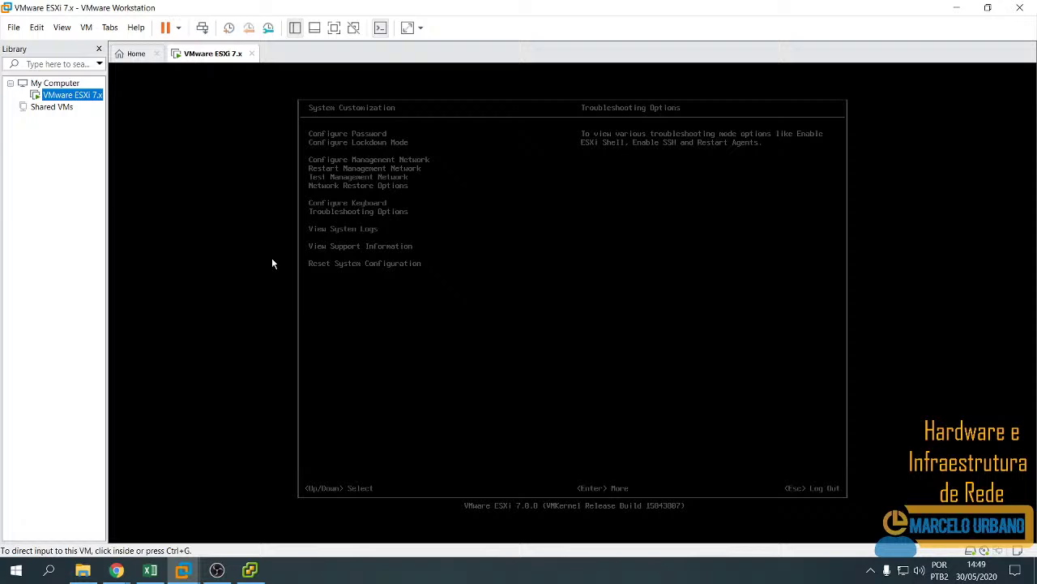
right_click(85, 95)
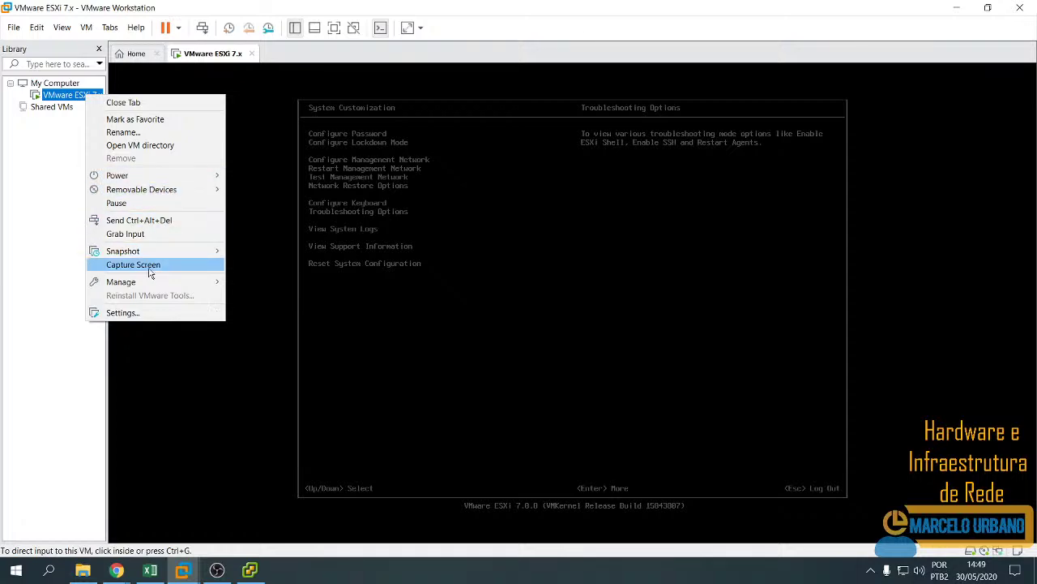
left_click(160, 316)
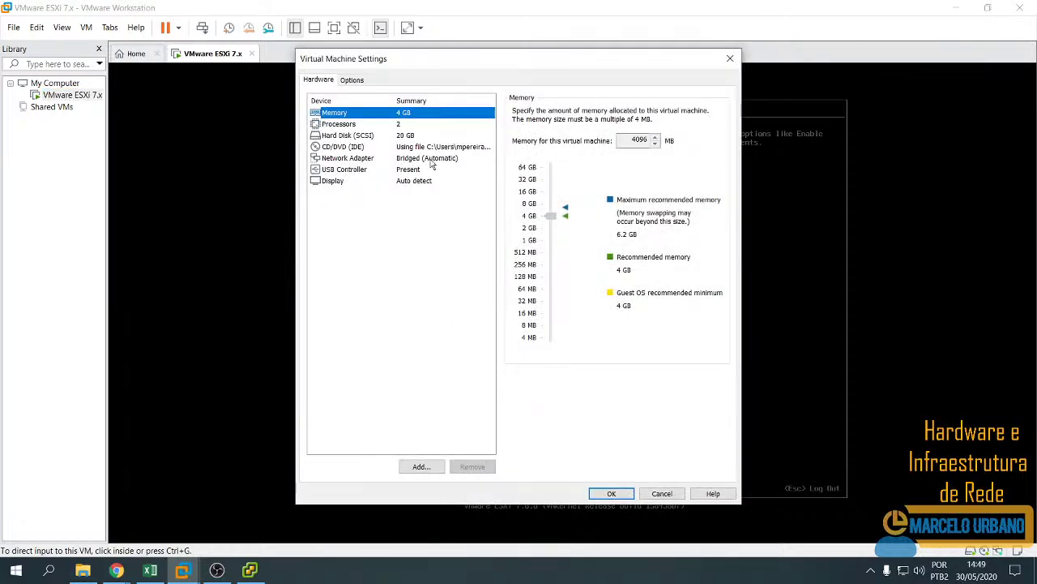
left_click(731, 58)
left_click(36, 28)
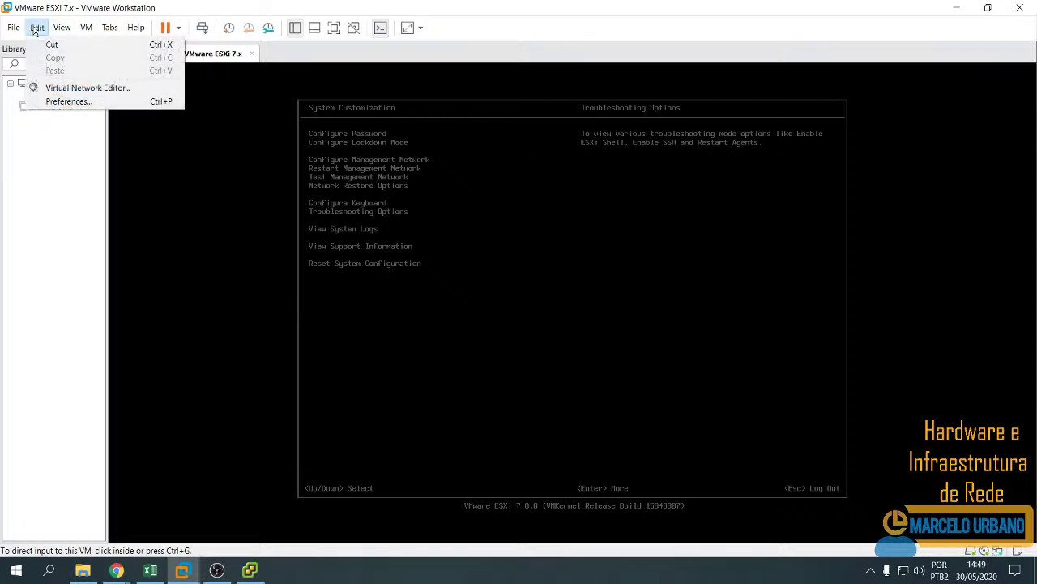
left_click(69, 87)
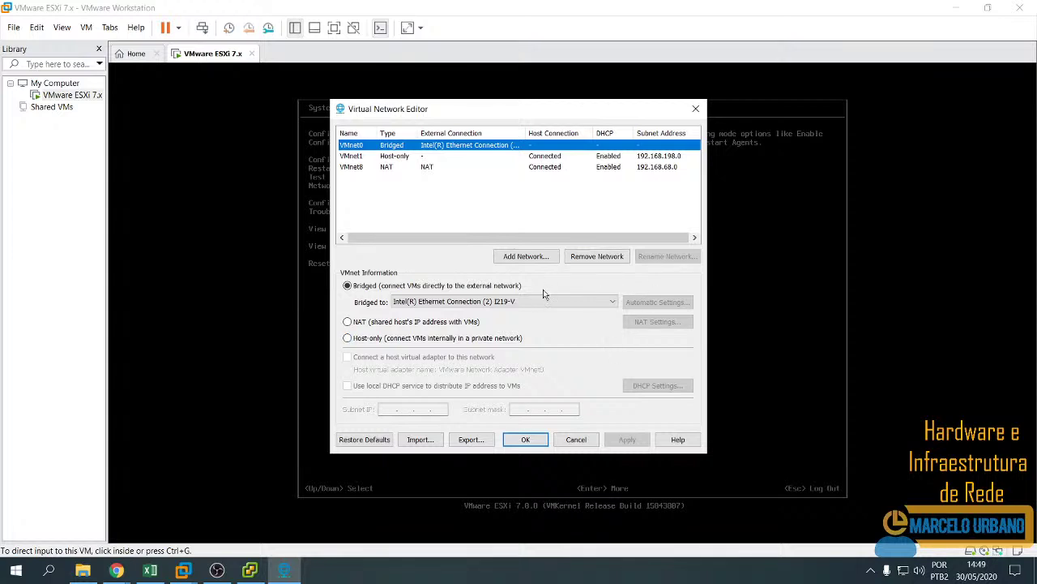
left_click(695, 107)
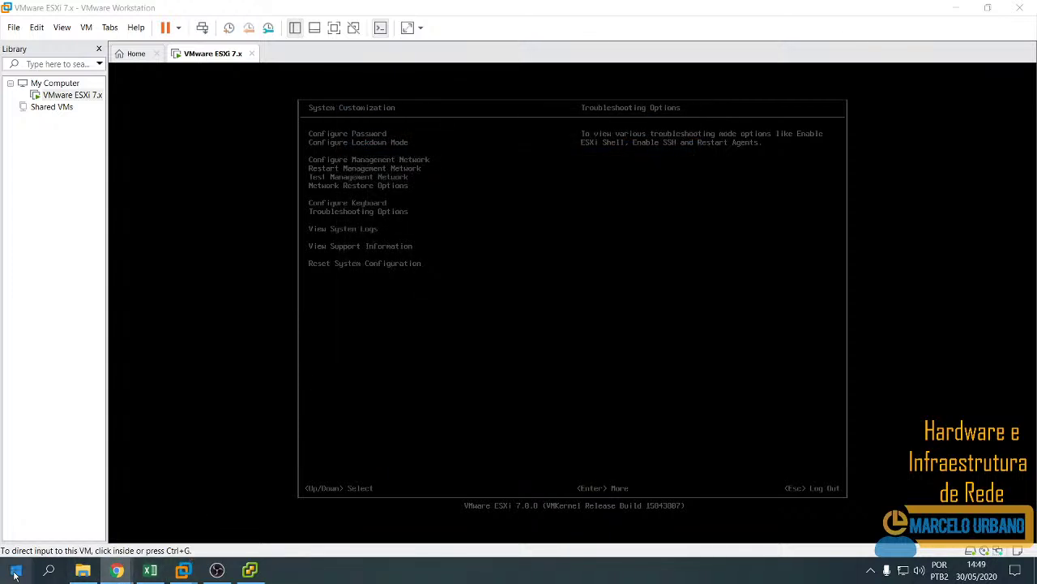
left_click(607, 371)
key("Return")
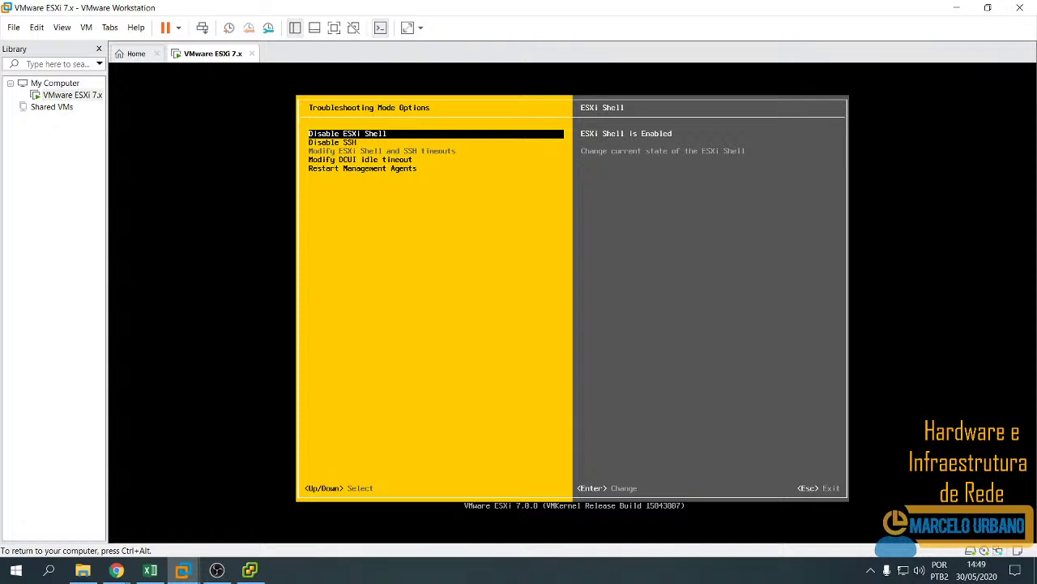
key("Escape")
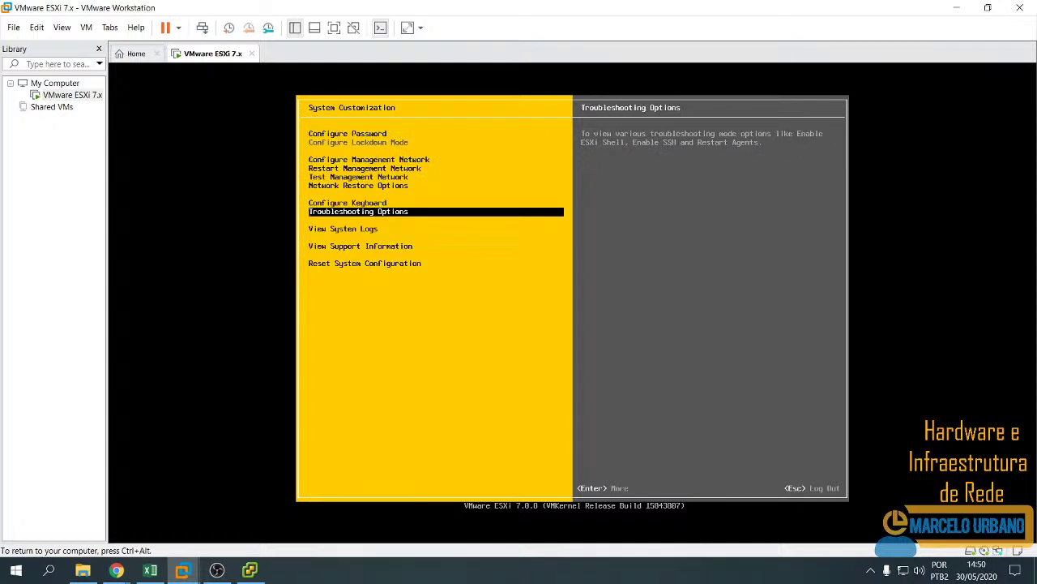
key("ctrl+alt")
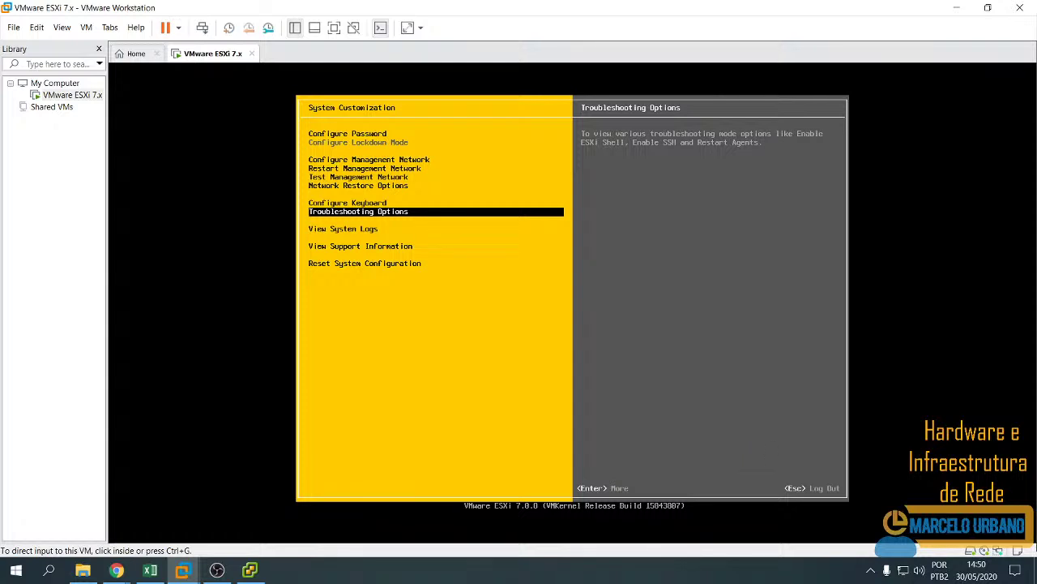
key("alt+Tab")
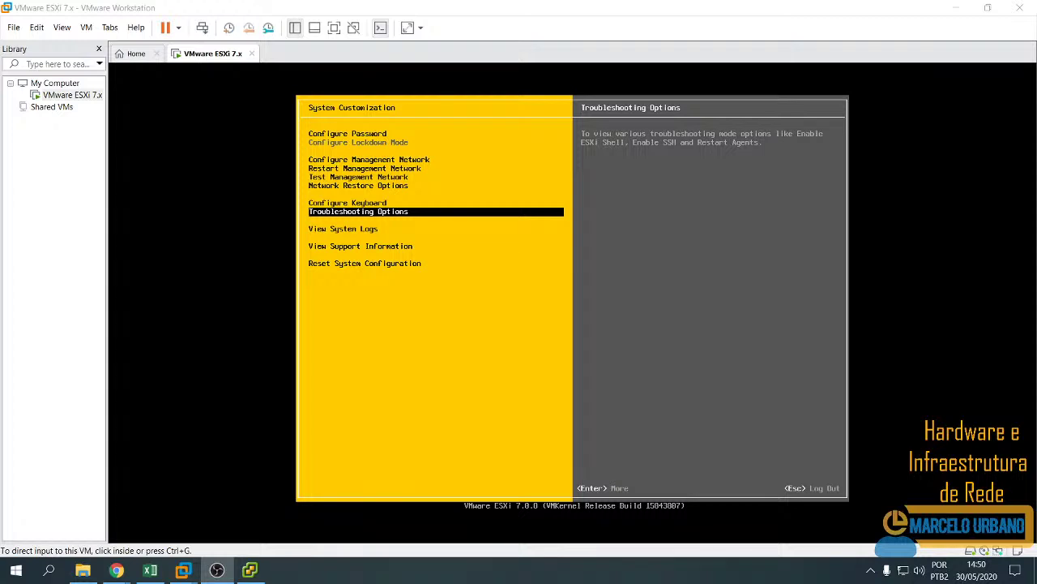
Step: Set static IPv4 address 192.168.100.30 with gateway 192.168.68.30 in IPv4 Configuration
left_click(634, 307)
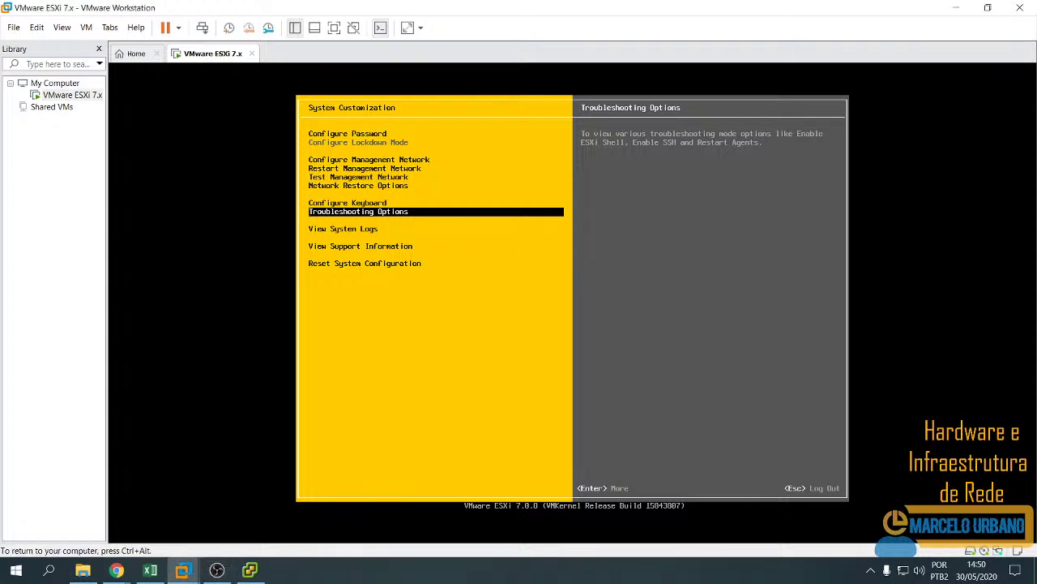
key("Up")
key("Up")
key("Up")
key("Up")
key("Up")
key("Return")
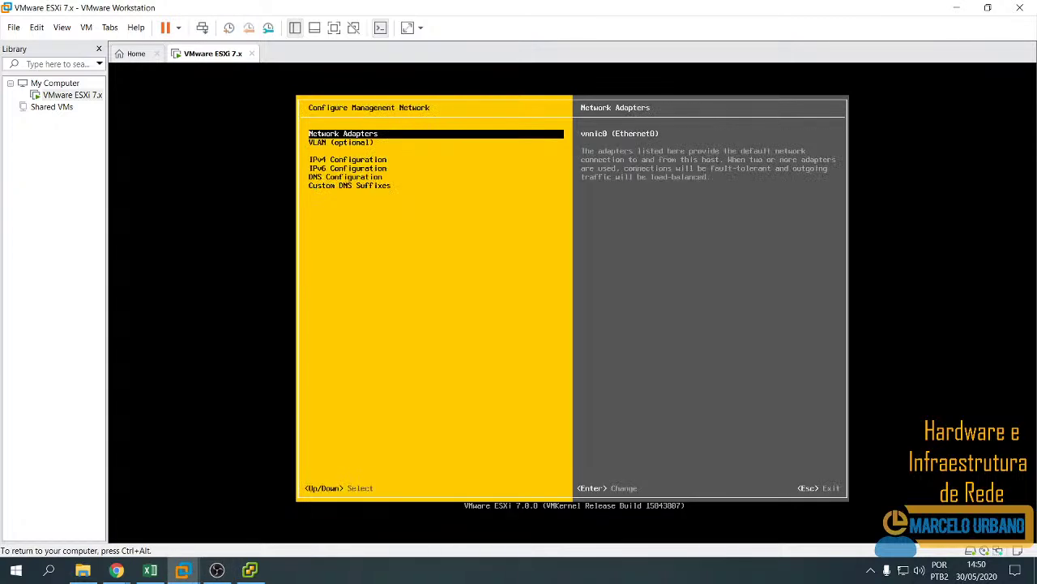
key("Down")
key("Down")
key("Return")
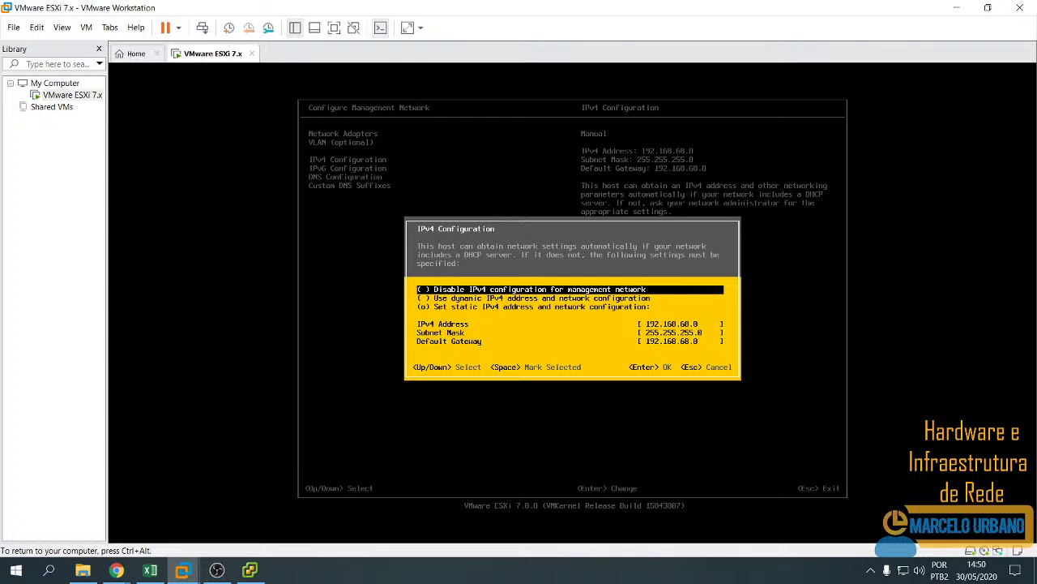
key("Down")
key("Down")
key("Down")
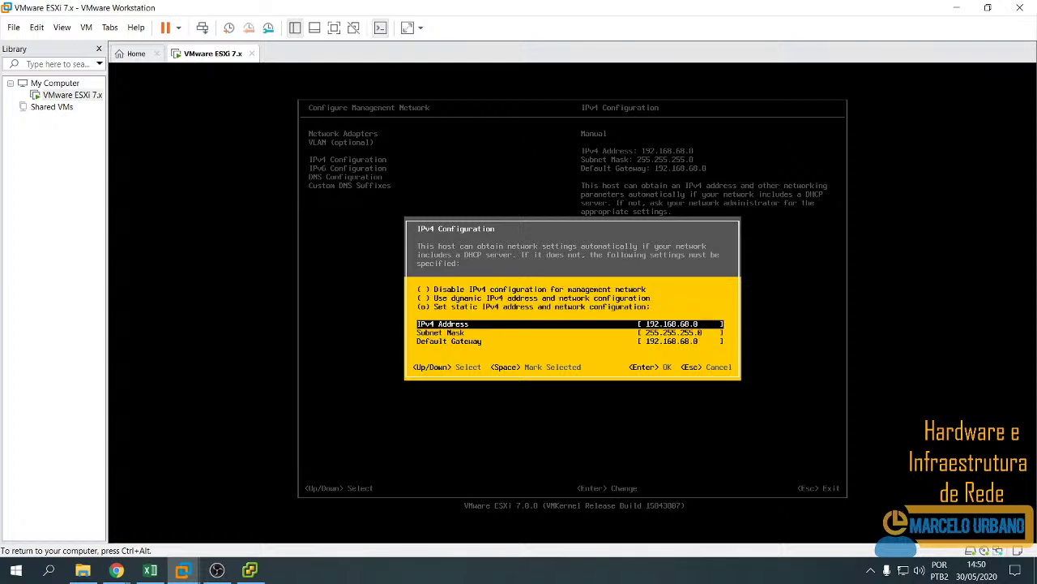
key("BackSpace")
key("BackSpace")
key("BackSpace")
type("100.30")
key("Down")
key("Down")
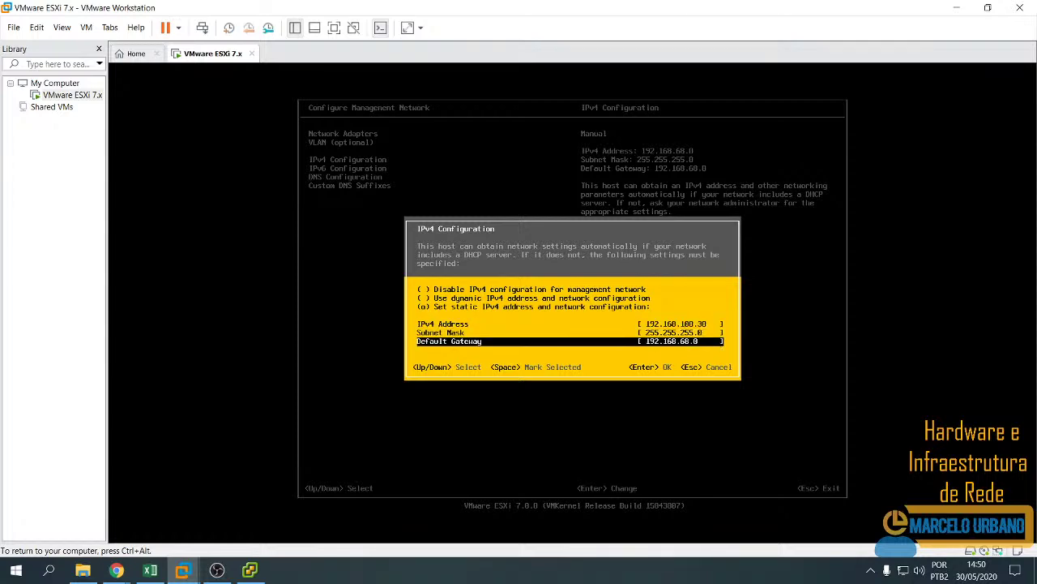
key("BackSpace")
type("30")
key("Return")
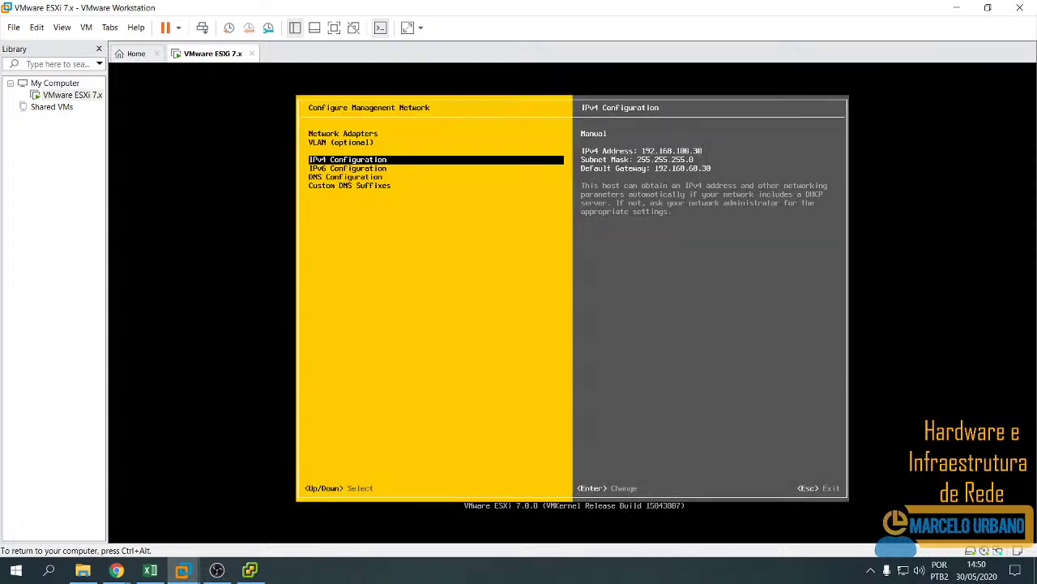
Step: Apply the management network changes, dismiss the network-unreachable error, and return to the main menu
key("Escape")
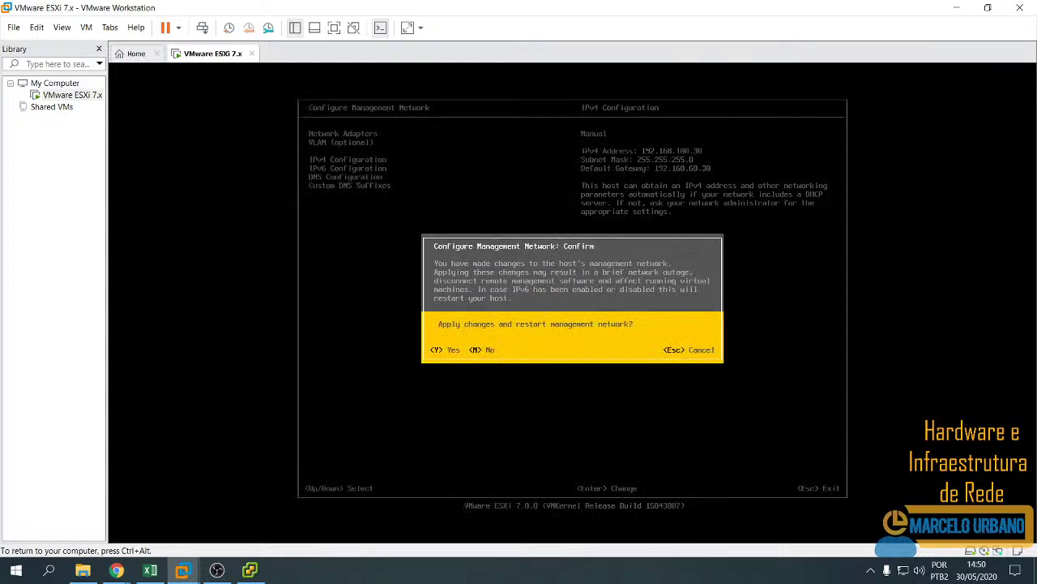
key("y")
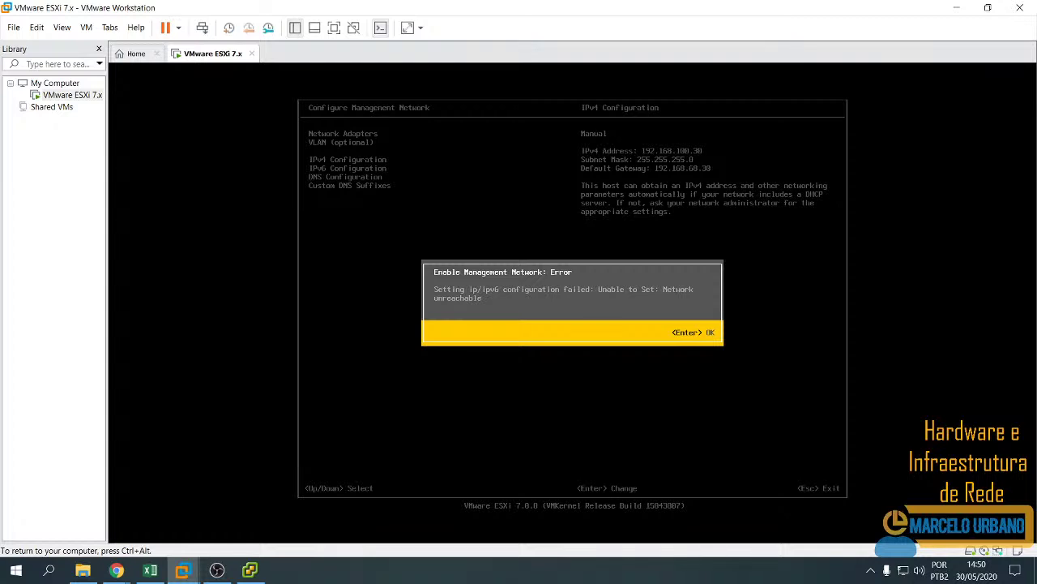
key("Return")
key("Escape")
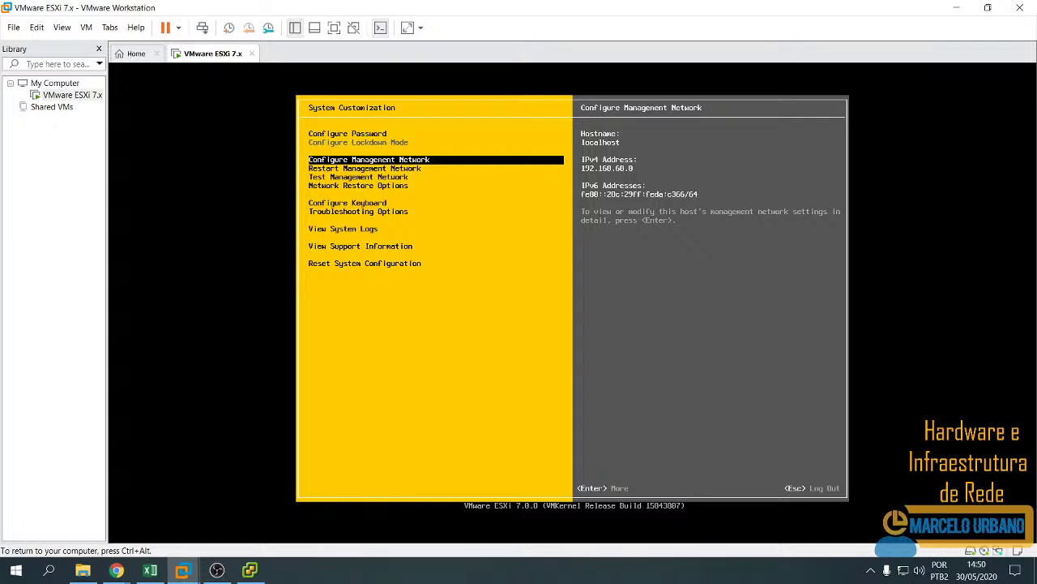
Step: Try changing the IPv4 address to 180.30, then discard it and exit the management network configuration
key("Down")
key("Up")
key("Return")
key("Down")
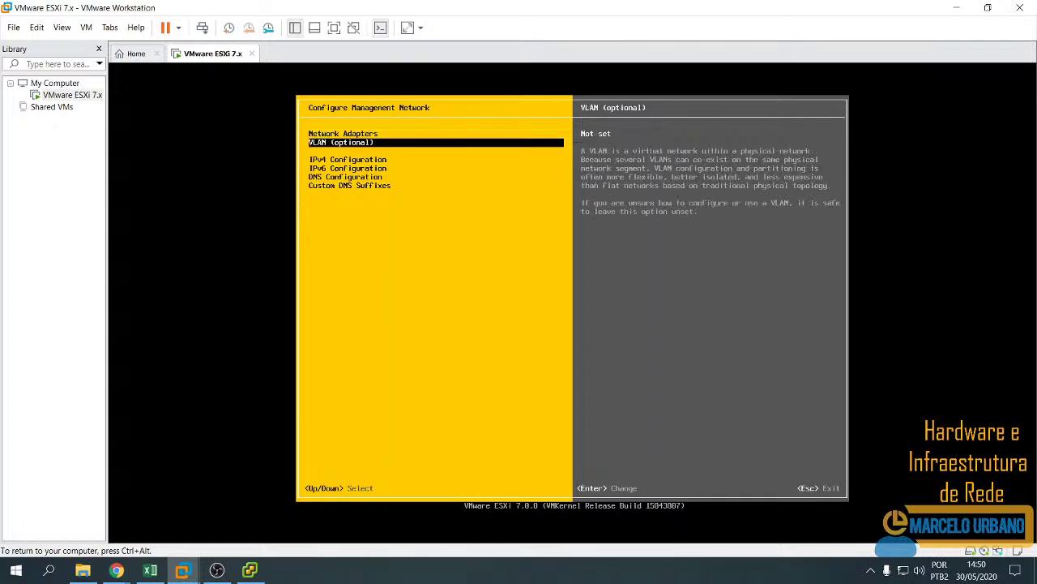
key("Down")
key("Return")
key("Down")
key("Down")
key("Down")
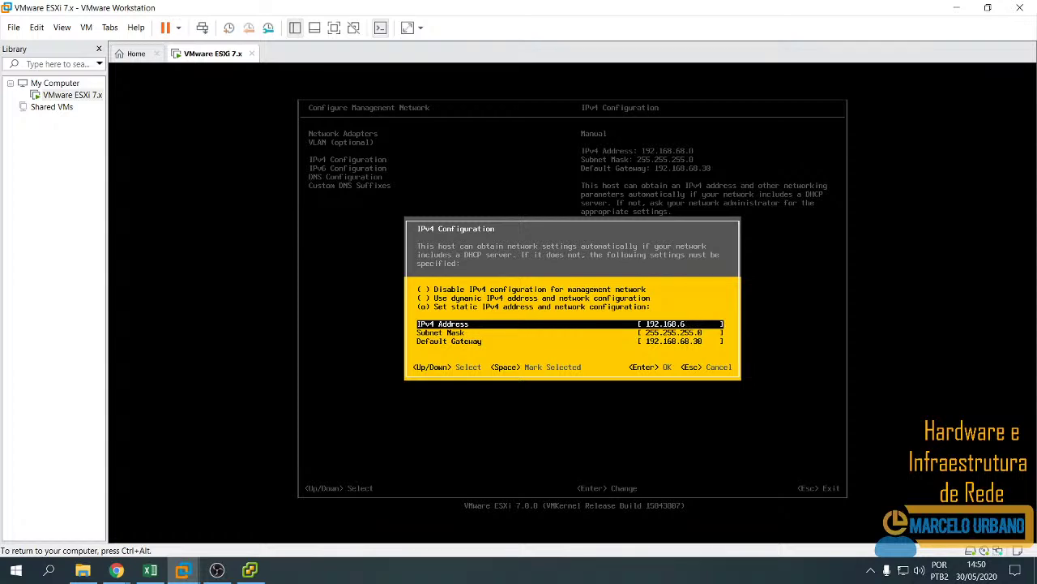
type("180.30")
key("Down")
key("Down")
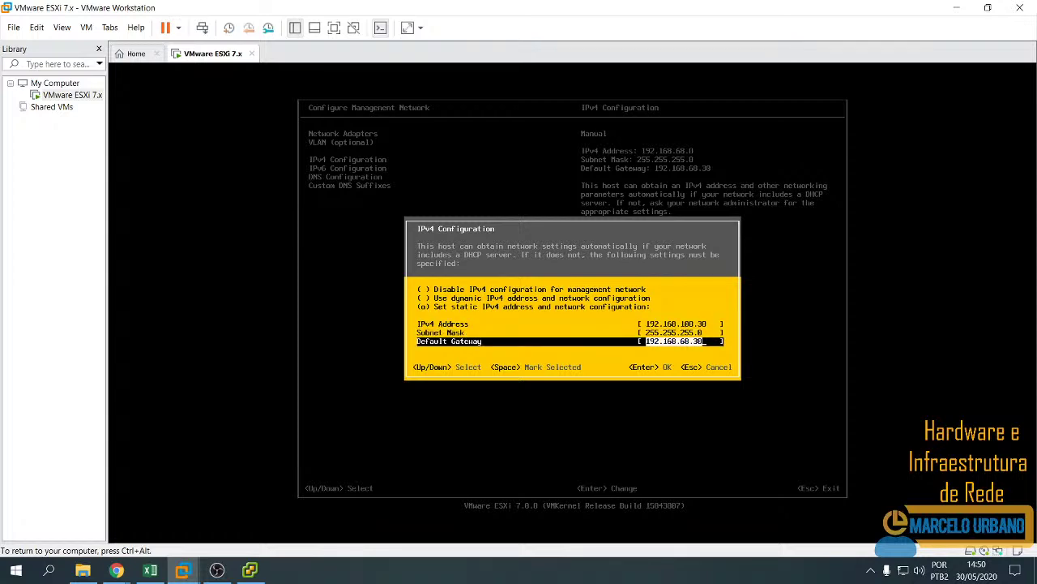
key("Up")
key("Up")
key("BackSpace")
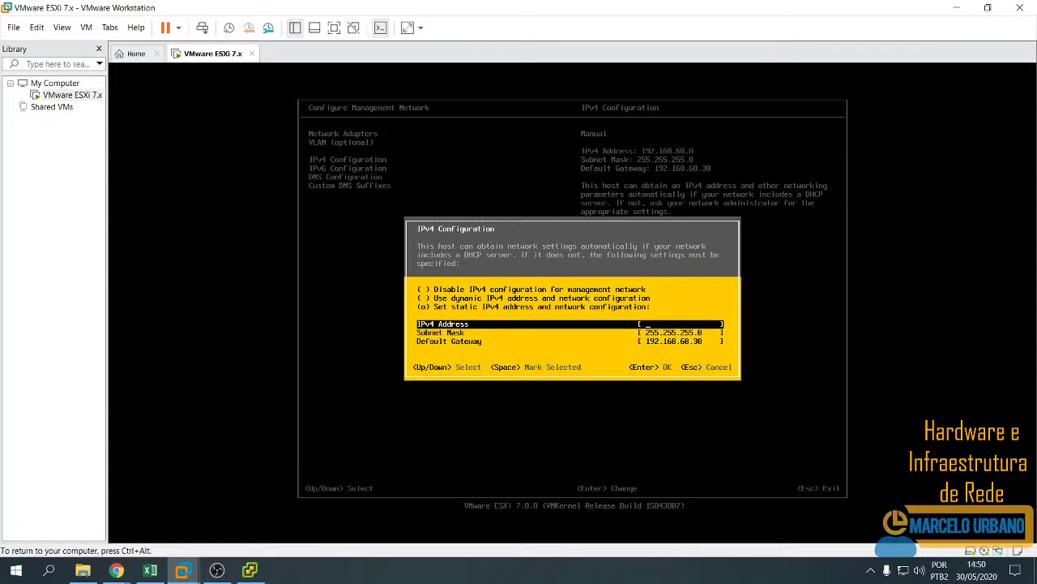
key("Escape")
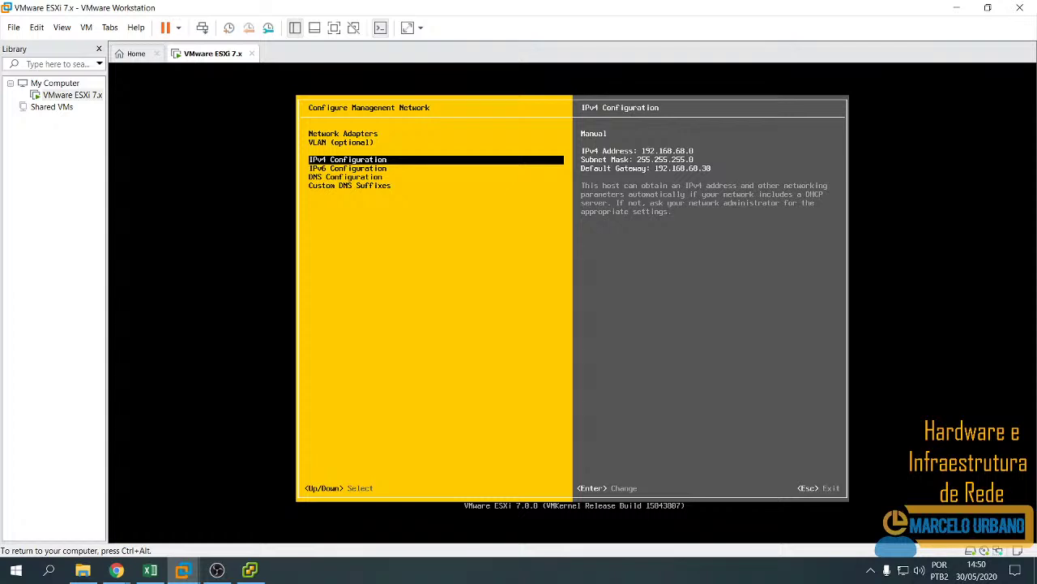
key("Return")
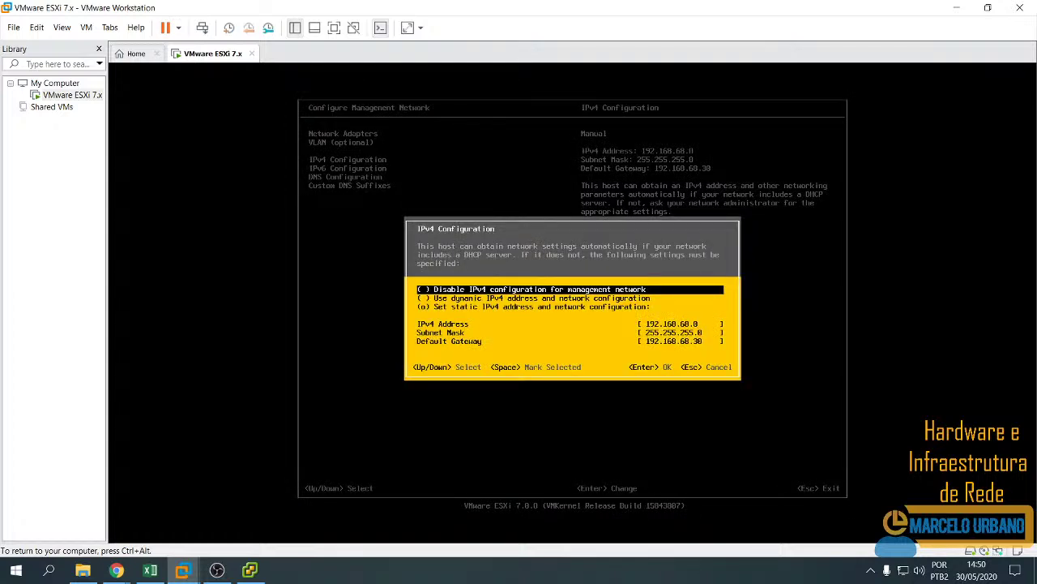
key("Escape")
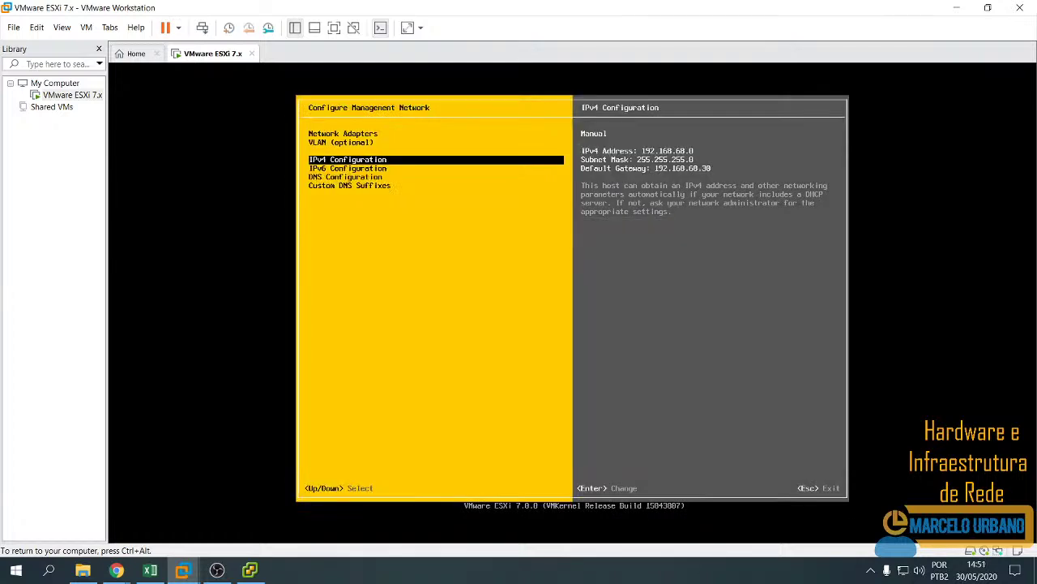
key("Escape")
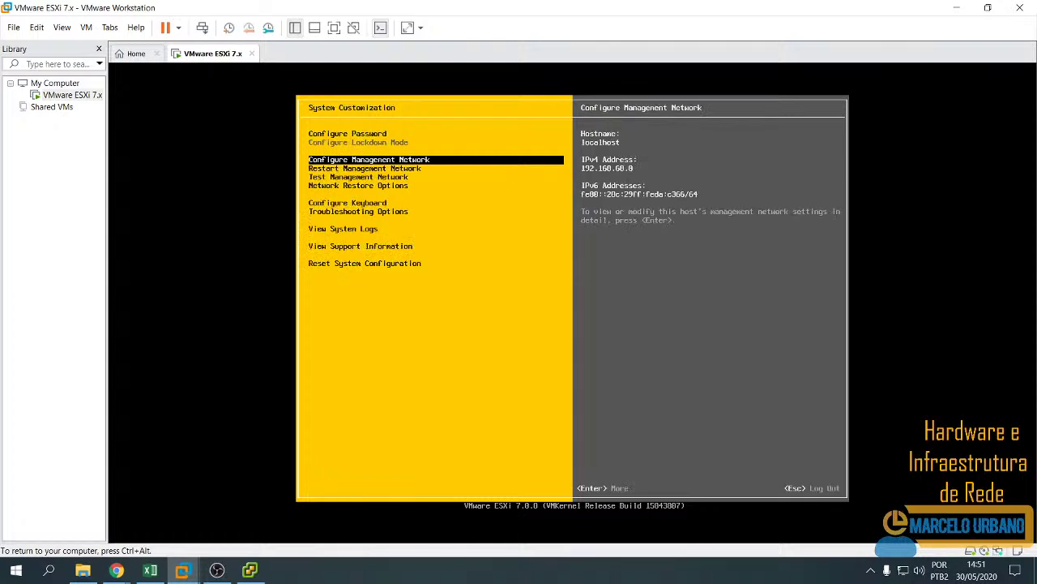
Step: Start the Test Management Network run and abort the ping test
key("Down")
key("Down")
key("Down")
key("Down")
key("Down")
key("Down")
key("Down")
key("Up")
key("Up")
key("Up")
key("Up")
key("Up")
key("Up")
key("Up")
key("Down")
key("Down")
key("Return")
key("Return")
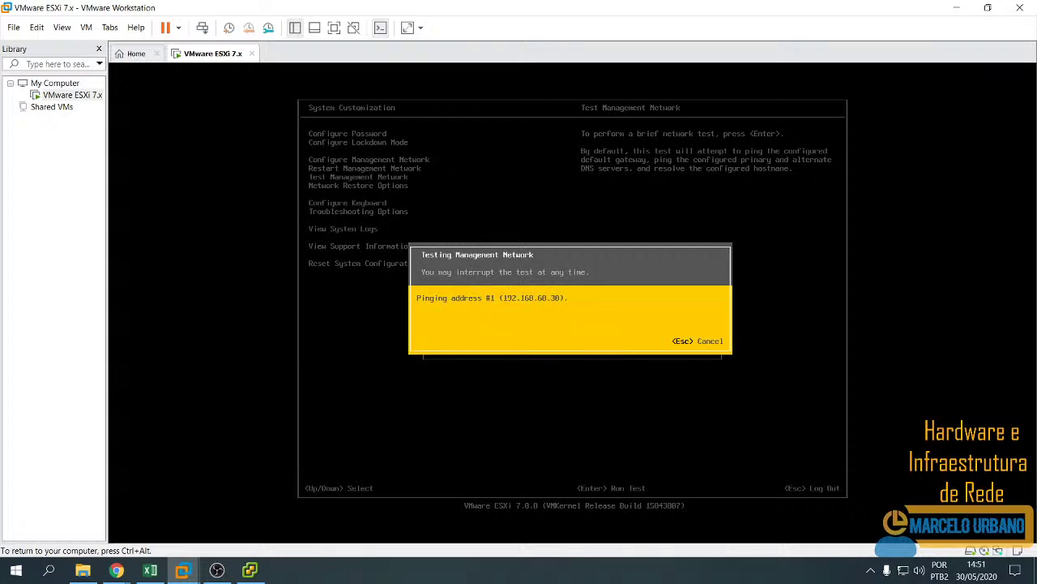
key("Escape")
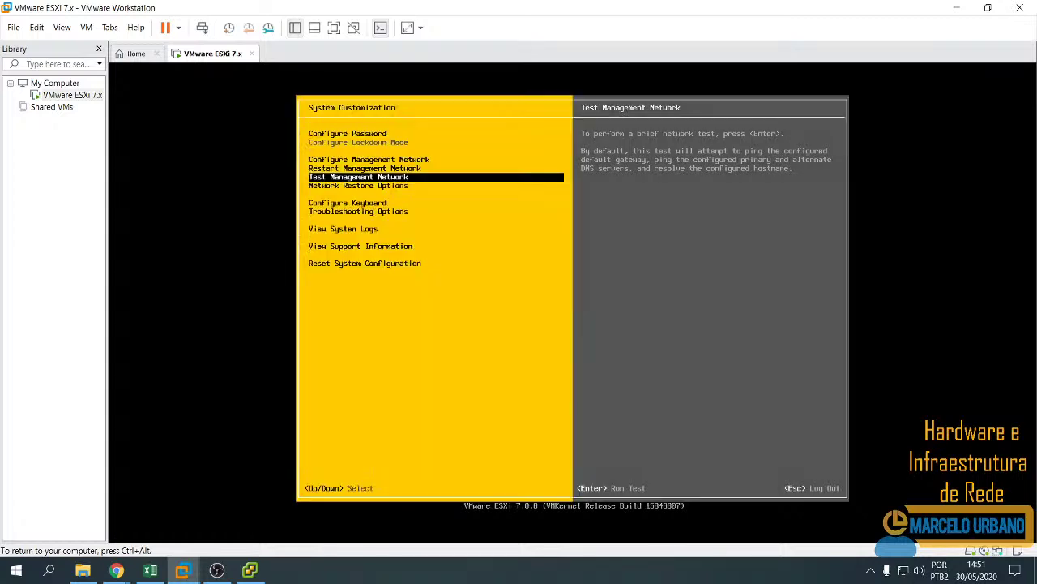
Step: Change the default gateway to 192.168.68.0 in IPv4 Configuration and exit to the apply prompt
key("Up")
key("Up")
key("Return")
key("Down")
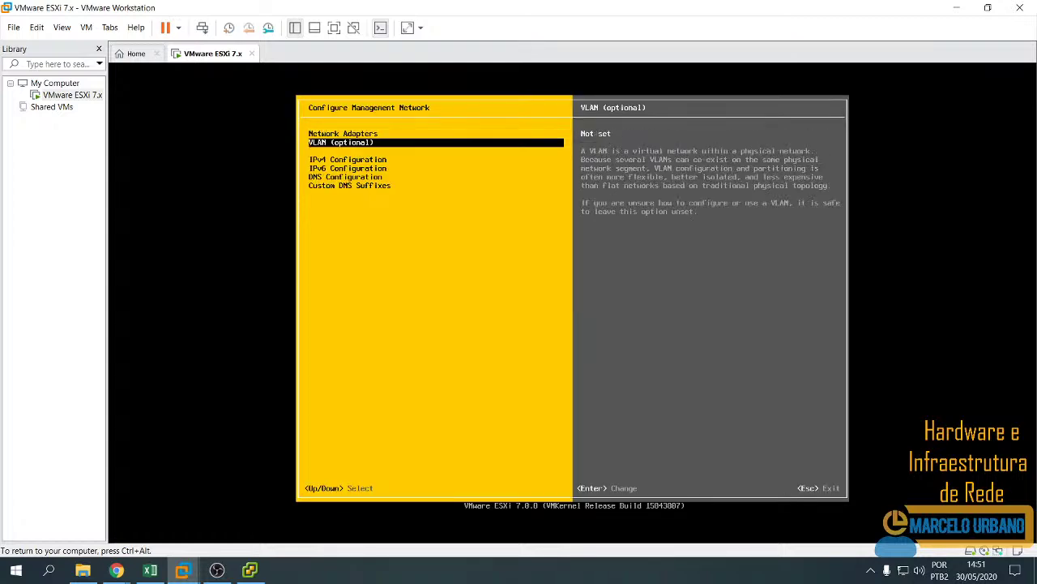
key("Down")
key("Return")
key("Down")
key("Down")
key("Down")
key("Down")
key("Down")
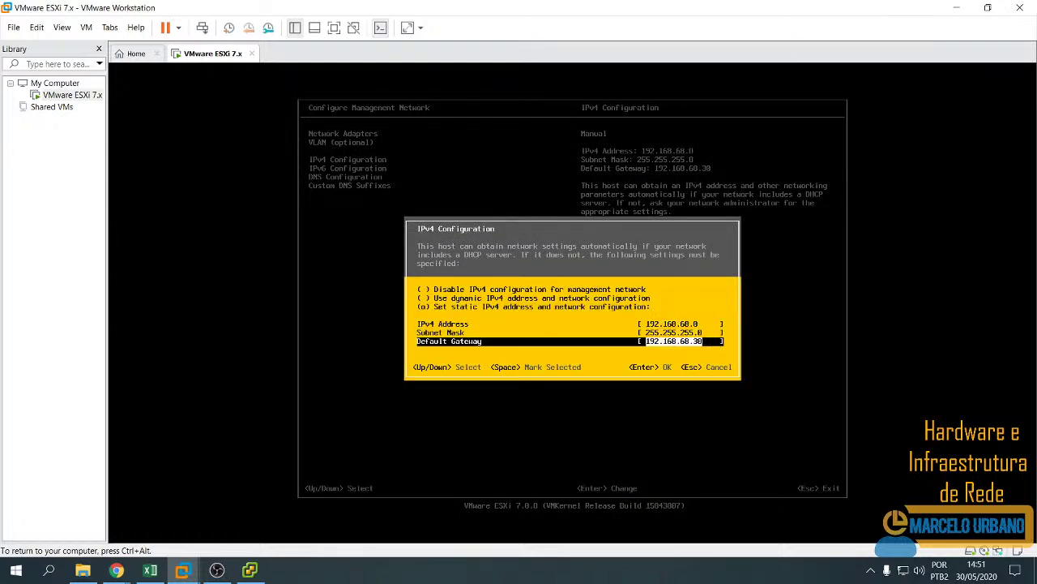
key("BackSpace")
key("BackSpace")
type("0")
key("Return")
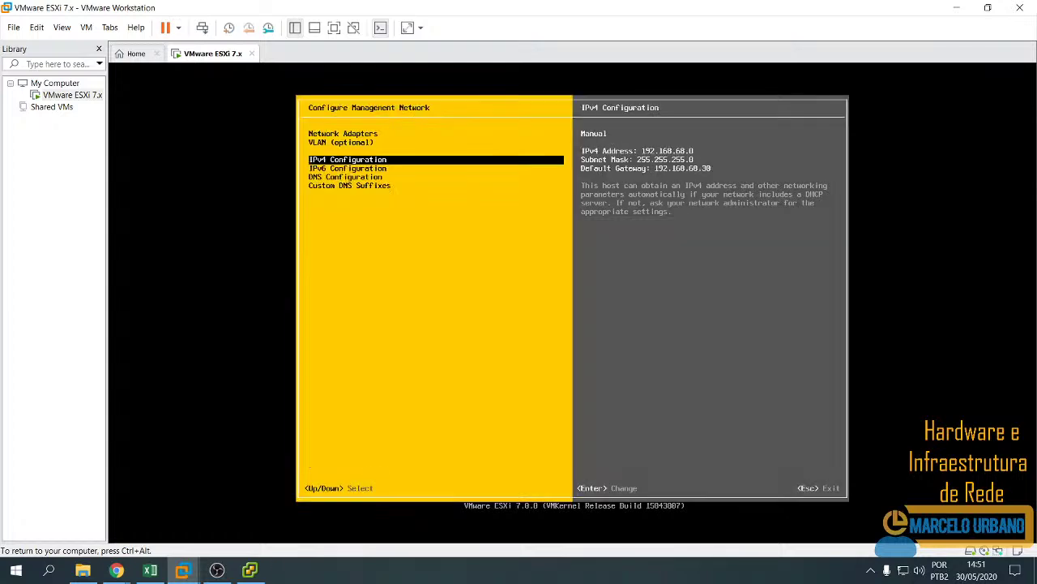
key("Return")
key("Down")
key("Down")
key("Down")
key("Down")
key("Down")
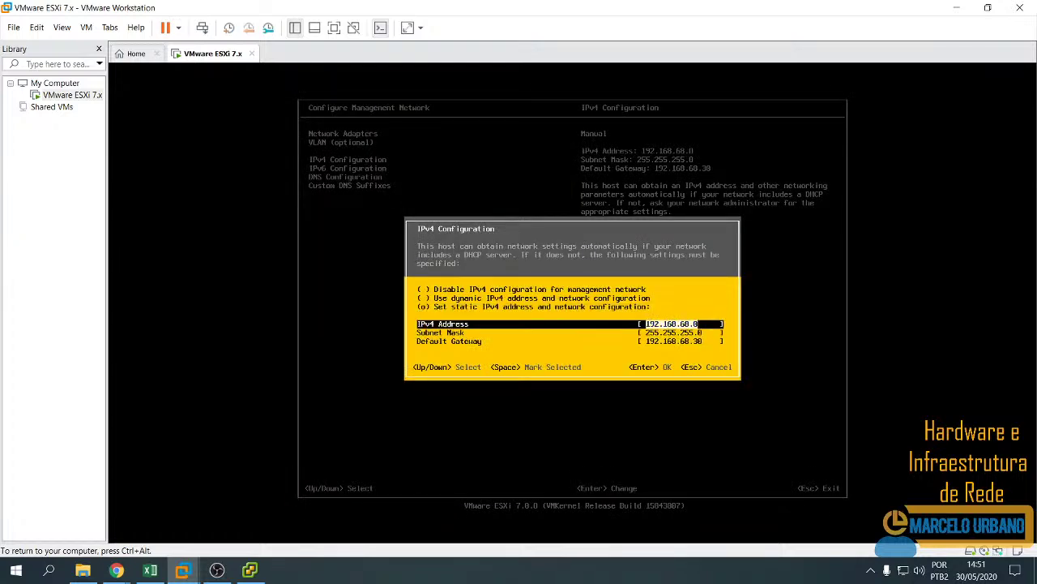
key("BackSpace")
key("BackSpace")
type("0")
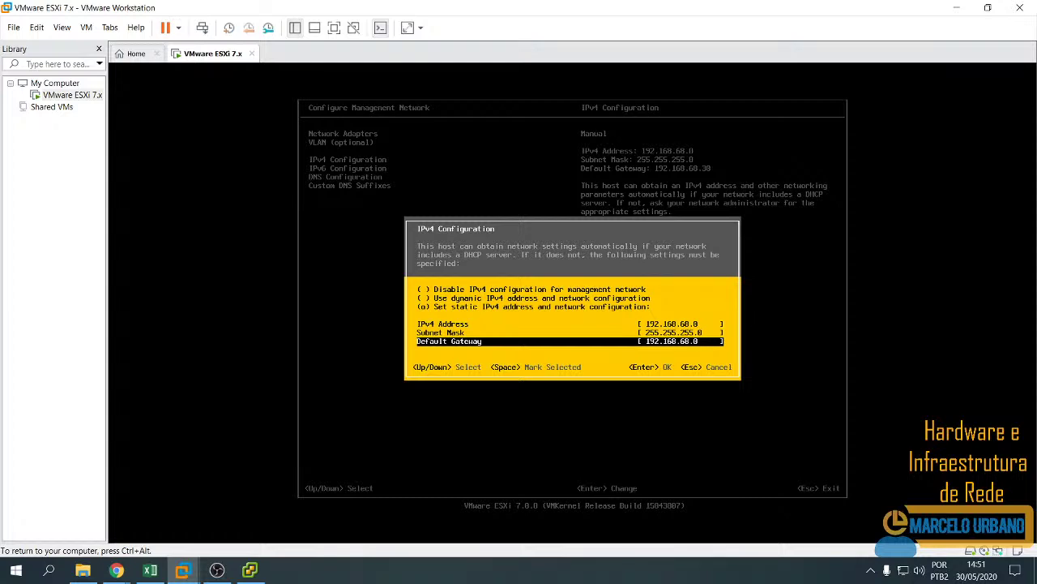
key("Return")
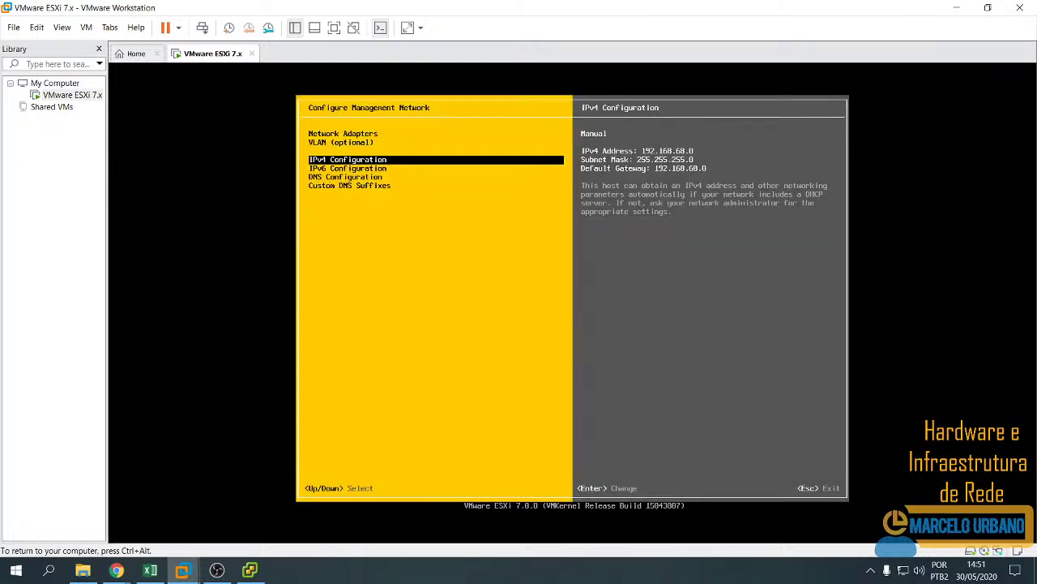
key("Escape")
Step: Confirm the network restart with Y and run the test pinging 192.168.68.0 and 8.8.8.8
key("y")
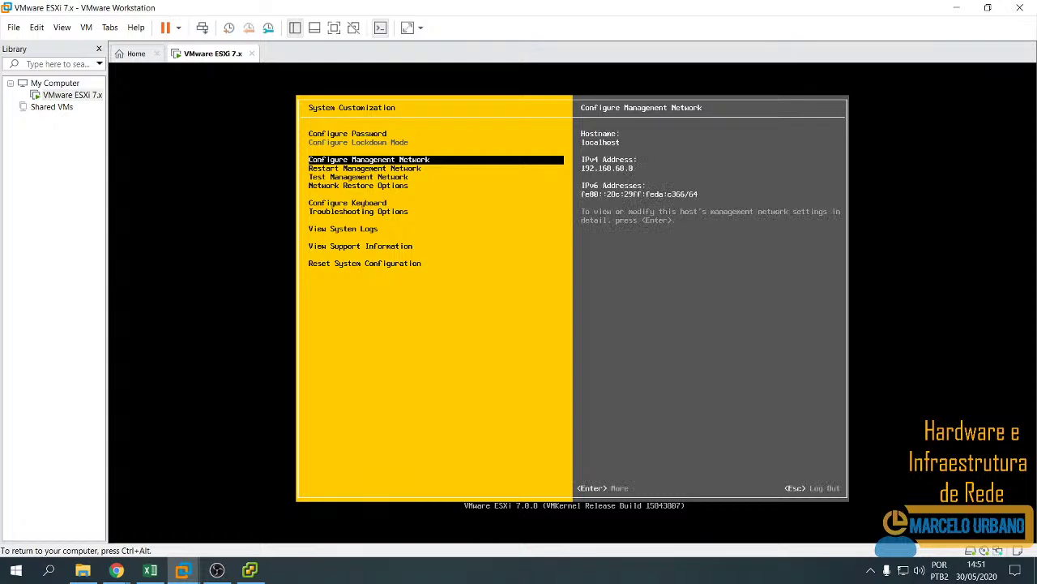
key("Down")
key("Down")
key("Return")
key("Return")
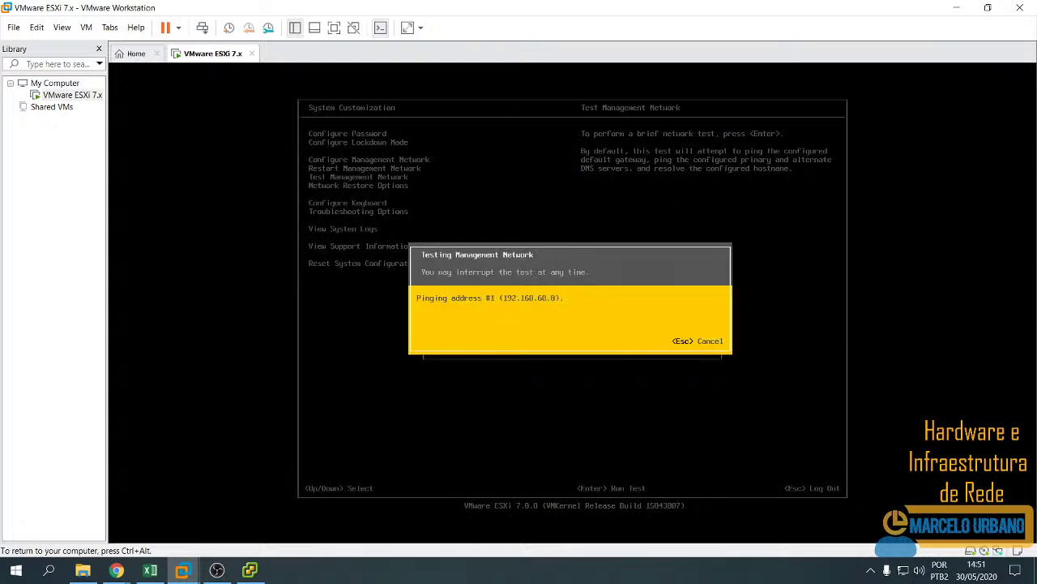
key("ctrl+alt")
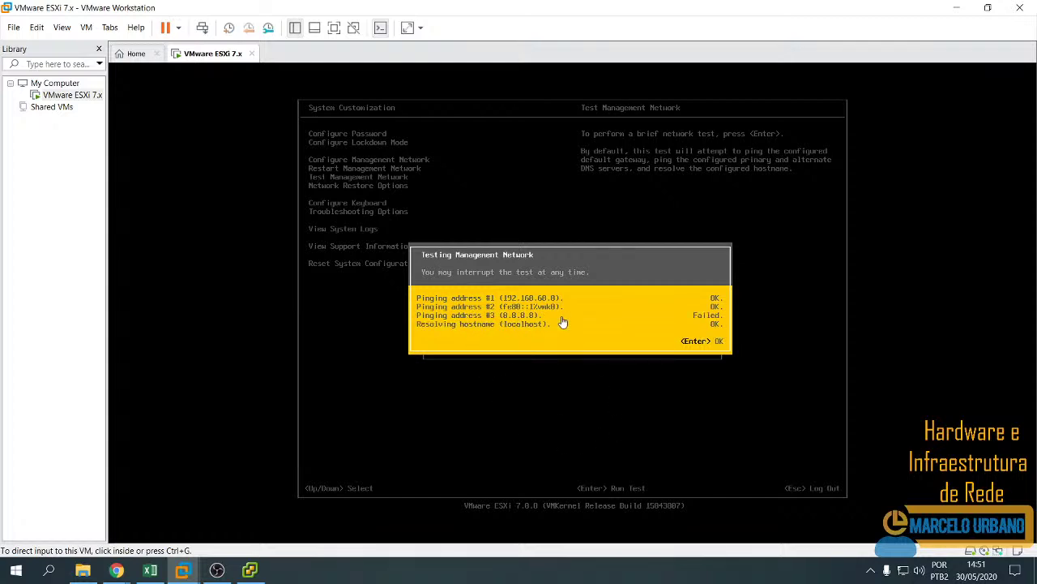
left_click(721, 342)
key("Return")
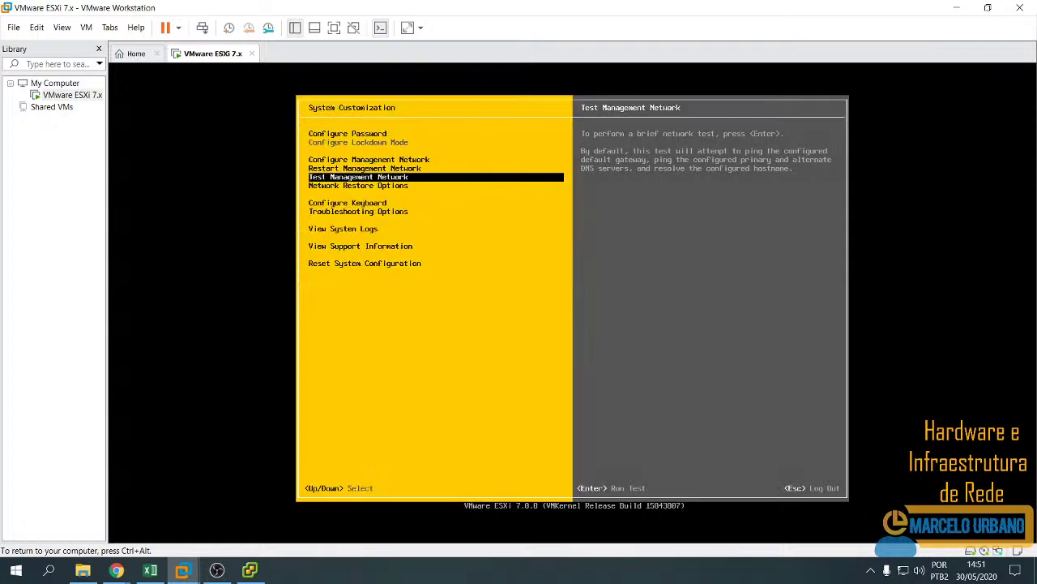
key("Up")
key("Up")
key("Up")
key("Down")
key("Return")
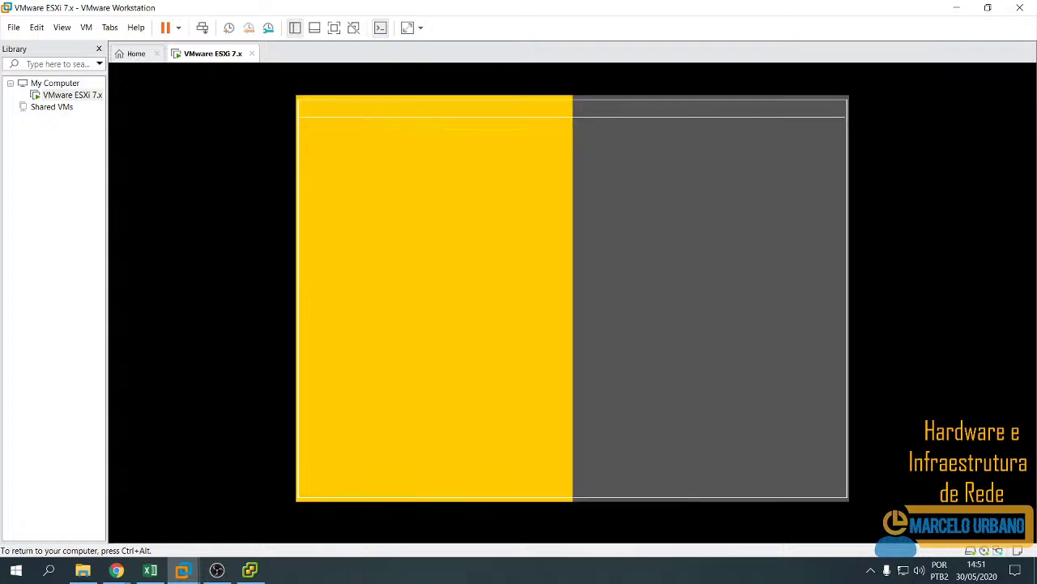
key("Down")
key("Down")
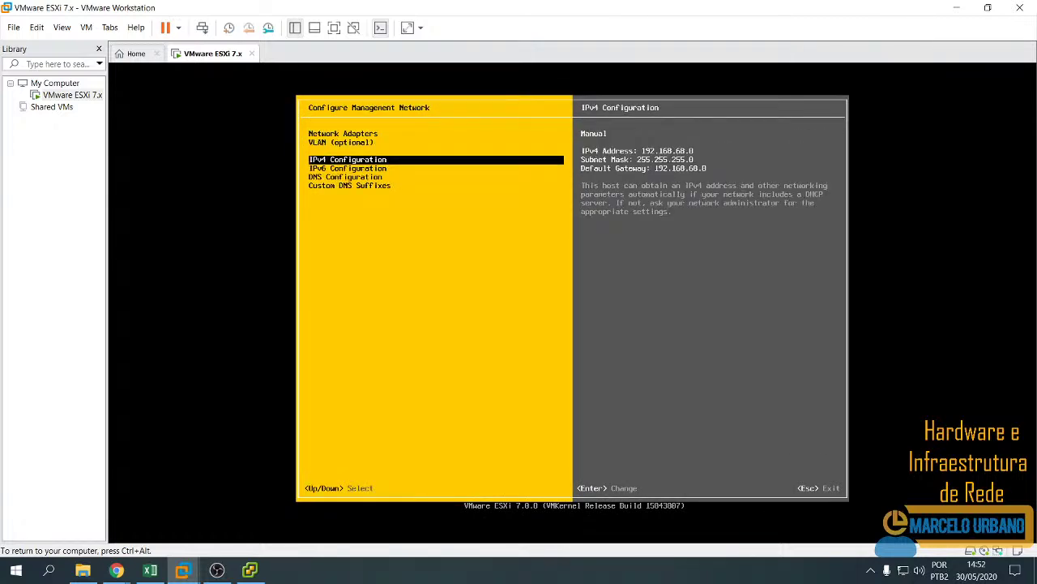
key("Up")
key("Up")
key("Down")
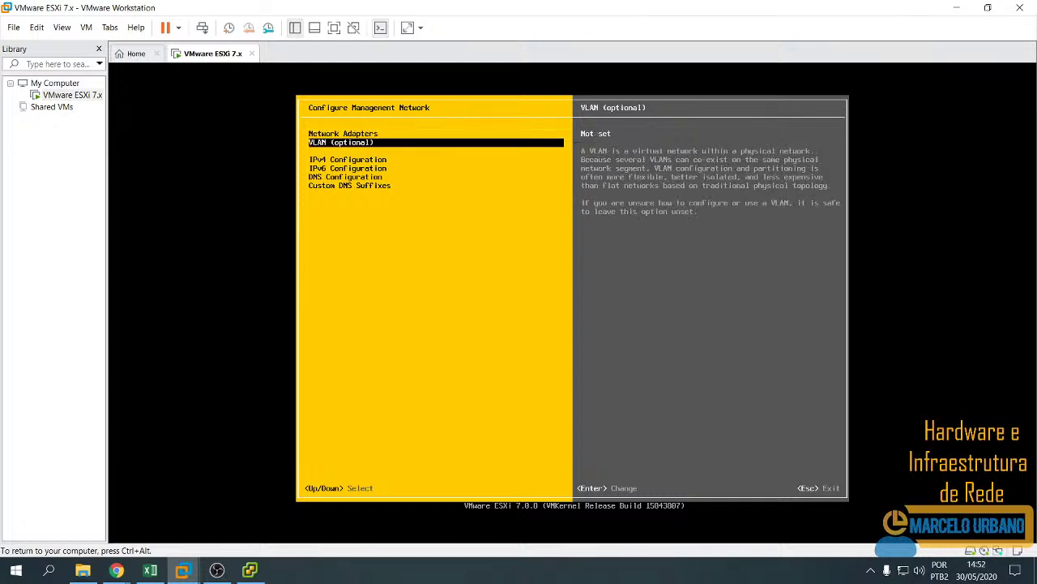
key("Return")
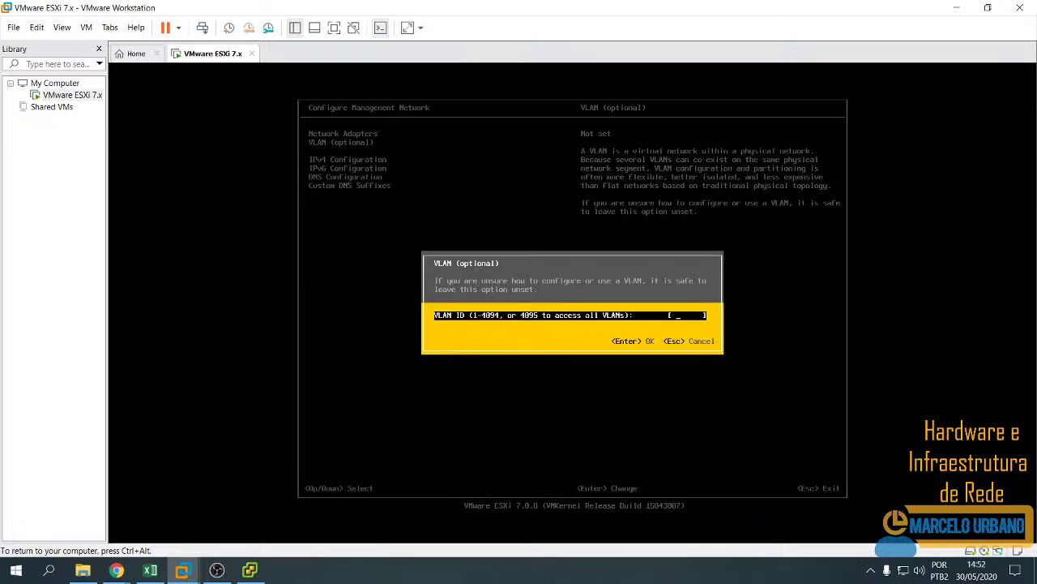
key("Escape")
key("Up")
key("Return")
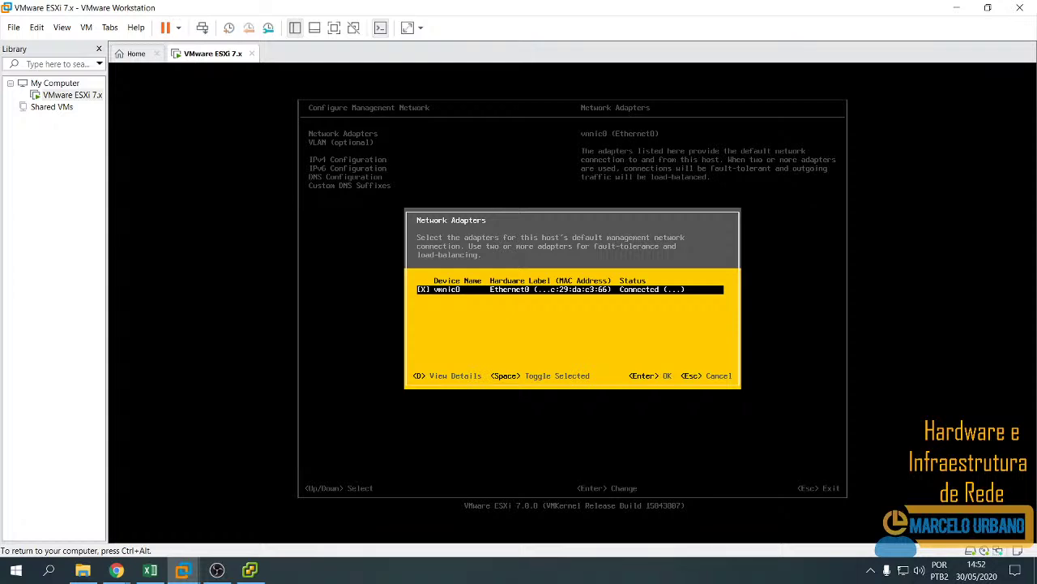
key("Escape")
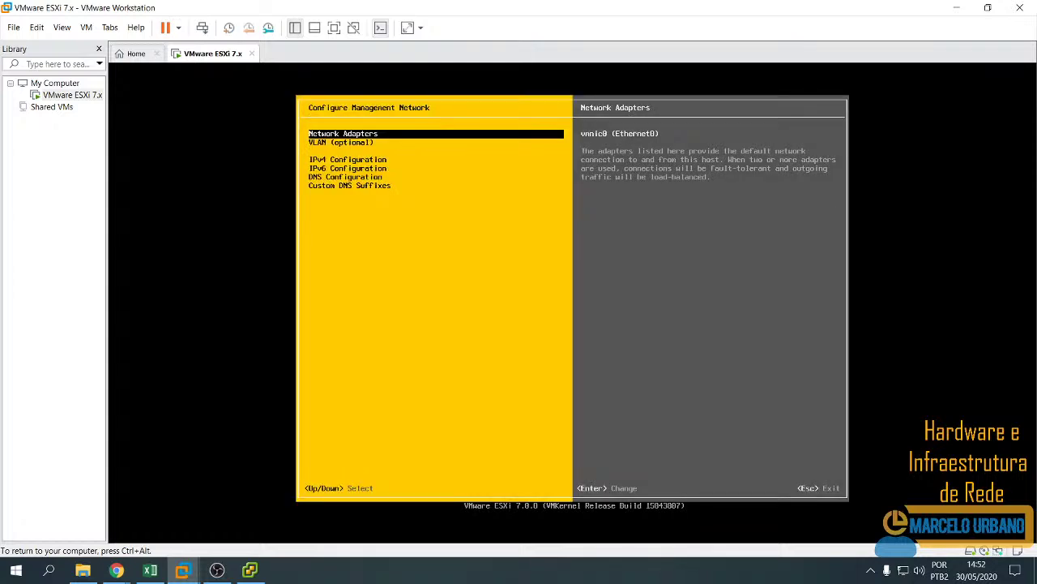
key("Escape")
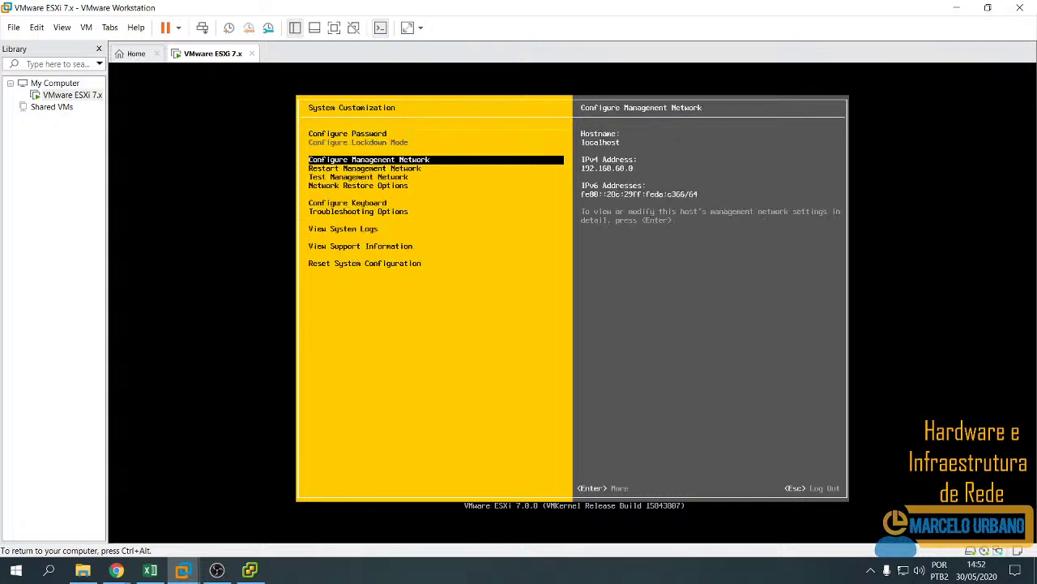
key("ctrl+alt")
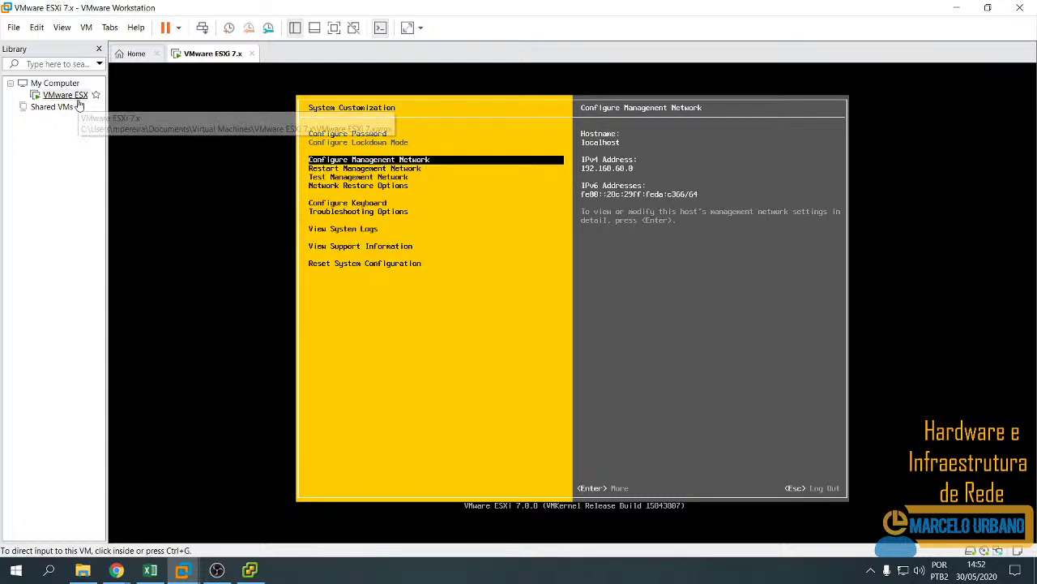
Step: In the ESXi VM's Settings, switch the network adapter connection from Bridged to NAT
right_click(77, 97)
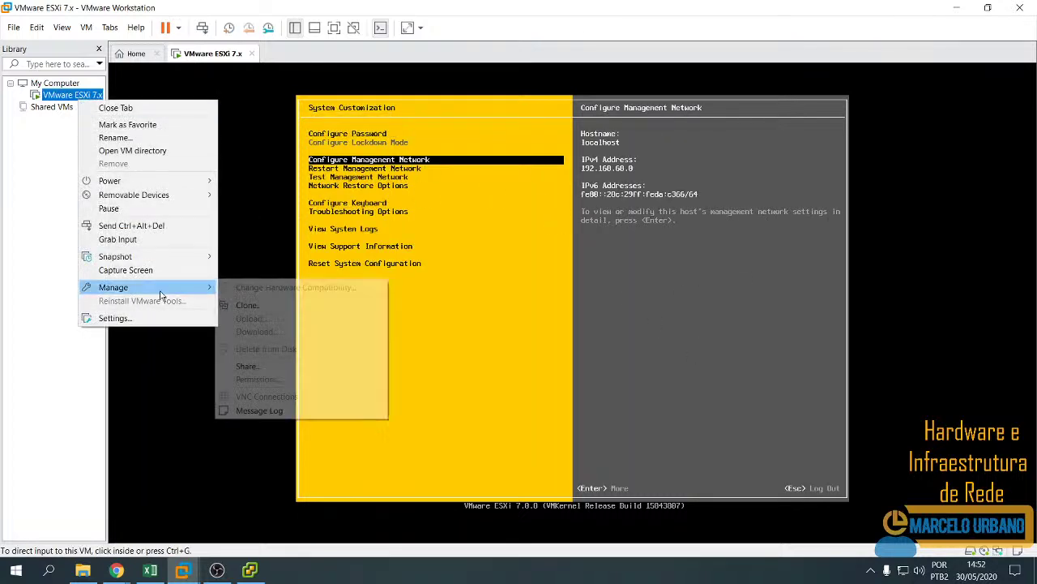
left_click(158, 320)
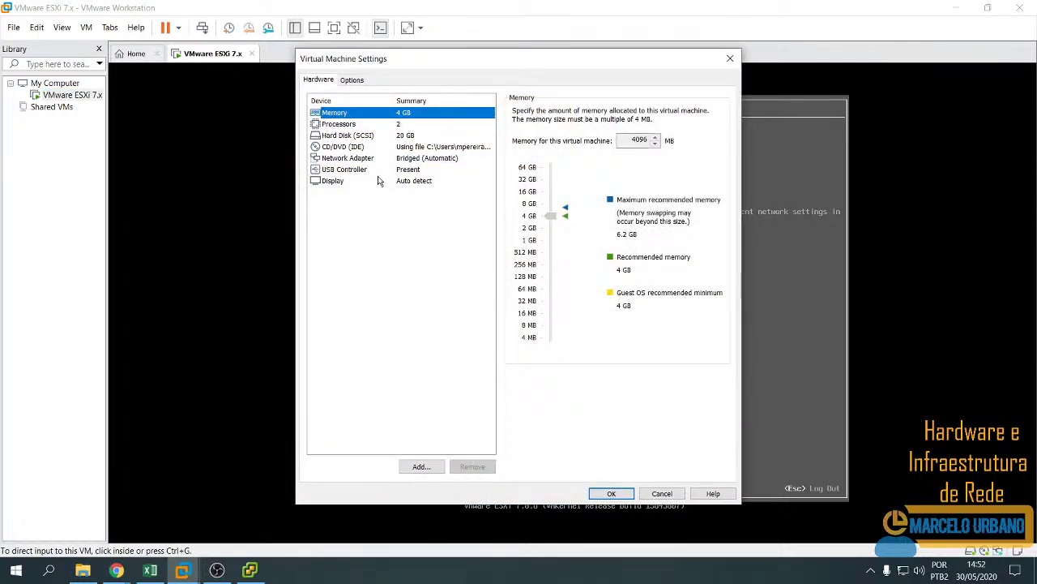
left_click(446, 160)
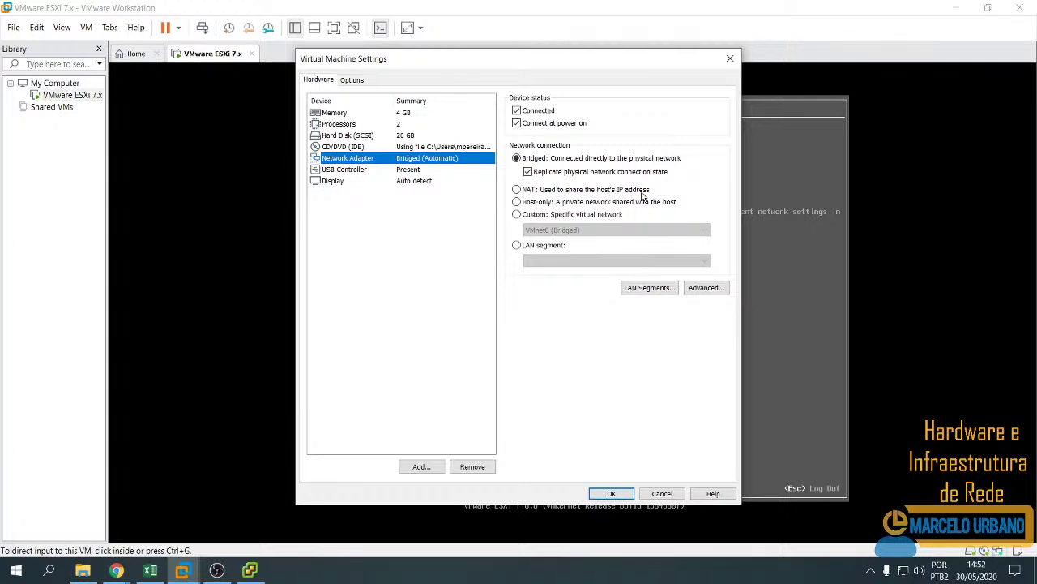
left_click(525, 192)
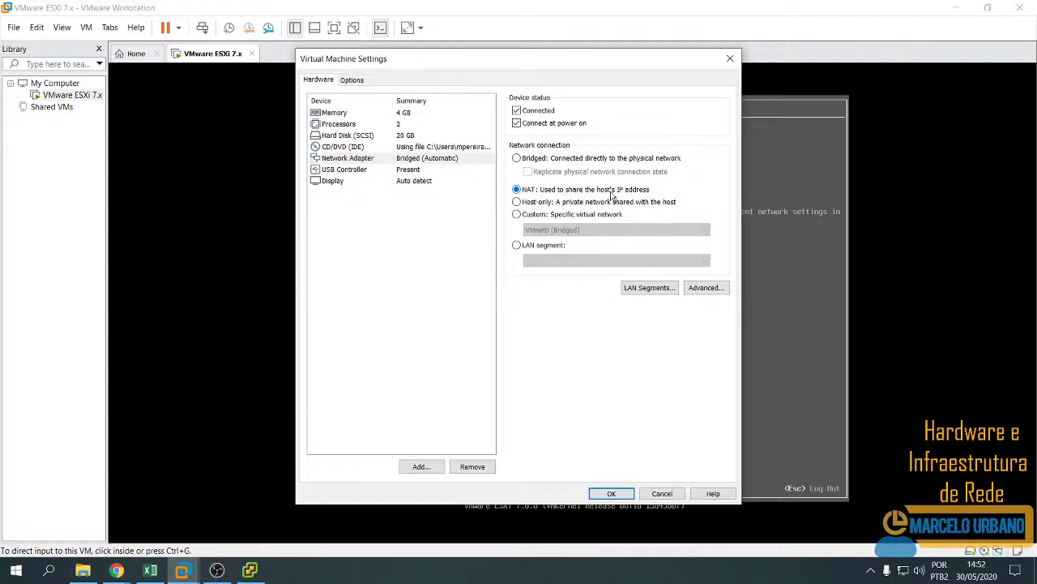
Step: Confirm the NAT network adapter setting for the ESXi VM and close Virtual Machine Settings
left_click(611, 493)
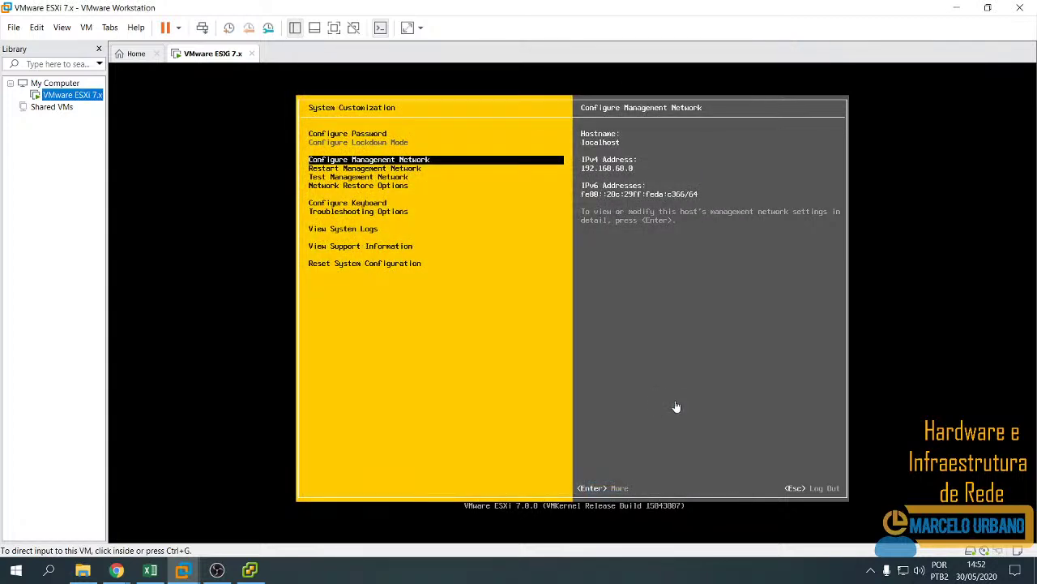
Step: Open IPv4 Configuration under Configure Management Network, showing static 192.168.68.0, mask 255.255.255.0
left_click(413, 157)
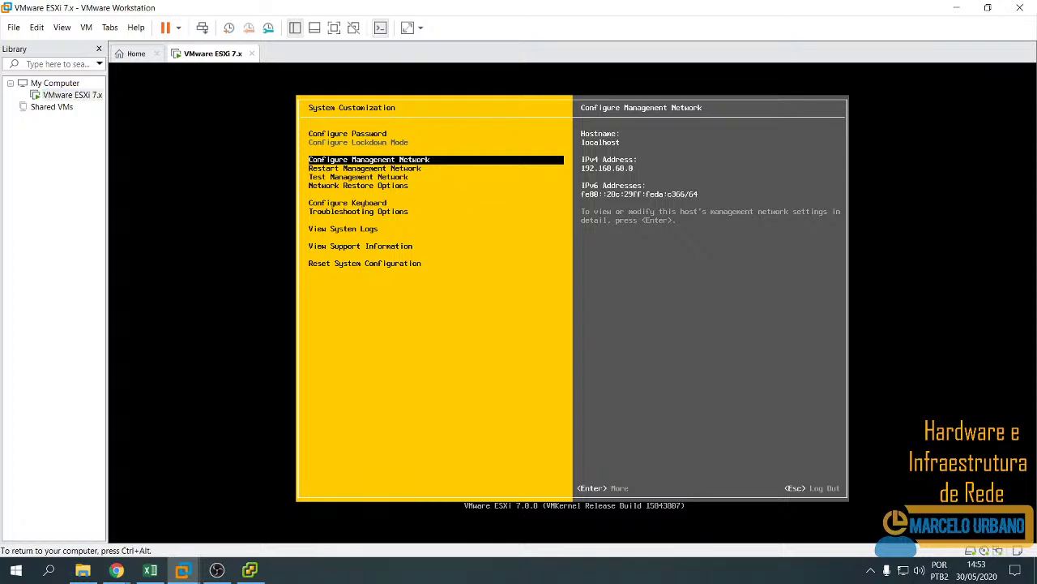
key("Return")
key("Down")
key("Down")
key("Up")
key("Up")
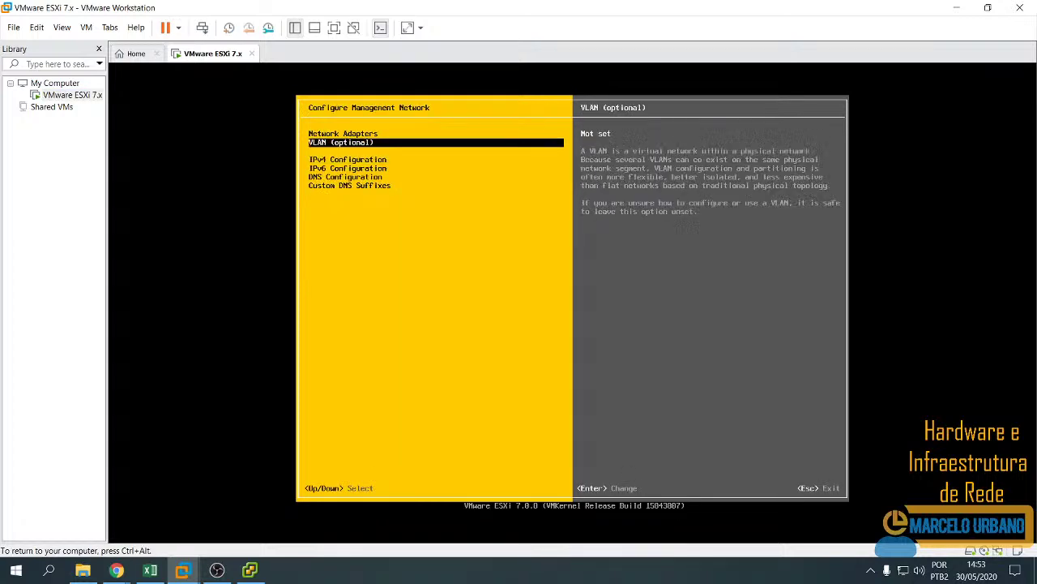
key("Down")
key("Down")
key("Return")
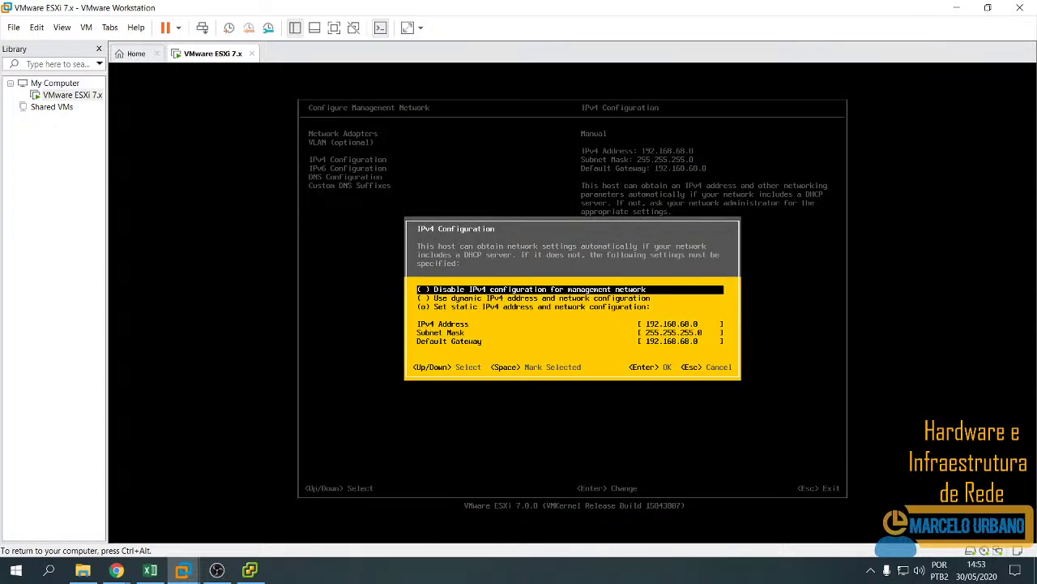
key("ctrl+alt")
Step: Disable 'Use local DHCP service' on VMnet8 in the Virtual Network Editor and apply it
left_click(63, 27)
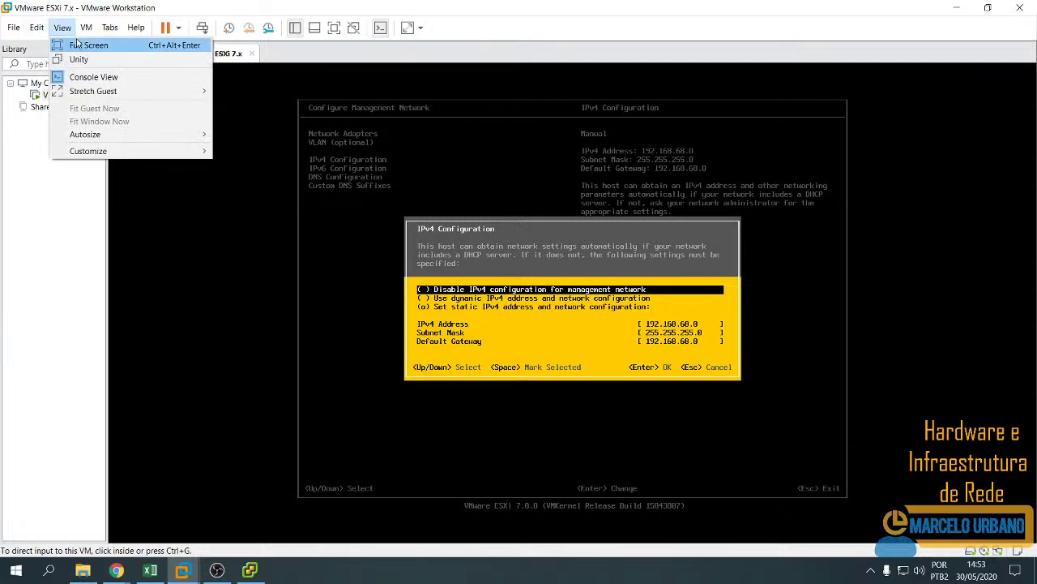
left_click(81, 87)
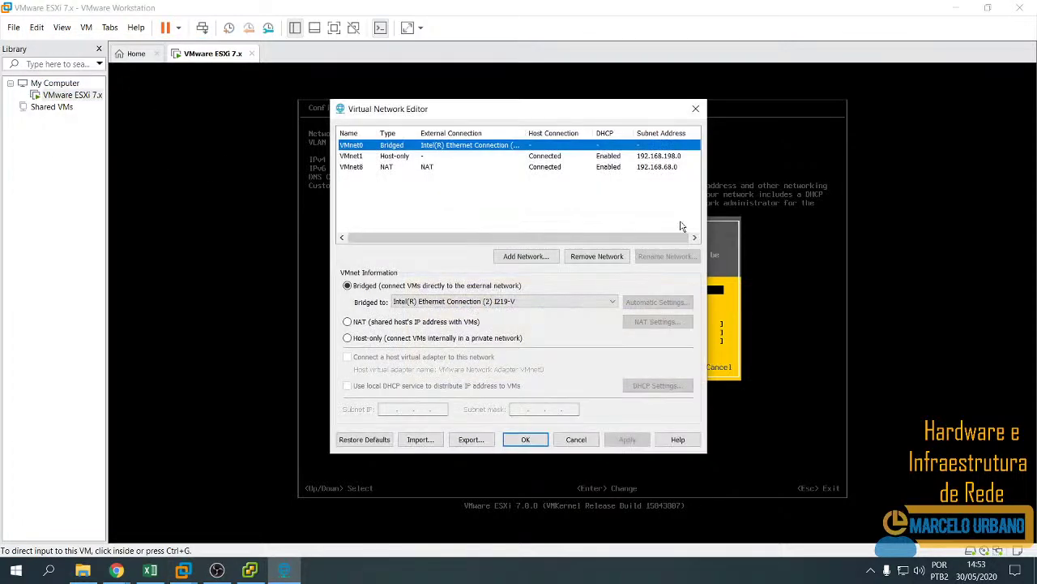
left_click(383, 166)
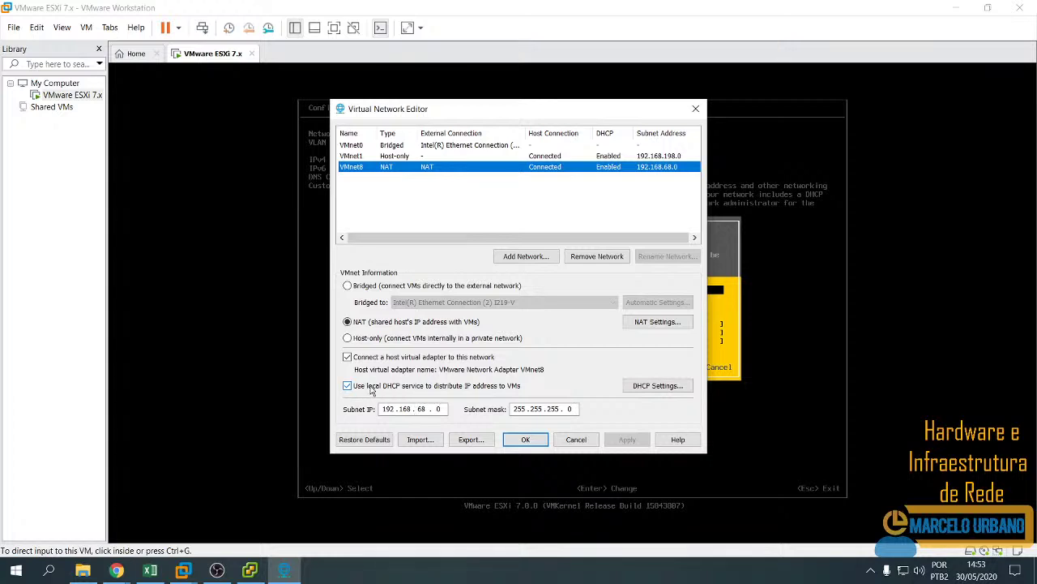
left_click(372, 387)
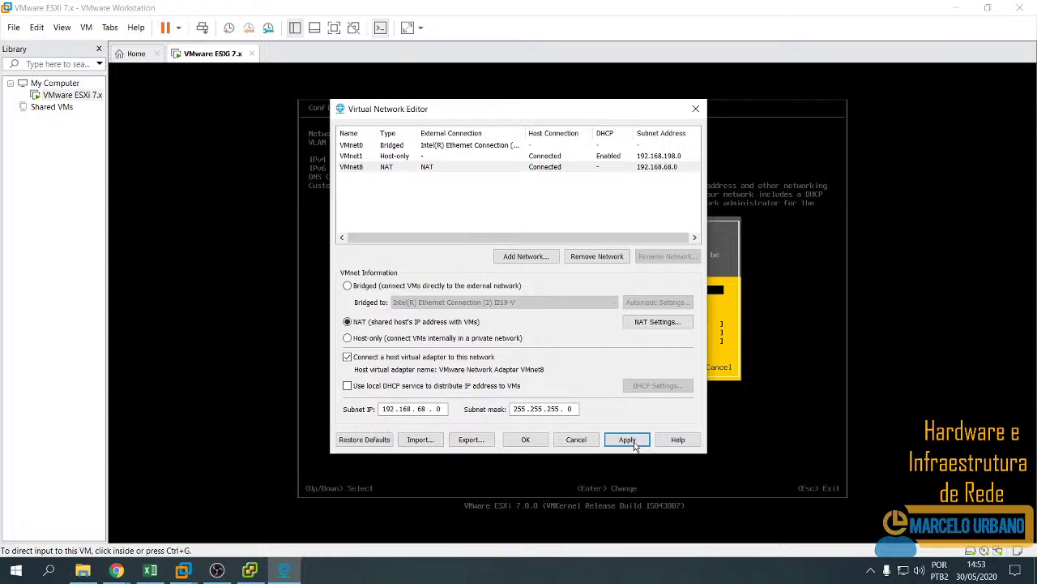
left_click(635, 444)
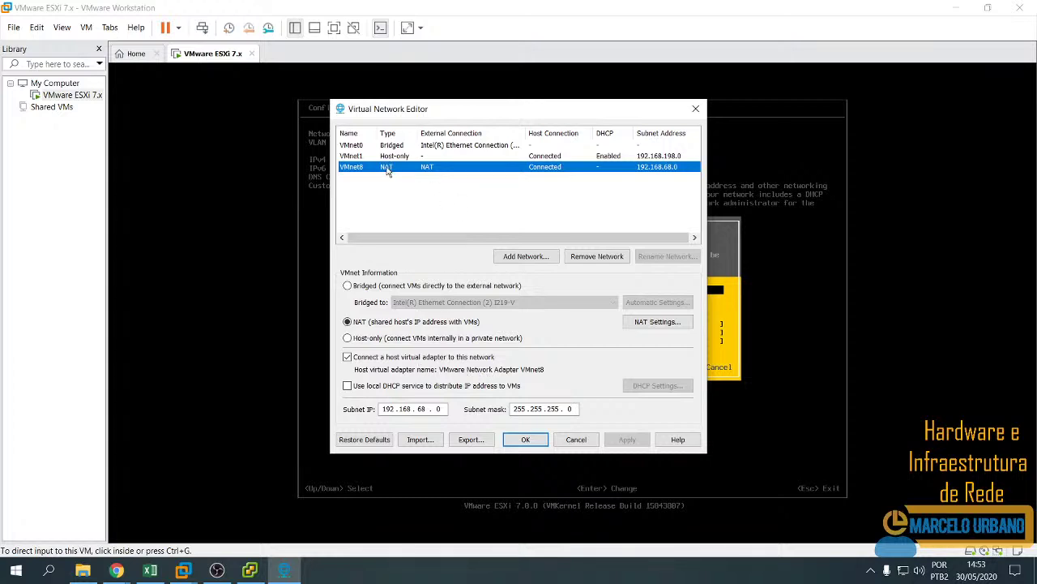
left_click(677, 325)
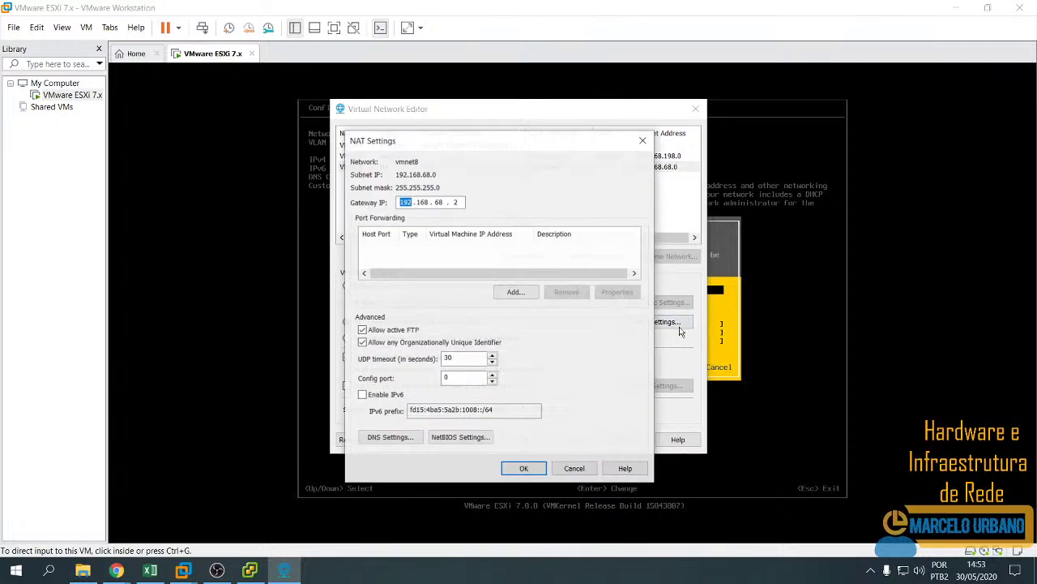
Step: Review VMnet8's NAT DNS and NetBIOS settings, leaving them unchanged
left_click(433, 254)
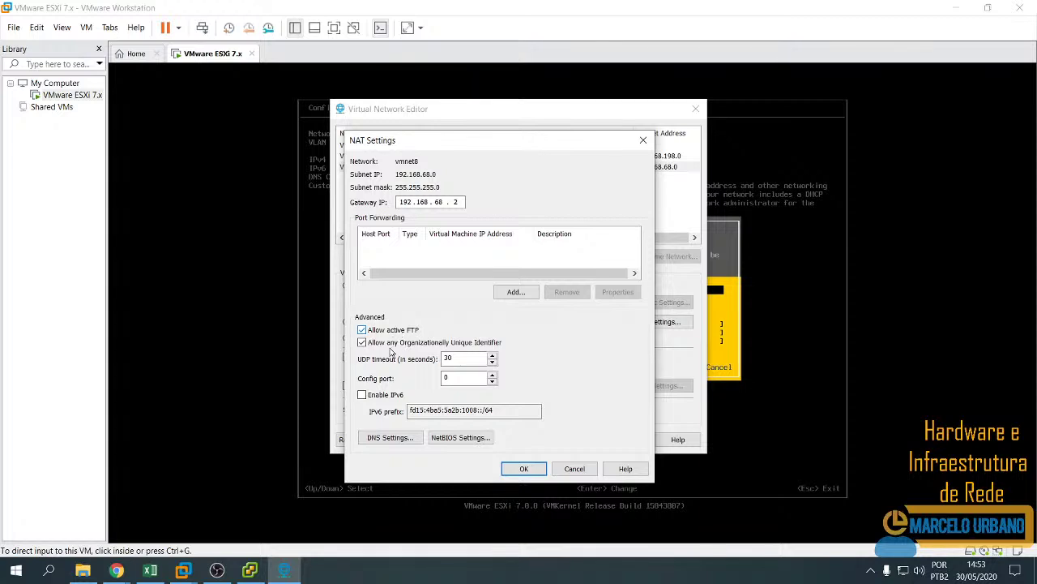
left_click(393, 439)
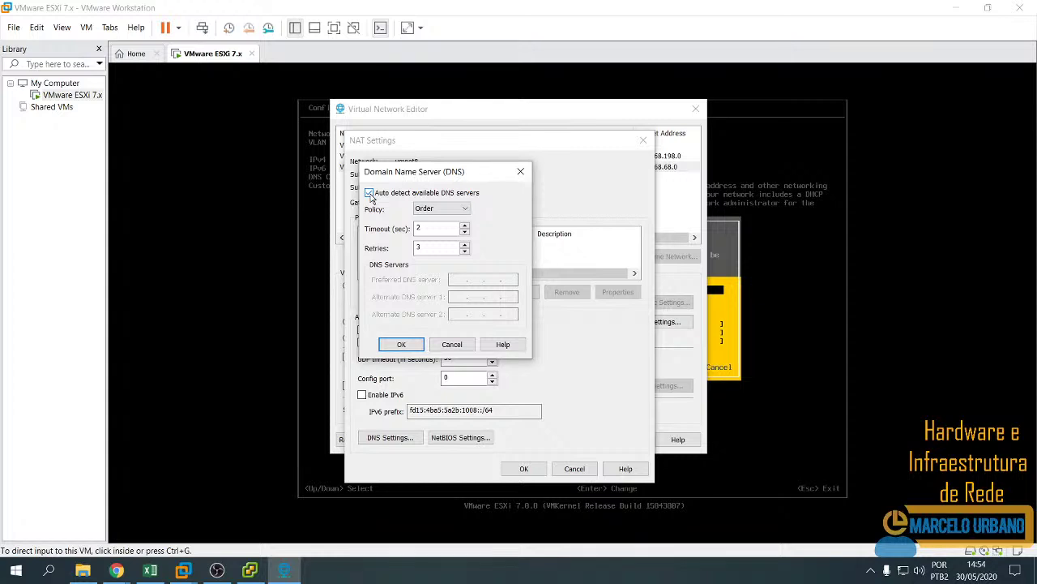
left_click(520, 171)
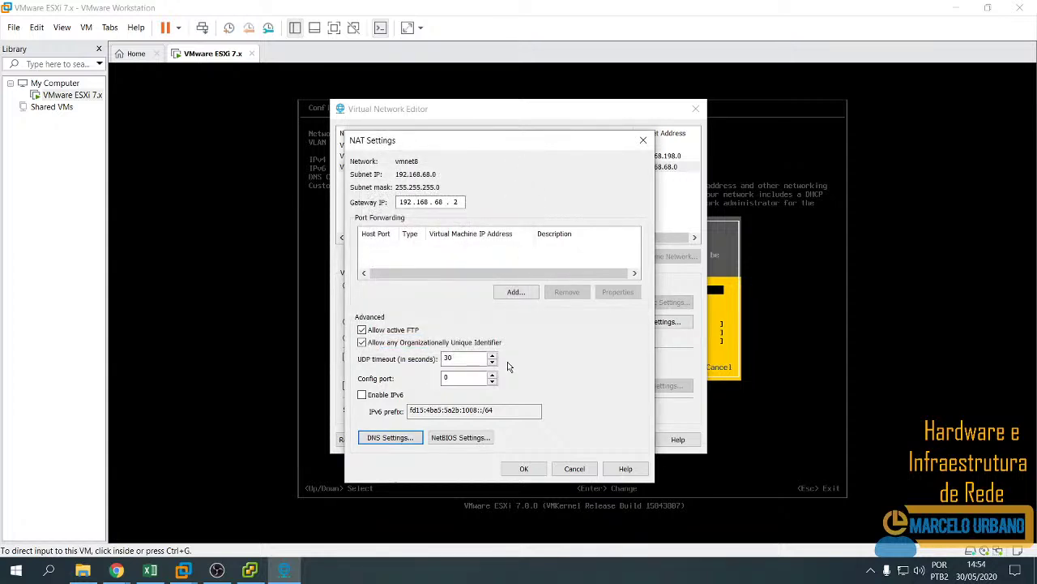
left_click(460, 438)
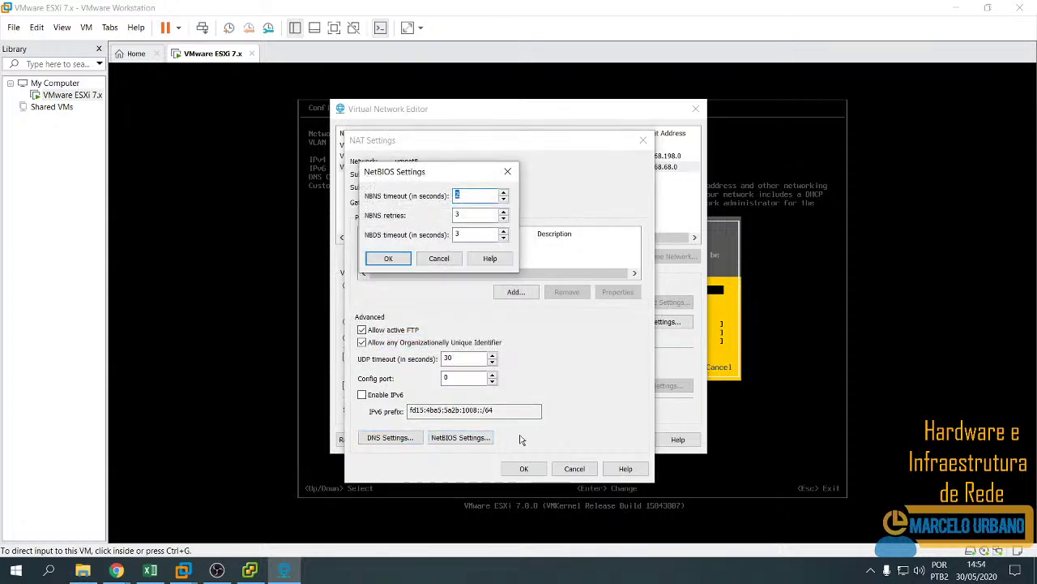
left_click(505, 173)
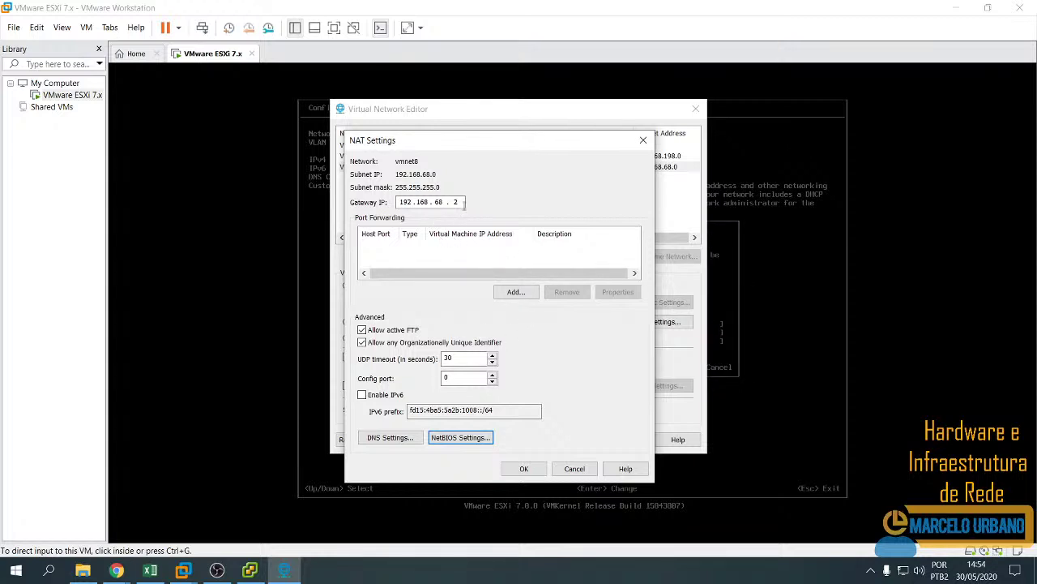
Step: Keep the NAT gateway IP at 192.168.68.2 and close NAT Settings
left_click_drag(466, 203, 454, 203)
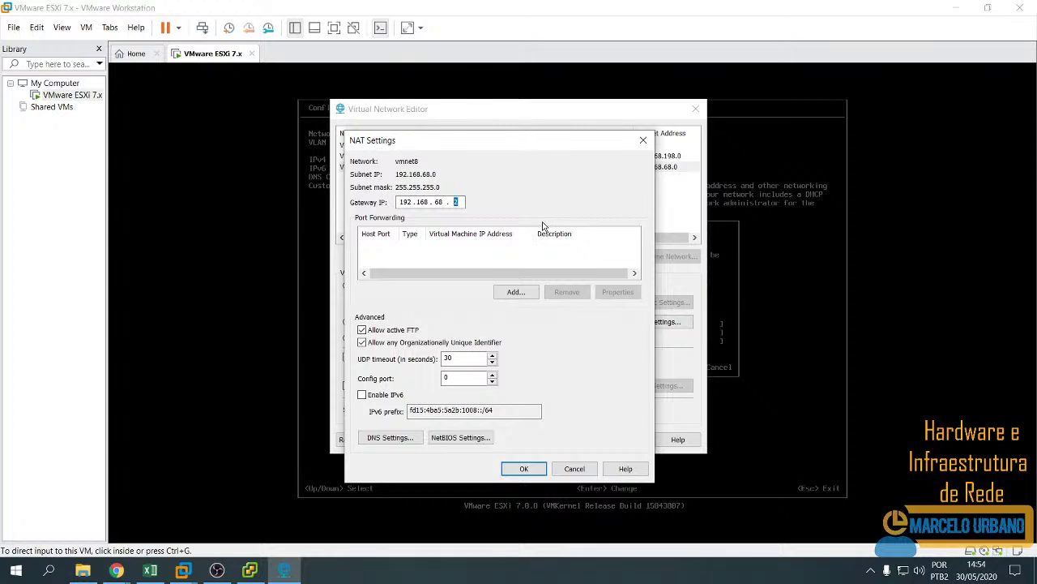
type("2")
double_click(455, 202)
left_click(456, 202)
left_click(456, 202)
key("Return")
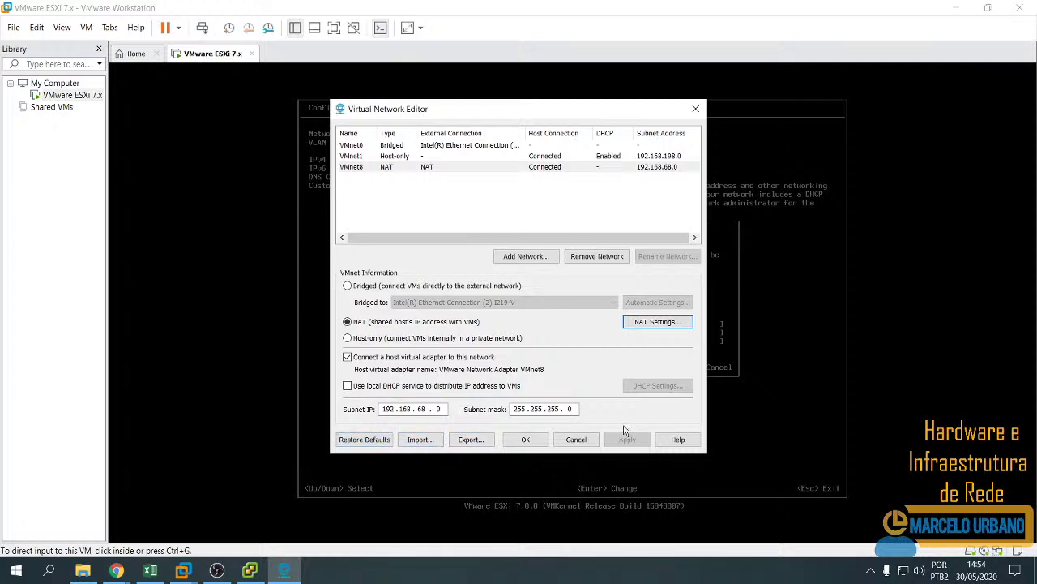
Step: Reopen NAT Settings, cancel a new port forwarding rule, and close the dialog
left_click(663, 323)
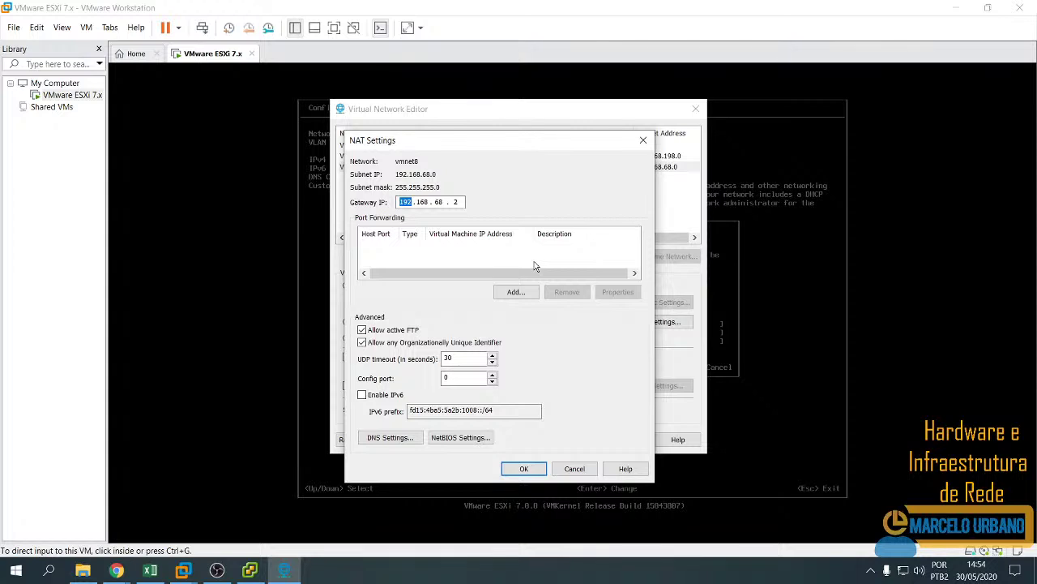
left_click(523, 292)
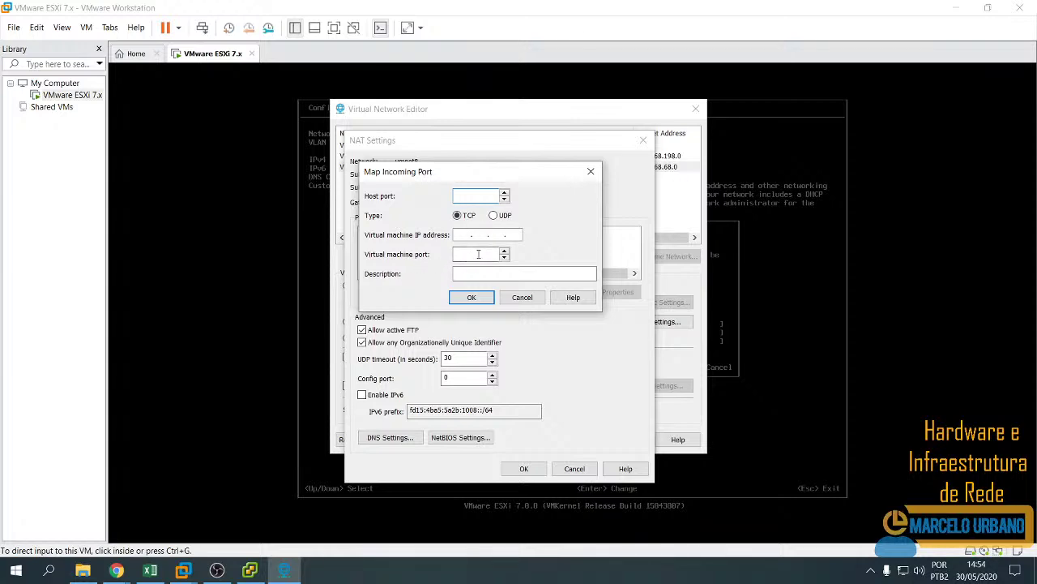
left_click(589, 171)
left_click(644, 139)
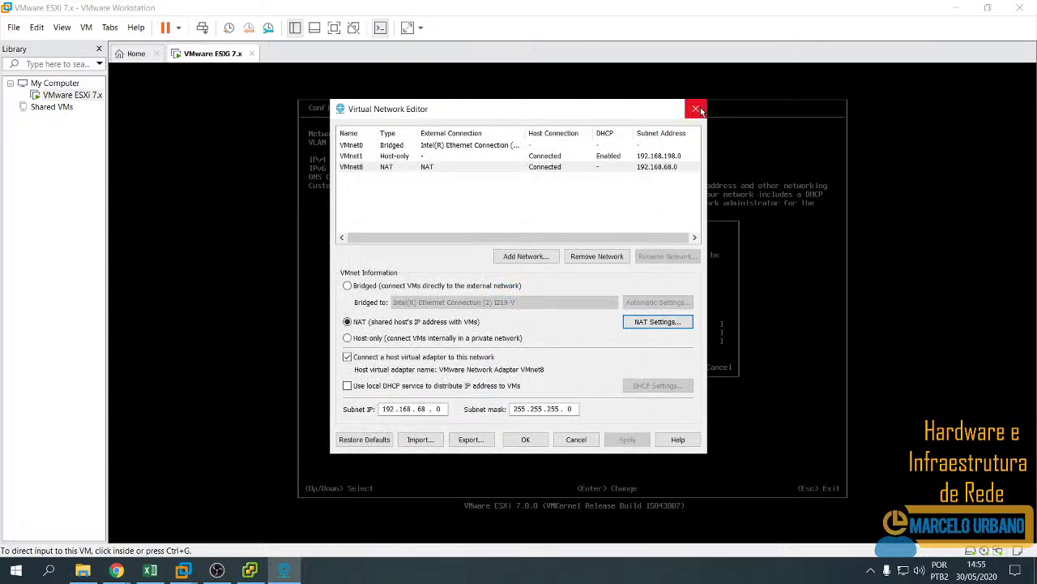
Step: Close the Virtual Network Editor and minimize Workstation to reveal the vSphere Client login
left_click(695, 109)
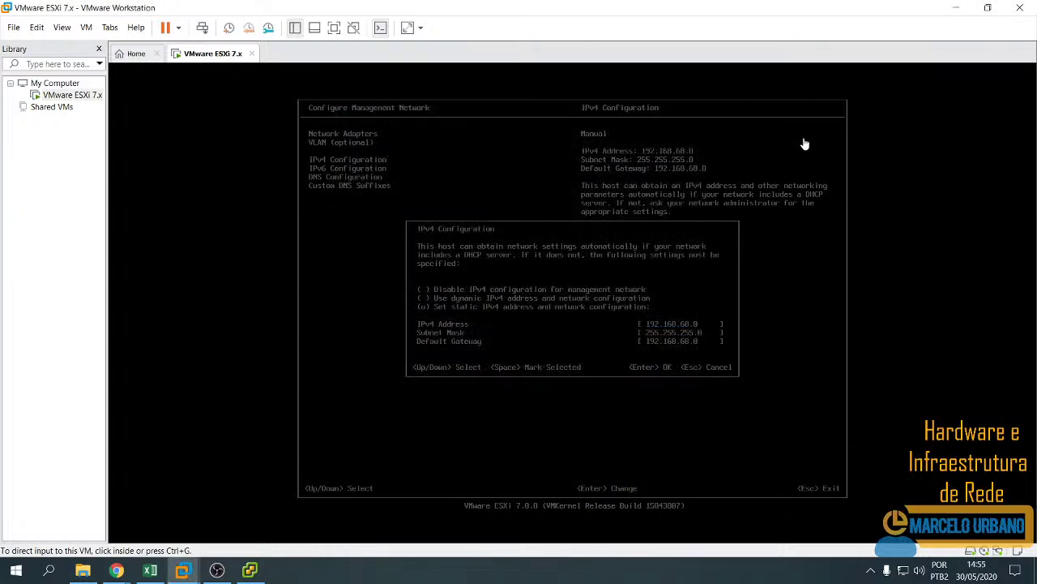
left_click(938, 85)
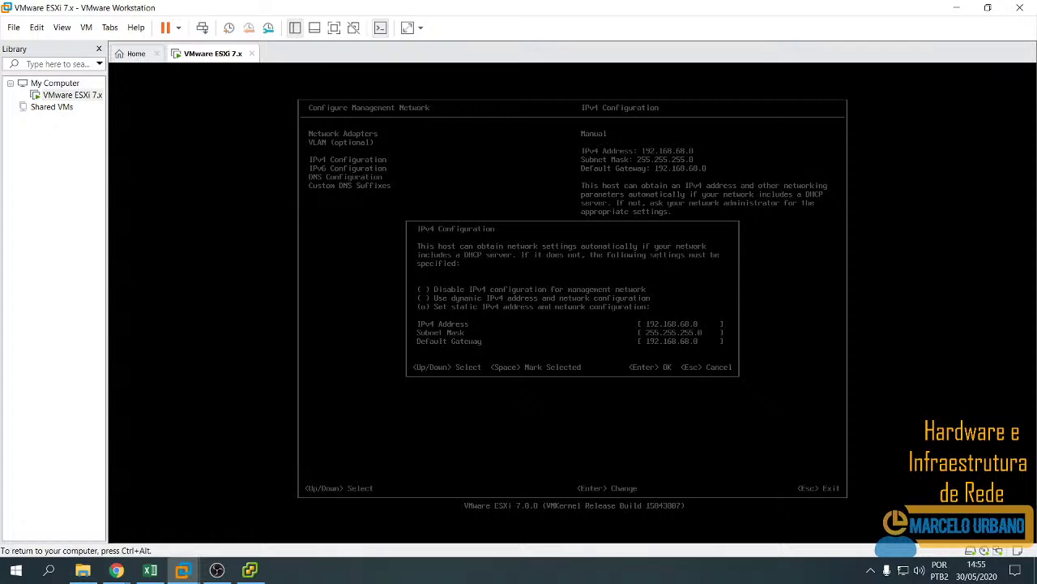
key("ctrl+alt")
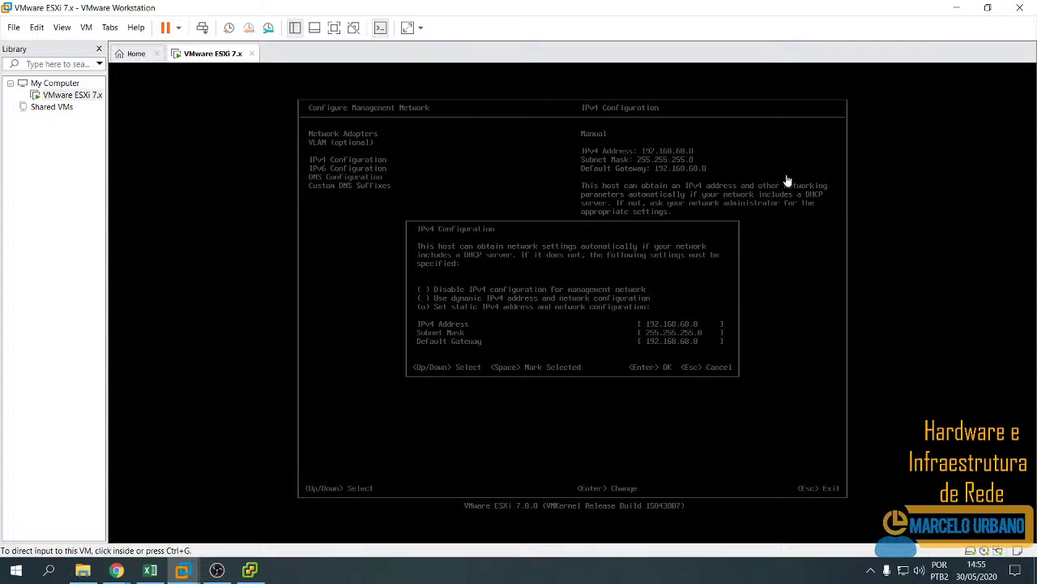
left_click(806, 256)
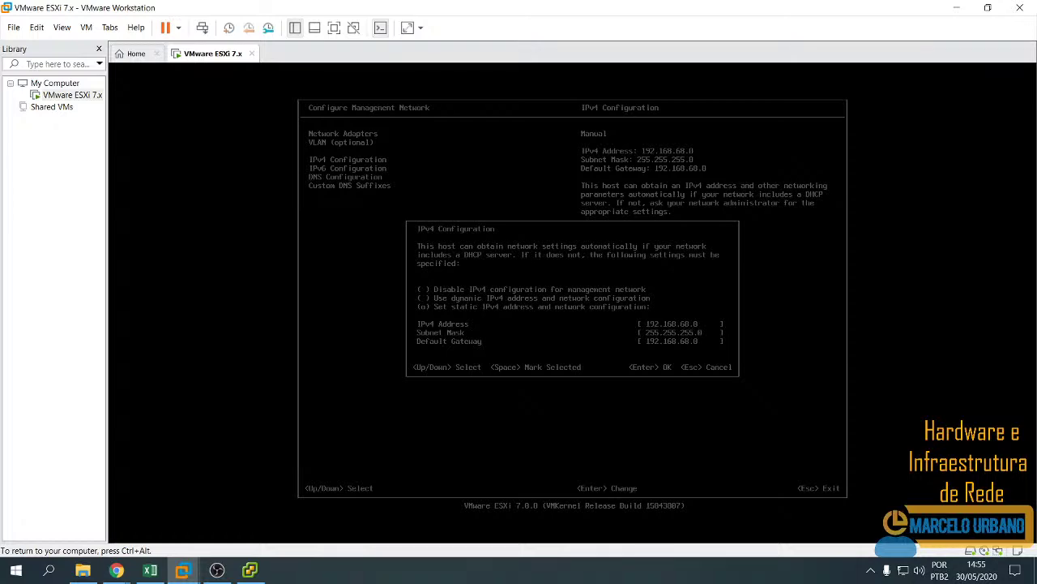
key("ctrl+alt")
left_click(695, 318)
key("ctrl+alt")
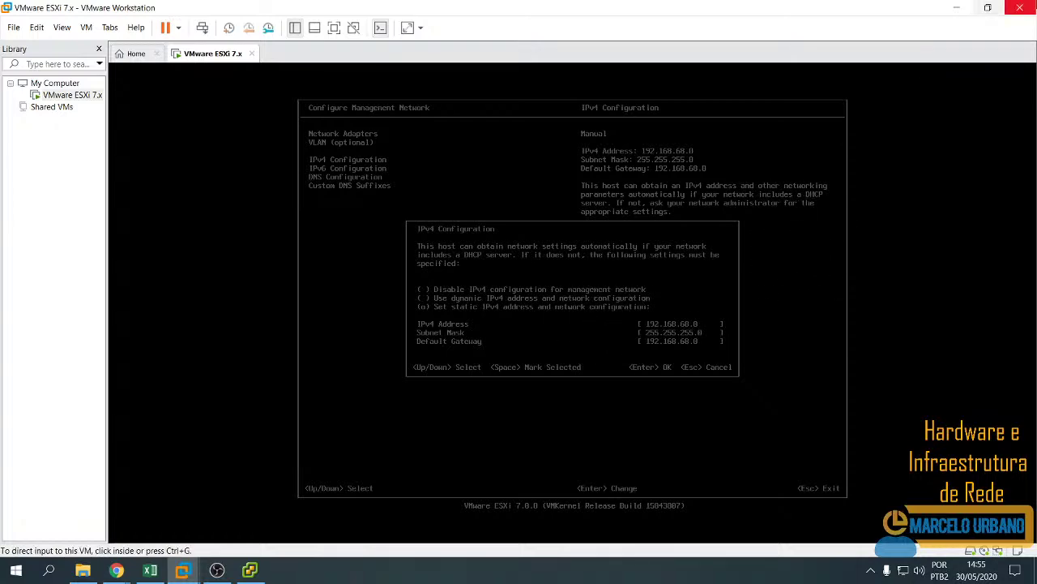
left_click(957, 11)
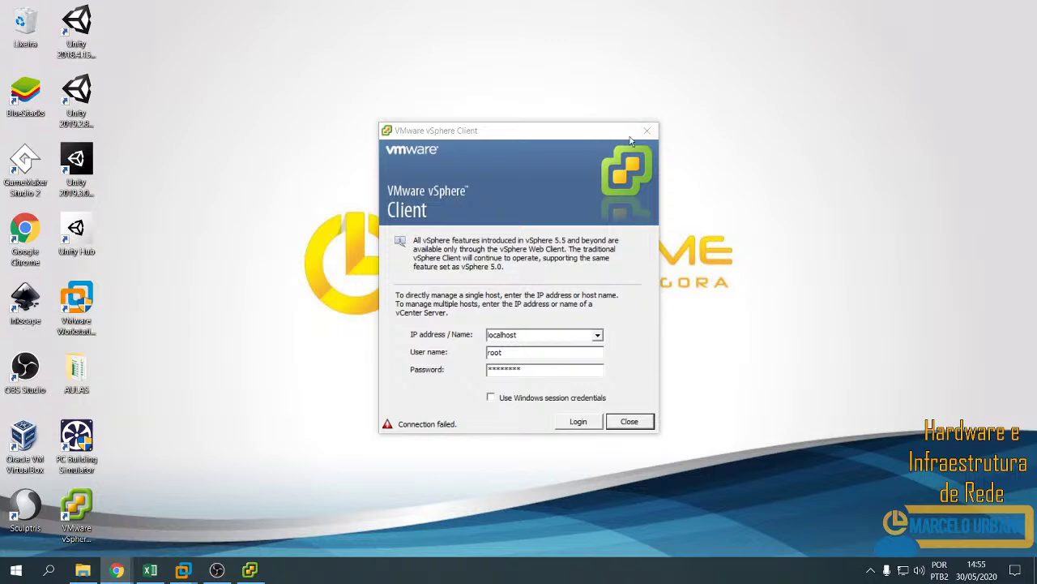
Step: Move the failed localhost vSphere Client login aside and switch back toward the ESXi VM
left_click_drag(588, 134, 580, 104)
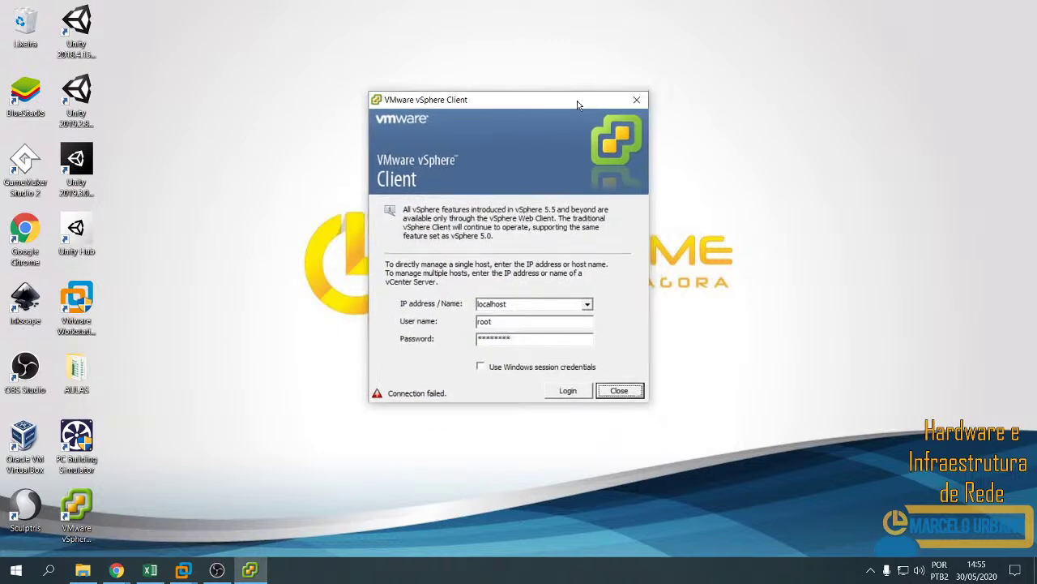
left_click(424, 183)
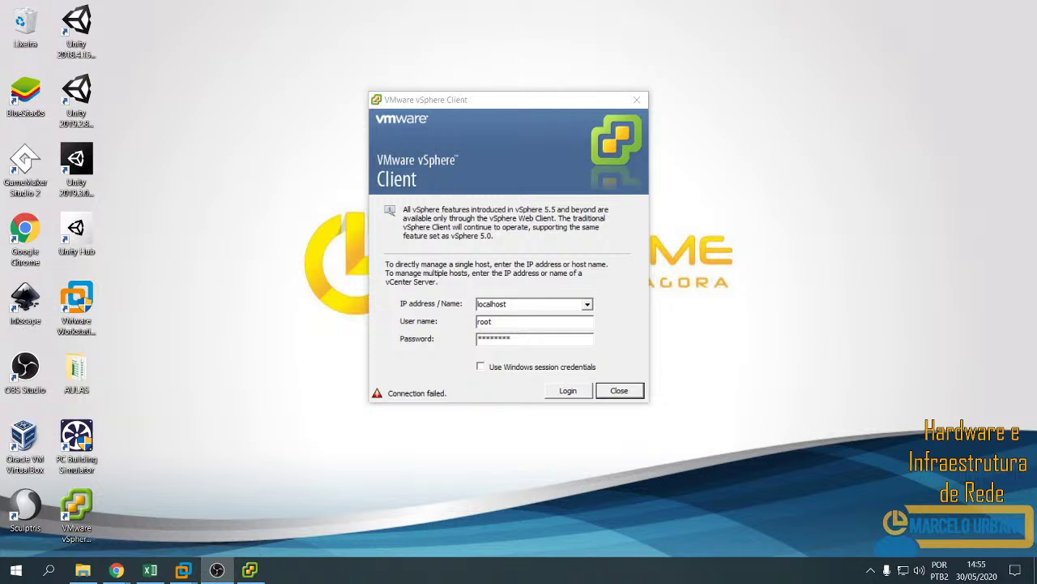
key("alt+Tab")
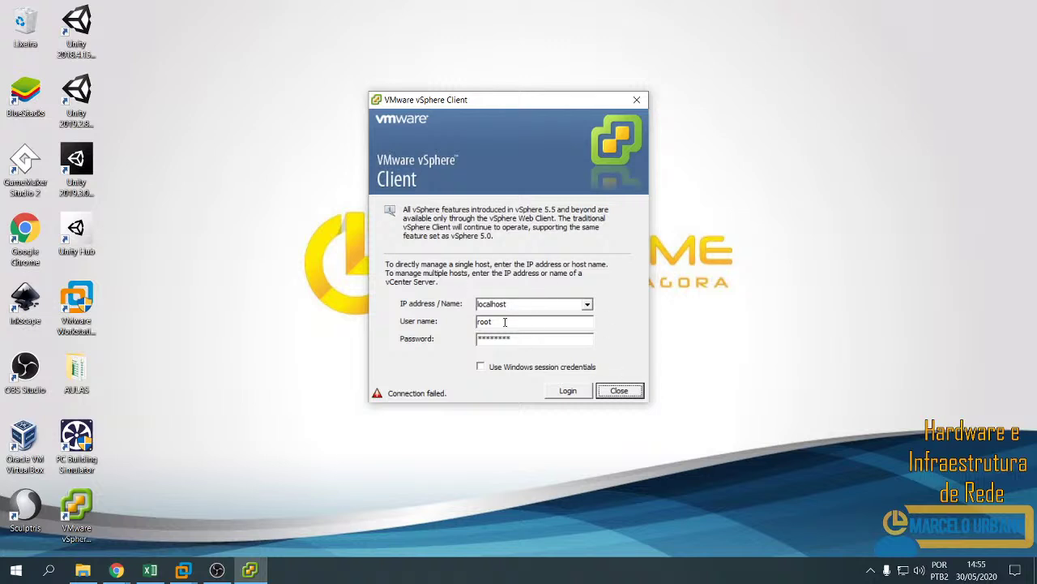
key("alt+Tab")
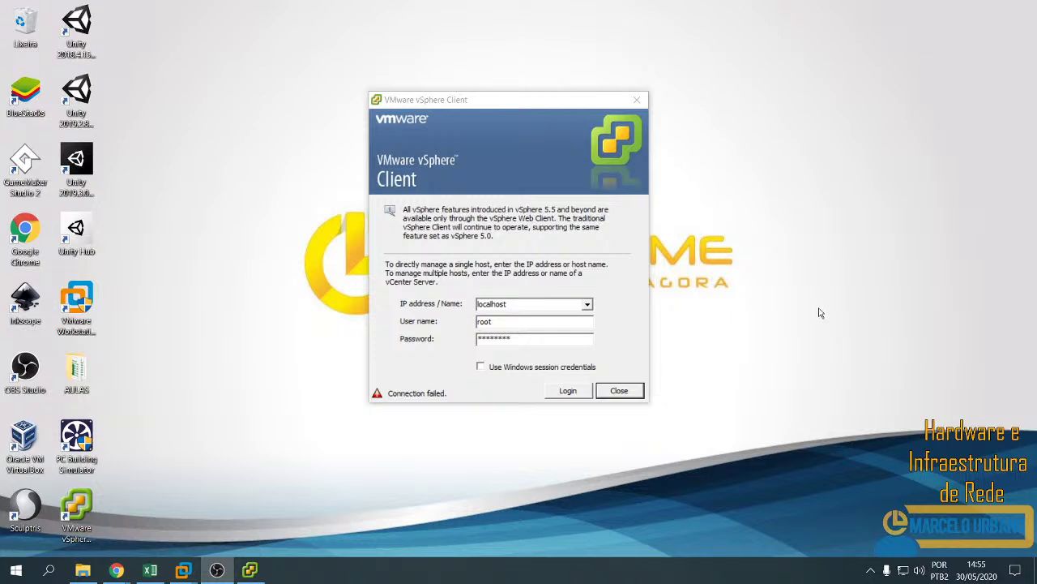
key("alt+Tab")
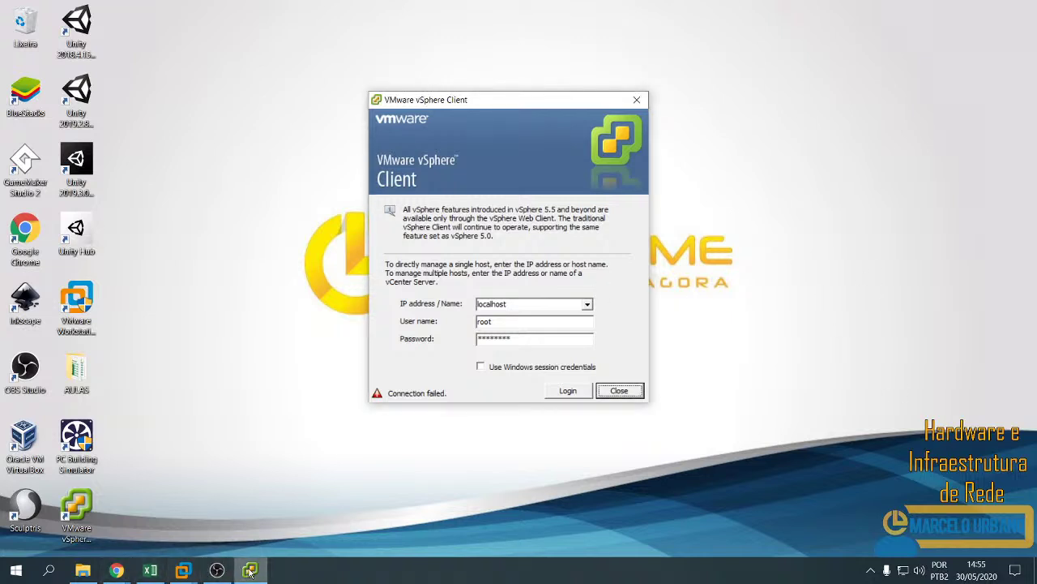
left_click(217, 571)
Step: Bring the ESXi 7.x VM console forward and give it keyboard control
mouse_move(215, 573)
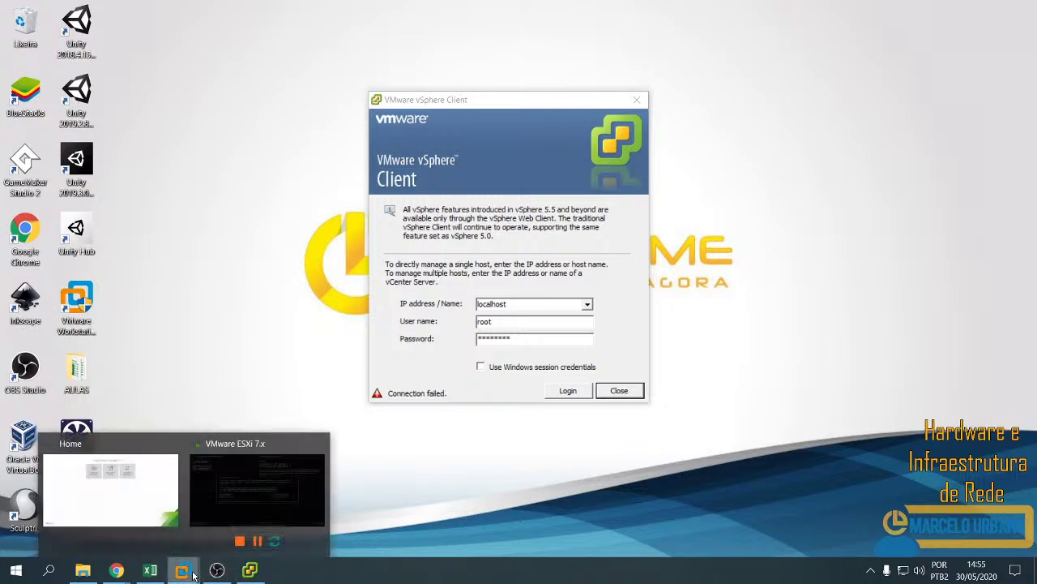
left_click(281, 479)
left_click(593, 349)
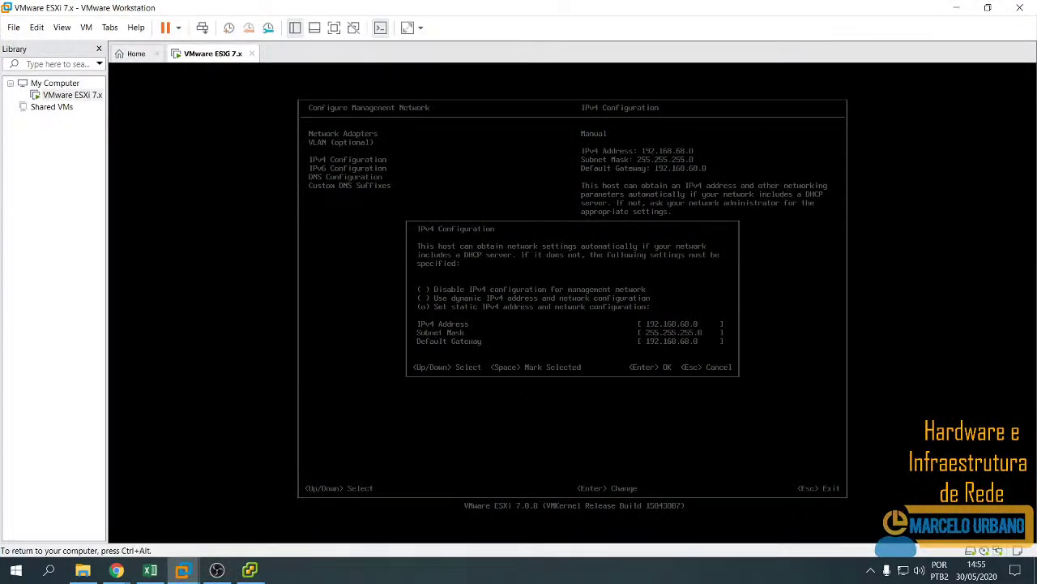
key("Escape")
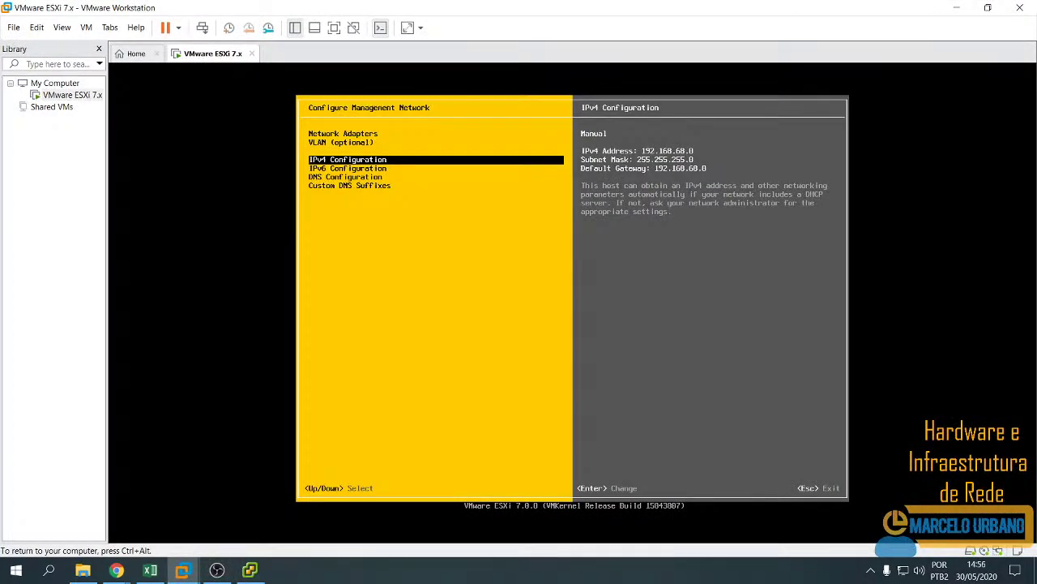
Step: Change the ESXi default gateway to 192.168.68.2 and exit network configuration to apply
key("Return")
key("Down")
key("Down")
key("Down")
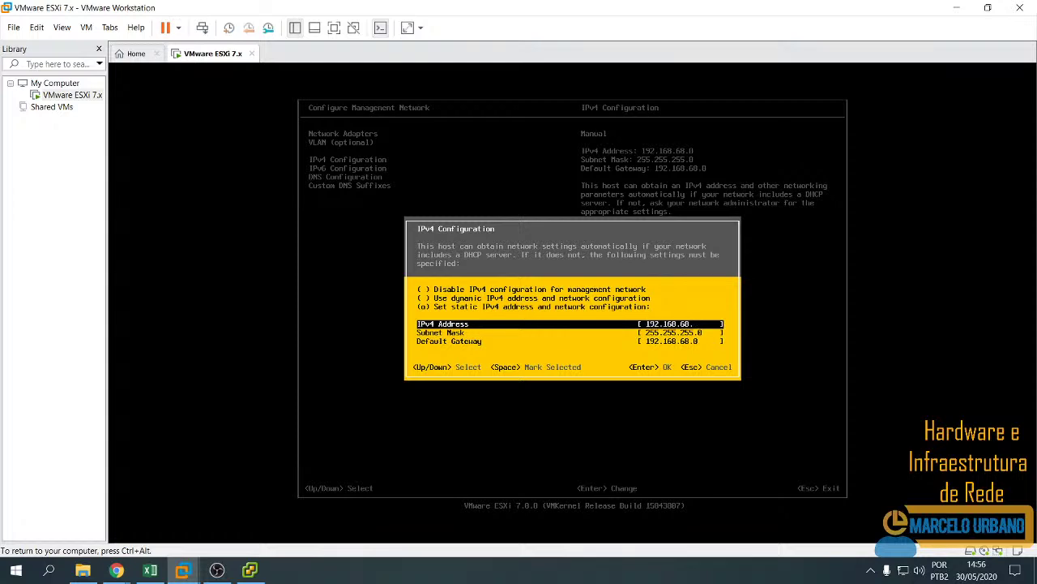
key("Down")
key("Down")
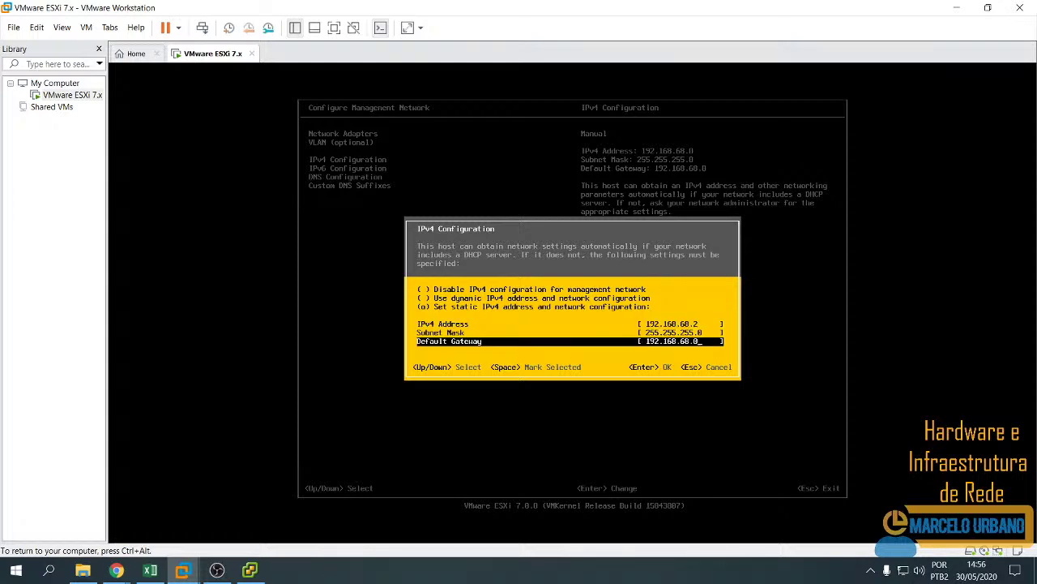
key("BackSpace")
type("2")
key("Return")
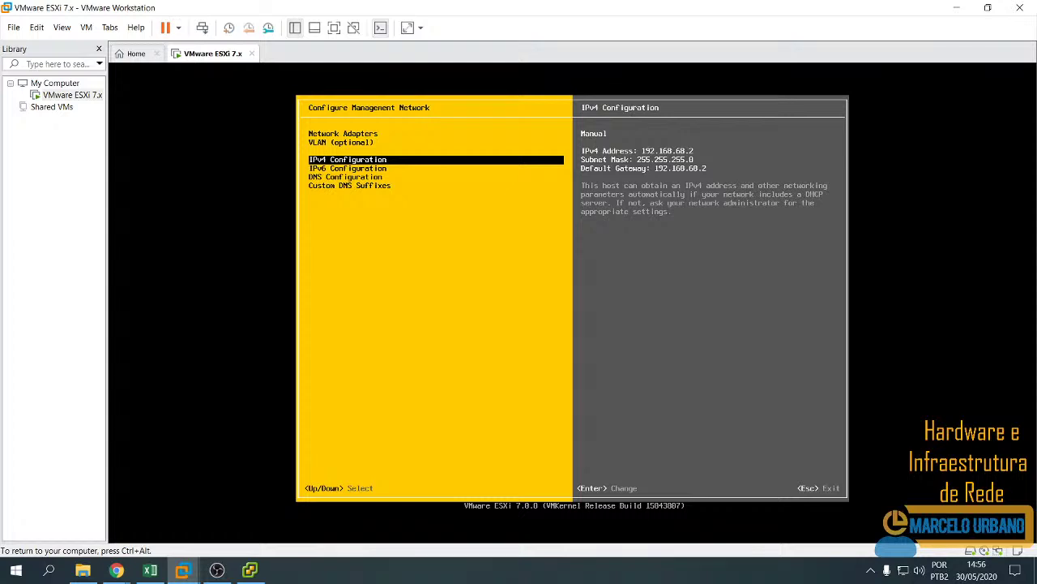
key("Return")
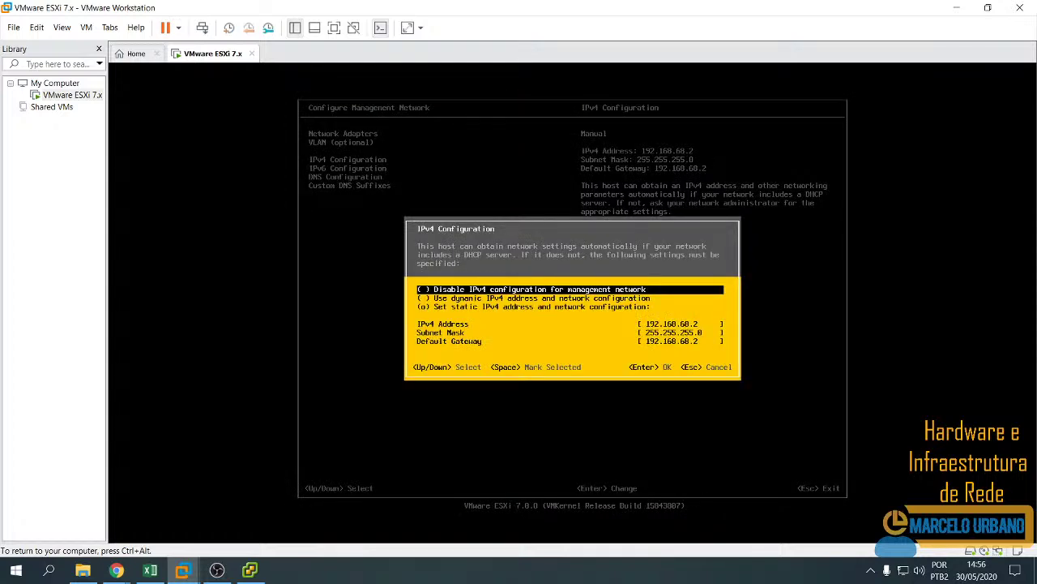
key("Escape")
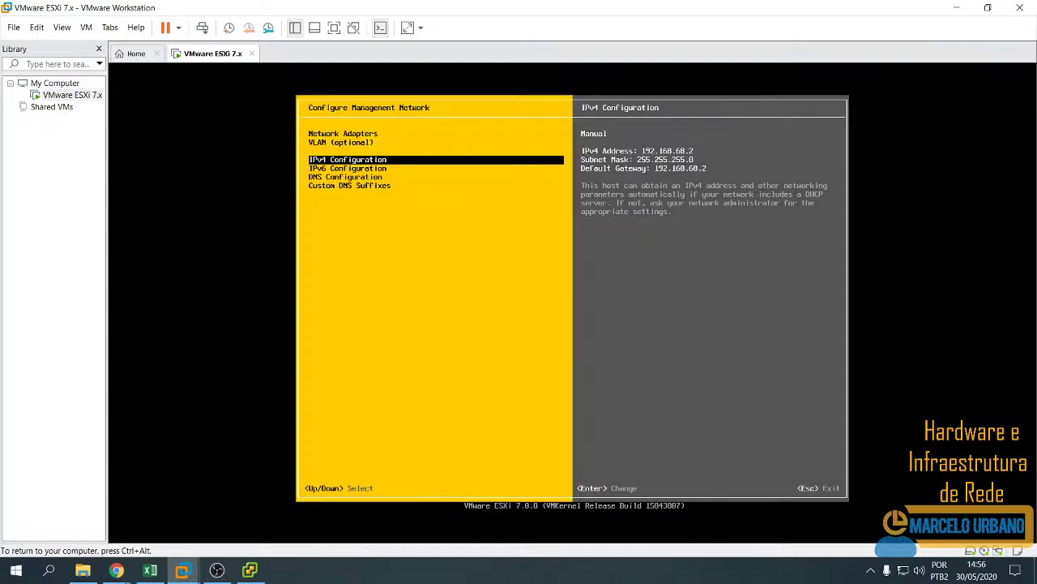
key("Escape")
Step: Apply the network changes and run Test Management Network: 192.168.68.2 OK, 8.8.8.8 fails
key("y")
key("Down")
key("Down")
key("Return")
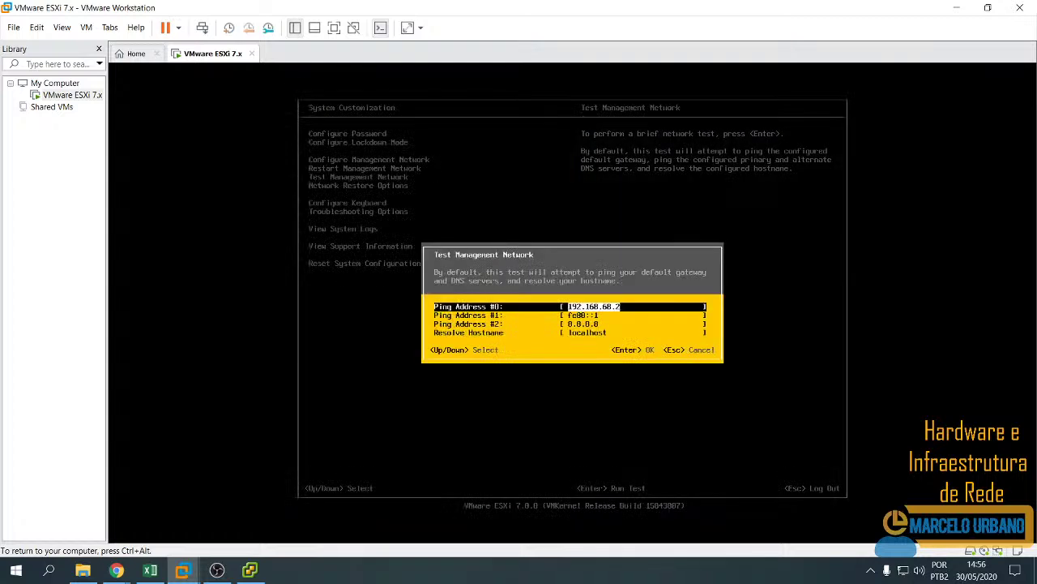
key("Return")
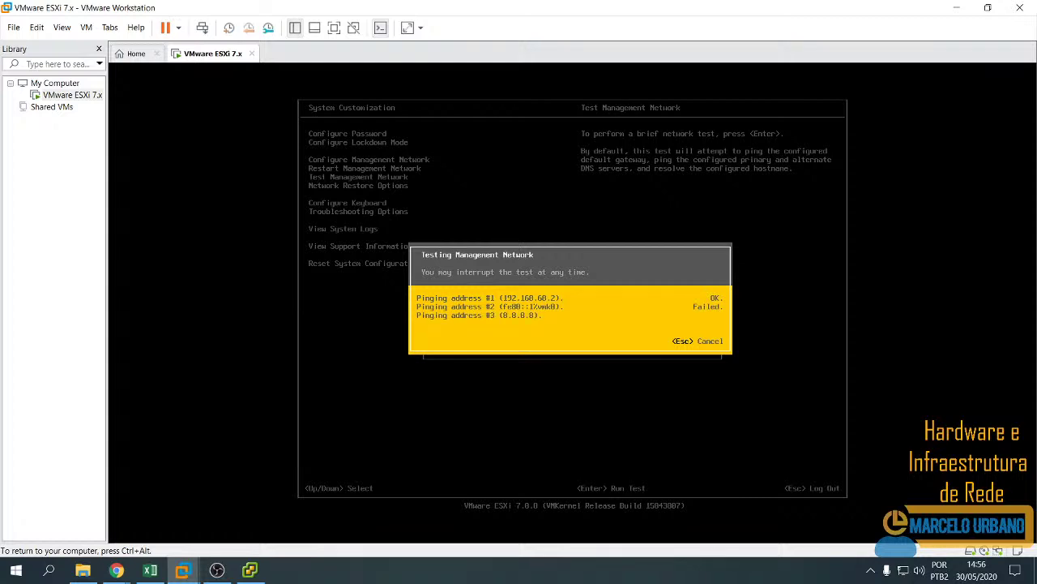
key("ctrl+alt")
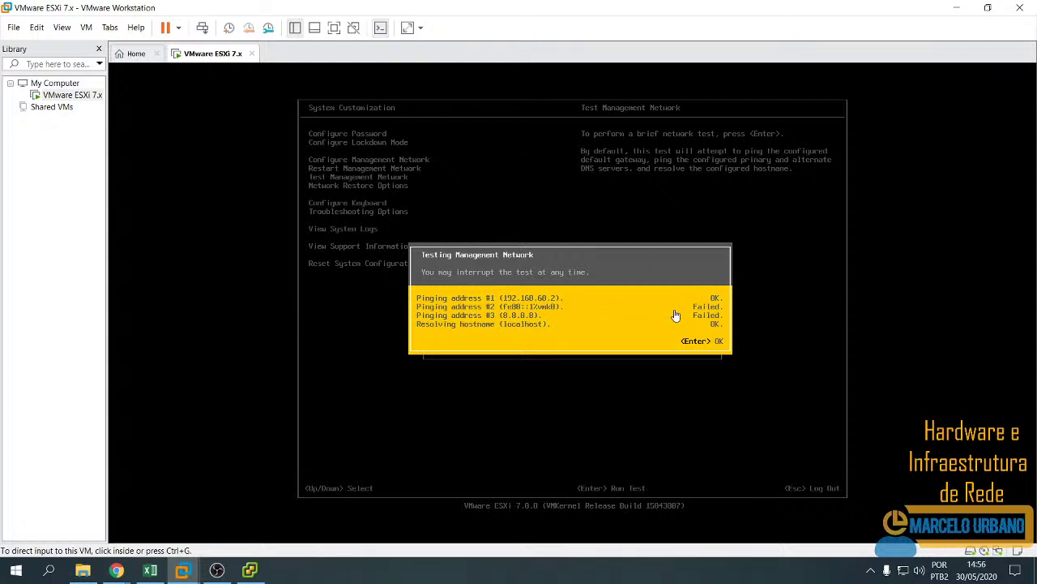
Step: Check in VM Settings that the ESXi VM's network adapter is NAT
right_click(68, 98)
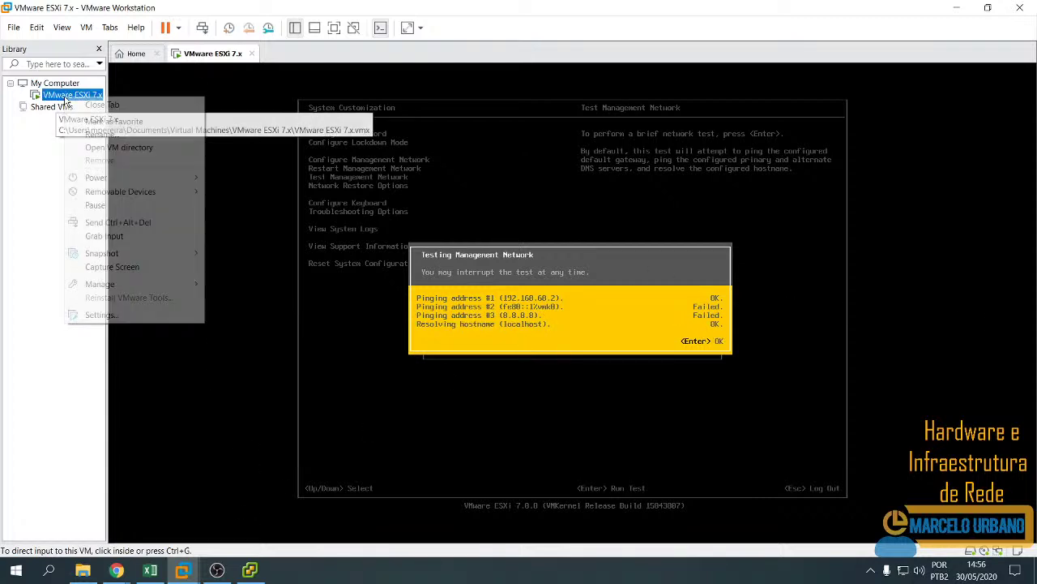
left_click(147, 316)
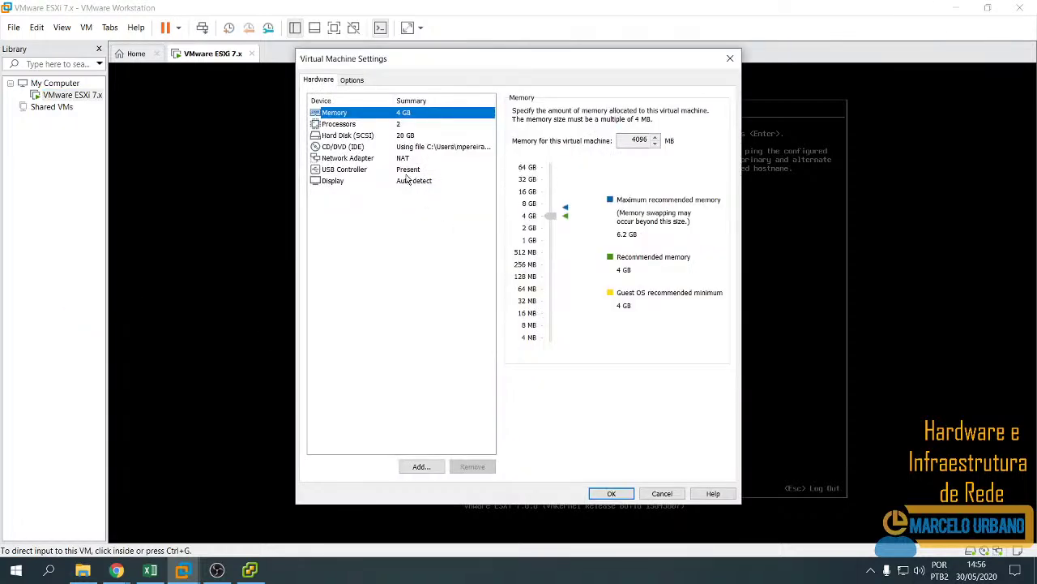
left_click(404, 160)
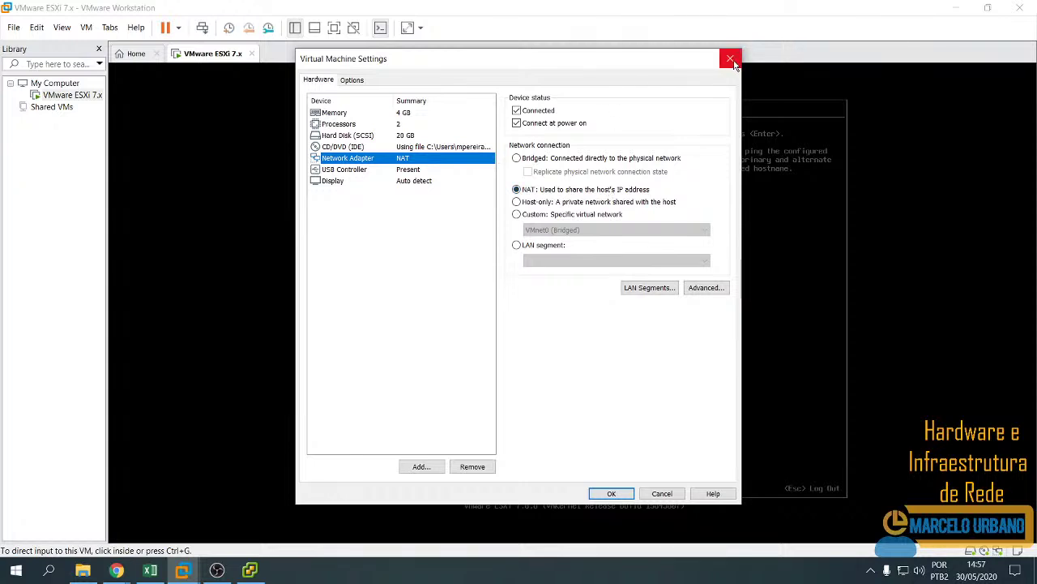
left_click(731, 59)
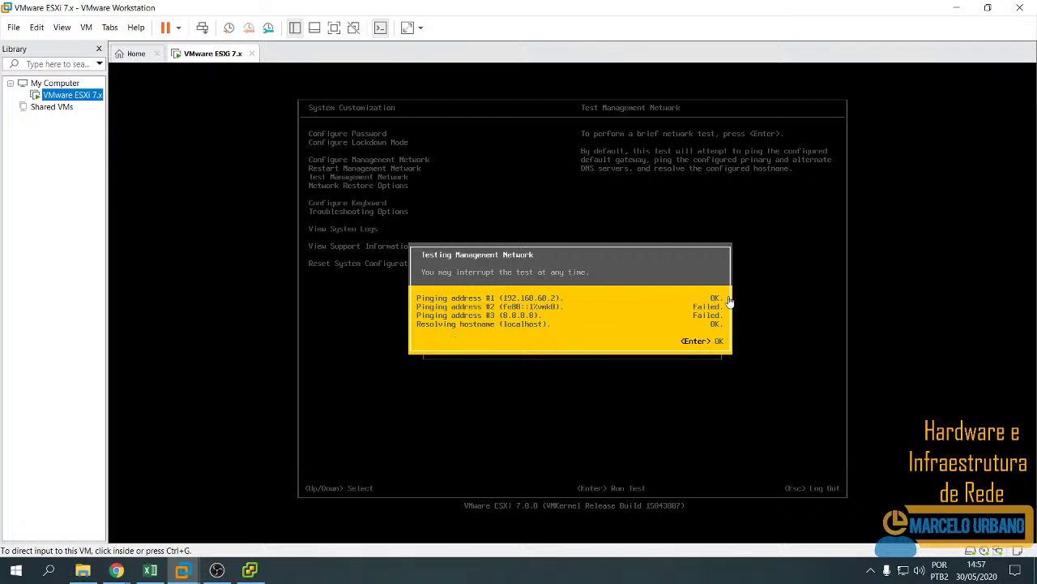
Step: Review VMnet8 in the Virtual Network Editor, then power off the VM and quit Workstation
left_click(36, 29)
left_click(68, 87)
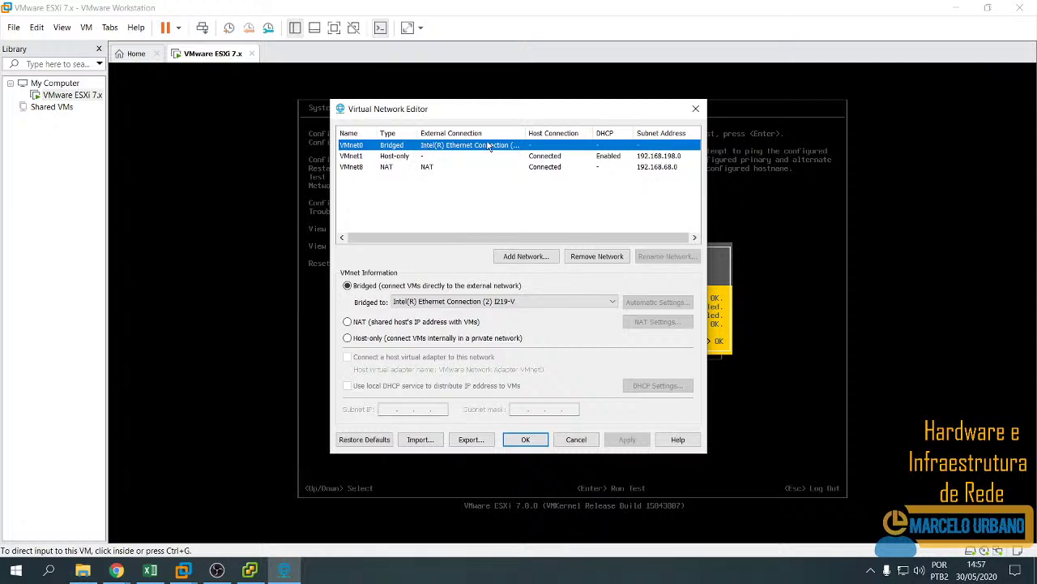
left_click(695, 109)
left_click(1019, 7)
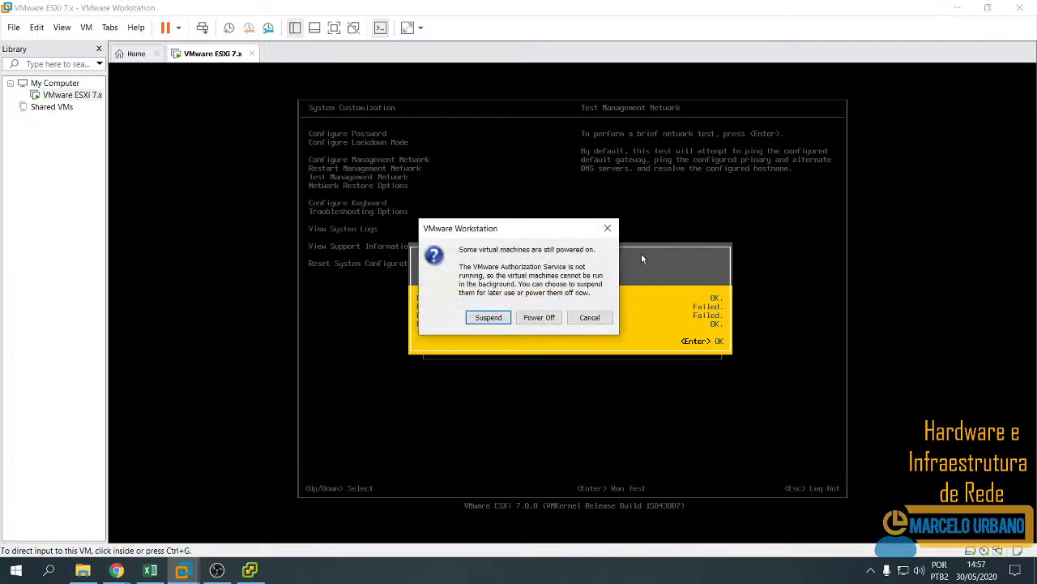
left_click(539, 317)
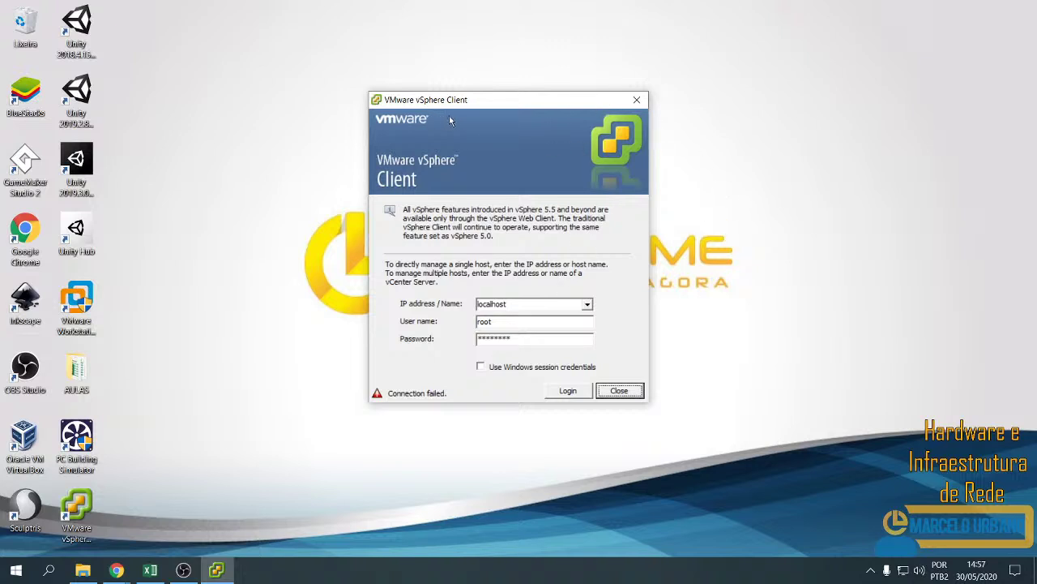
Step: Close the failed vSphere Client login window and select the vSphere Client desktop shortcut
left_click(636, 100)
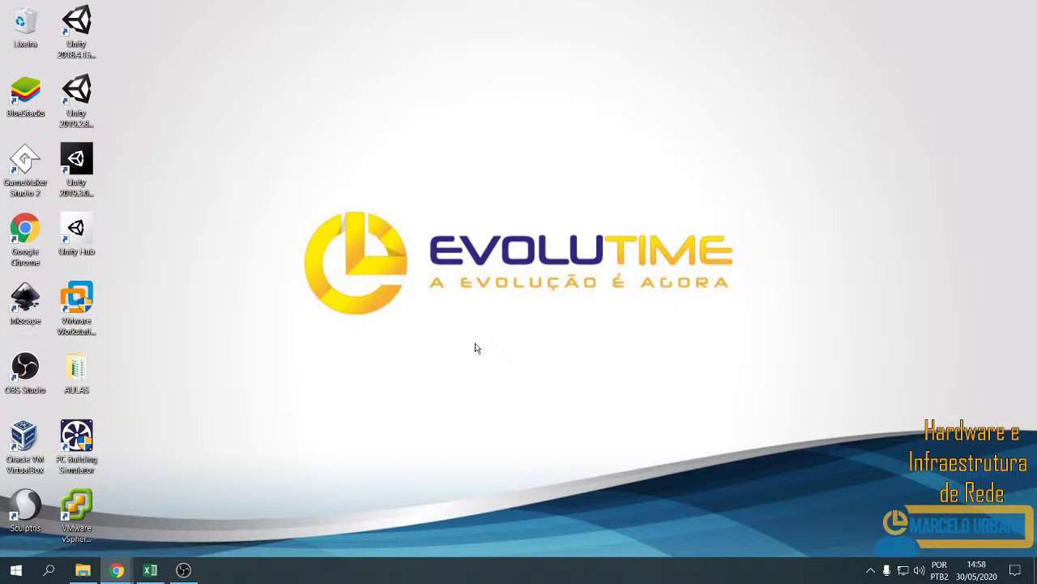
left_click(91, 514)
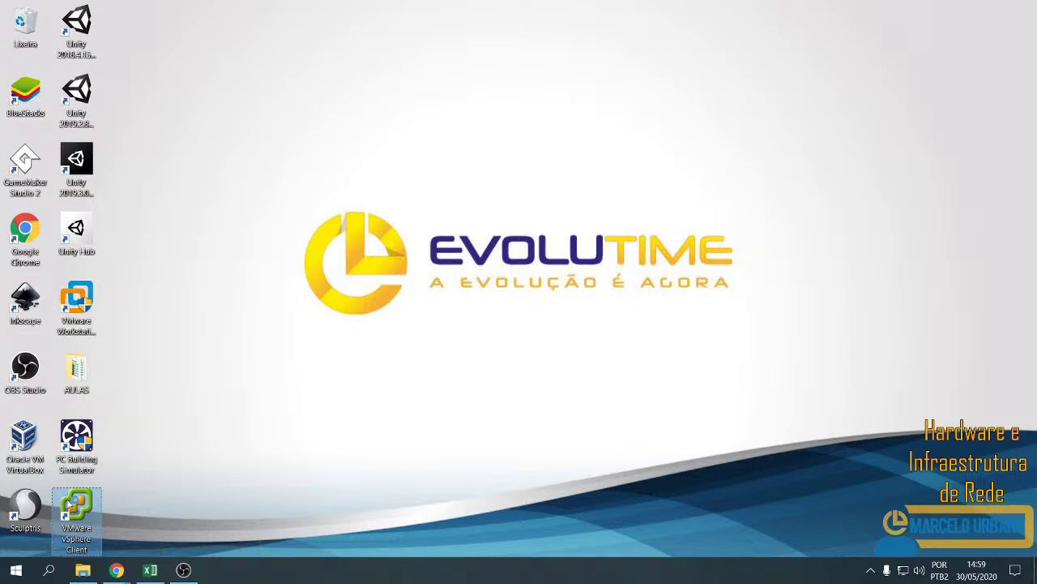
Step: Launch the vSphere Client, clear the missing-user-name error, and enter a user name and password
double_click(71, 504)
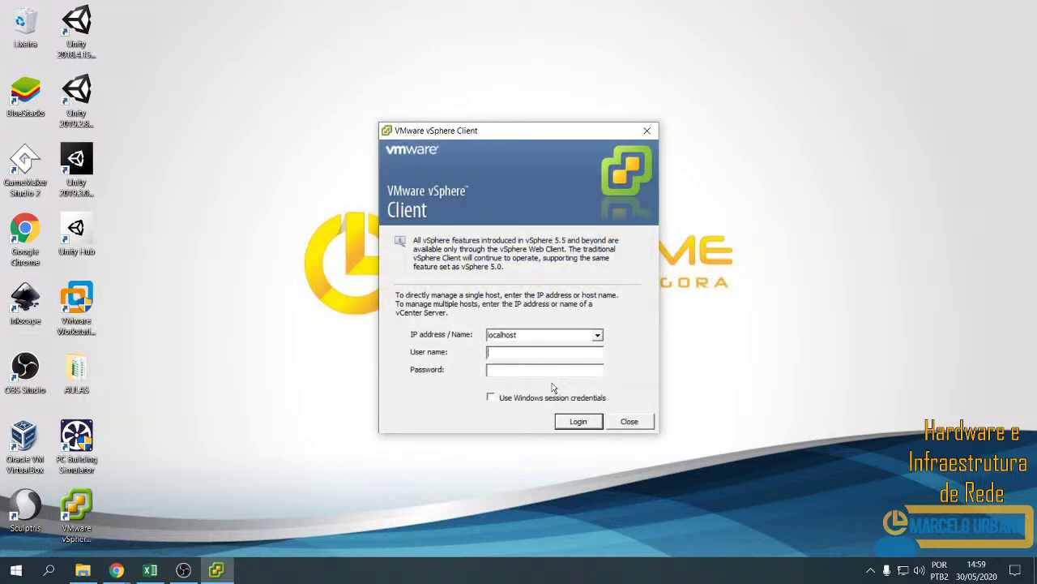
left_click(579, 422)
left_click(556, 330)
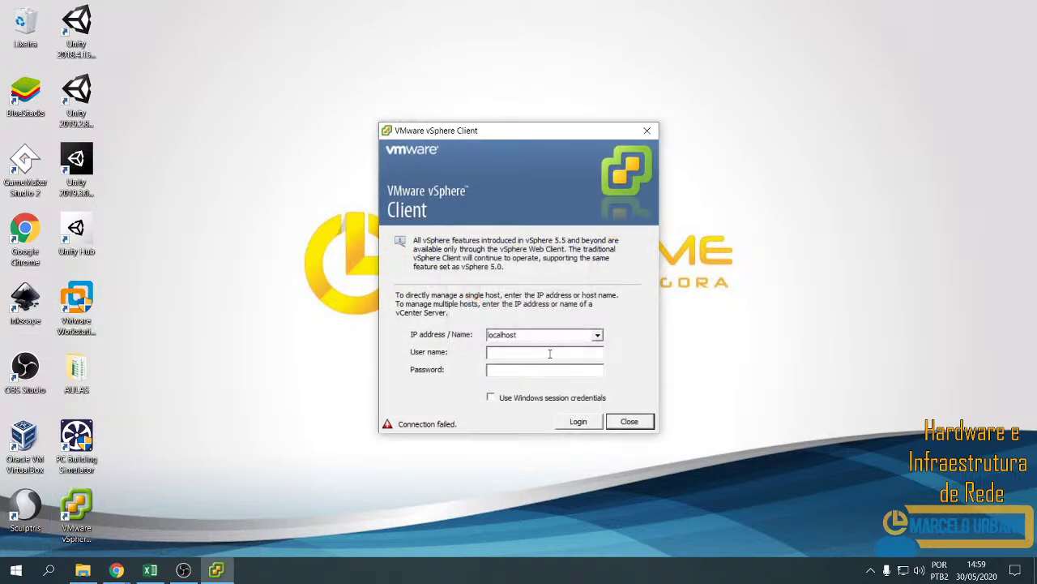
left_click(550, 353)
type("JEJ")
left_click(532, 370)
type("*****")
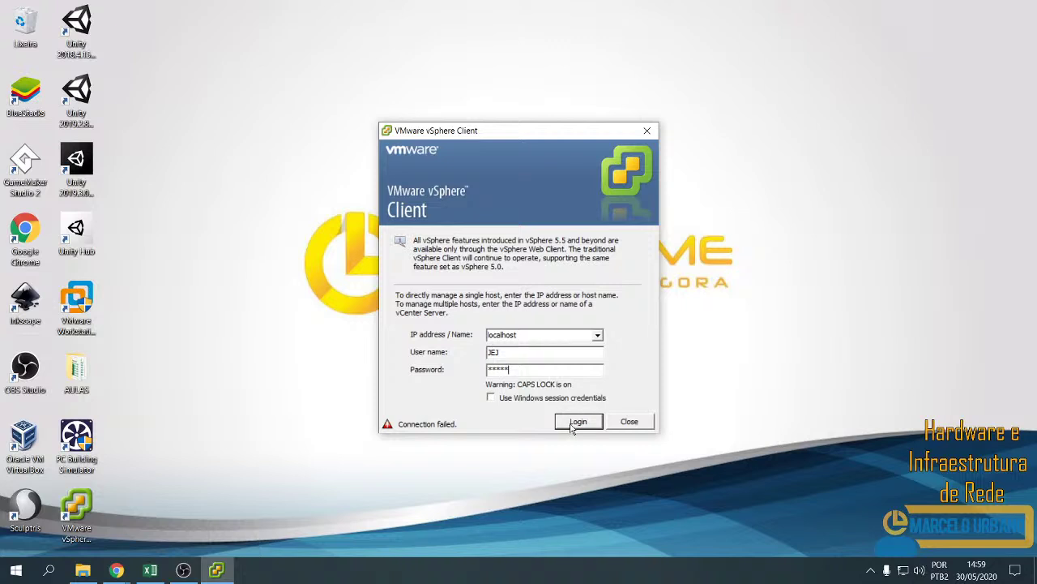
Step: Log in to localhost, dismiss the Could Not Connect error, then close the client, relaunch it and close it again
left_click(572, 425)
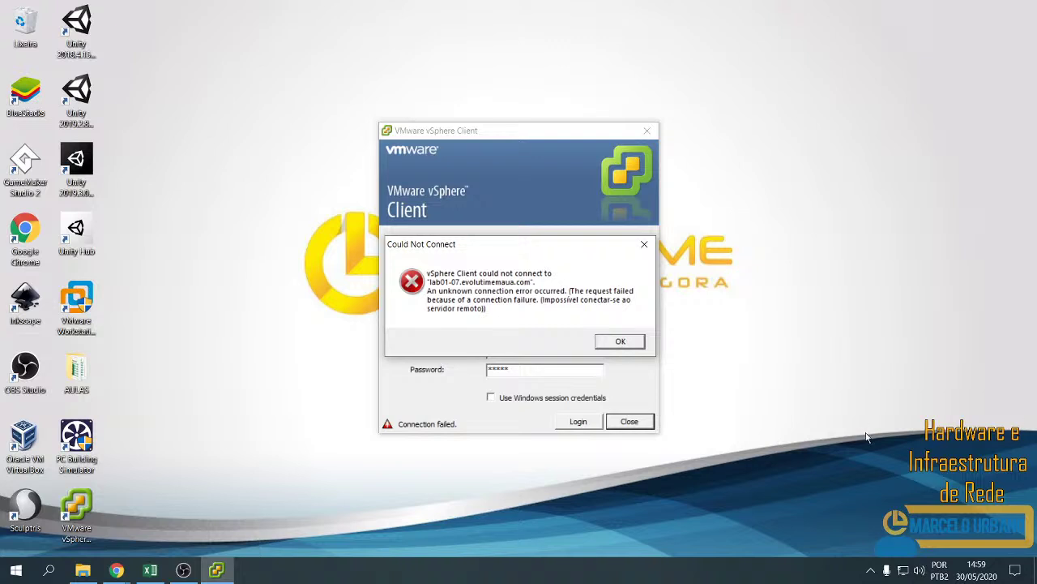
left_click(611, 344)
left_click(647, 130)
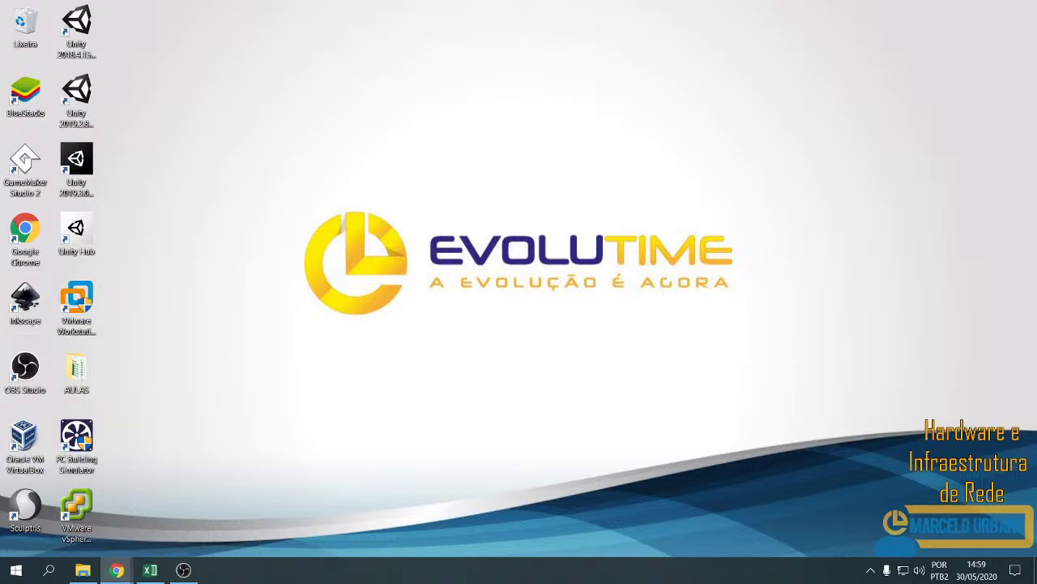
double_click(77, 509)
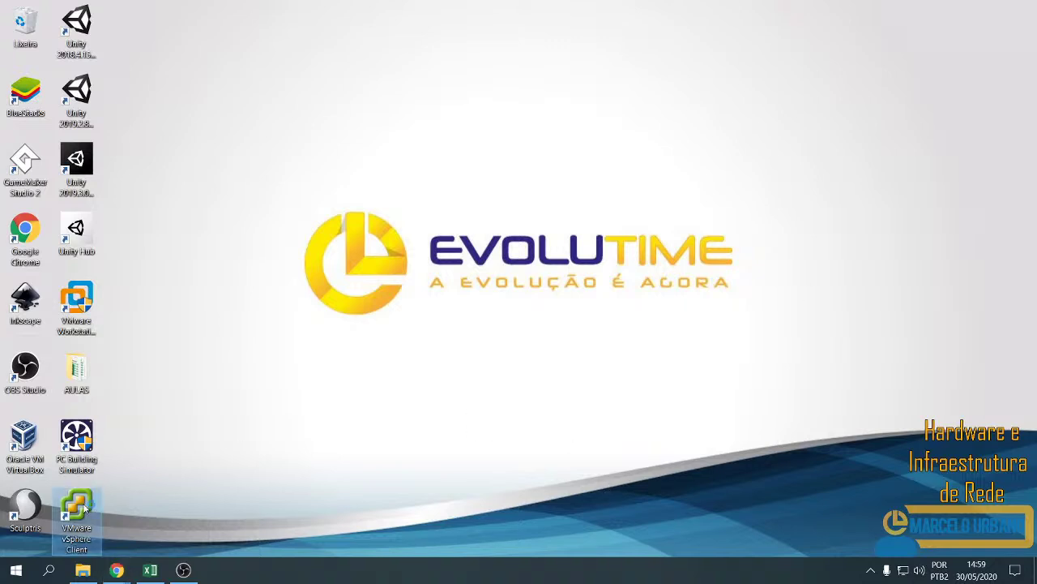
left_click(648, 133)
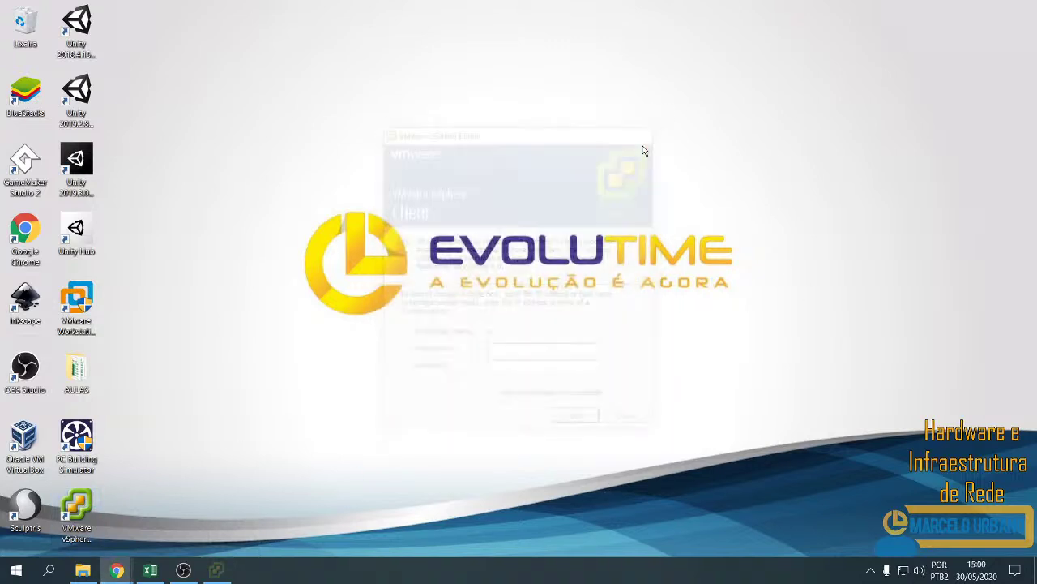